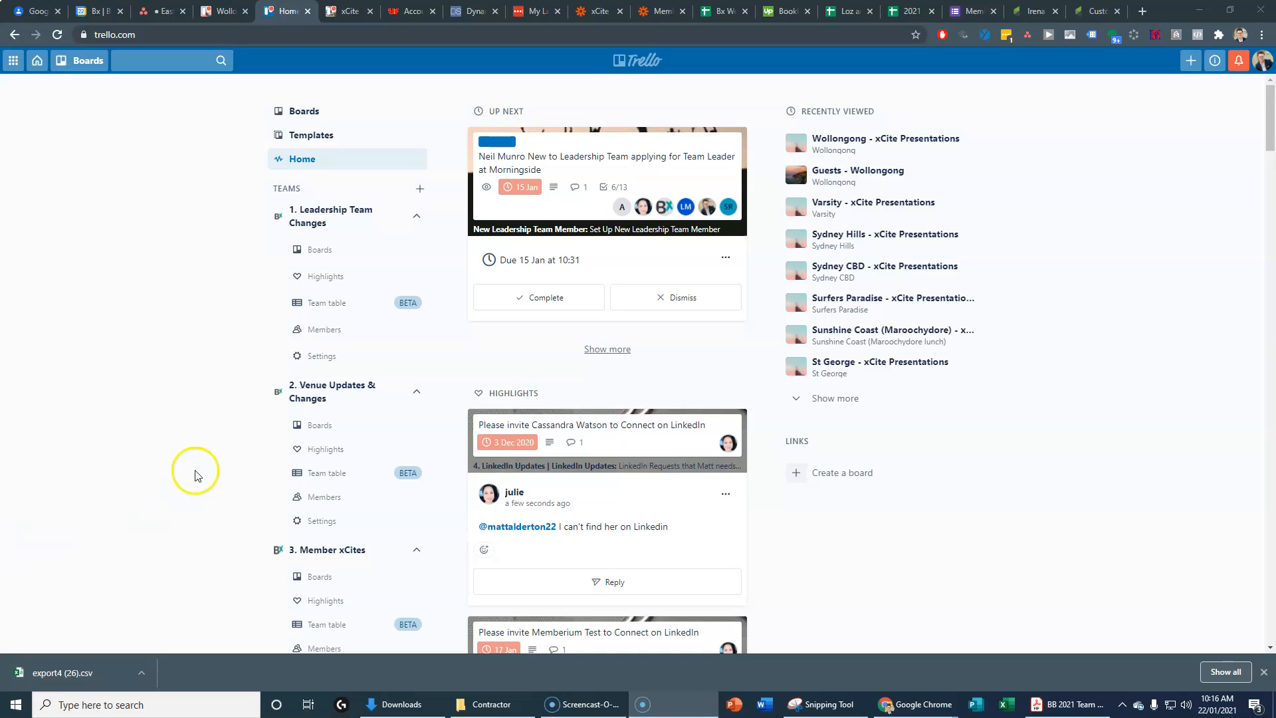
Step: Scroll the home sidebar, expand the Wollongong team and show its boards, including xCite Presentations
{"action": "scroll", "coordinate": [222, 518], "scroll_direction": "down", "scroll_amount": 4}
{"action": "scroll", "coordinate": [232, 526], "scroll_direction": "down", "scroll_amount": 4}
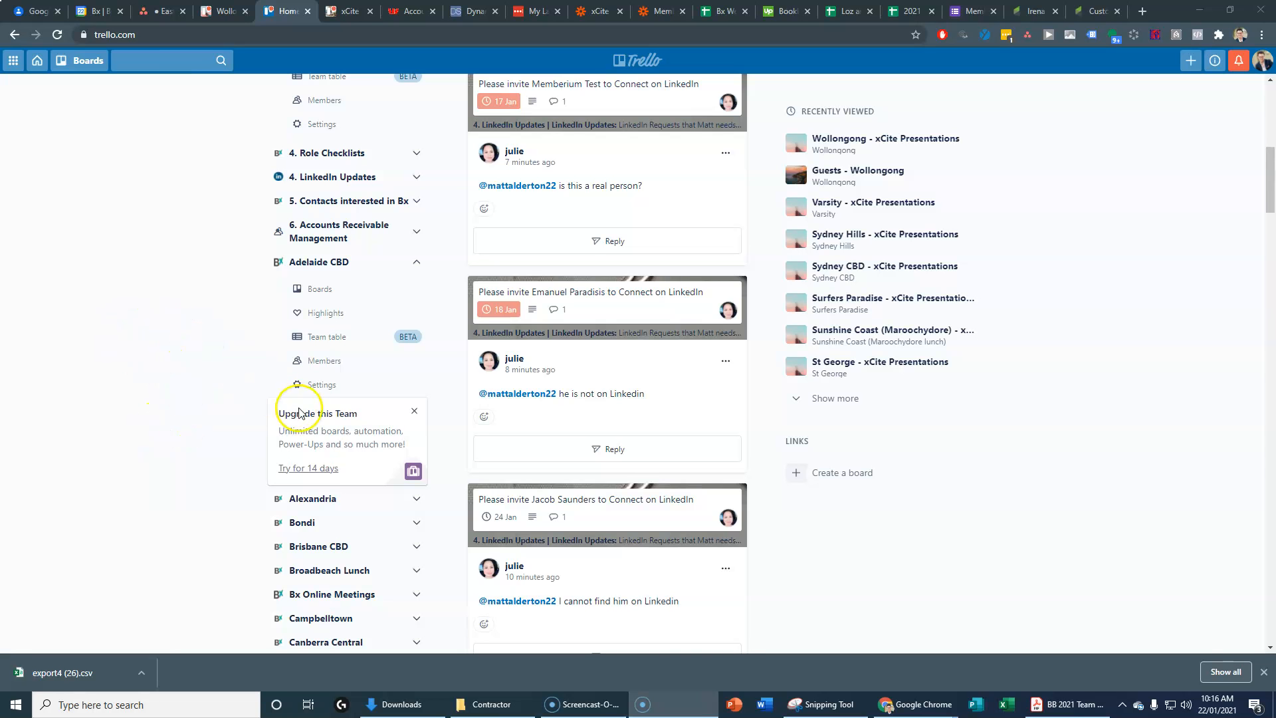
{"action": "scroll", "coordinate": [302, 419], "scroll_direction": "down", "scroll_amount": 6}
{"action": "scroll", "coordinate": [317, 435], "scroll_direction": "down", "scroll_amount": 7}
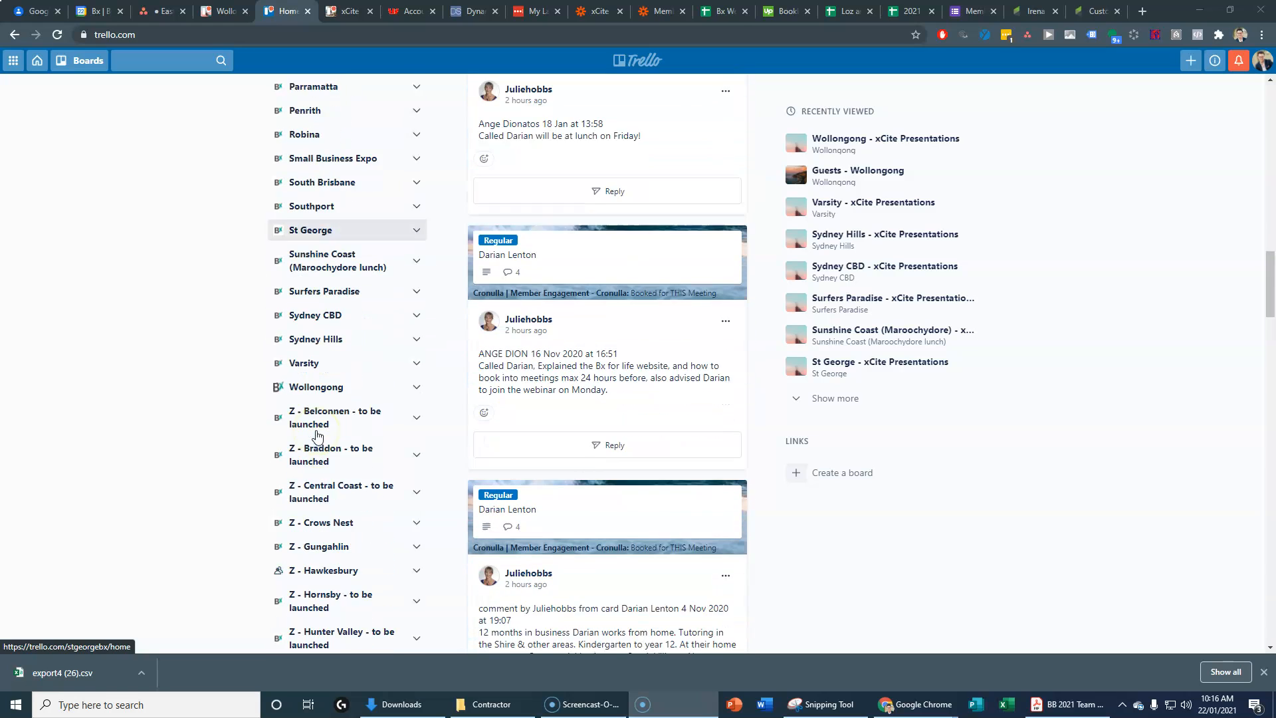
{"action": "scroll", "coordinate": [316, 435], "scroll_direction": "down", "scroll_amount": 1}
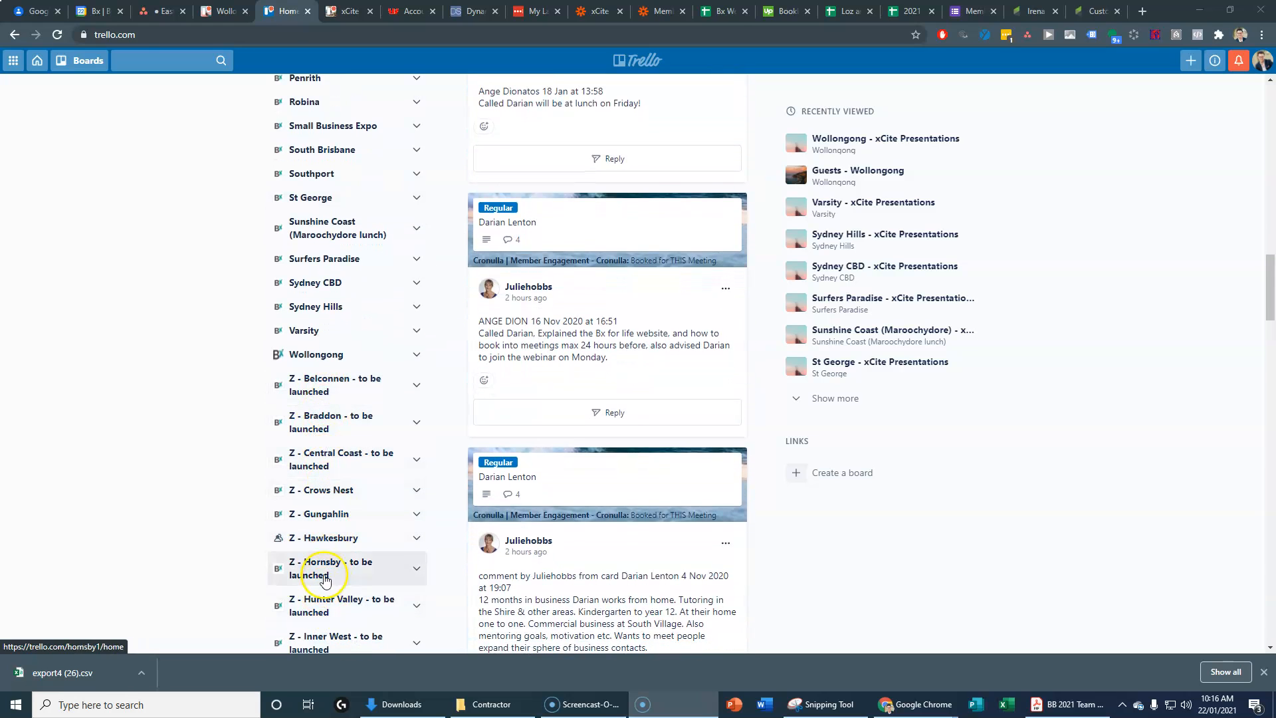
{"action": "left_click", "coordinate": [317, 355]}
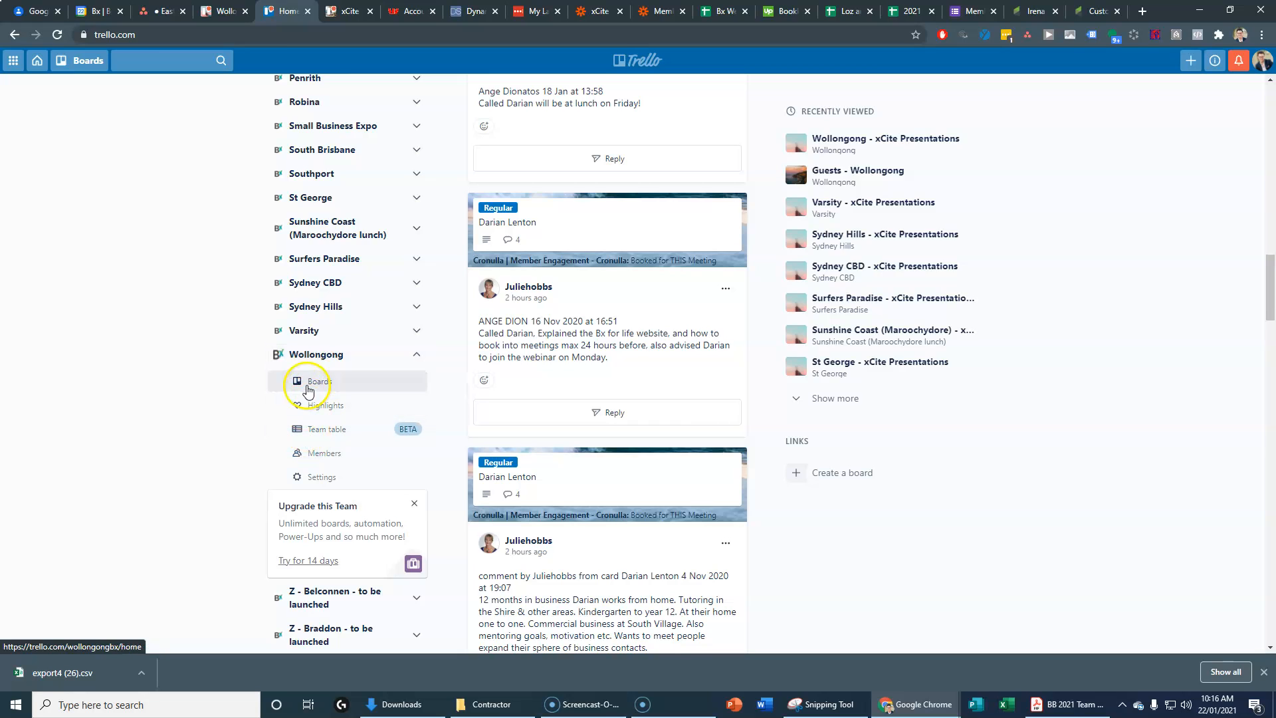
{"action": "left_click", "coordinate": [312, 384]}
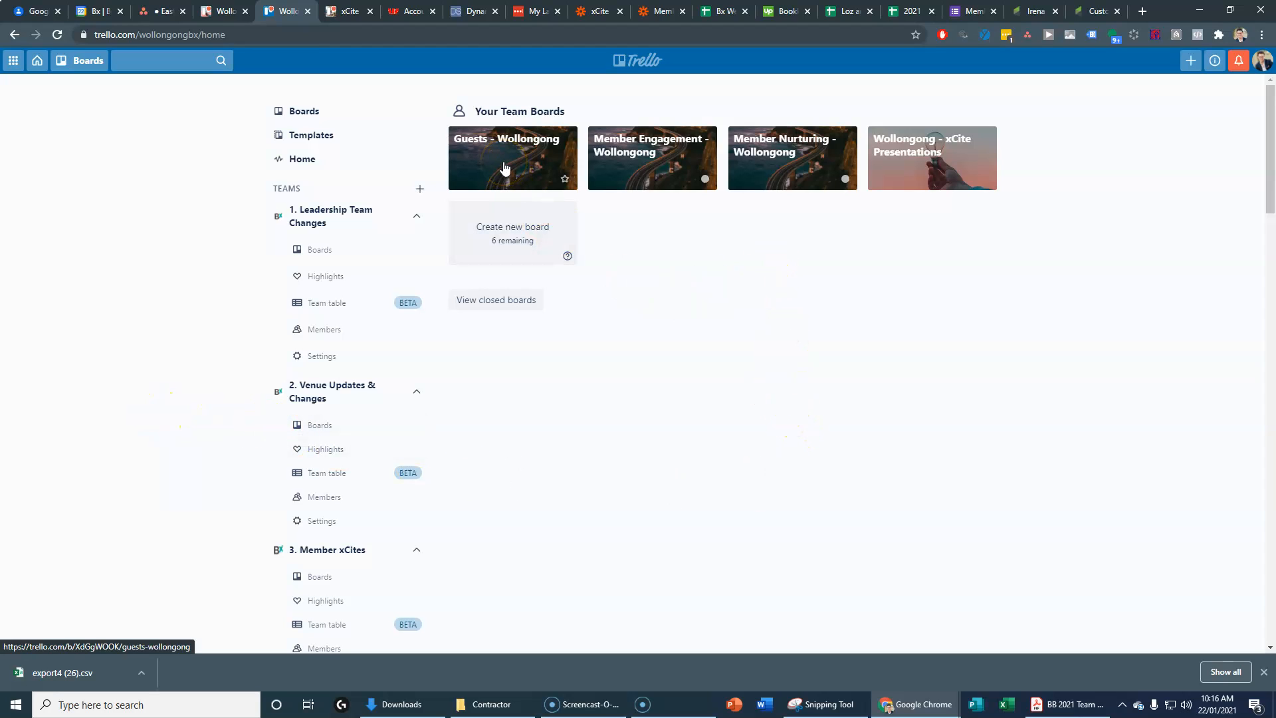
{"action": "left_click", "coordinate": [636, 165]}
{"action": "left_click", "coordinate": [762, 166]}
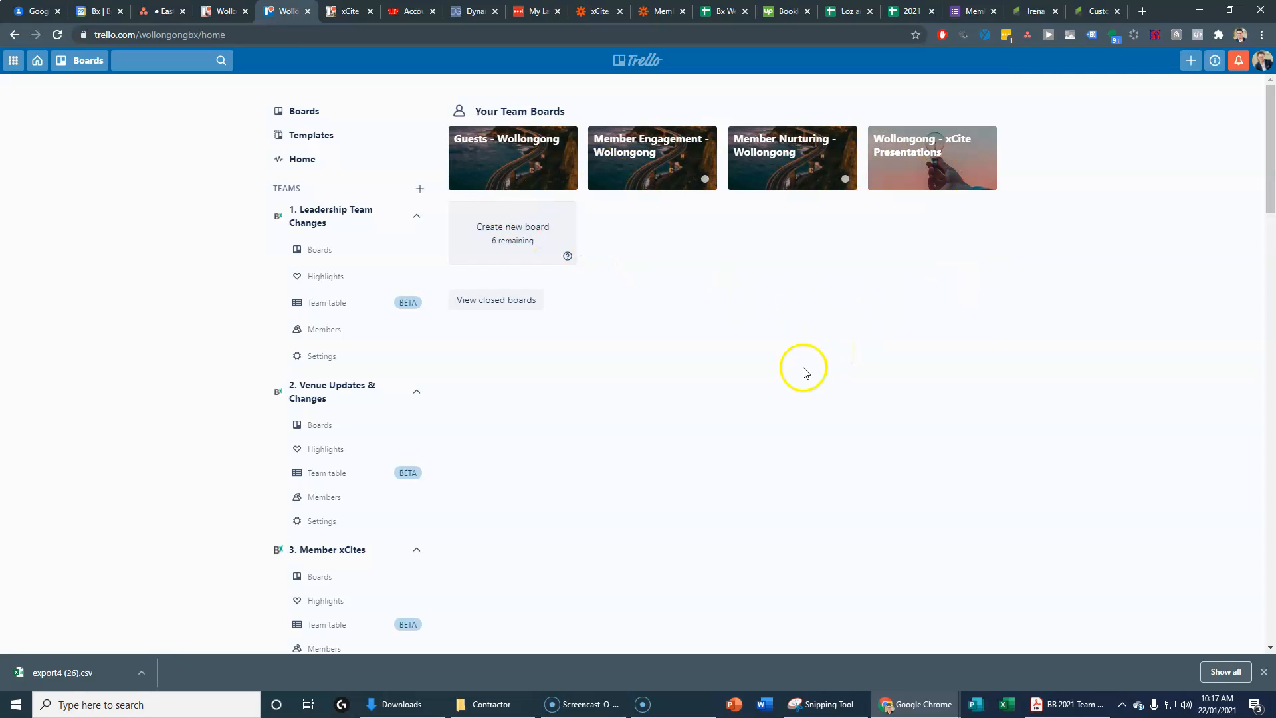
Step: Switch to the Asana East Brisbane Group Launch project and review its Trello and Zapier tasks
{"action": "left_click", "coordinate": [152, 13]}
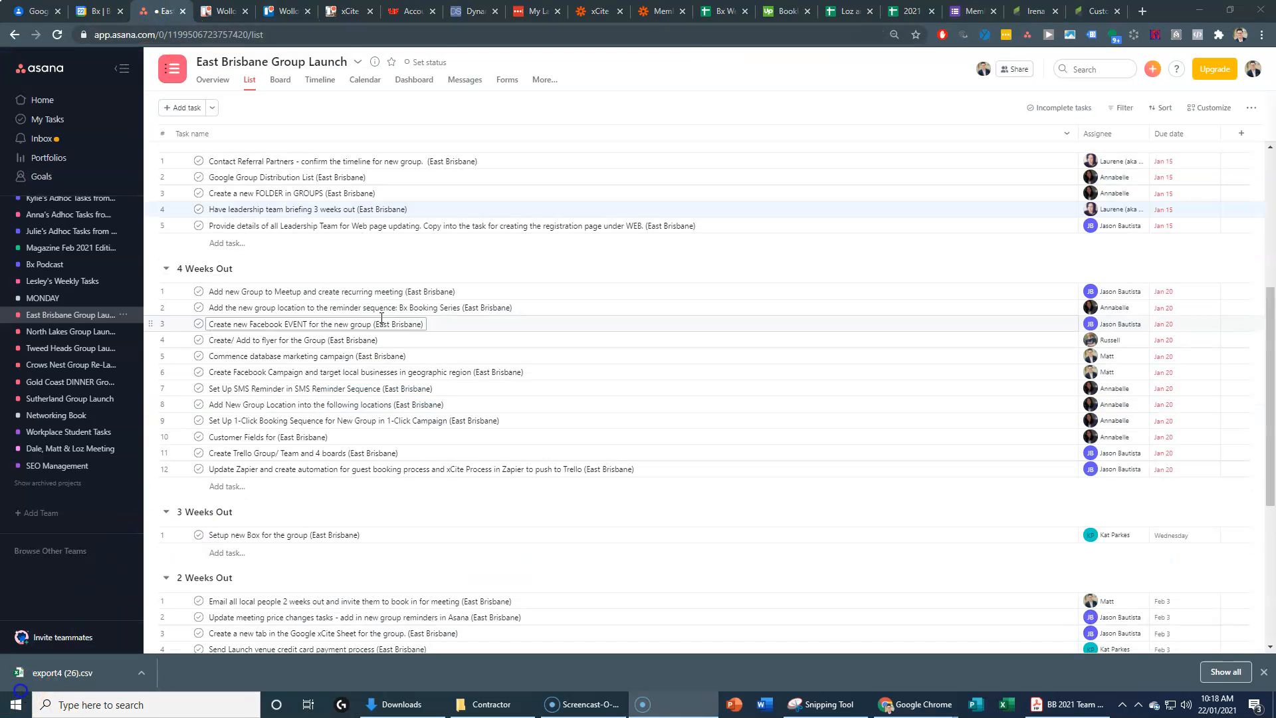
{"action": "scroll", "coordinate": [381, 323], "scroll_direction": "down", "scroll_amount": 3}
{"action": "scroll", "coordinate": [382, 324], "scroll_direction": "down", "scroll_amount": 2}
{"action": "scroll", "coordinate": [382, 350], "scroll_direction": "up", "scroll_amount": 5}
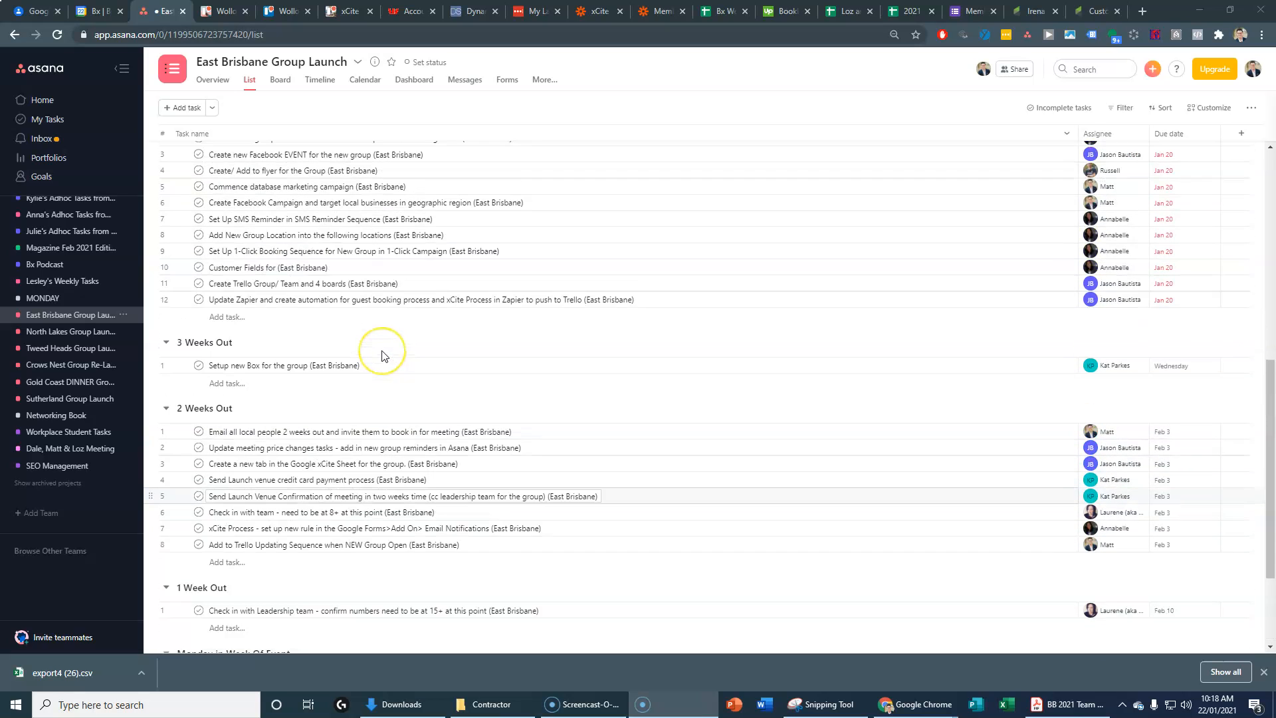
{"action": "scroll", "coordinate": [384, 351], "scroll_direction": "up", "scroll_amount": 1}
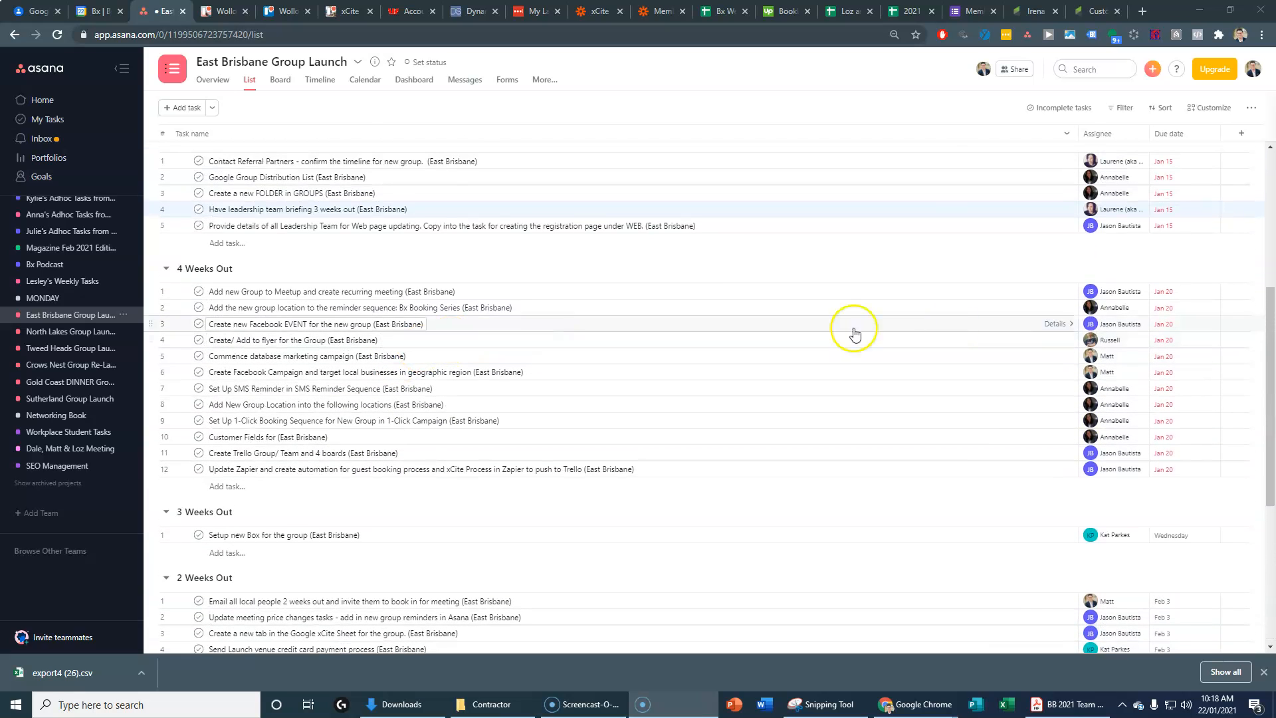
{"action": "scroll", "coordinate": [997, 283], "scroll_direction": "up", "scroll_amount": 1}
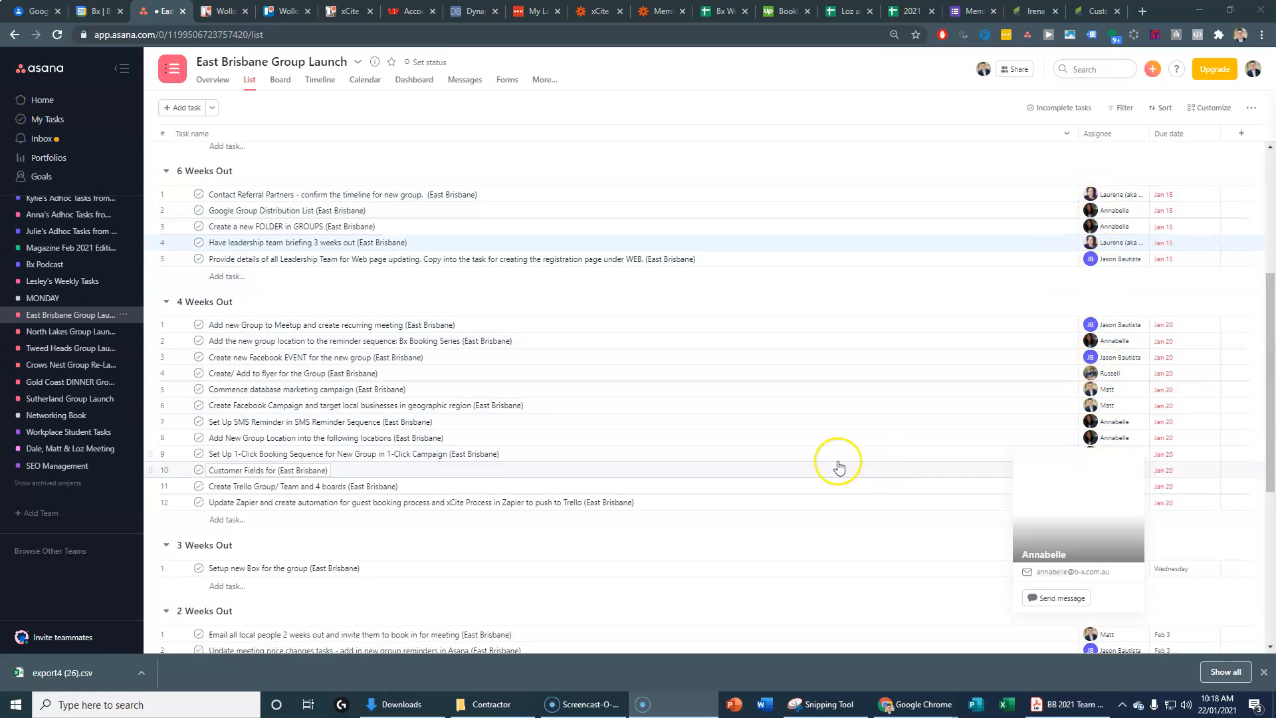
{"action": "scroll", "coordinate": [991, 427], "scroll_direction": "down", "scroll_amount": 4}
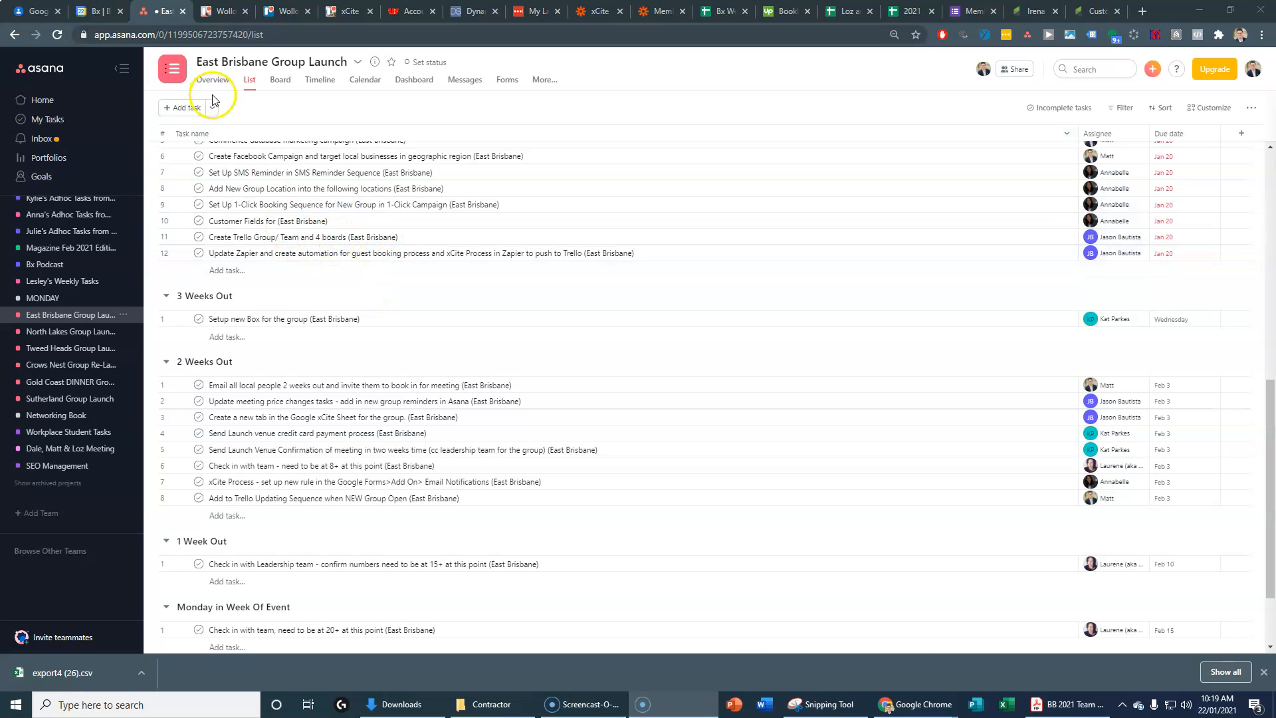
Step: Go back to the Wollongong team home page and bring up the + Create menu
{"action": "left_click", "coordinate": [225, 15]}
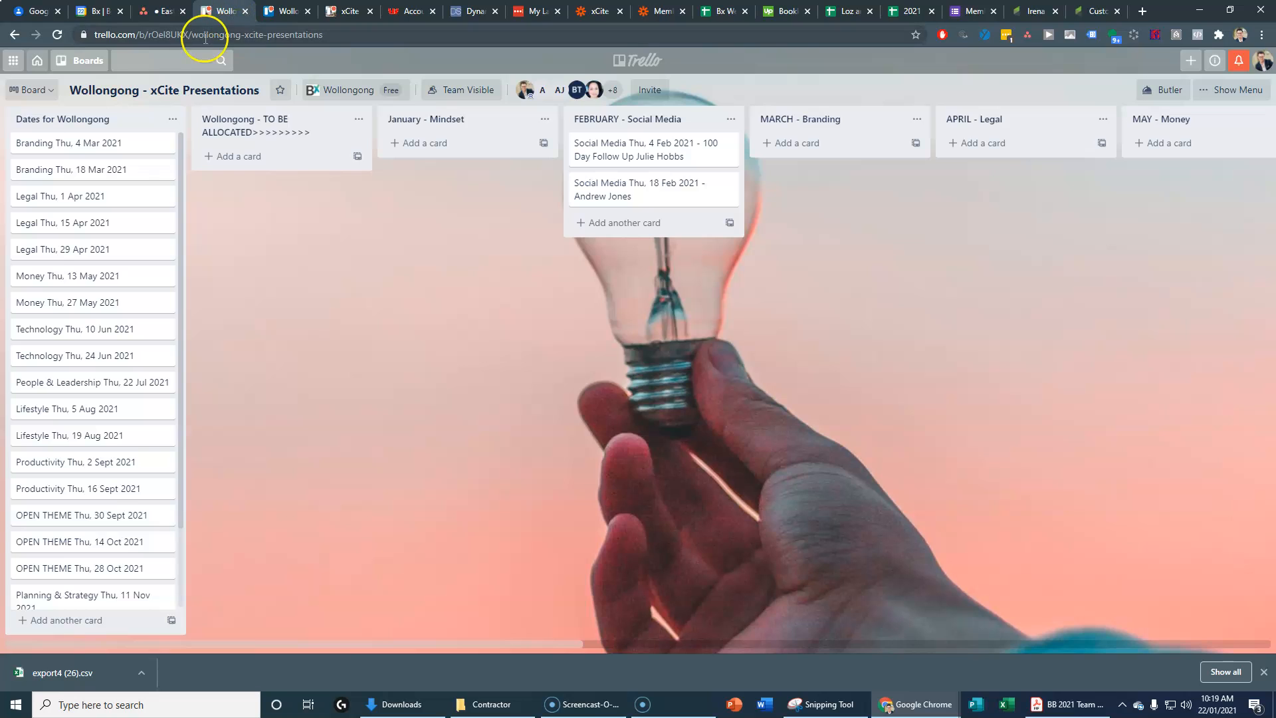
{"action": "left_click", "coordinate": [275, 12]}
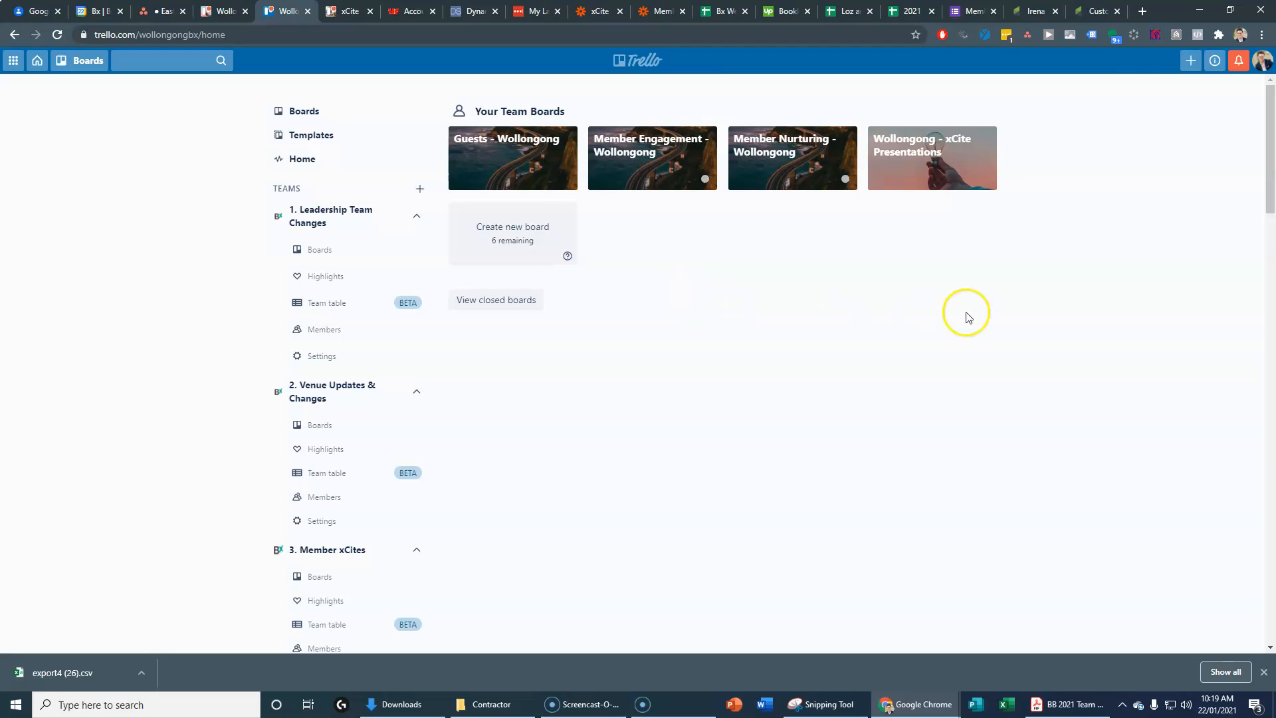
{"action": "left_click", "coordinate": [1188, 62]}
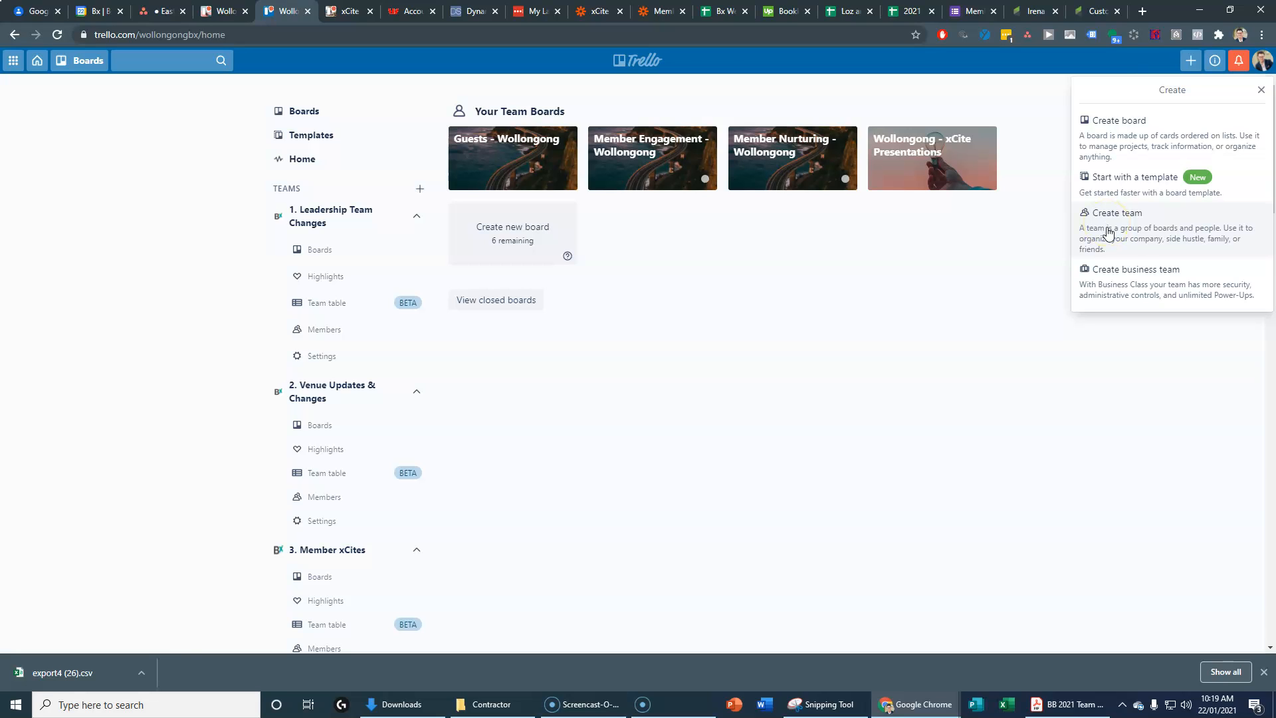
{"action": "scroll", "coordinate": [315, 391], "scroll_direction": "down", "scroll_amount": 9}
{"action": "scroll", "coordinate": [319, 392], "scroll_direction": "down", "scroll_amount": 1}
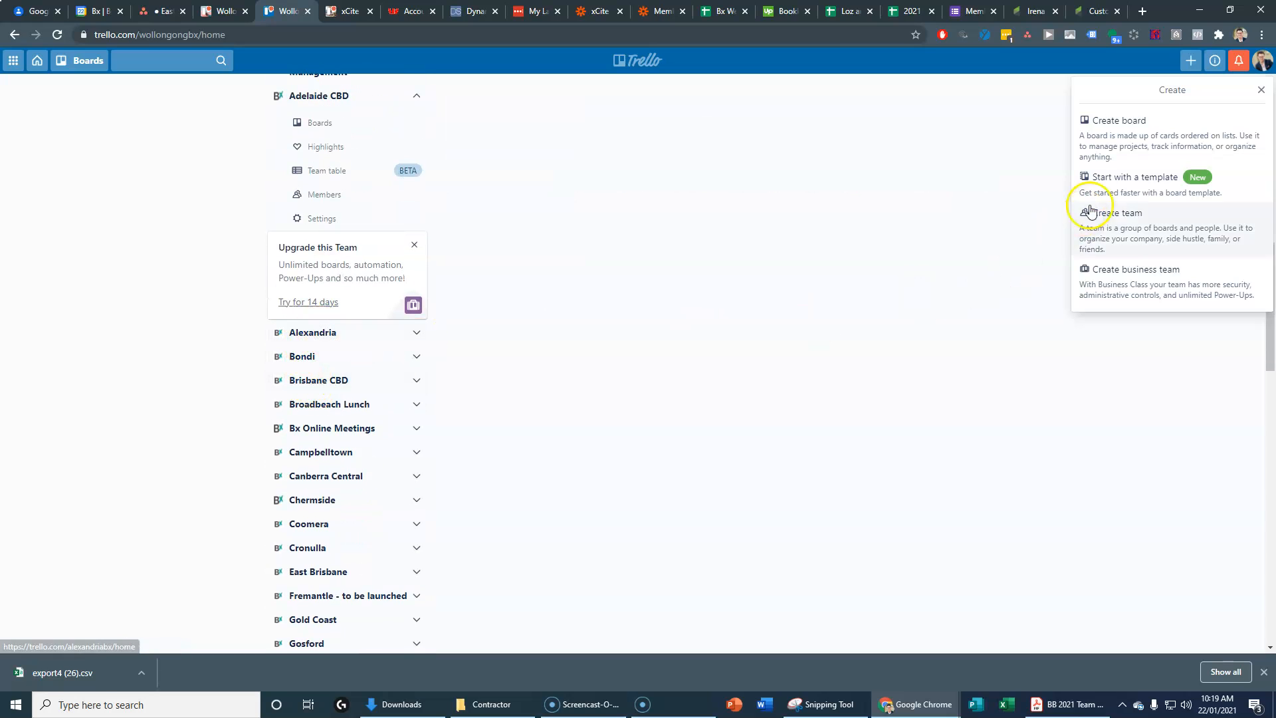
Step: Create a team named 'East Brisbane' with team type Operations
{"action": "left_click", "coordinate": [1103, 227]}
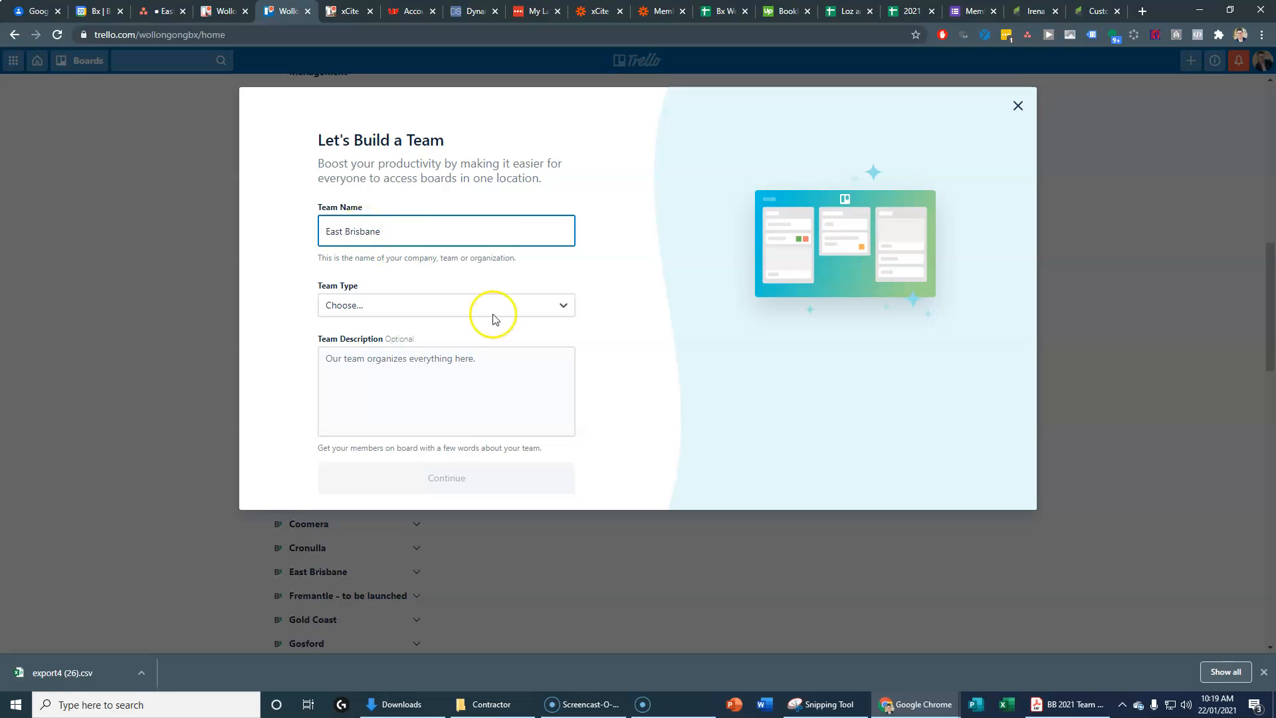
{"action": "left_click", "coordinate": [540, 306]}
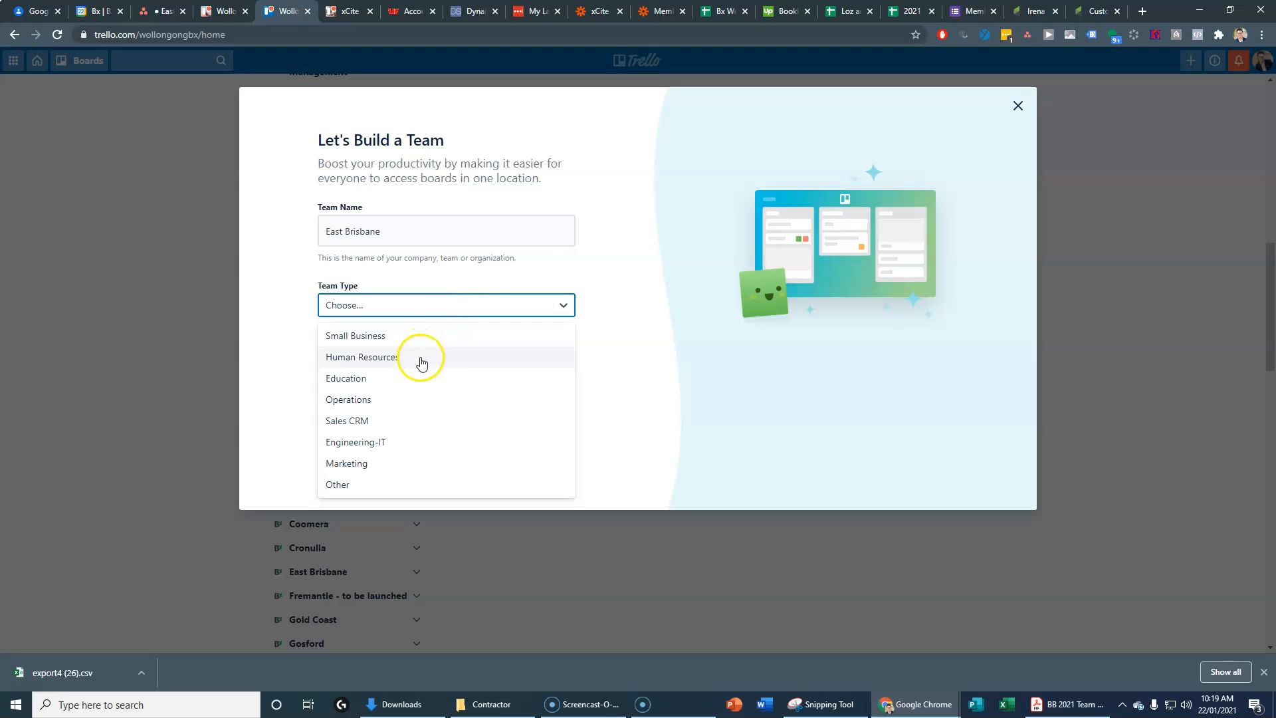
{"action": "left_click", "coordinate": [384, 400]}
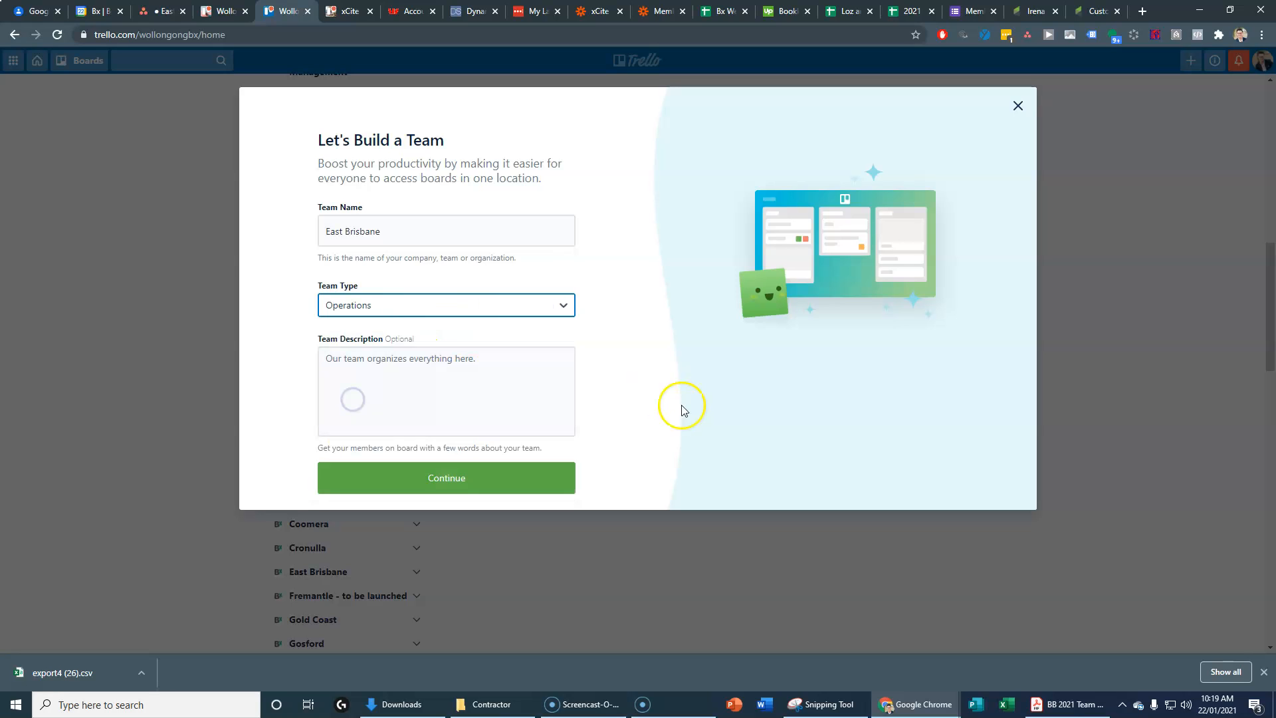
{"action": "left_click", "coordinate": [465, 479]}
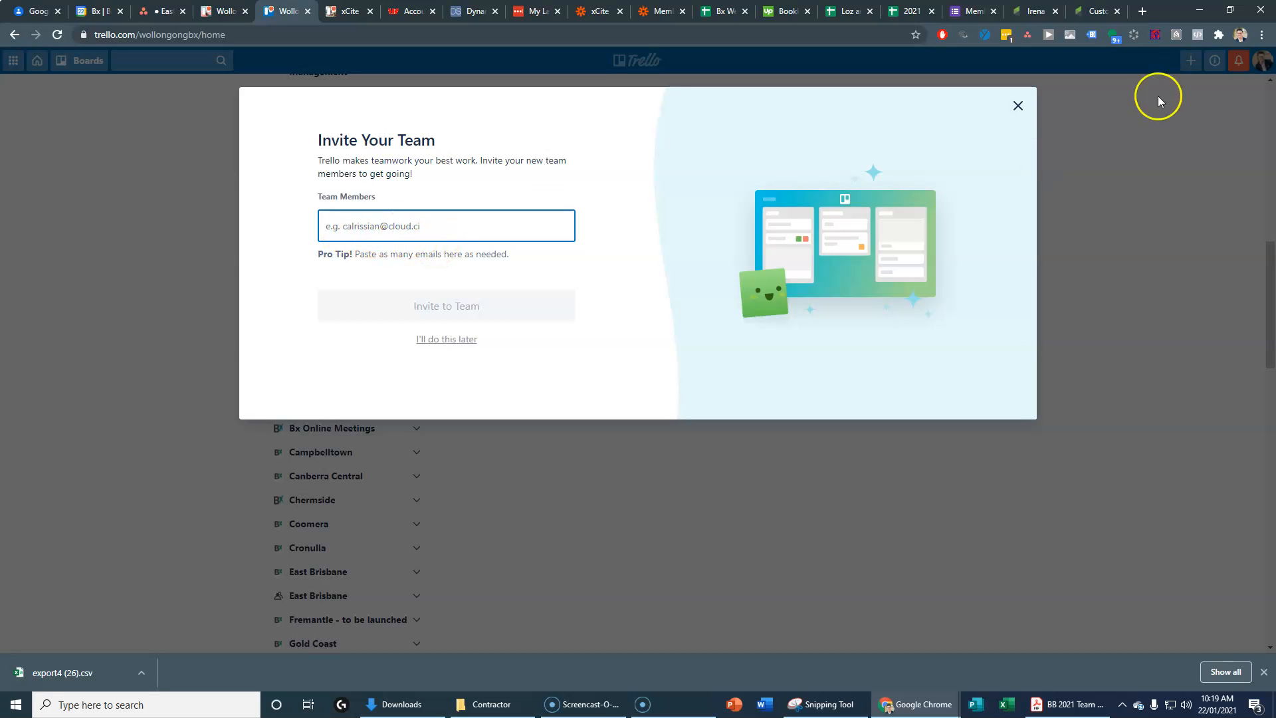
Step: In a new browser tab, open the Bx Website Information spreadsheet
{"action": "left_click", "coordinate": [1142, 11]}
{"action": "type", "text": "websi"}
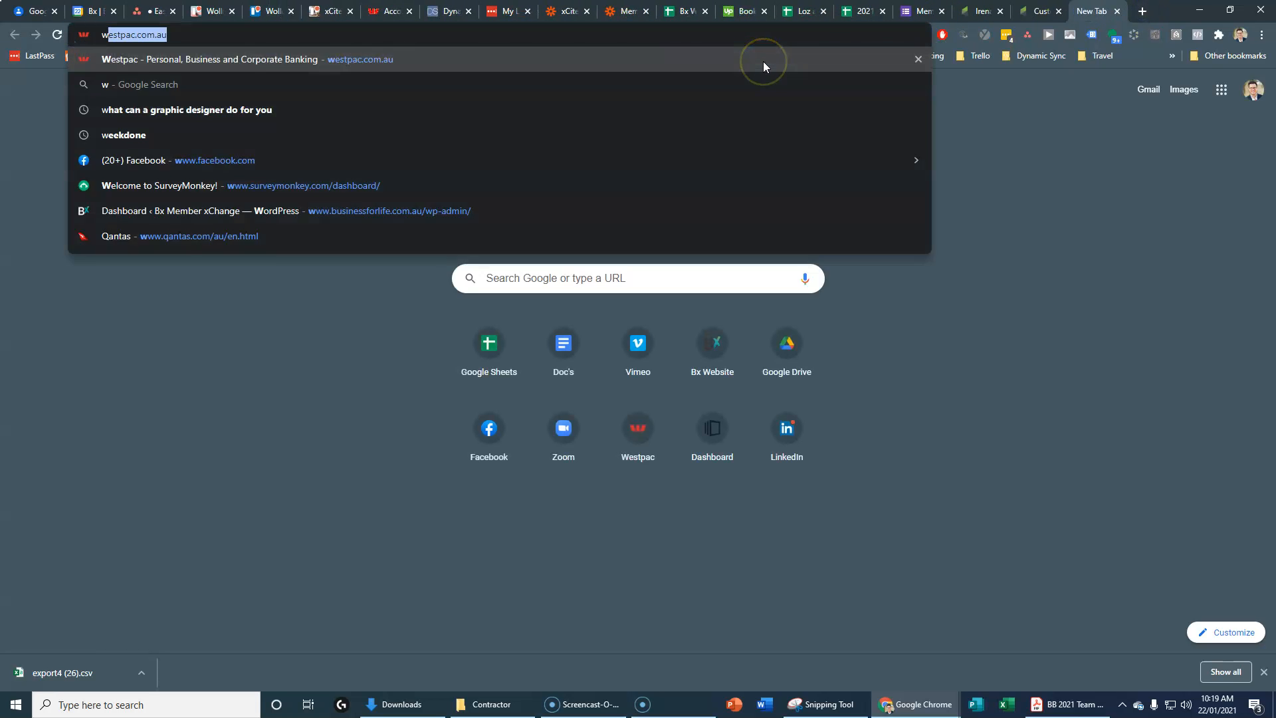
{"action": "key", "text": "Up"}
{"action": "key", "text": "Up"}
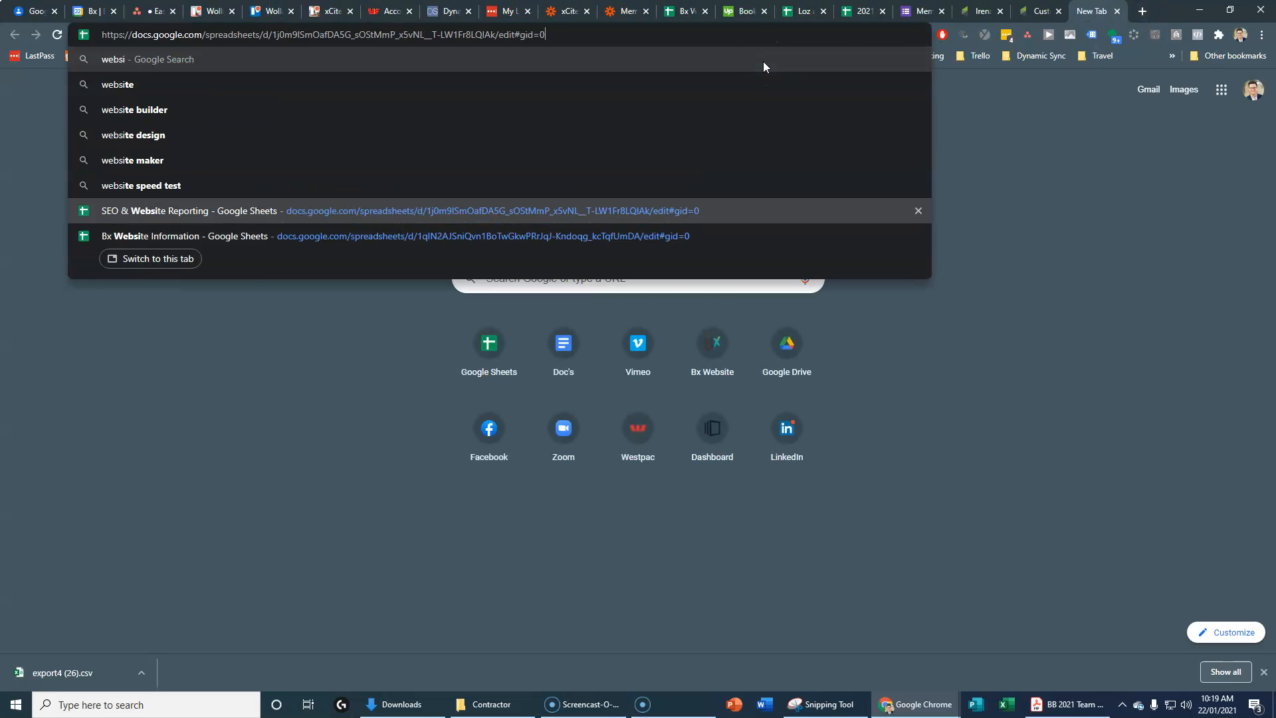
{"action": "key", "text": "Down"}
{"action": "key", "text": "Return"}
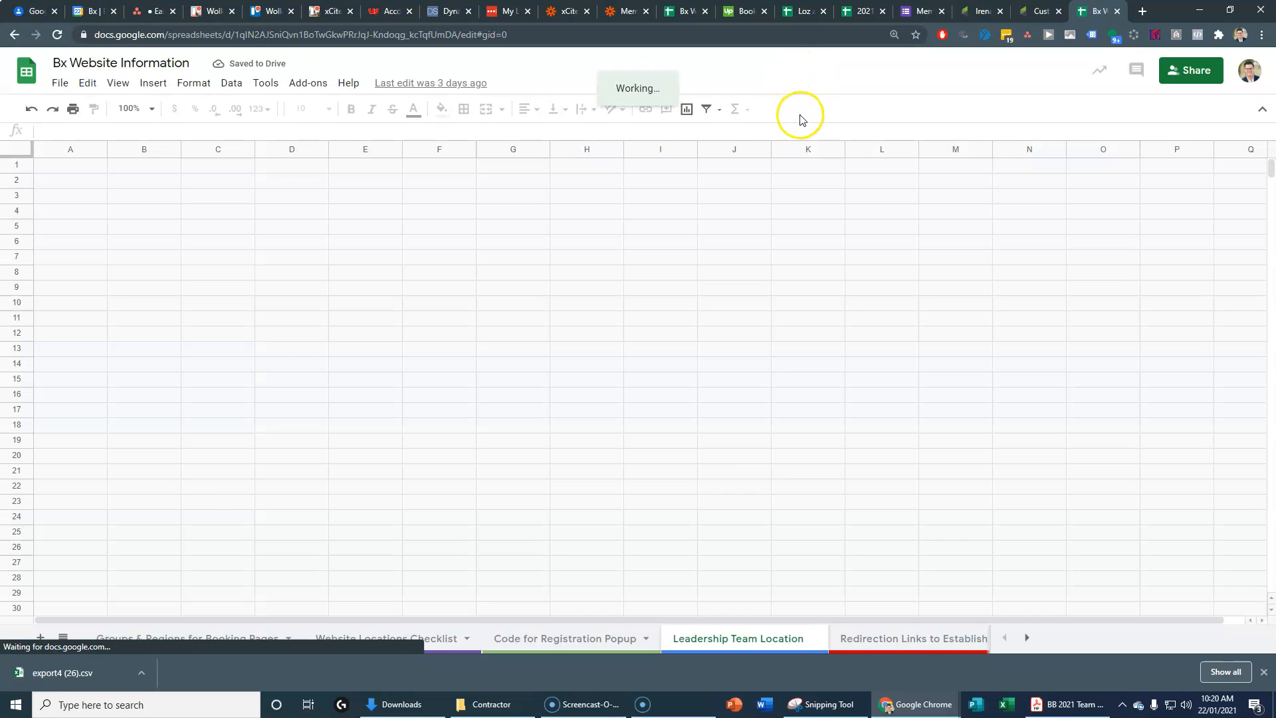
{"action": "left_click", "coordinate": [288, 35]}
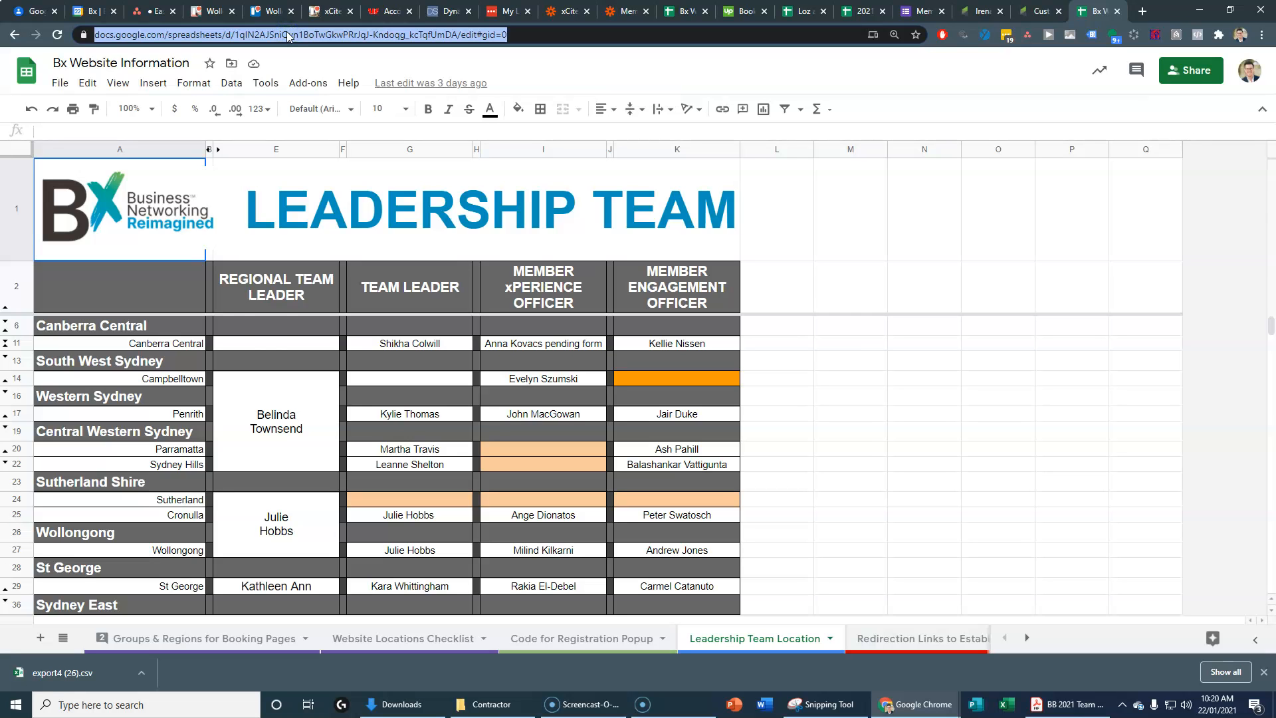
Step: Locate the Brisbane East (The Gabba) team leader and officer entries in rows G75 and I75
{"action": "scroll", "coordinate": [361, 501], "scroll_direction": "down", "scroll_amount": 6}
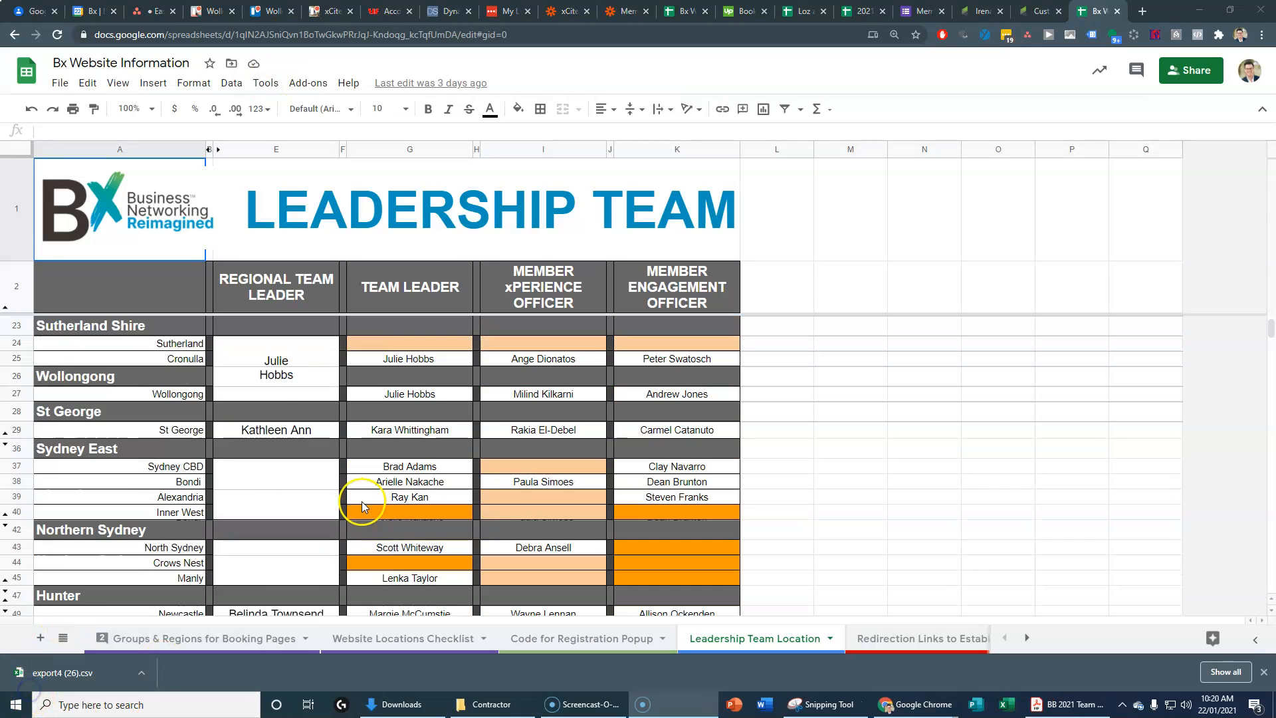
{"action": "scroll", "coordinate": [362, 507], "scroll_direction": "down", "scroll_amount": 3}
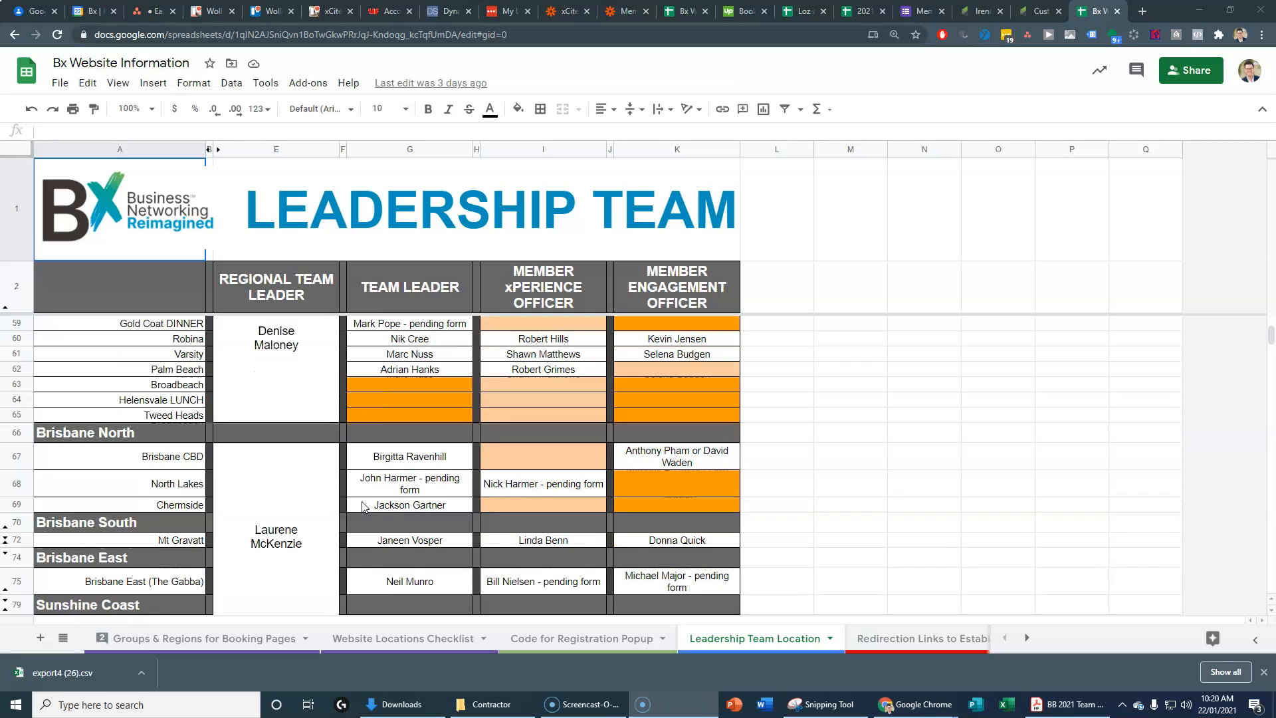
{"action": "scroll", "coordinate": [363, 508], "scroll_direction": "down", "scroll_amount": 1}
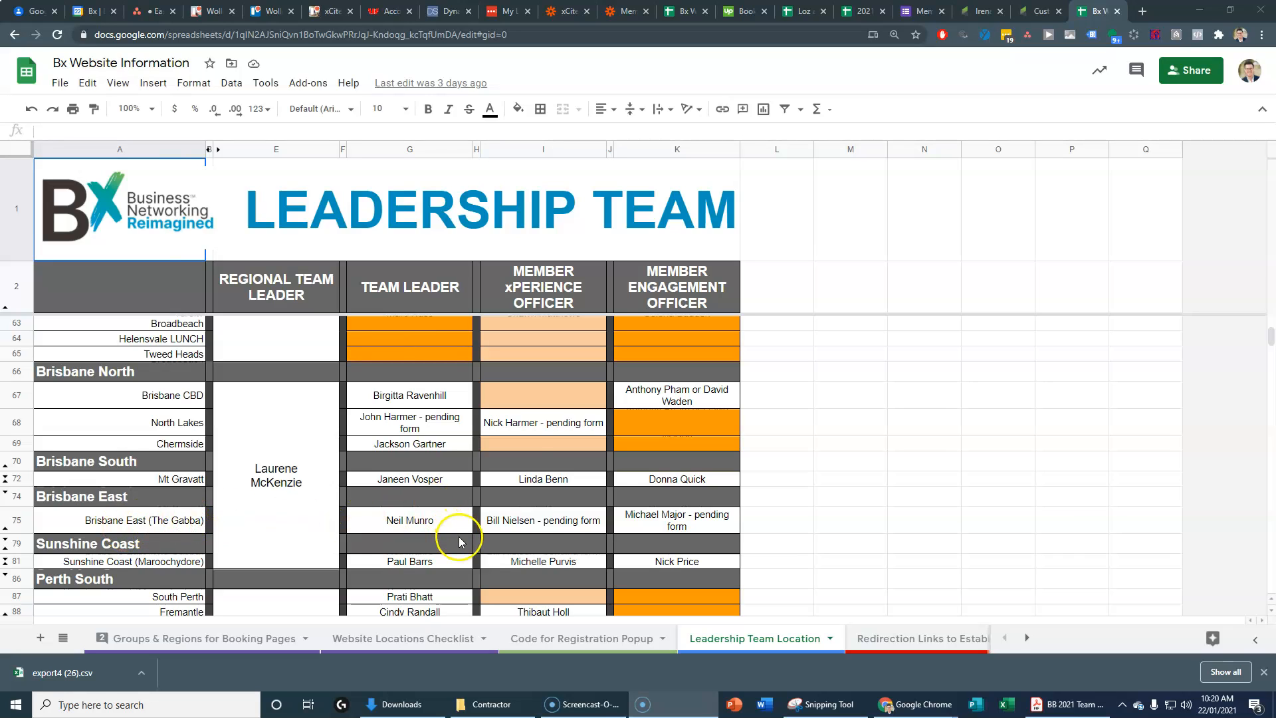
{"action": "scroll", "coordinate": [459, 536], "scroll_direction": "down", "scroll_amount": 1}
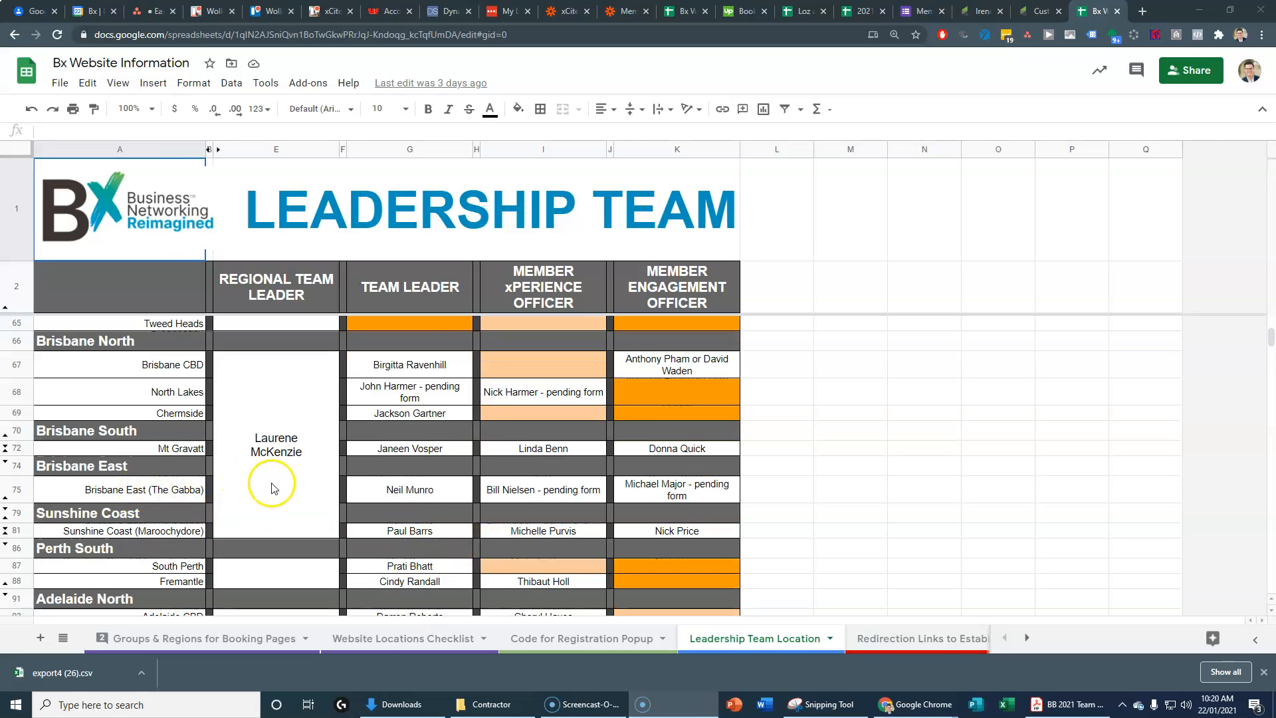
{"action": "left_click", "coordinate": [529, 492]}
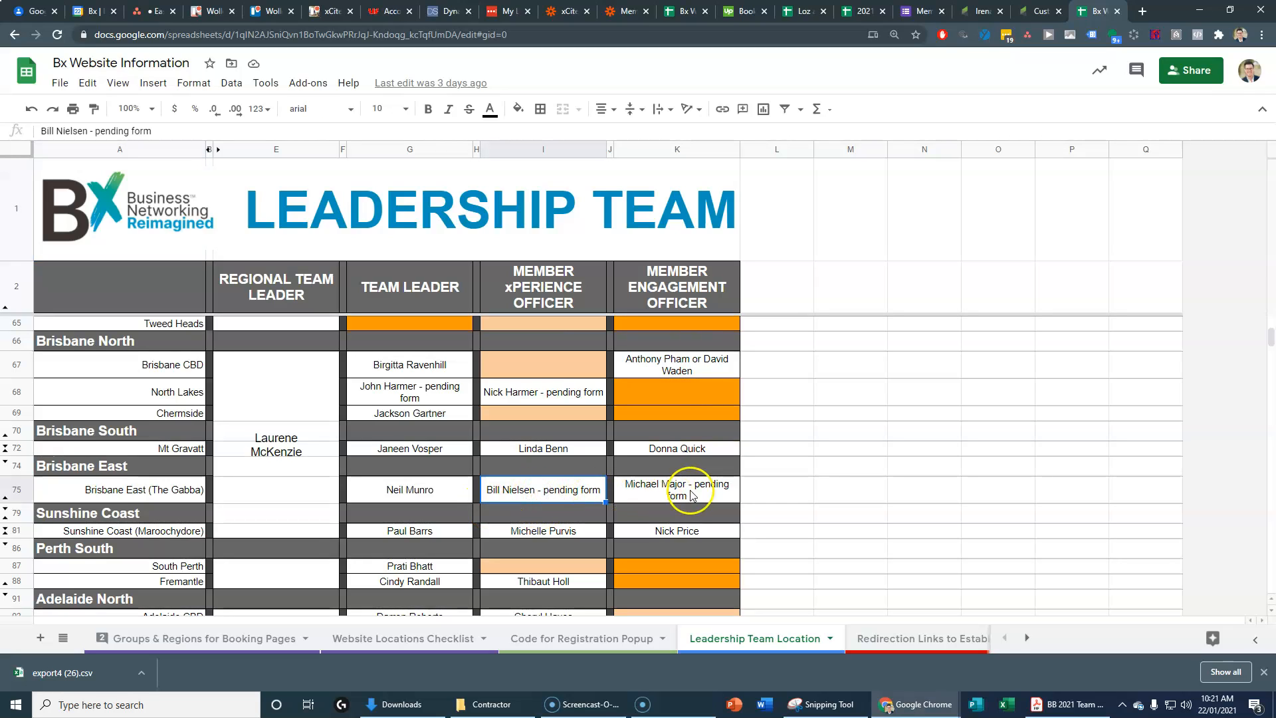
{"action": "left_click", "coordinate": [392, 495]}
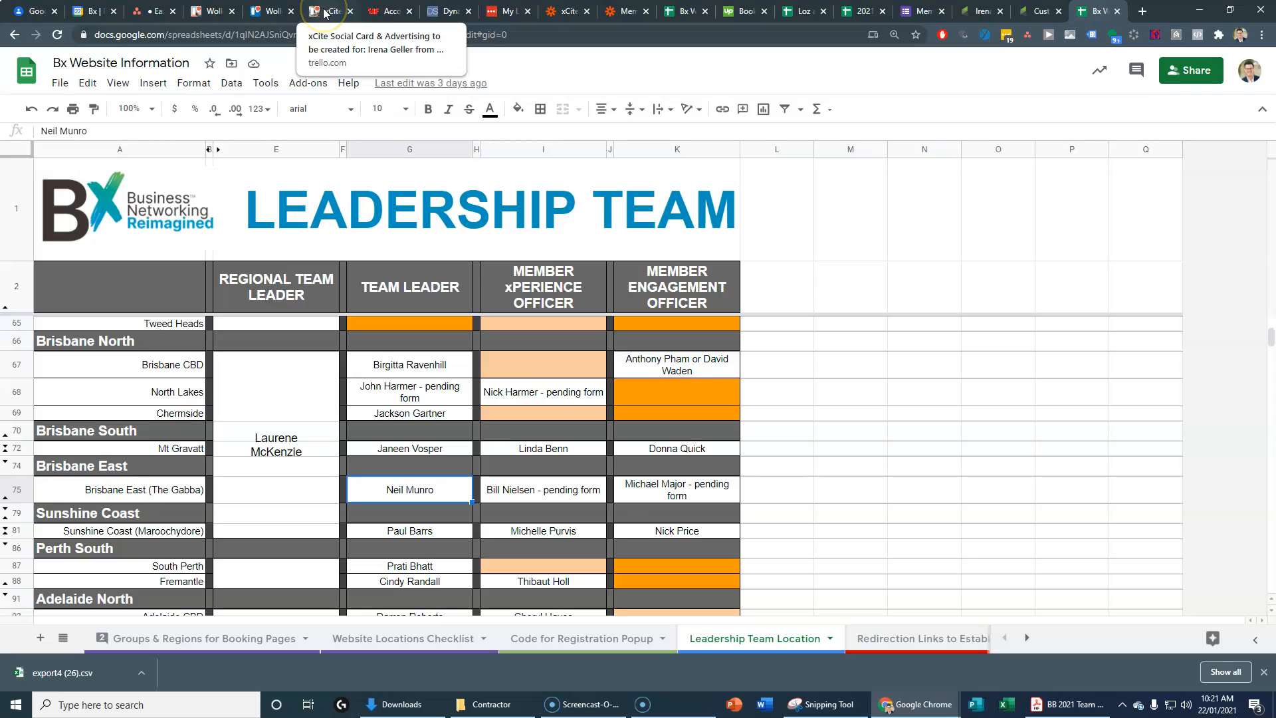
Step: Back in Trello, add three invitees: one by email address and two matching members
{"action": "left_click", "coordinate": [274, 14]}
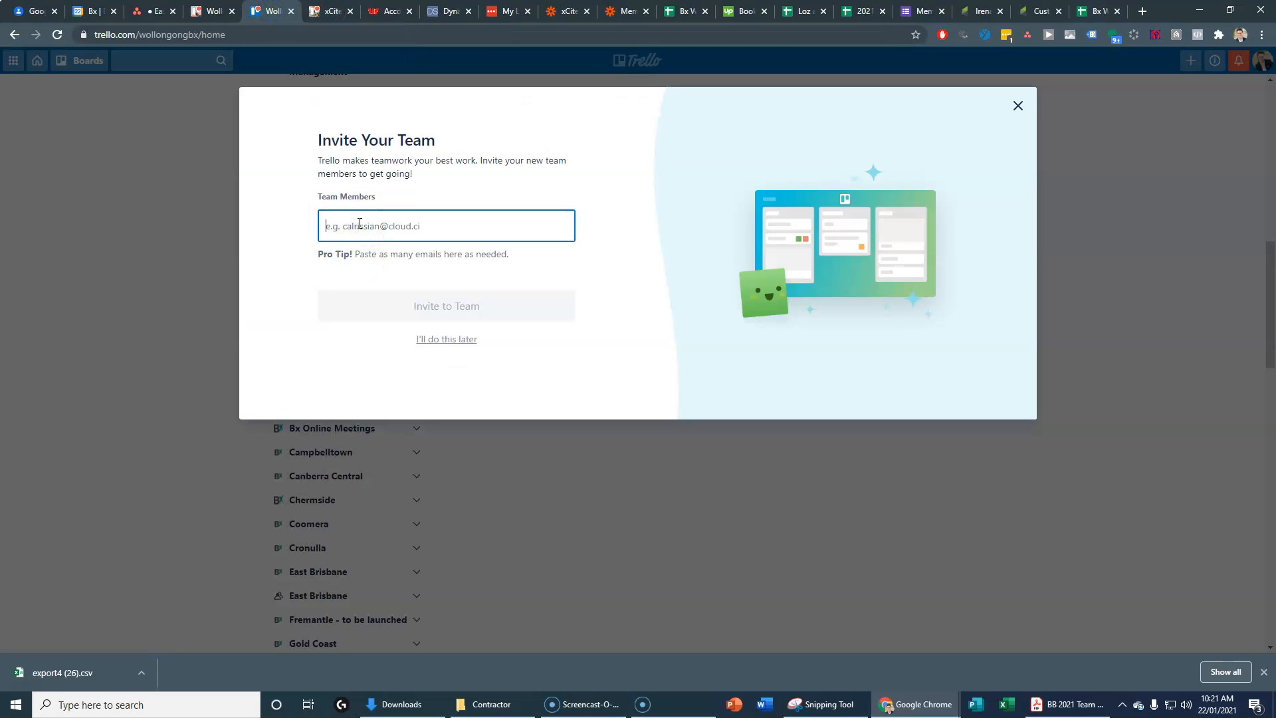
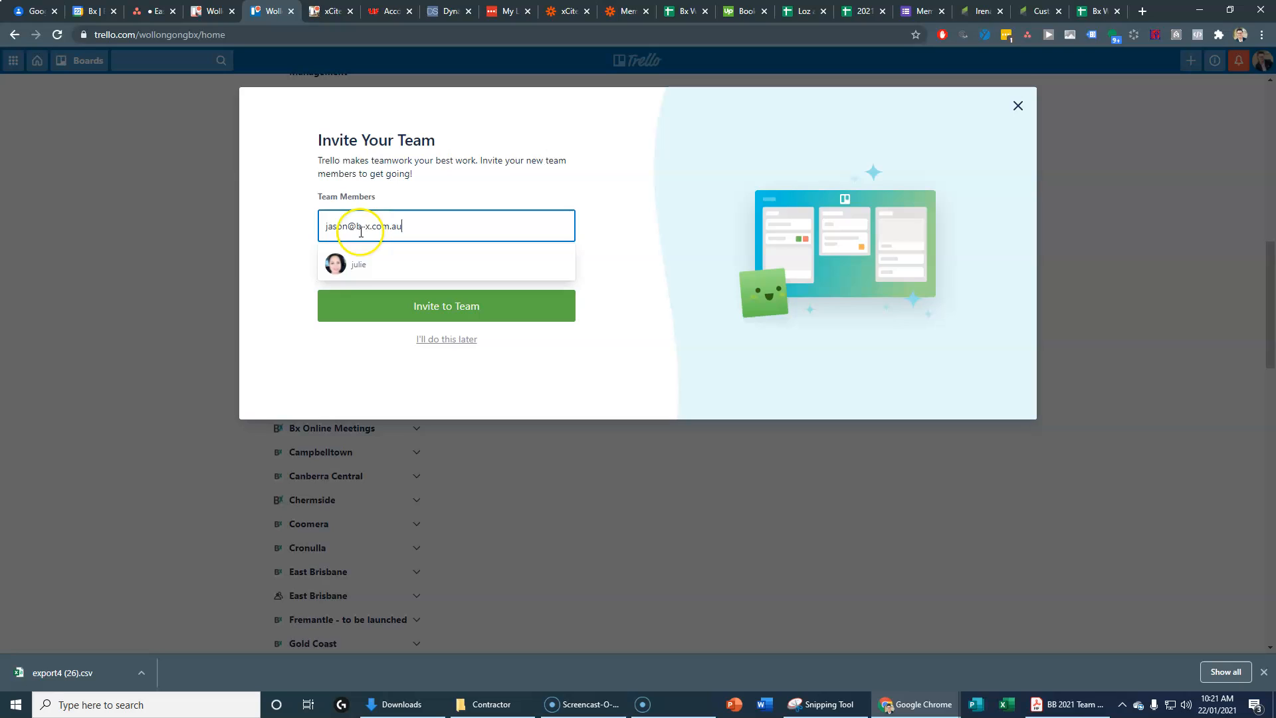
{"action": "left_click", "coordinate": [336, 266]}
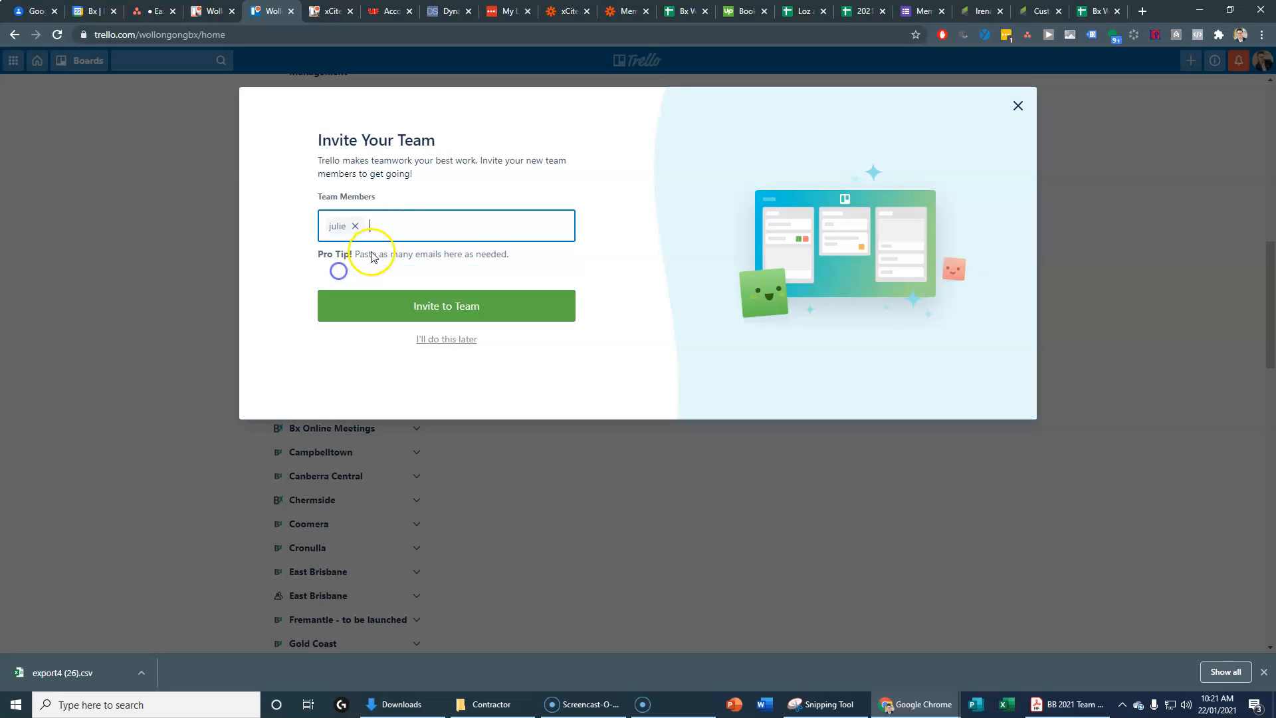
{"action": "type", "text": "matt"}
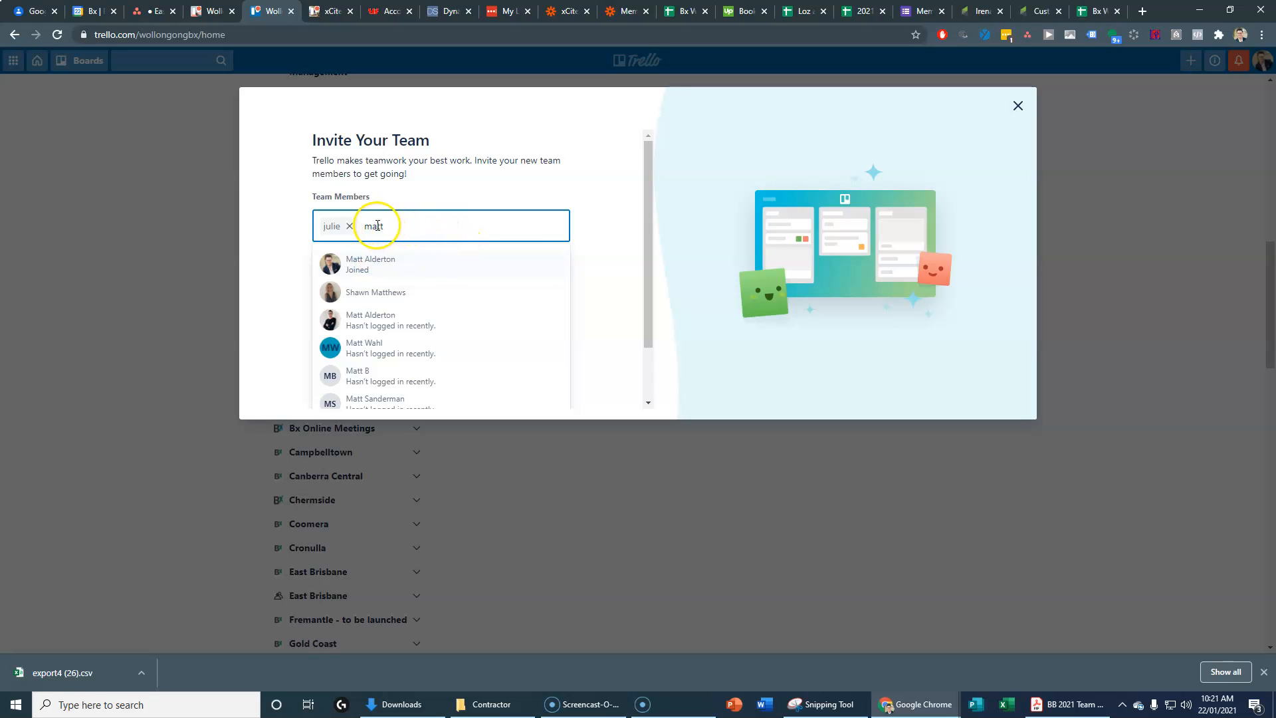
{"action": "type", "text": "aurene"}
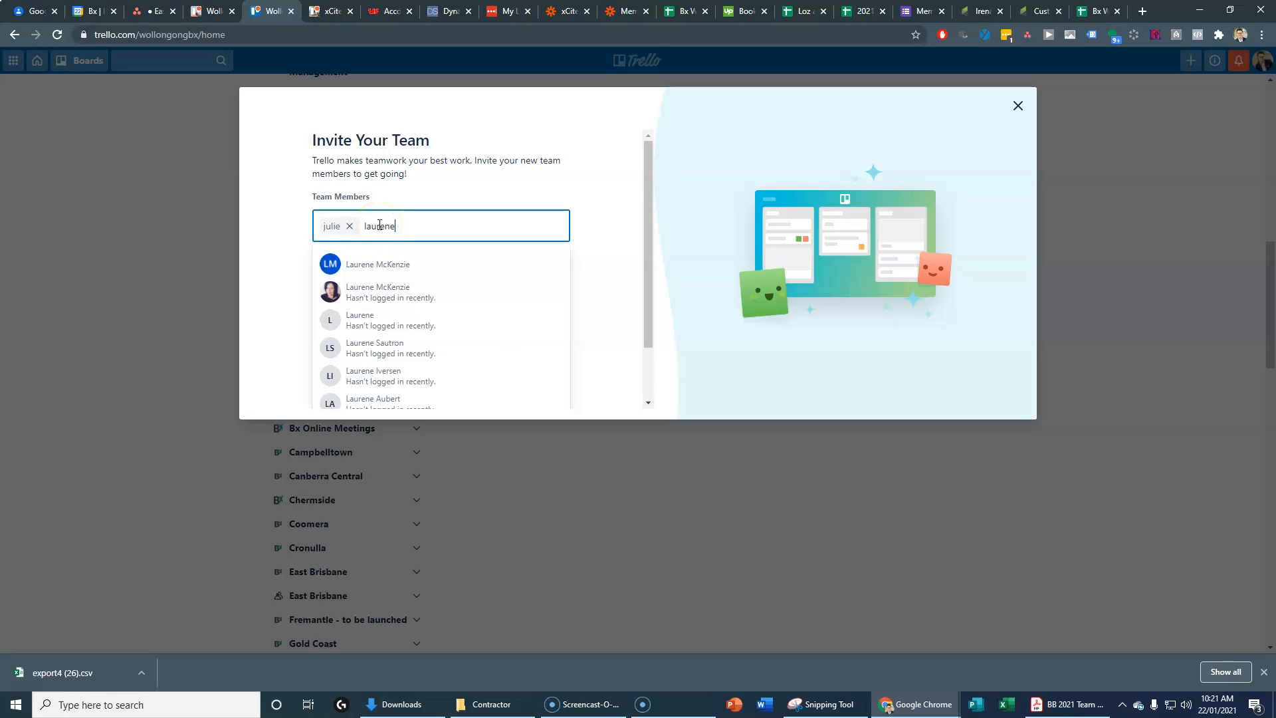
{"action": "left_click", "coordinate": [370, 264]}
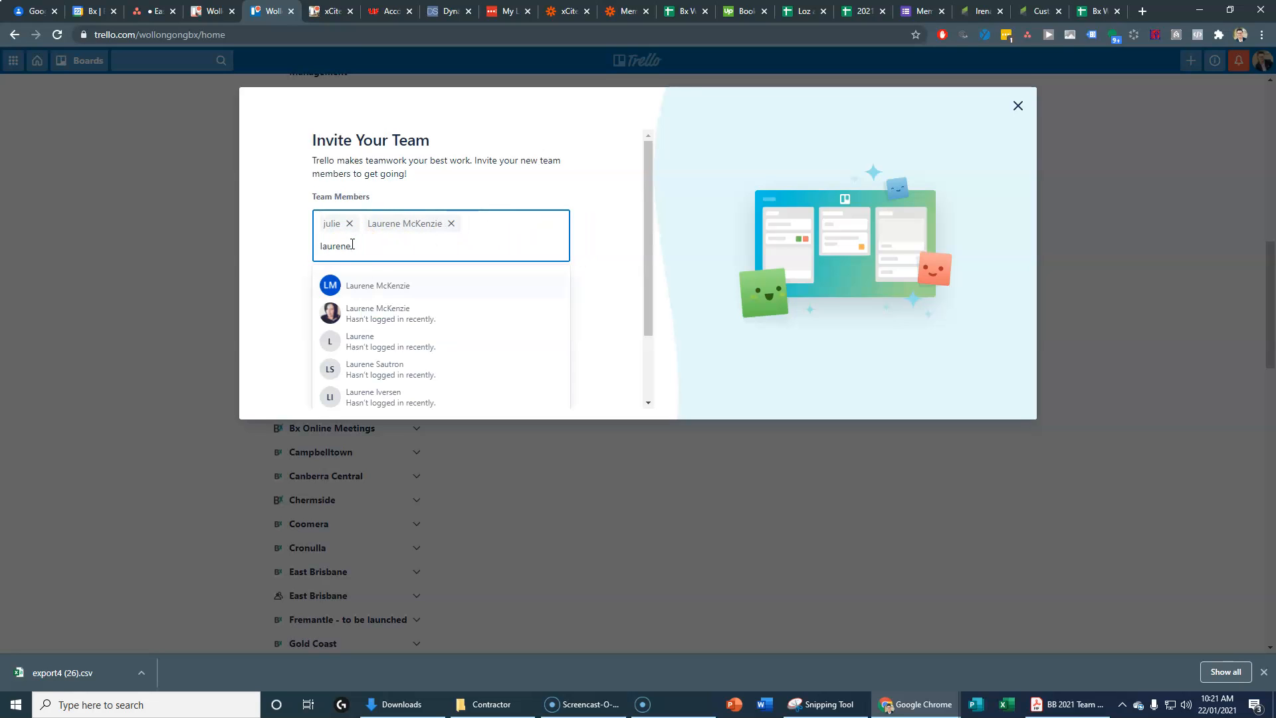
{"action": "left_click", "coordinate": [362, 310]}
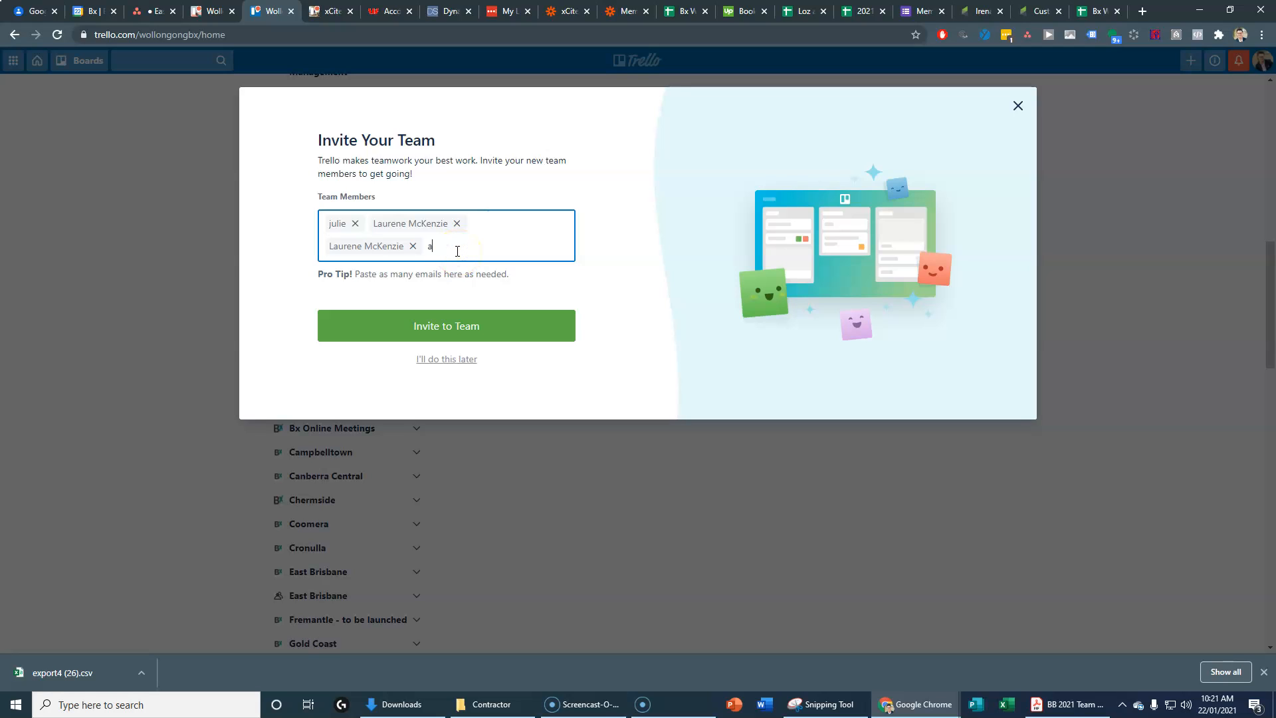
Step: Add the shared accounts email, fixing its typo, plus one more company-address member as invitees
{"action": "left_click", "coordinate": [507, 246]}
{"action": "left_click", "coordinate": [515, 246]}
{"action": "key", "text": "BackSpace"}
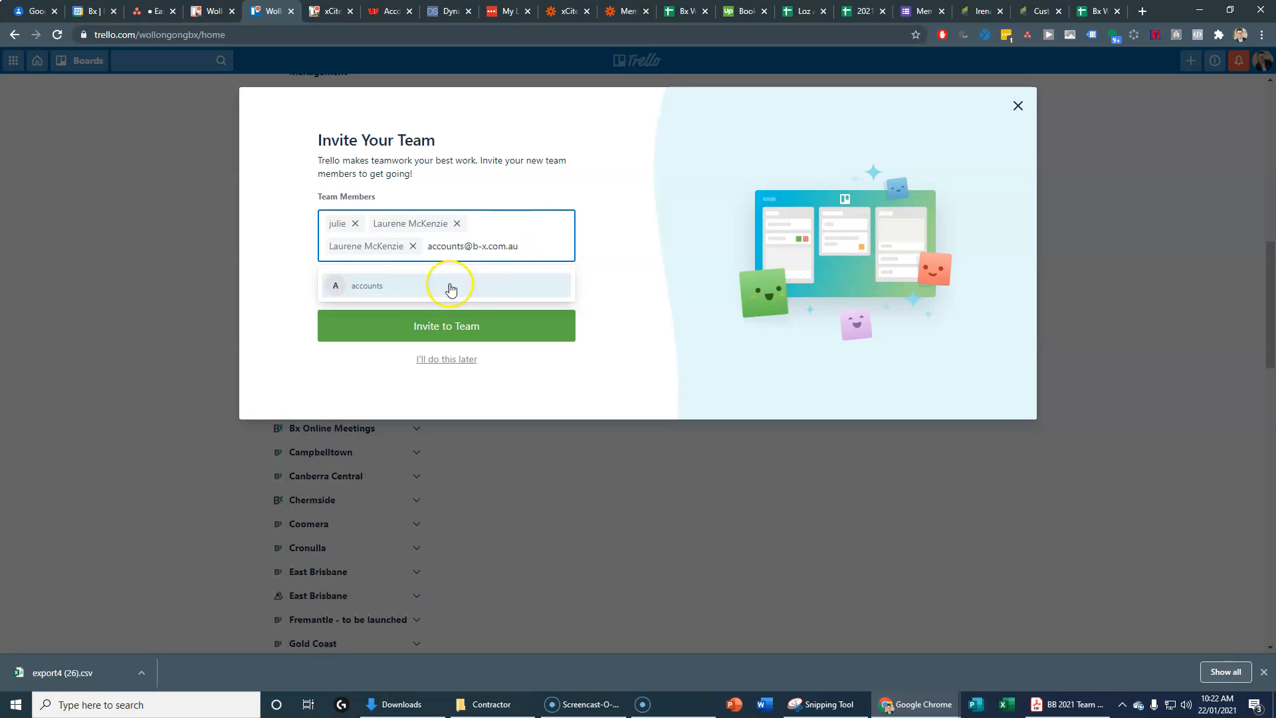
{"action": "left_click", "coordinate": [450, 288]}
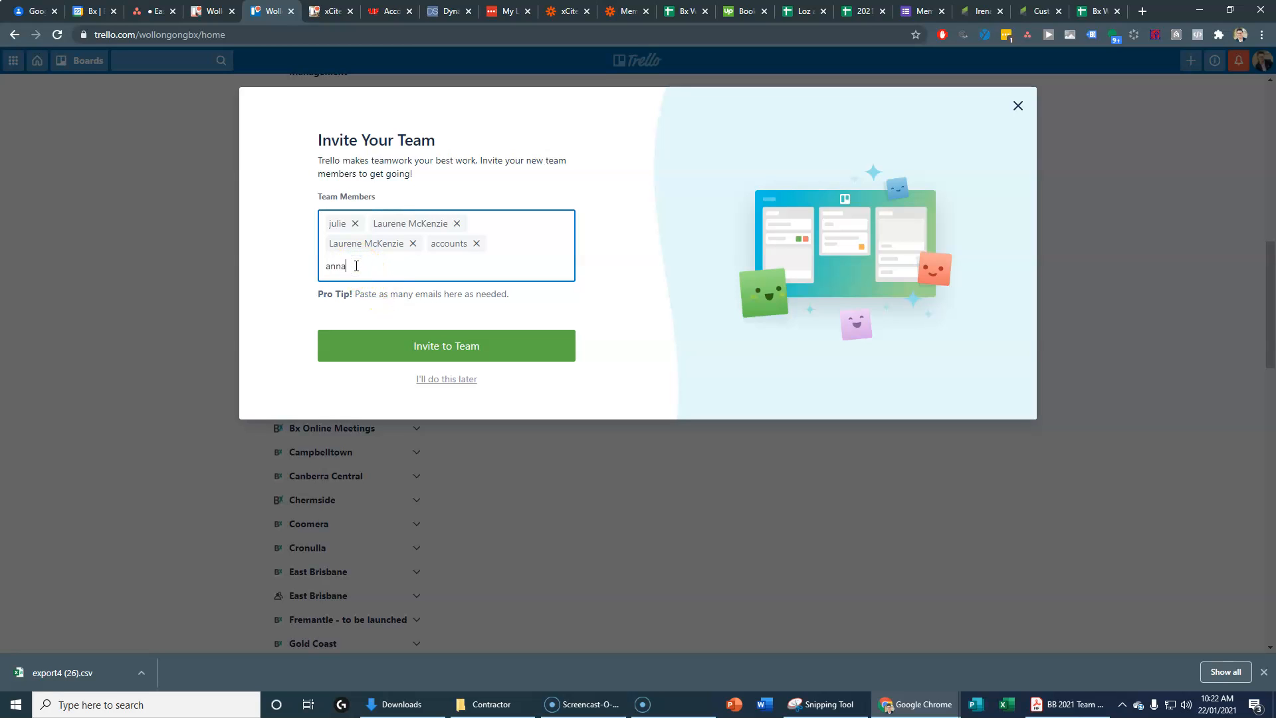
{"action": "type", "text": "@bxnetworking.com"}
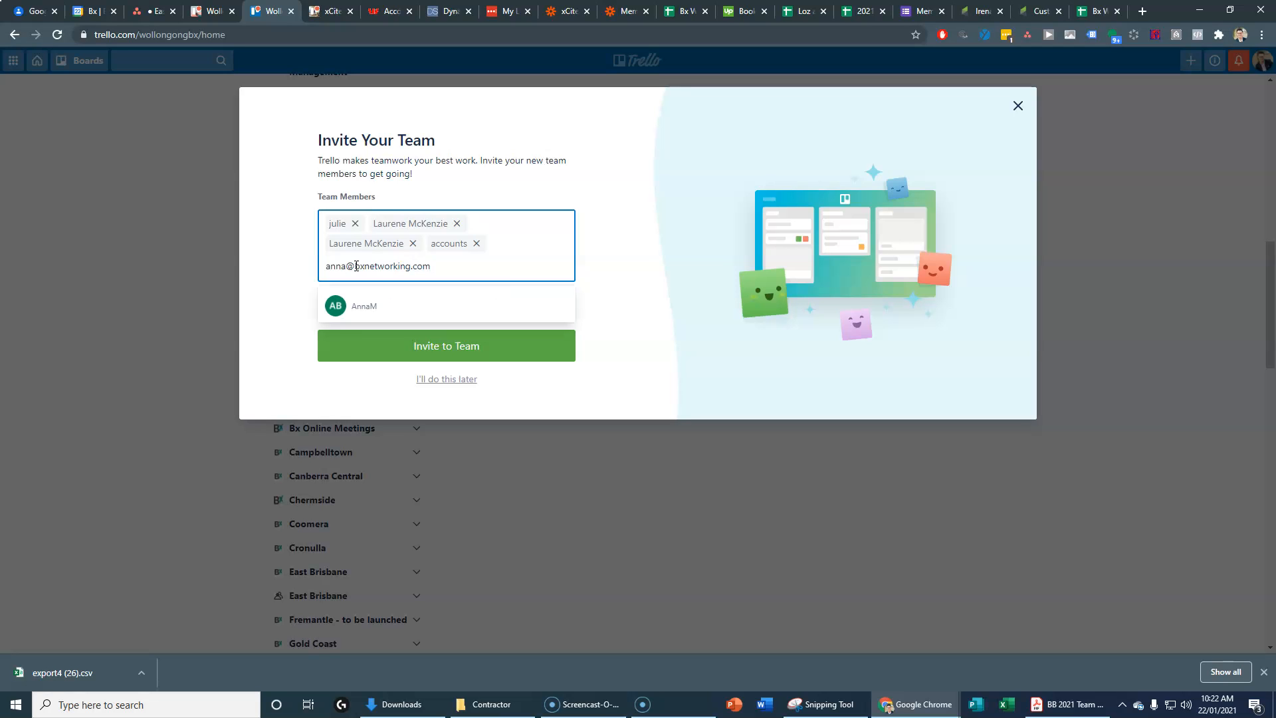
{"action": "left_click", "coordinate": [362, 302]}
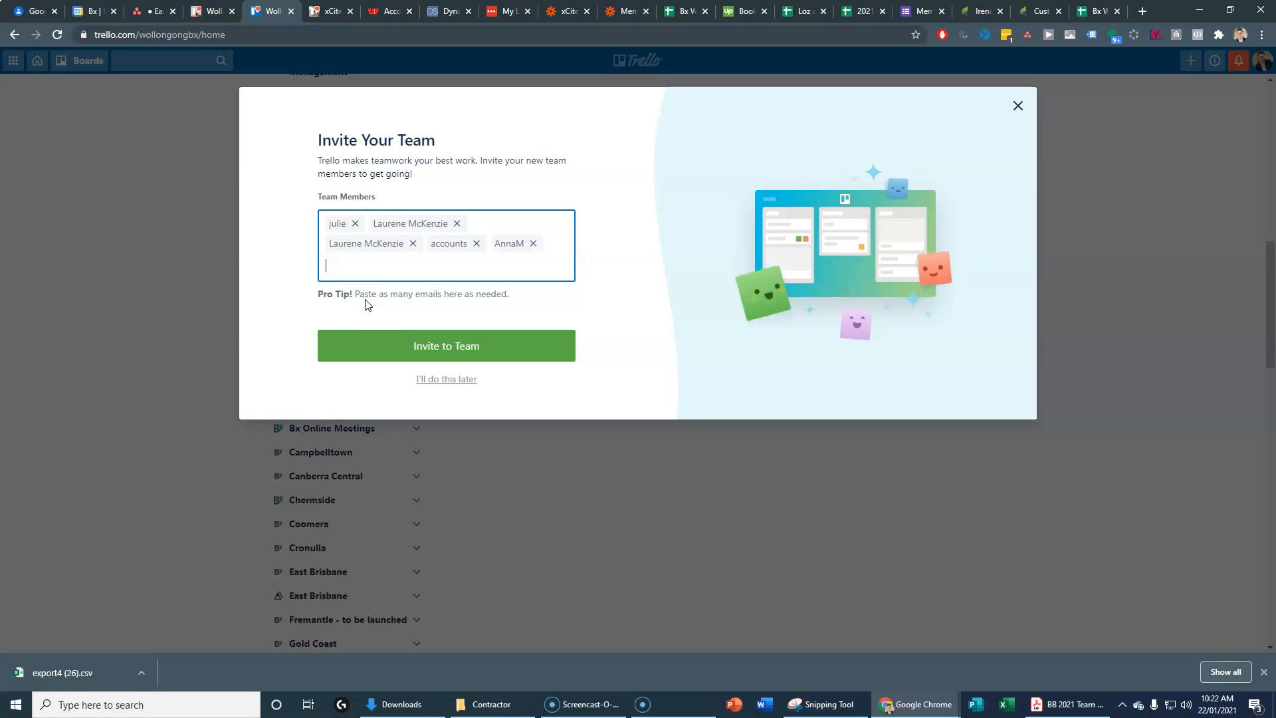
{"action": "left_click", "coordinate": [355, 273]}
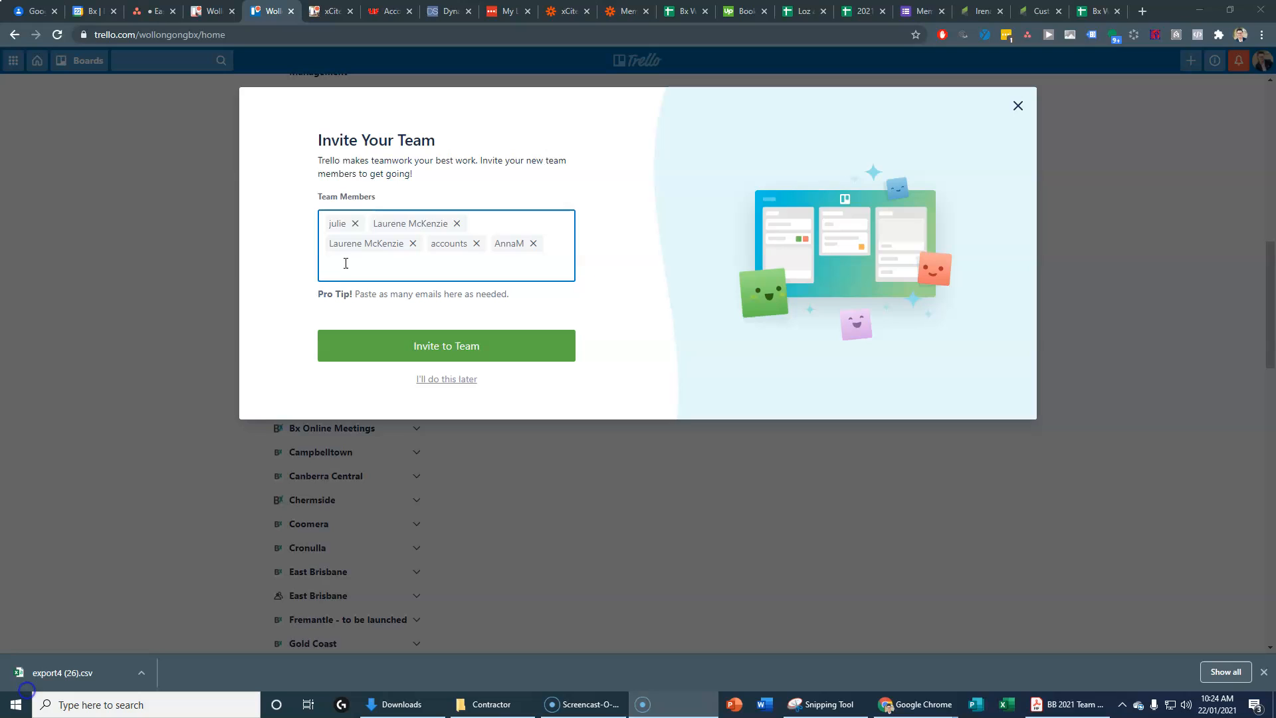
Step: Add two more invitees by company email and send the invitations to all seven members
{"action": "left_click", "coordinate": [345, 263]}
{"action": "key", "text": "ctrl+v"}
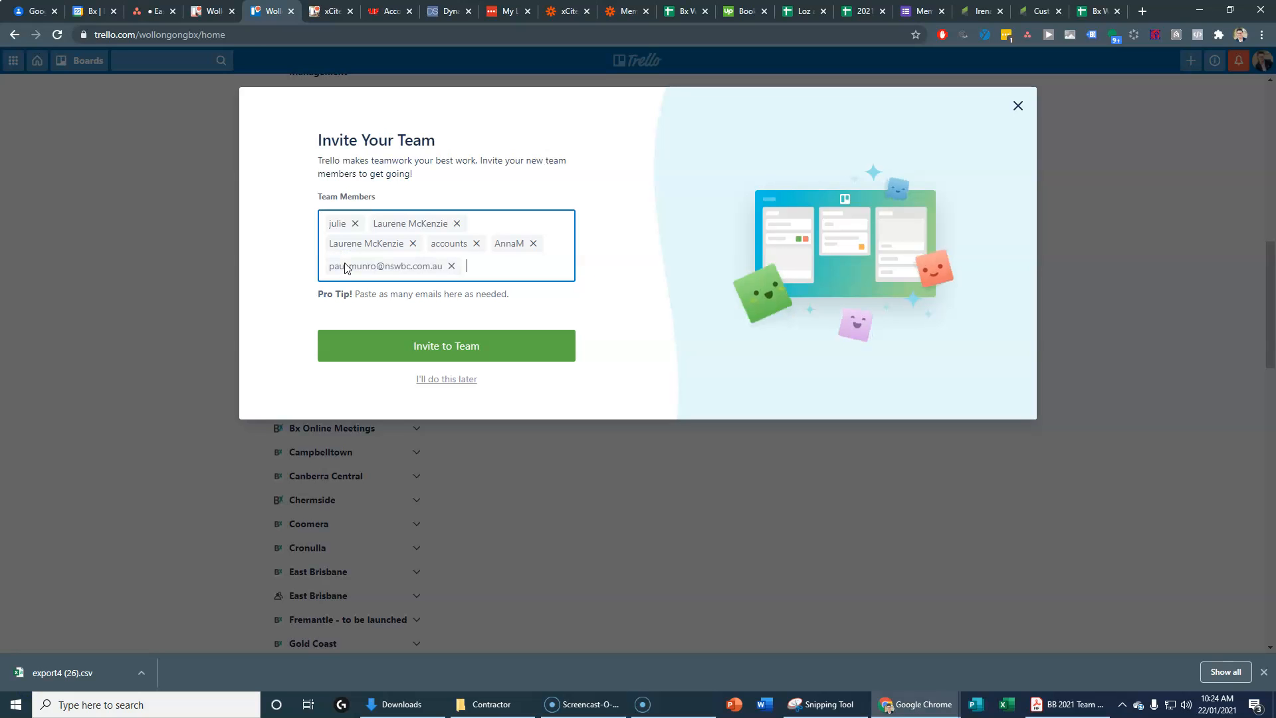
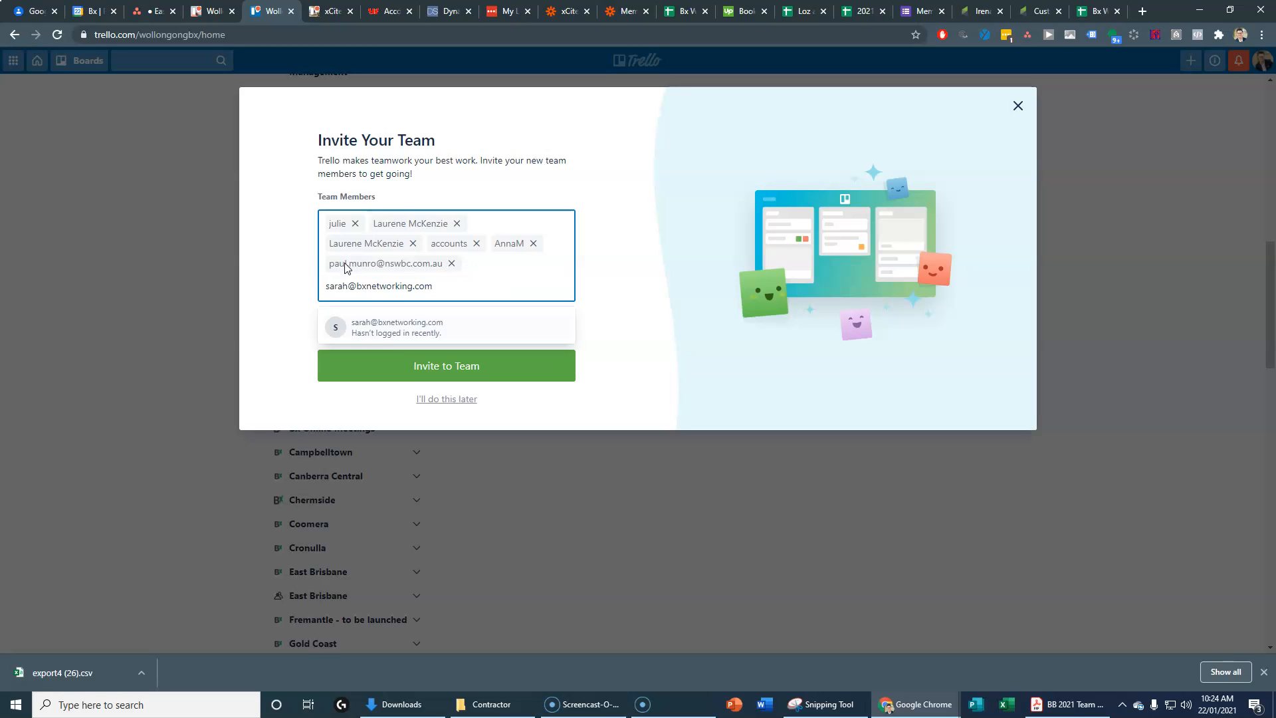
{"action": "left_click", "coordinate": [421, 327]}
{"action": "left_click", "coordinate": [459, 336]}
{"action": "left_click", "coordinate": [454, 286]}
{"action": "type", "text": "kat"}
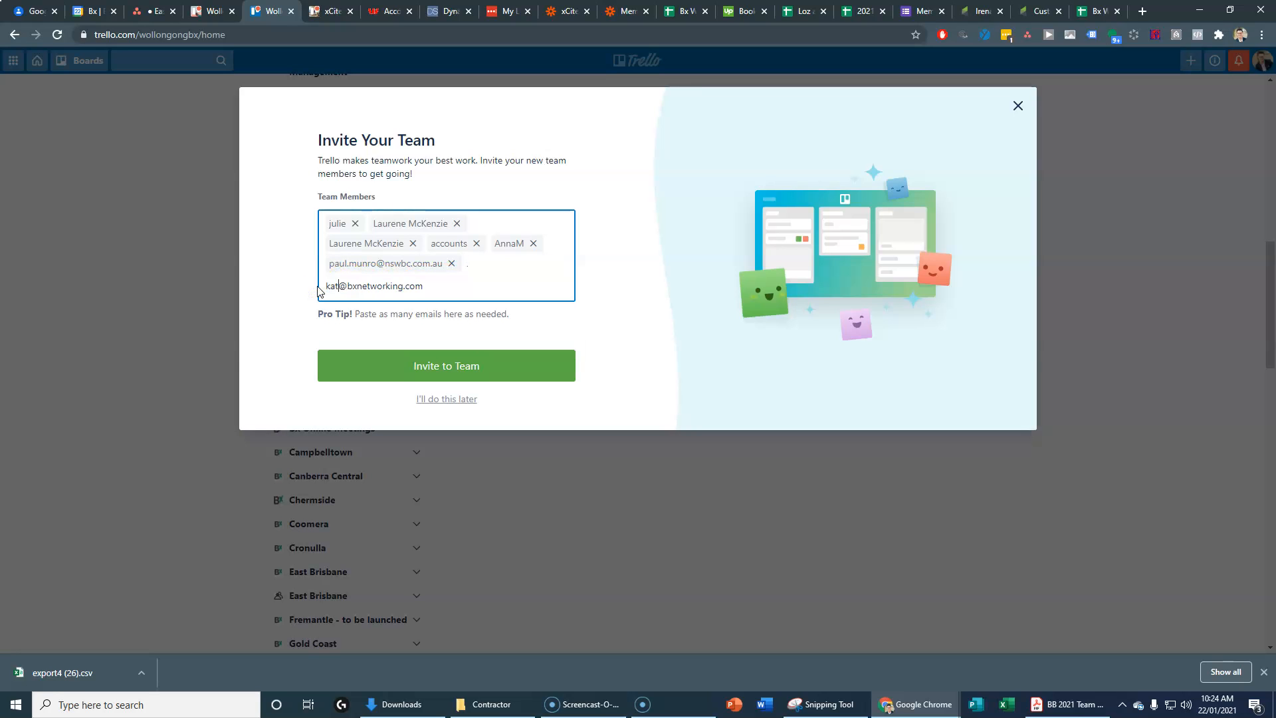
{"action": "left_click", "coordinate": [355, 326]}
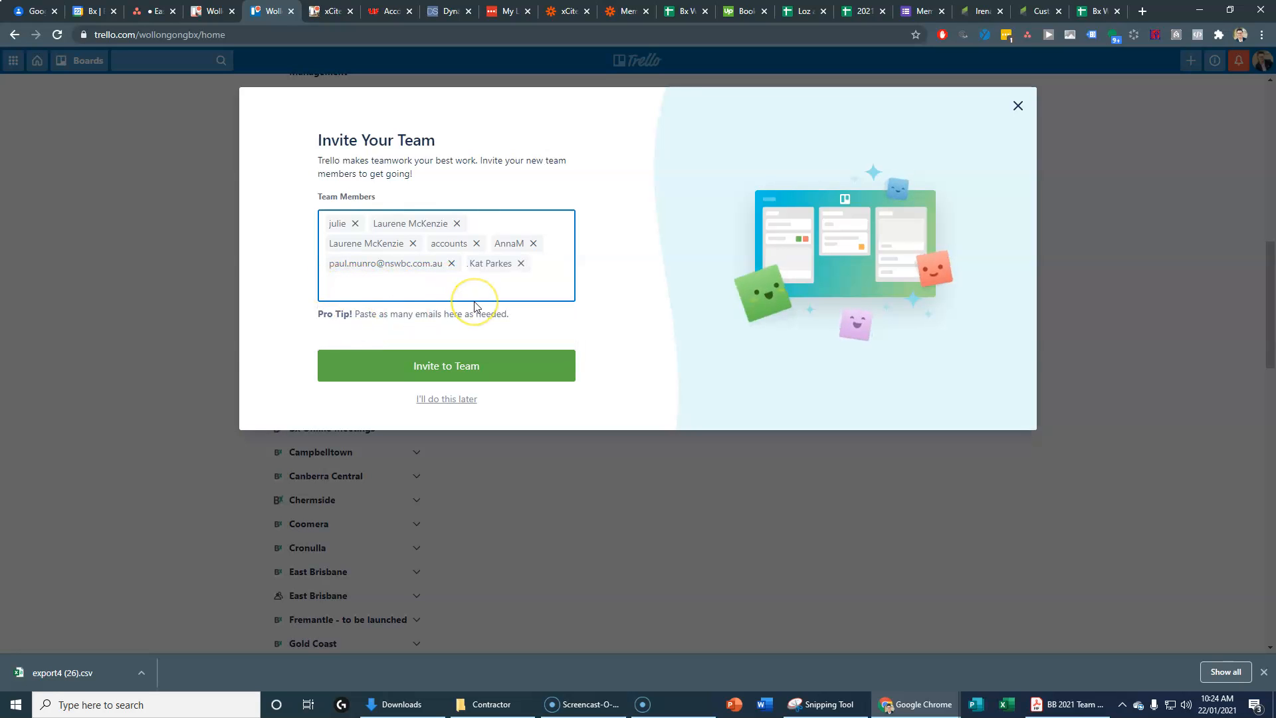
{"action": "left_click", "coordinate": [451, 359]}
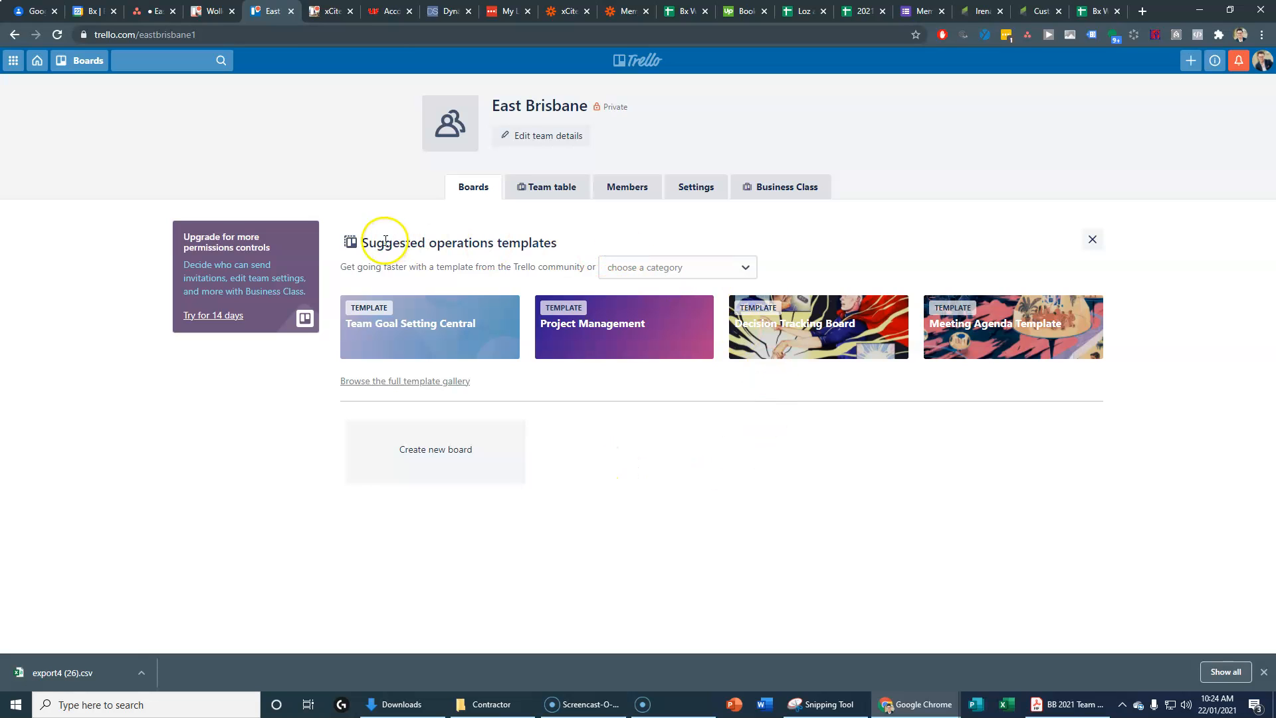
Step: Dismiss the templates panel, edit the team details and choose to upload a new logo
{"action": "left_click", "coordinate": [1097, 239]}
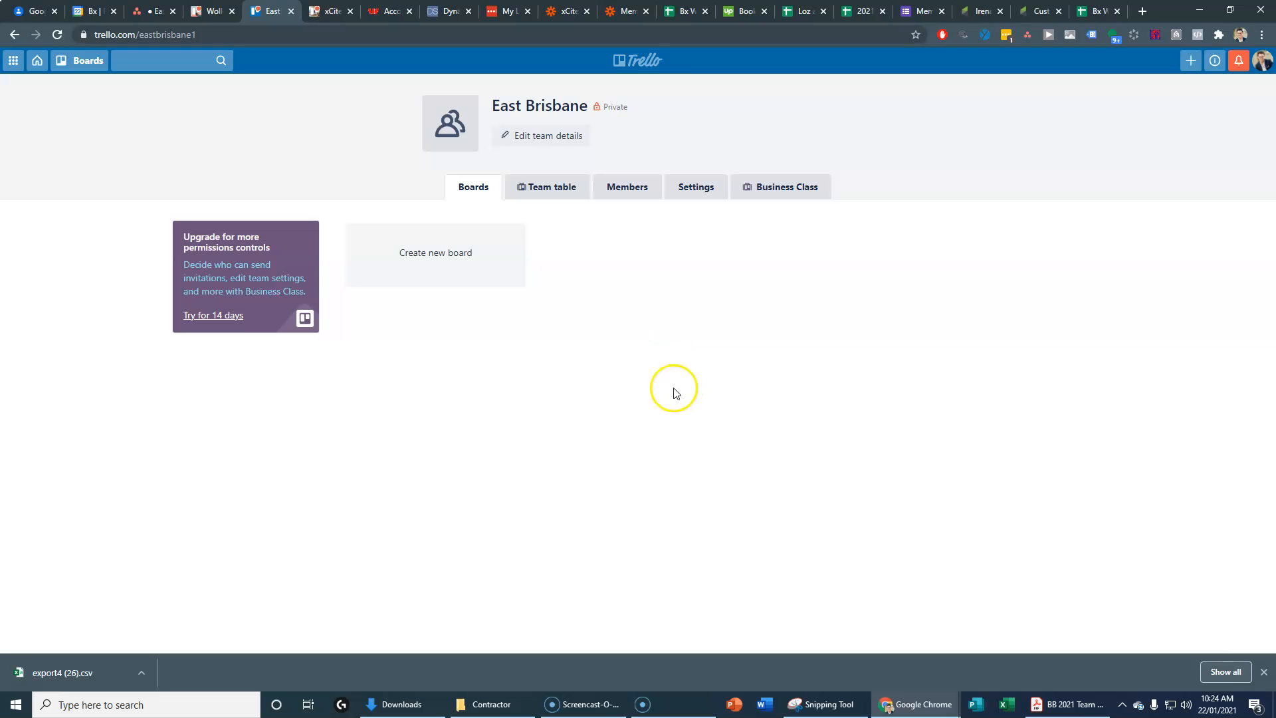
{"action": "left_click", "coordinate": [524, 136]}
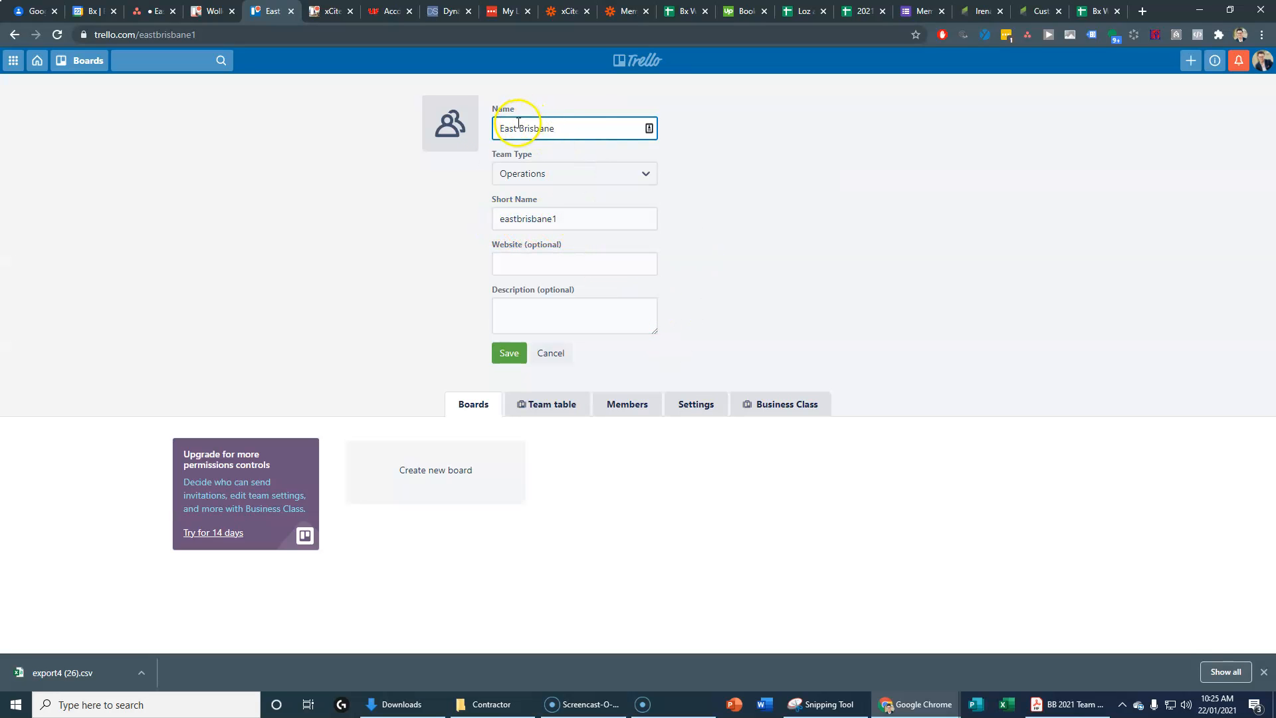
{"action": "left_click", "coordinate": [451, 142]}
{"action": "left_click", "coordinate": [515, 201]}
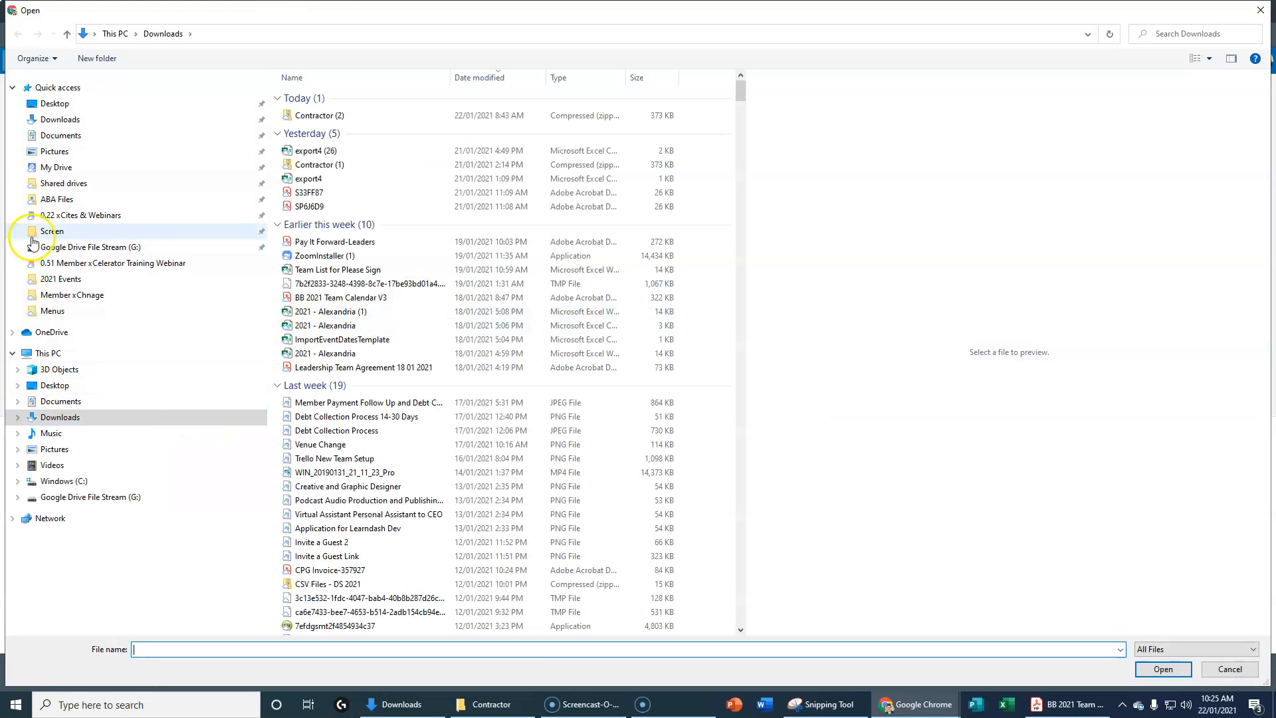
Step: Upload Bx-Icon-Colour from Shared drives > 0.20 Marketing > 02. Bx Logo Suite > Screen > Bx Icon as the logo
{"action": "left_click", "coordinate": [59, 231]}
{"action": "left_click", "coordinate": [791, 370]}
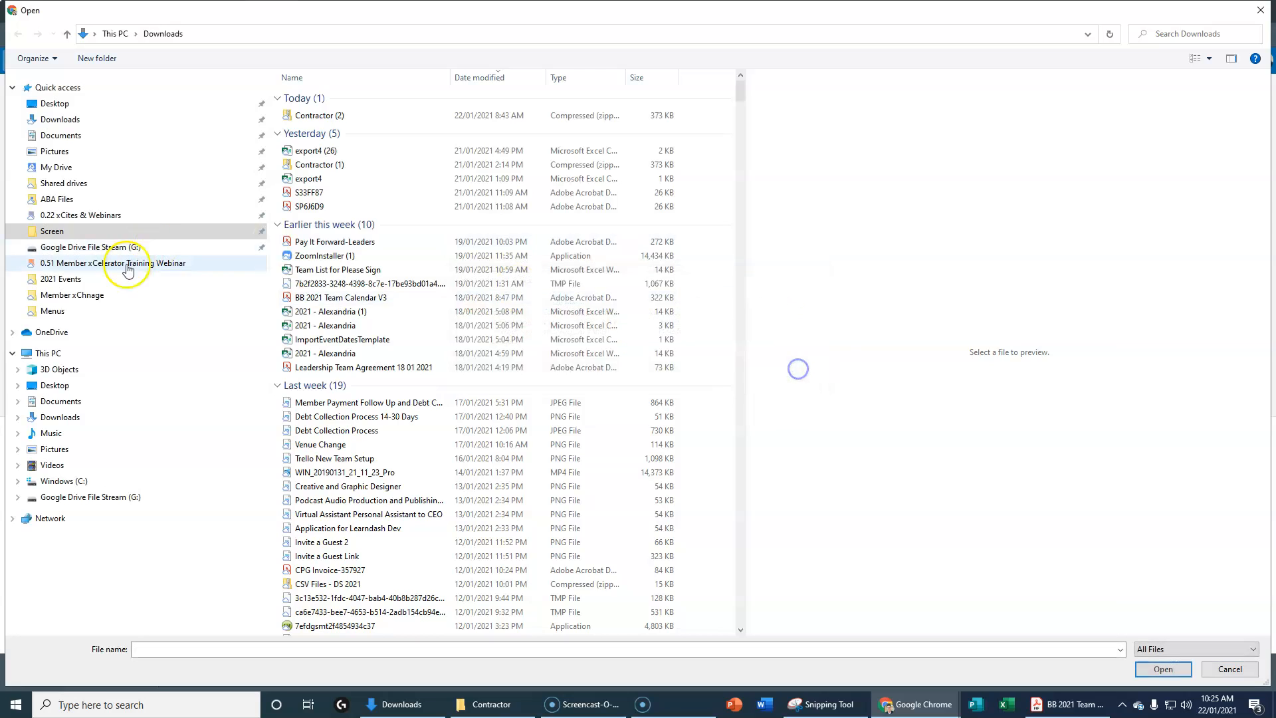
{"action": "left_click", "coordinate": [85, 247]}
{"action": "double_click", "coordinate": [331, 113]}
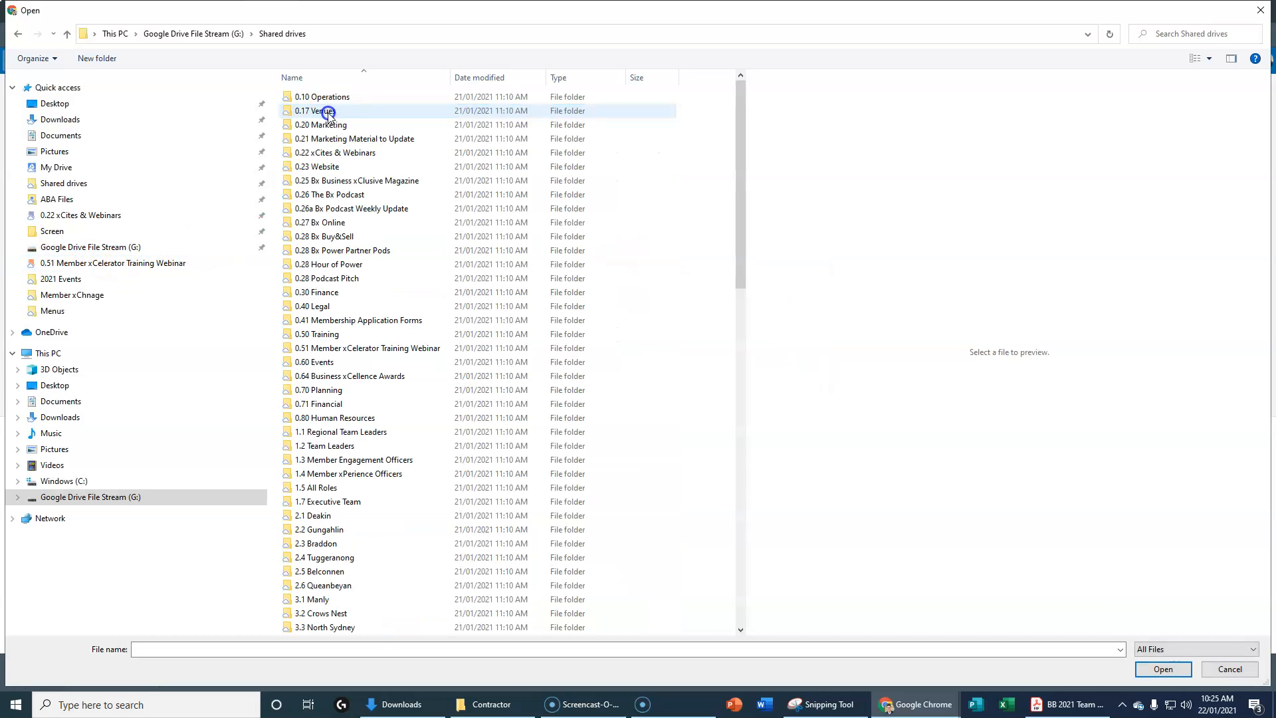
{"action": "left_click", "coordinate": [335, 126]}
{"action": "double_click", "coordinate": [339, 98]}
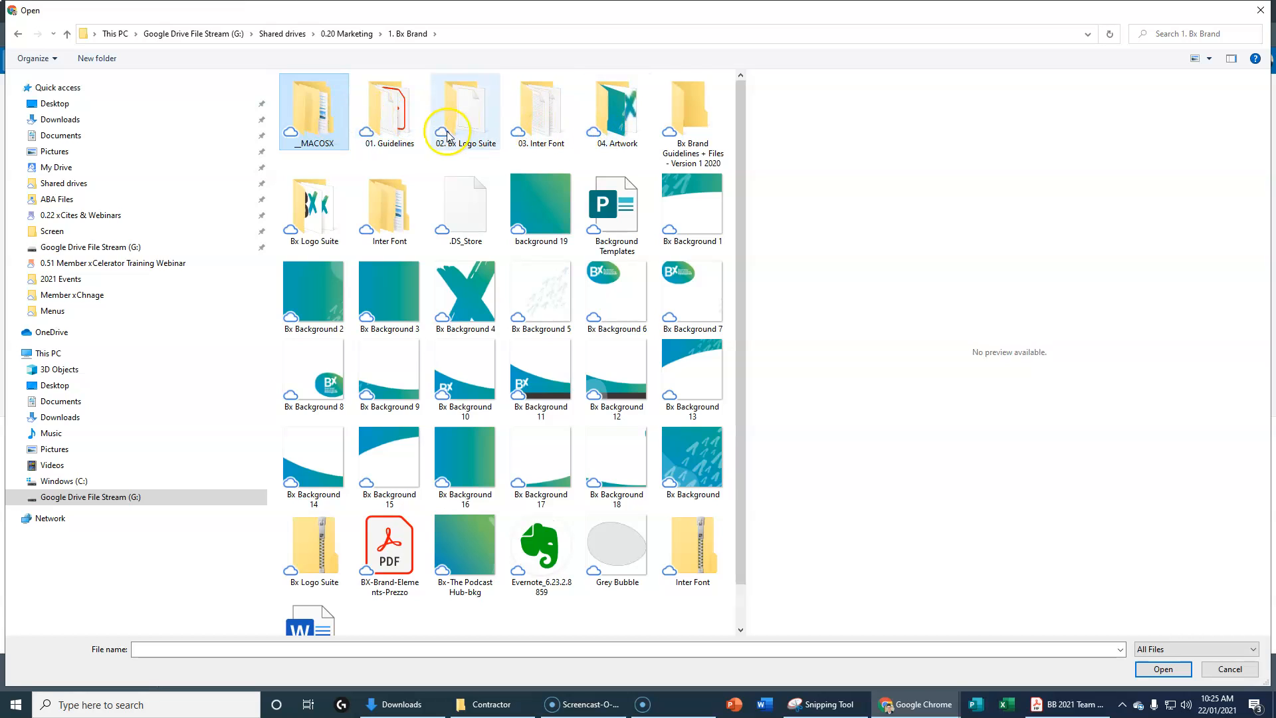
{"action": "double_click", "coordinate": [458, 128]}
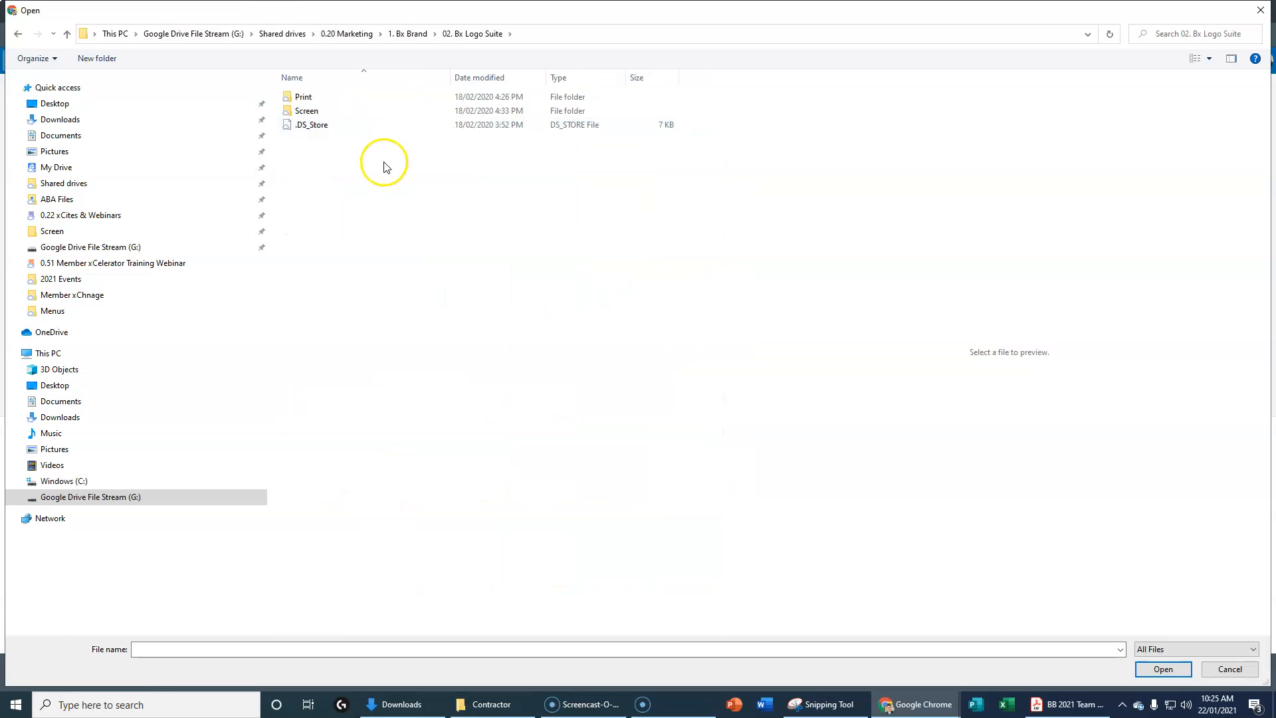
{"action": "double_click", "coordinate": [313, 112]}
{"action": "left_click", "coordinate": [315, 98]}
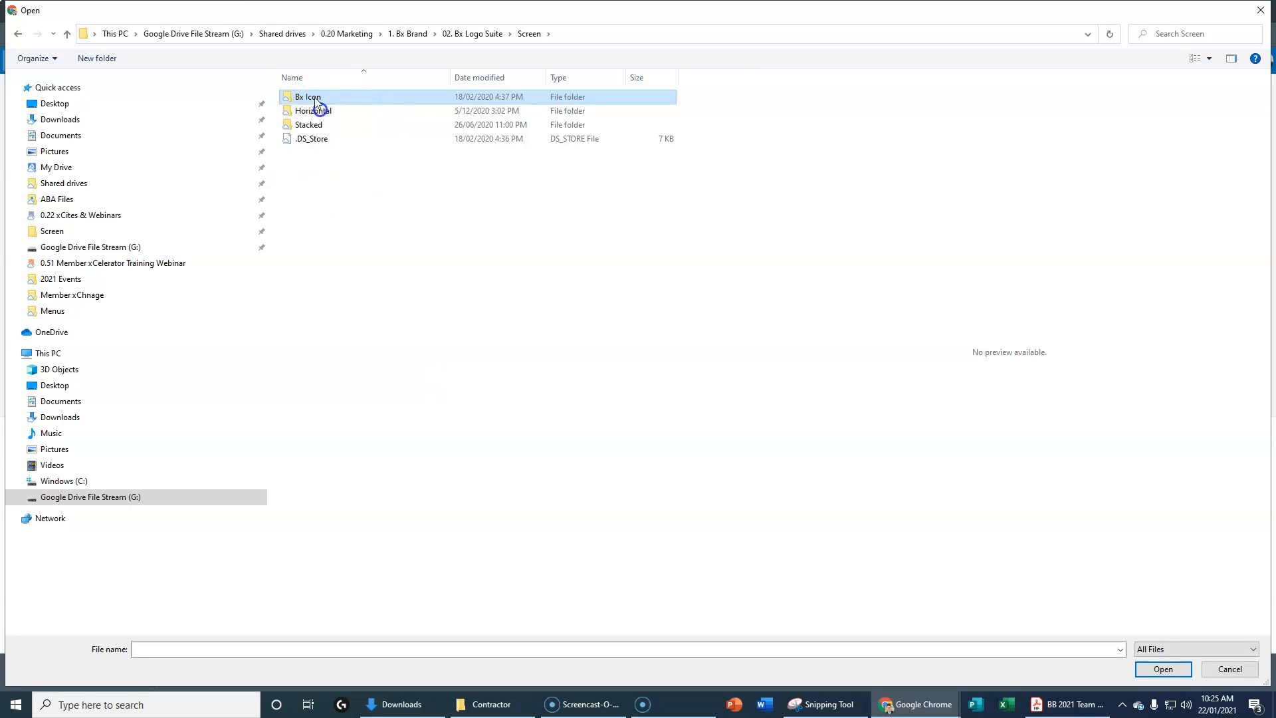
{"action": "double_click", "coordinate": [316, 104]}
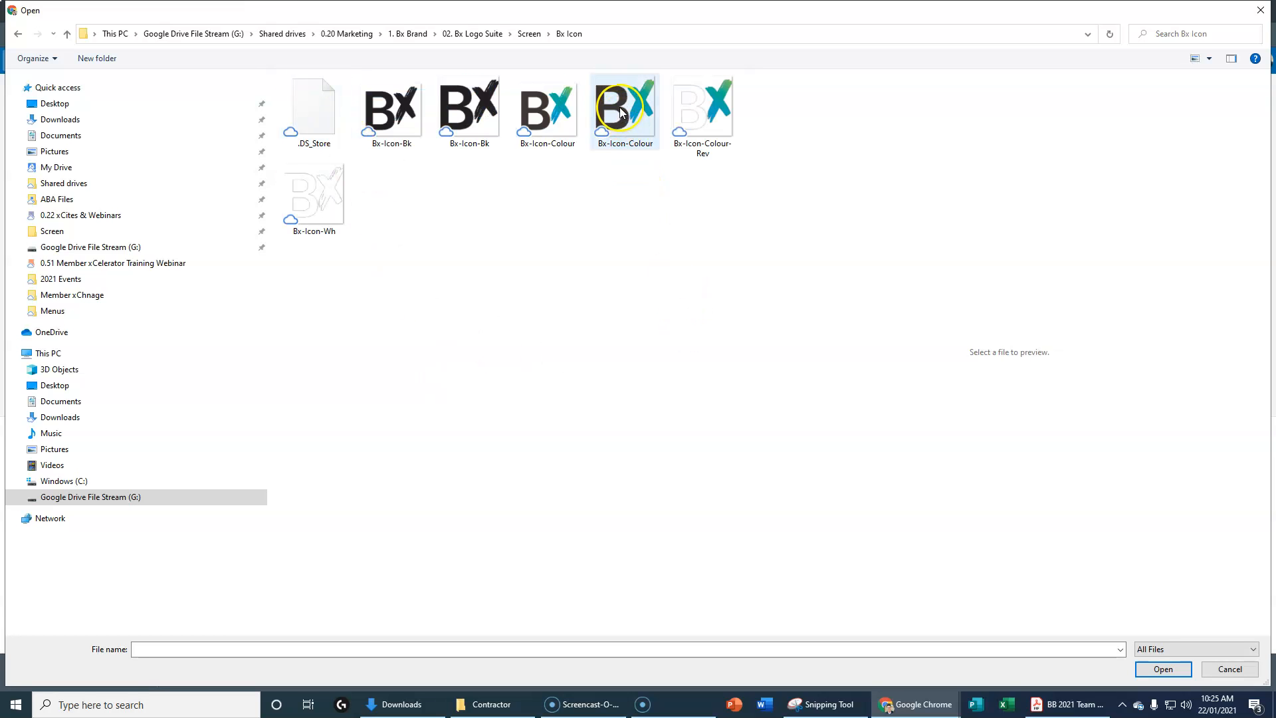
{"action": "left_click", "coordinate": [564, 111]}
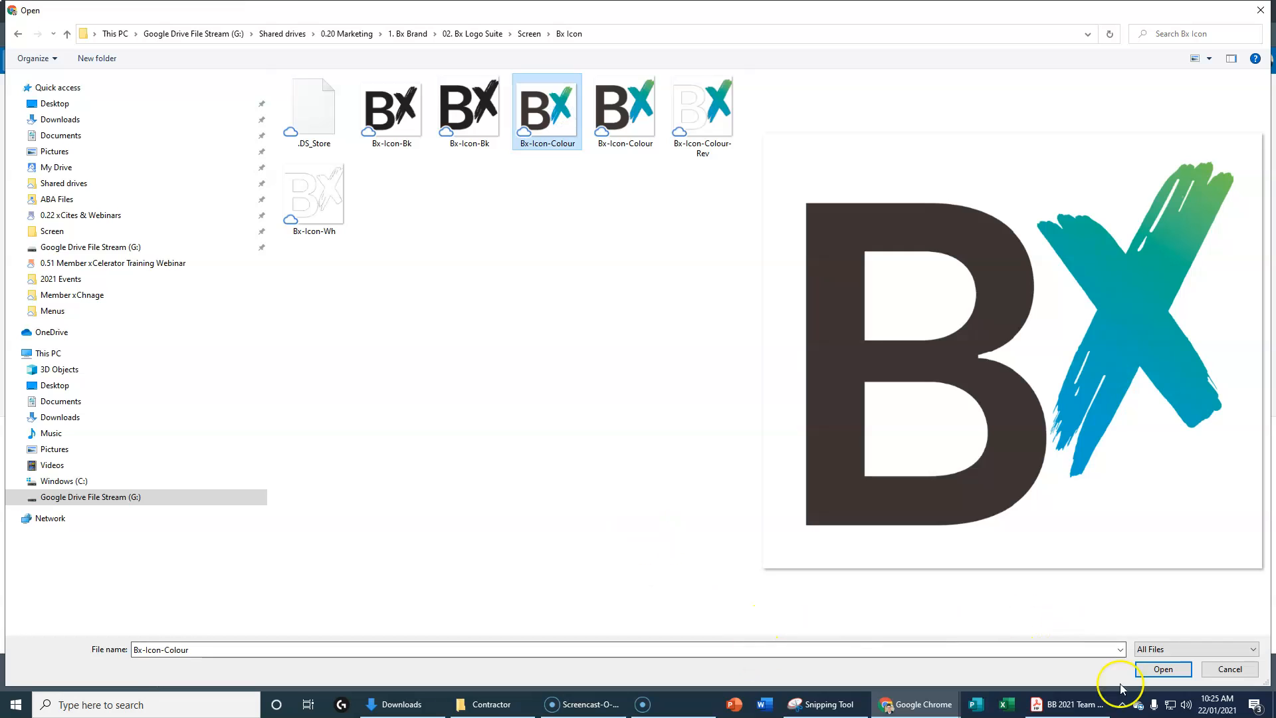
{"action": "left_click", "coordinate": [1155, 670]}
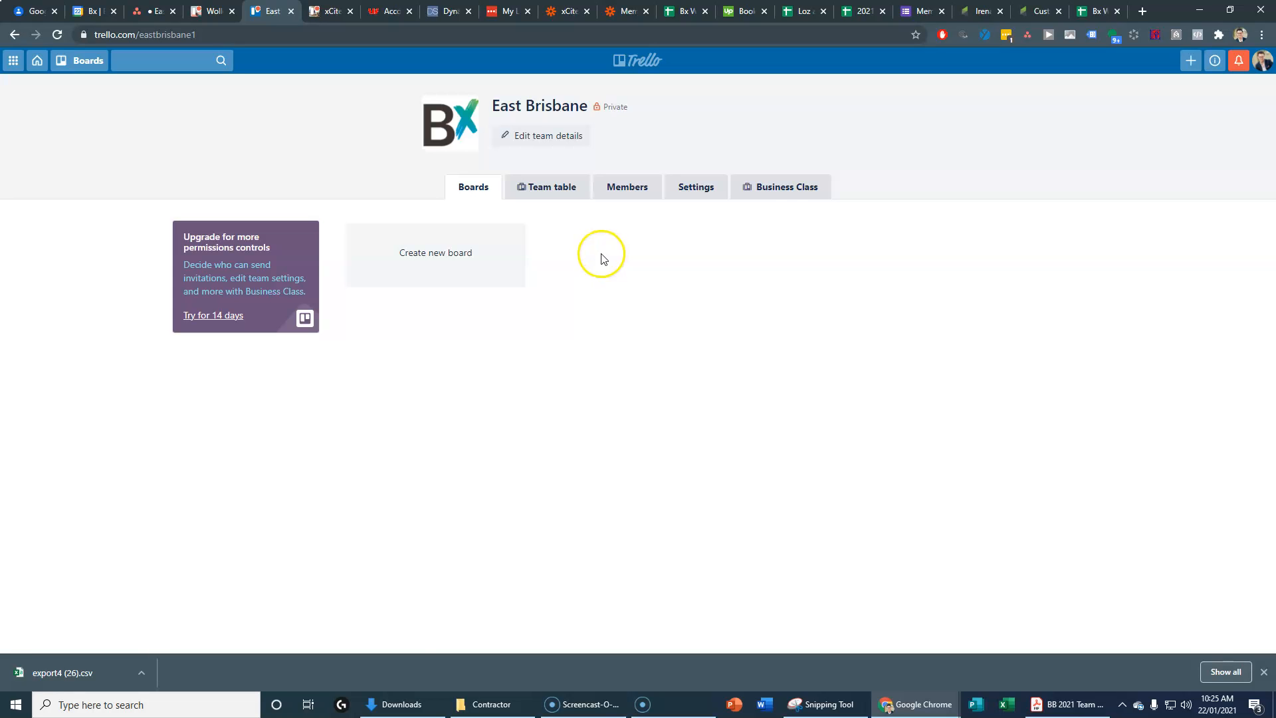
Step: Check the East Brisbane member list, then return to its still-empty Boards tab
{"action": "left_click", "coordinate": [627, 185]}
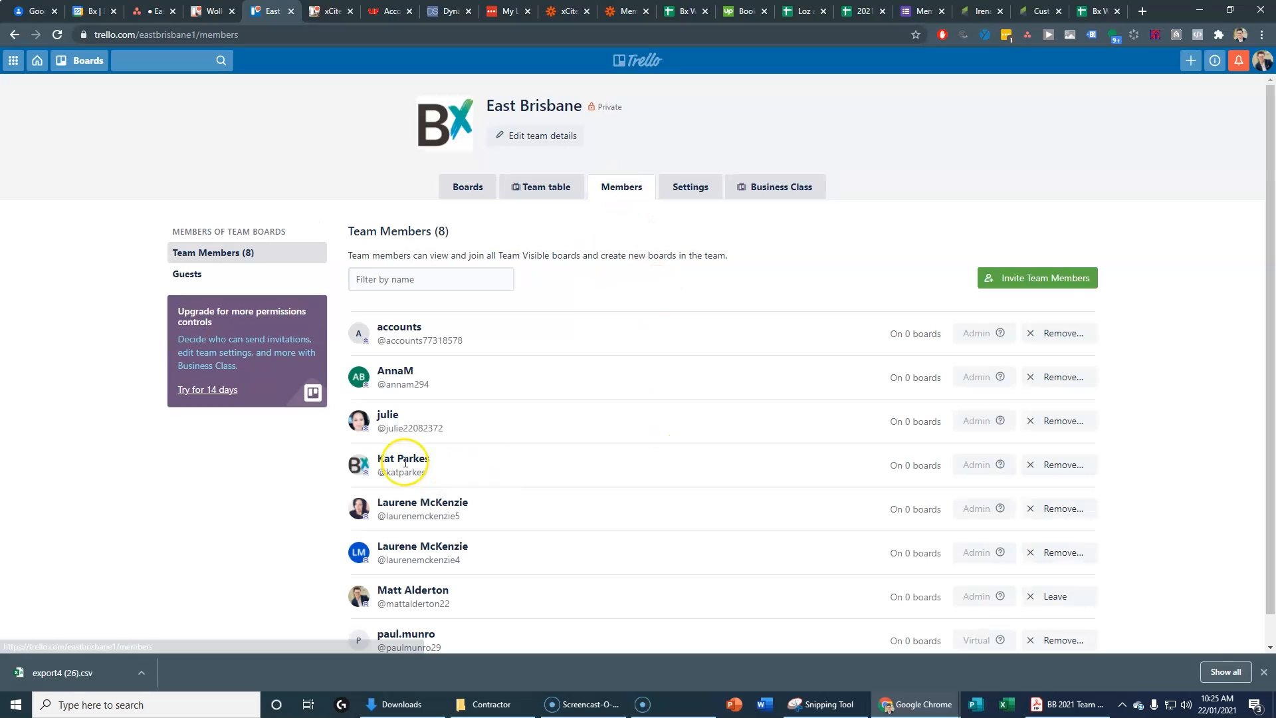
{"action": "scroll", "coordinate": [546, 431], "scroll_direction": "down", "scroll_amount": 1}
{"action": "scroll", "coordinate": [561, 474], "scroll_direction": "up", "scroll_amount": 1}
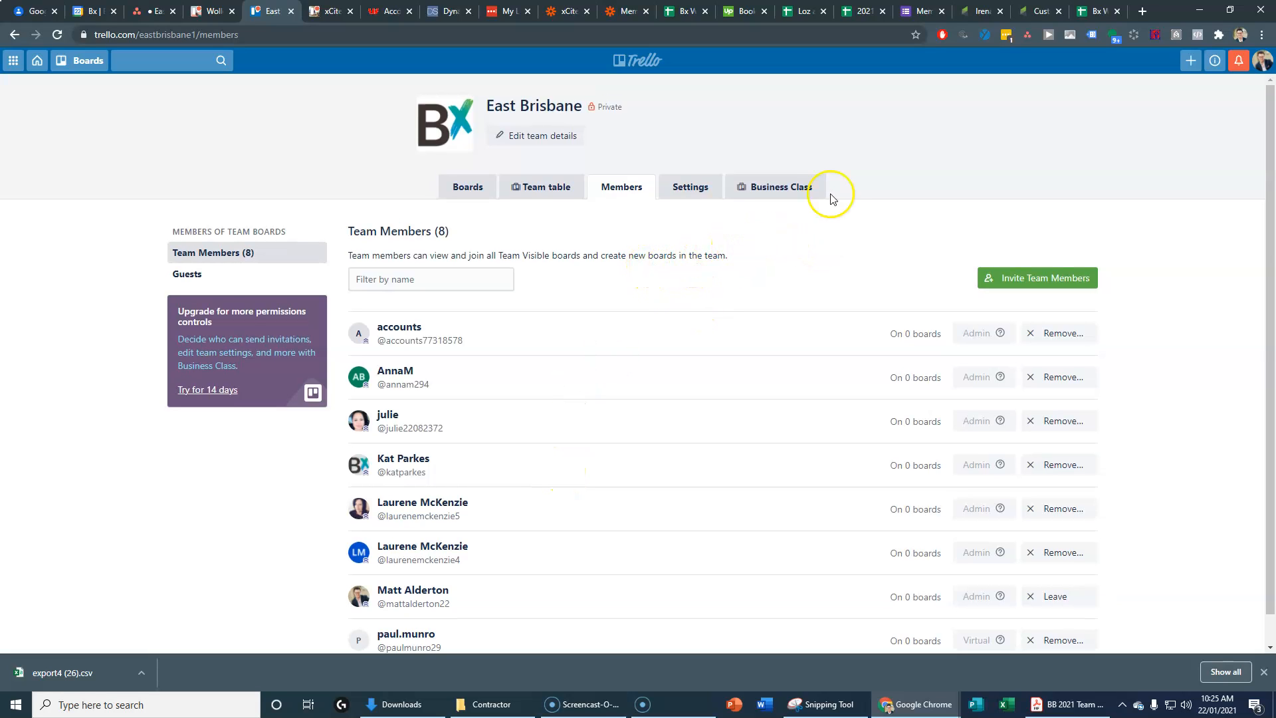
{"action": "left_click", "coordinate": [467, 187]}
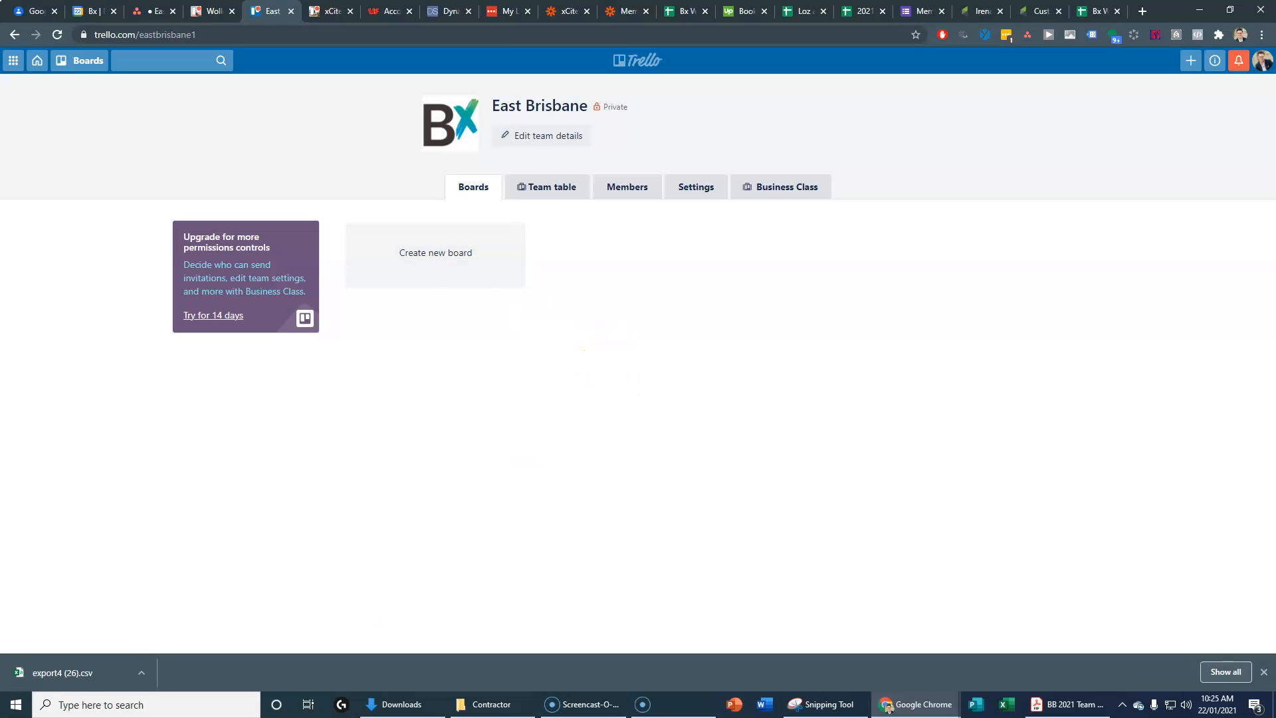
{"action": "left_click", "coordinate": [25, 687]}
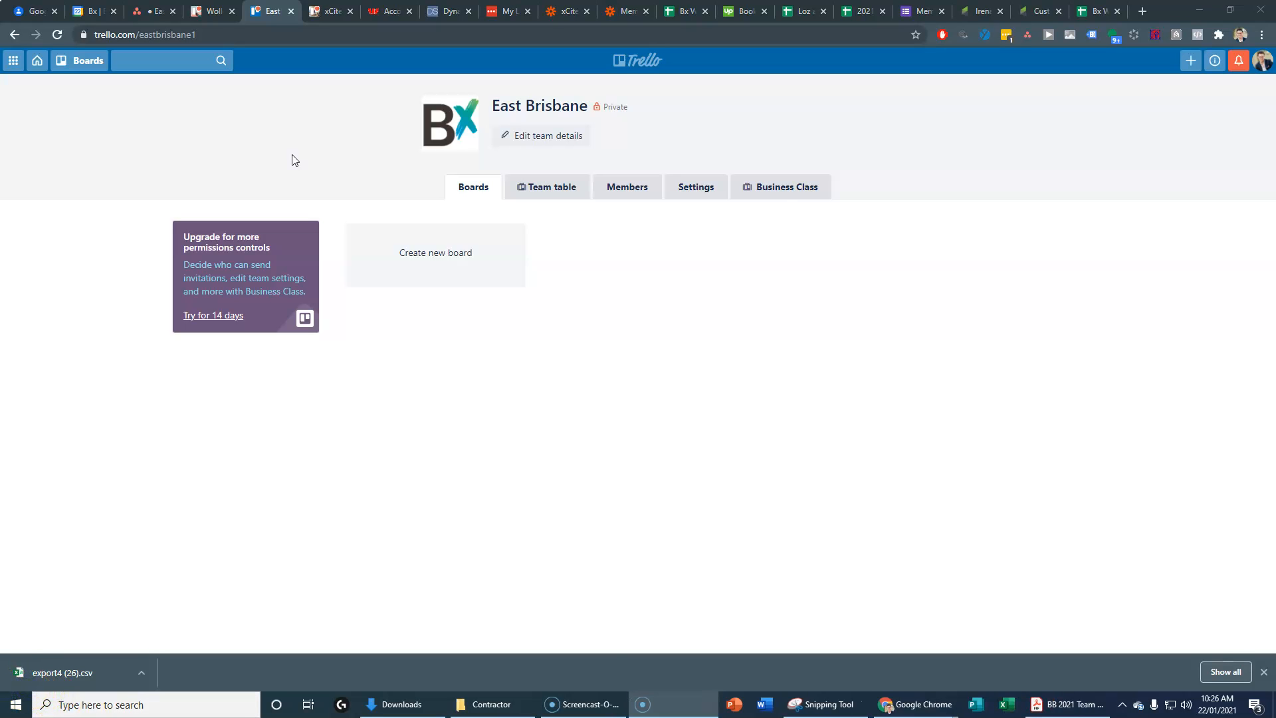
Step: Go to the Trello home page and show the Wollongong team's boards
{"action": "left_click", "coordinate": [208, 11]}
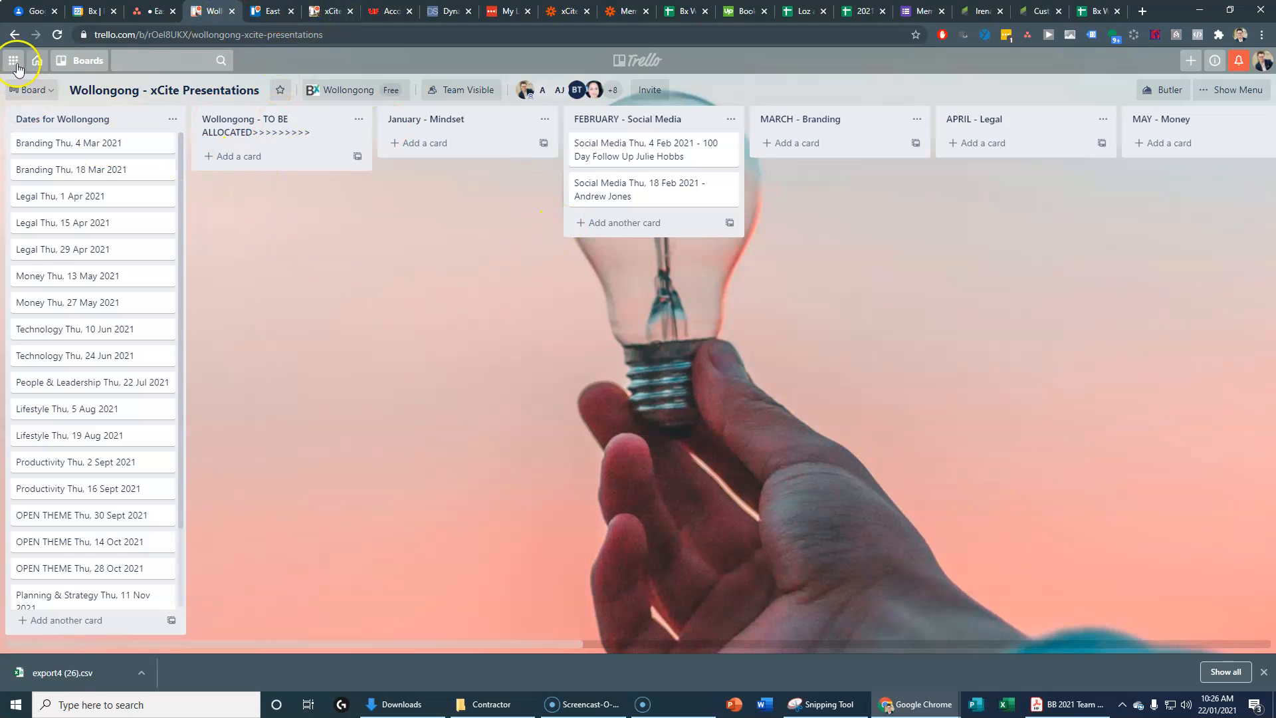
{"action": "left_click", "coordinate": [42, 91]}
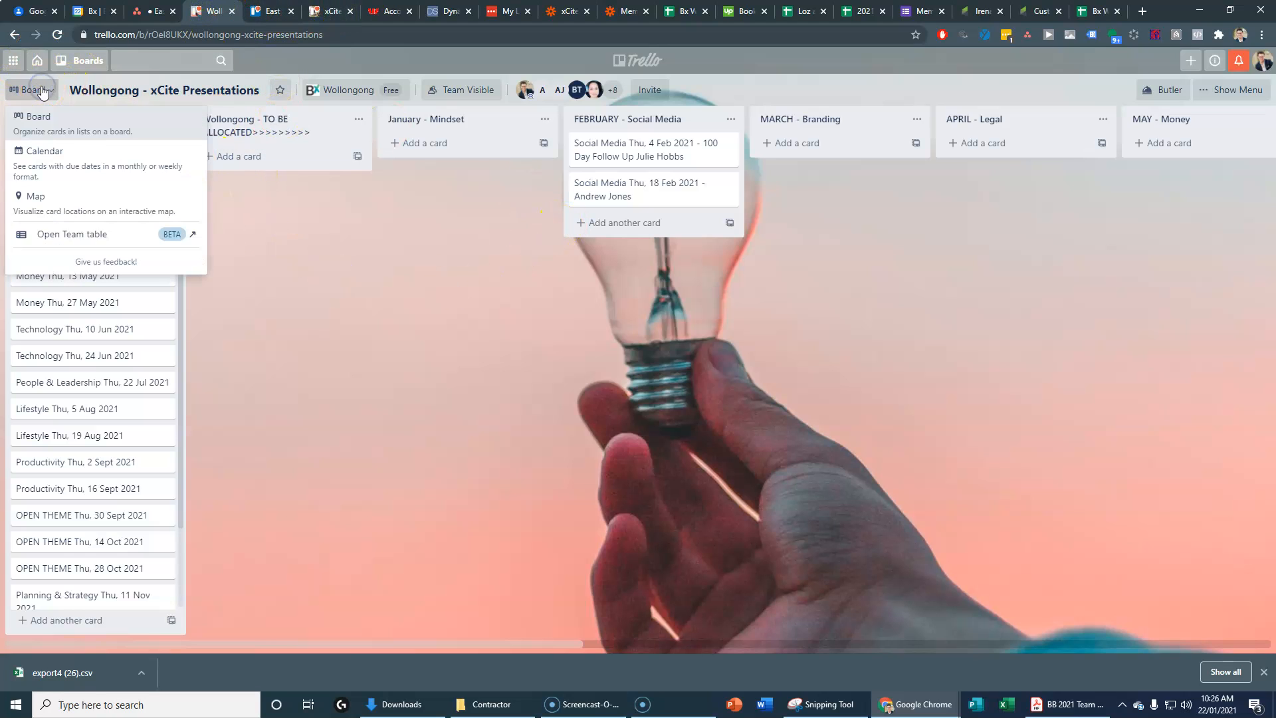
{"action": "left_click", "coordinate": [37, 61]}
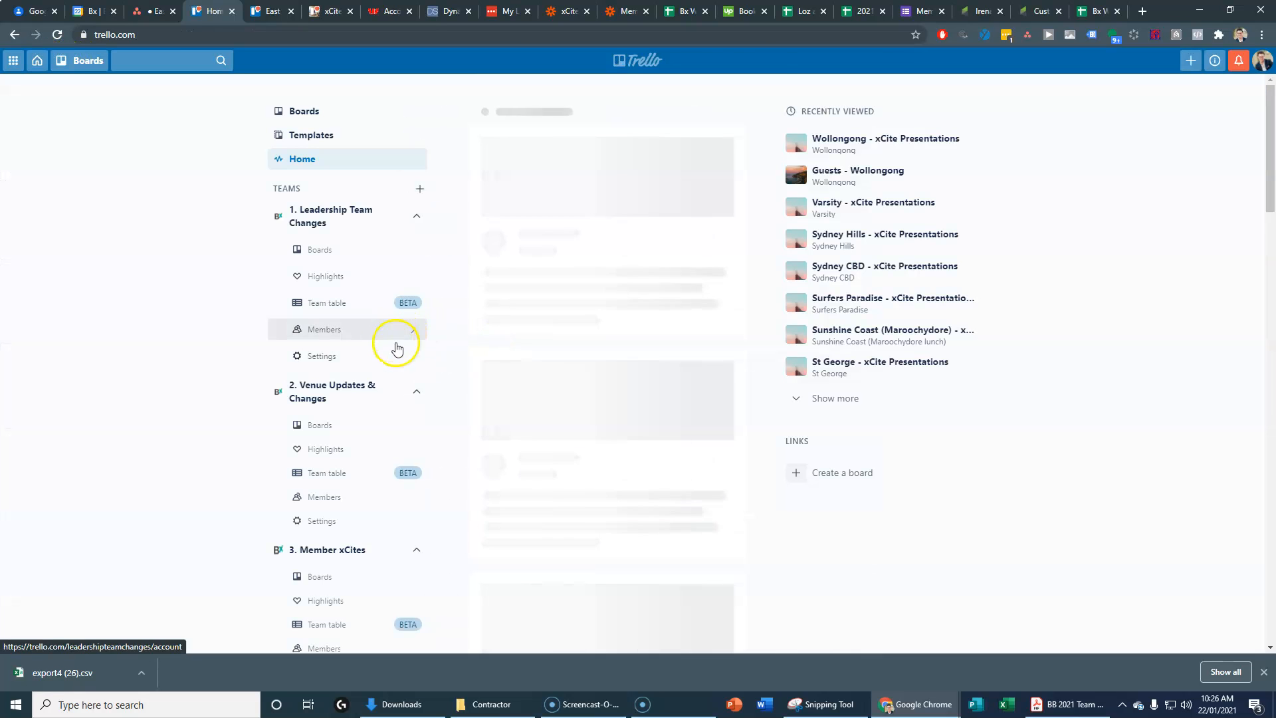
{"action": "scroll", "coordinate": [342, 505], "scroll_direction": "down", "scroll_amount": 20}
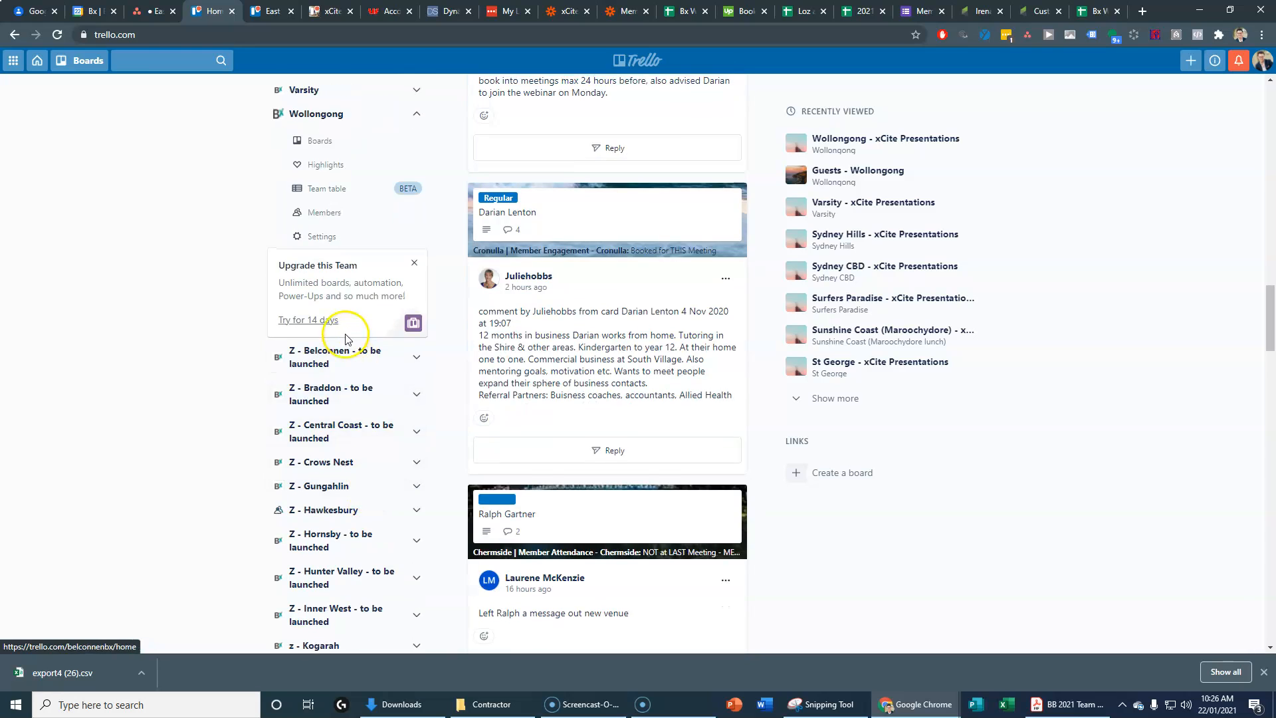
{"action": "scroll", "coordinate": [345, 339], "scroll_direction": "up", "scroll_amount": 2}
{"action": "left_click", "coordinate": [332, 306]}
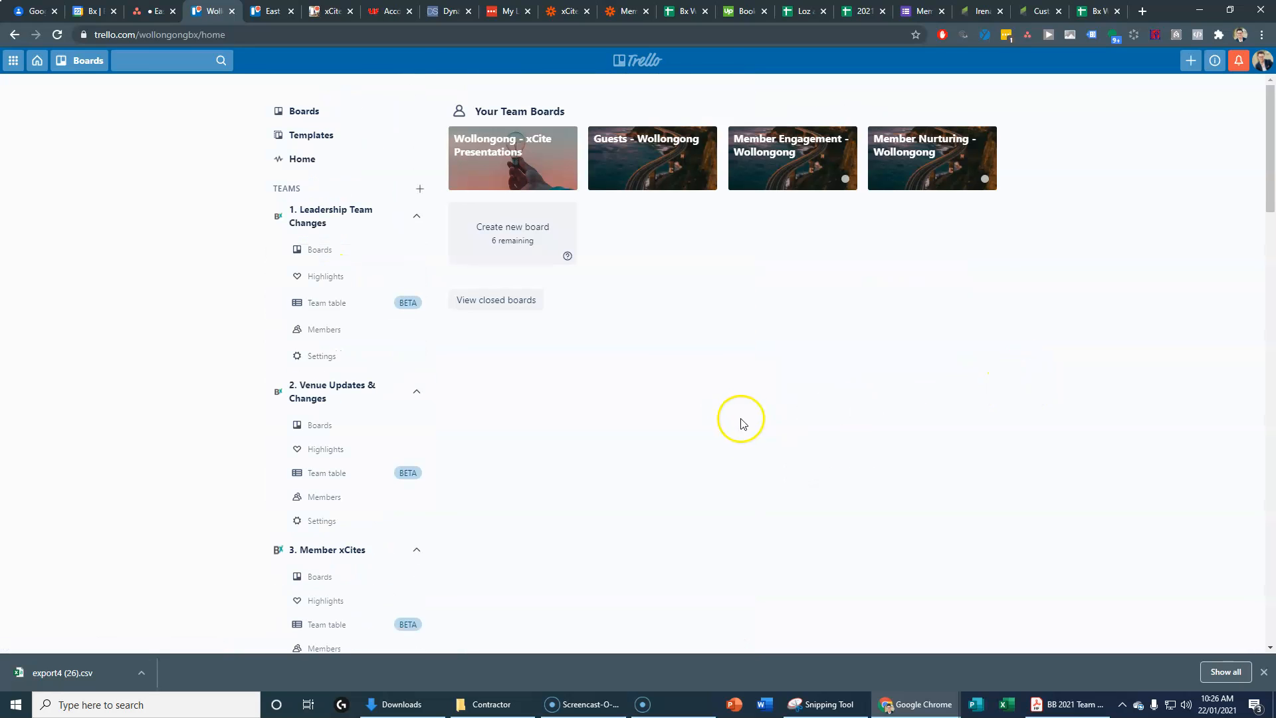
Step: Open xCite Presentations, Guests, Member Engagement and Member Nurturing - Wollongong in new tabs
{"action": "right_click", "coordinate": [486, 131]}
{"action": "left_click", "coordinate": [520, 149]}
{"action": "right_click", "coordinate": [606, 141]}
{"action": "left_click", "coordinate": [635, 149]}
{"action": "right_click", "coordinate": [757, 141]}
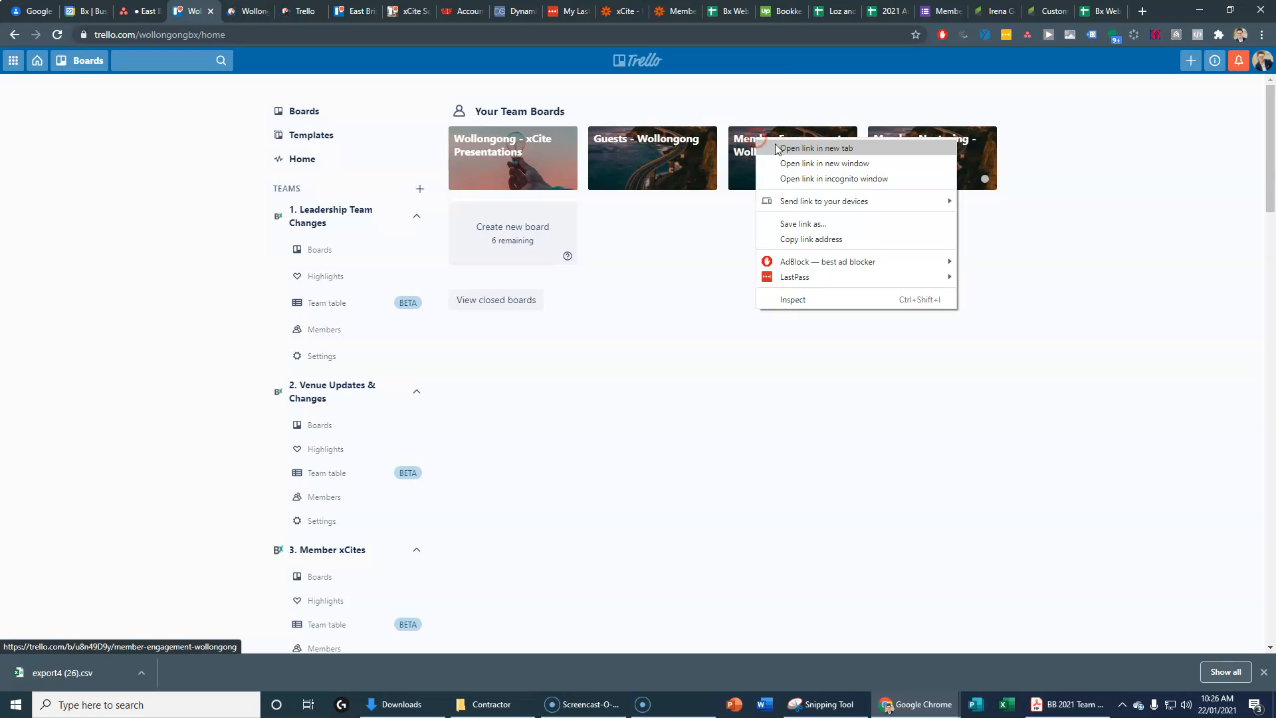
{"action": "left_click", "coordinate": [865, 150]}
{"action": "right_click", "coordinate": [891, 138]}
{"action": "left_click", "coordinate": [914, 147]}
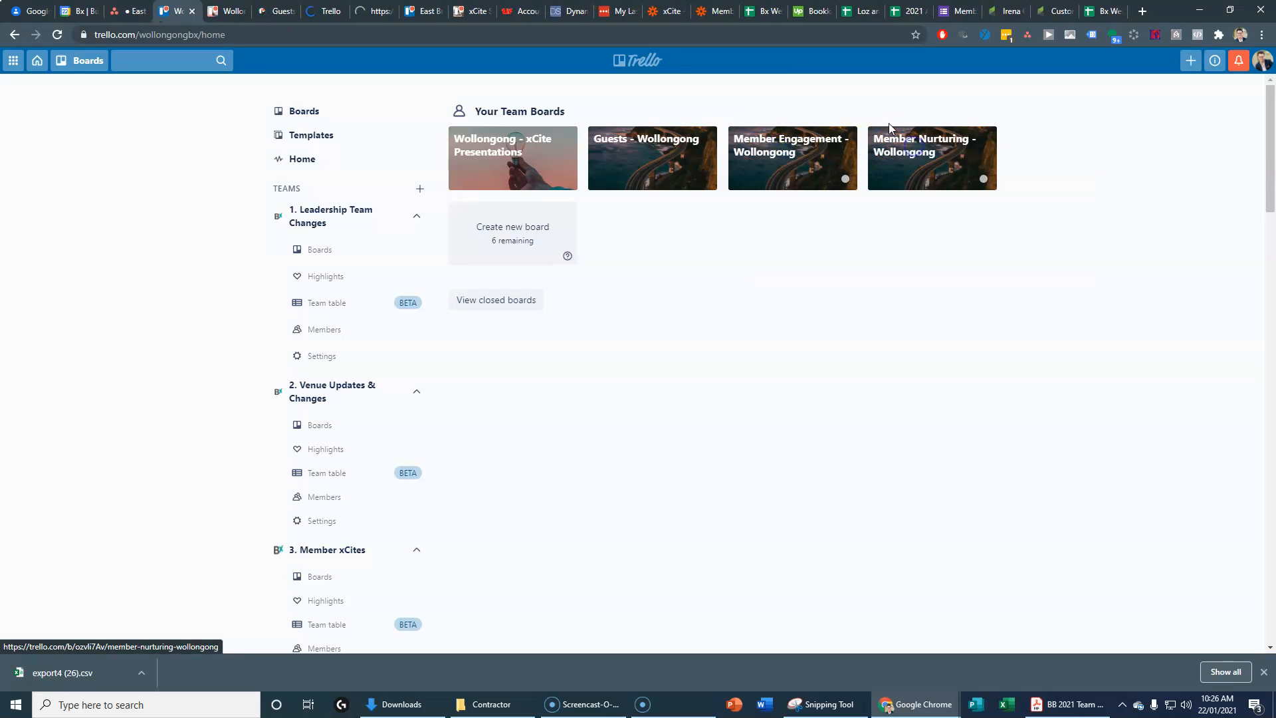
Step: Look through each new board tab, ending on Member Nurturing - Wollongong
{"action": "left_click", "coordinate": [228, 11]}
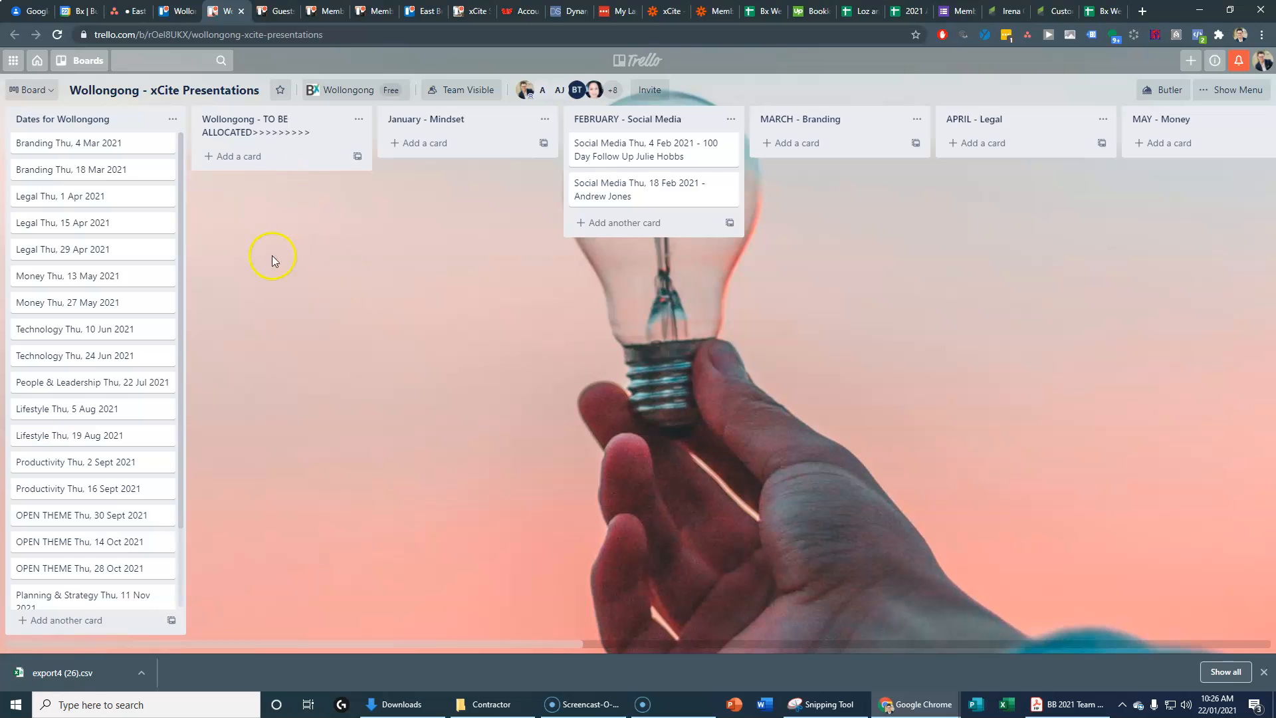
{"action": "left_click", "coordinate": [273, 12]}
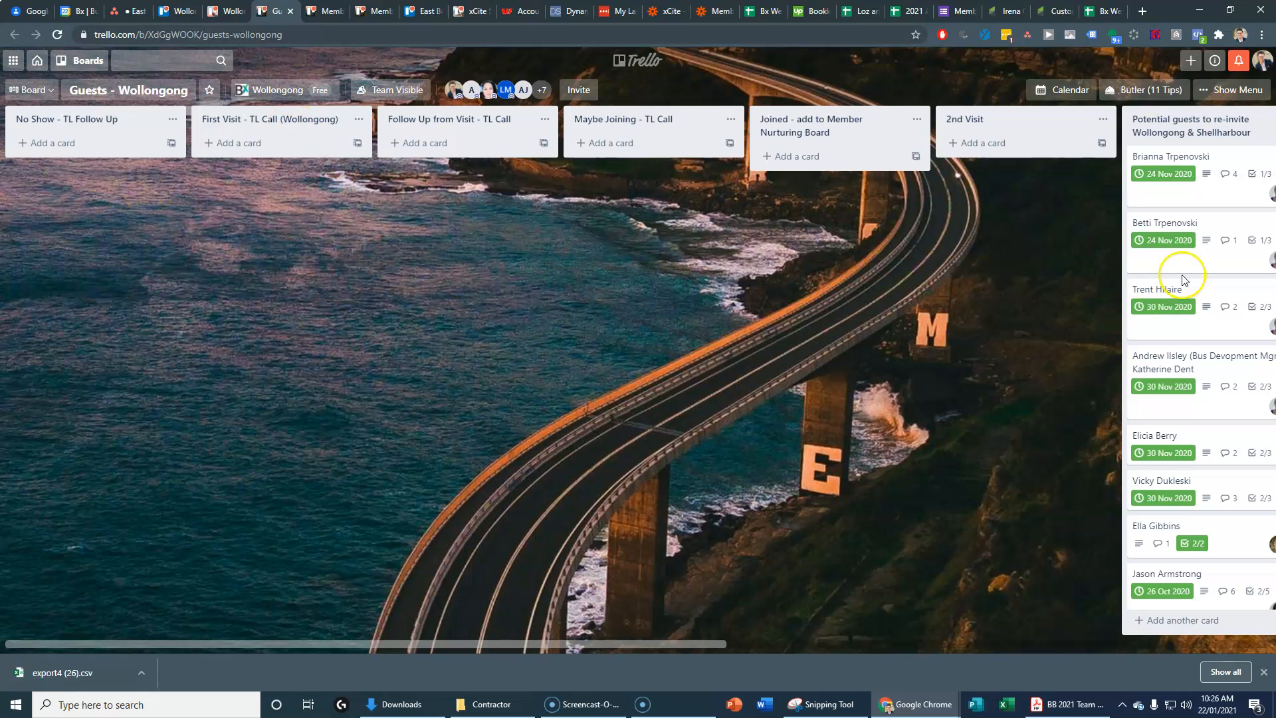
{"action": "left_click", "coordinate": [323, 11]}
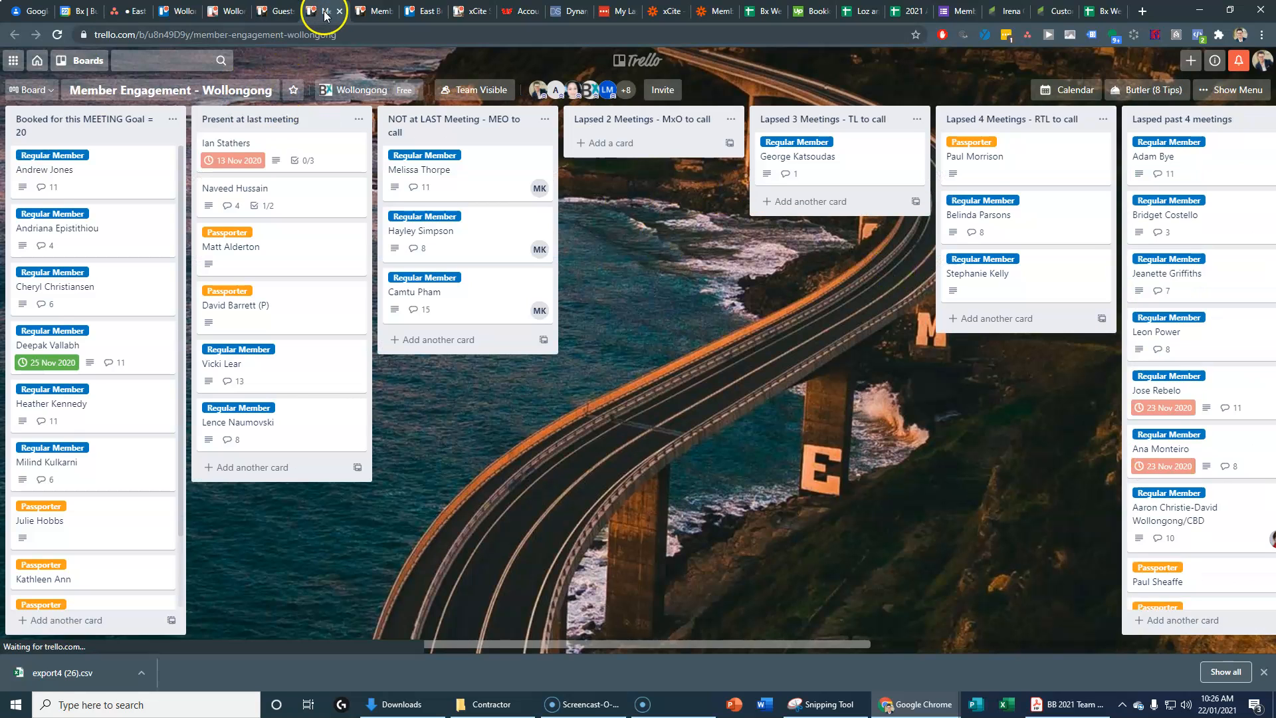
{"action": "left_click", "coordinate": [363, 13]}
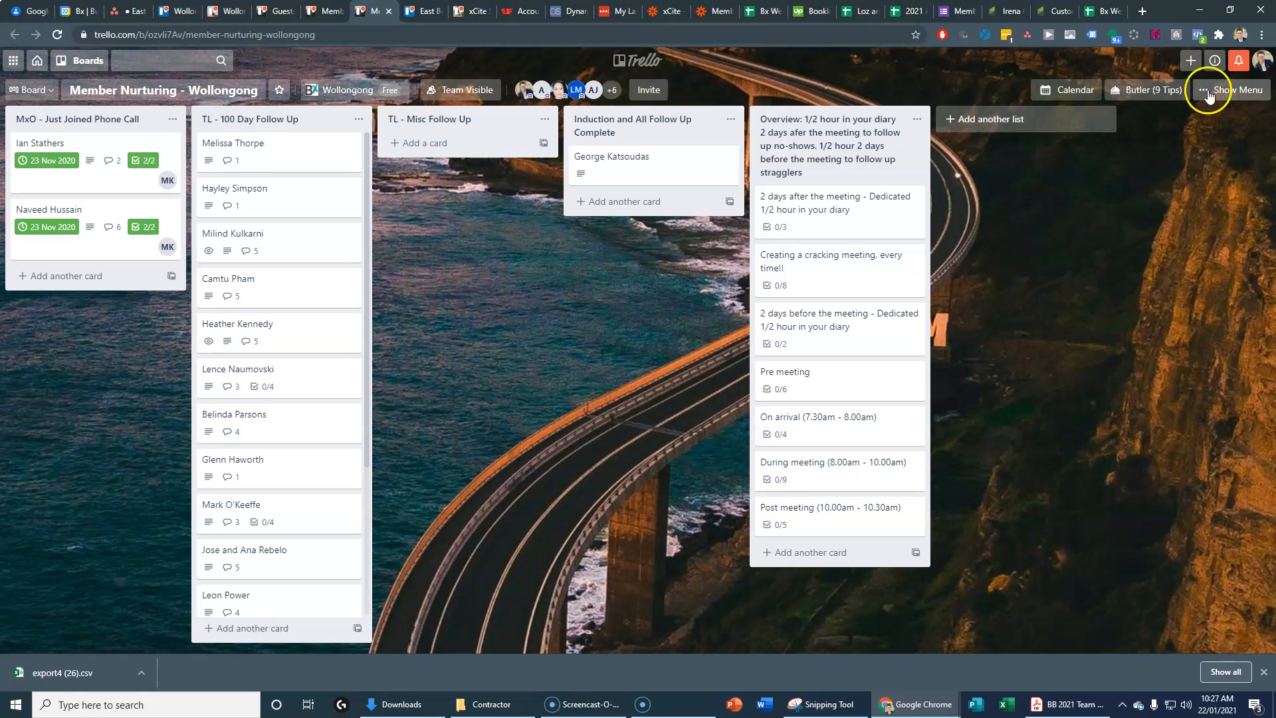
Step: Start a copy of the board titled Member Nurturing - East Brisbane
{"action": "left_click", "coordinate": [27, 689]}
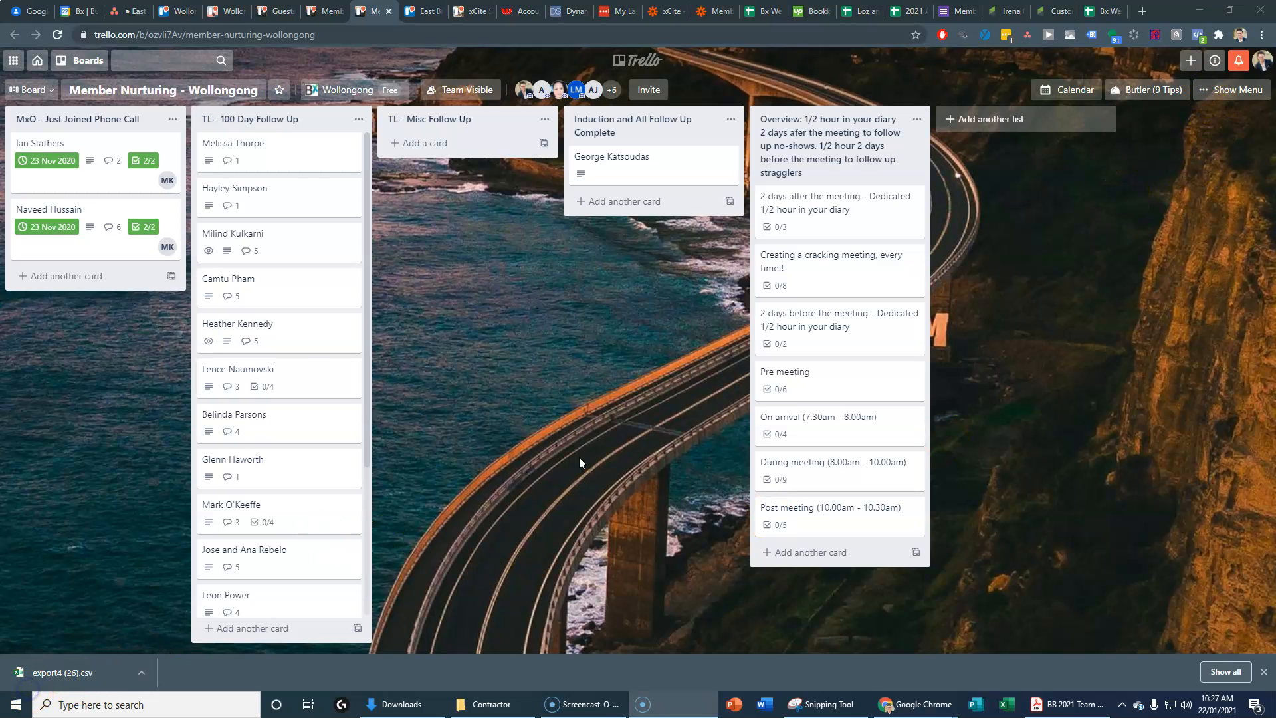
{"action": "left_click", "coordinate": [1229, 93]}
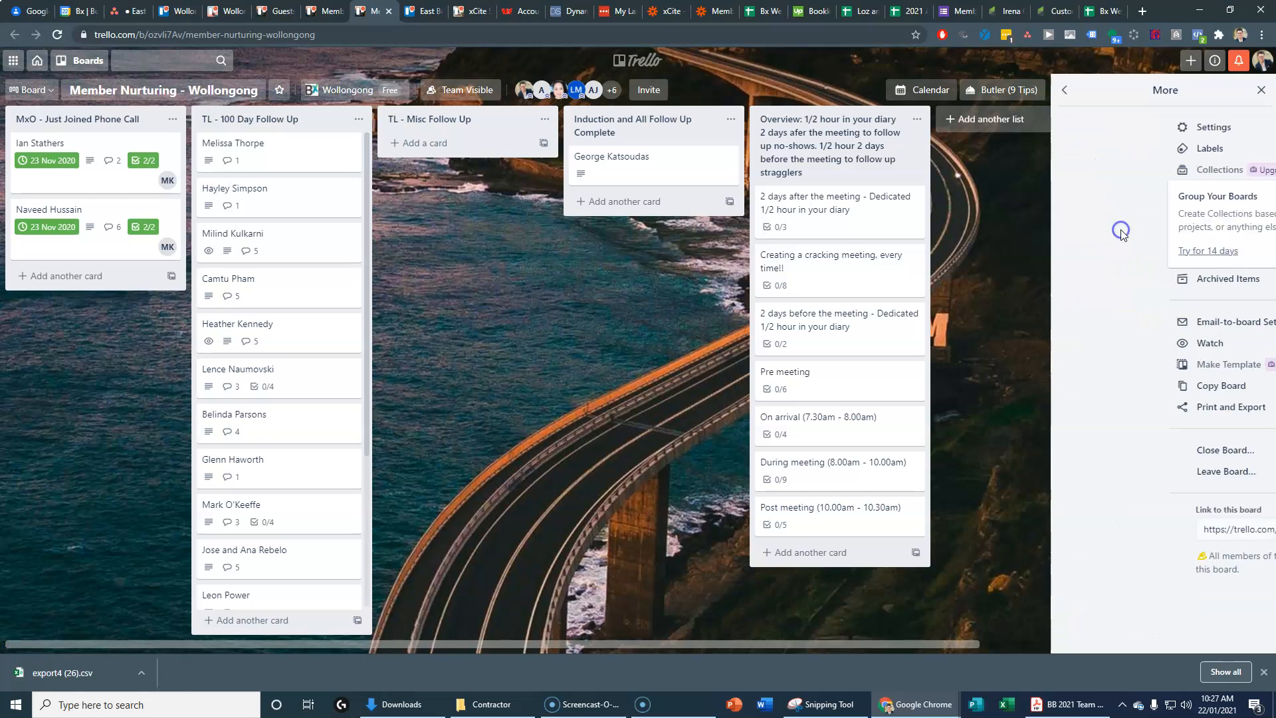
{"action": "left_click", "coordinate": [1122, 227]}
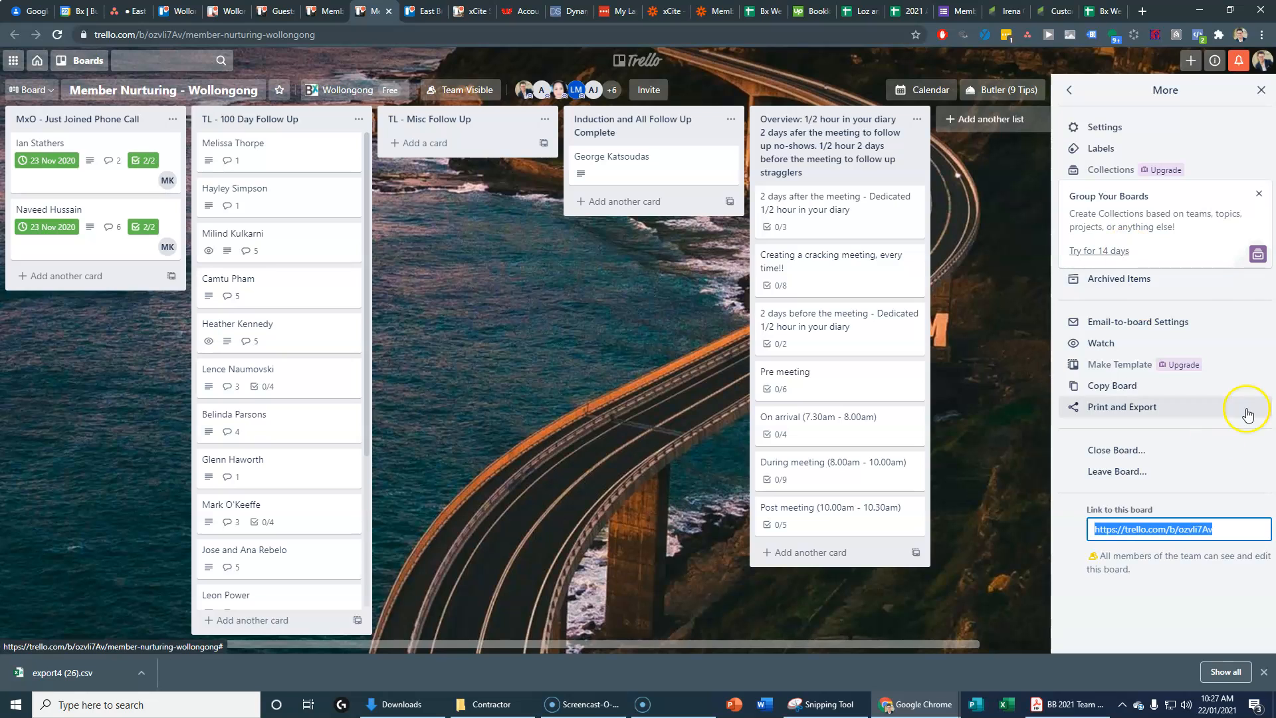
{"action": "left_click", "coordinate": [1100, 389]}
{"action": "left_click", "coordinate": [1101, 460]}
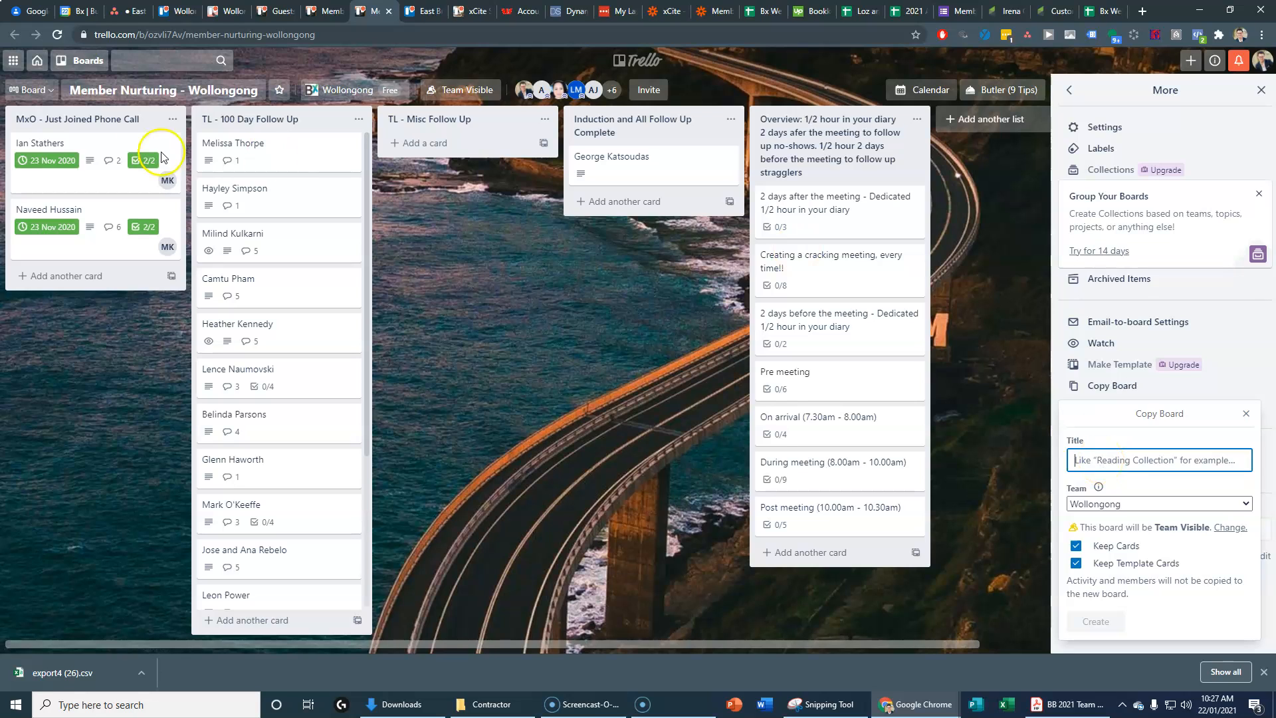
{"action": "left_click", "coordinate": [1107, 459]}
{"action": "type", "text": "Member "}
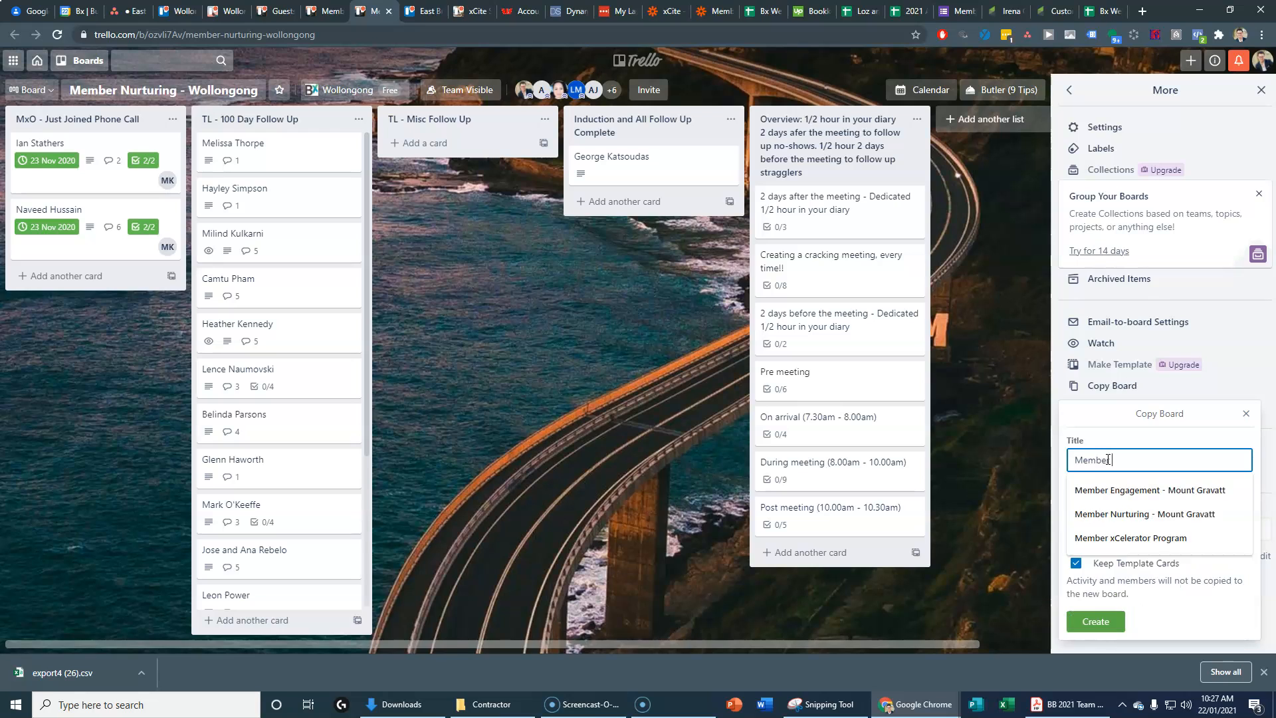
{"action": "type", "text": "Nurturing - Mount Gravatt"}
{"action": "left_click", "coordinate": [1144, 490]}
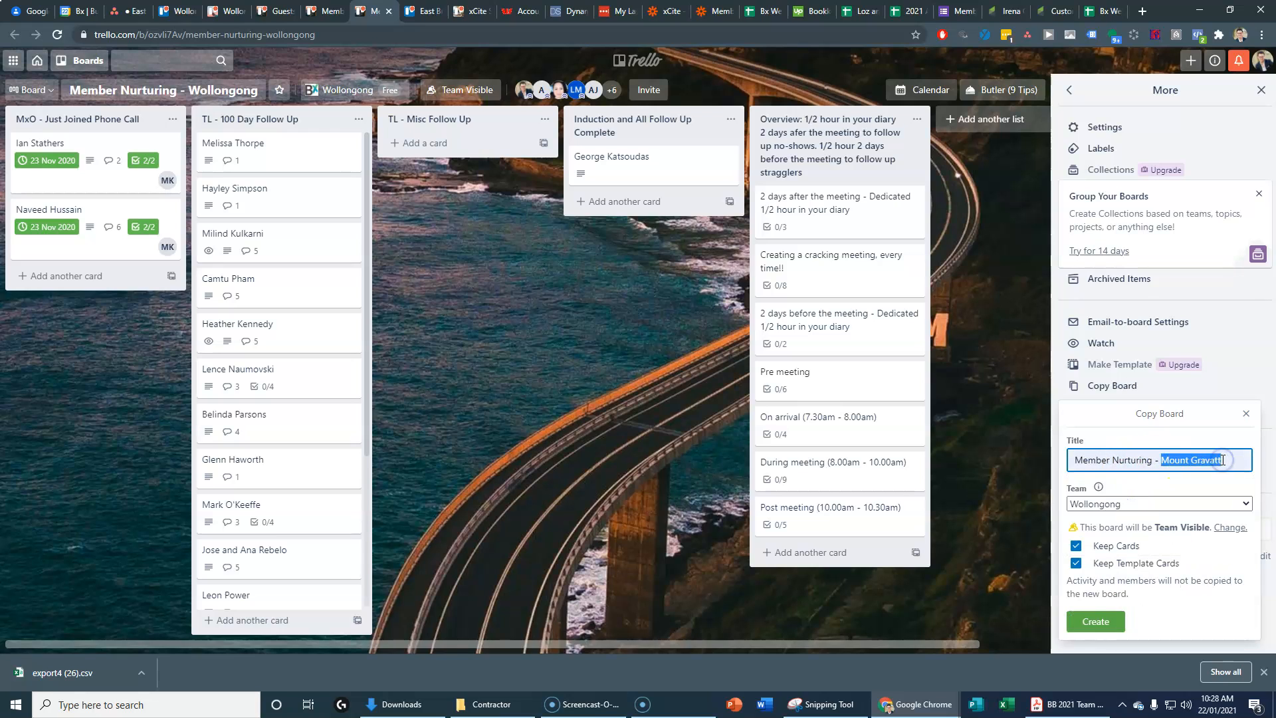
{"action": "type", "text": "Eas"}
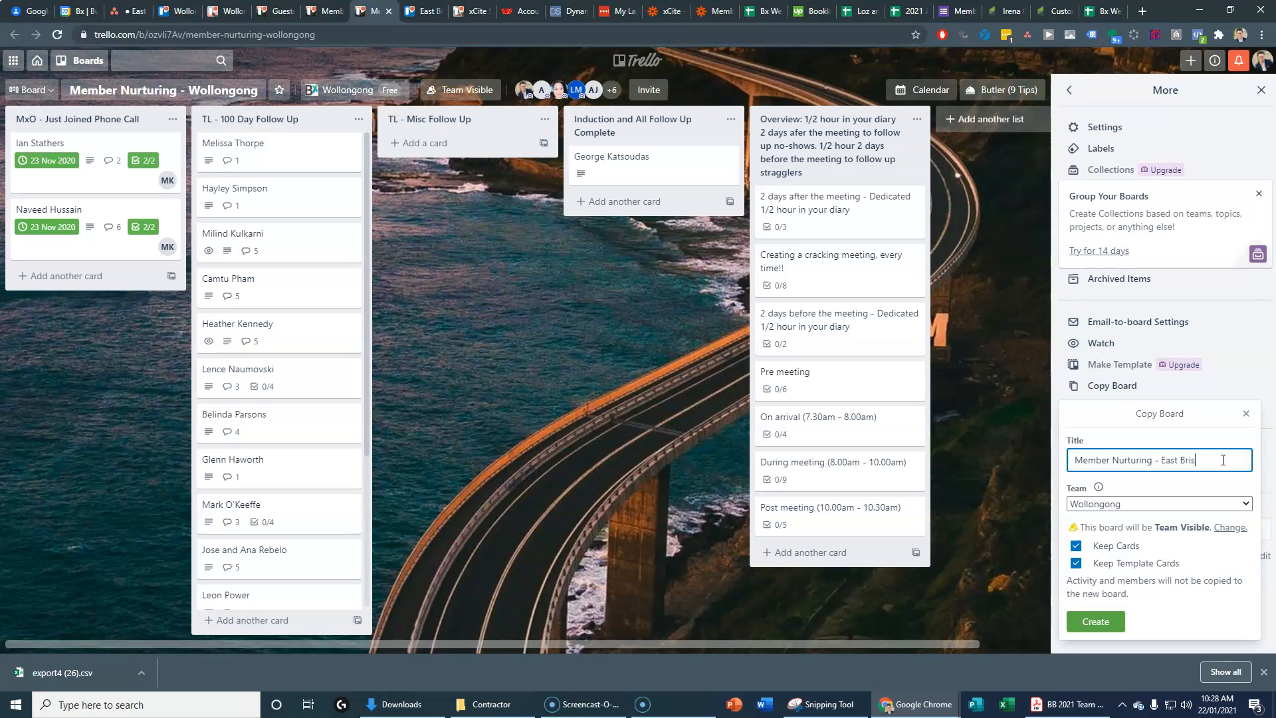
Step: Put the copy in the East Brisbane team without cards or template cards, and create it
{"action": "left_click", "coordinate": [1106, 505]}
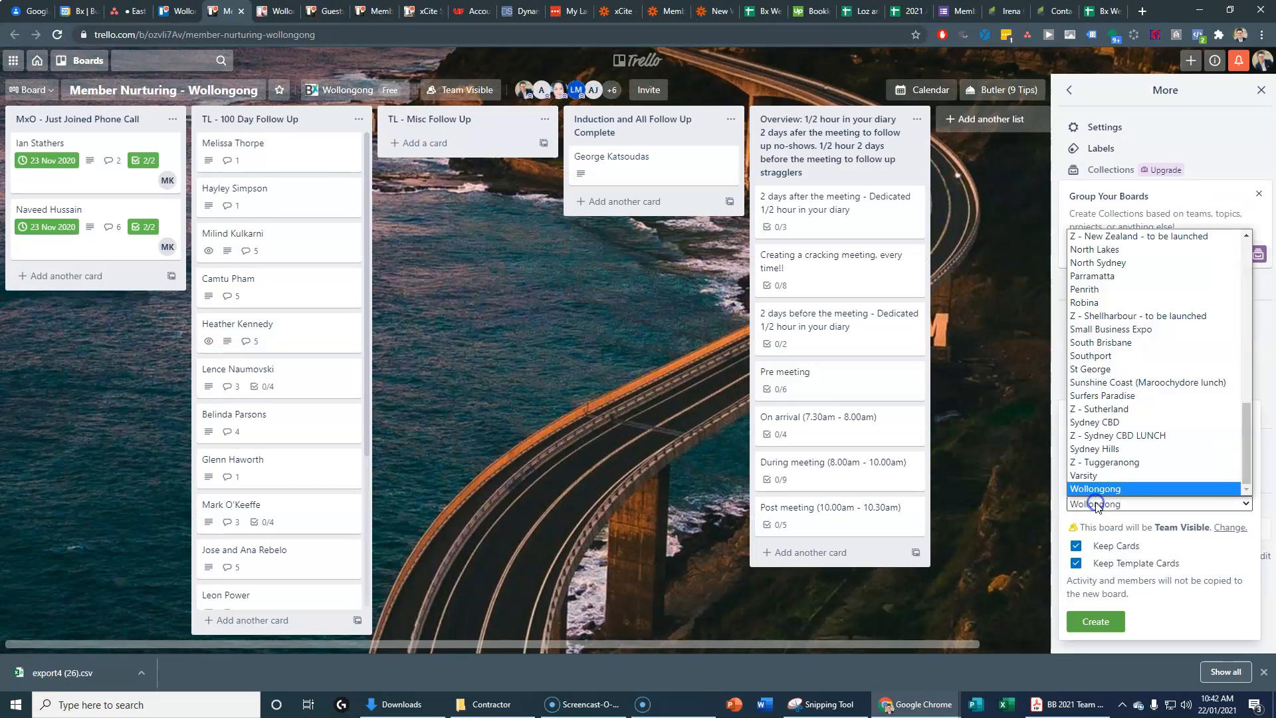
{"action": "scroll", "coordinate": [1120, 476], "scroll_direction": "up", "scroll_amount": 10}
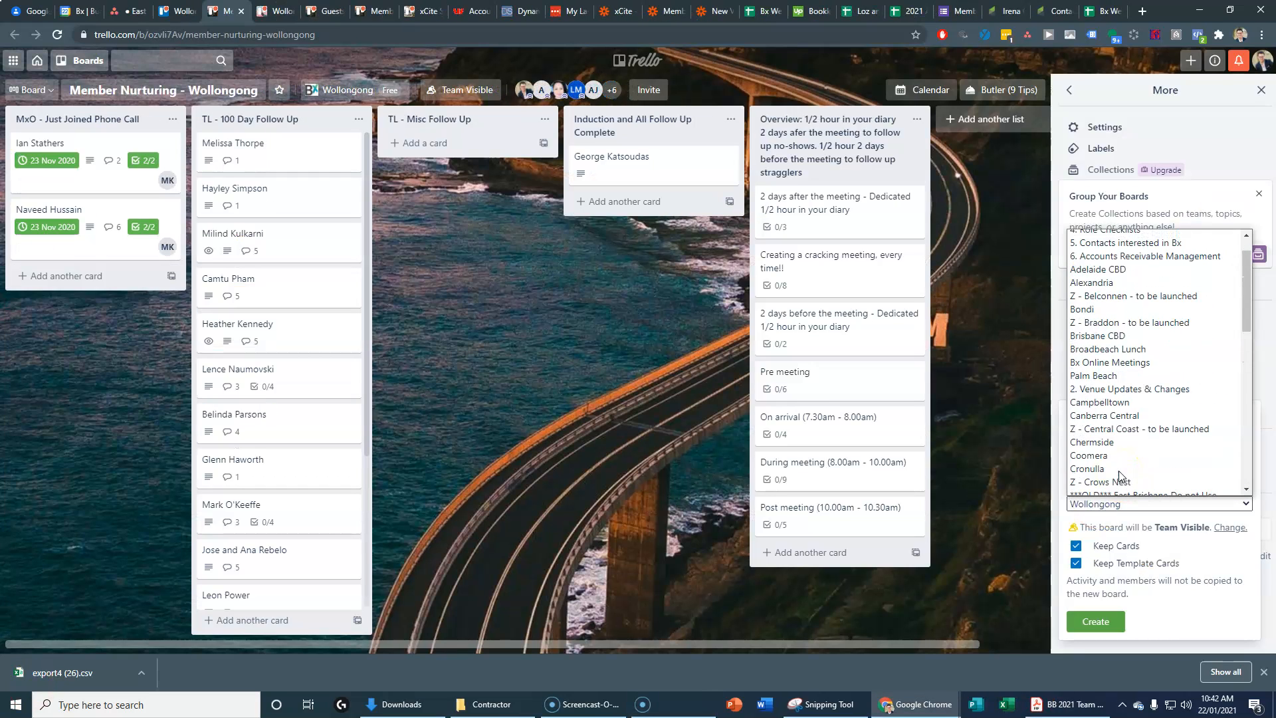
{"action": "scroll", "coordinate": [1130, 442], "scroll_direction": "down", "scroll_amount": 5}
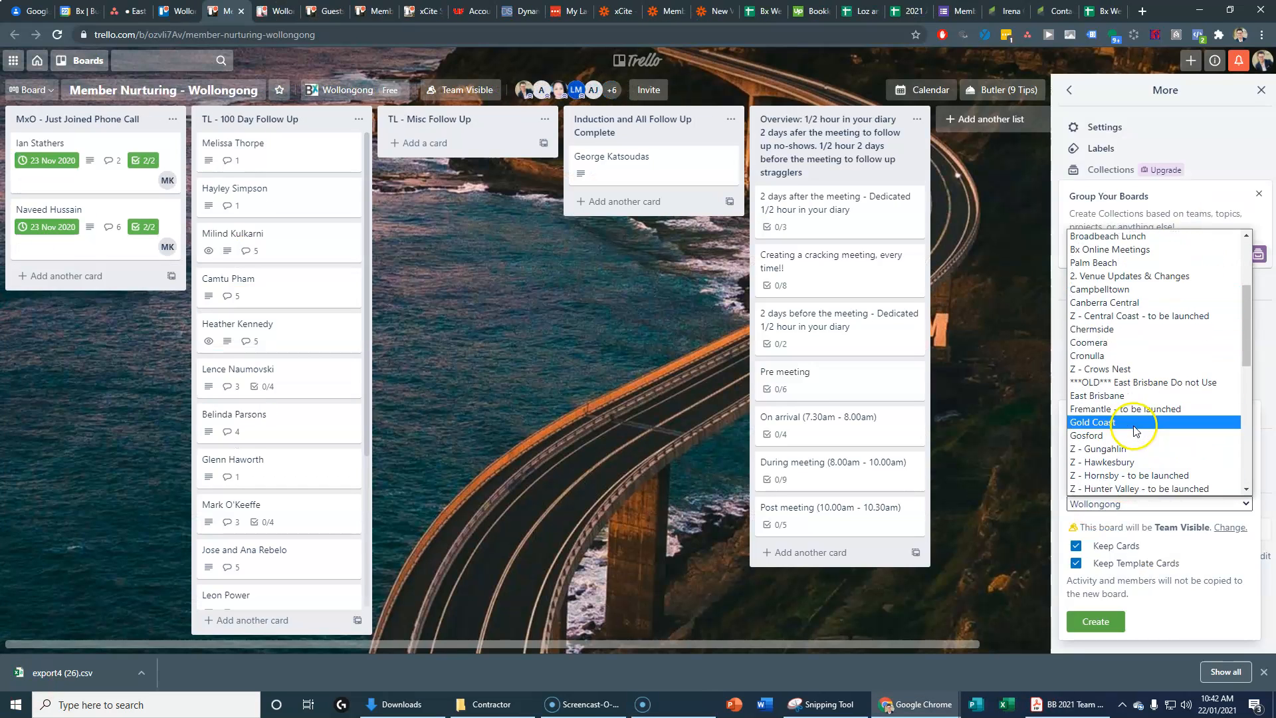
{"action": "left_click", "coordinate": [1123, 309]}
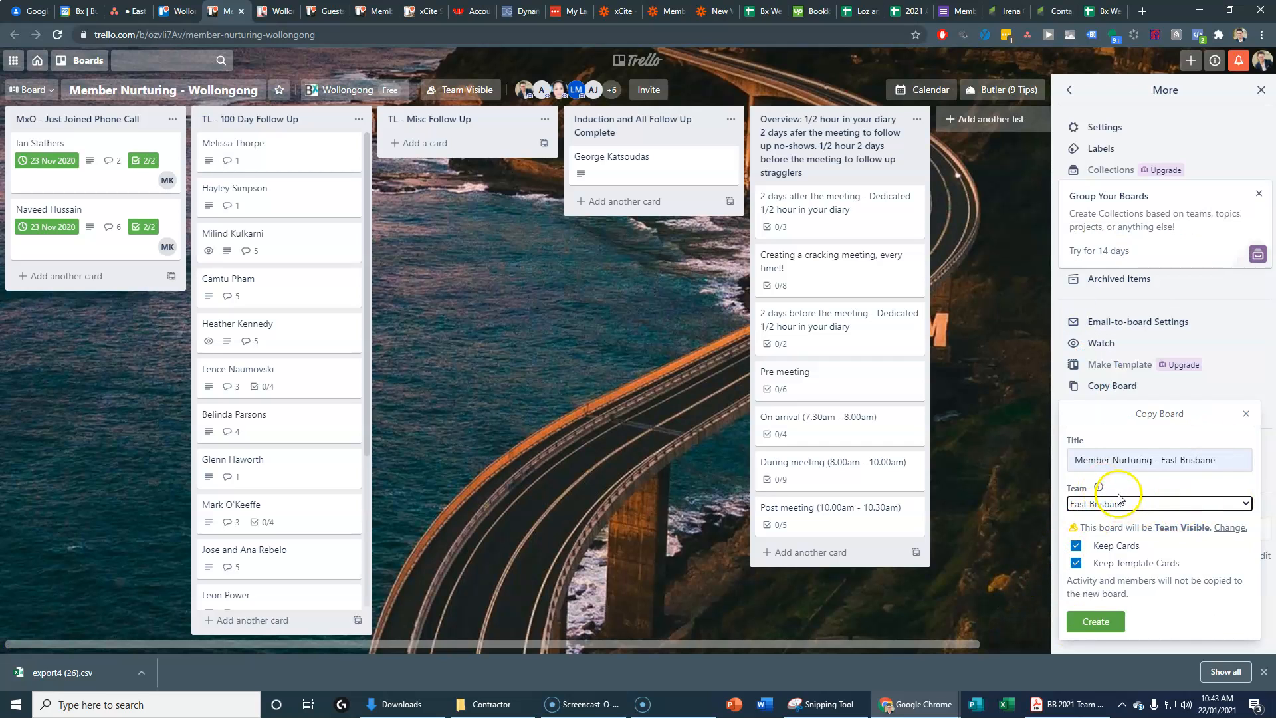
{"action": "left_click", "coordinate": [1076, 546]}
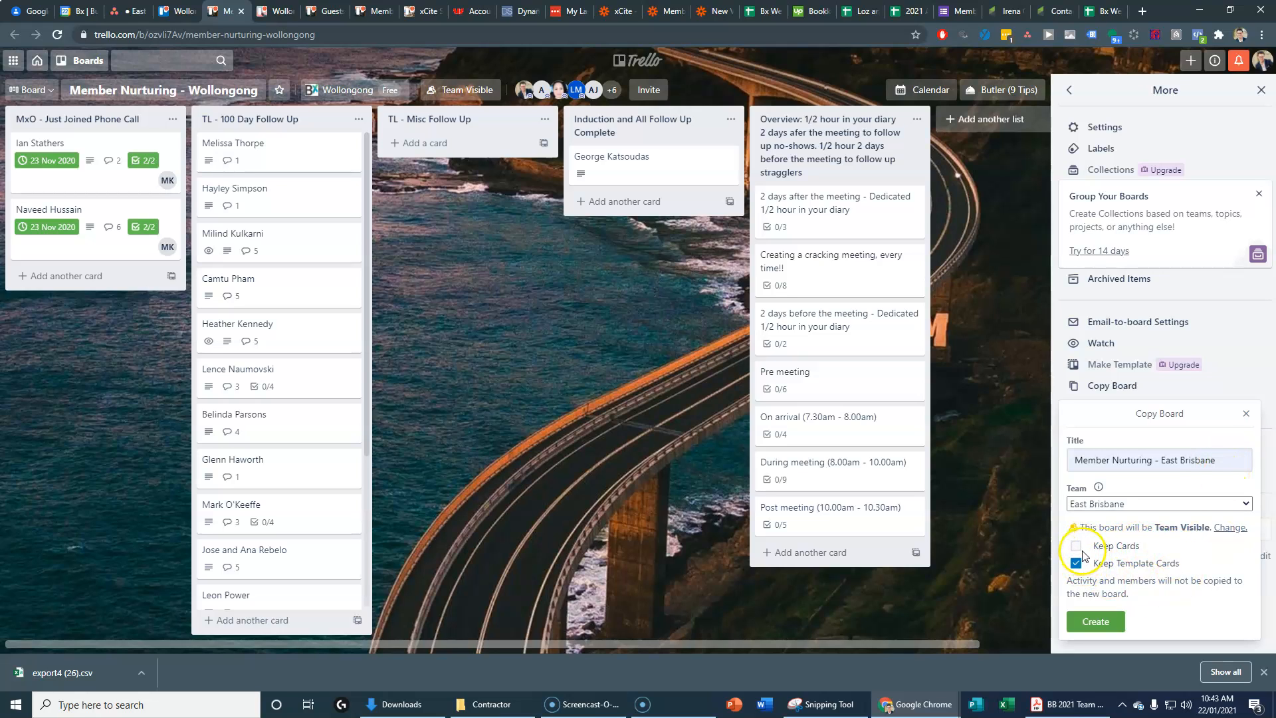
{"action": "left_click", "coordinate": [1076, 563]}
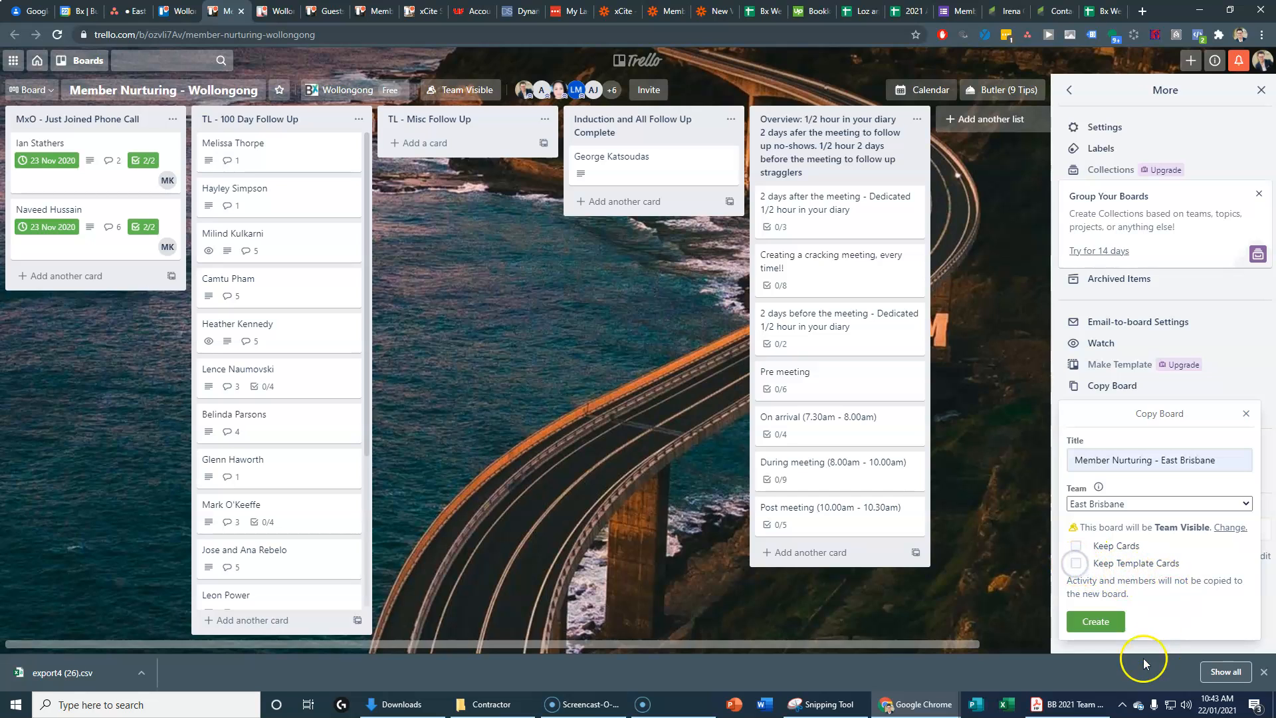
{"action": "left_click", "coordinate": [1096, 621]}
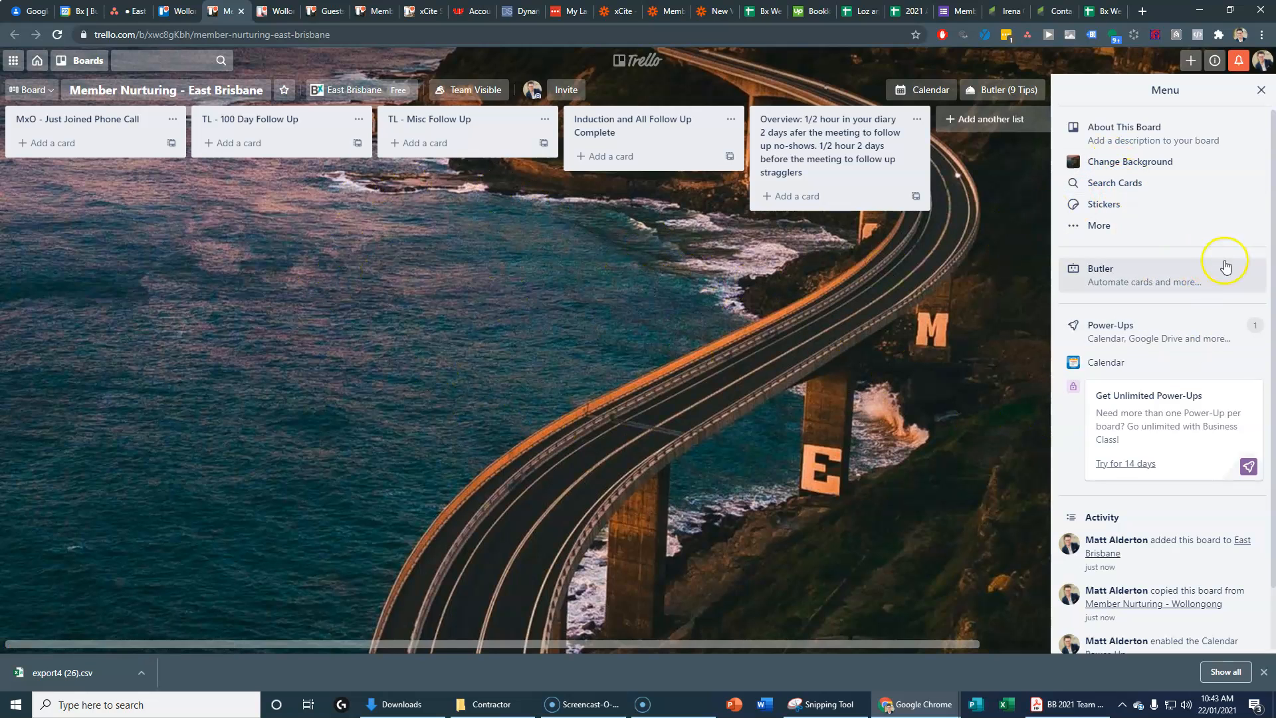
Step: Set an Unsplash Brisbane bridge photo as the board background, then bring up the invite form
{"action": "left_click", "coordinate": [1137, 162]}
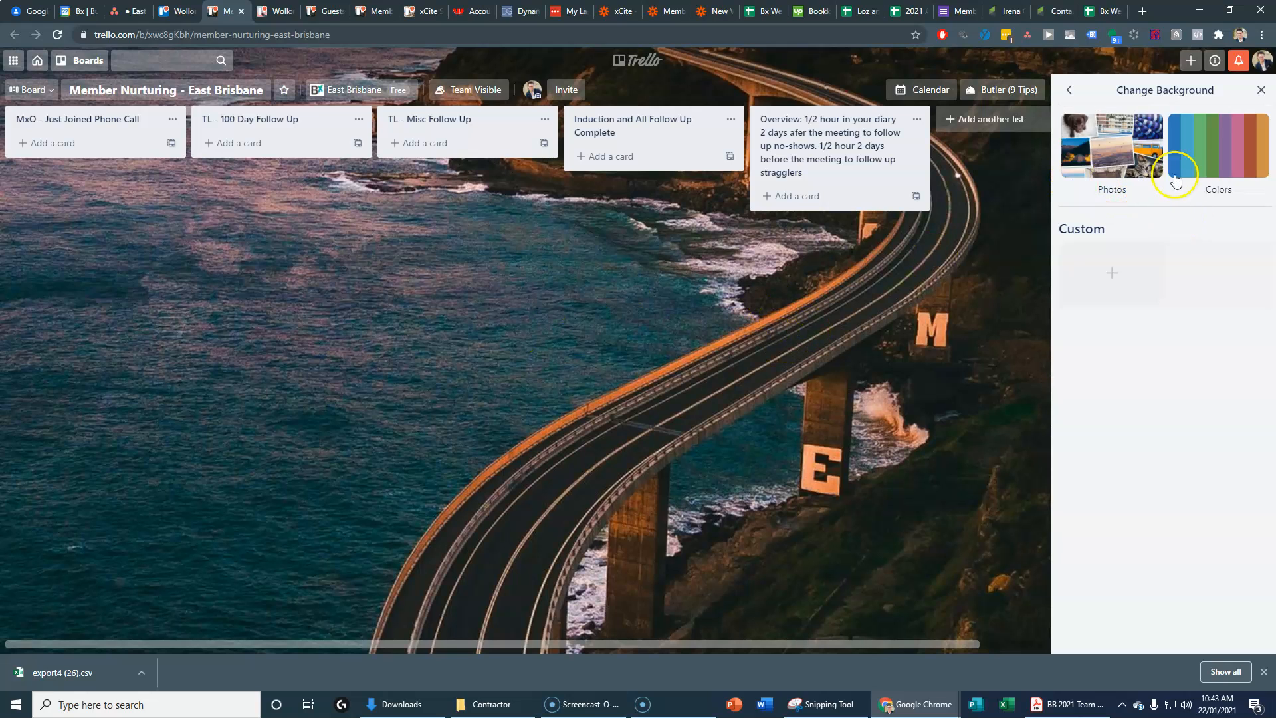
{"action": "left_click", "coordinate": [1123, 153]}
{"action": "left_click", "coordinate": [1141, 126]}
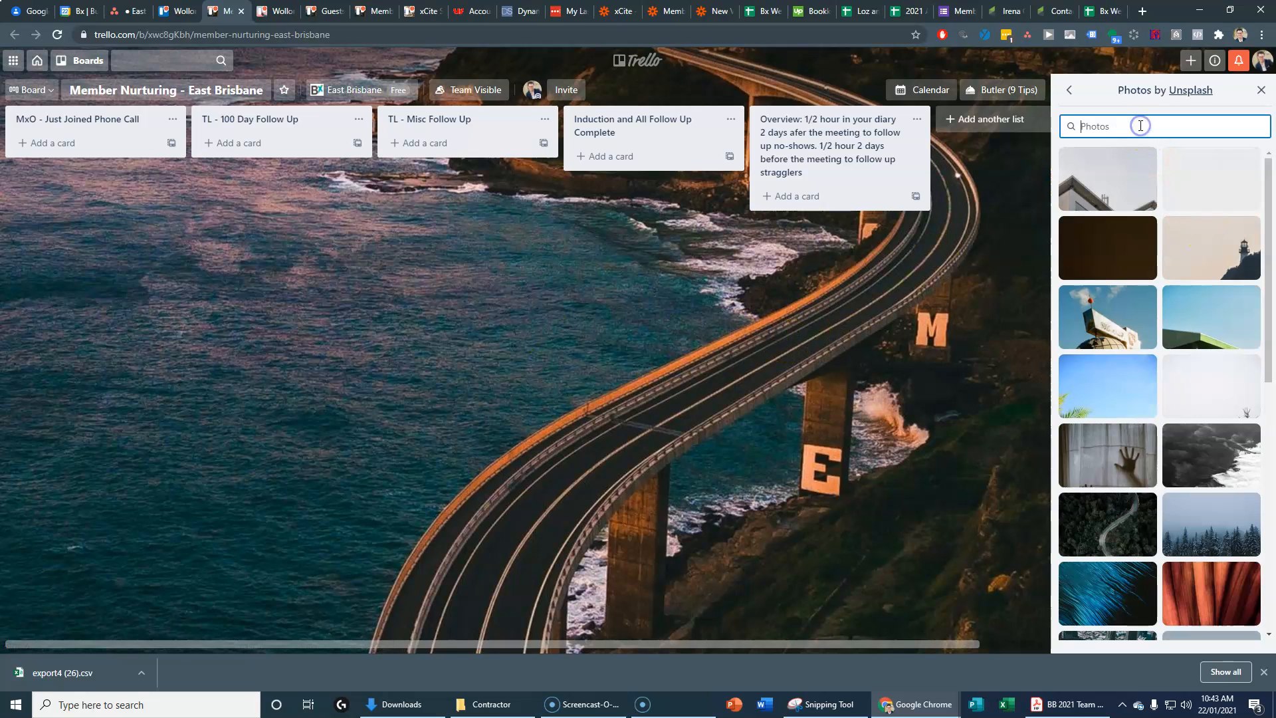
{"action": "type", "text": "brisbane"}
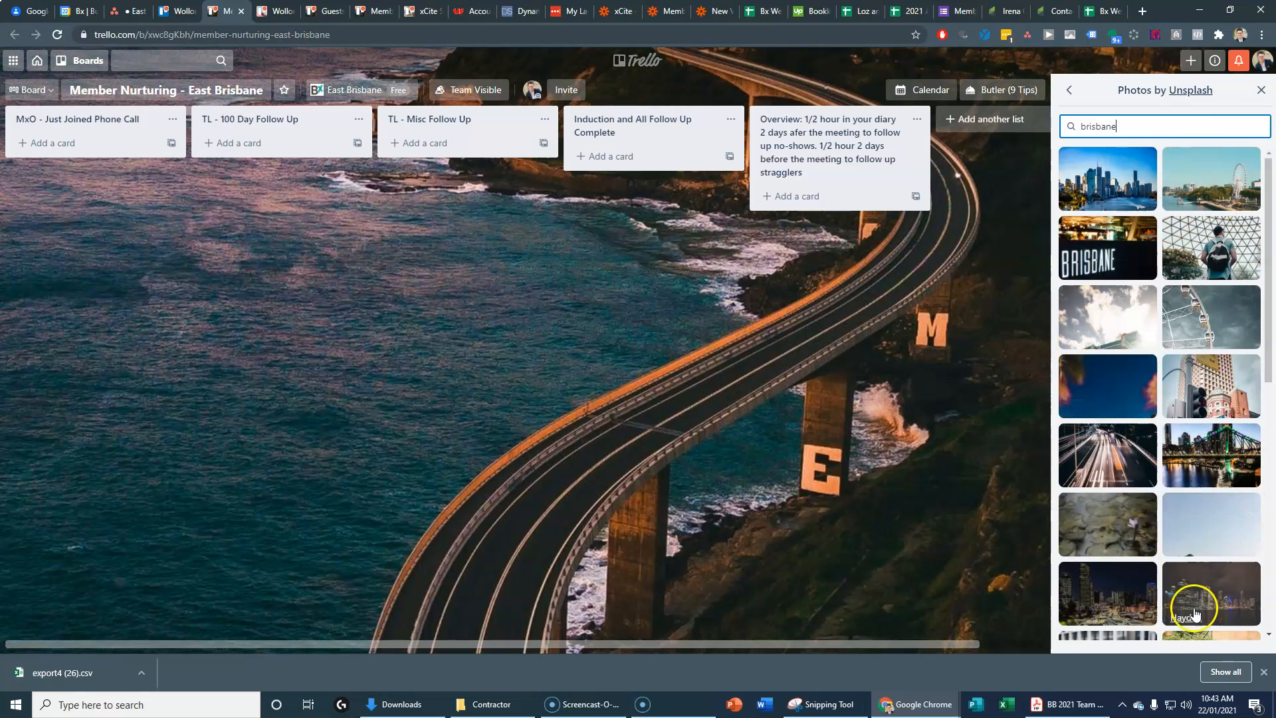
{"action": "left_click", "coordinate": [1240, 481]}
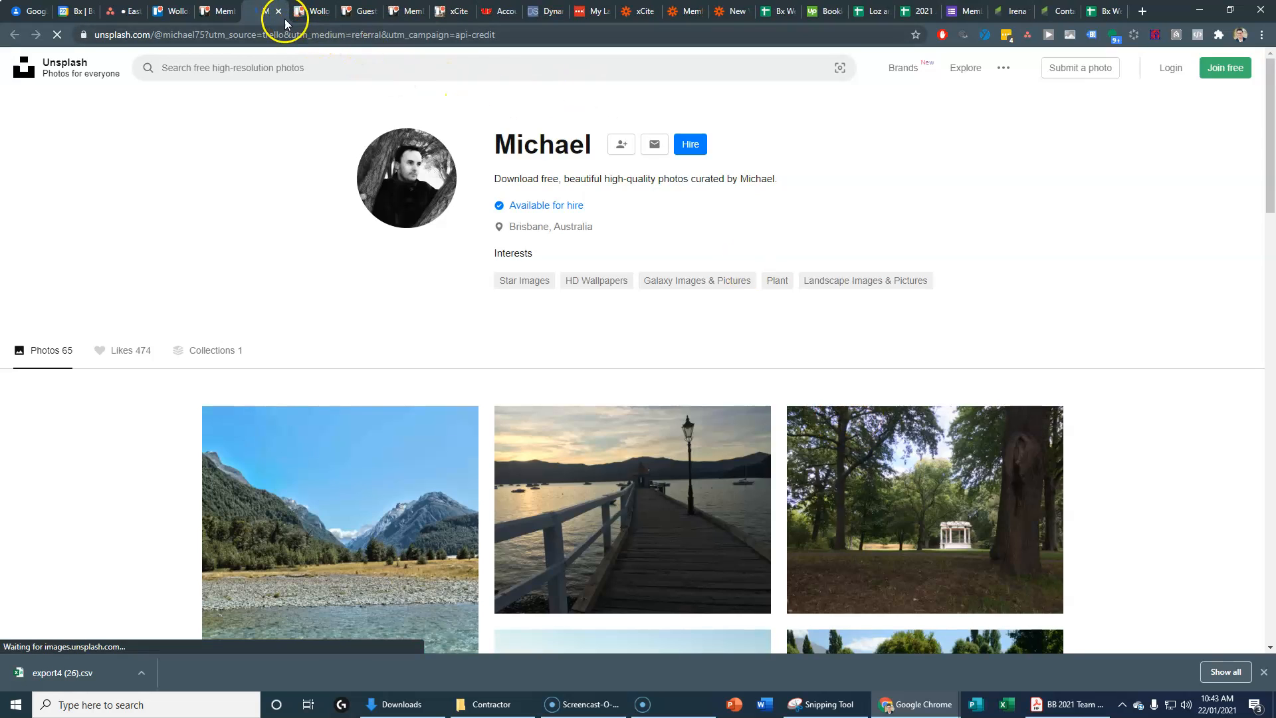
{"action": "left_click", "coordinate": [279, 11]}
{"action": "left_click", "coordinate": [1210, 446]}
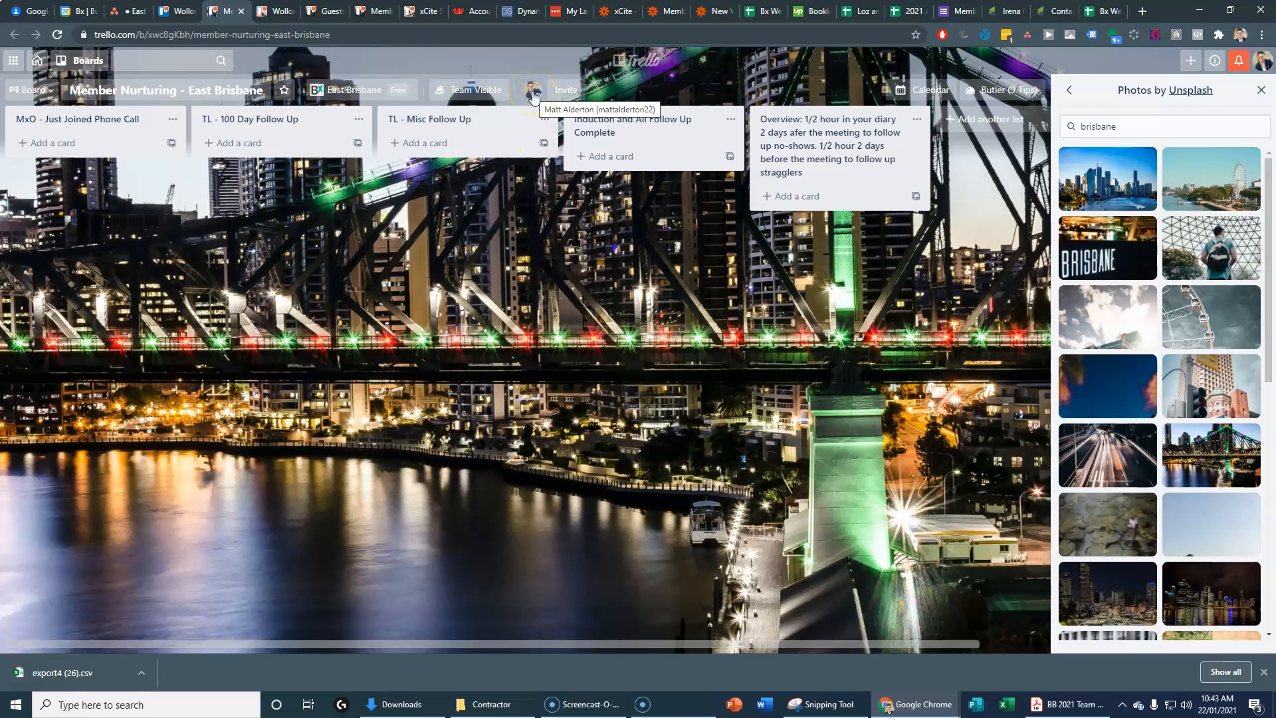
{"action": "left_click", "coordinate": [563, 90]}
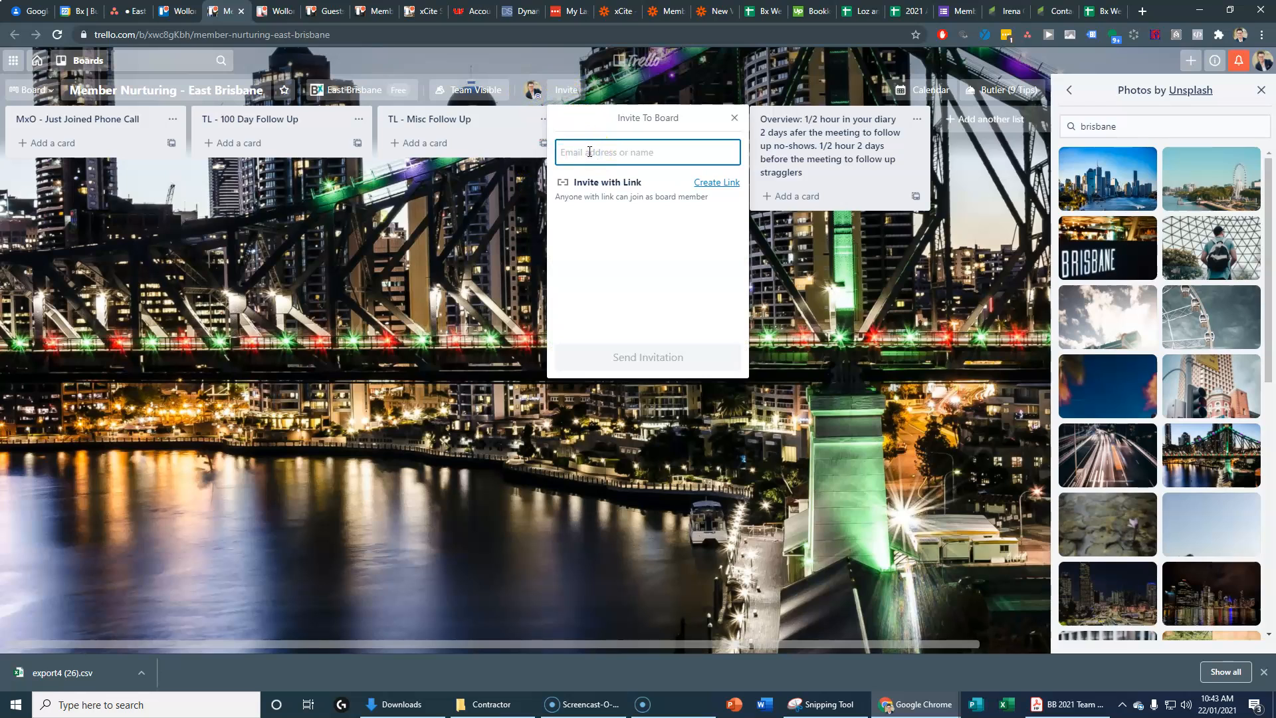
Step: Add all 7 East Brisbane team members to the invitation and send it
{"action": "type", "text": "a"}
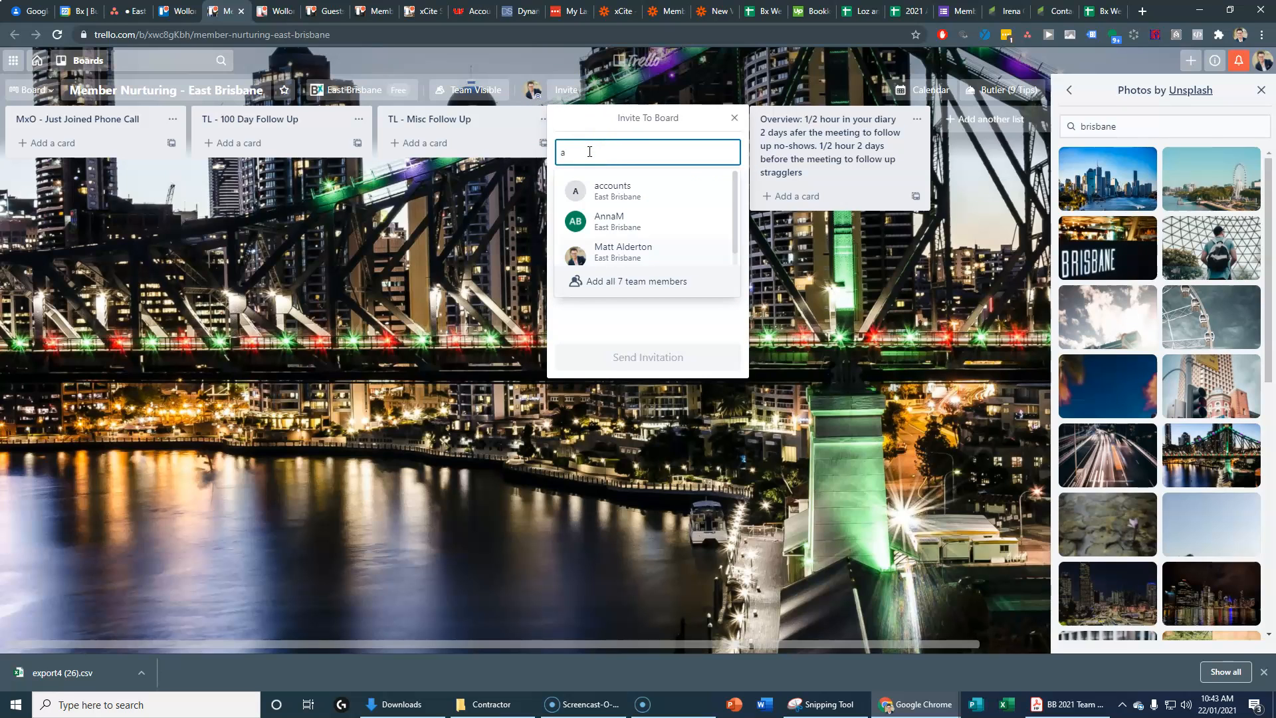
{"action": "left_click", "coordinate": [616, 220]}
{"action": "left_click", "coordinate": [624, 152]}
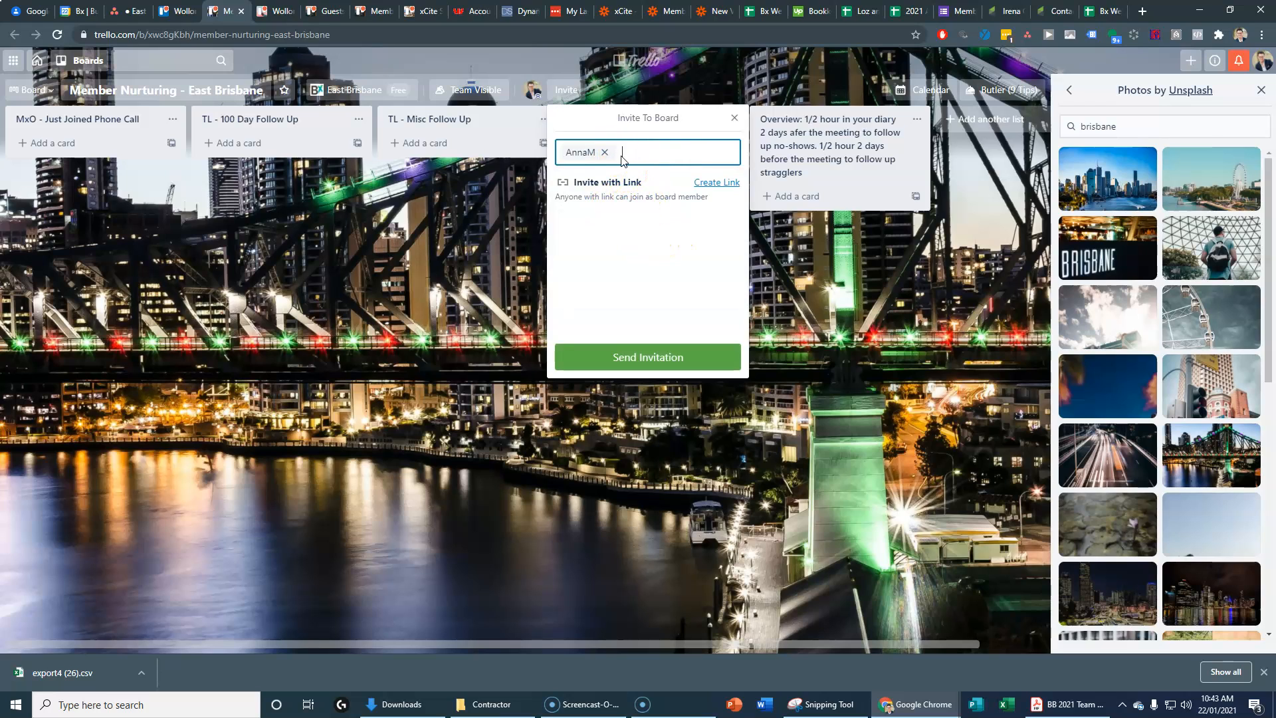
{"action": "left_click", "coordinate": [610, 279]}
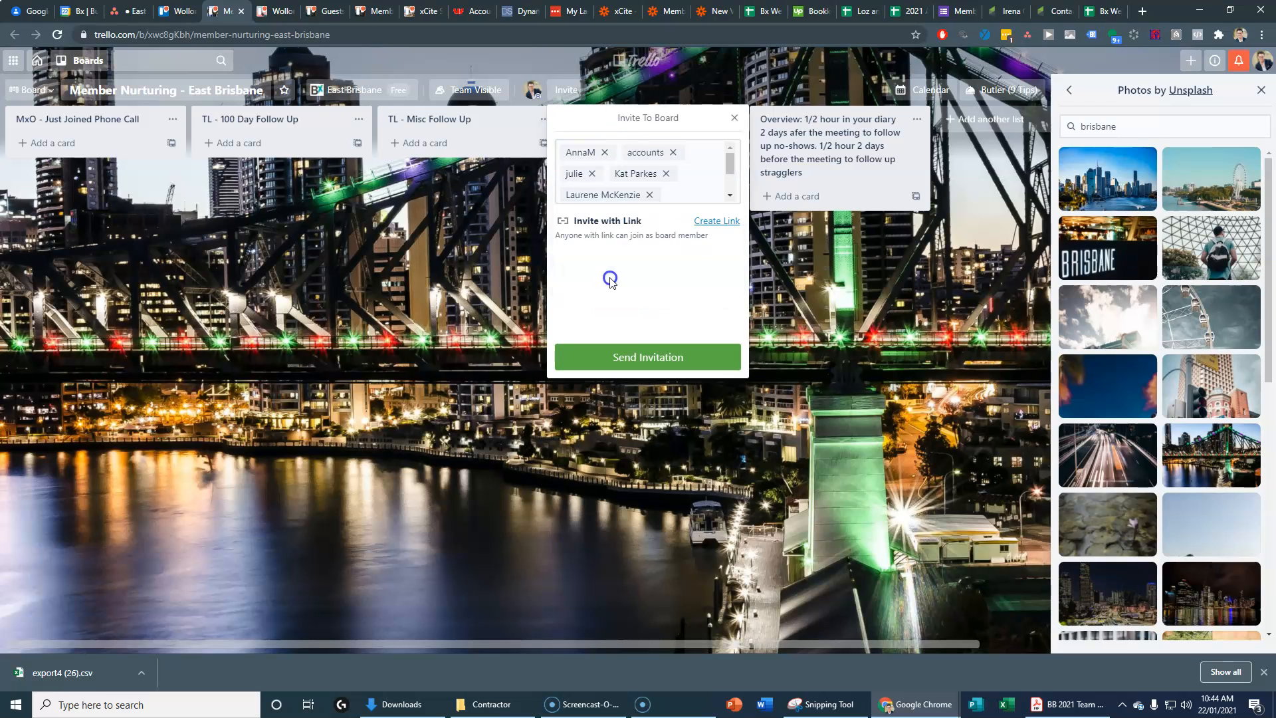
{"action": "left_click_drag", "start_coordinate": [733, 163], "coordinate": [730, 178]}
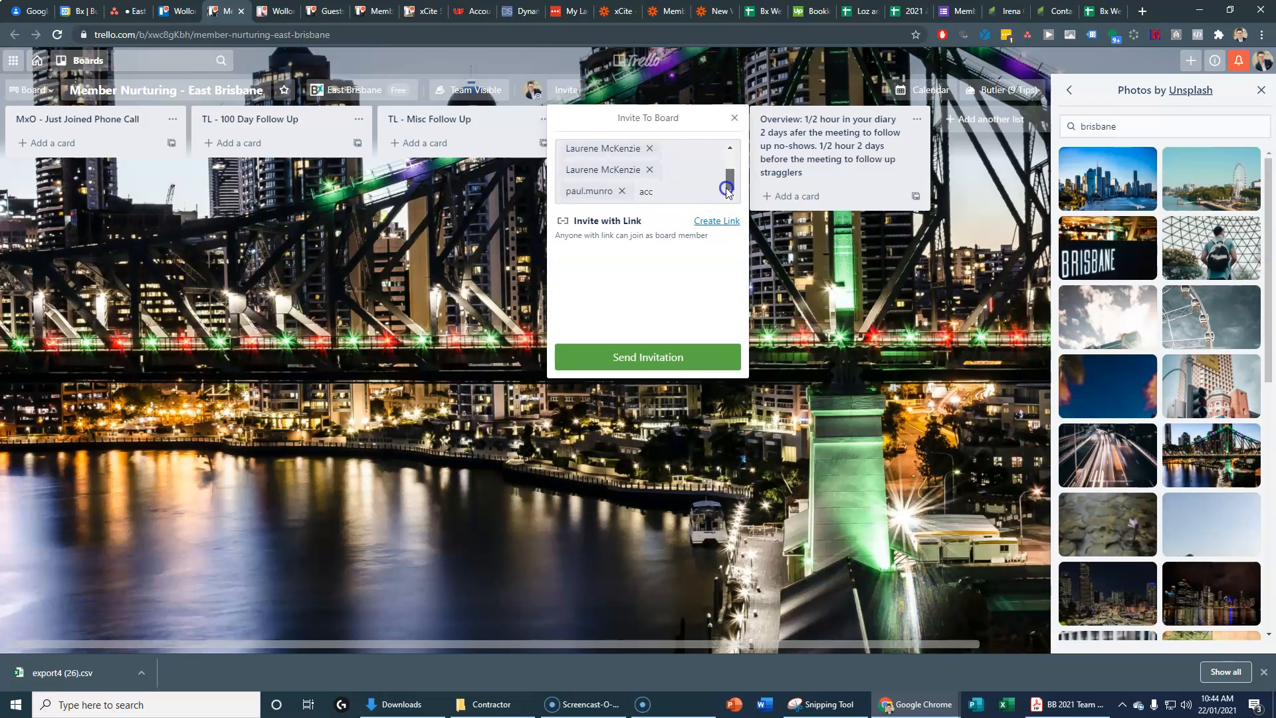
{"action": "left_click", "coordinate": [686, 190]}
{"action": "key", "text": "BackSpace"}
{"action": "left_click", "coordinate": [578, 289]}
{"action": "left_click", "coordinate": [636, 360]}
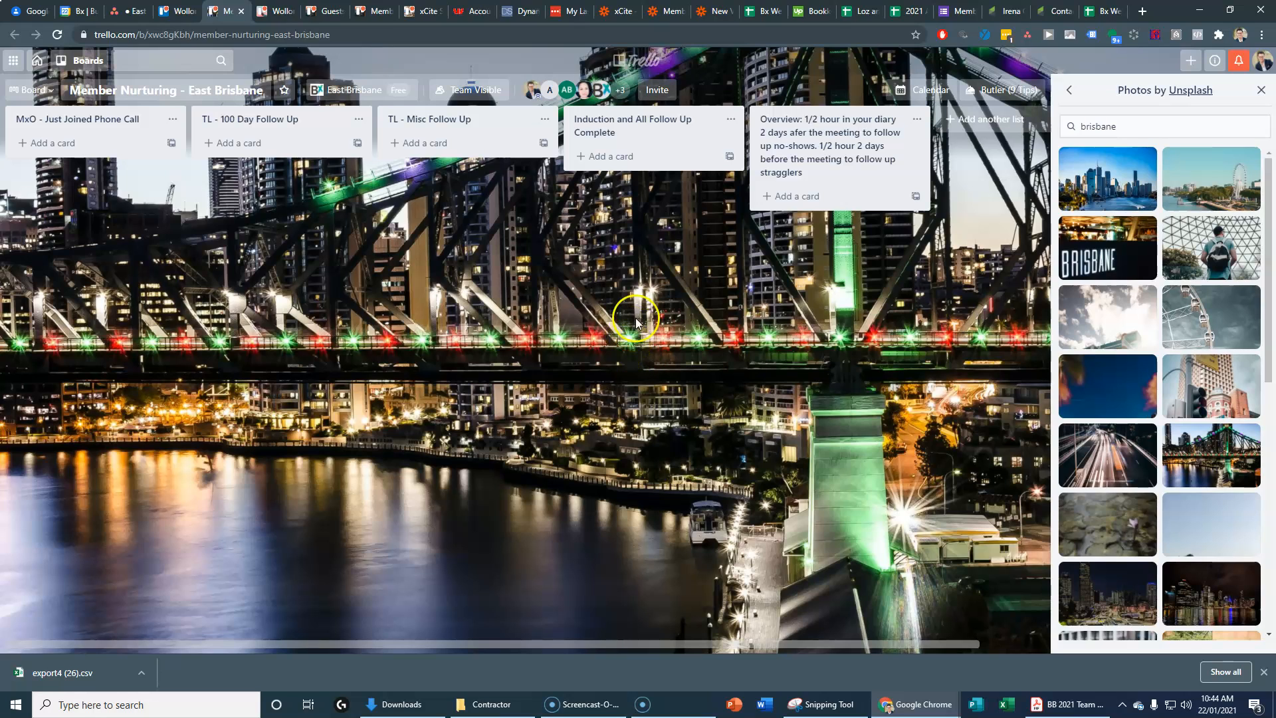
Step: Make the first four member avatars, starting with the accounts member, board admins
{"action": "left_click", "coordinate": [550, 93]}
{"action": "left_click", "coordinate": [583, 203]}
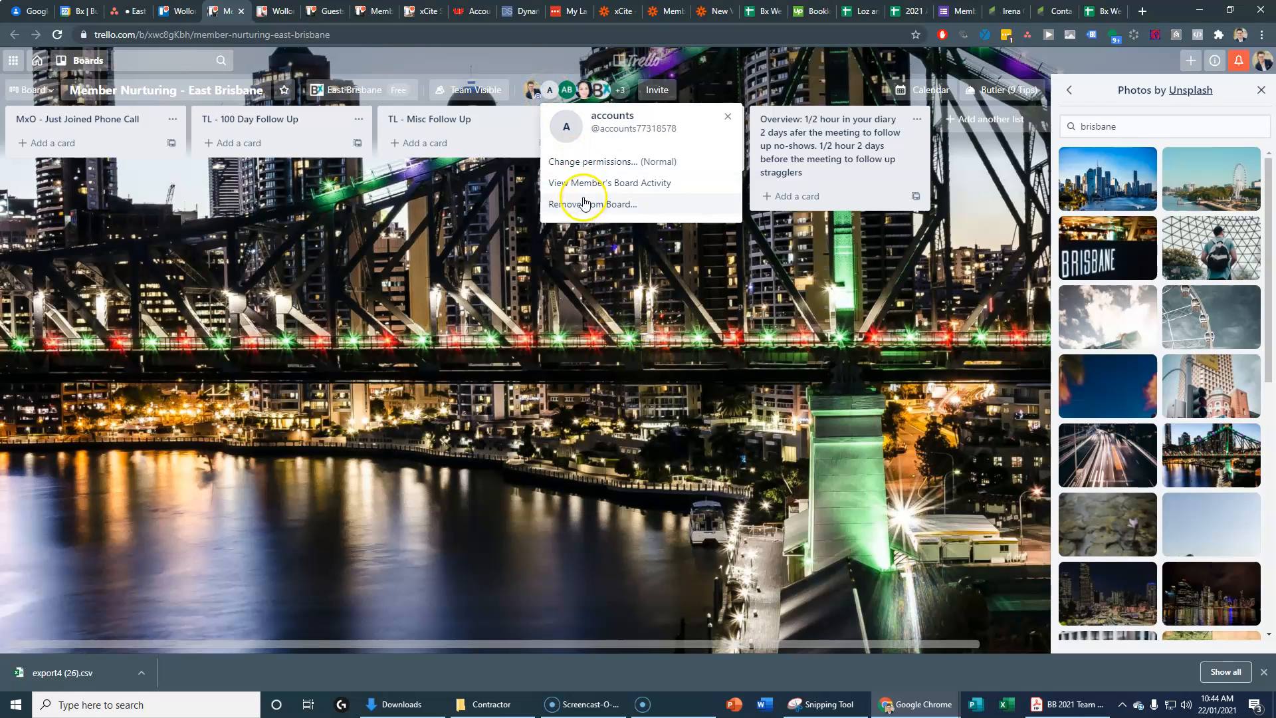
{"action": "left_click", "coordinate": [587, 162]}
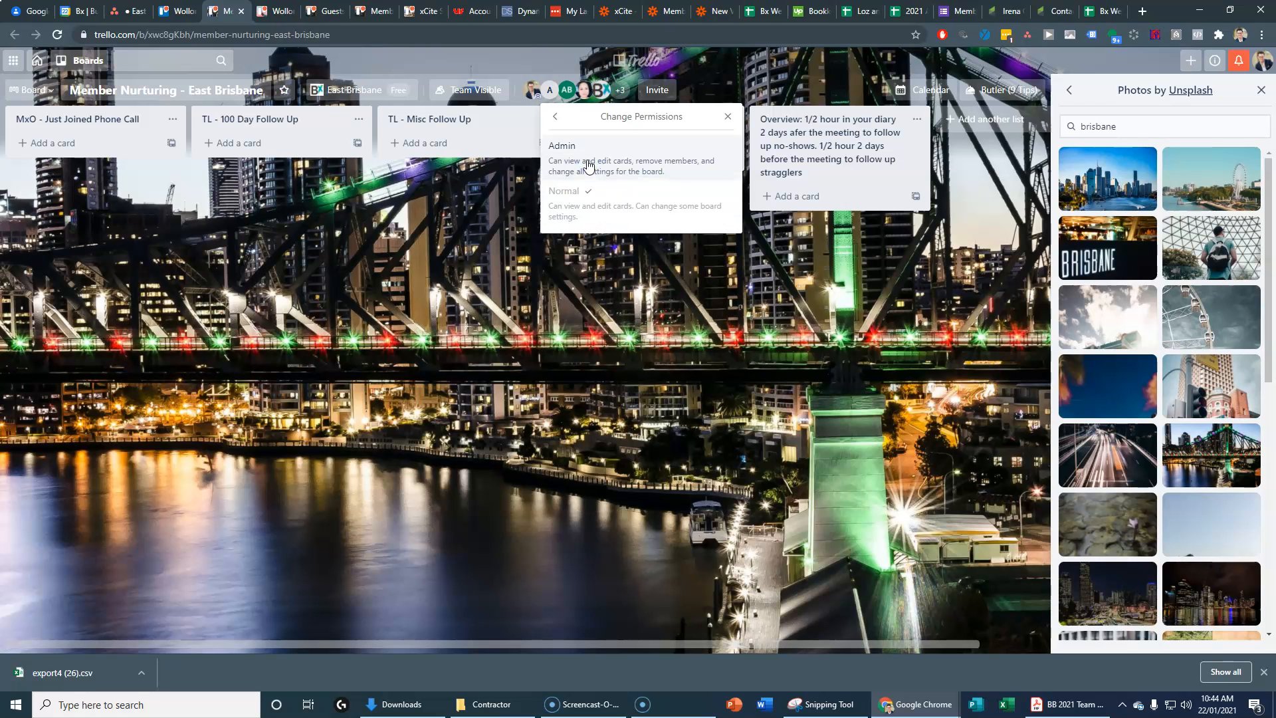
{"action": "left_click", "coordinate": [587, 163]}
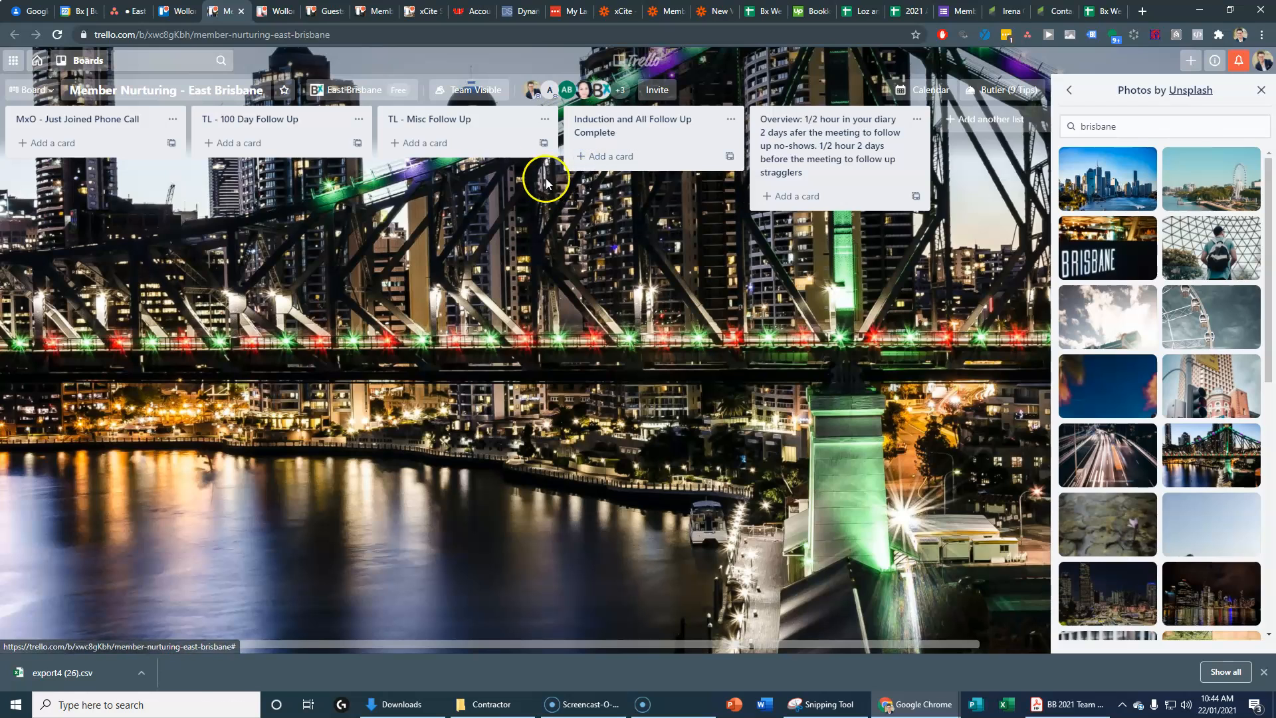
{"action": "left_click", "coordinate": [567, 97]}
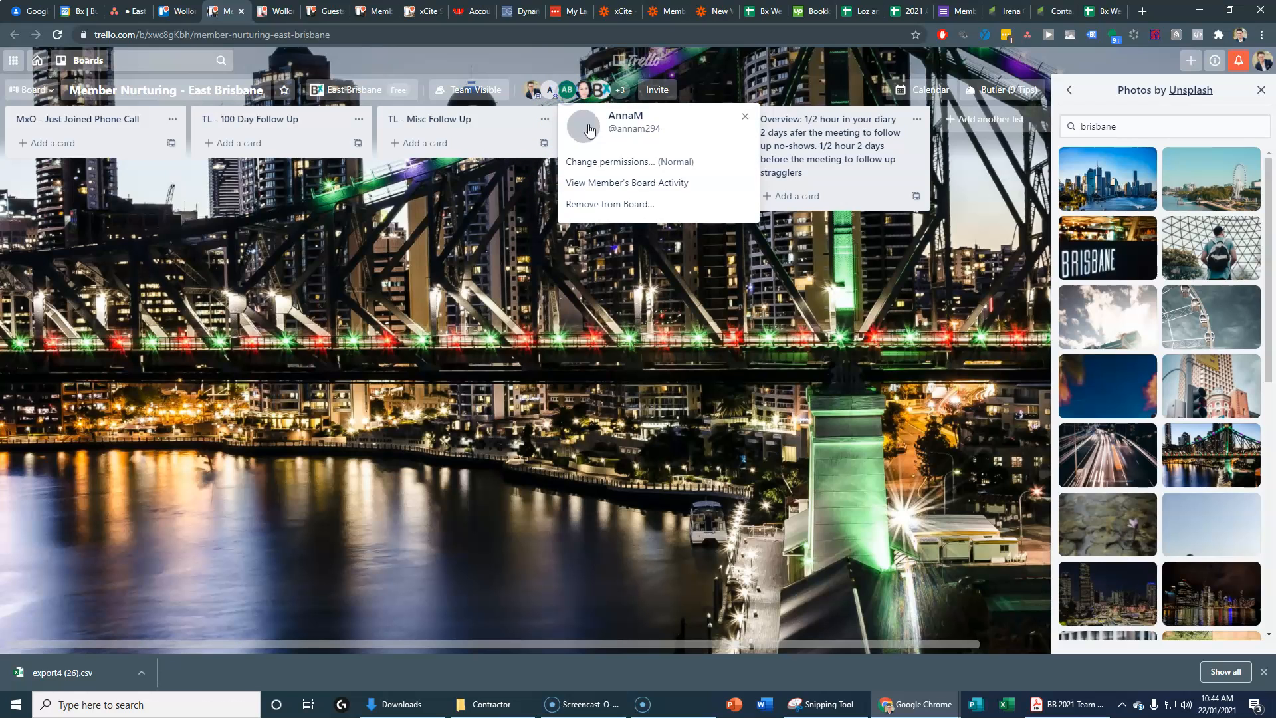
{"action": "left_click", "coordinate": [605, 163]}
{"action": "left_click", "coordinate": [602, 169]}
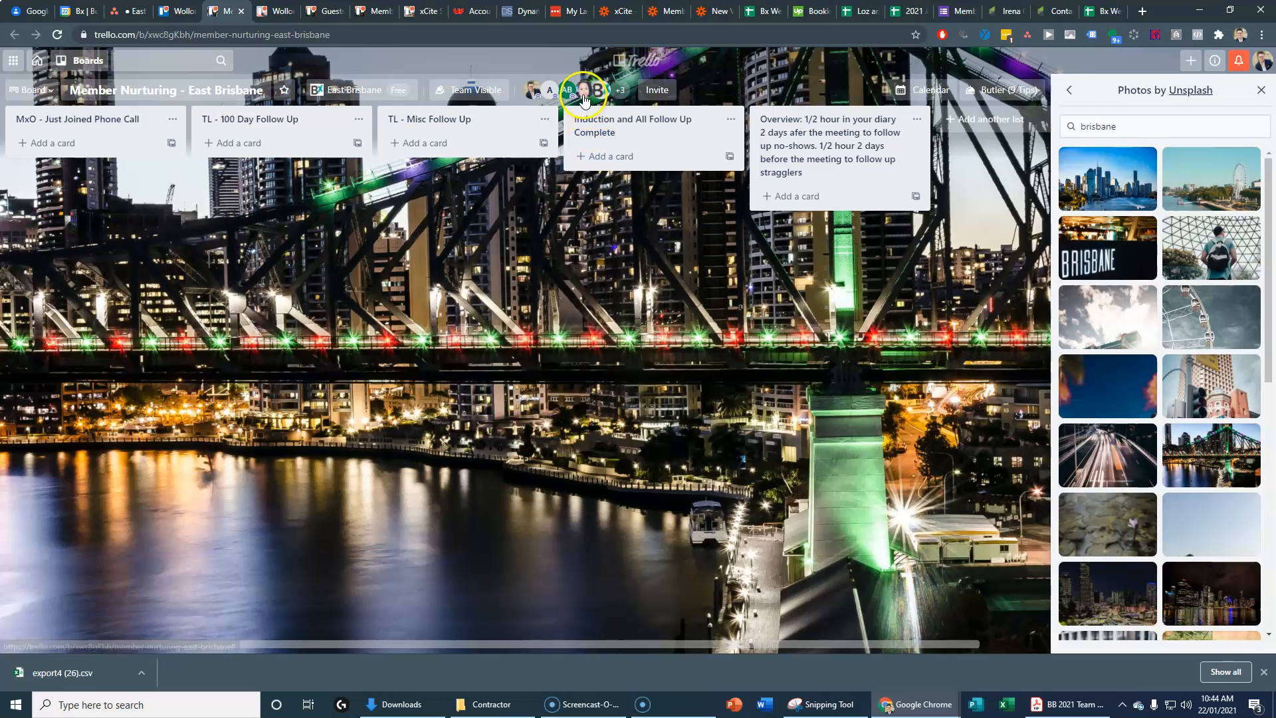
{"action": "left_click", "coordinate": [584, 90]}
{"action": "left_click", "coordinate": [612, 152]}
{"action": "left_click", "coordinate": [613, 159]}
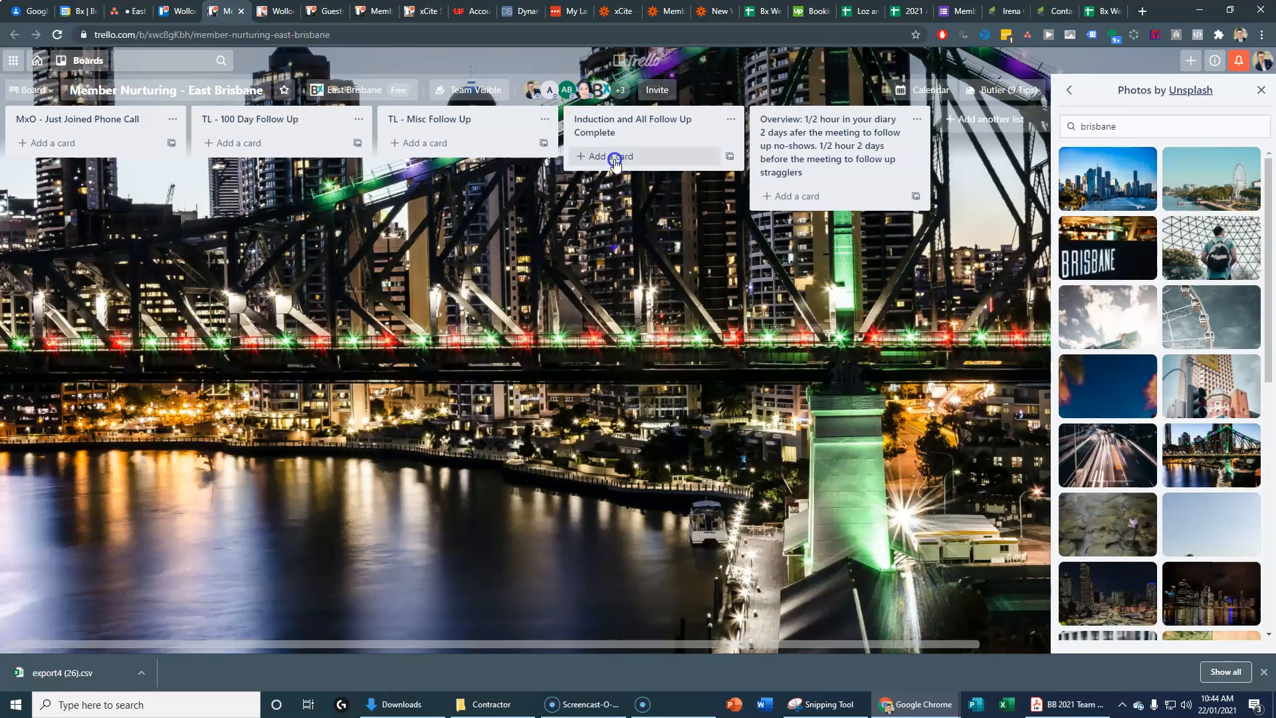
{"action": "left_click", "coordinate": [602, 93]}
{"action": "left_click", "coordinate": [638, 161]}
{"action": "left_click", "coordinate": [636, 160]}
Step: Make the remaining two members, including LM, admins and close the background photo picker
{"action": "left_click", "coordinate": [618, 92]}
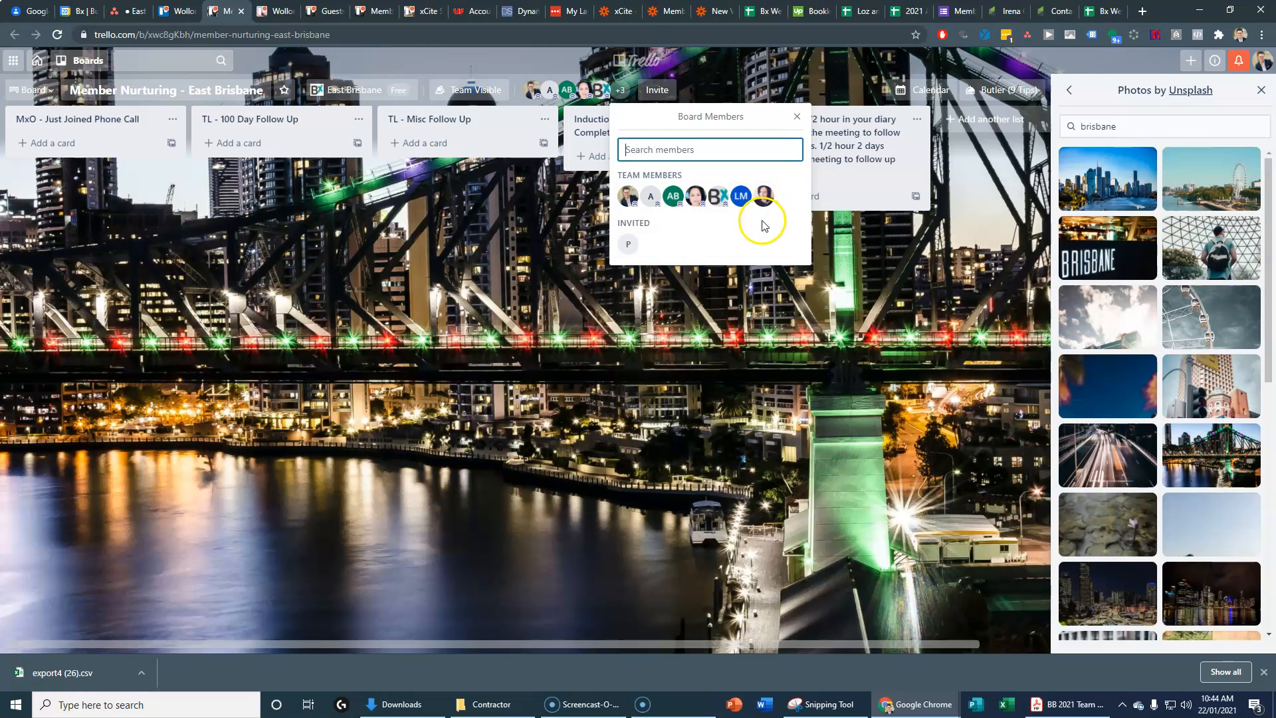
{"action": "left_click", "coordinate": [635, 251]}
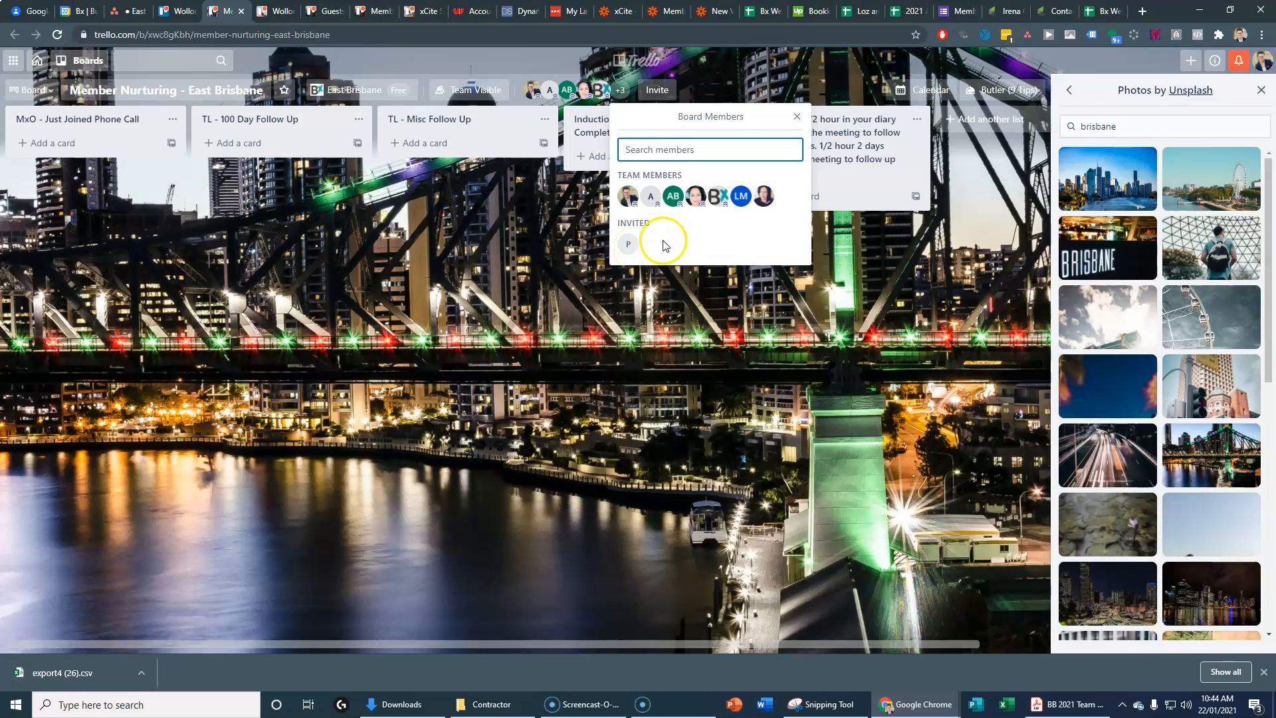
{"action": "left_click", "coordinate": [743, 199]}
{"action": "left_click", "coordinate": [697, 196]}
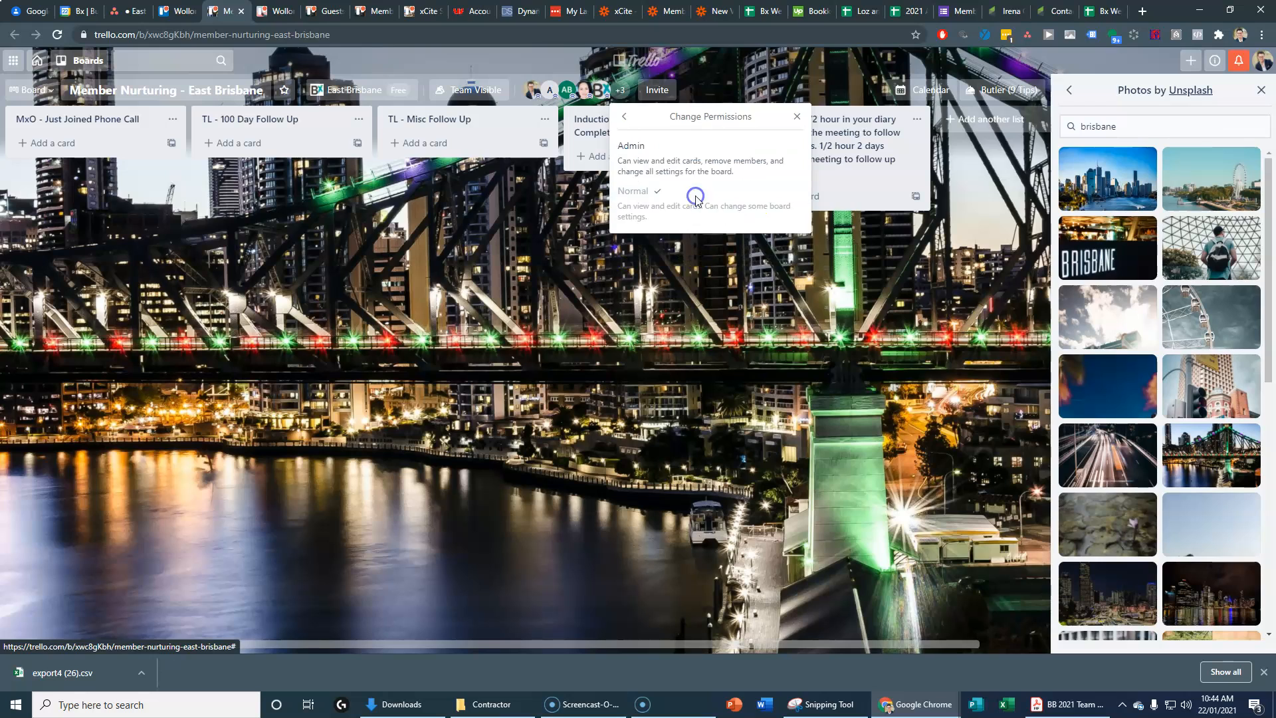
{"action": "left_click", "coordinate": [632, 165]}
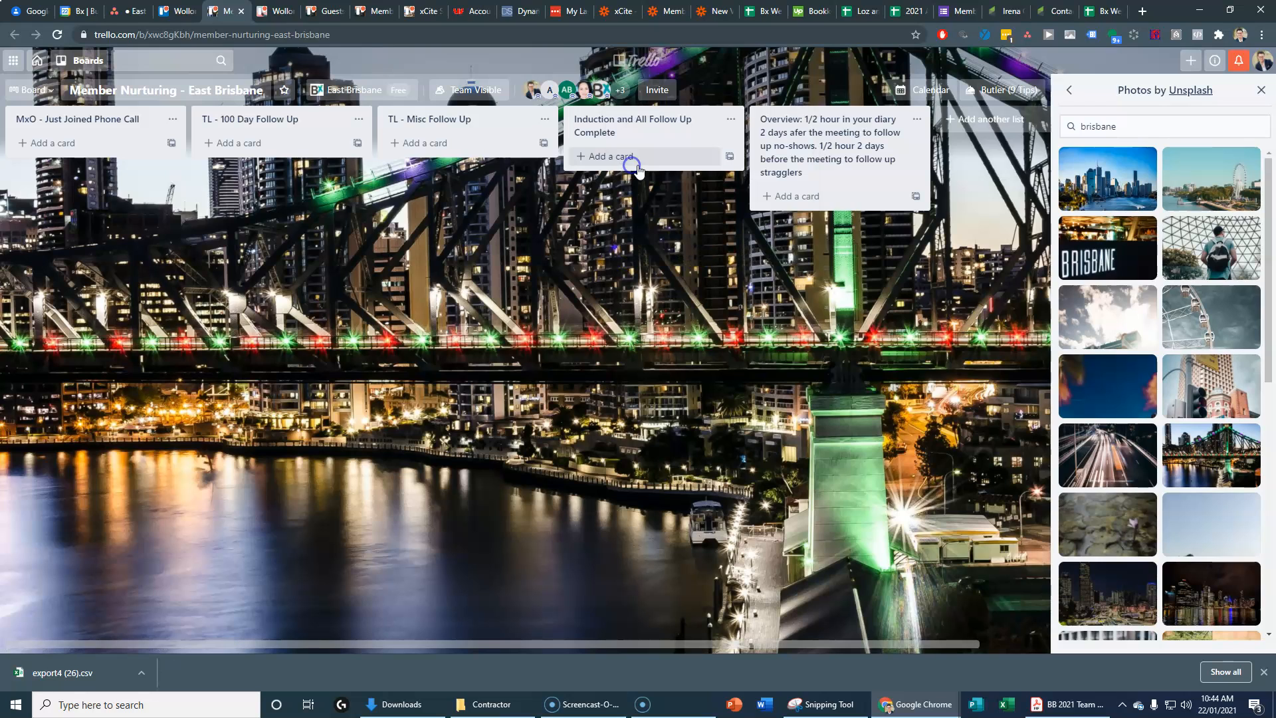
{"action": "left_click", "coordinate": [619, 89]}
{"action": "left_click", "coordinate": [764, 197]}
{"action": "left_click", "coordinate": [695, 198]}
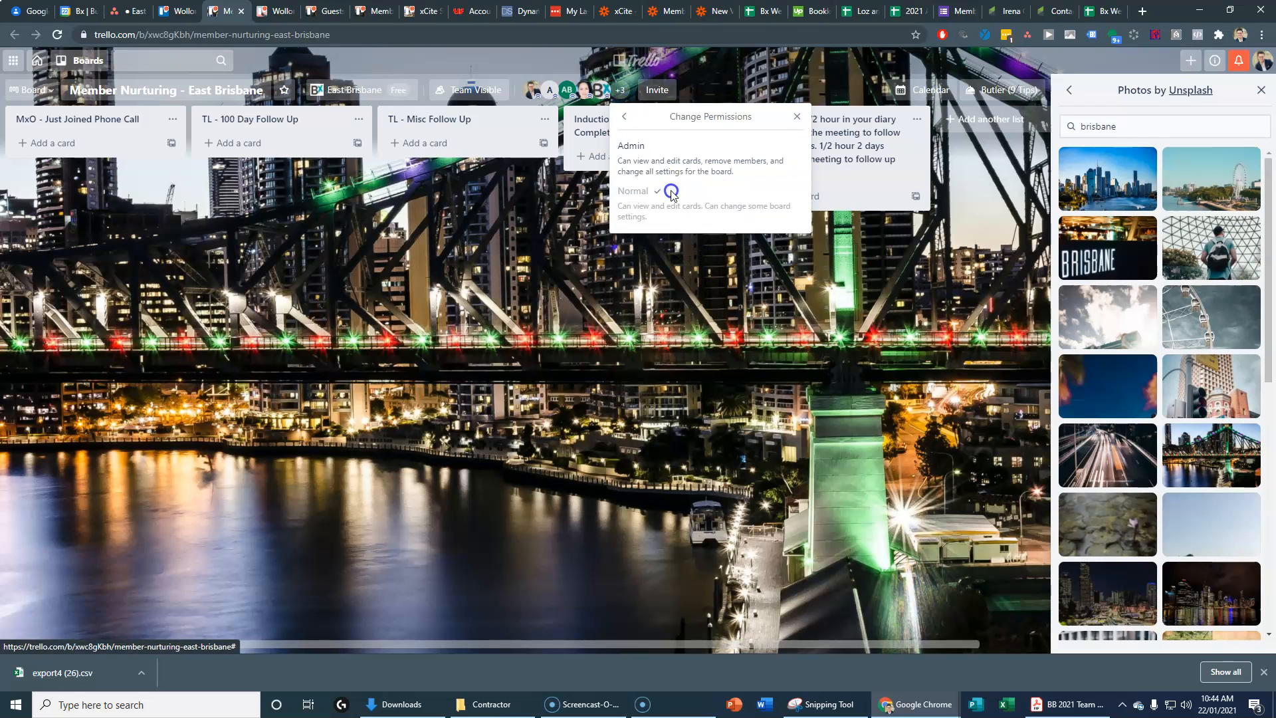
{"action": "left_click", "coordinate": [648, 168]}
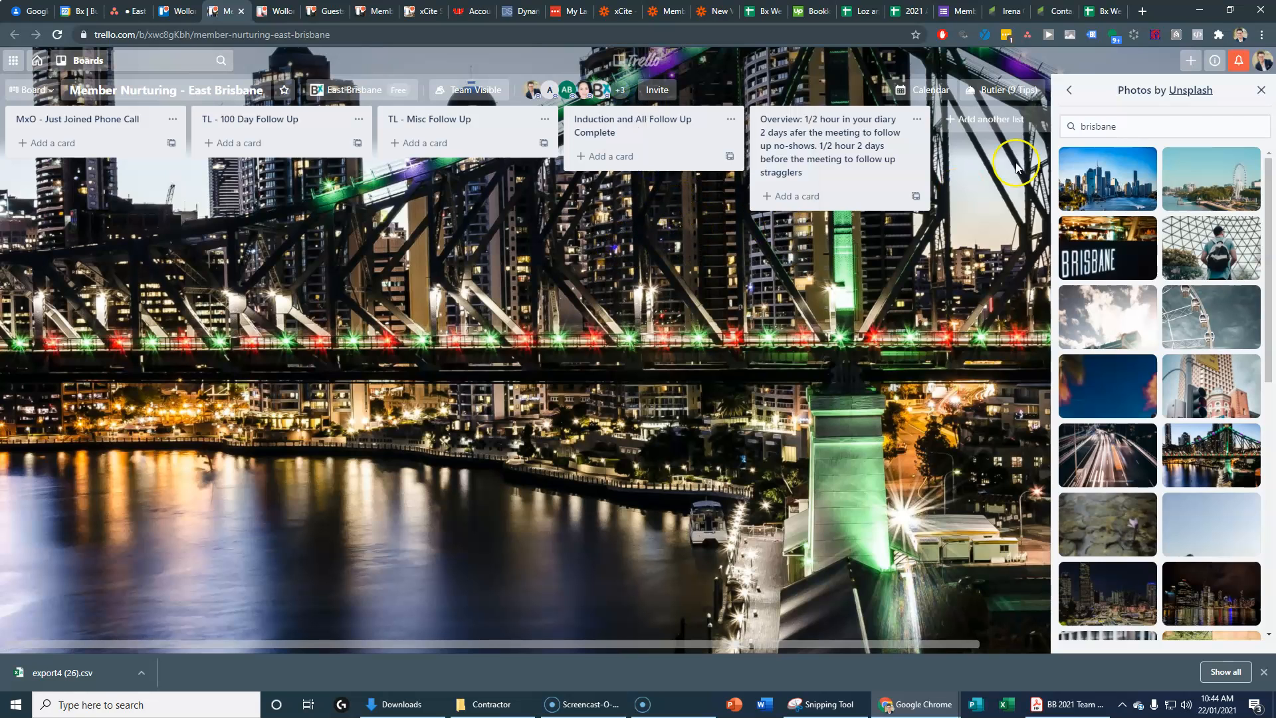
{"action": "left_click", "coordinate": [1261, 90]}
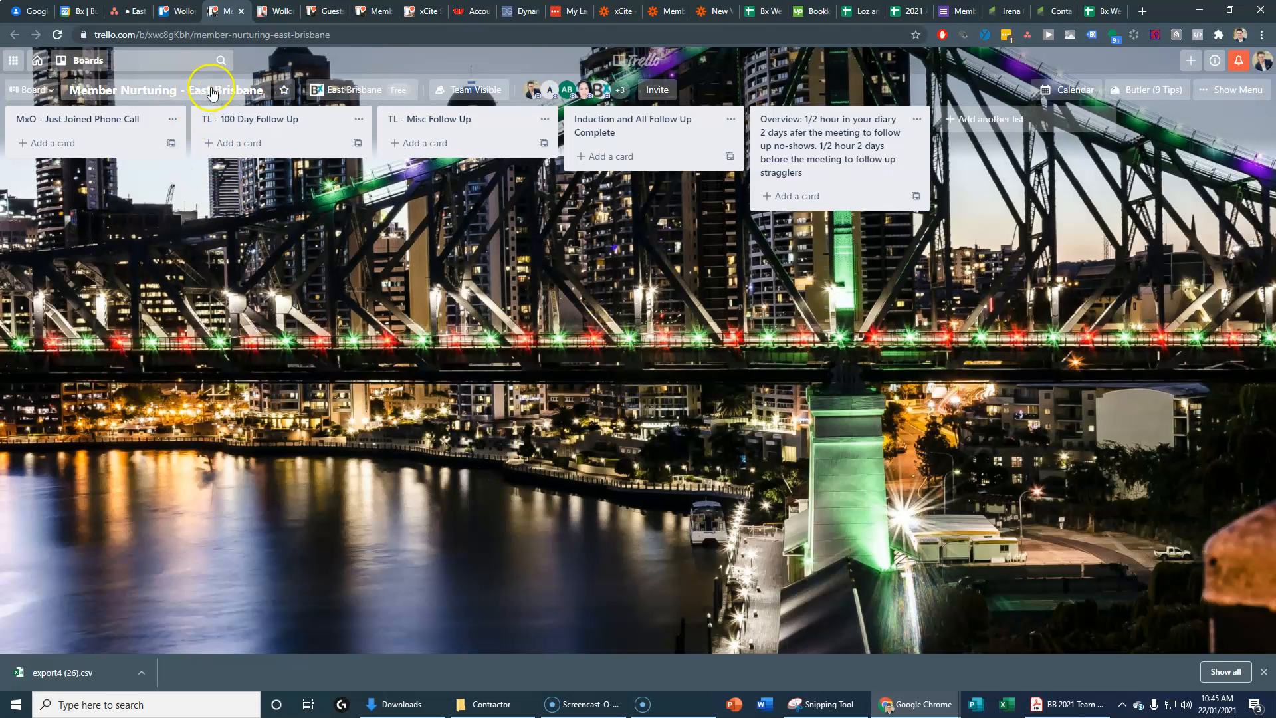
Step: Close the Member Nurturing tab and start copying xCite Presentations as East Brisbane - xCite Presentations
{"action": "left_click", "coordinate": [241, 11]}
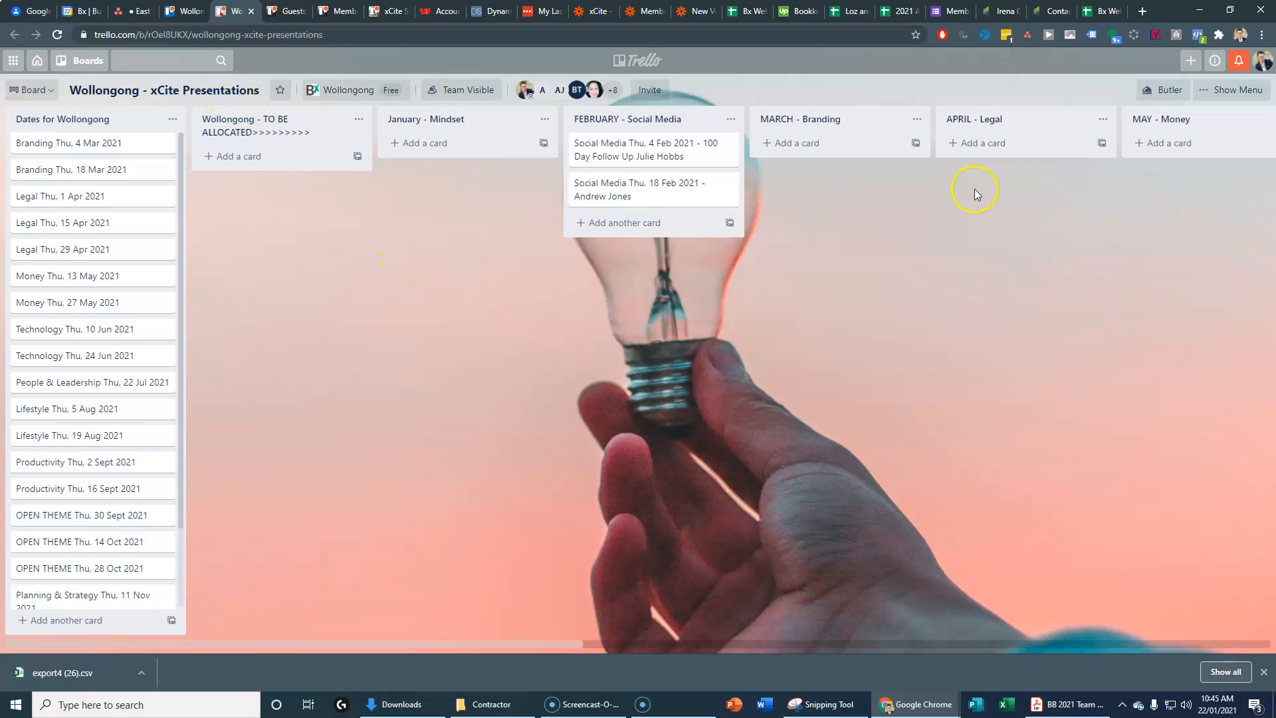
{"action": "left_click", "coordinate": [1231, 94]}
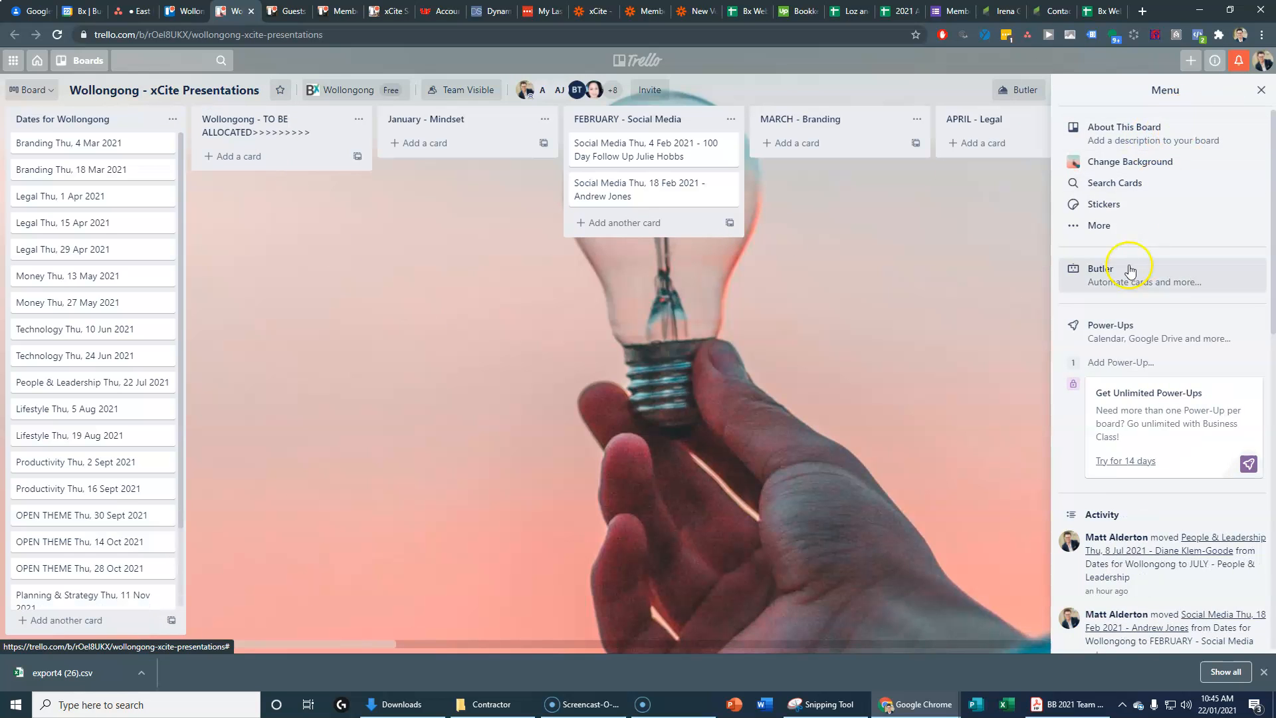
{"action": "left_click", "coordinate": [1119, 228]}
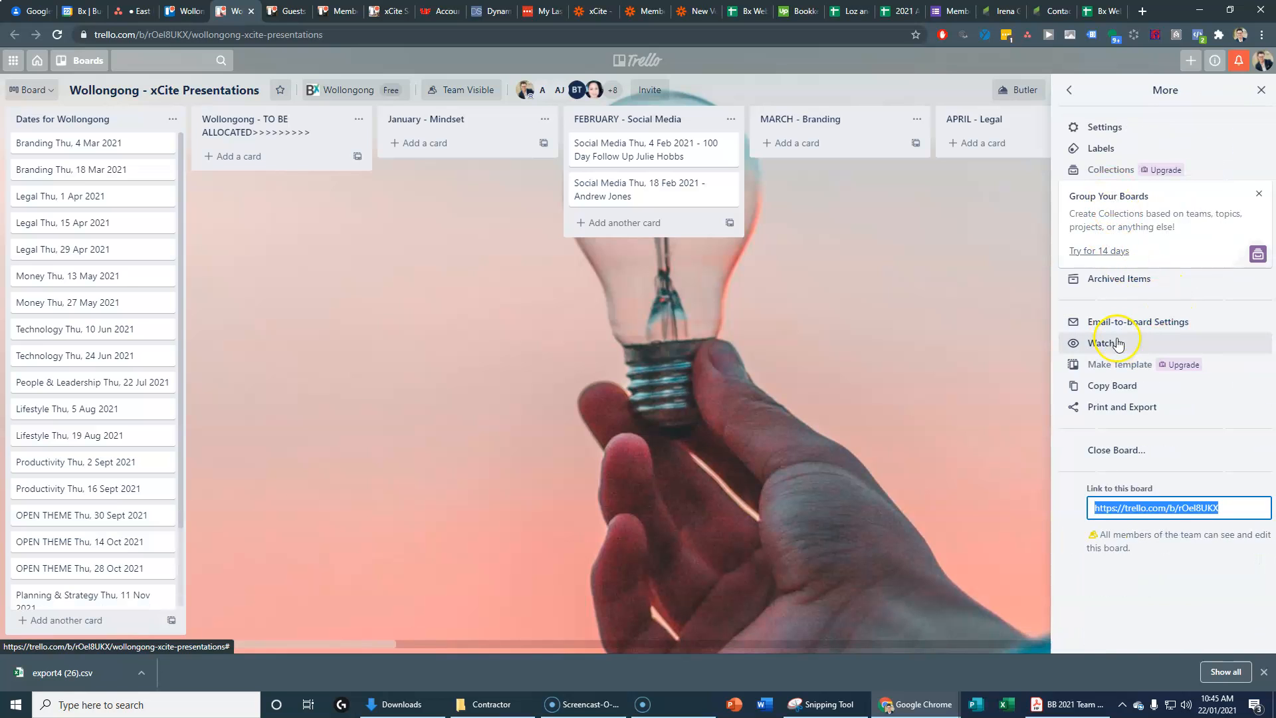
{"action": "left_click", "coordinate": [1101, 384]}
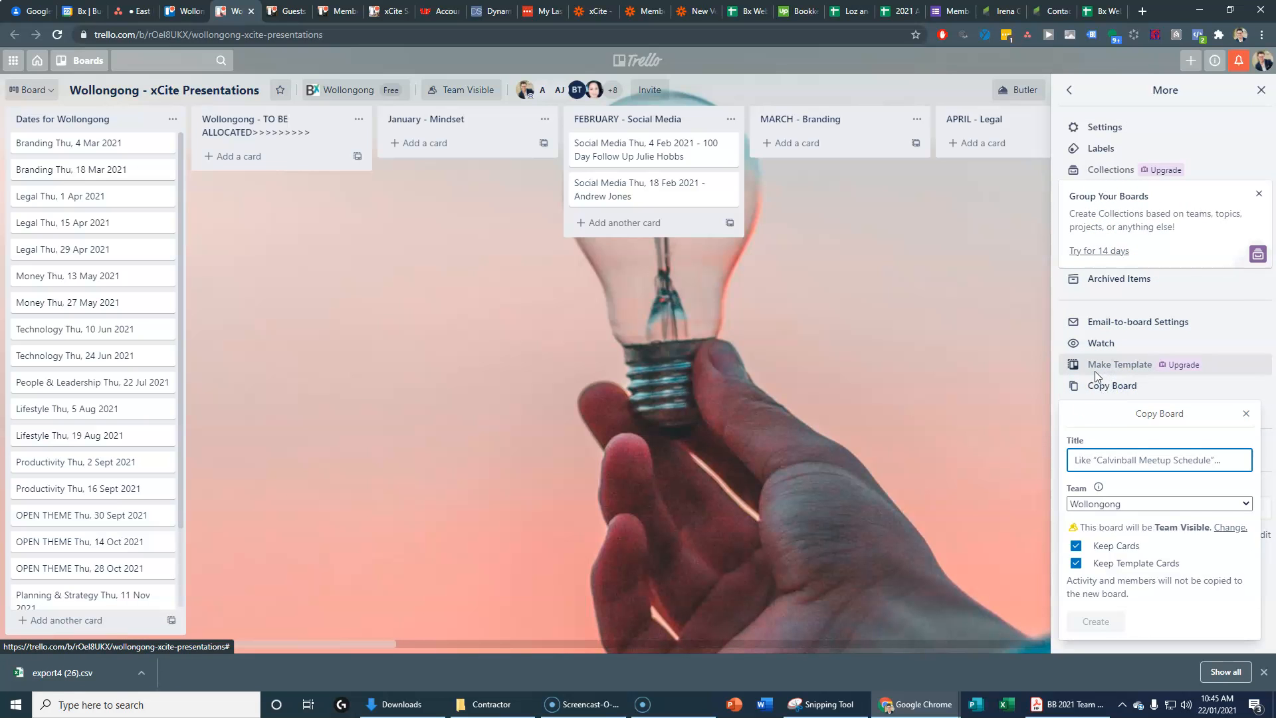
{"action": "left_click", "coordinate": [1103, 461]}
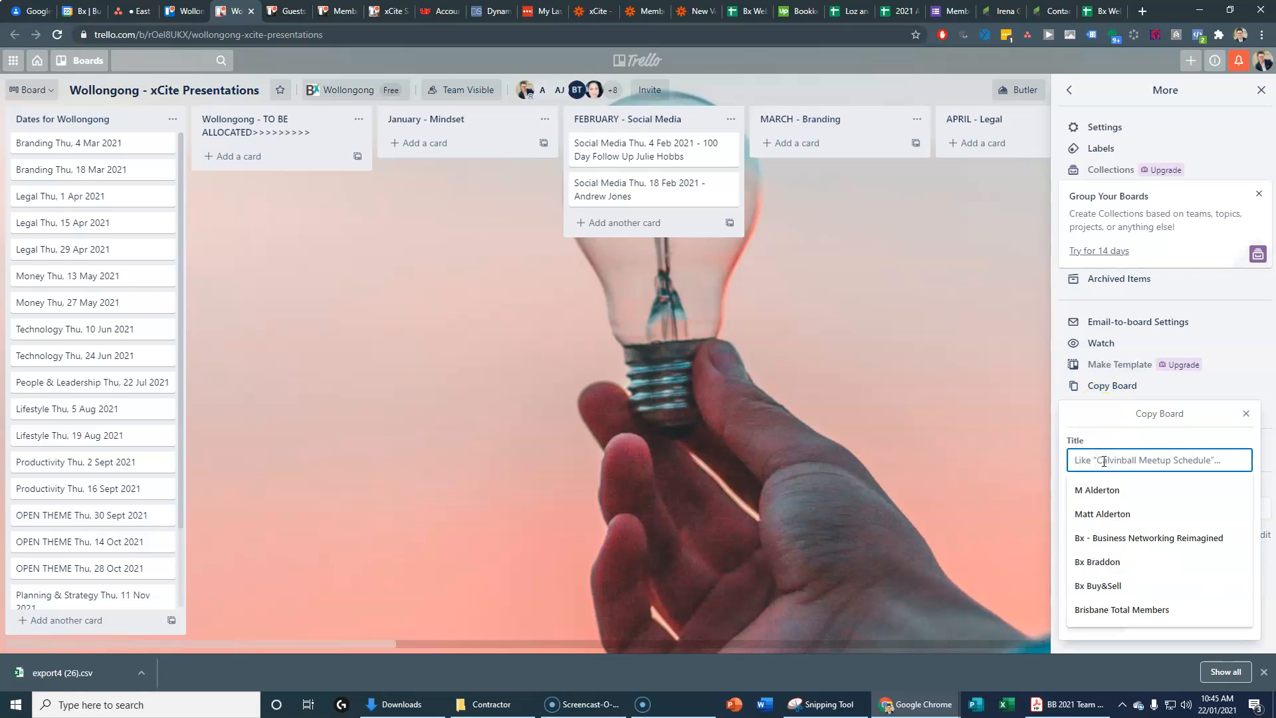
{"action": "type", "text": "East Brisbane - xCite Present"}
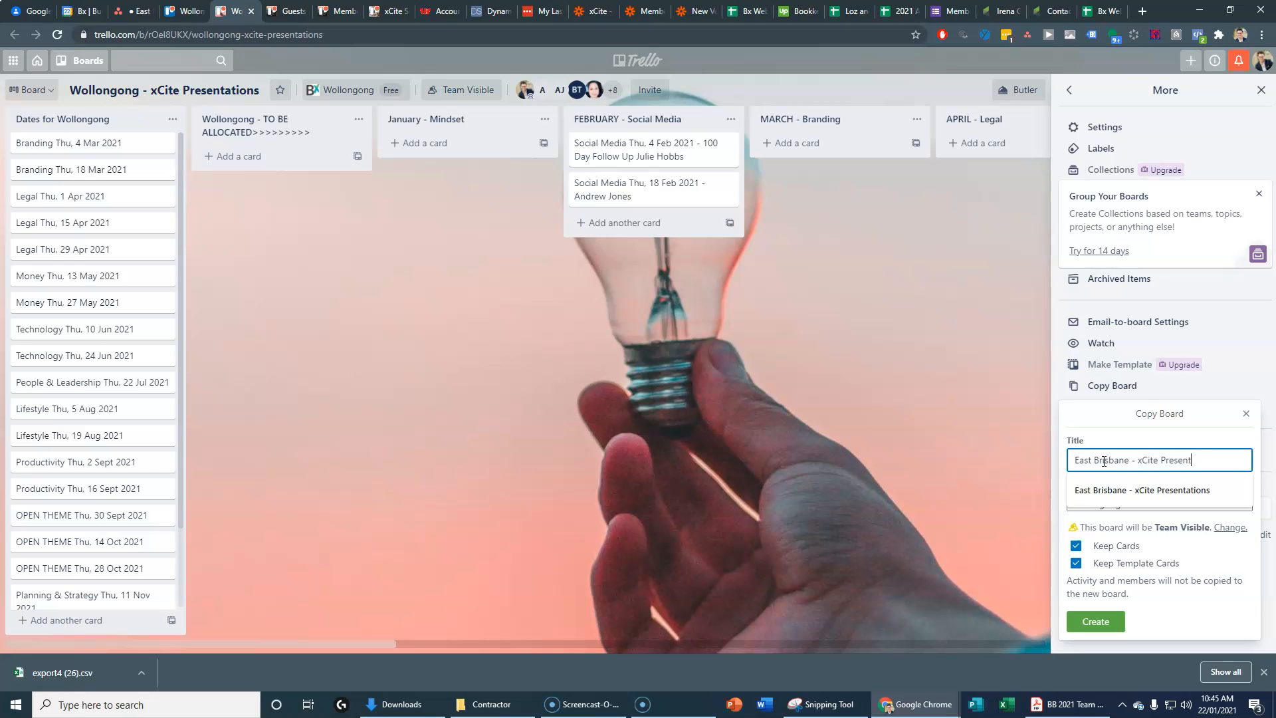
{"action": "type", "text": "s"}
Step: Assign the copy to the East Brisbane team, exclude cards, and create it
{"action": "left_click", "coordinate": [1139, 505]}
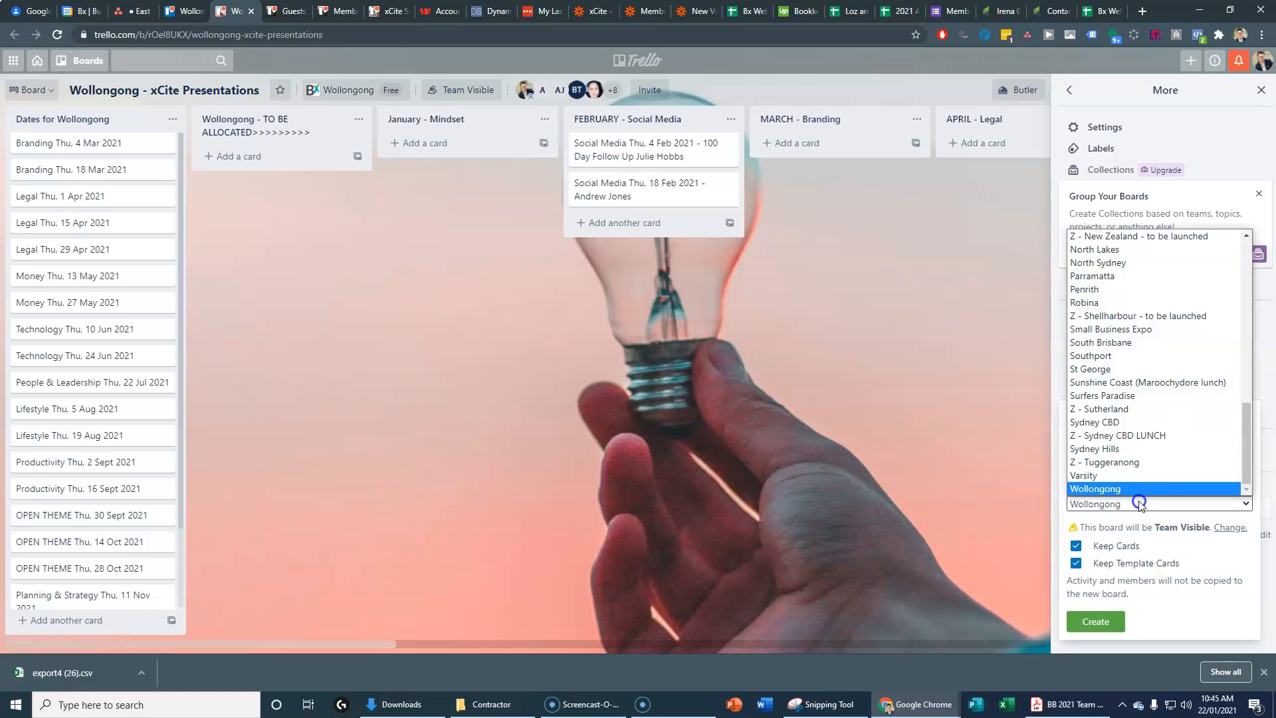
{"action": "key", "text": "e"}
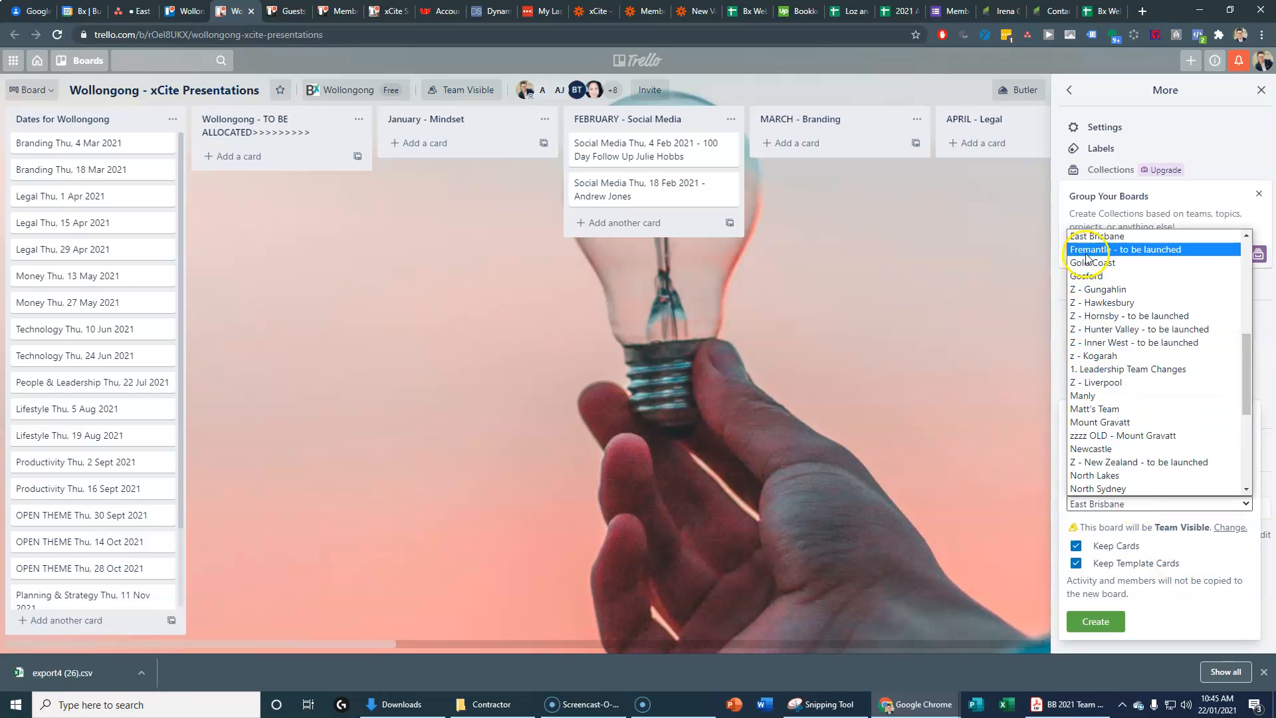
{"action": "left_click", "coordinate": [1197, 503]}
{"action": "left_click", "coordinate": [1076, 547]}
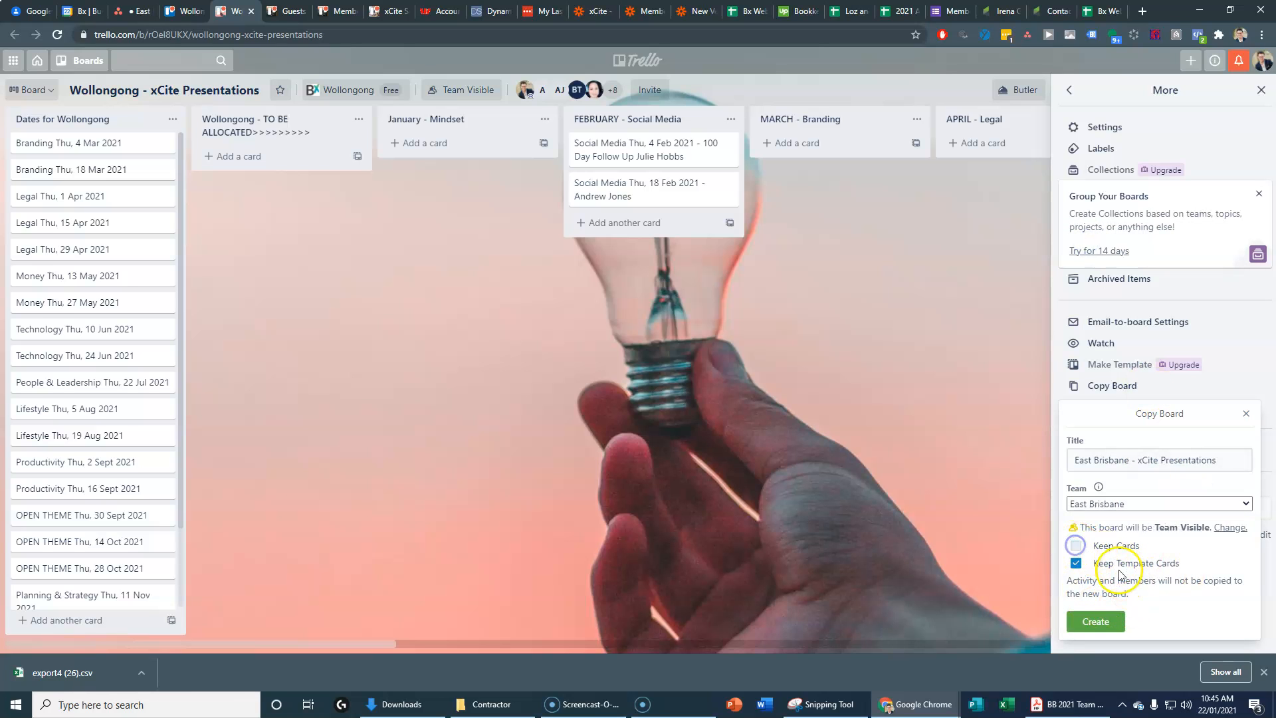
{"action": "left_click", "coordinate": [1094, 621]}
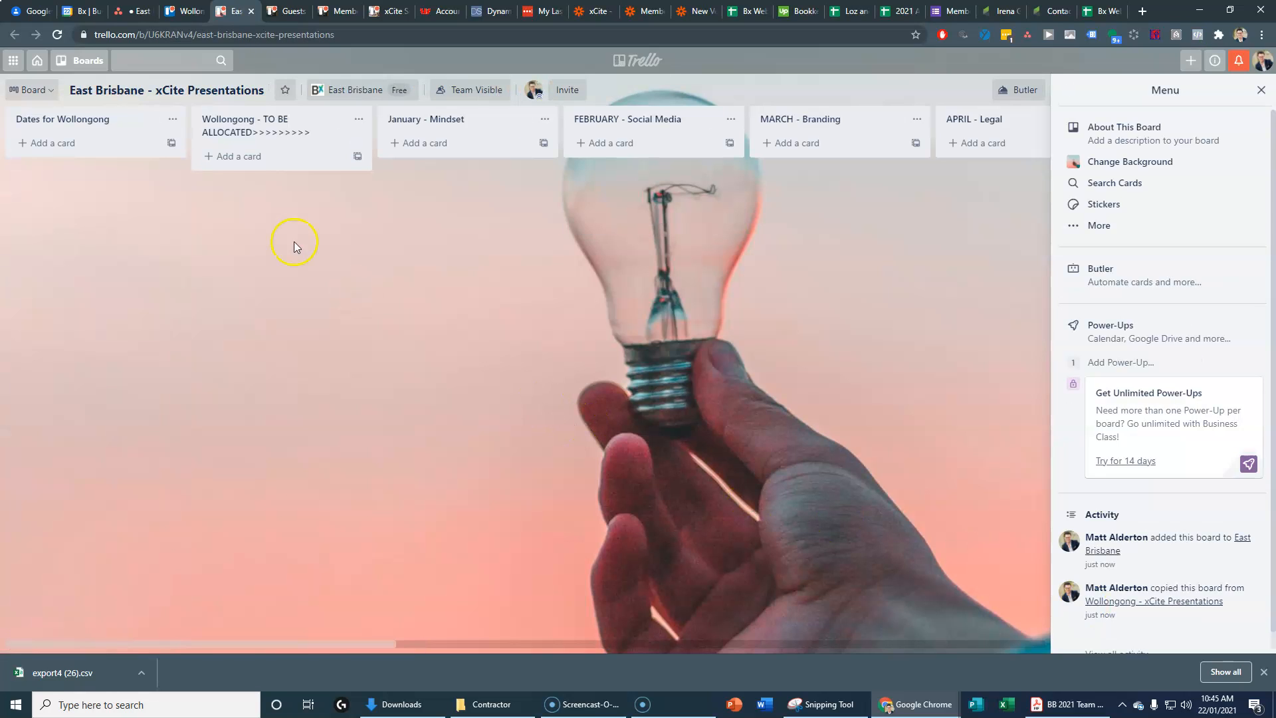
Step: Invite all team members to the East Brisbane - xCite Presentations board
{"action": "left_click", "coordinate": [565, 91]}
{"action": "type", "text": "a"}
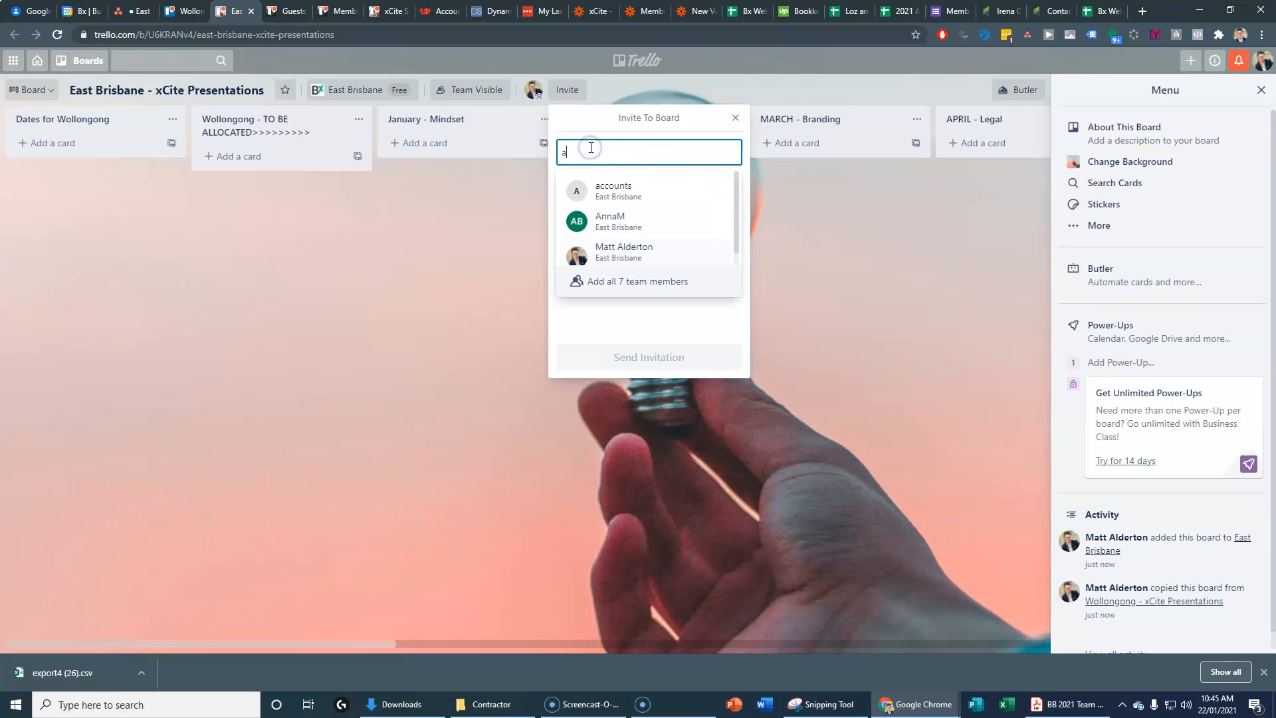
{"action": "left_click", "coordinate": [621, 281]}
{"action": "left_click", "coordinate": [729, 191]}
{"action": "left_click", "coordinate": [683, 192]}
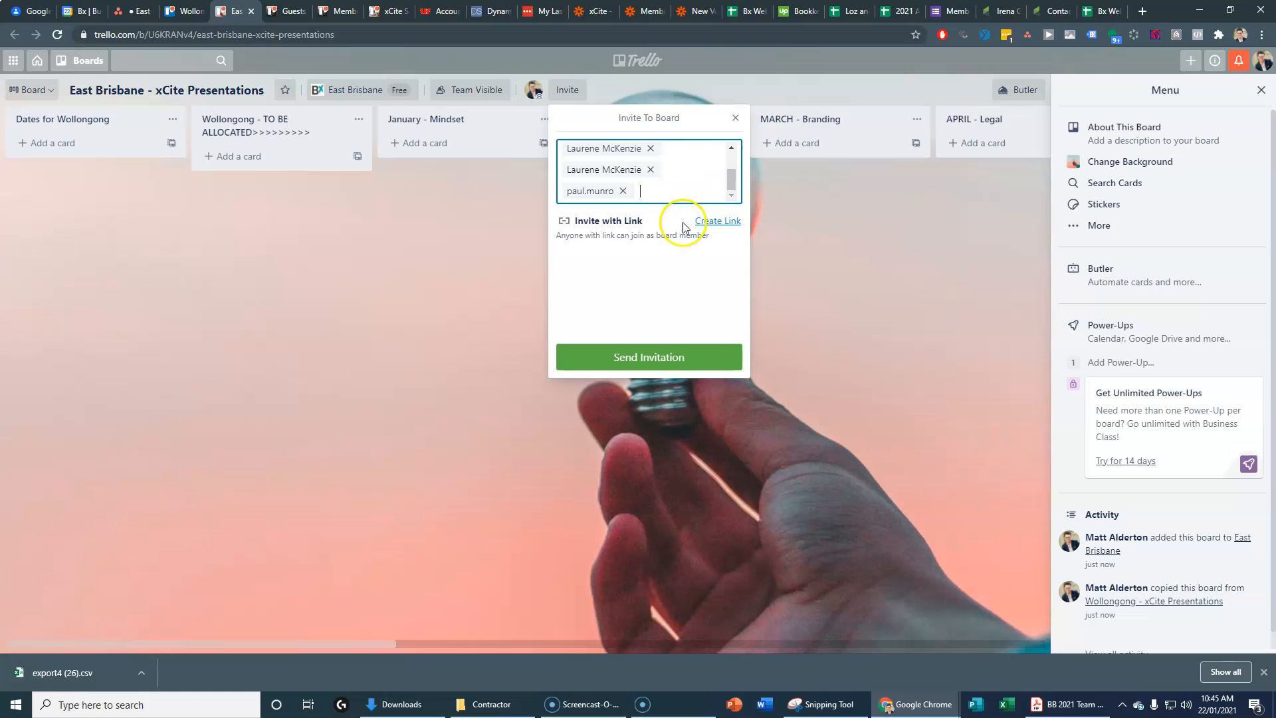
{"action": "left_click", "coordinate": [649, 359]}
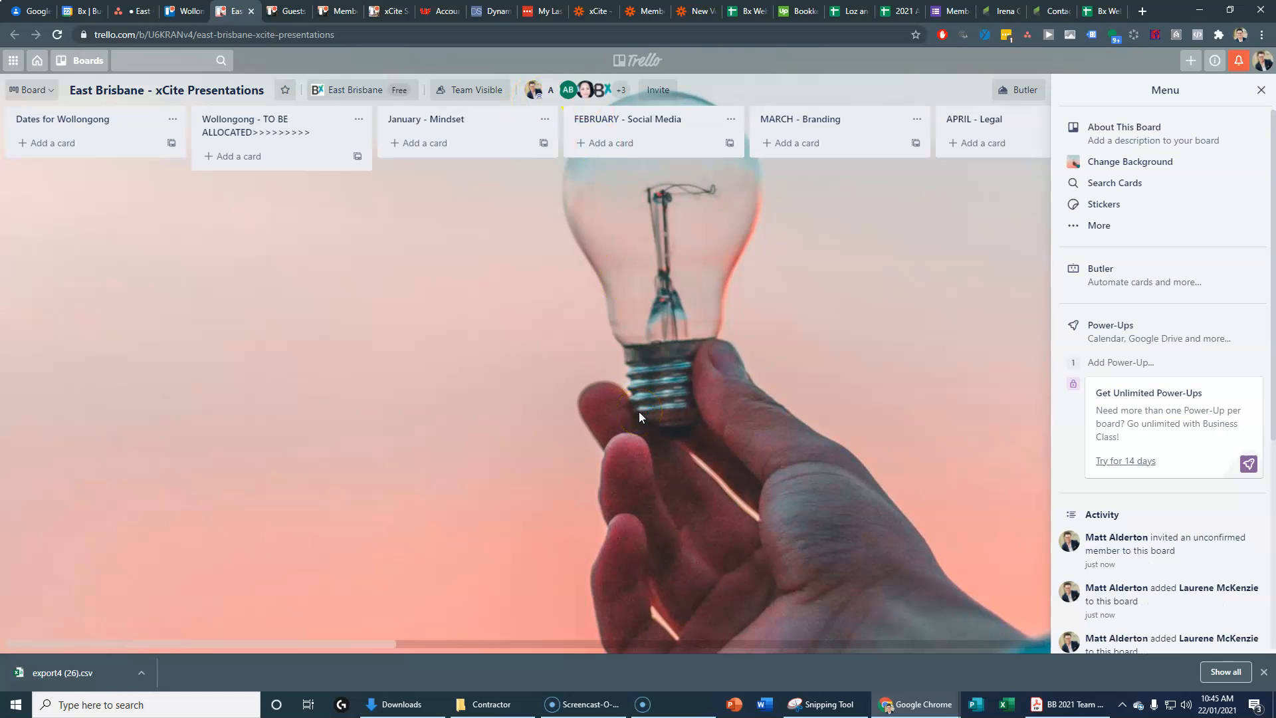
Step: Give the four members shown in the board header admin permissions
{"action": "left_click", "coordinate": [550, 99]}
{"action": "left_click", "coordinate": [579, 162]}
{"action": "left_click", "coordinate": [565, 144]}
{"action": "left_click", "coordinate": [569, 93]}
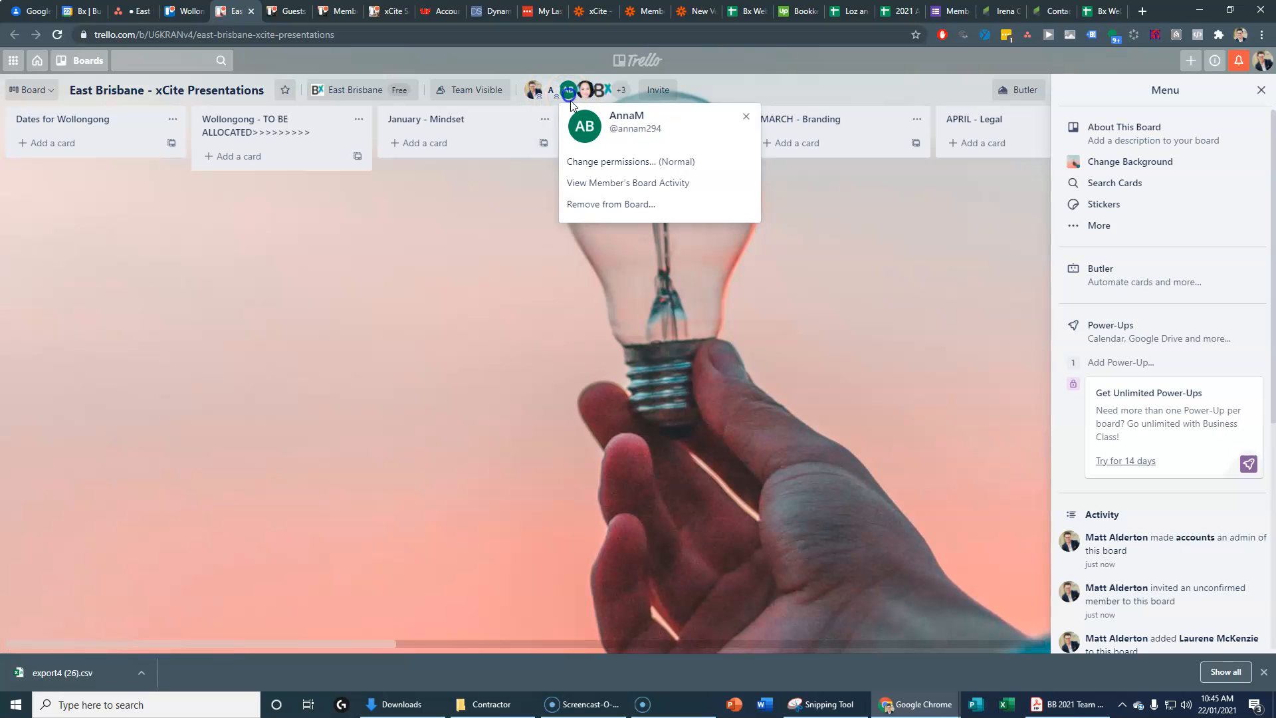
{"action": "left_click", "coordinate": [578, 161]}
{"action": "left_click", "coordinate": [569, 143]}
{"action": "left_click", "coordinate": [584, 89]}
{"action": "left_click", "coordinate": [602, 161]}
{"action": "left_click", "coordinate": [589, 145]}
{"action": "left_click", "coordinate": [601, 90]}
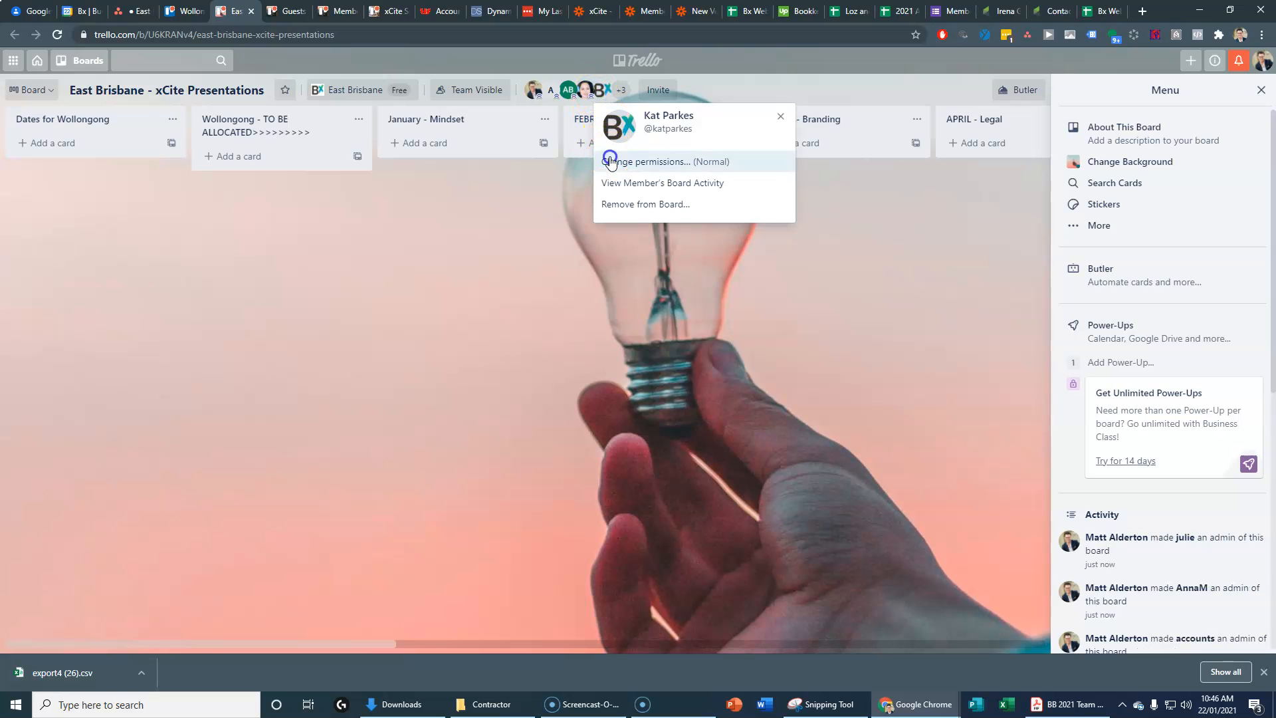
{"action": "left_click", "coordinate": [610, 162]}
{"action": "left_click", "coordinate": [588, 145]}
Step: Make the two remaining members from the full member list admins too
{"action": "left_click", "coordinate": [621, 89]}
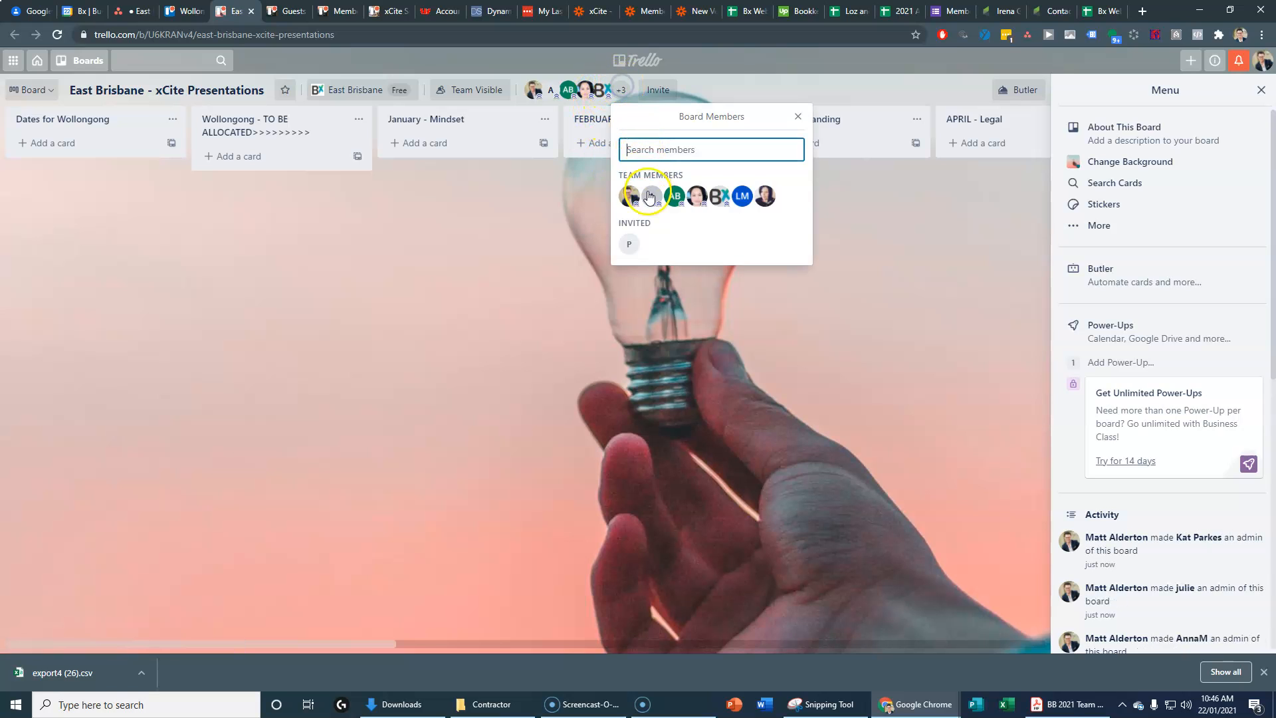
{"action": "left_click", "coordinate": [730, 198]}
{"action": "left_click", "coordinate": [692, 167]}
{"action": "left_click", "coordinate": [652, 155]}
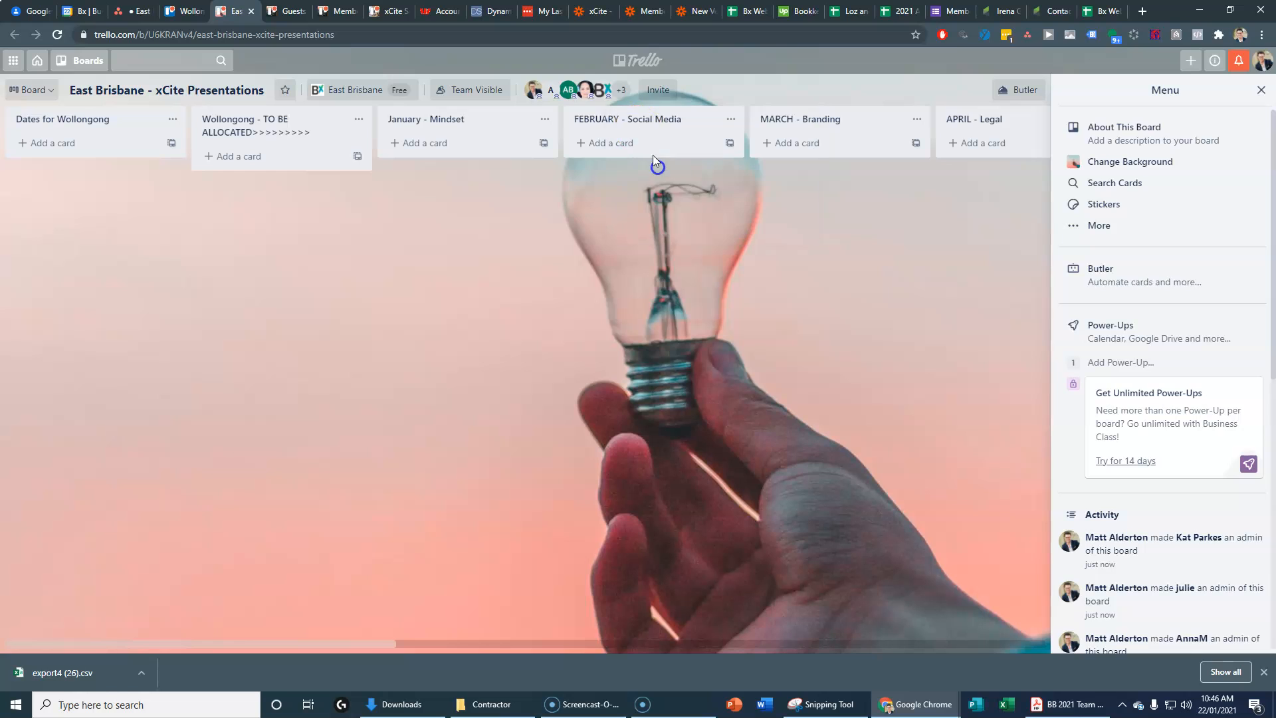
{"action": "left_click", "coordinate": [630, 90]}
{"action": "left_click", "coordinate": [758, 198]}
{"action": "left_click", "coordinate": [698, 195]}
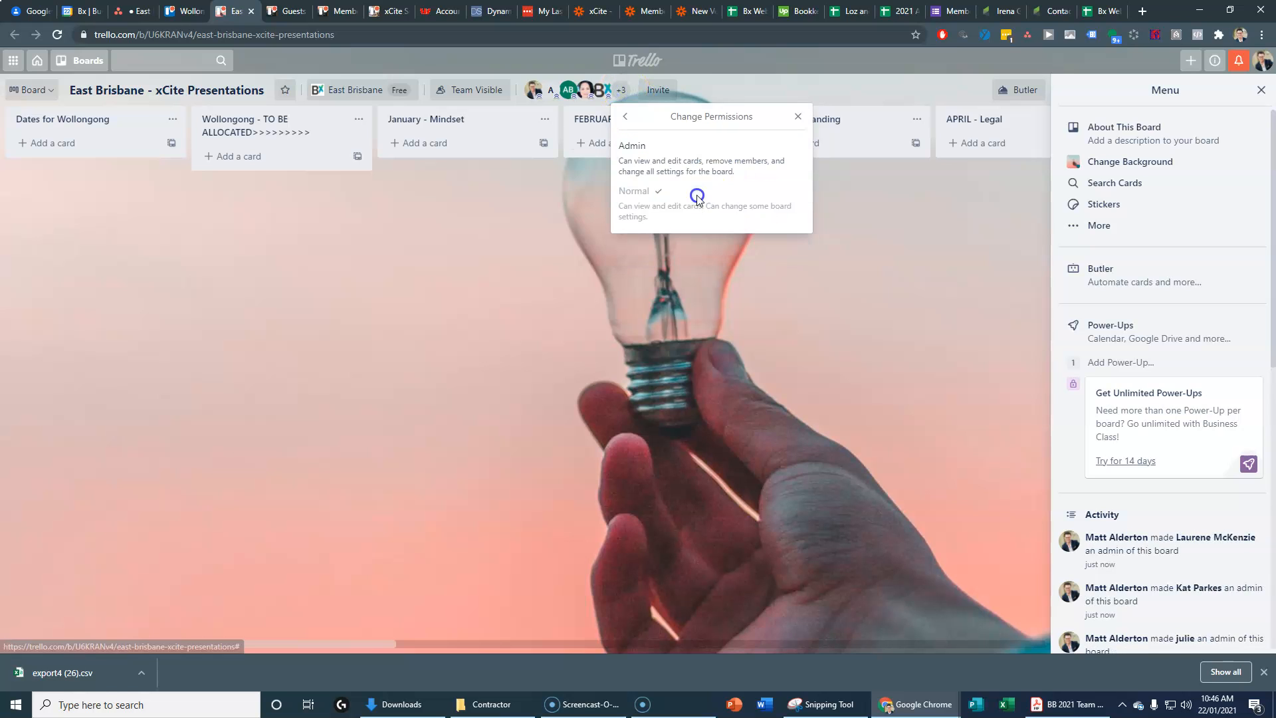
{"action": "left_click", "coordinate": [672, 164]}
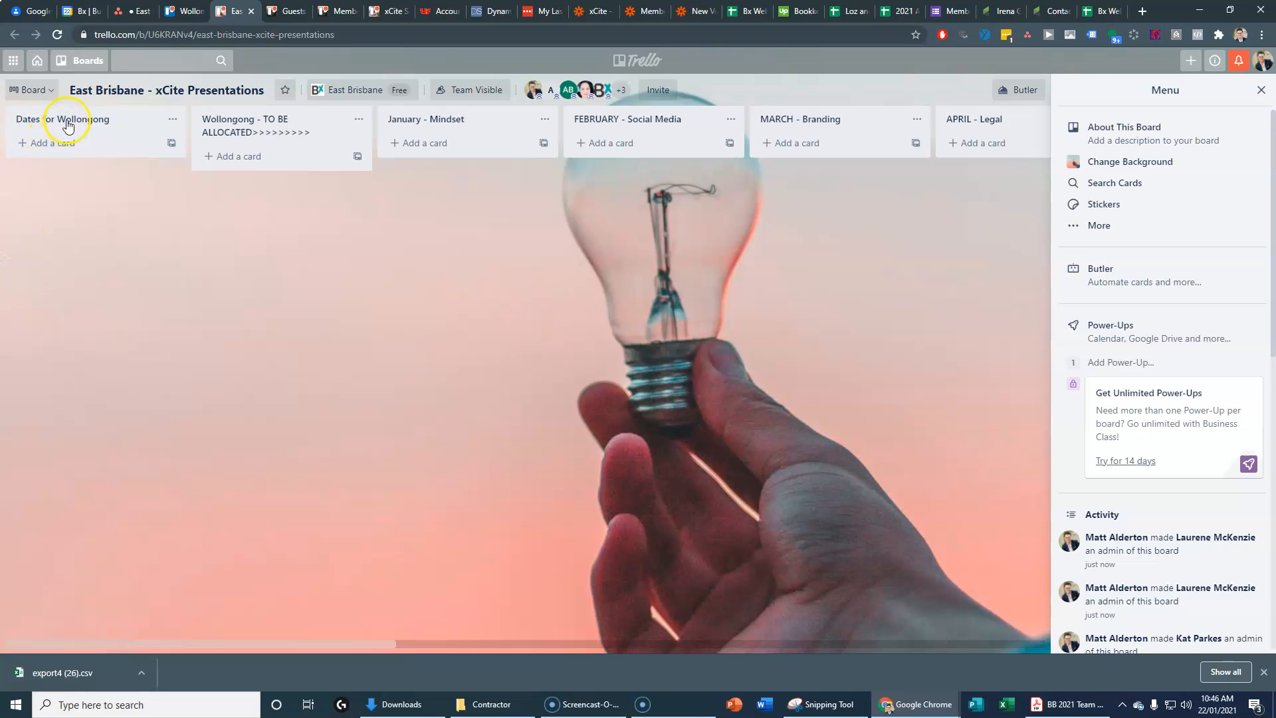
Step: Edit the board title and rename the first list to Dates for East Brisbane
{"action": "left_click", "coordinate": [136, 90]}
{"action": "left_click", "coordinate": [125, 90]}
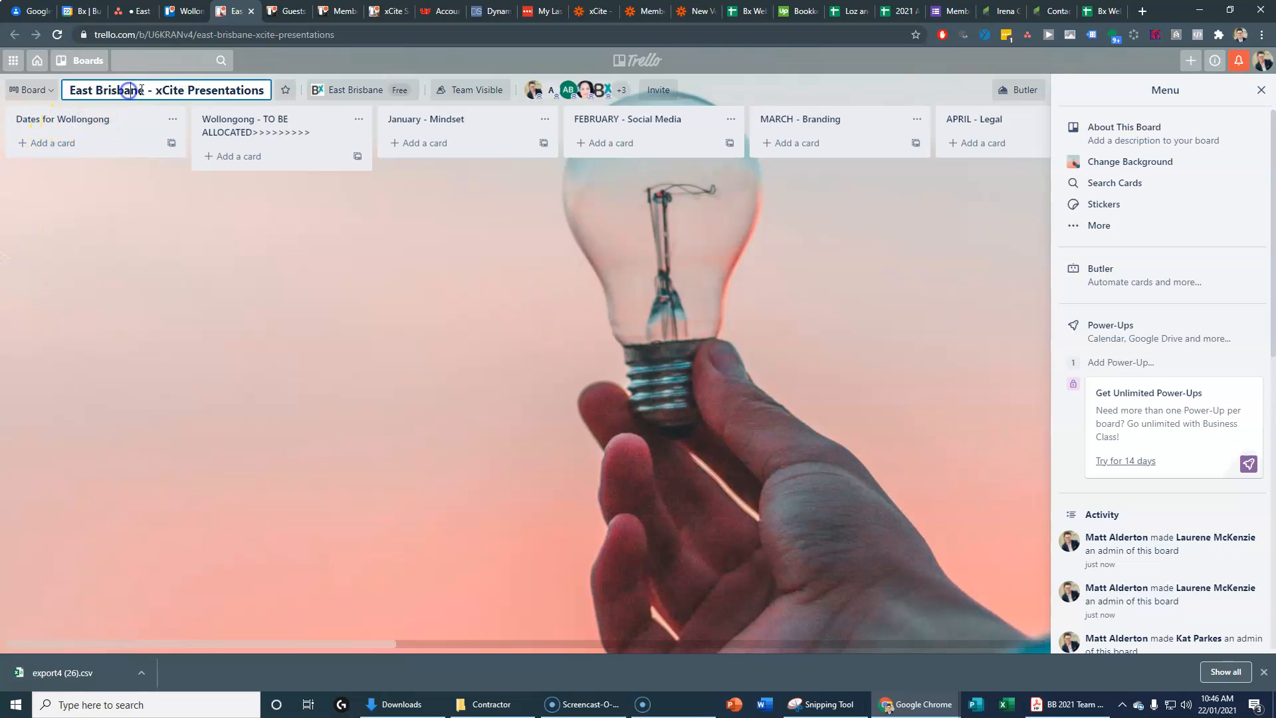
{"action": "left_click", "coordinate": [125, 252]}
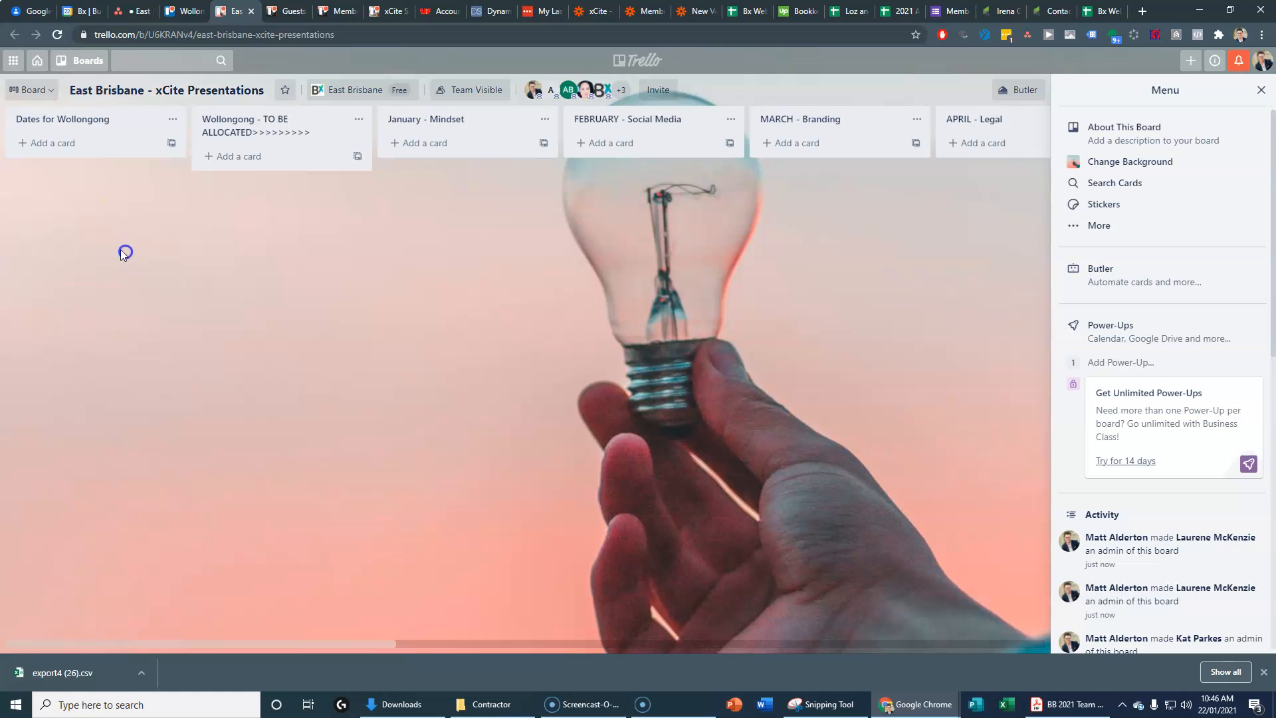
{"action": "left_click", "coordinate": [93, 119]}
{"action": "left_click", "coordinate": [90, 120]}
{"action": "type", "text": "East Brisbane"}
Step: Rename the second list to East Brisbane - TO BE ALLOCATED, then open a new browser tab
{"action": "left_click", "coordinate": [232, 120]}
{"action": "left_click", "coordinate": [234, 119]}
{"action": "double_click", "coordinate": [234, 120]}
{"action": "type", "text": "East Brisbane"}
{"action": "left_click", "coordinate": [282, 208]}
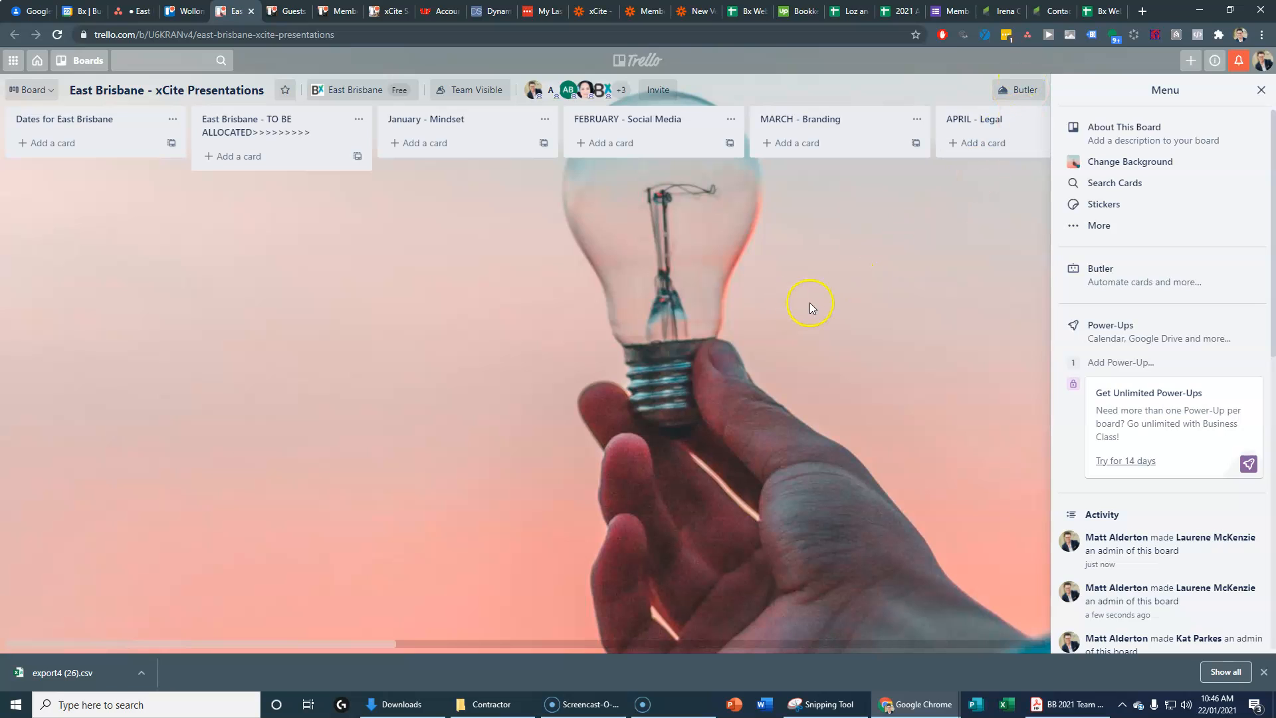
{"action": "left_click", "coordinate": [1143, 11]}
Step: Open Member xCites - QLD from the xCites bookmarks, scan its city tabs, then return to Asana
{"action": "left_click", "coordinate": [782, 56]}
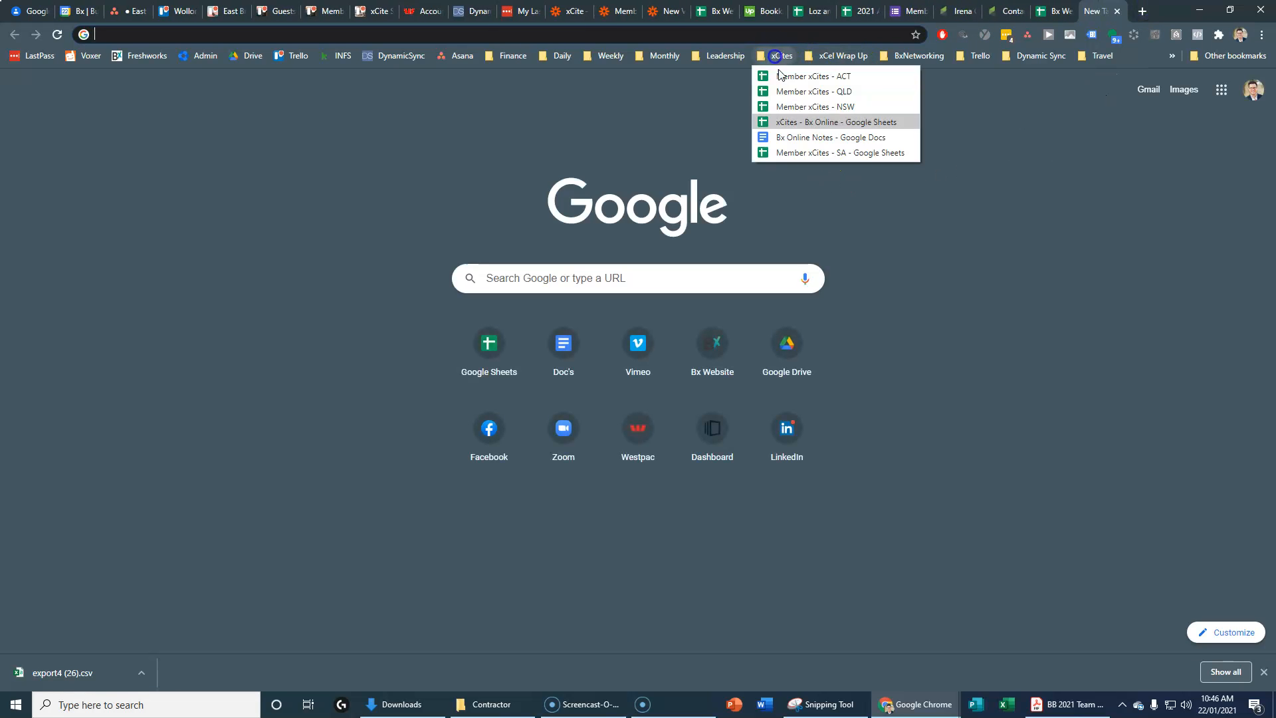
{"action": "left_click", "coordinate": [835, 93]}
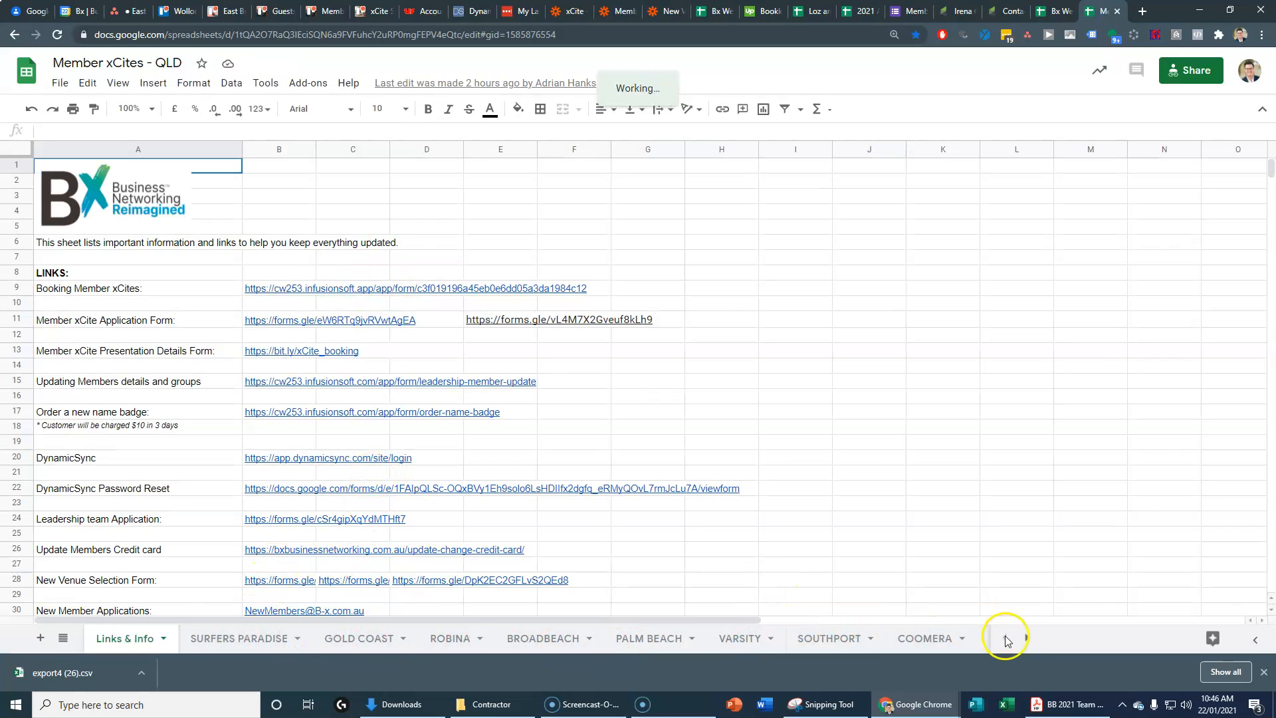
{"action": "left_click", "coordinate": [1027, 638]}
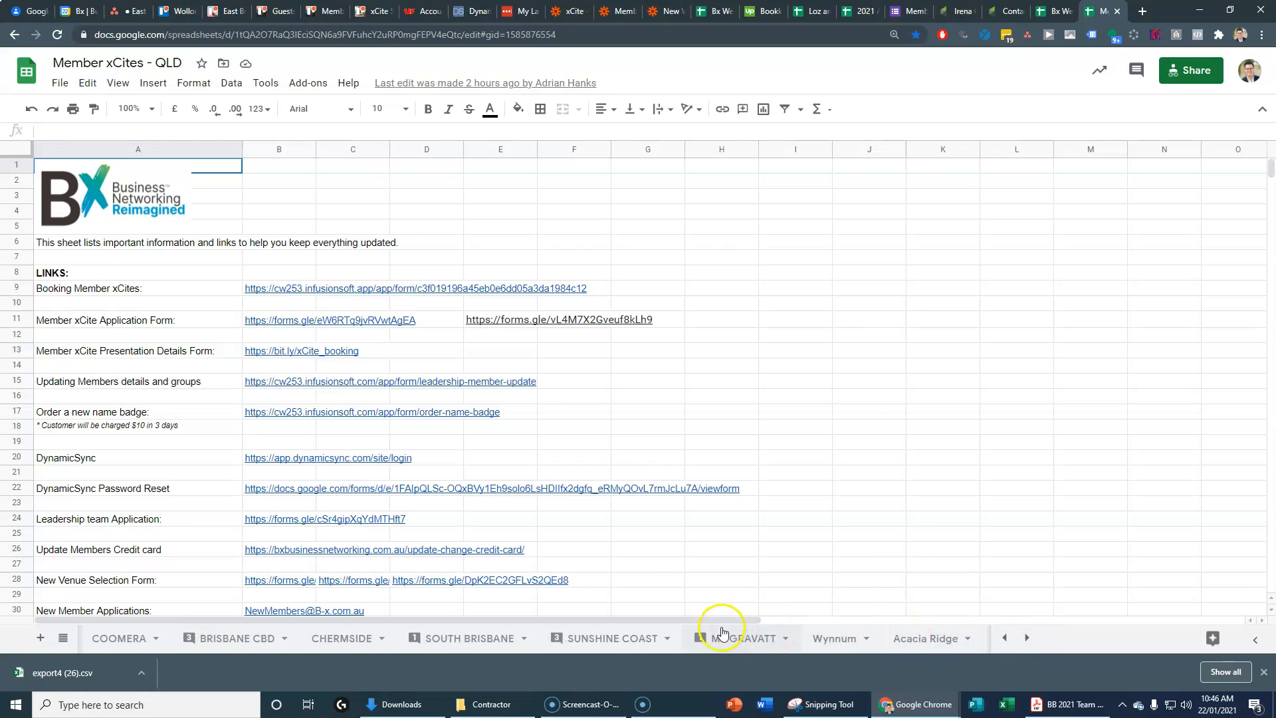
{"action": "left_click", "coordinate": [1026, 638]}
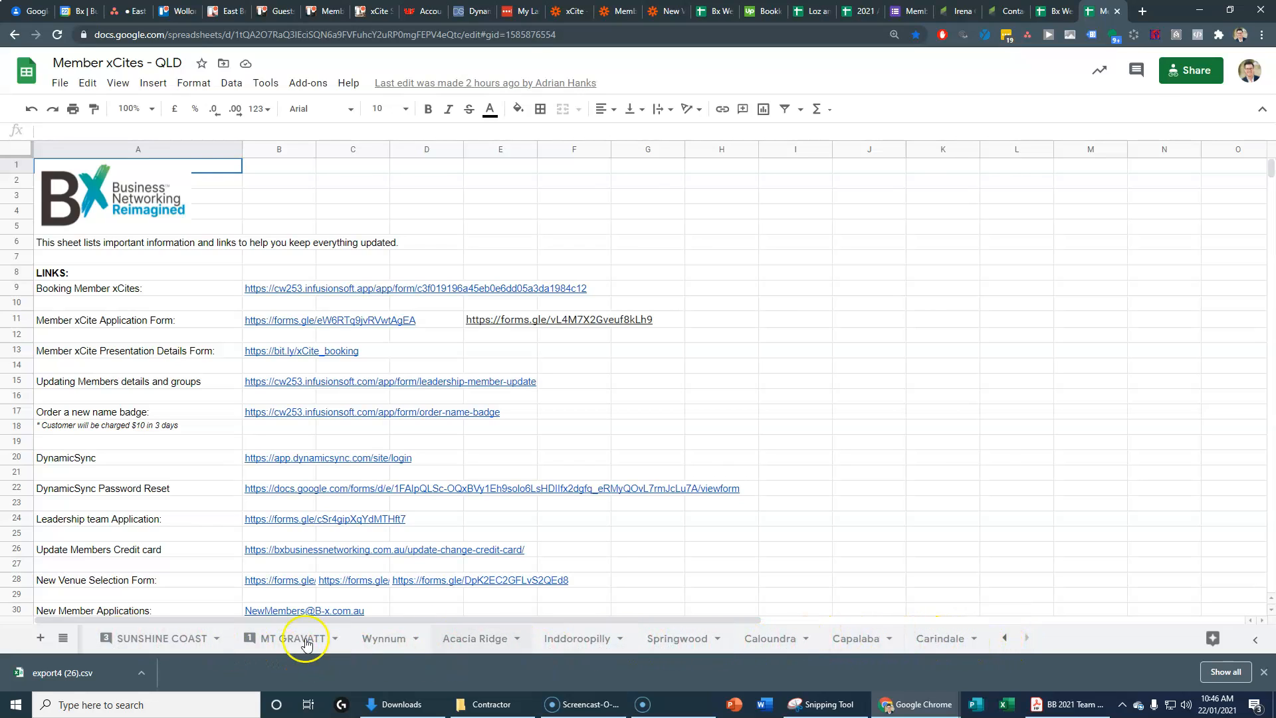
{"action": "left_click", "coordinate": [1004, 638]}
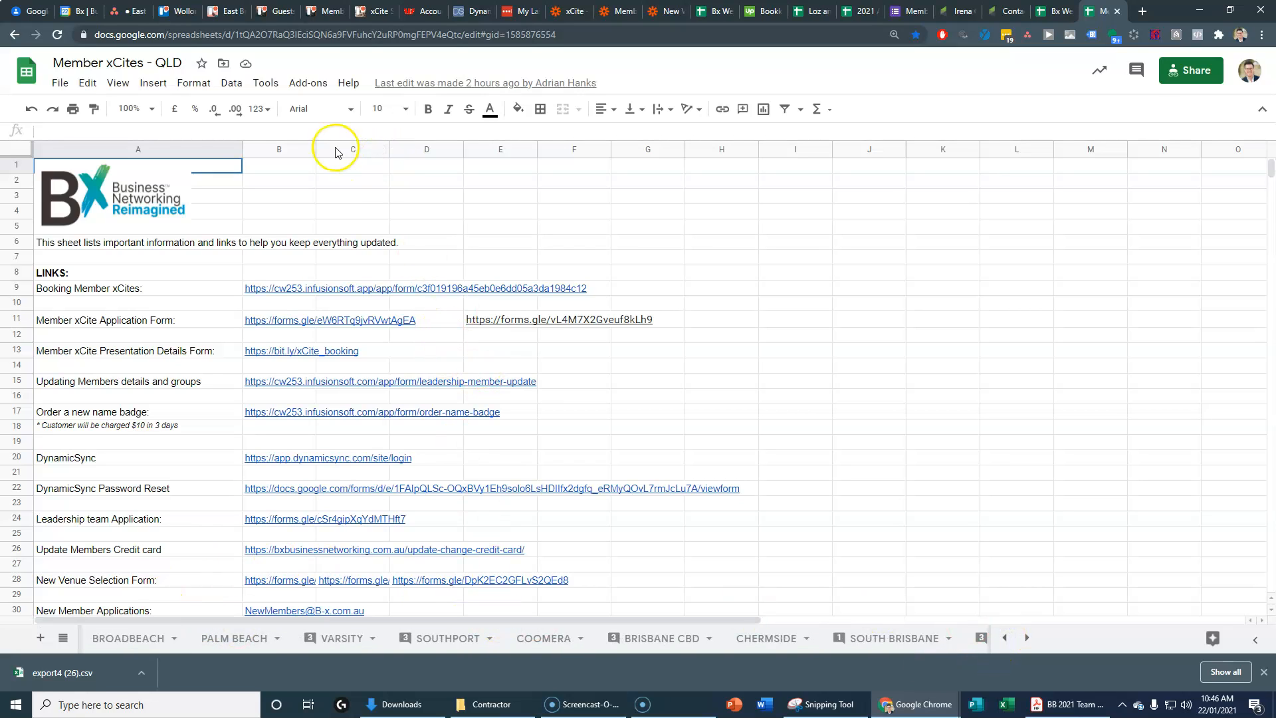
{"action": "left_click", "coordinate": [117, 12]}
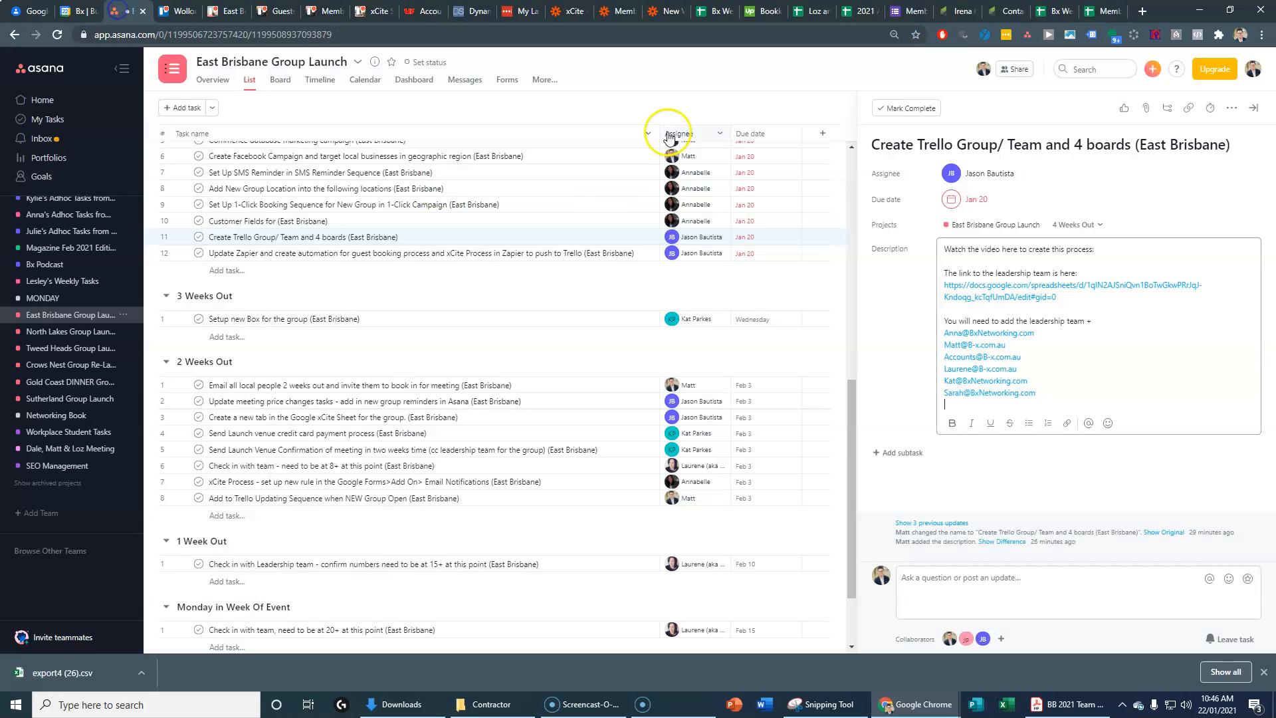
{"action": "scroll", "coordinate": [499, 436], "scroll_direction": "down", "scroll_amount": 3}
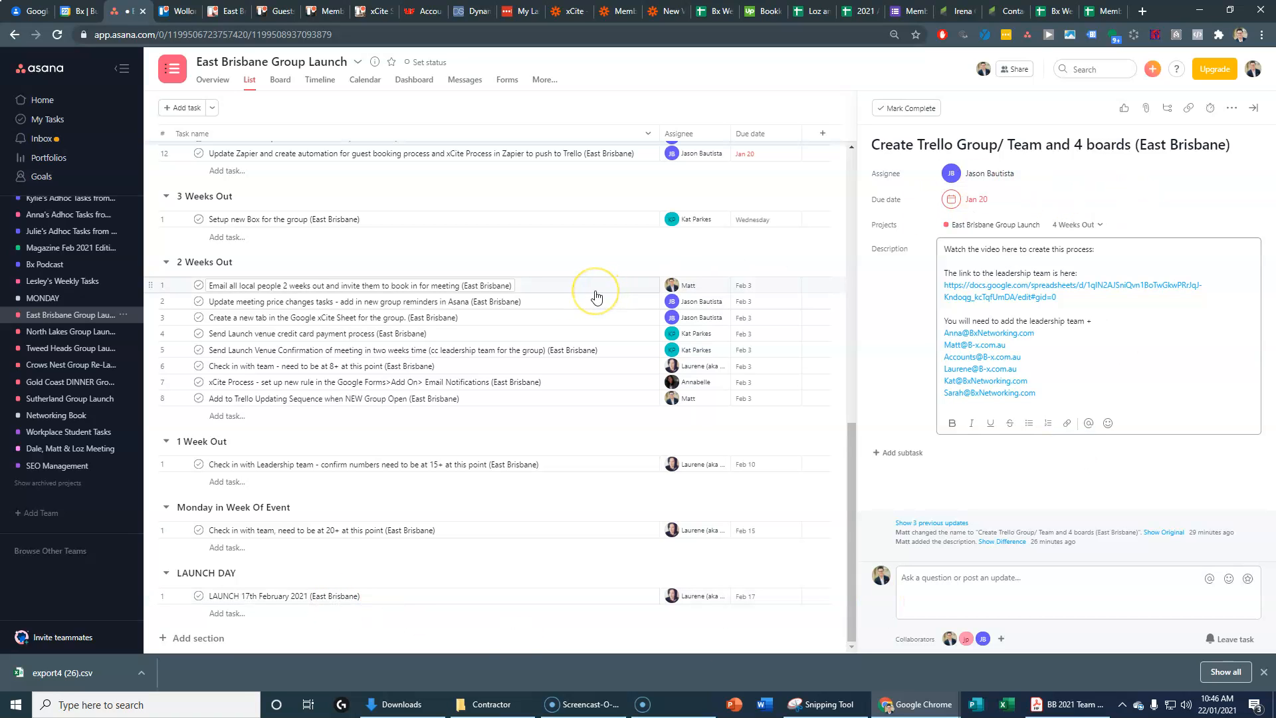
Step: Check East Brisbane's Wed 17 Feb launch in the 2021 Annual Calendar, then go to Google Calendar
{"action": "left_click", "coordinate": [862, 12]}
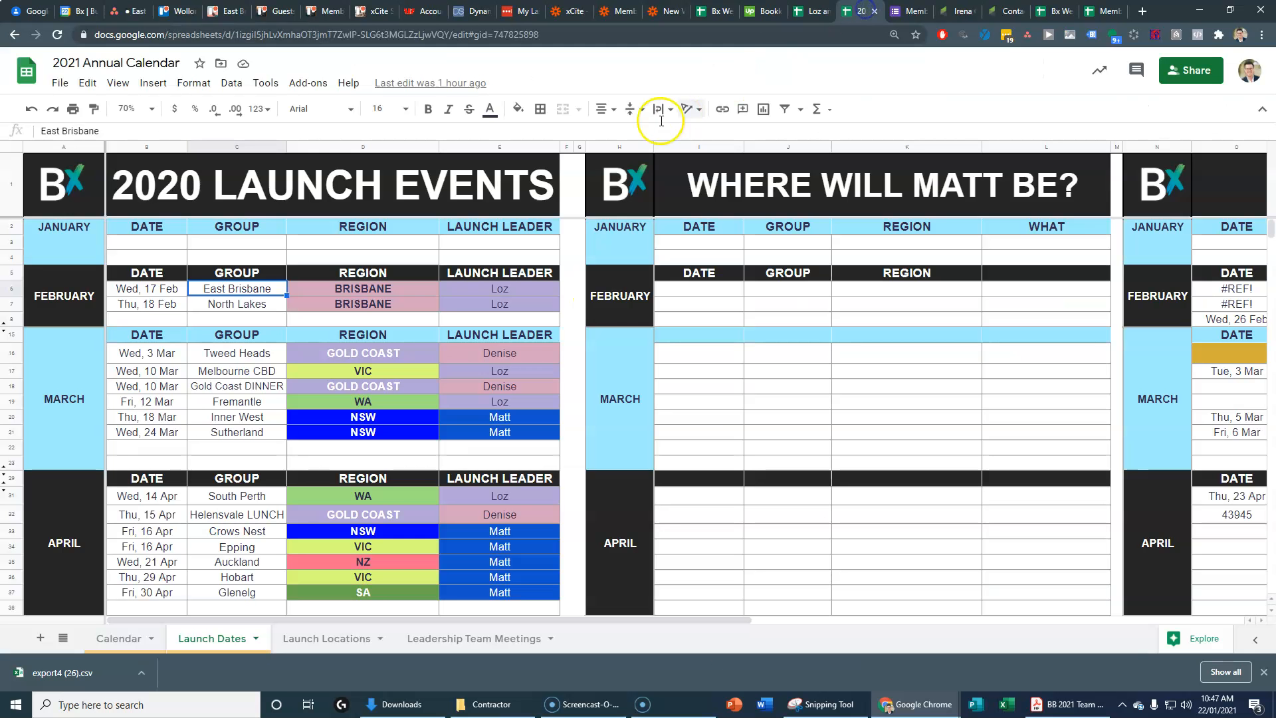
{"action": "left_click_drag", "start_coordinate": [143, 289], "coordinate": [214, 289]}
{"action": "left_click", "coordinate": [140, 293]}
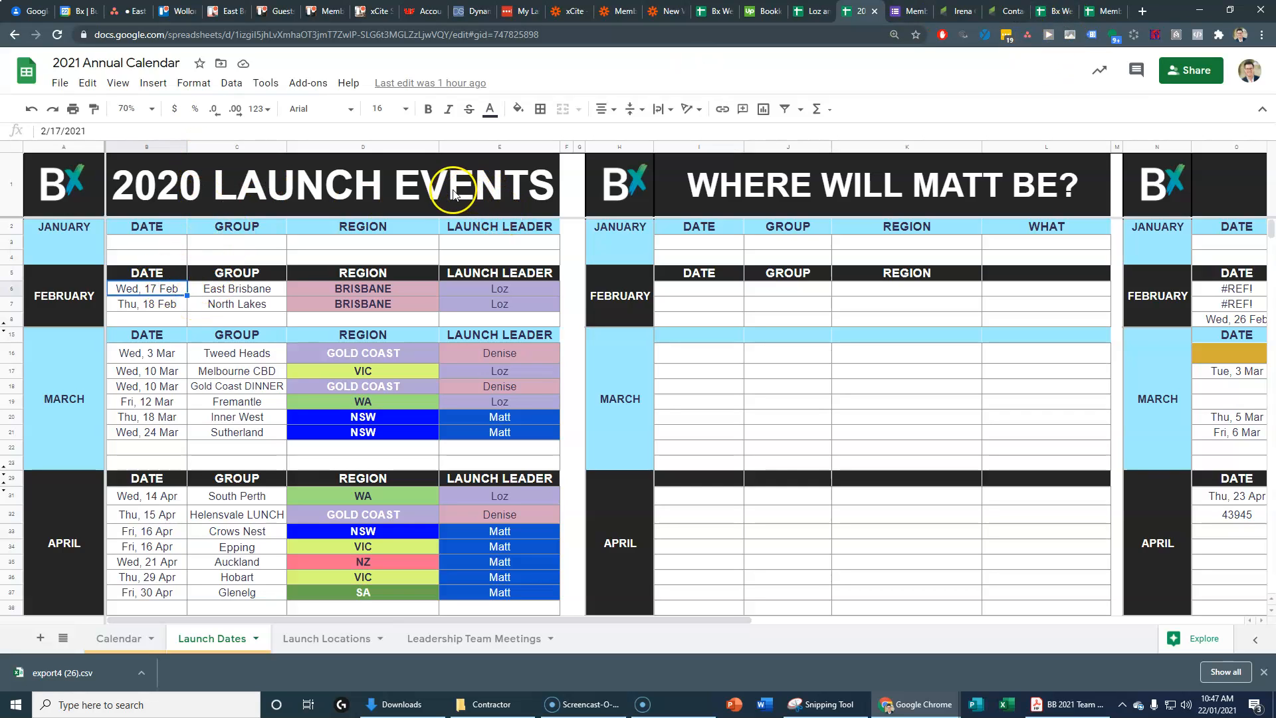
{"action": "left_click", "coordinate": [86, 11]}
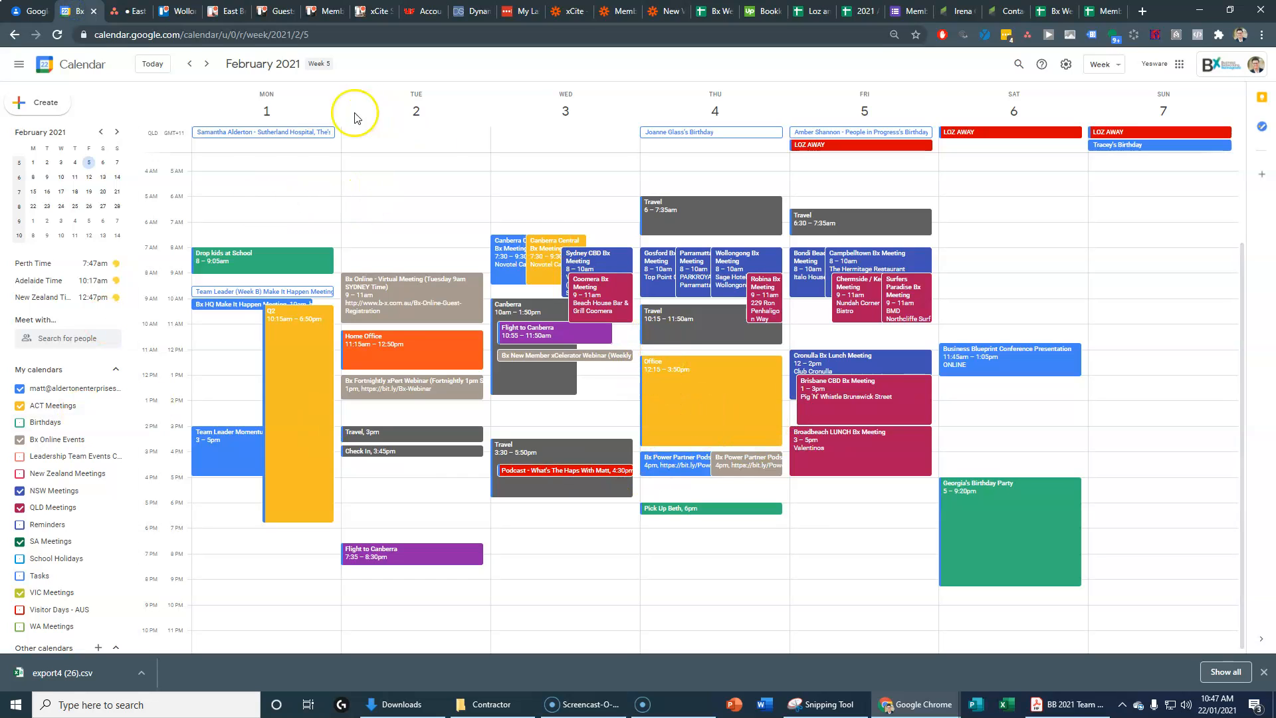
Step: Jump Google Calendar to the week of 17 February 2021 using the mini calendar
{"action": "left_click", "coordinate": [61, 191]}
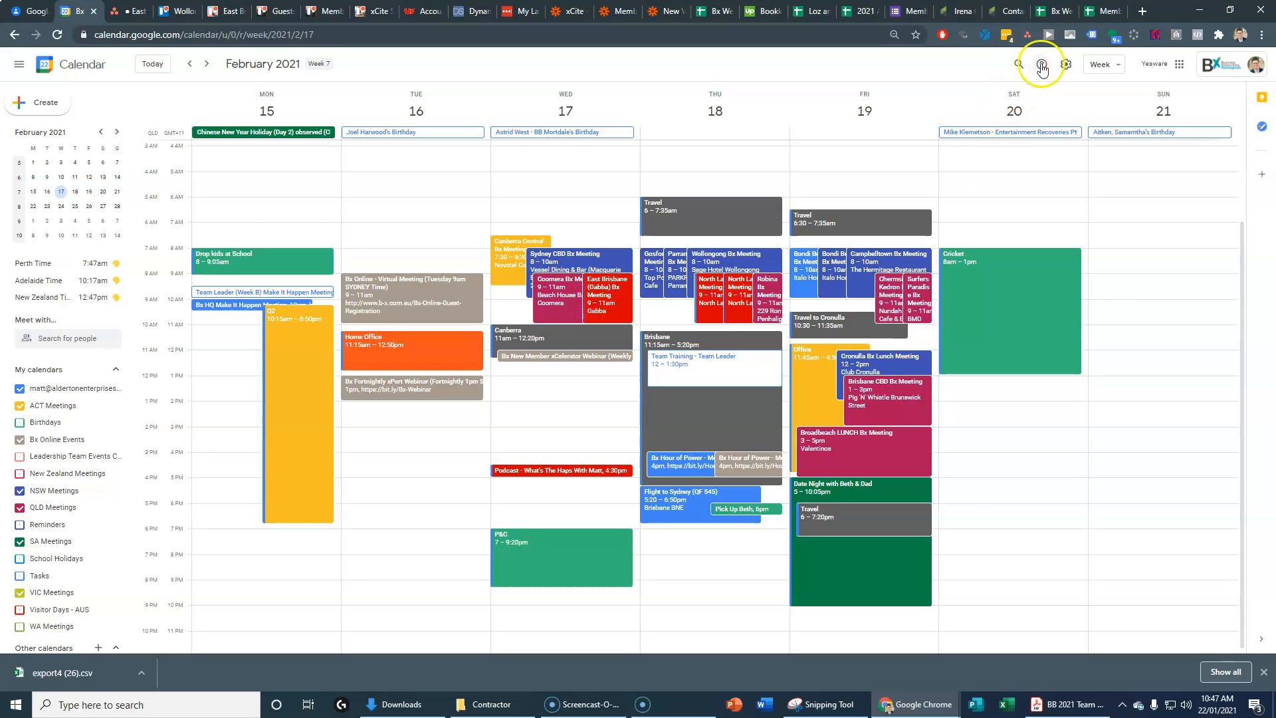
Step: Open the COOMERA sheet of Member xCites - QLD and zoom it to 80%
{"action": "left_click", "coordinate": [1100, 12]}
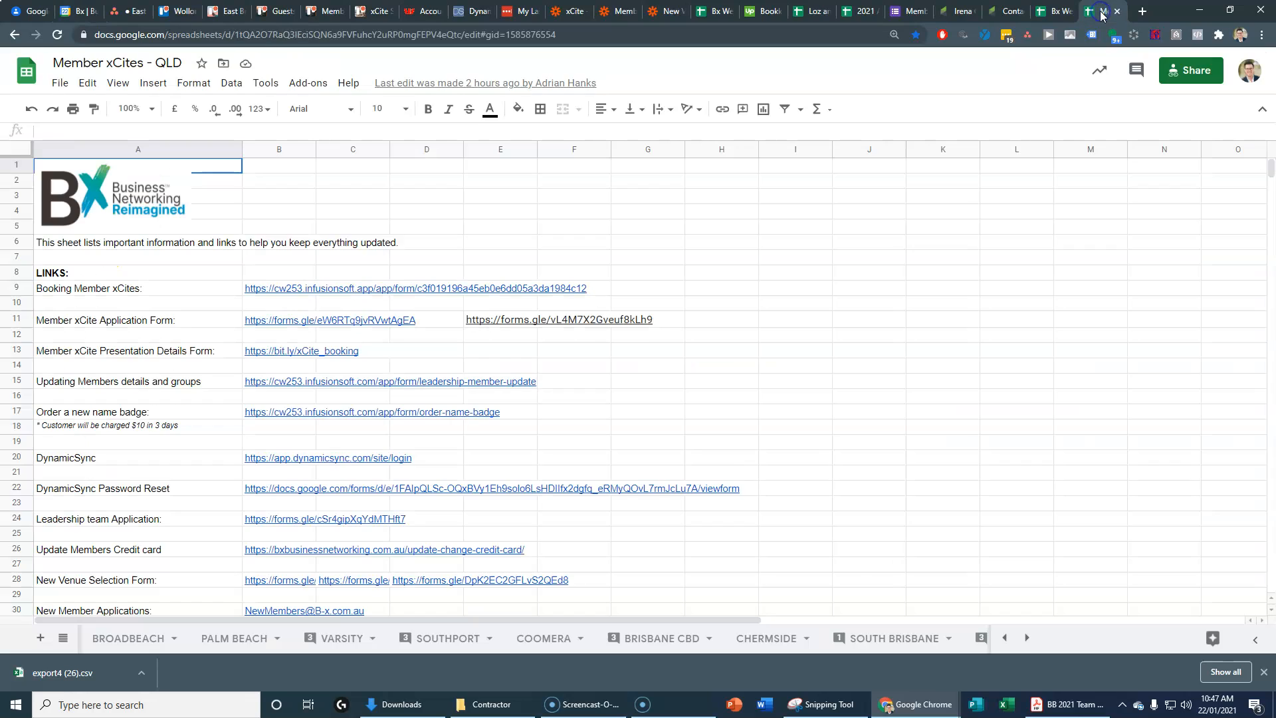
{"action": "left_click", "coordinate": [1003, 638]}
{"action": "left_click", "coordinate": [1004, 638]}
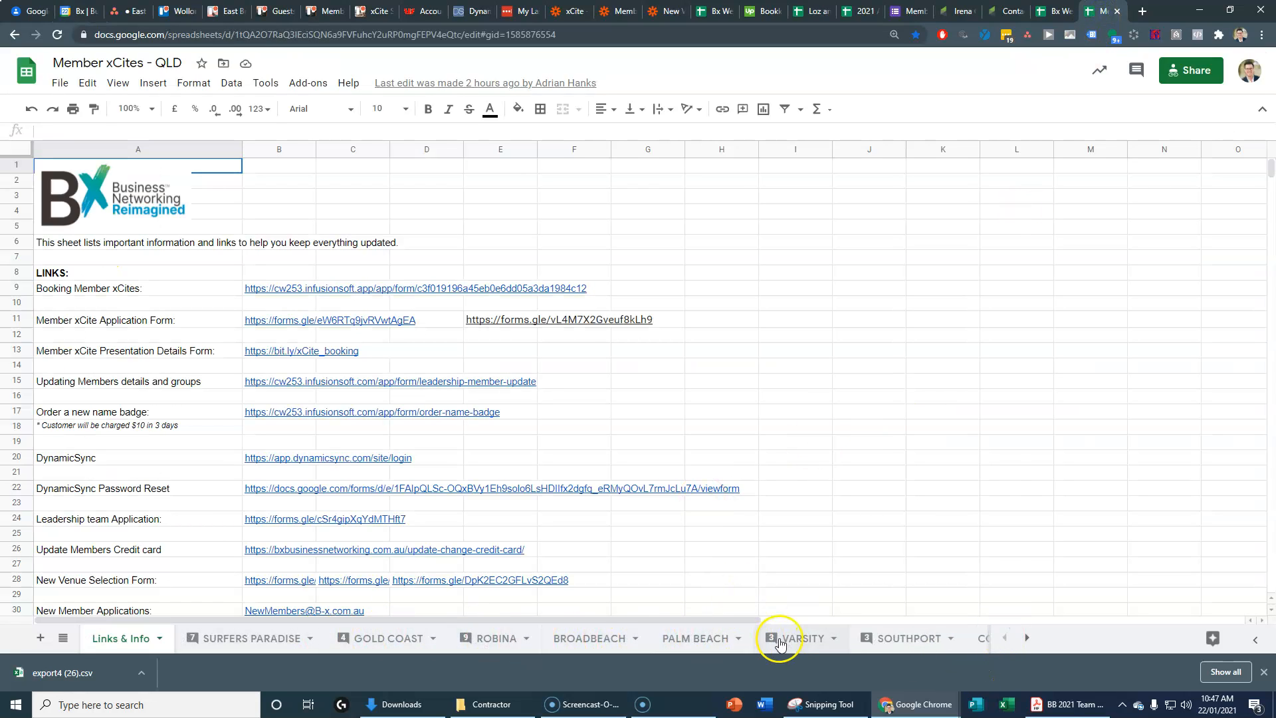
{"action": "left_click", "coordinate": [981, 639]}
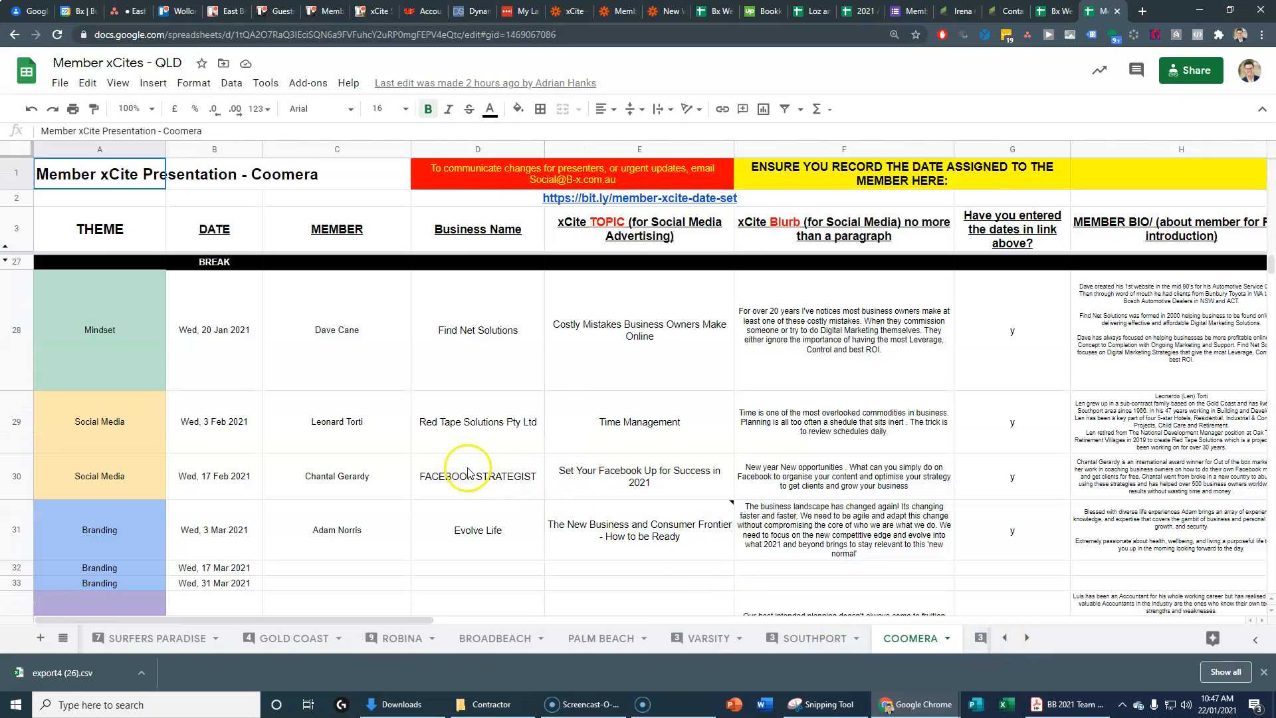
{"action": "left_click", "coordinate": [128, 113]}
{"action": "type", "text": "80"}
{"action": "key", "text": "Return"}
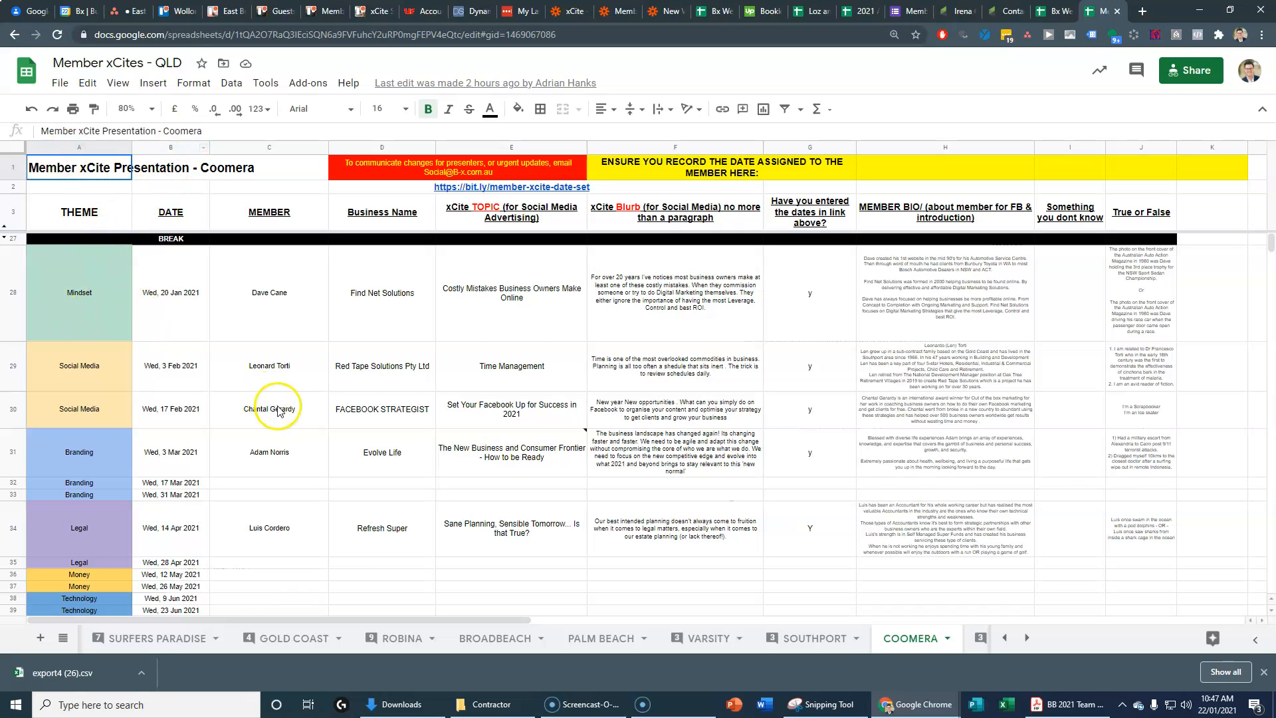
{"action": "scroll", "coordinate": [221, 484], "scroll_direction": "down", "scroll_amount": 2}
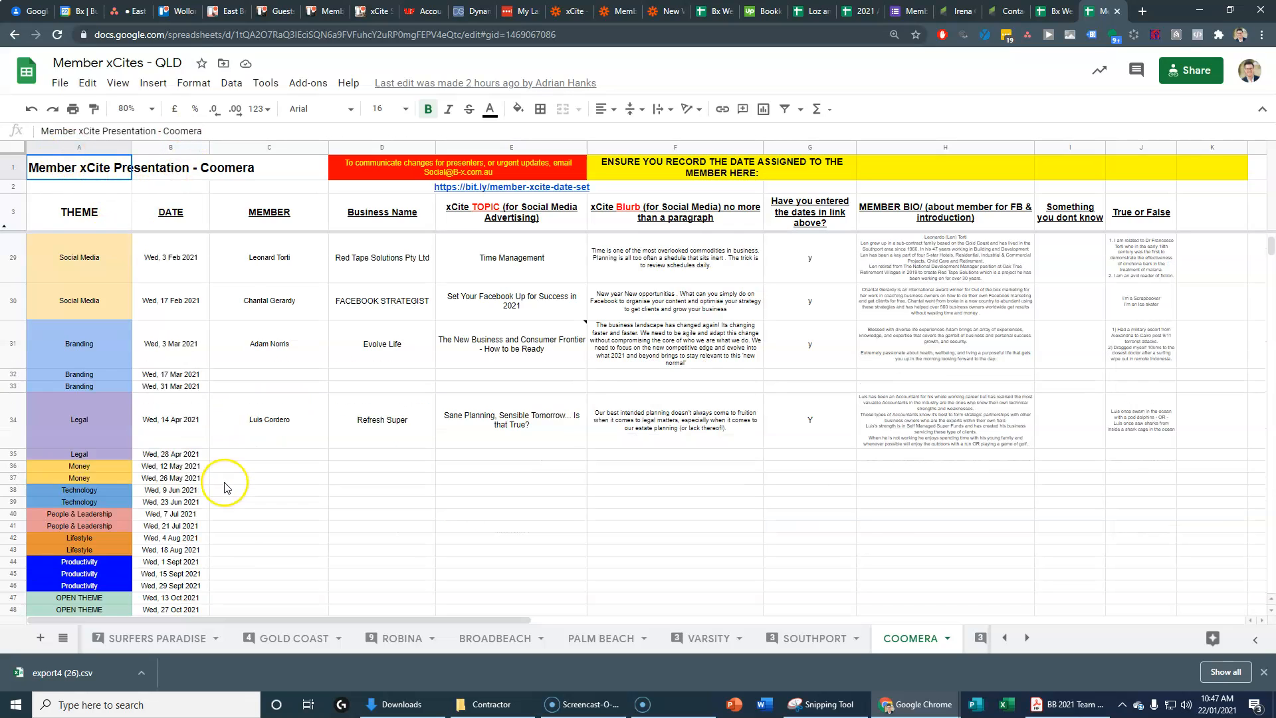
{"action": "scroll", "coordinate": [224, 487], "scroll_direction": "down", "scroll_amount": 2}
{"action": "scroll", "coordinate": [250, 371], "scroll_direction": "up", "scroll_amount": 1}
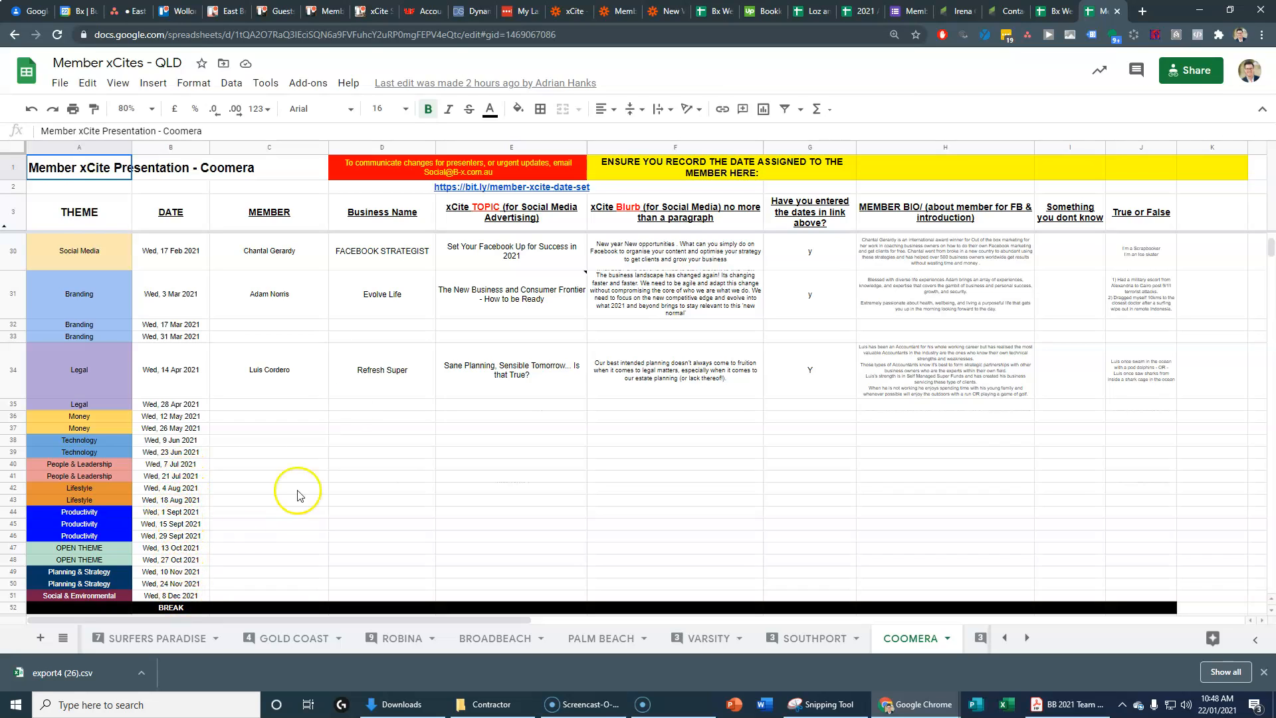
Step: Select A30:B30, move the spreadsheet into its own window, and return to the Trello board
{"action": "left_click_drag", "start_coordinate": [103, 259], "coordinate": [153, 257]}
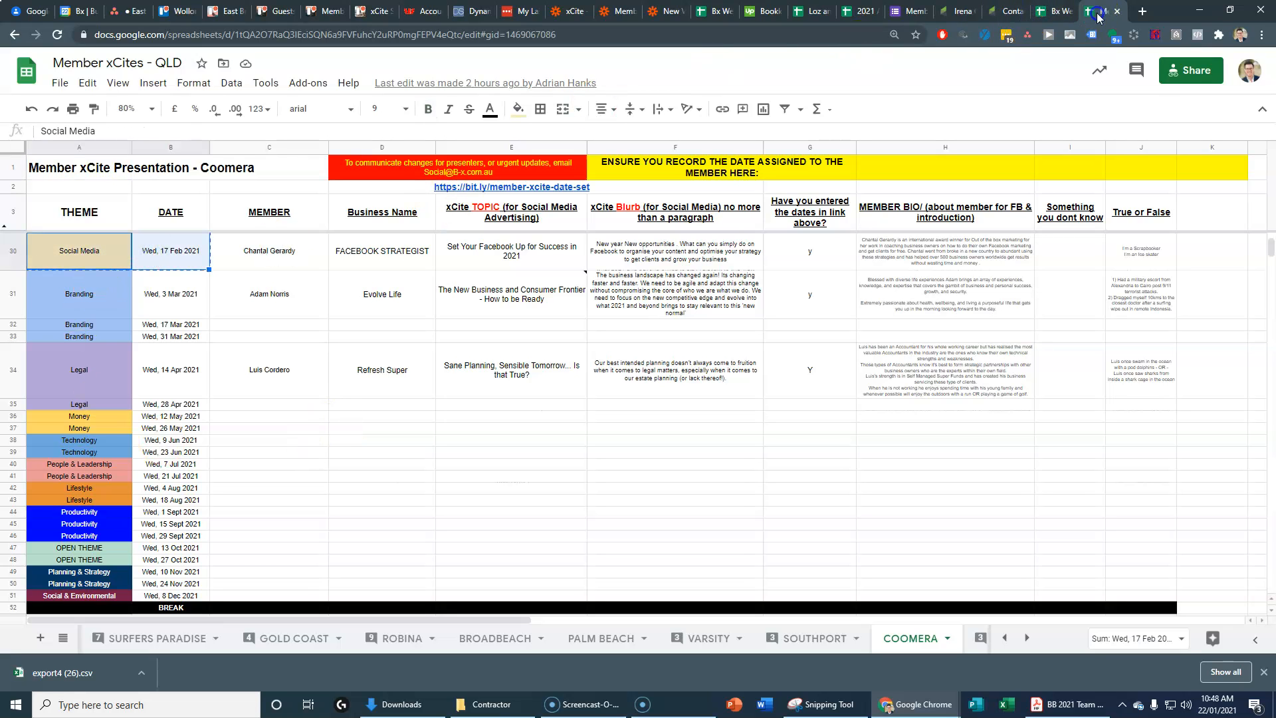
{"action": "left_click_drag", "start_coordinate": [1098, 14], "coordinate": [1104, 50]}
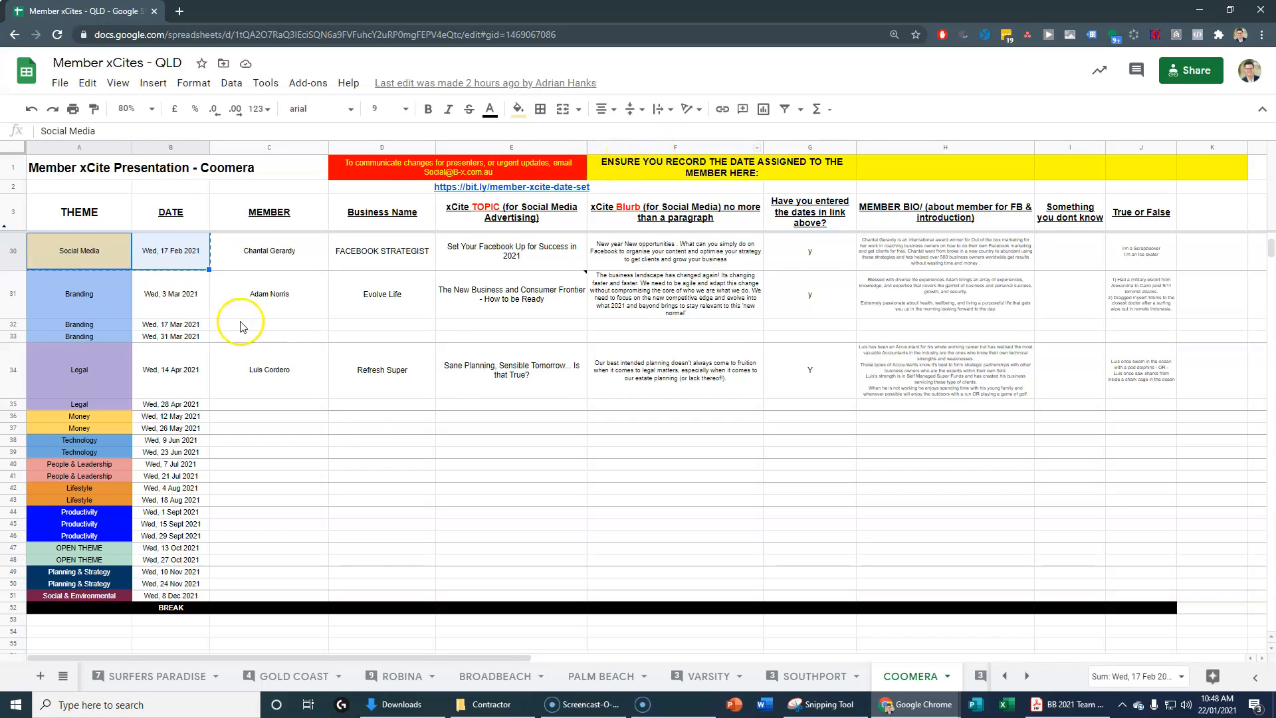
{"action": "key", "text": "alt+Tab"}
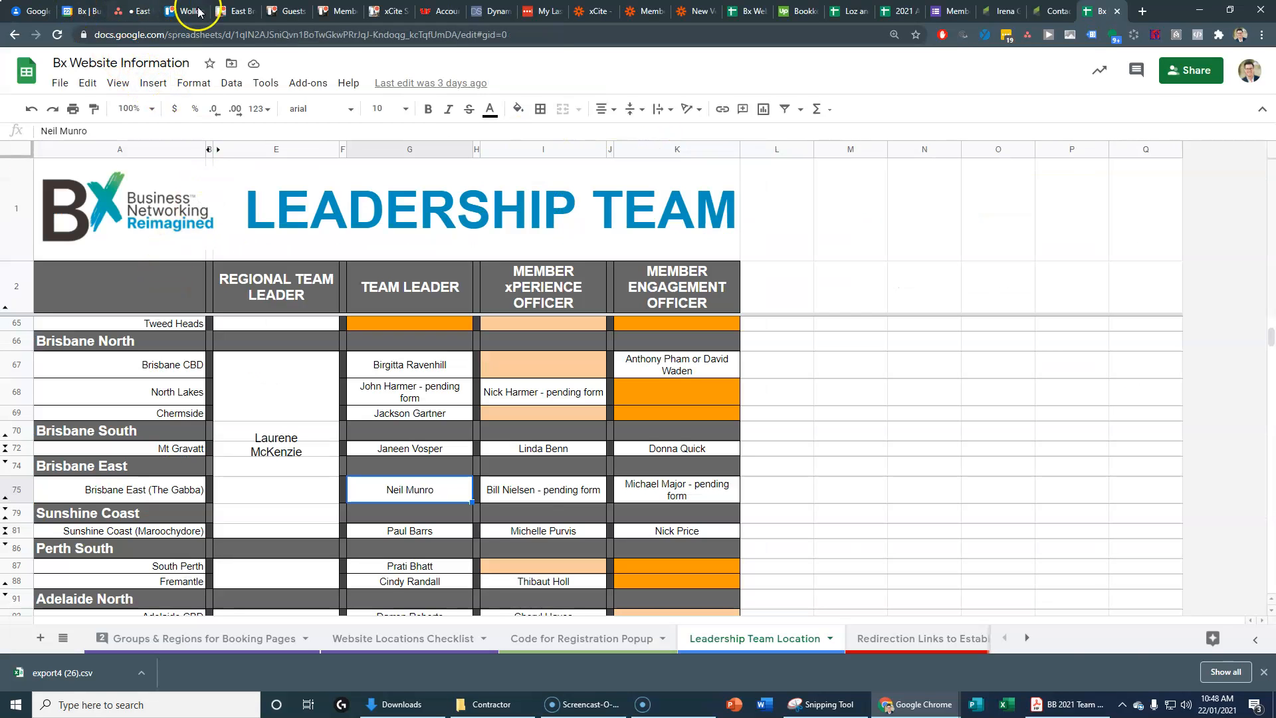
{"action": "left_click", "coordinate": [233, 12]}
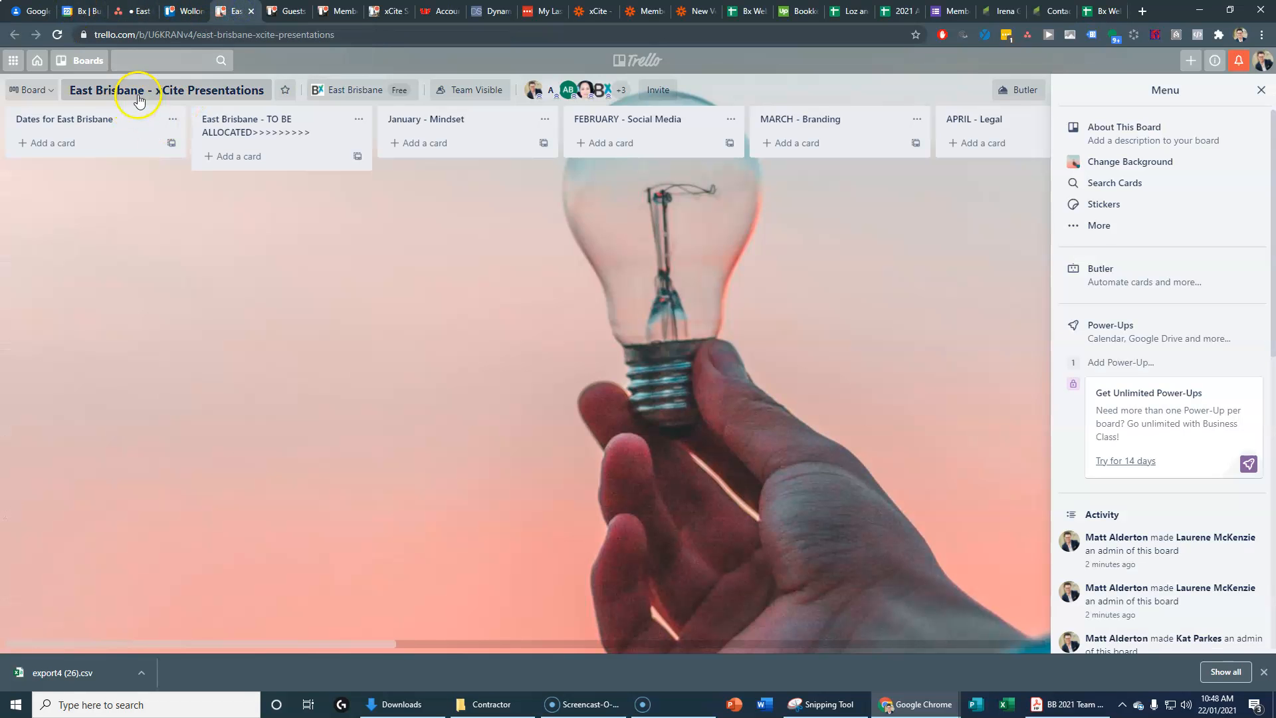
Step: Add cards for Social Media 17 Feb, Branding 3 Mar and Branding 17 Mar
{"action": "left_click", "coordinate": [43, 141]}
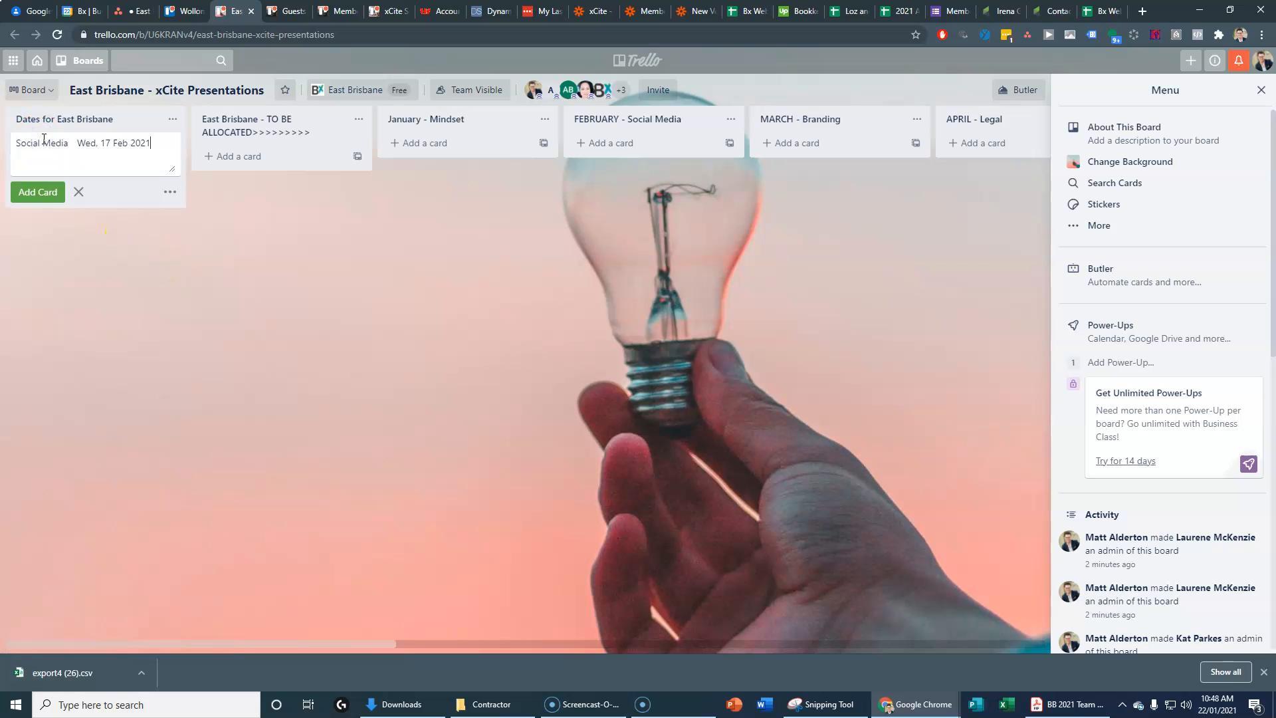
{"action": "key", "text": "Return"}
{"action": "key", "text": "alt+Tab"}
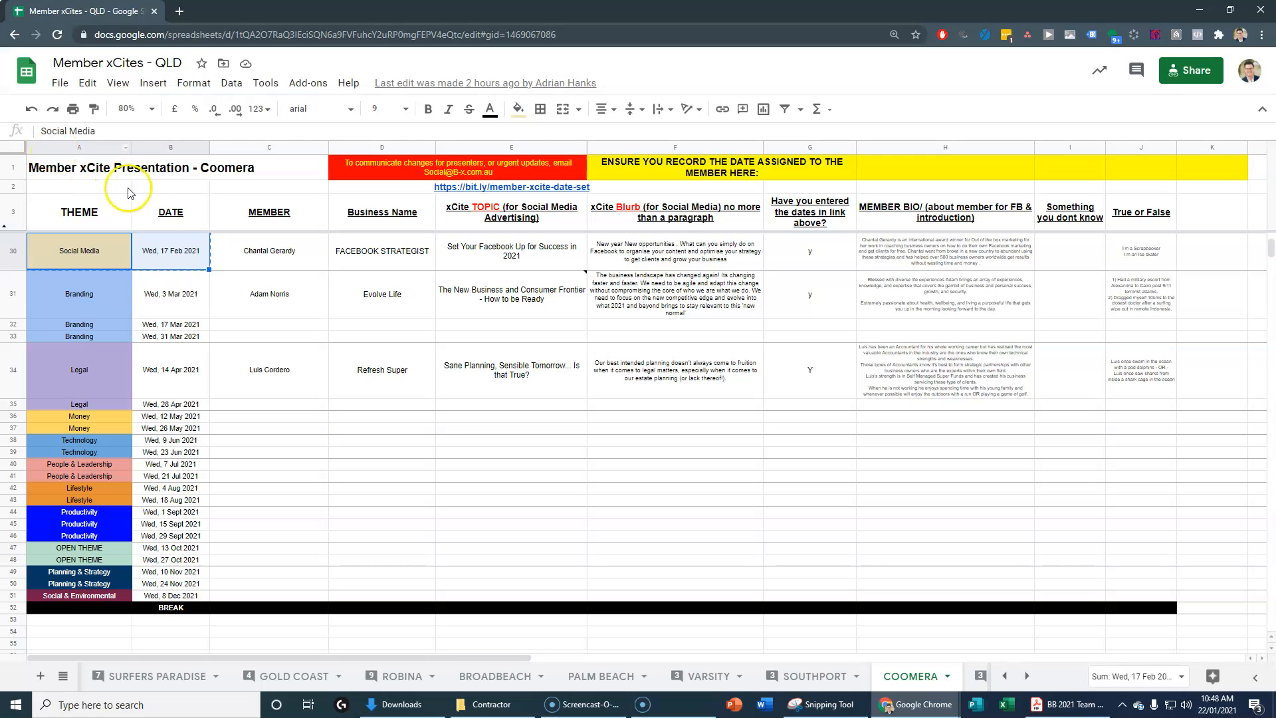
{"action": "left_click_drag", "start_coordinate": [86, 294], "coordinate": [147, 292]}
{"action": "key", "text": "ctrl+c"}
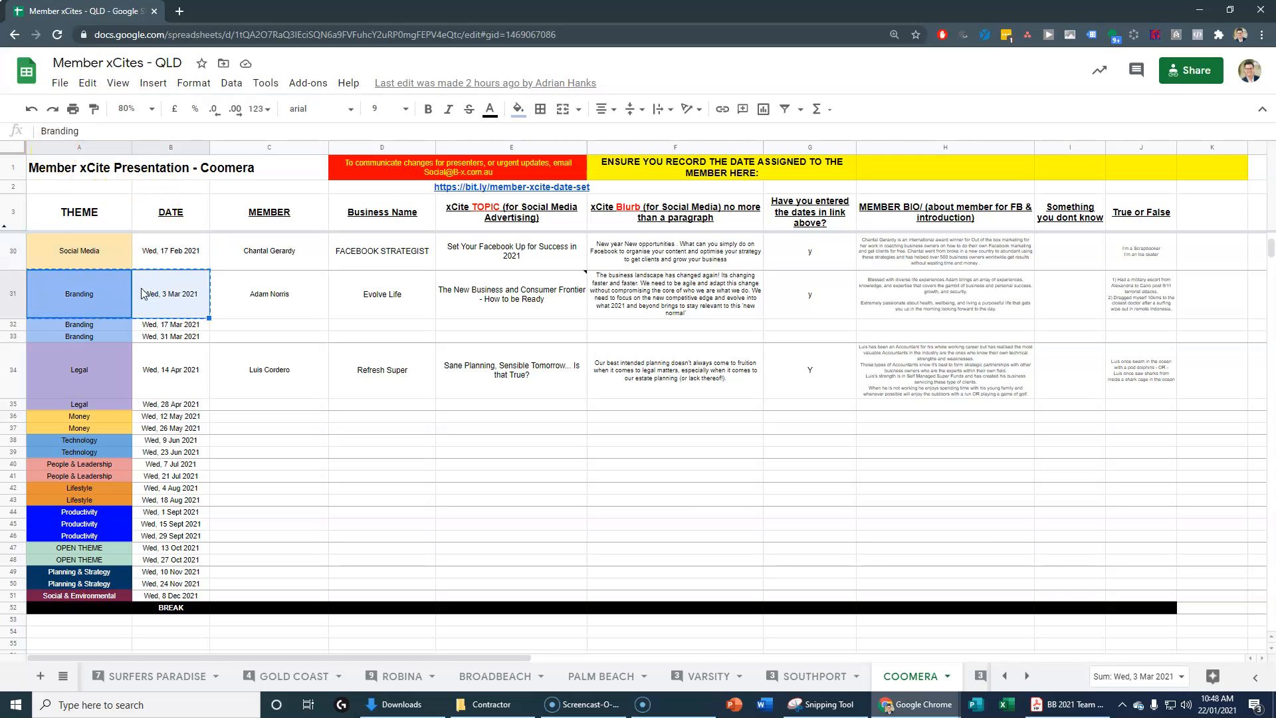
{"action": "key", "text": "alt+Tab"}
{"action": "key", "text": "ctrl+v"}
{"action": "key", "text": "Return"}
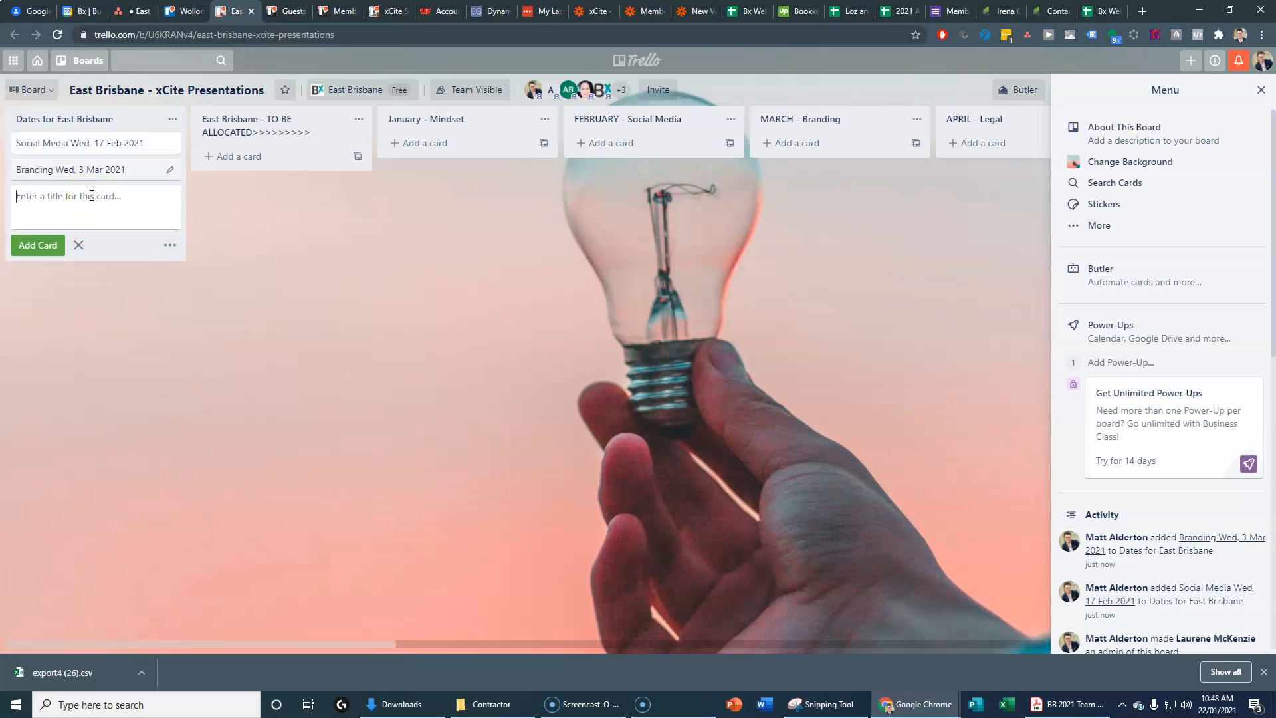
{"action": "key", "text": "alt+Tab"}
{"action": "left_click_drag", "start_coordinate": [126, 327], "coordinate": [138, 326]}
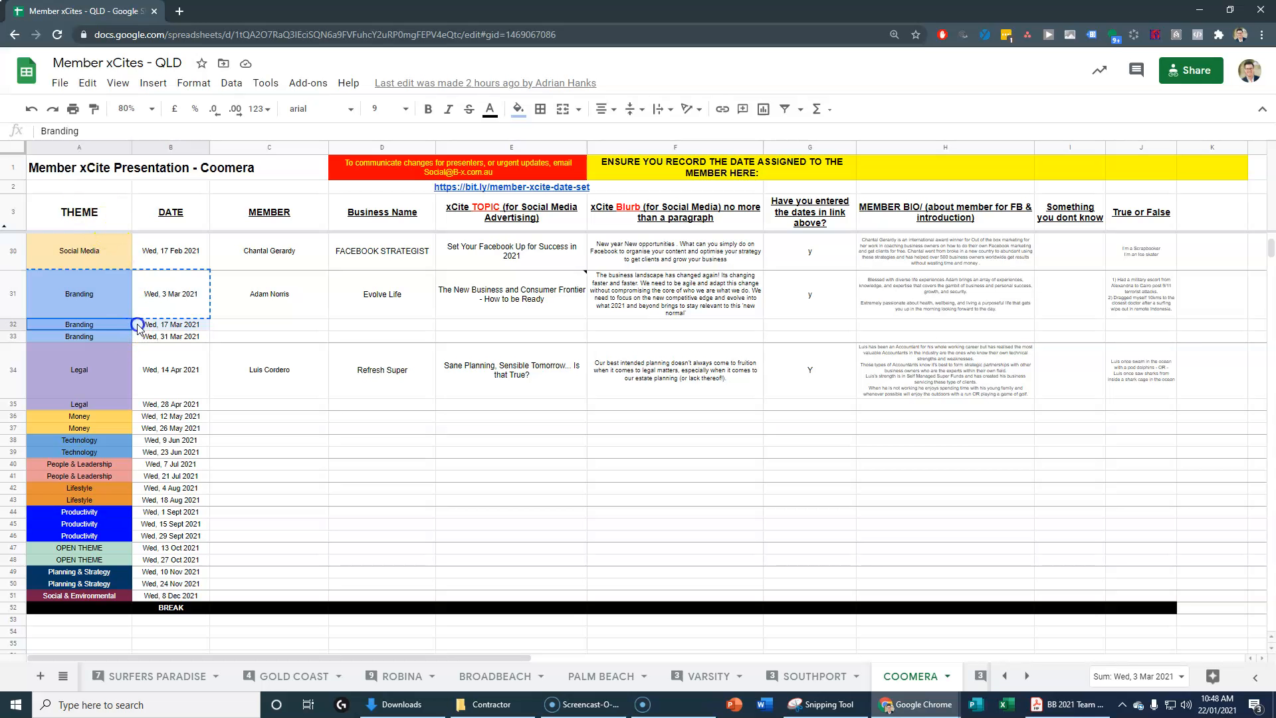
{"action": "key", "text": "alt+Tab"}
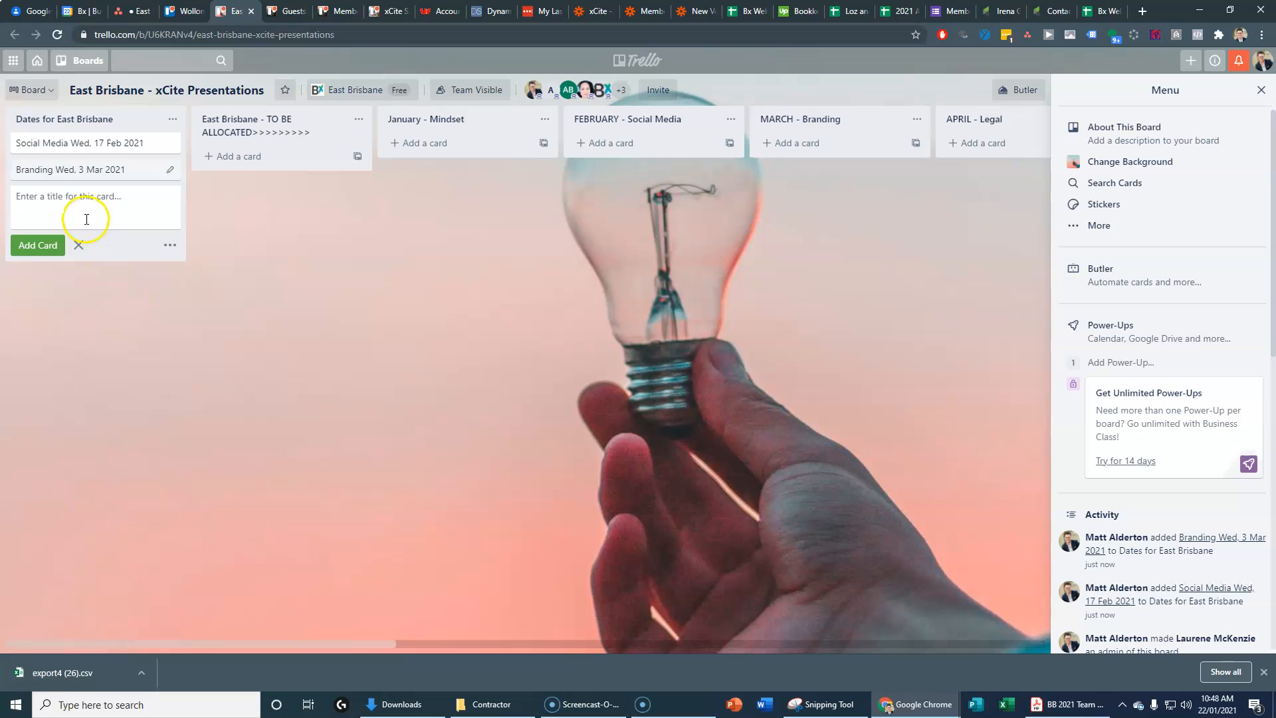
{"action": "key", "text": "Return"}
Step: Add cards for Branding 31 Mar, Legal 14 Apr and Legal 28 Apr from the sheet rows
{"action": "key", "text": "alt+Tab"}
{"action": "left_click_drag", "start_coordinate": [106, 334], "coordinate": [149, 338]}
{"action": "key", "text": "ctrl+c"}
{"action": "key", "text": "alt+Tab"}
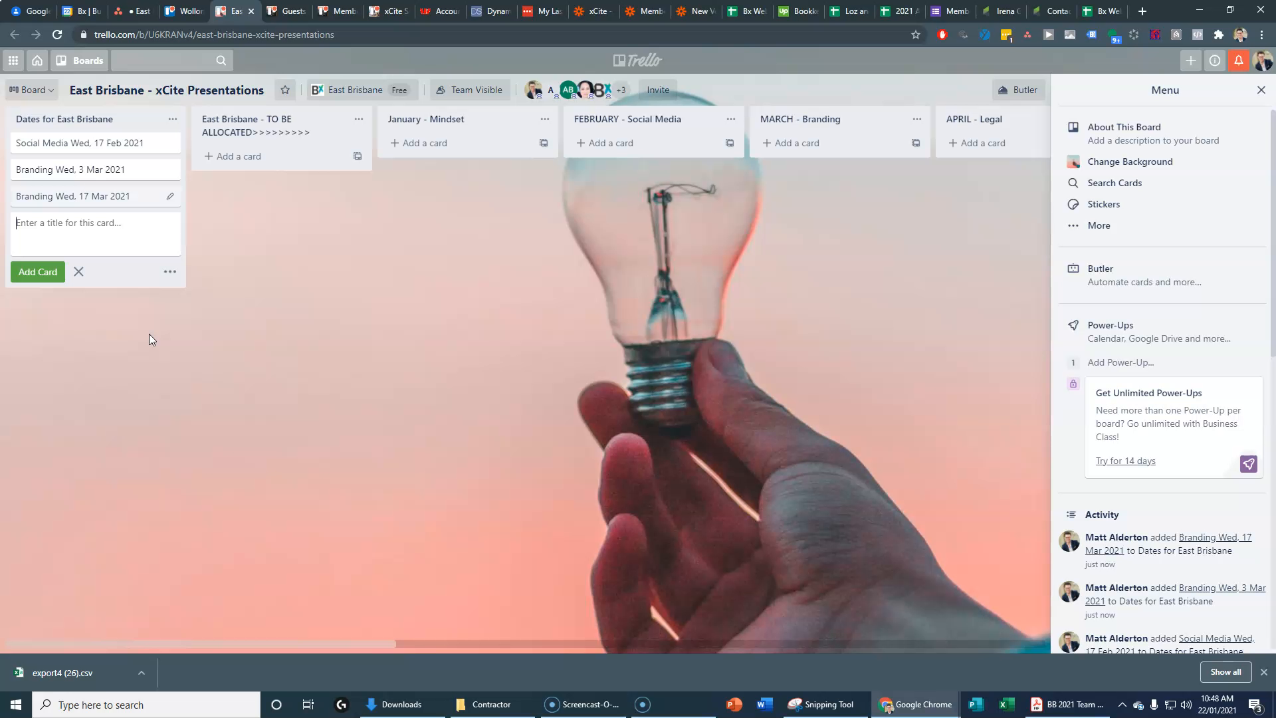
{"action": "key", "text": "ctrl+v"}
{"action": "key", "text": "Return"}
{"action": "key", "text": "alt+Tab"}
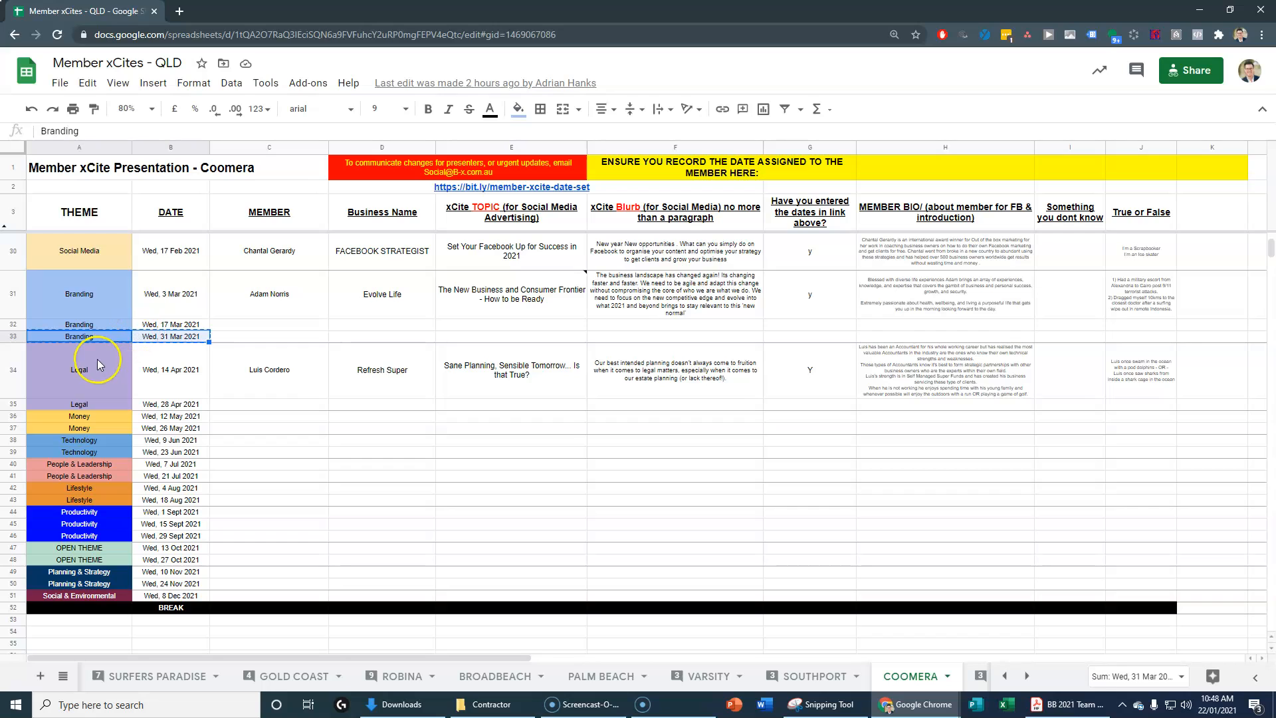
{"action": "left_click_drag", "start_coordinate": [110, 358], "coordinate": [151, 369]}
{"action": "key", "text": "alt+Tab"}
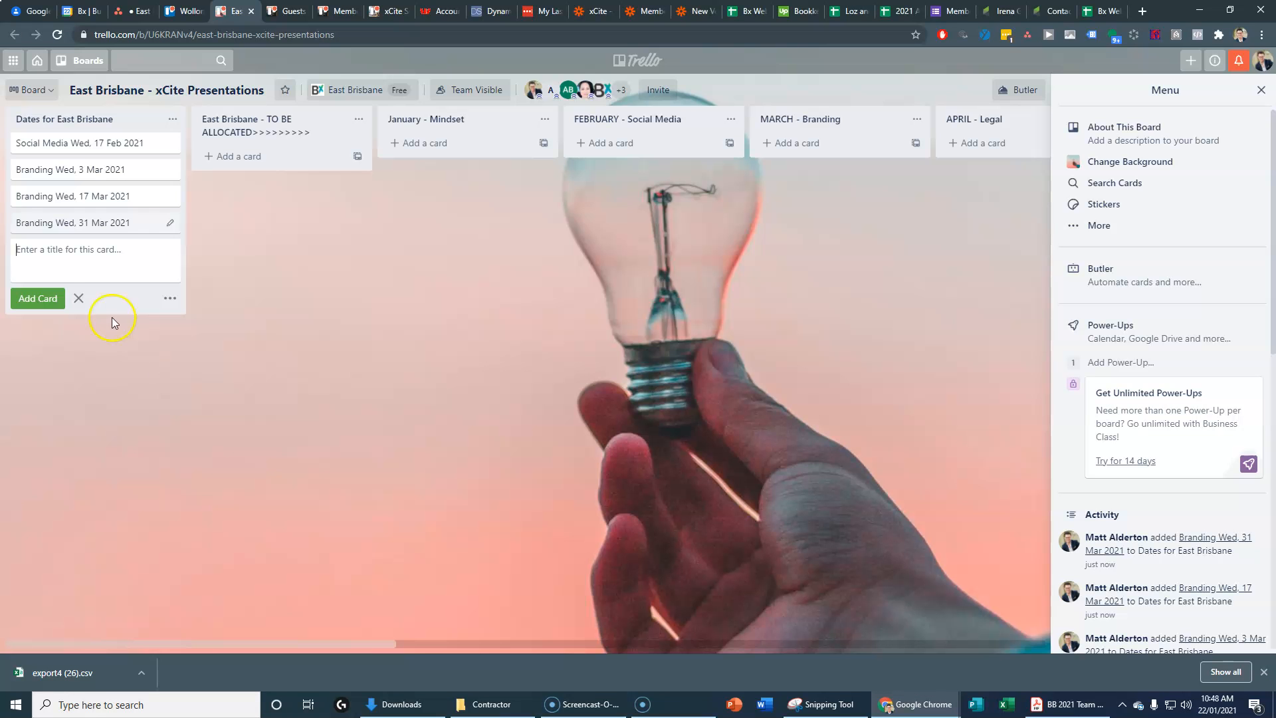
{"action": "key", "text": "Return"}
{"action": "key", "text": "alt+Tab"}
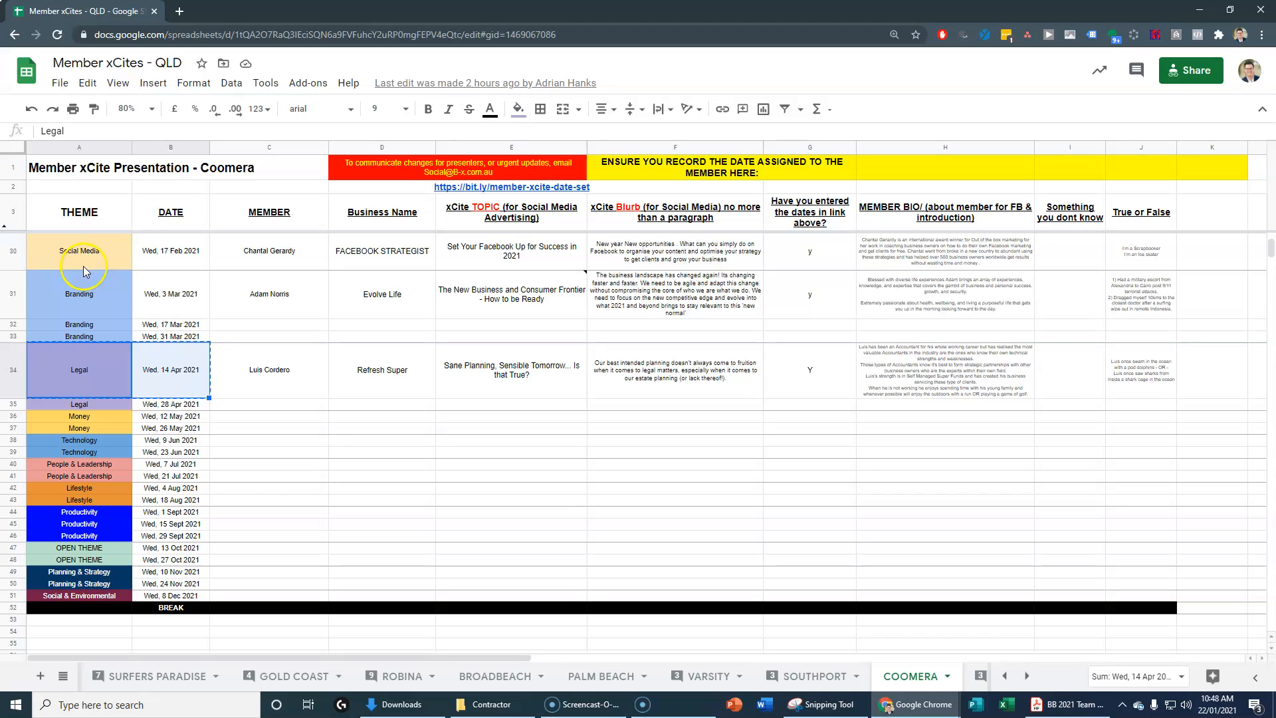
{"action": "left_click", "coordinate": [123, 404]}
{"action": "left_click_drag", "start_coordinate": [123, 404], "coordinate": [143, 406]}
{"action": "key", "text": "ctrl+c"}
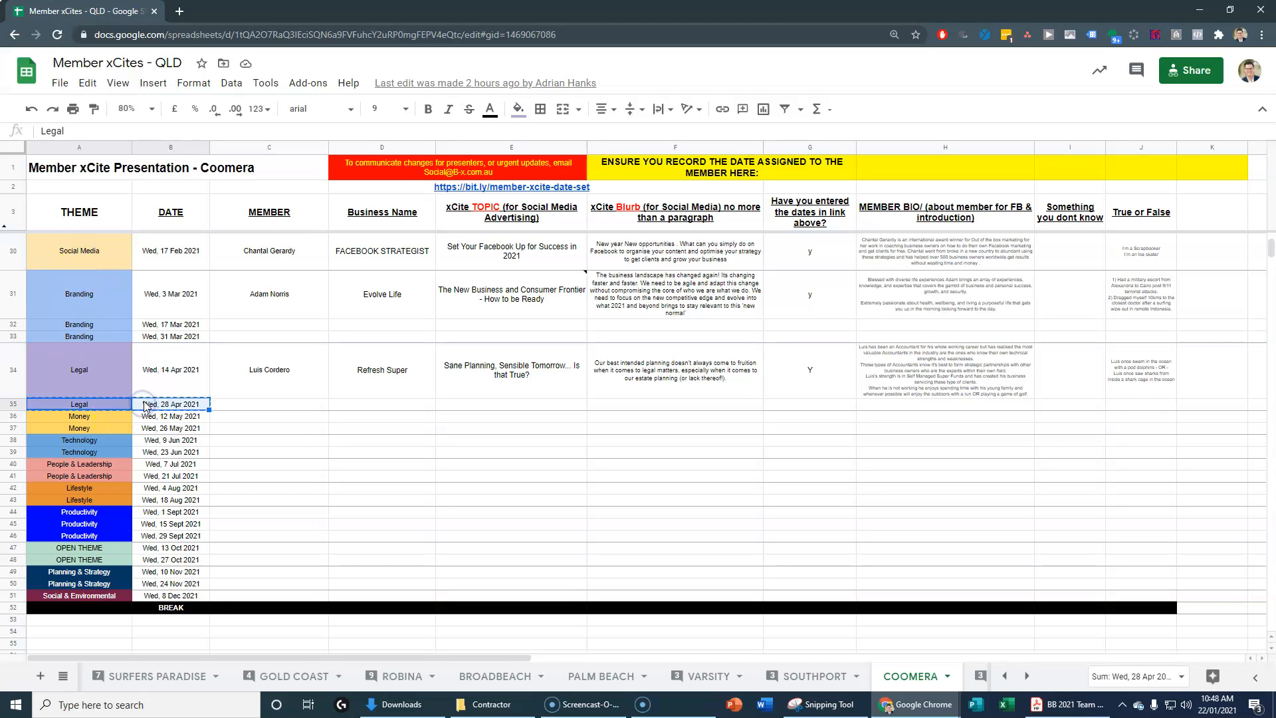
{"action": "key", "text": "alt+Tab"}
{"action": "key", "text": "ctrl+v"}
{"action": "key", "text": "Return"}
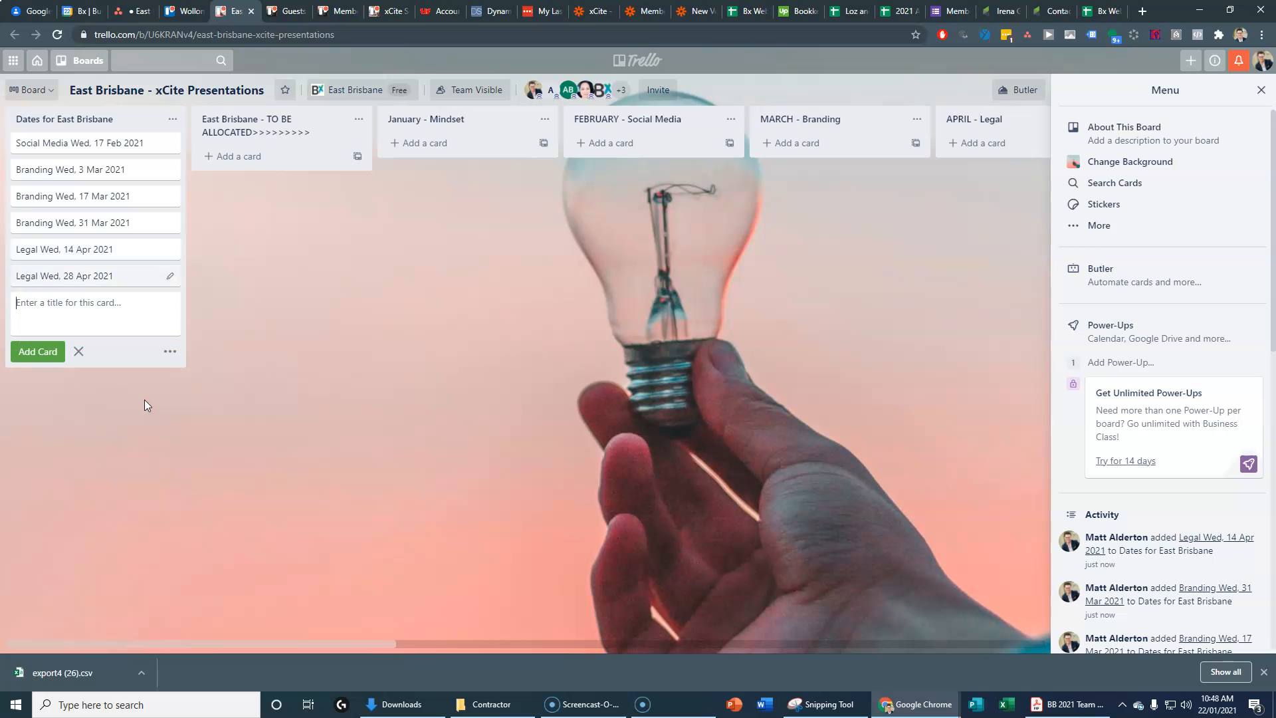
Step: Add cards for Money 12 May, Money 26 May and Technology 9 Jun
{"action": "key", "text": "alt+Tab"}
{"action": "left_click", "coordinate": [104, 400]}
{"action": "left_click_drag", "start_coordinate": [126, 417], "coordinate": [143, 417]}
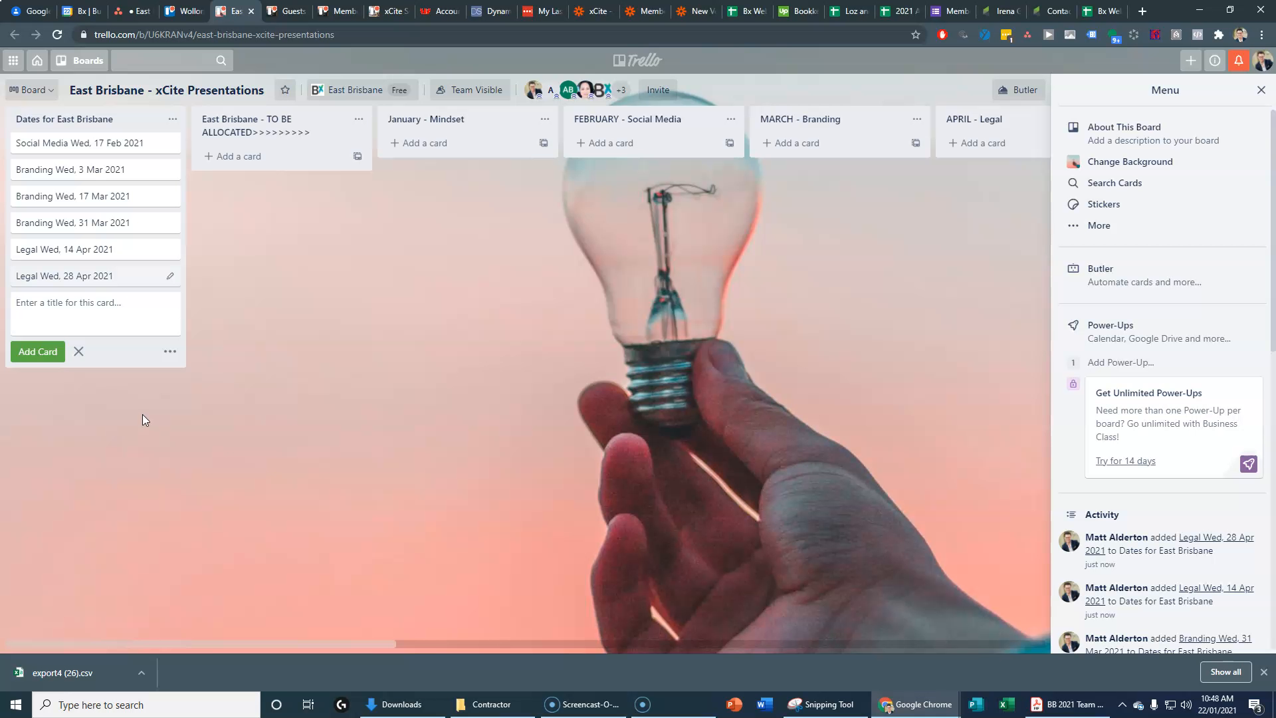
{"action": "type", "text": "Money Wed, 12 May 2021"}
{"action": "key", "text": "Return"}
{"action": "key", "text": "alt+Tab"}
{"action": "left_click_drag", "start_coordinate": [85, 428], "coordinate": [149, 428]}
{"action": "key", "text": "alt+Tab"}
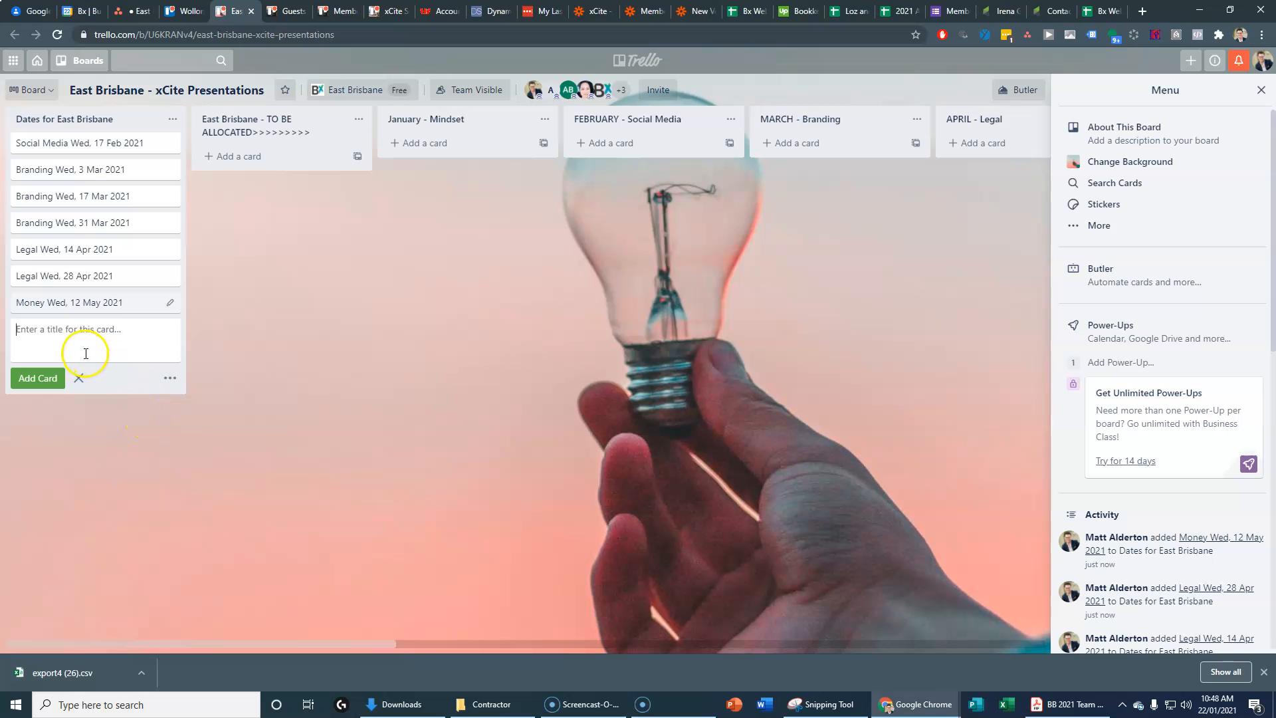
{"action": "key", "text": "Return"}
{"action": "key", "text": "alt+Tab"}
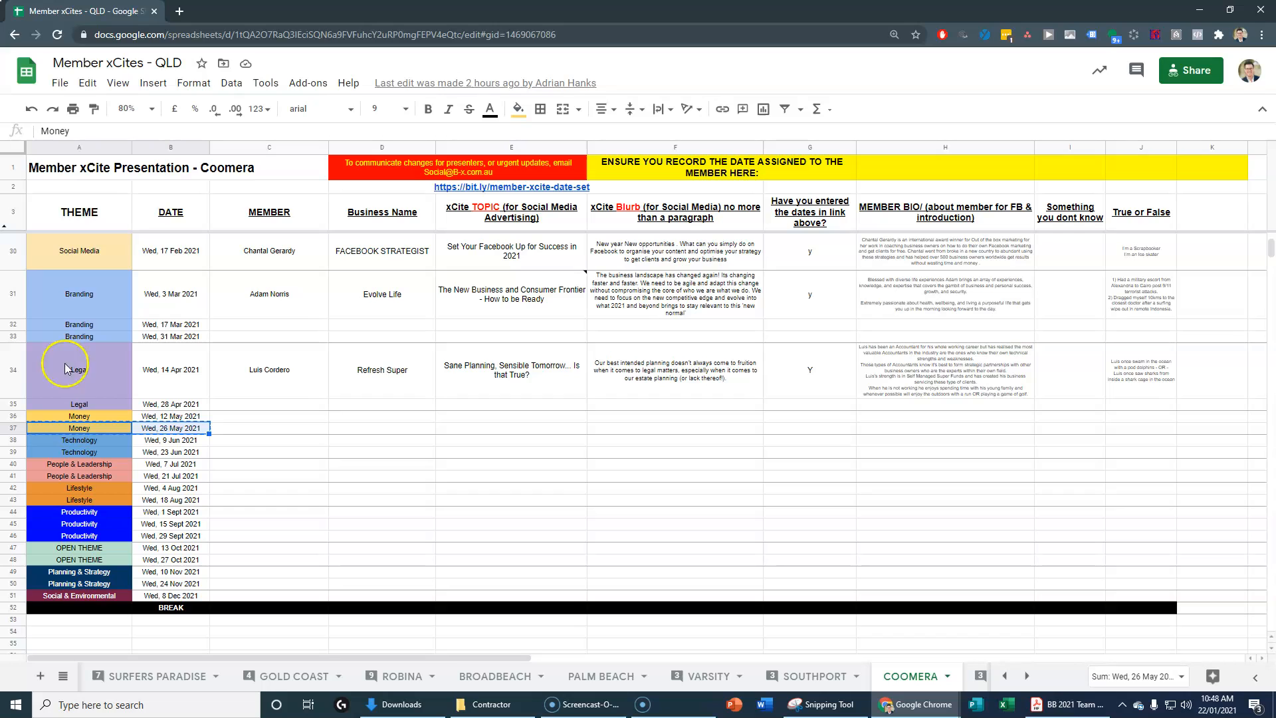
{"action": "left_click", "coordinate": [103, 442]}
{"action": "left_click_drag", "start_coordinate": [103, 442], "coordinate": [141, 446]}
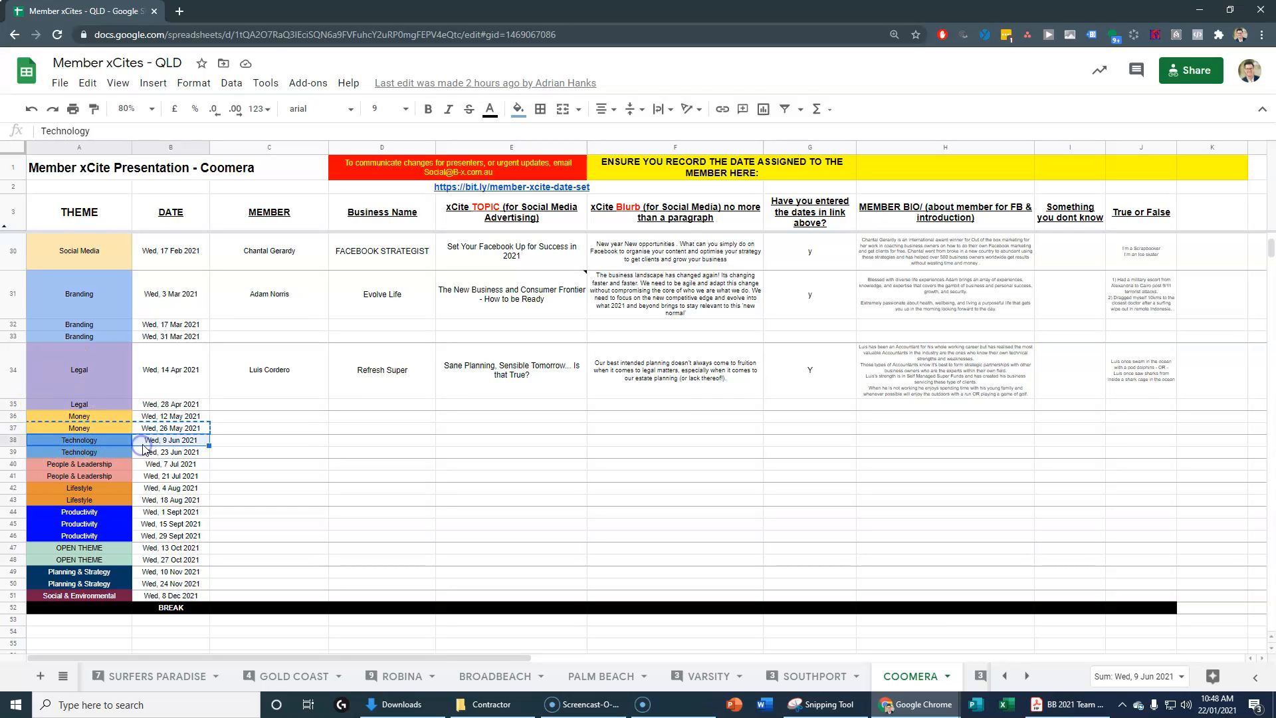
{"action": "key", "text": "alt+Tab"}
{"action": "type", "text": "Technology\tWed, 9 Jun 2021"}
{"action": "key", "text": "Return"}
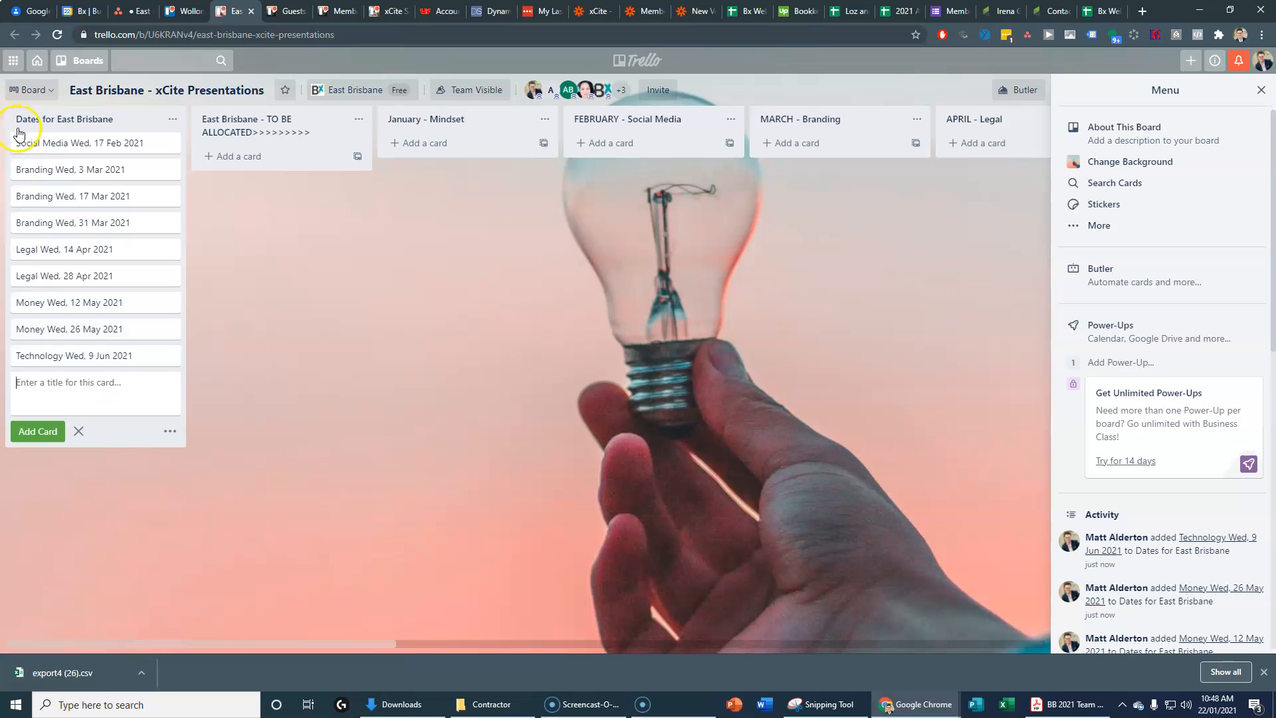
Step: Add cards for Technology 23 Jun and People & Leadership 7 Jul and 21 Jul
{"action": "key", "text": "alt+Tab"}
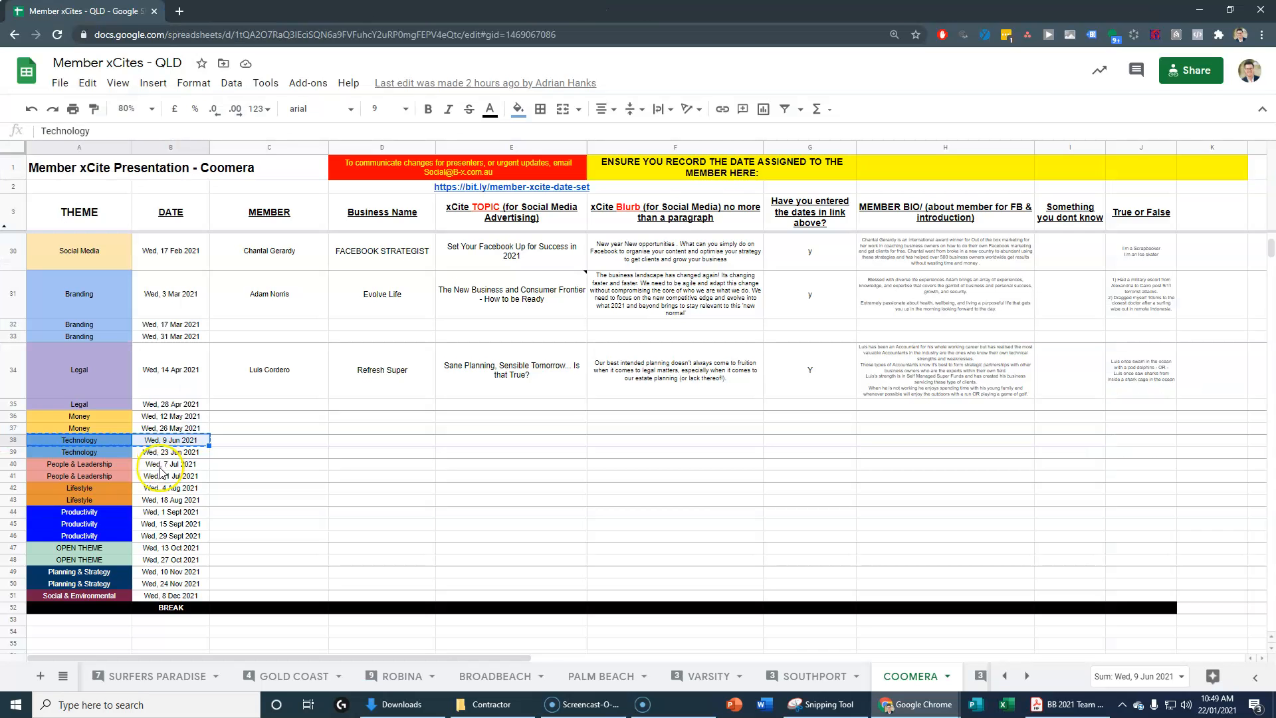
{"action": "left_click_drag", "start_coordinate": [93, 454], "coordinate": [142, 453]}
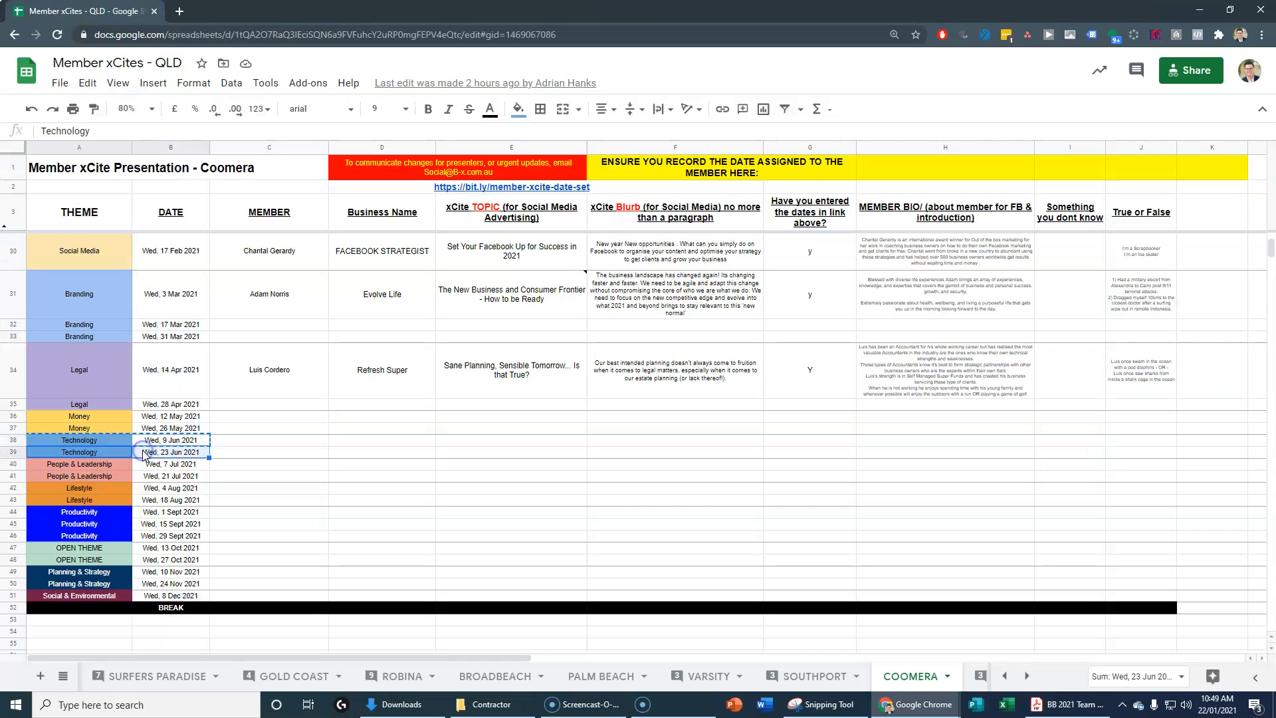
{"action": "key", "text": "ctrl+c"}
{"action": "key", "text": "alt+Tab"}
{"action": "key", "text": "ctrl+v"}
{"action": "key", "text": "Return"}
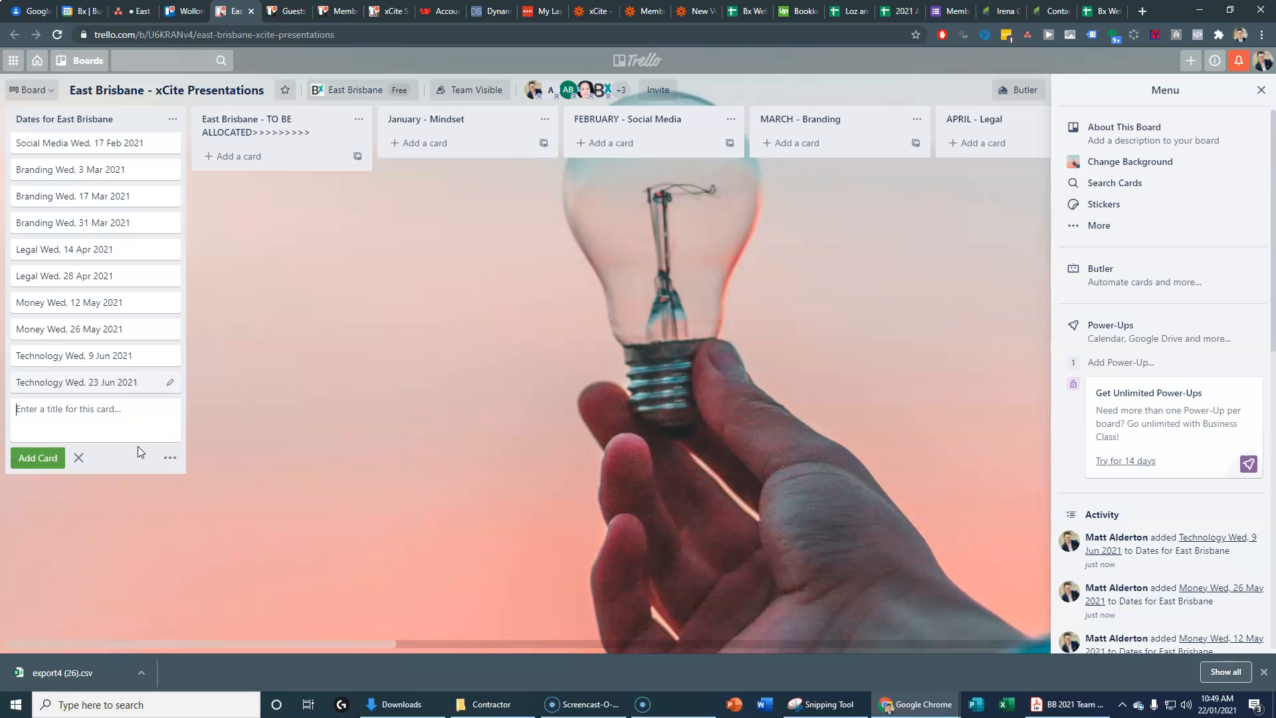
{"action": "key", "text": "alt+Tab"}
{"action": "left_click_drag", "start_coordinate": [87, 464], "coordinate": [146, 463]}
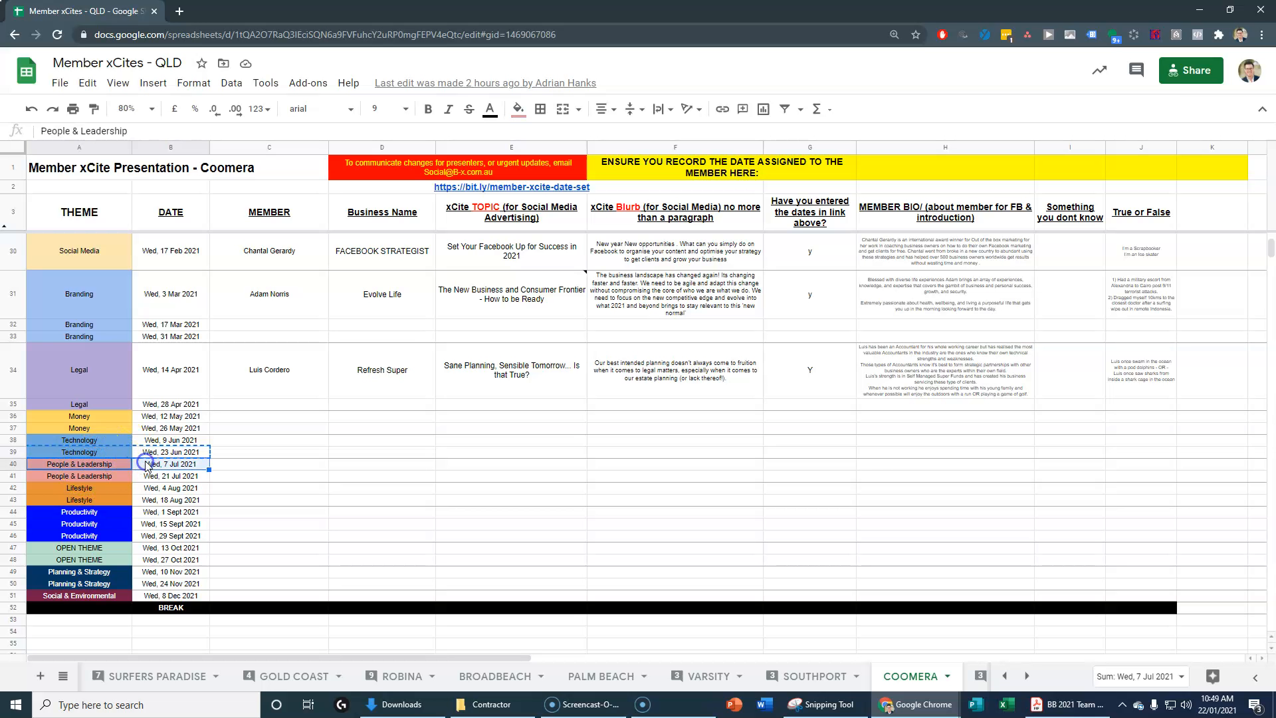
{"action": "key", "text": "alt+Tab"}
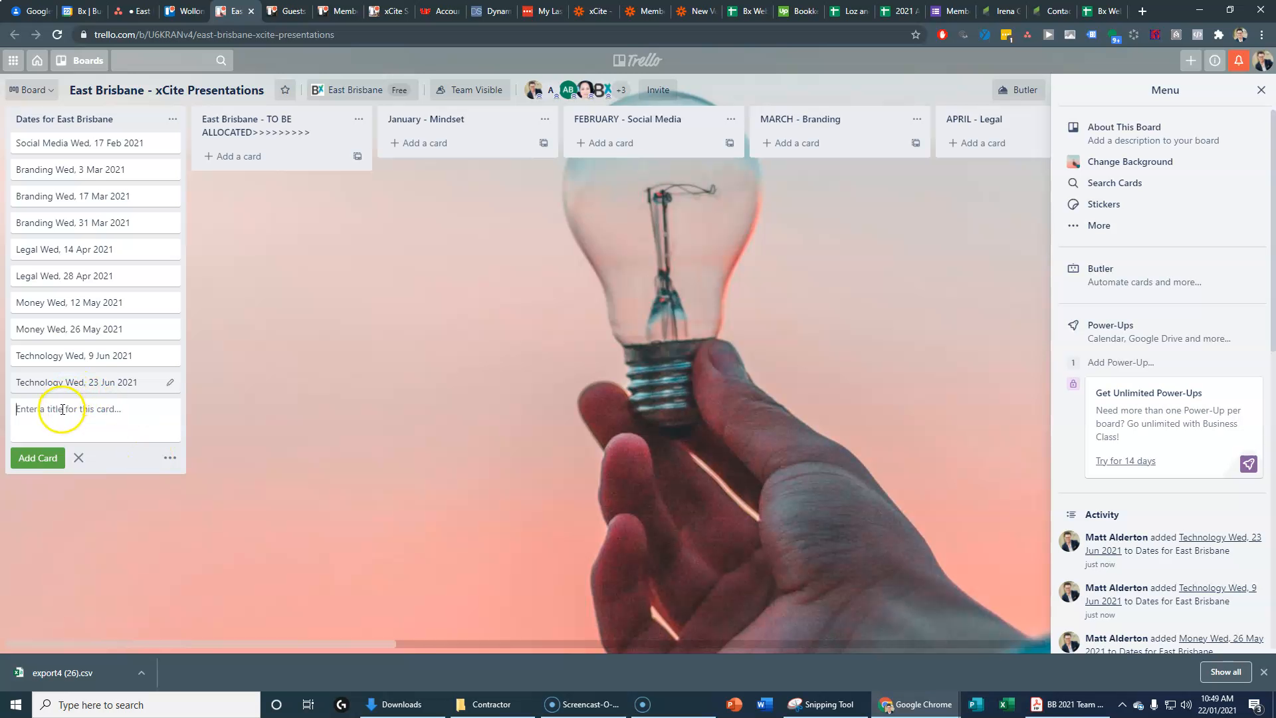
{"action": "key", "text": "ctrl+v"}
{"action": "key", "text": "Return"}
{"action": "key", "text": "alt+Tab"}
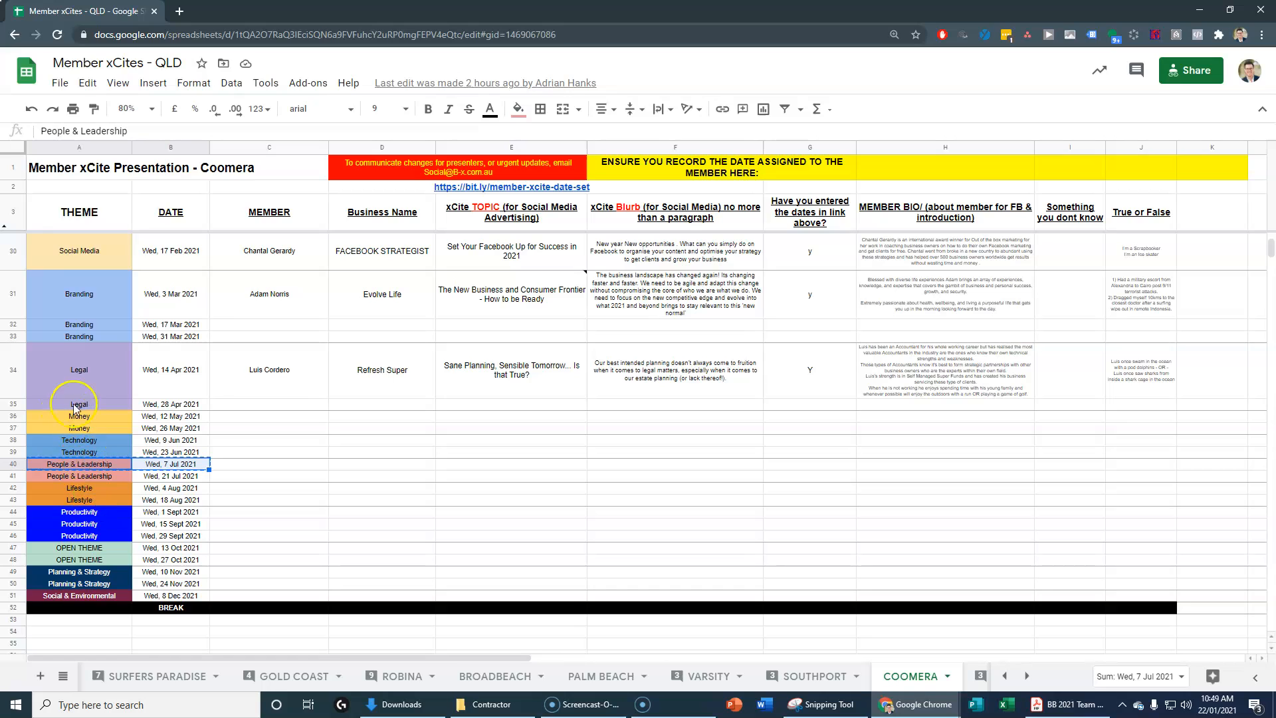
{"action": "left_click_drag", "start_coordinate": [106, 476], "coordinate": [142, 477]}
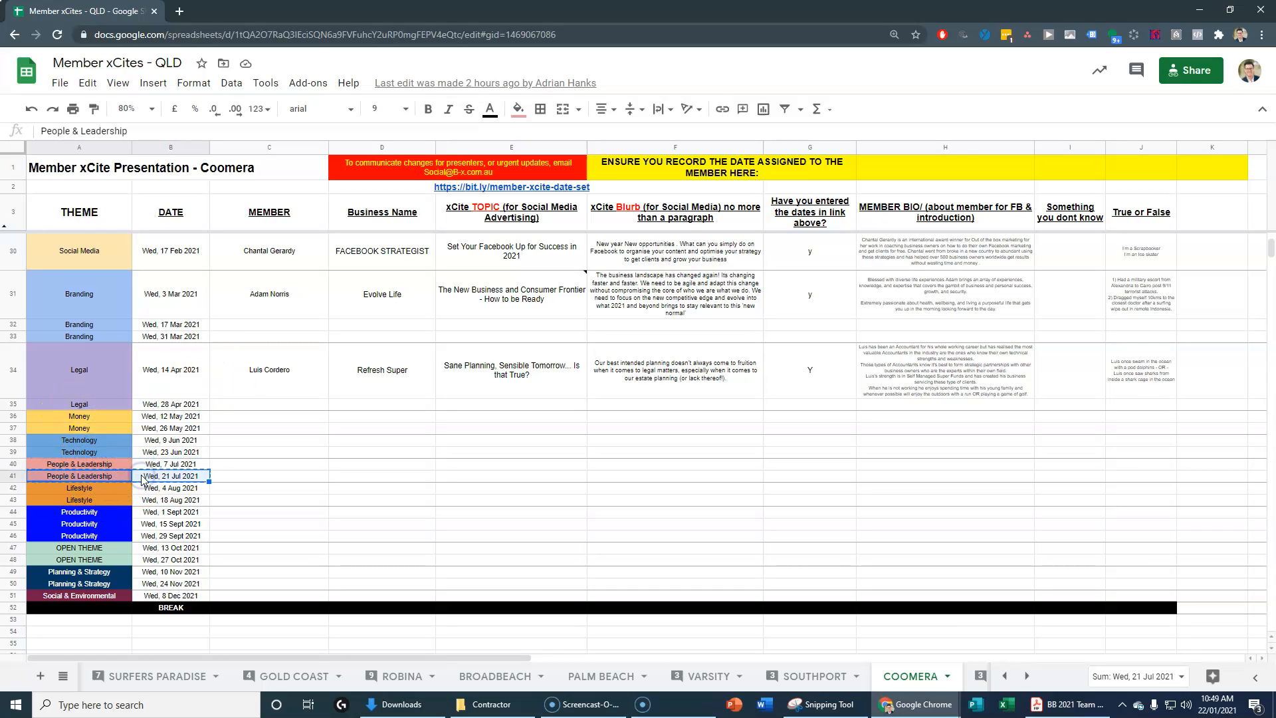
{"action": "key", "text": "alt+Tab"}
{"action": "key", "text": "ctrl+v"}
{"action": "key", "text": "Return"}
Step: Add cards for Lifestyle 4 Aug, Lifestyle 18 Aug and Productivity 1 Sept
{"action": "key", "text": "alt+Tab"}
{"action": "left_click_drag", "start_coordinate": [78, 488], "coordinate": [166, 490]}
{"action": "key", "text": "alt+Tab"}
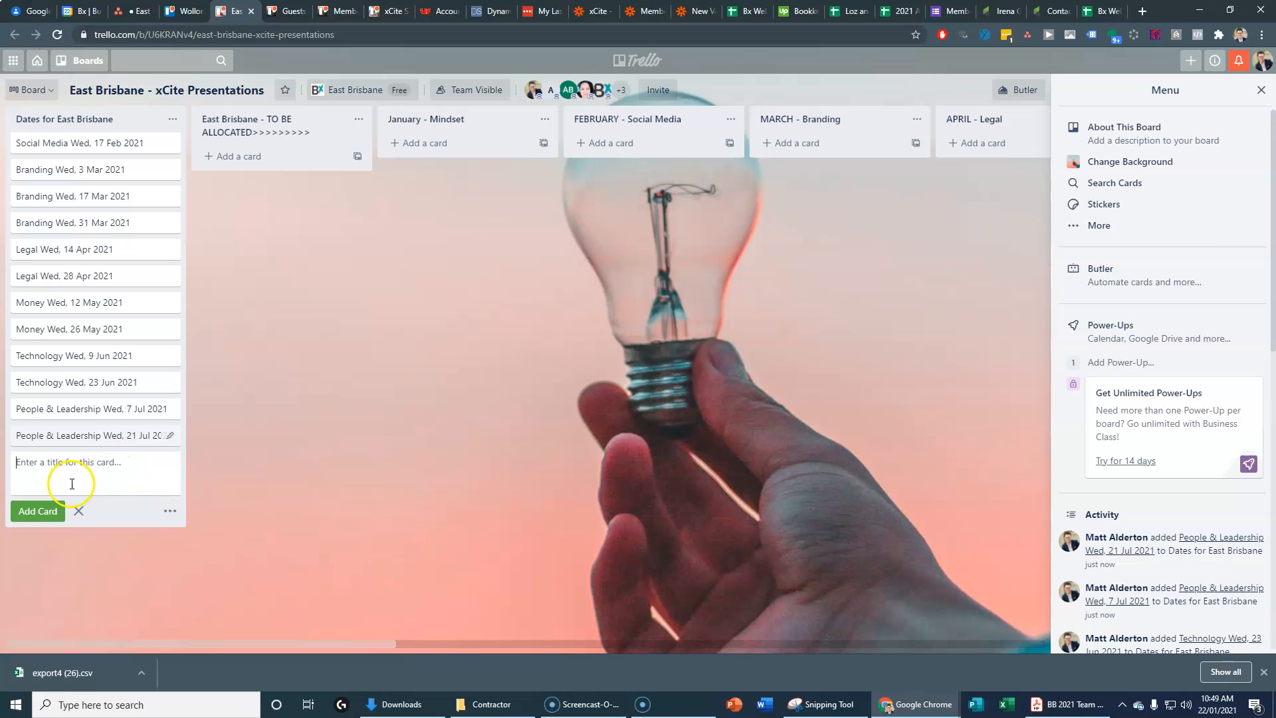
{"action": "key", "text": "Return"}
{"action": "key", "text": "alt+Tab"}
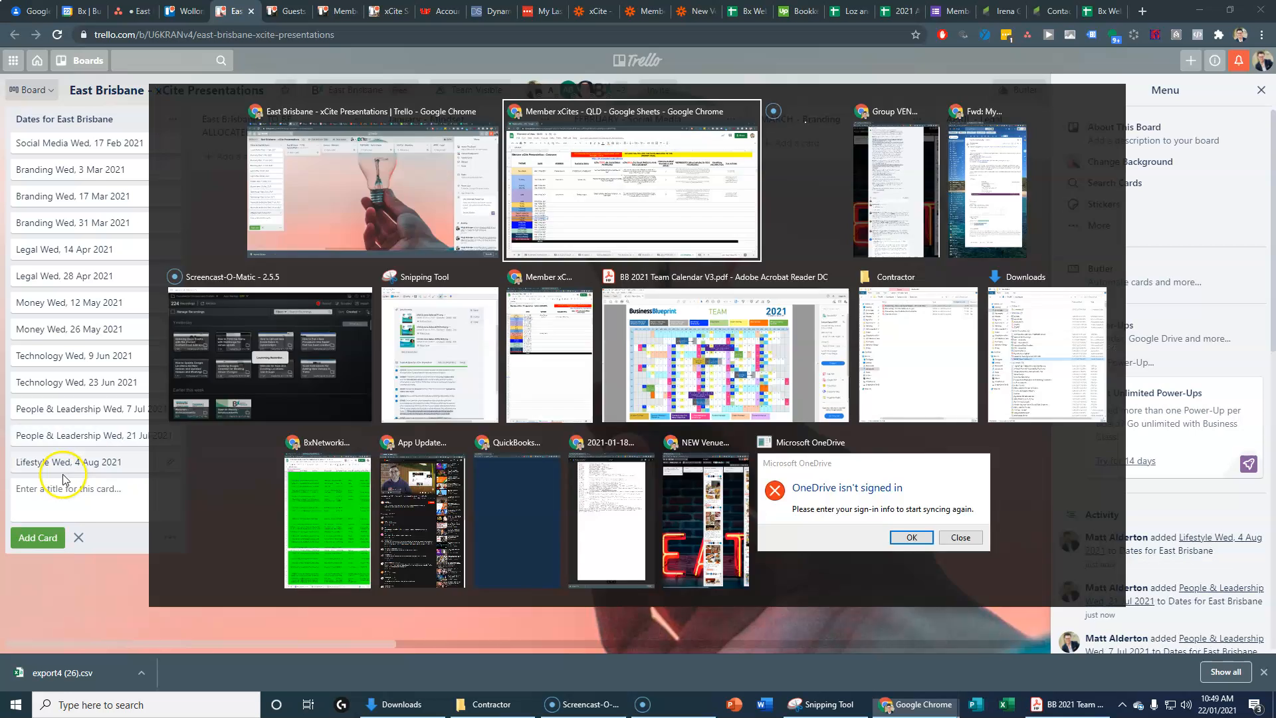
{"action": "left_click_drag", "start_coordinate": [86, 500], "coordinate": [137, 503]}
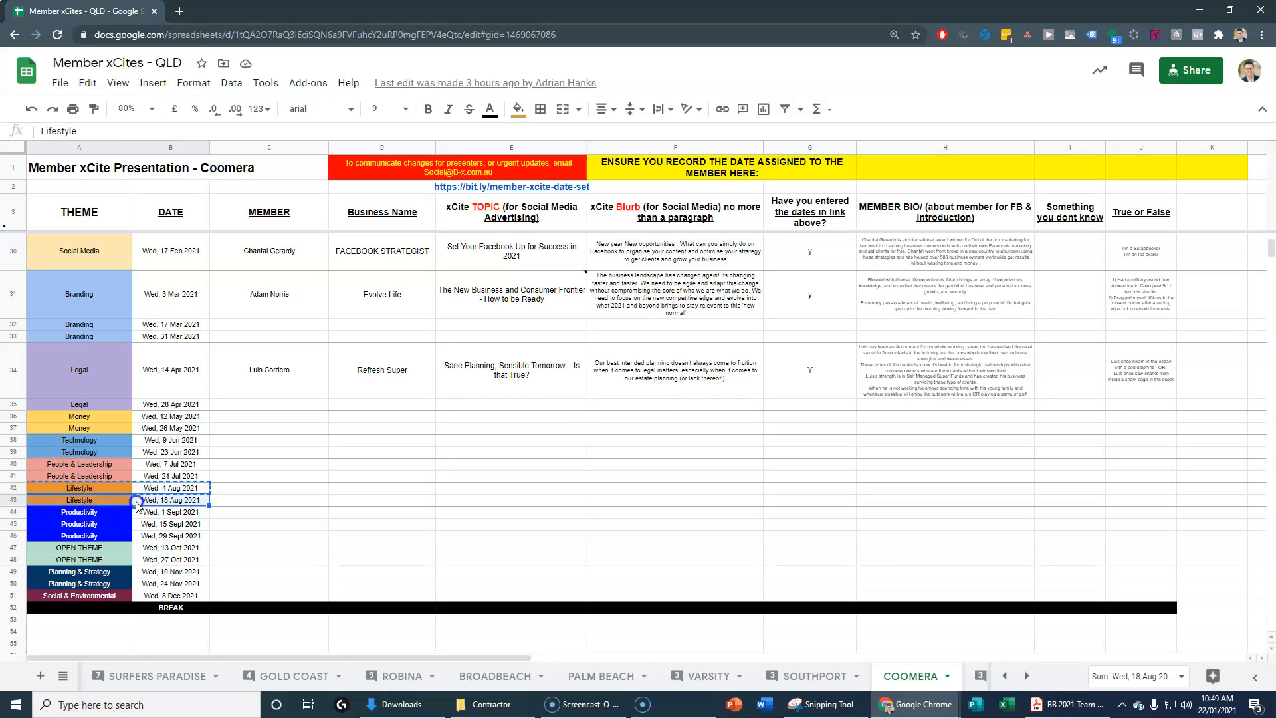
{"action": "key", "text": "alt+Tab"}
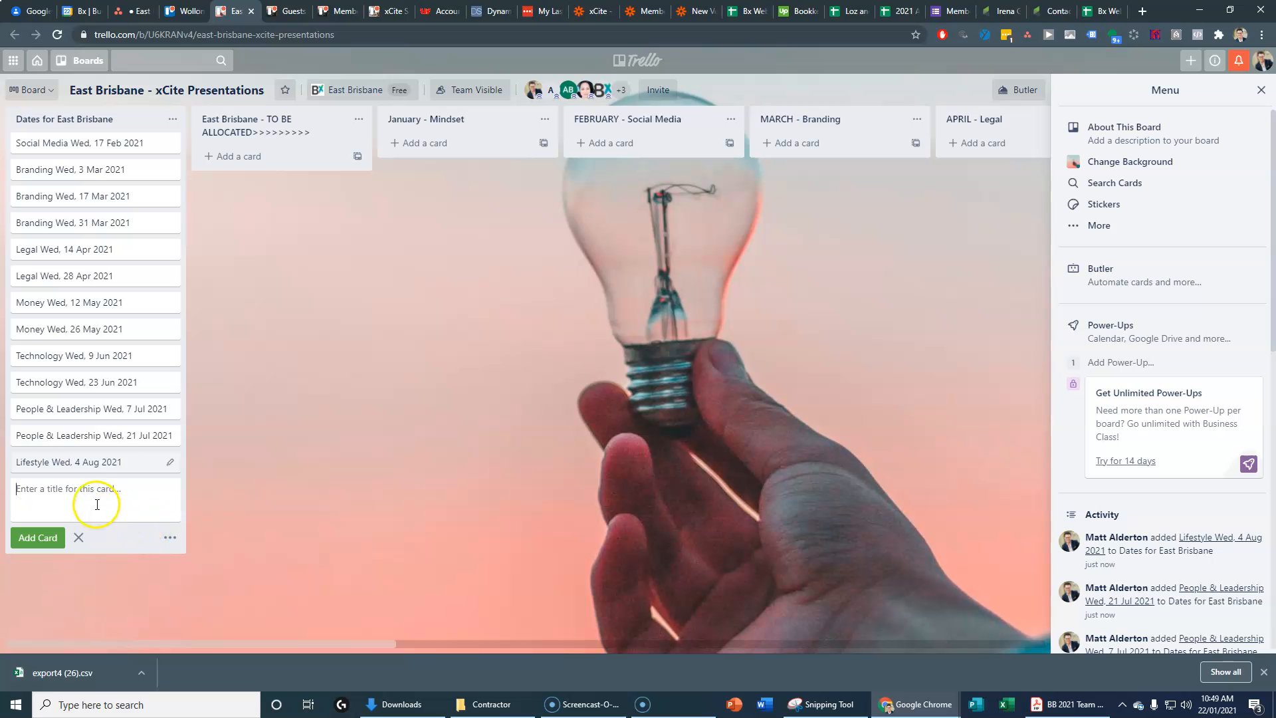
{"action": "type", "text": "Lifestyle Wed, 18 Aug 2021"}
{"action": "key", "text": "Return"}
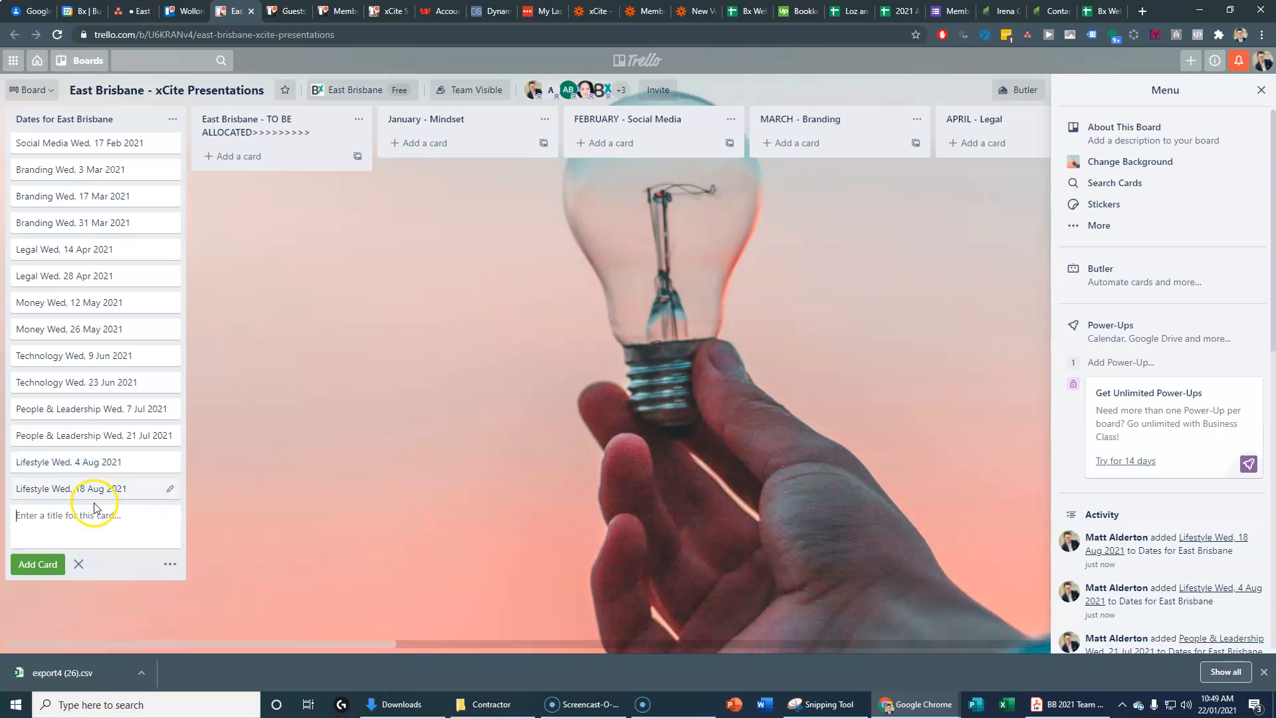
{"action": "key", "text": "alt+Tab"}
{"action": "left_click_drag", "start_coordinate": [107, 511], "coordinate": [143, 513]}
{"action": "key", "text": "ctrl+c"}
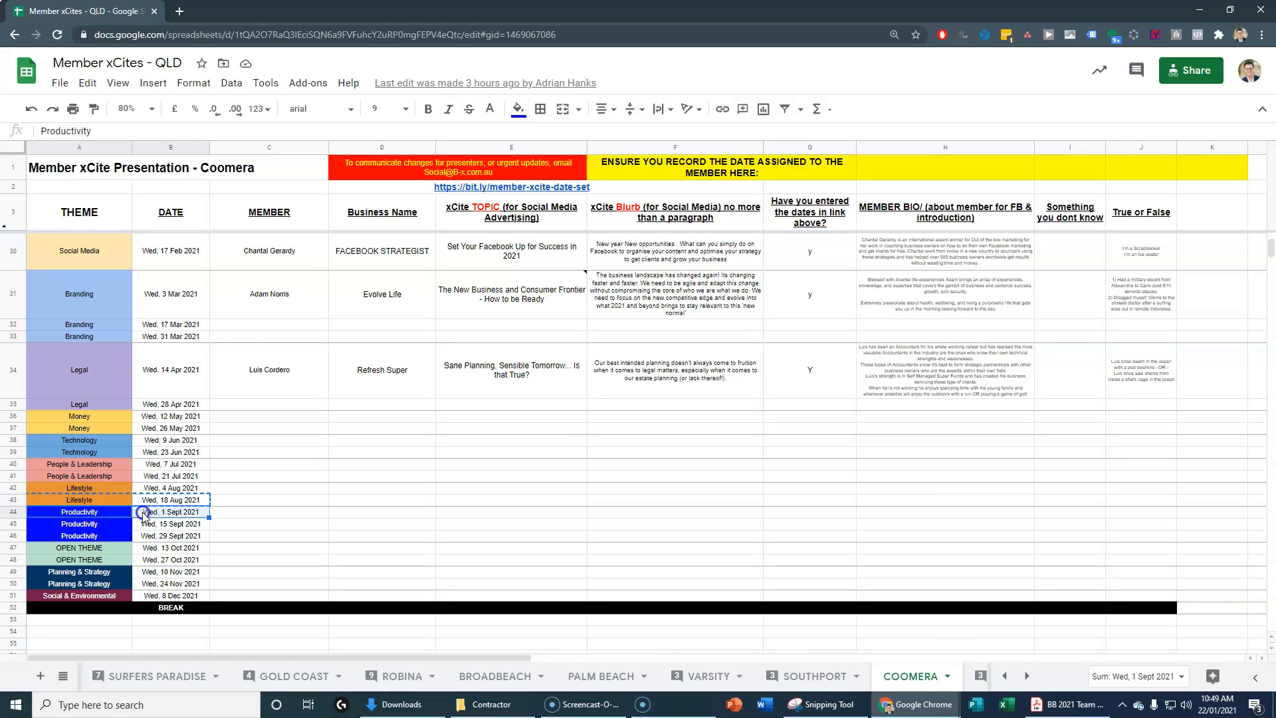
{"action": "key", "text": "alt+Tab"}
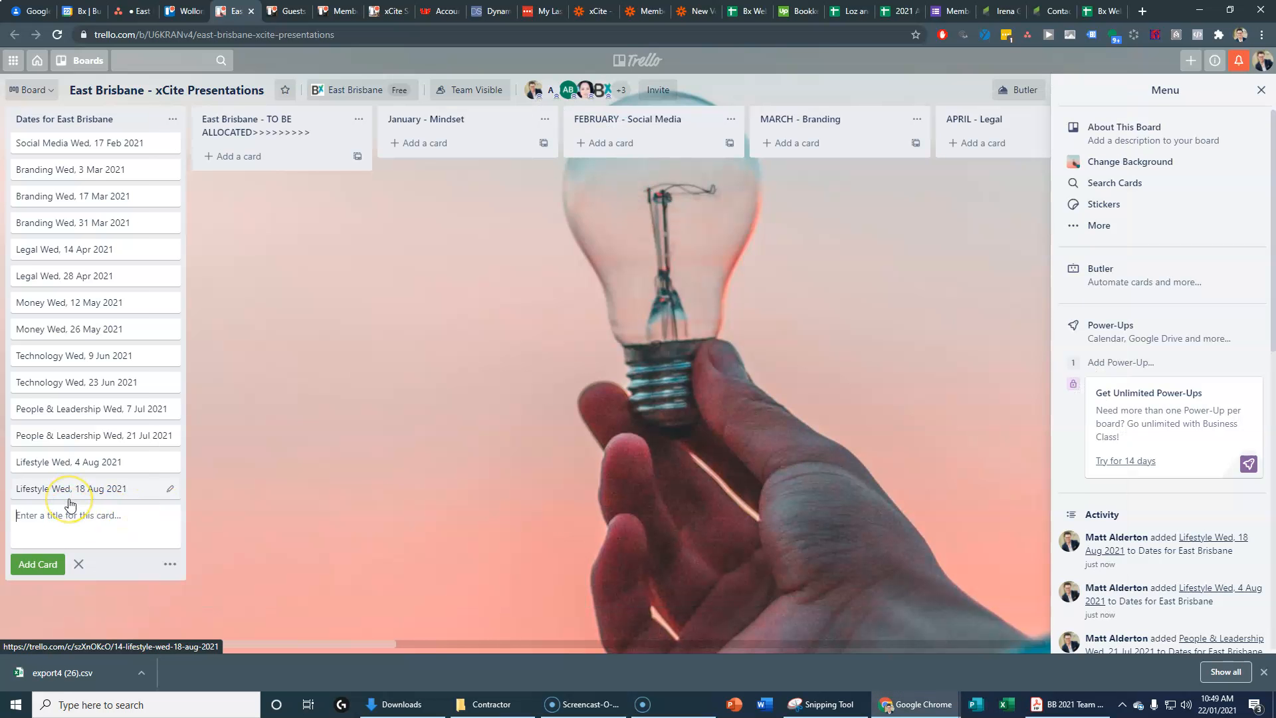
{"action": "key", "text": "ctrl+v"}
{"action": "key", "text": "Return"}
Step: Add cards for Productivity 15 Sept and Productivity 29 Sept
{"action": "key", "text": "alt+Tab"}
{"action": "left_click", "coordinate": [141, 527]}
{"action": "key", "text": "alt+Tab"}
{"action": "type", "text": "Productivity Wed, 15 Sept 2021"}
{"action": "key", "text": "Return"}
{"action": "key", "text": "alt+Tab"}
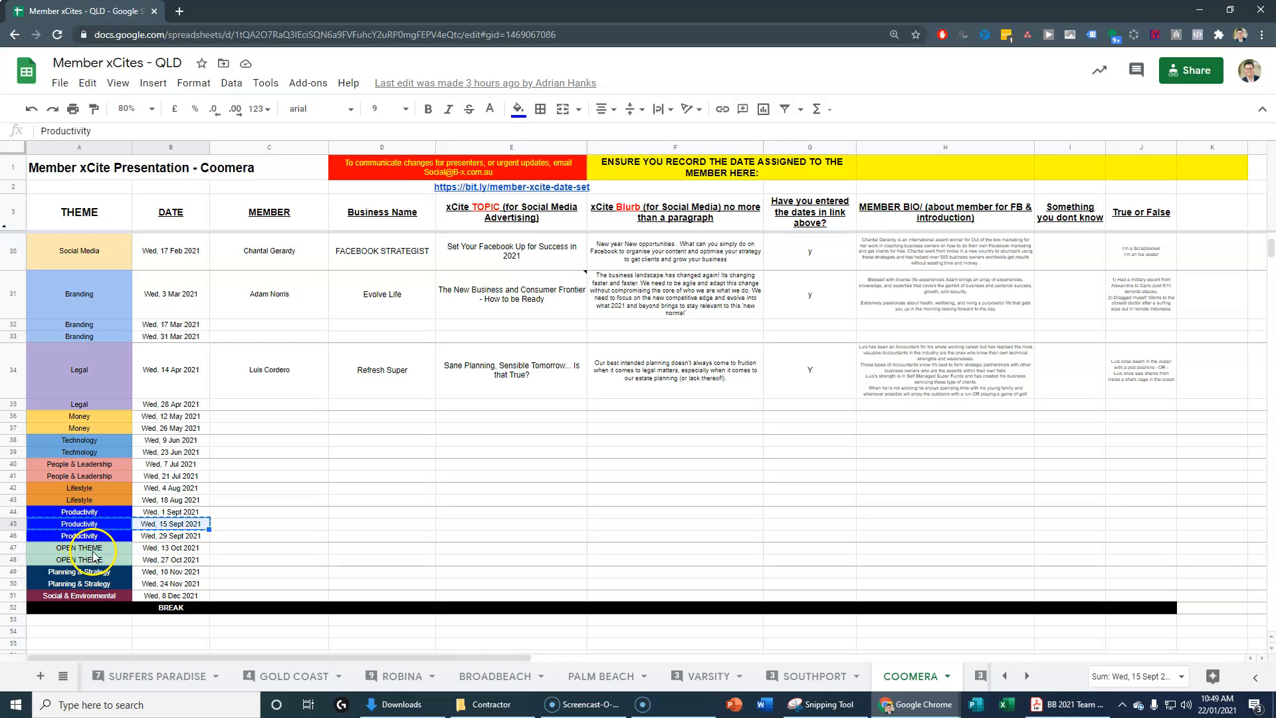
{"action": "left_click_drag", "start_coordinate": [105, 536], "coordinate": [144, 537]}
{"action": "key", "text": "ctrl+c"}
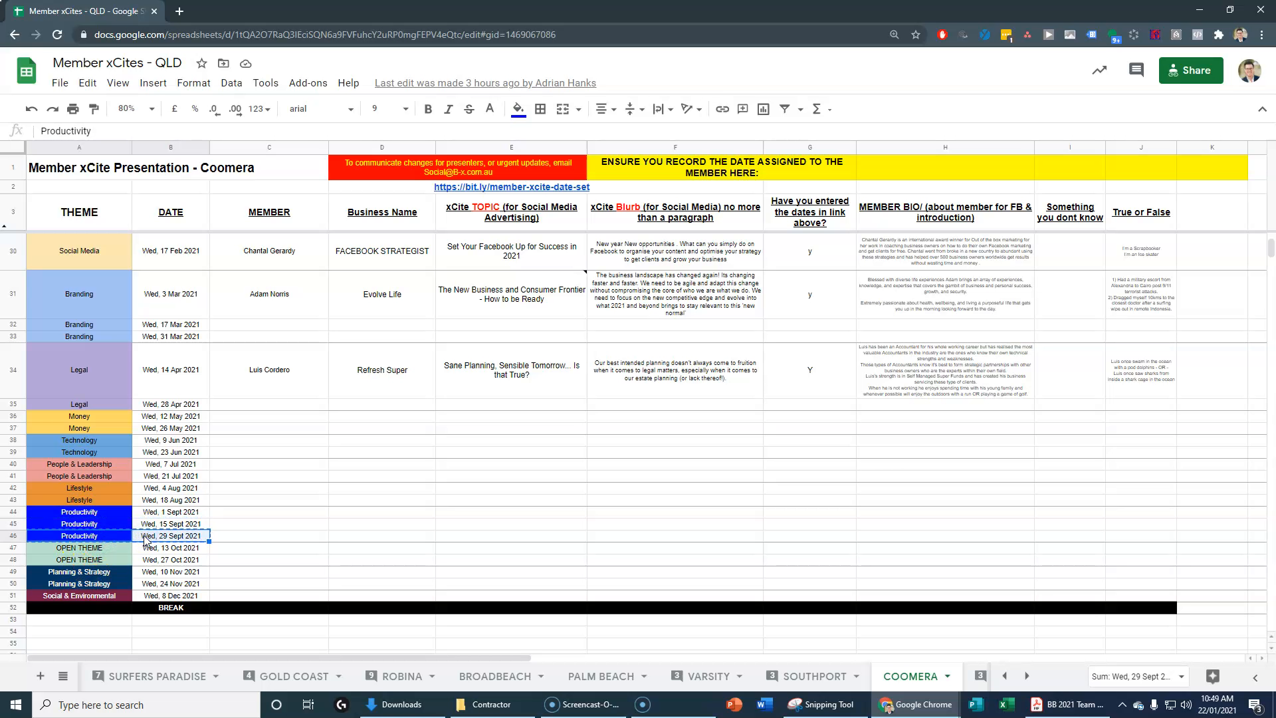
{"action": "key", "text": "alt+Tab"}
{"action": "key", "text": "ctrl+v"}
{"action": "key", "text": "Return"}
Step: Add cards for OPEN THEME 13 Oct and OPEN THEME 27 Oct
{"action": "key", "text": "alt+Tab"}
{"action": "left_click", "coordinate": [122, 549]}
{"action": "left_click_drag", "start_coordinate": [122, 549], "coordinate": [139, 542]}
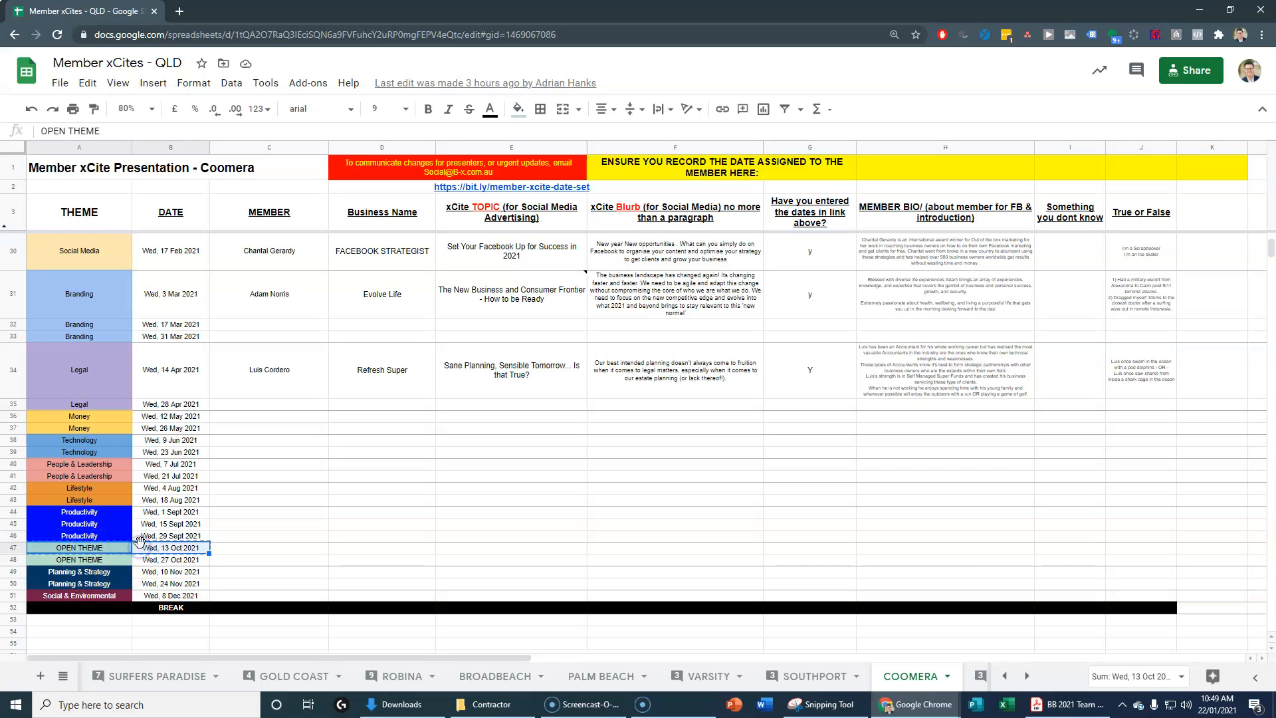
{"action": "key", "text": "alt+Tab"}
{"action": "key", "text": "Return"}
{"action": "key", "text": "alt+Tab"}
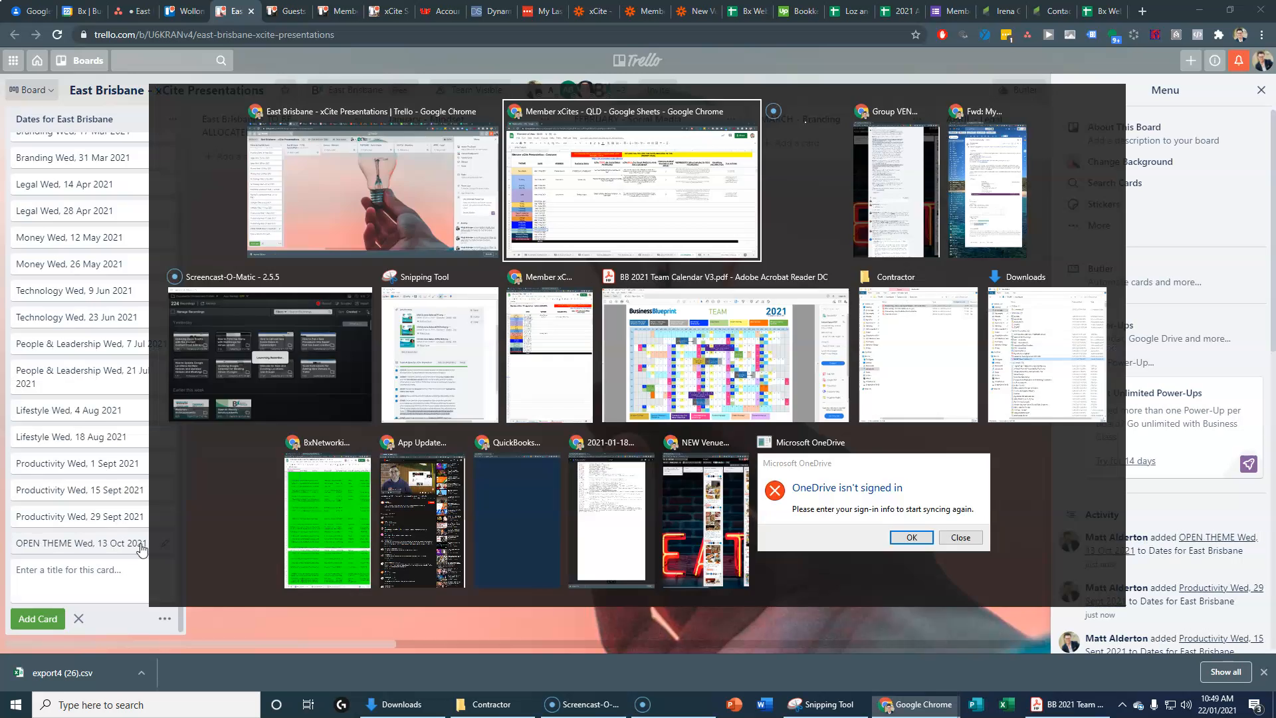
{"action": "left_click_drag", "start_coordinate": [103, 566], "coordinate": [149, 563]}
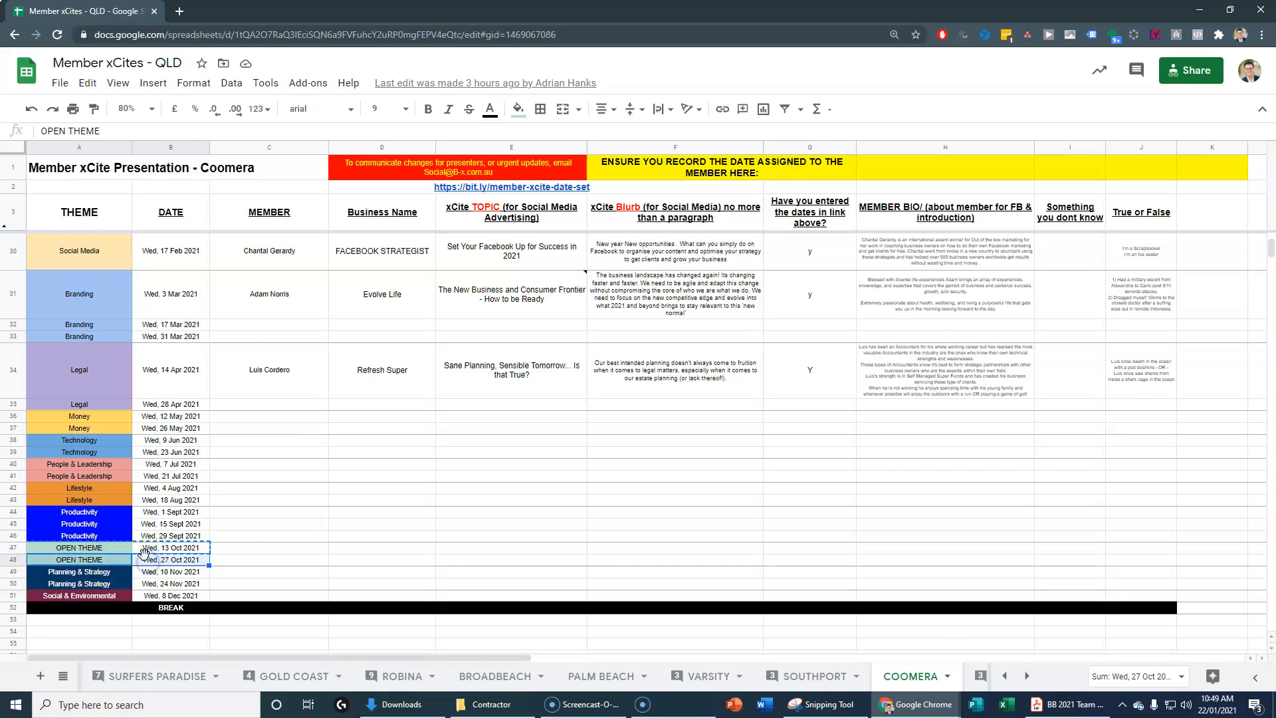
{"action": "key", "text": "alt+Tab"}
{"action": "type", "text": "OPEN THEME Wed, 27 Oct 2021"}
{"action": "key", "text": "Return"}
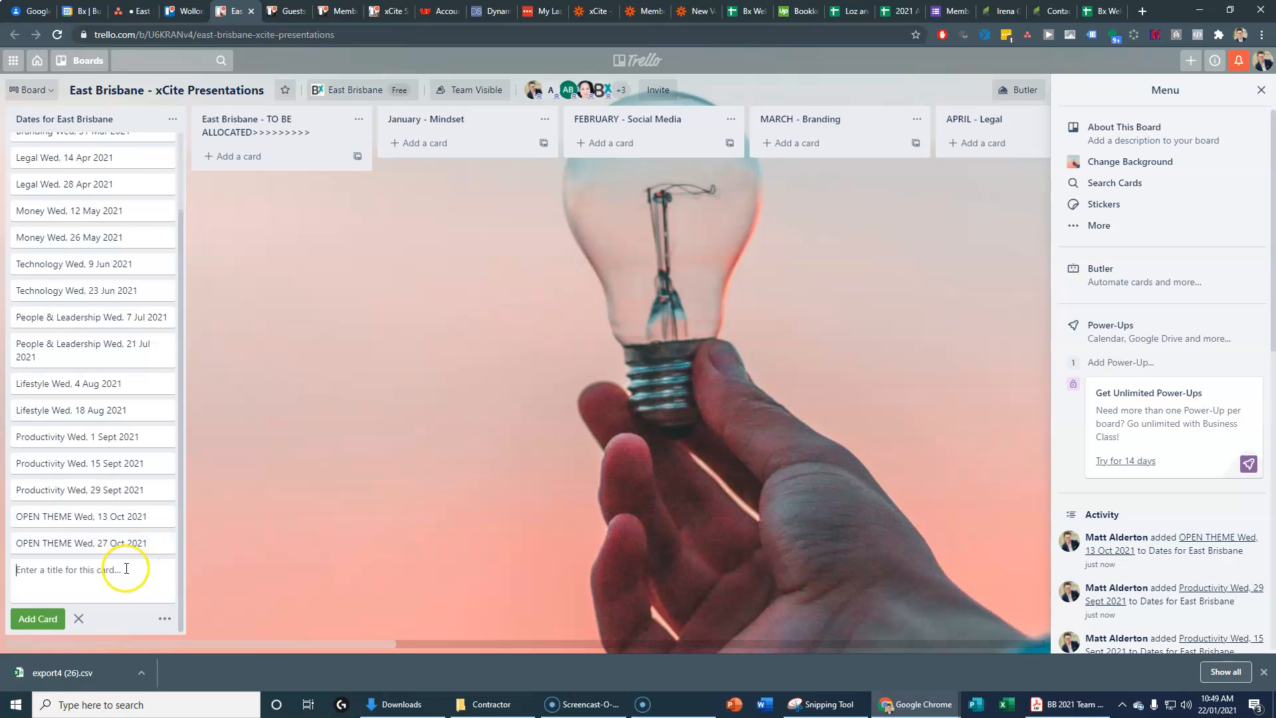
Step: Add the two Planning & Strategy cards, including 24 Nov, and Social & Environmental 8 Dec
{"action": "key", "text": "alt+Tab"}
{"action": "left_click", "coordinate": [98, 575]}
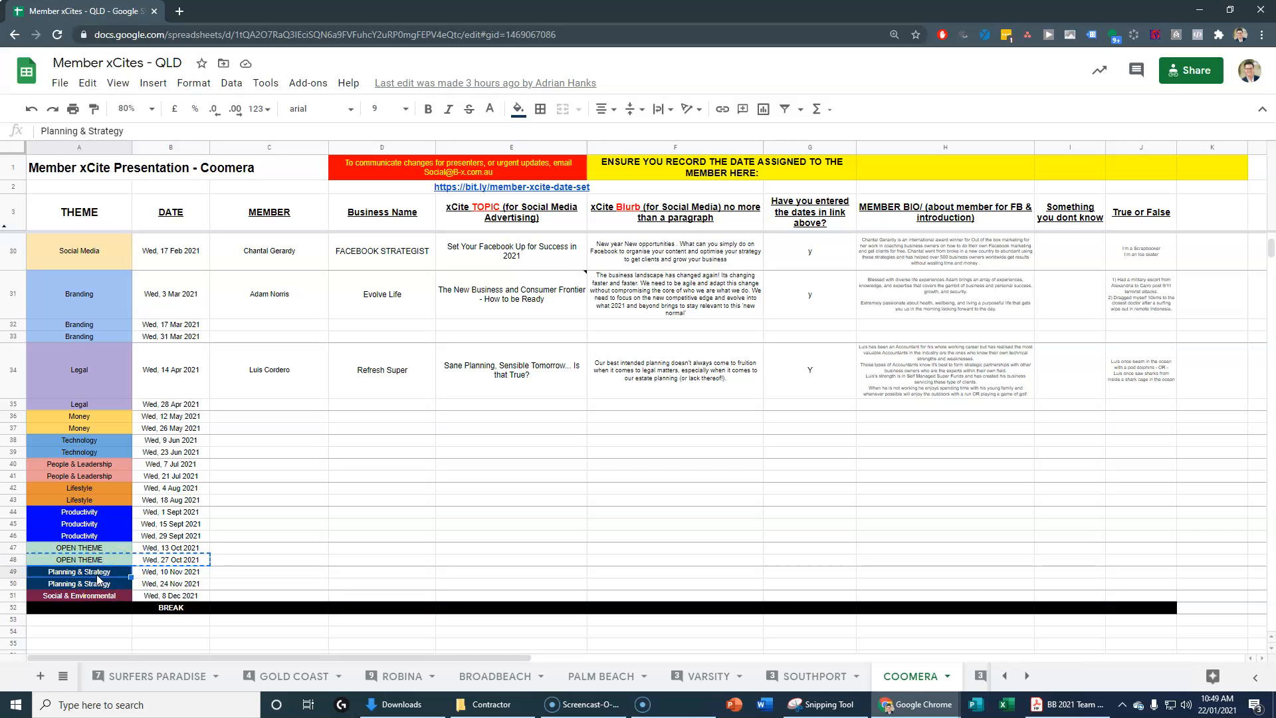
{"action": "key", "text": "alt+Tab"}
{"action": "key", "text": "ctrl+v"}
{"action": "key", "text": "Return"}
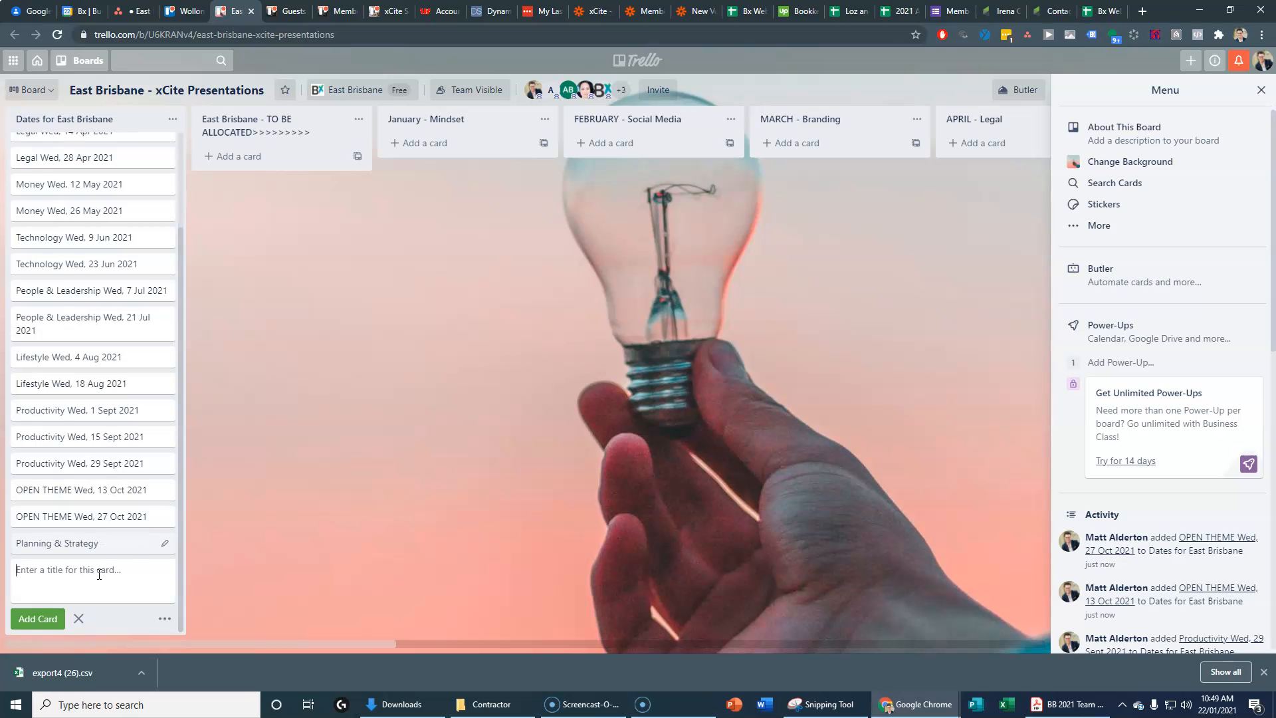
{"action": "key", "text": "alt+Tab"}
{"action": "left_click_drag", "start_coordinate": [87, 584], "coordinate": [142, 587]}
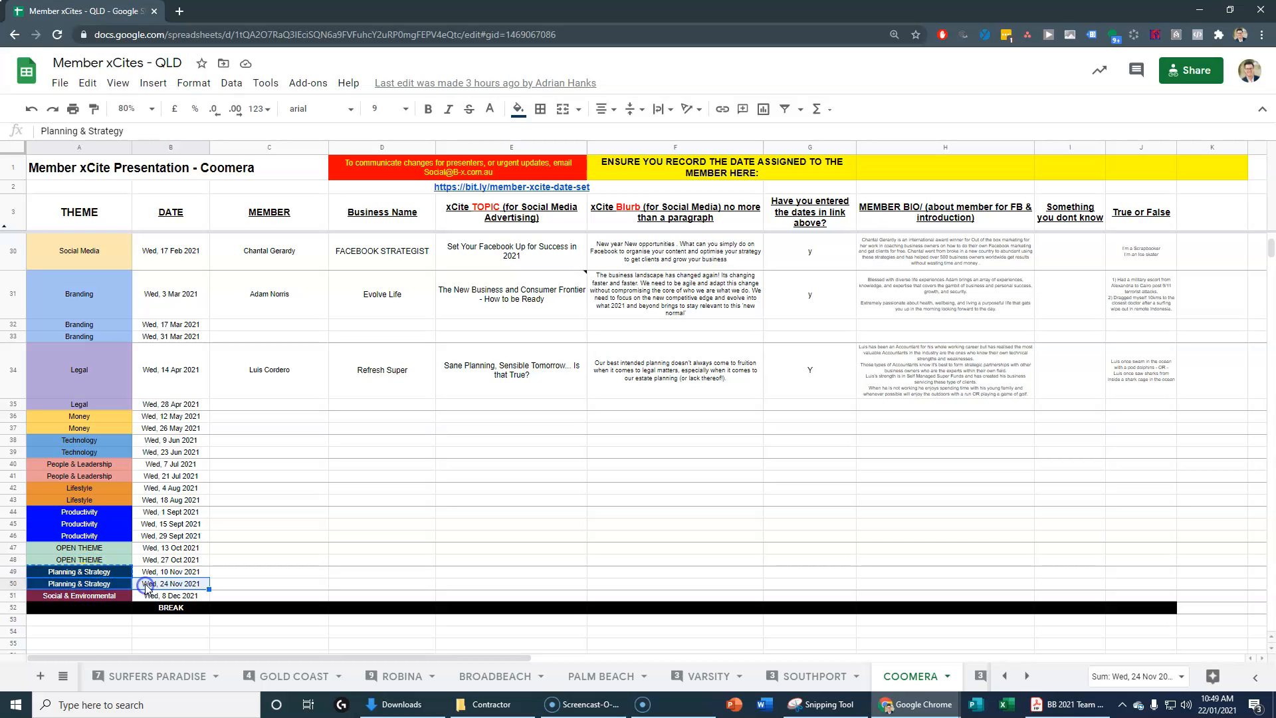
{"action": "key", "text": "alt+Tab"}
{"action": "key", "text": "ctrl+v"}
{"action": "key", "text": "Return"}
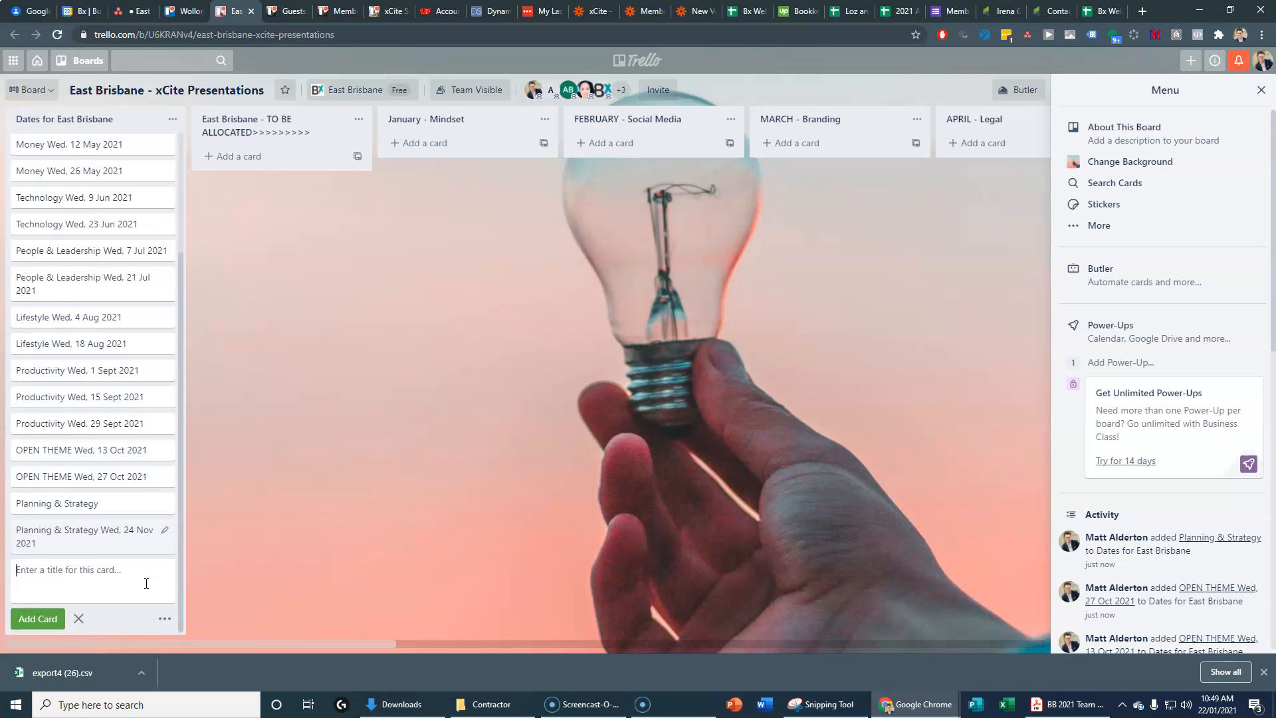
{"action": "key", "text": "alt+Tab"}
{"action": "left_click_drag", "start_coordinate": [86, 596], "coordinate": [141, 598]}
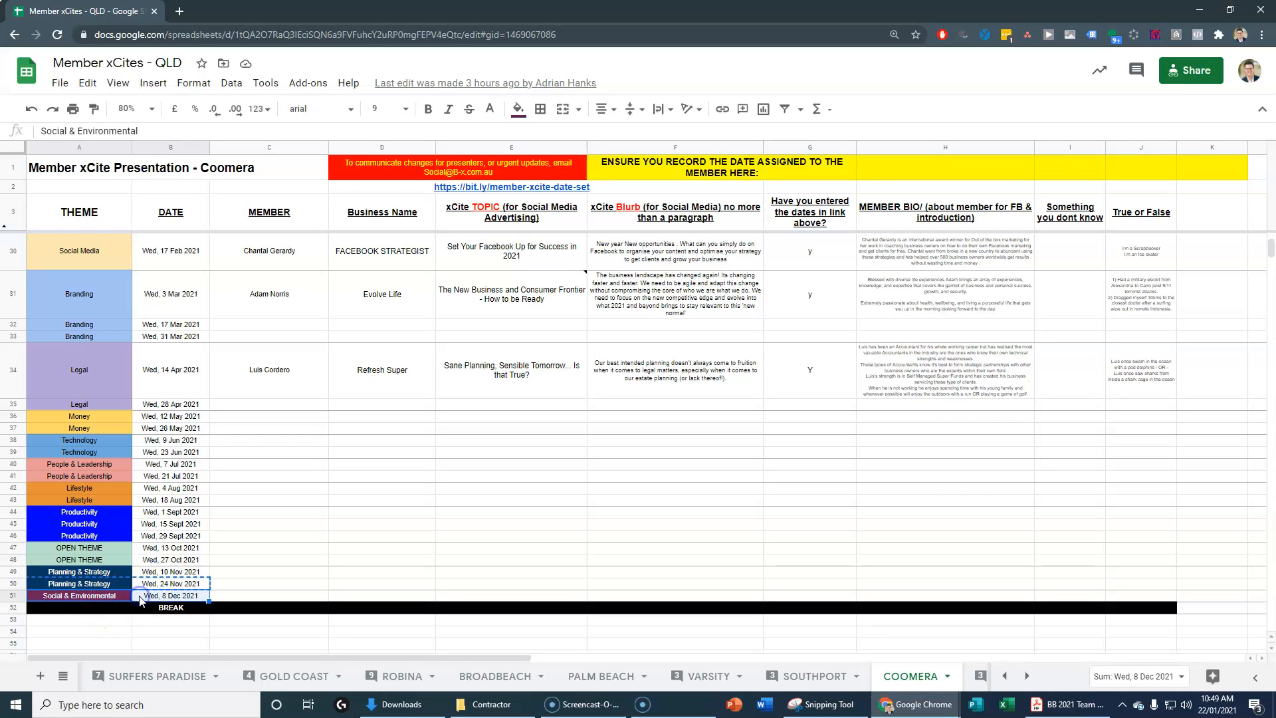
{"action": "key", "text": "alt+Tab"}
{"action": "key", "text": "ctrl+v"}
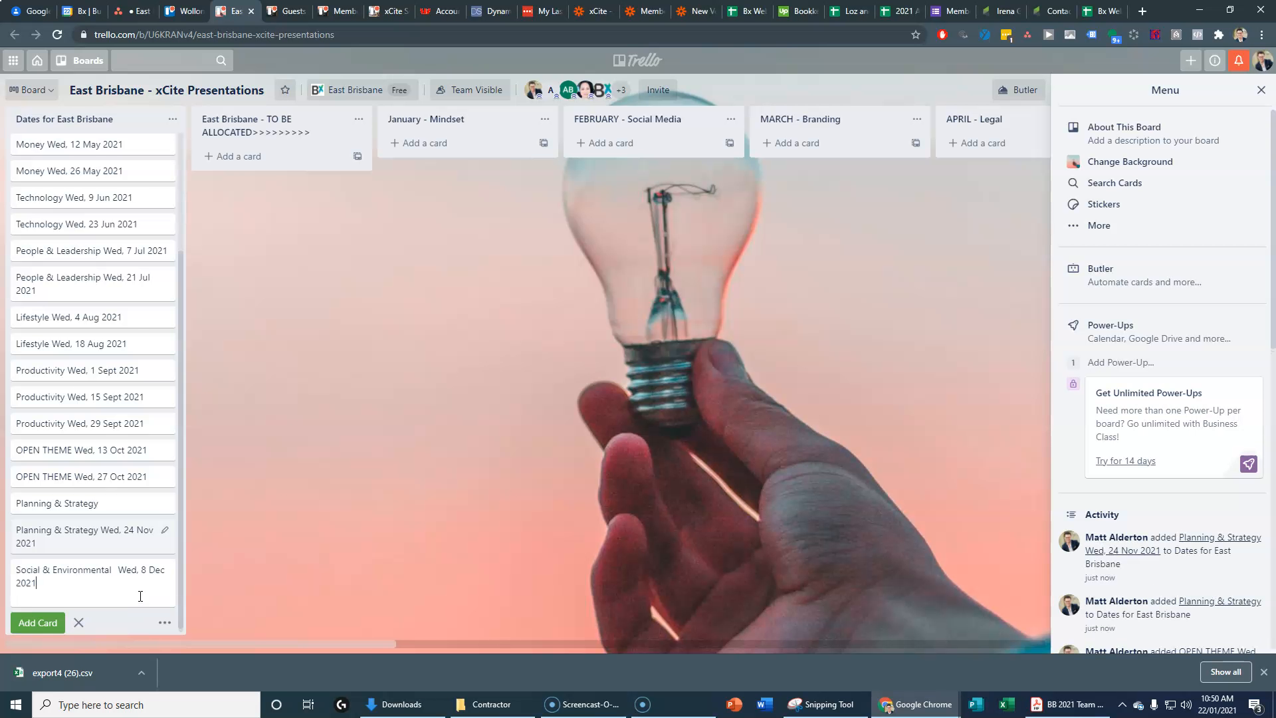
{"action": "key", "text": "Return"}
{"action": "scroll", "coordinate": [47, 342], "scroll_direction": "up", "scroll_amount": 3}
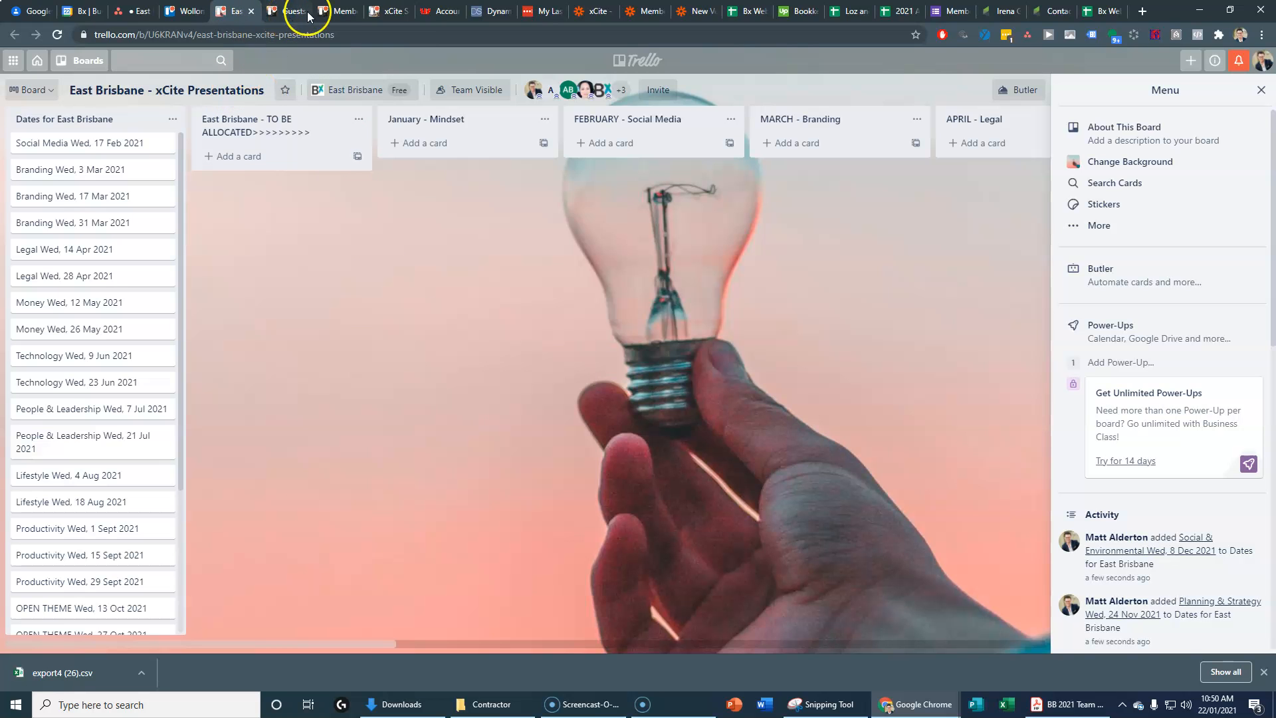
Step: Open the Guests - Wollongong board and choose Copy Board from its menu
{"action": "left_click", "coordinate": [285, 12]}
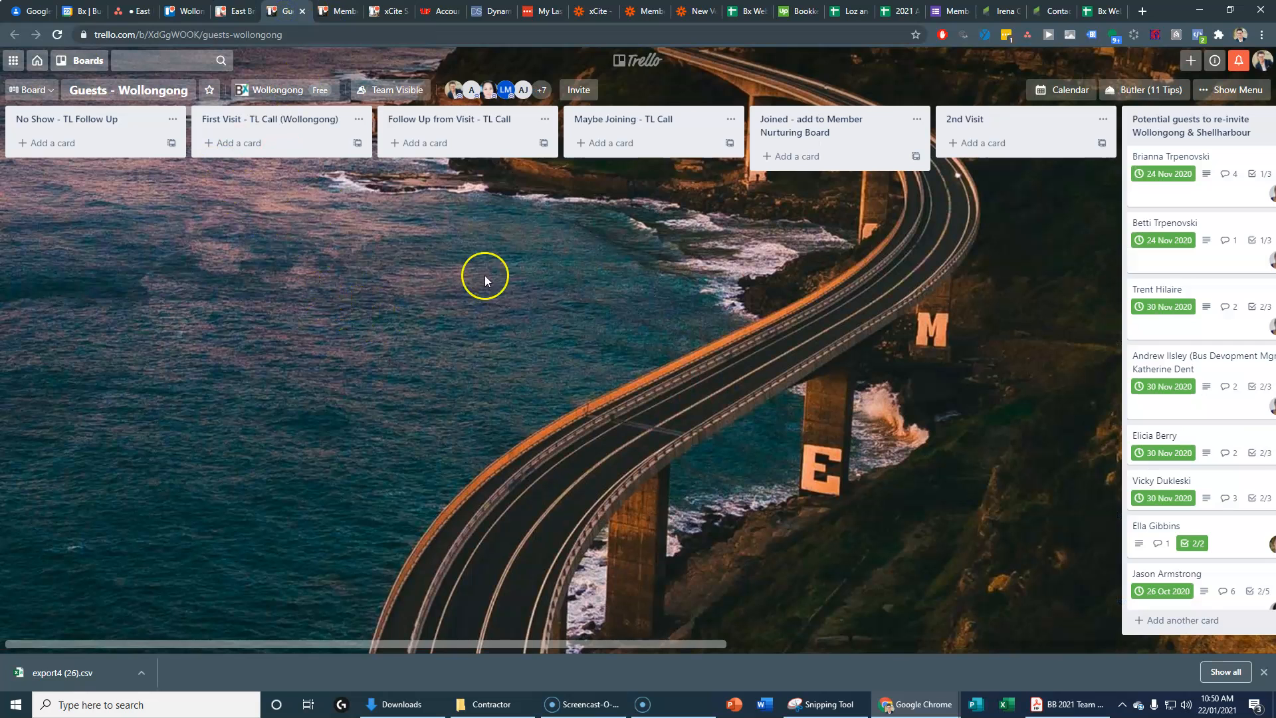
{"action": "left_click", "coordinate": [1229, 89]}
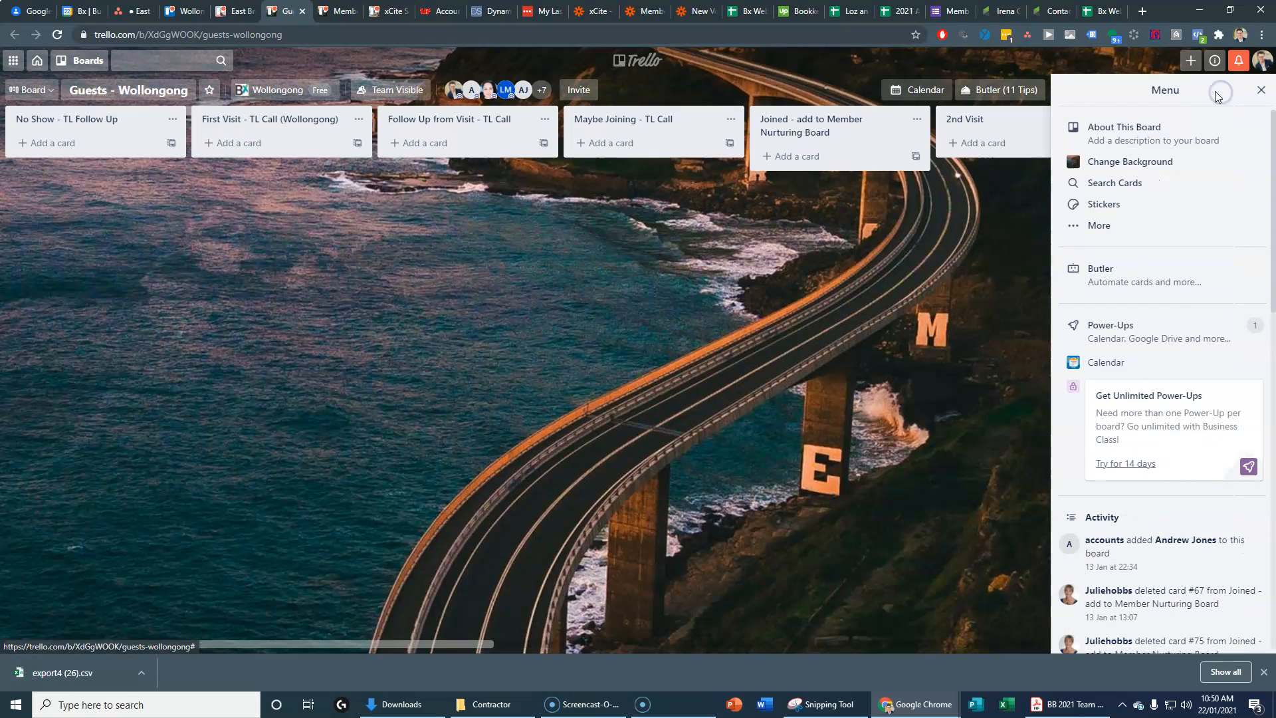
{"action": "left_click", "coordinate": [1104, 228]}
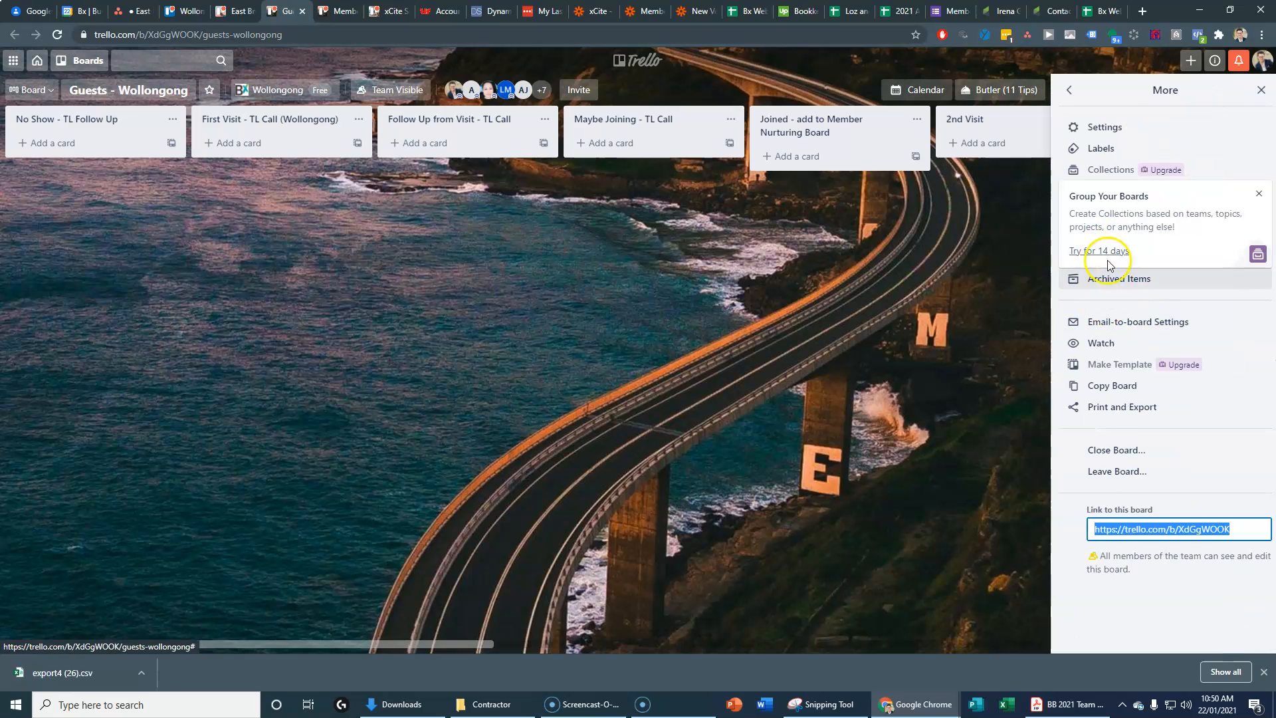
{"action": "left_click", "coordinate": [1110, 386]}
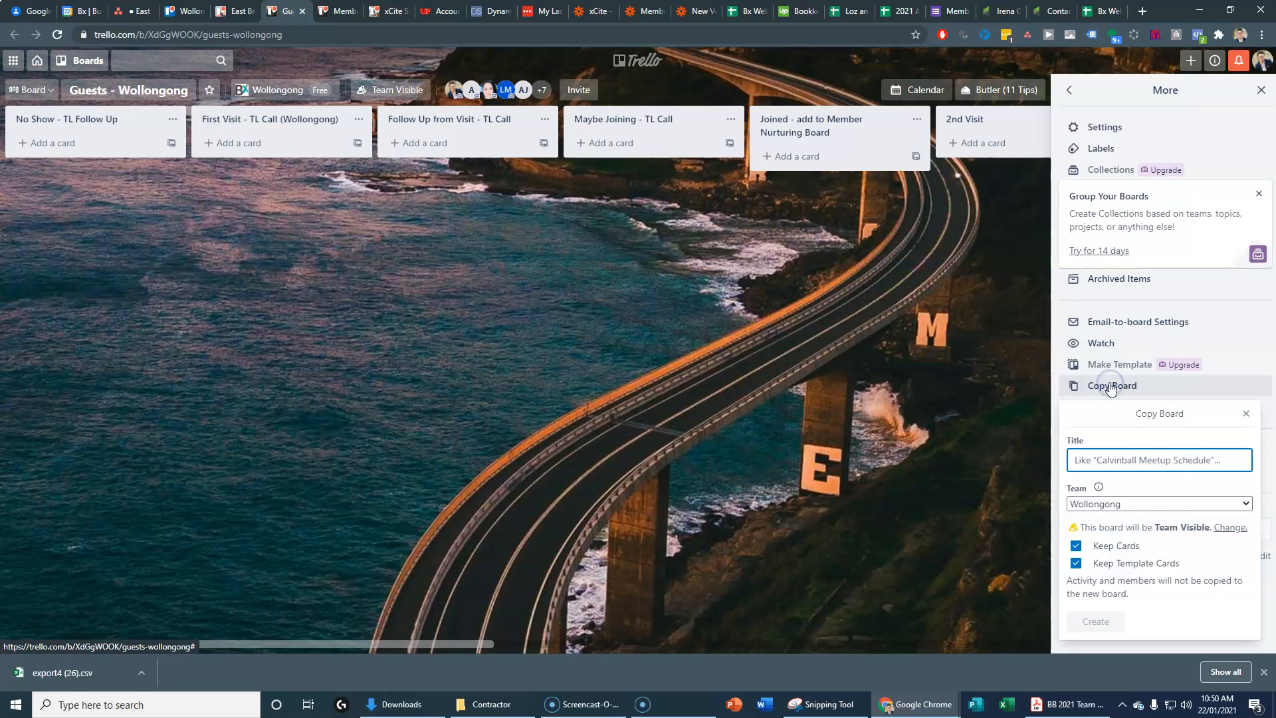
Step: Title the copy Guests - East Brisbane in the East Brisbane team, without cards, and create it
{"action": "left_click", "coordinate": [1120, 460]}
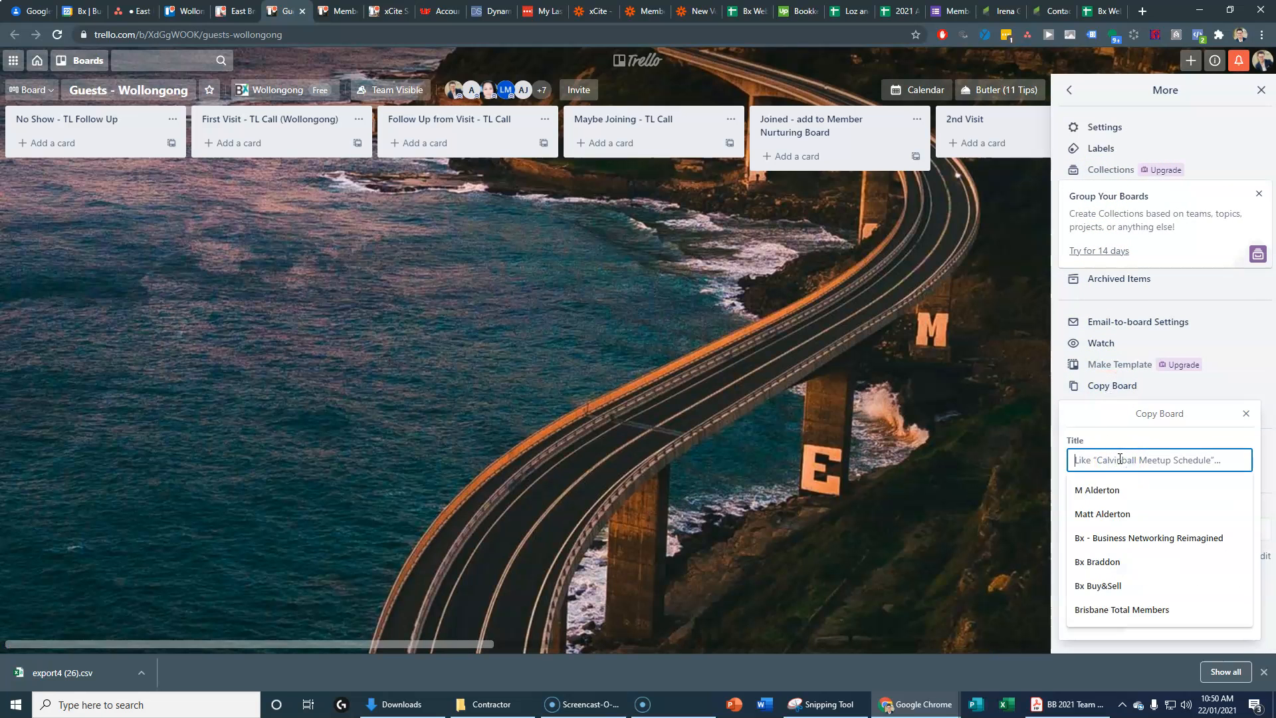
{"action": "type", "text": "gu"}
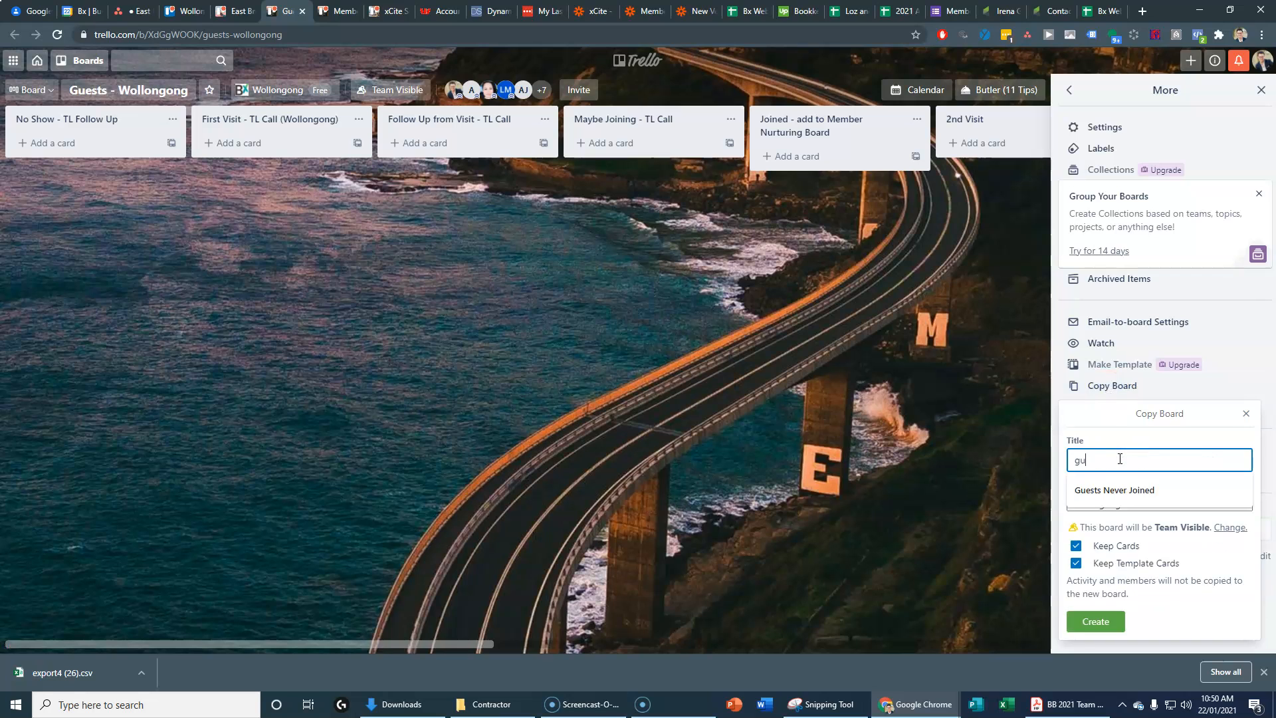
{"action": "key", "text": "BackSpace"}
{"action": "key", "text": "BackSpace"}
{"action": "type", "text": "Guests - East Brisbane"}
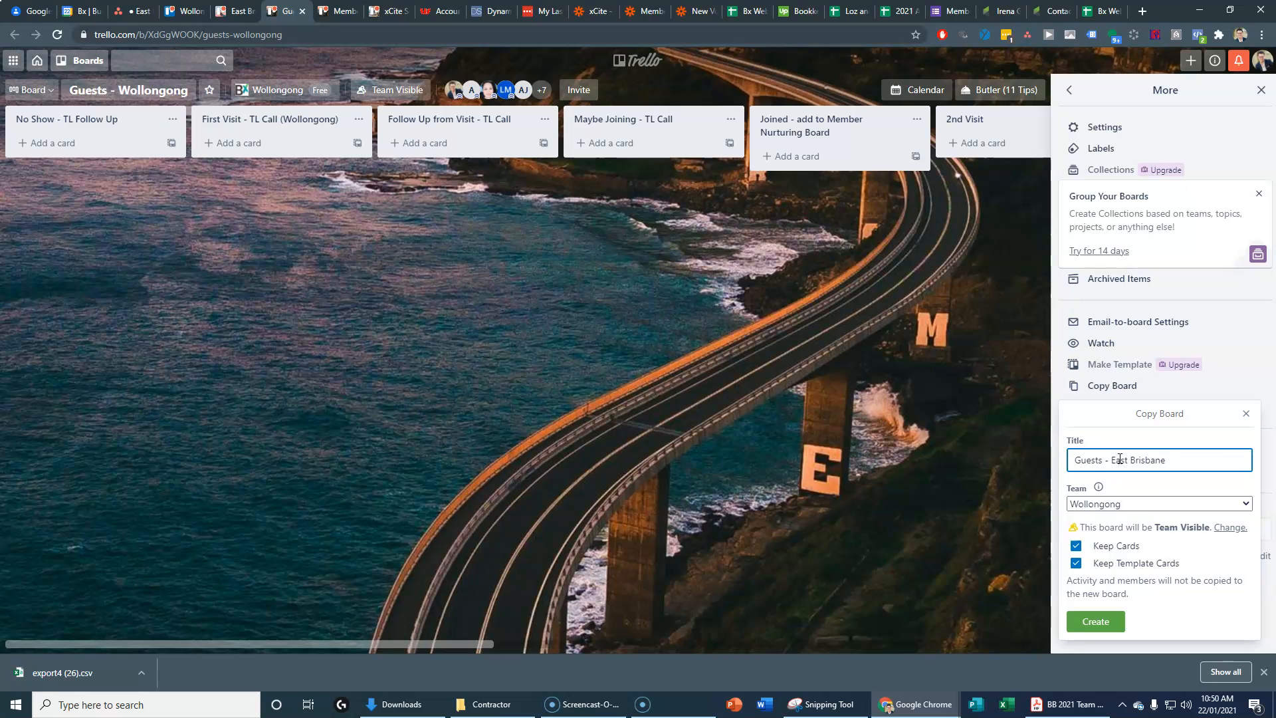
{"action": "left_click", "coordinate": [1114, 504]}
{"action": "key", "text": "e"}
{"action": "key", "text": "Return"}
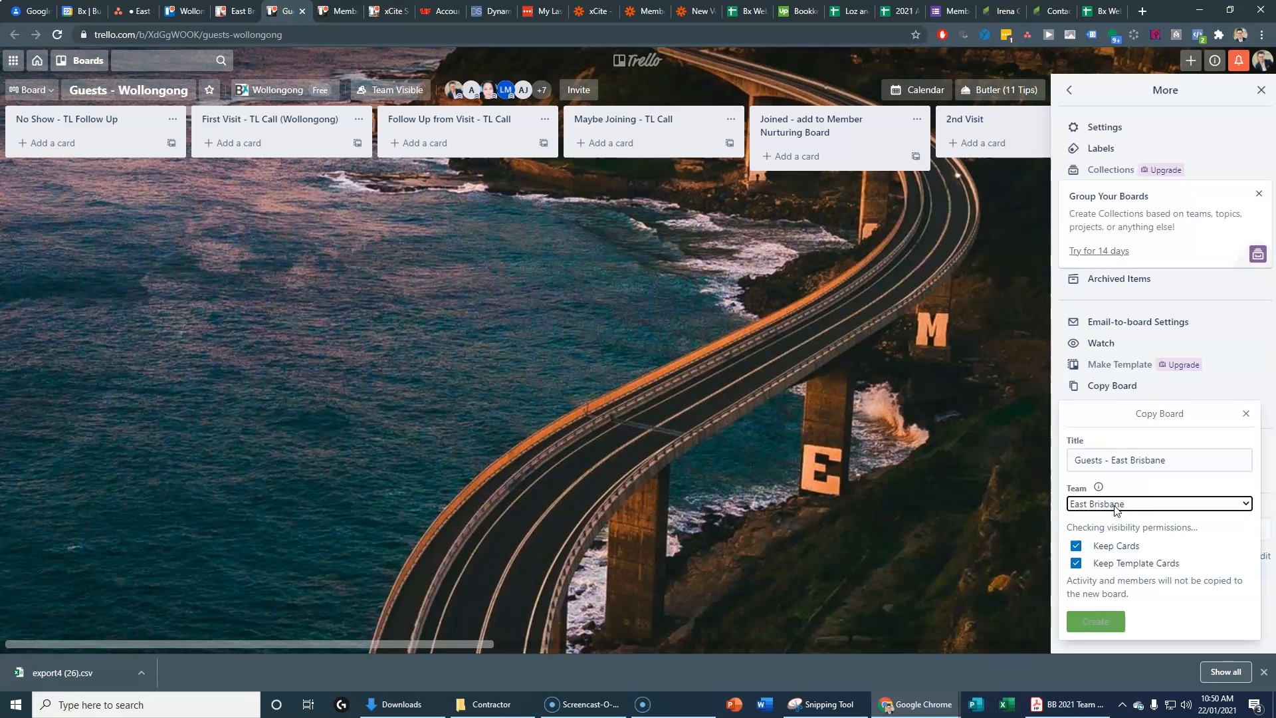
{"action": "left_click", "coordinate": [1076, 546]}
{"action": "left_click", "coordinate": [1076, 563]}
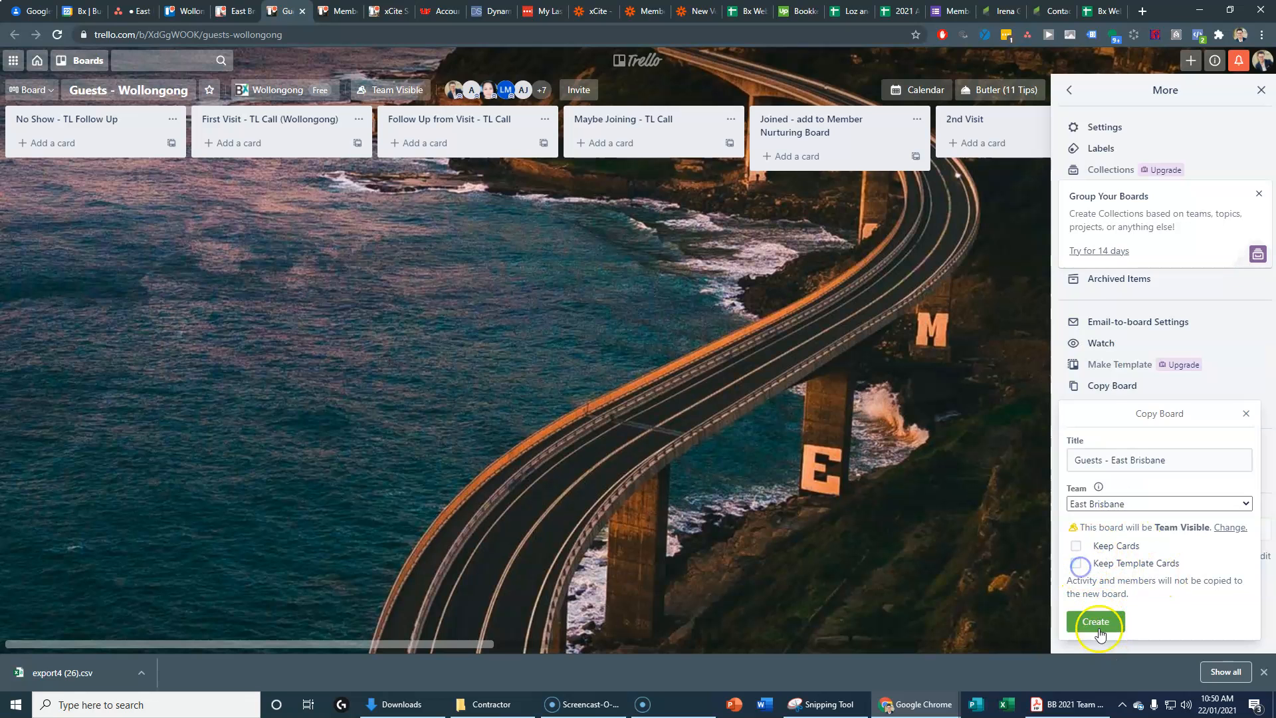
{"action": "left_click", "coordinate": [1098, 625]}
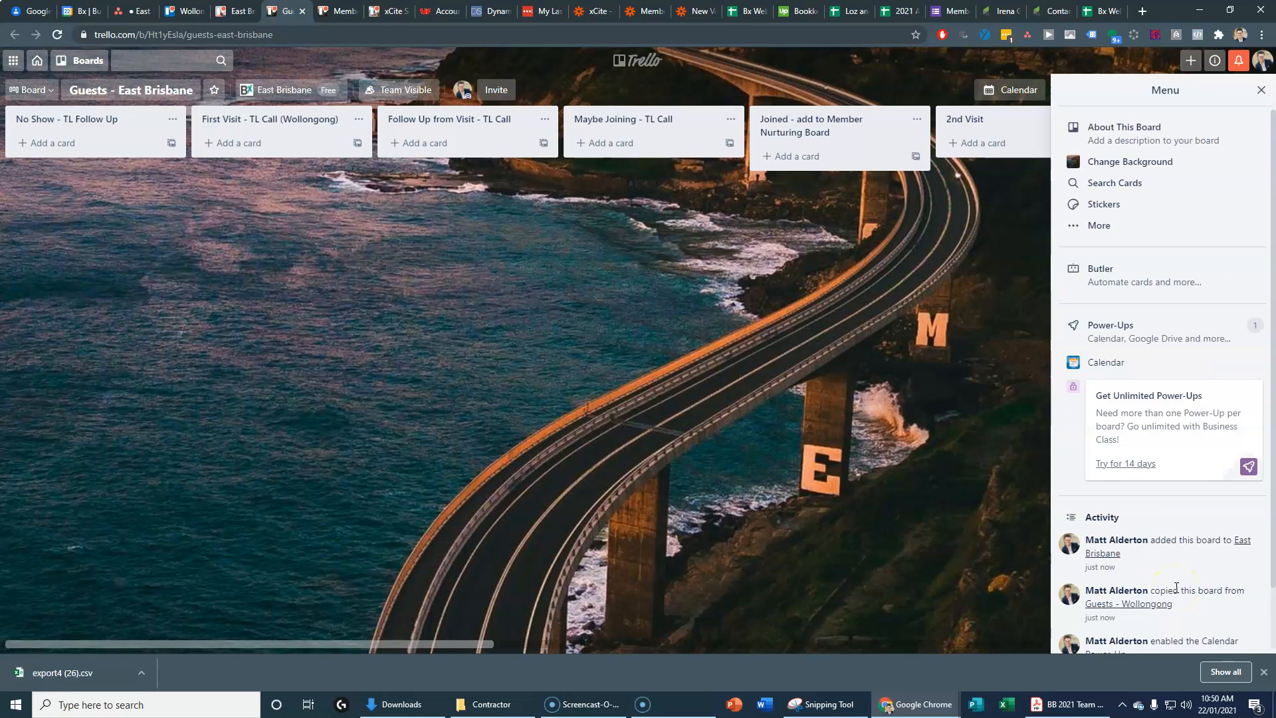
Step: Apply a 'brisbane' bridge night photo to Guests - East Brisbane, then switch to Member Engagement - Wollongong
{"action": "left_click", "coordinate": [1129, 162]}
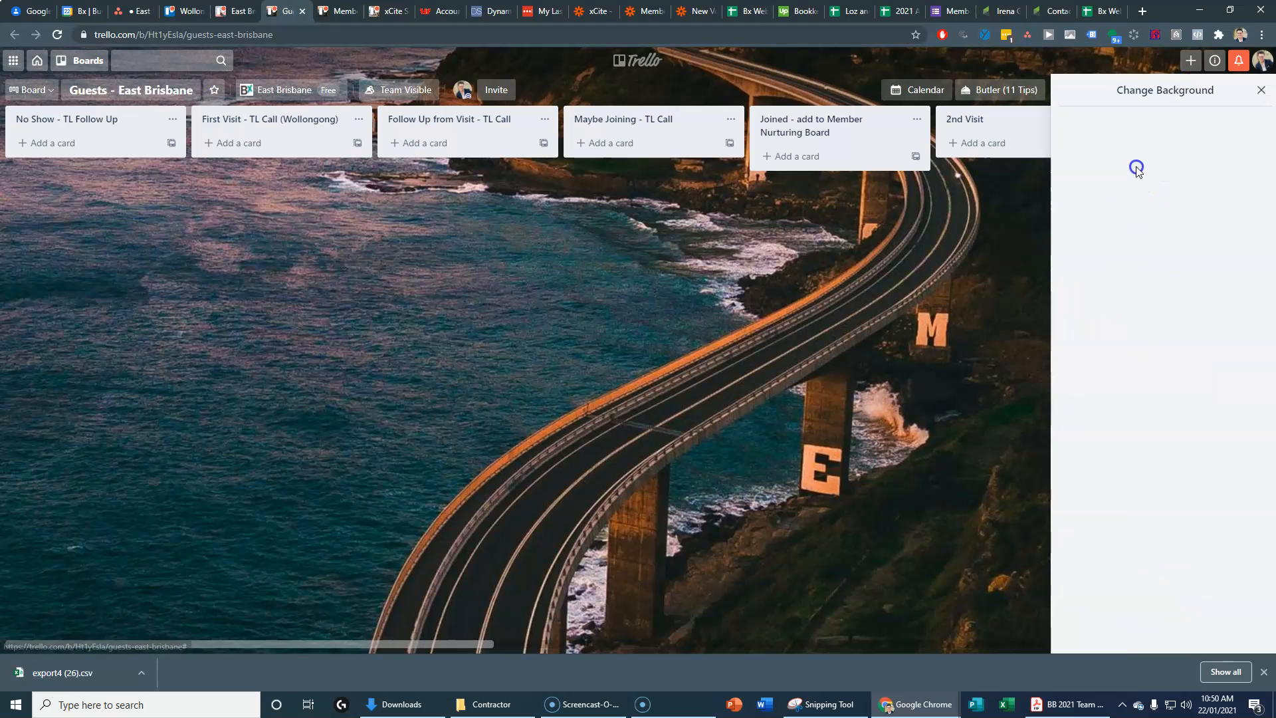
{"action": "left_click", "coordinate": [1103, 159]}
{"action": "left_click", "coordinate": [1142, 130]}
{"action": "type", "text": "brisbane"}
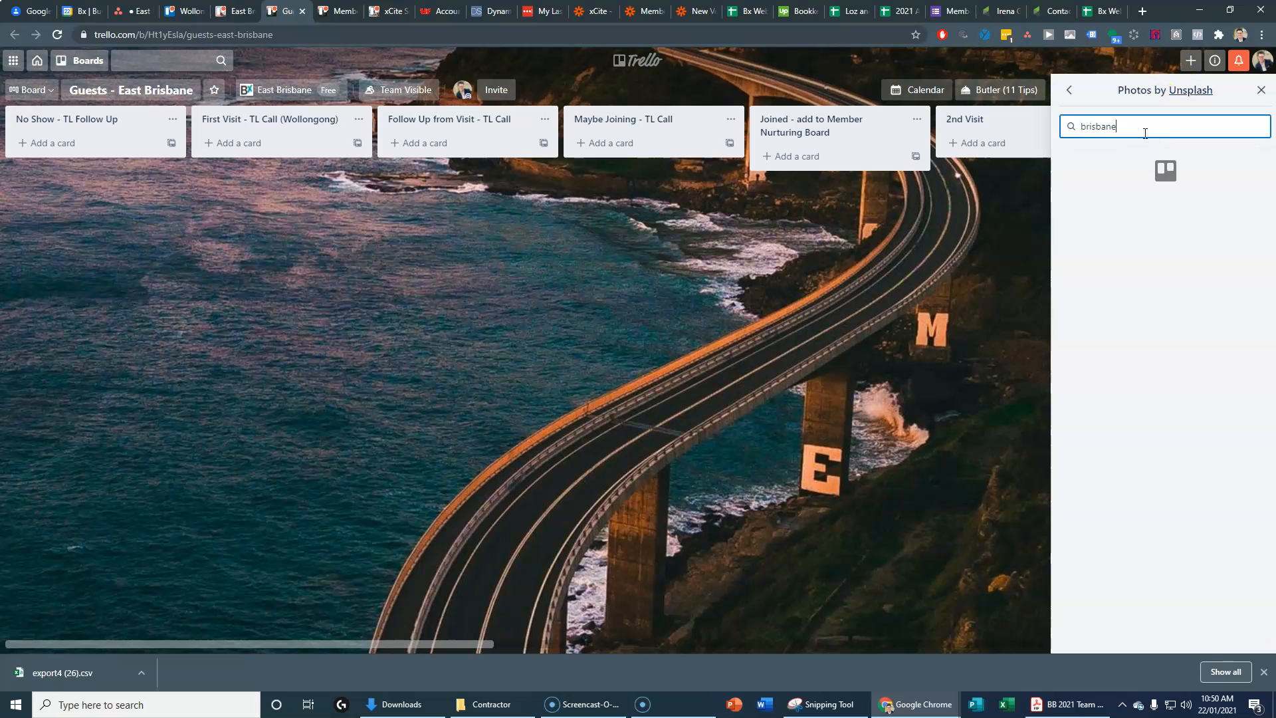
{"action": "left_click", "coordinate": [1216, 457]}
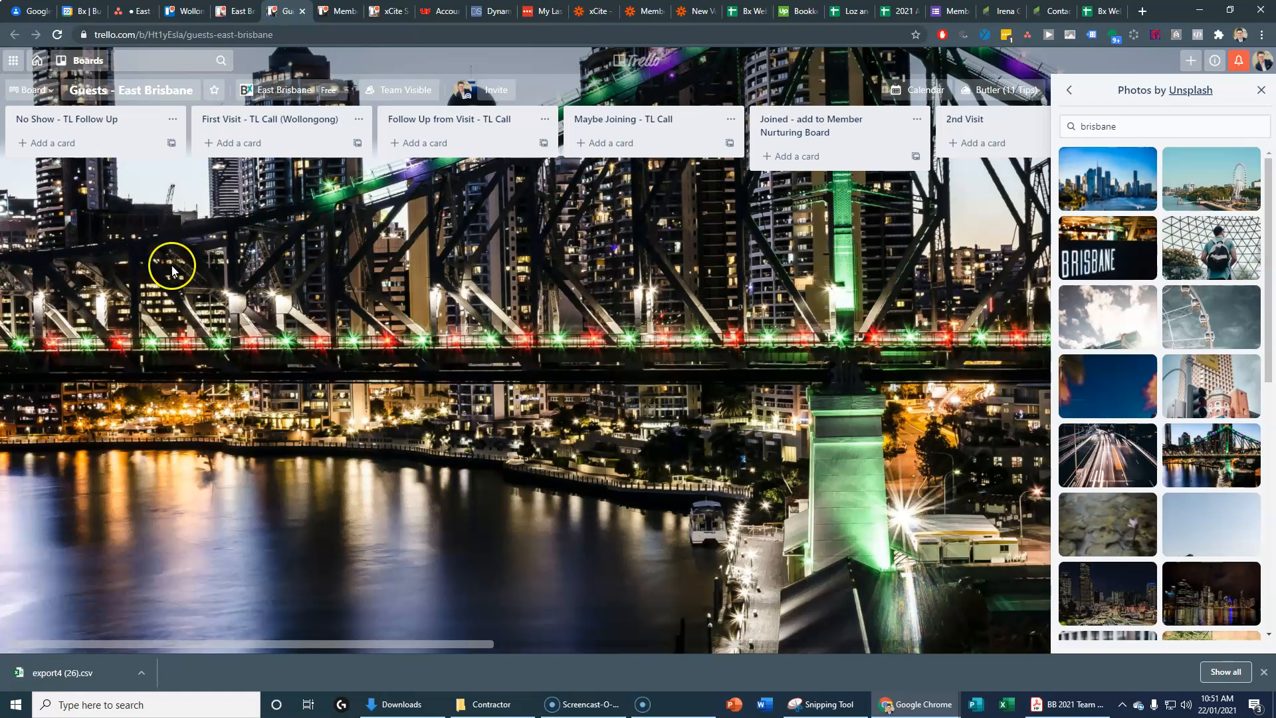
{"action": "left_click", "coordinate": [1261, 90]}
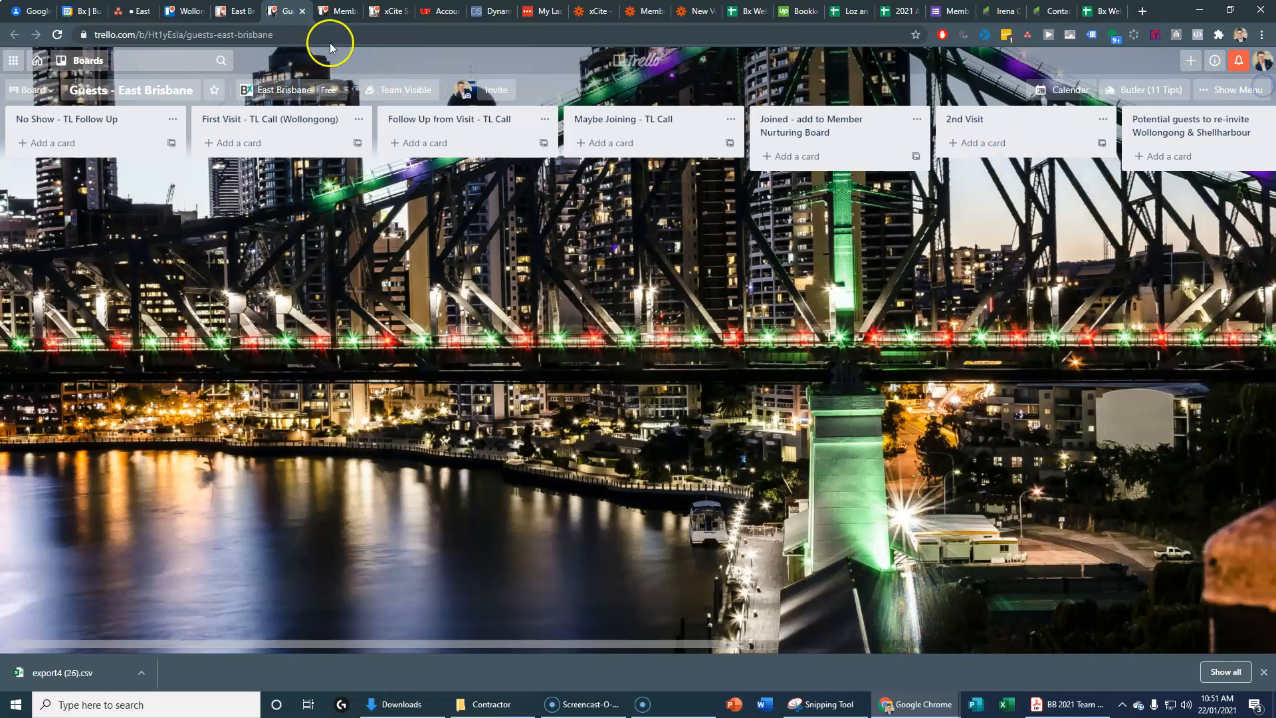
{"action": "left_click", "coordinate": [336, 11]}
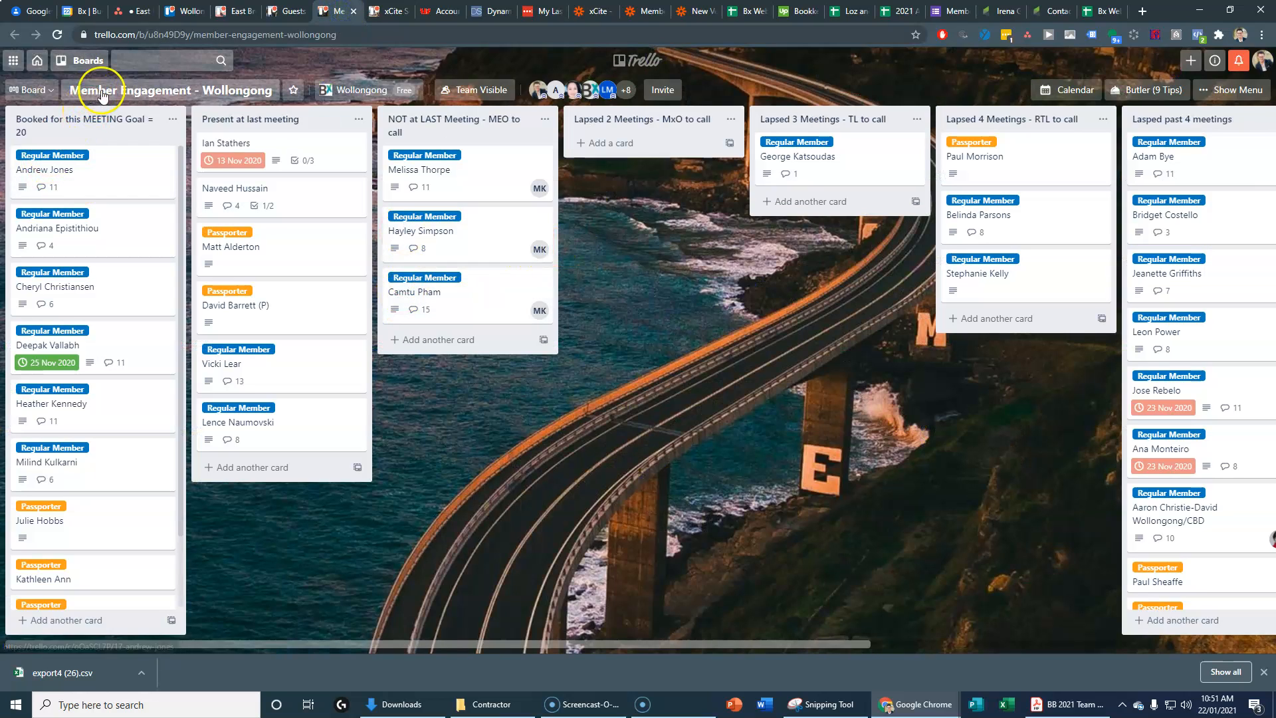
Step: Start copying the Wollongong board and title the copy Member Engagement - East Brisbane
{"action": "left_click", "coordinate": [1240, 93]}
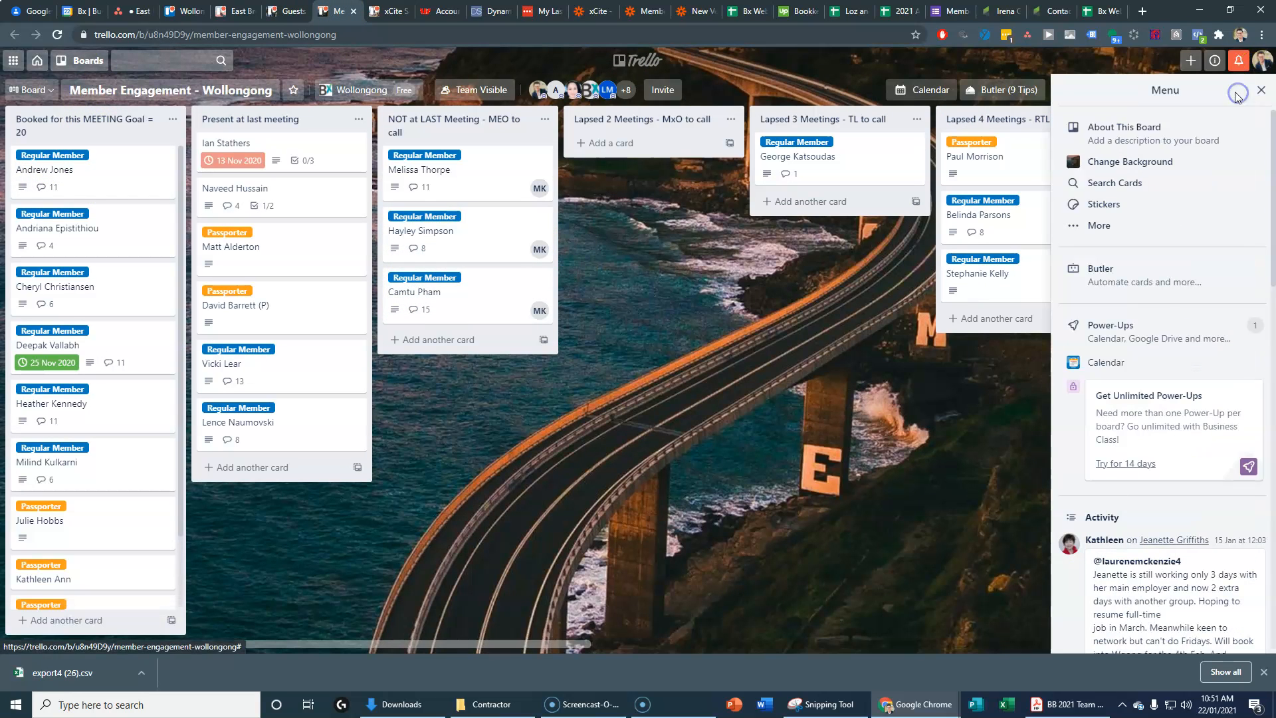
{"action": "left_click", "coordinate": [1098, 222]}
{"action": "left_click", "coordinate": [1108, 386]}
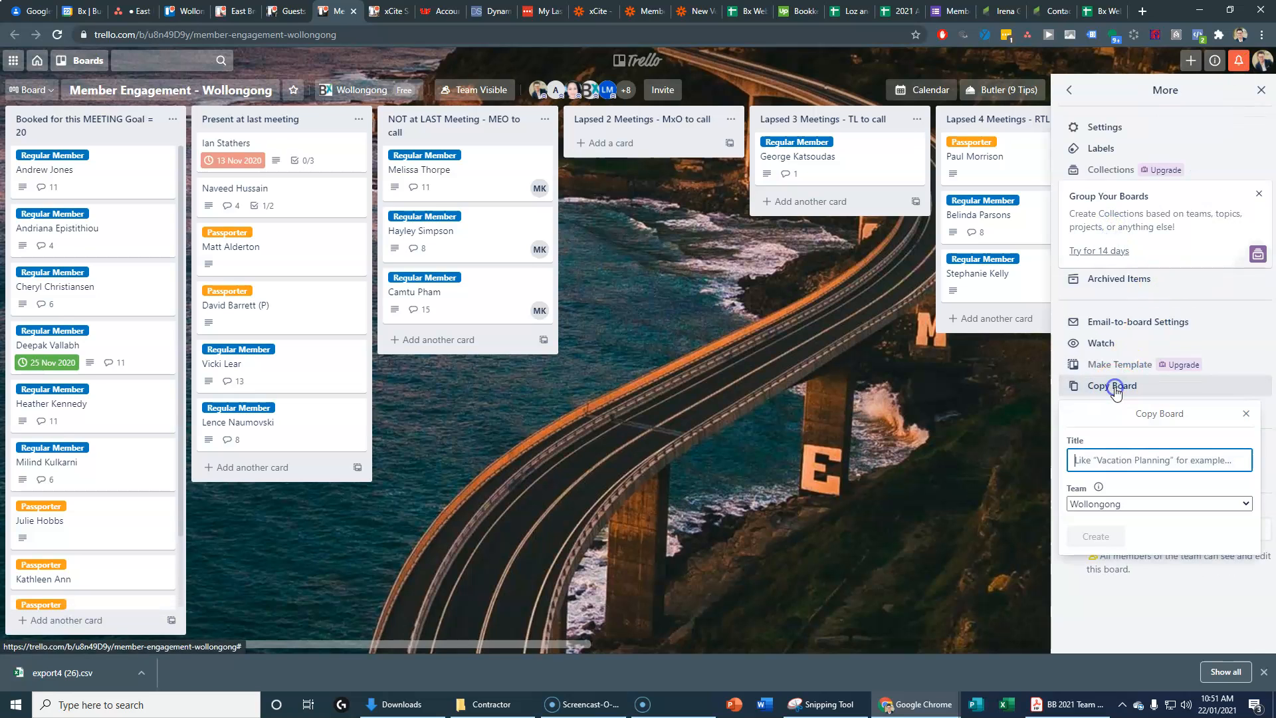
{"action": "left_click", "coordinate": [1116, 458]}
{"action": "type", "text": "Membe"}
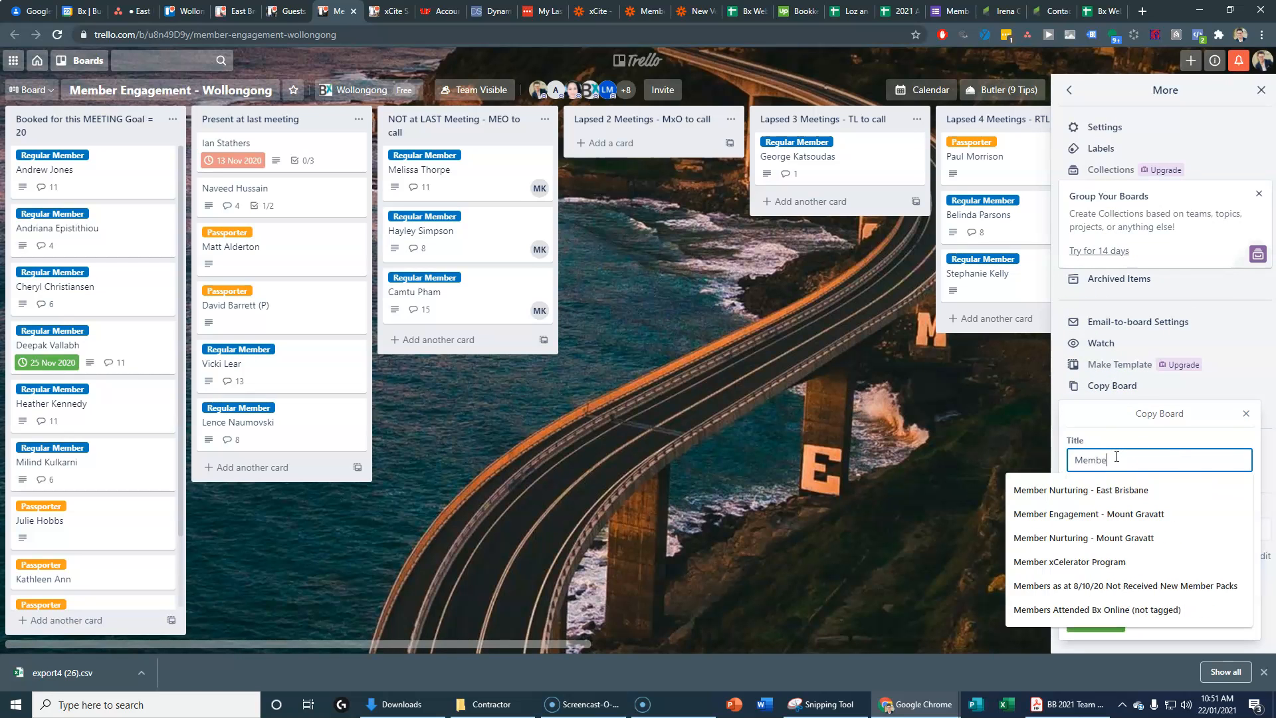
{"action": "key", "text": "Down"}
{"action": "key", "text": "Down"}
{"action": "left_click", "coordinate": [1169, 461]}
{"action": "left_click", "coordinate": [1163, 516]}
{"action": "left_click_drag", "start_coordinate": [1173, 460], "coordinate": [1242, 453]}
{"action": "type", "text": "Engagement - East Brisbane"}
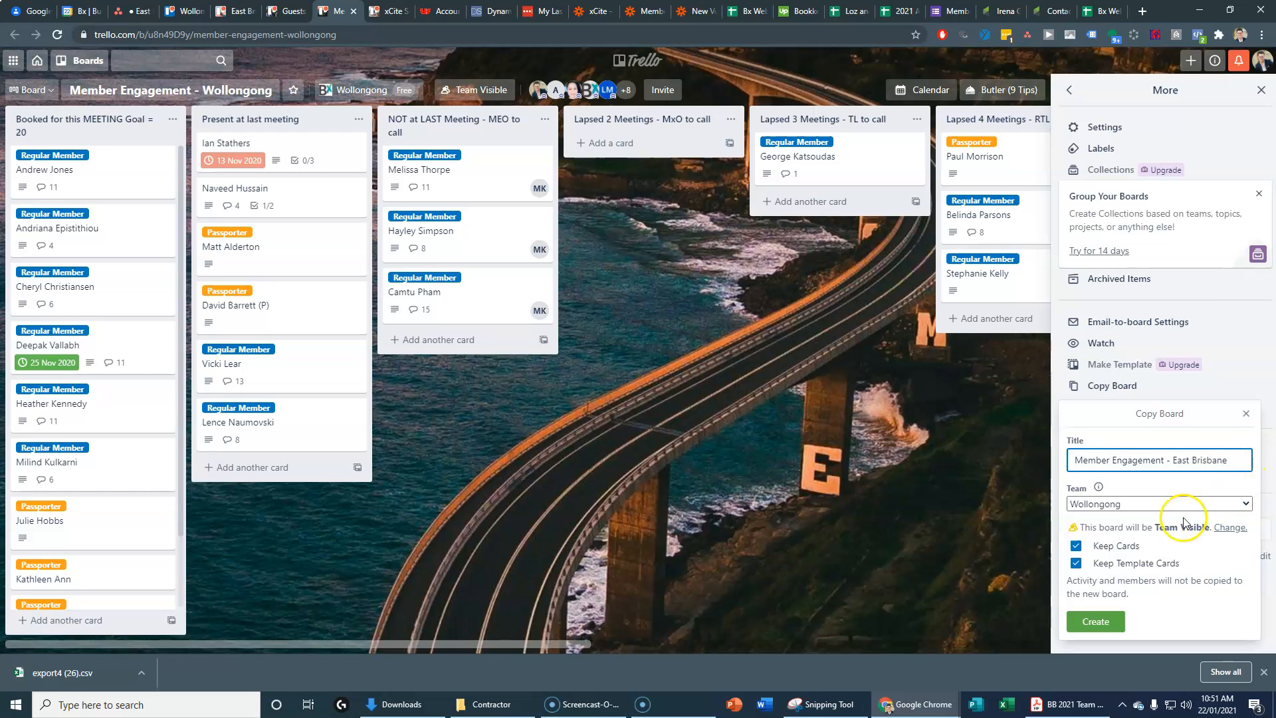
Step: Assign the copy to the East Brisbane team, leave out the cards, and create it
{"action": "left_click", "coordinate": [1115, 506]}
{"action": "left_click", "coordinate": [1115, 506]}
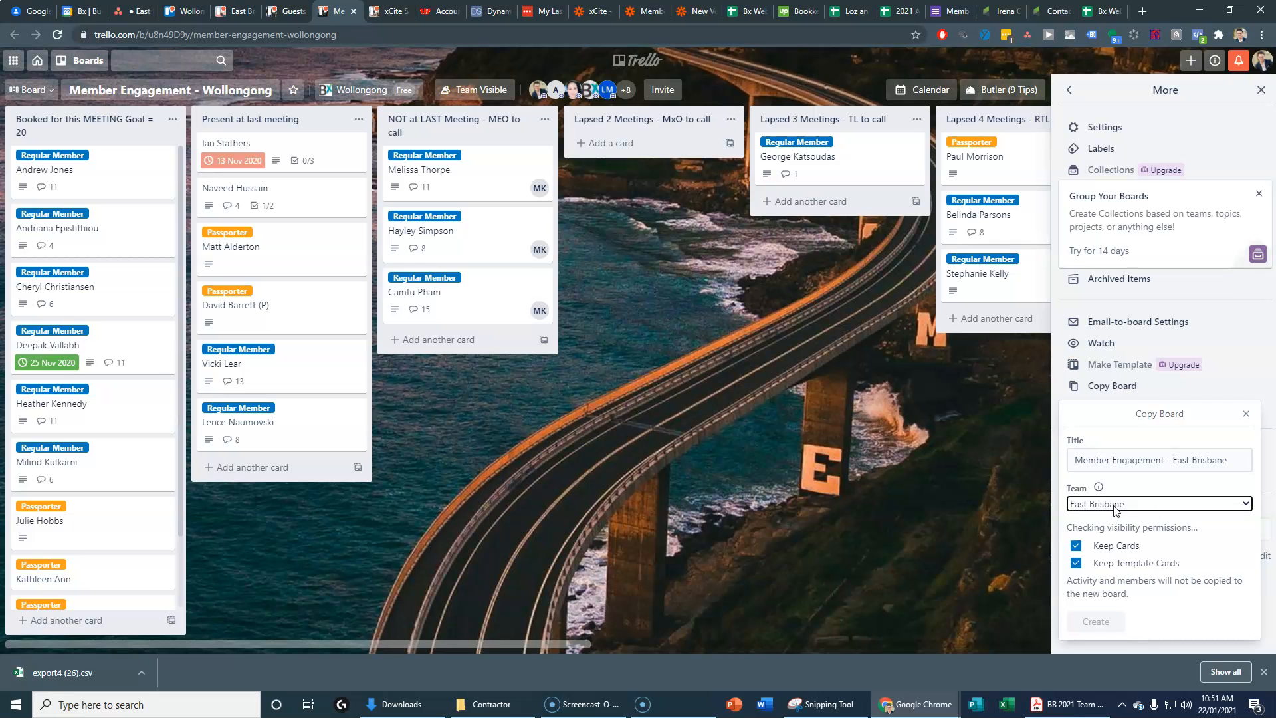
{"action": "left_click", "coordinate": [1124, 546]}
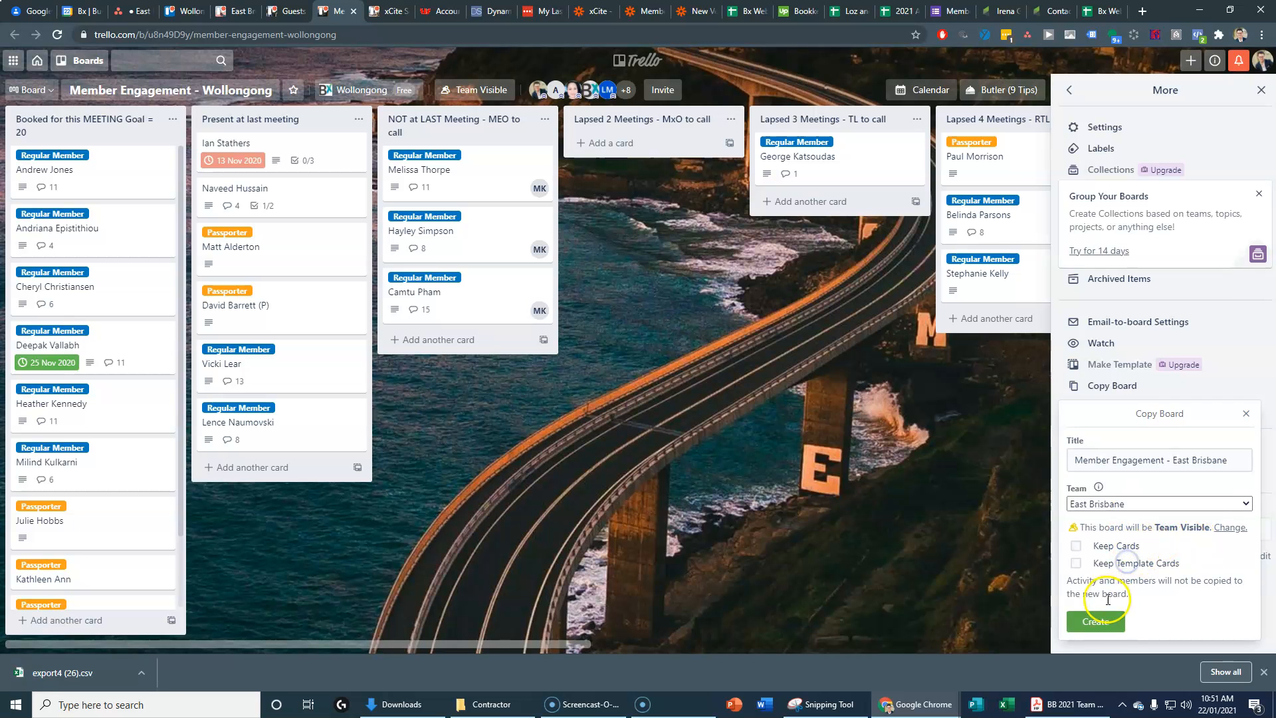
{"action": "left_click", "coordinate": [1095, 621]}
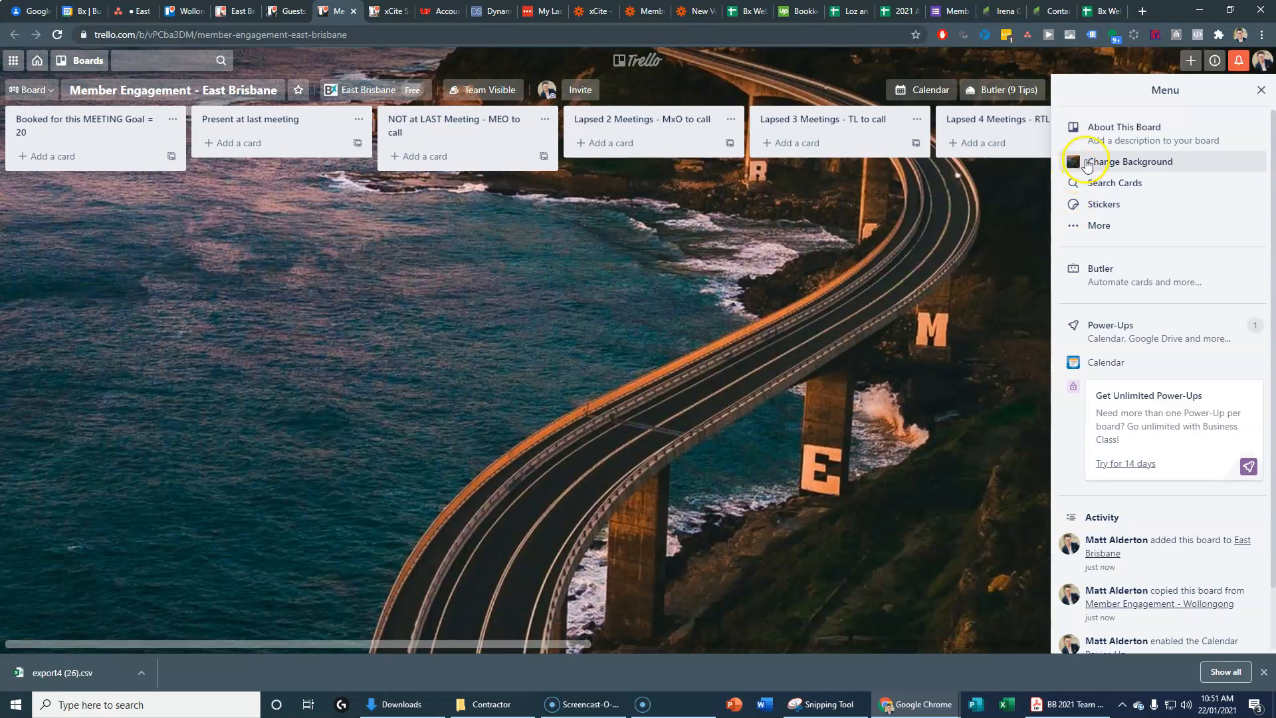
Step: Search photo backgrounds for 'brisbane' and apply the Story Bridge night photo to Member Engagement - East Brisbane
{"action": "left_click", "coordinate": [1092, 160]}
{"action": "left_click", "coordinate": [1143, 187]}
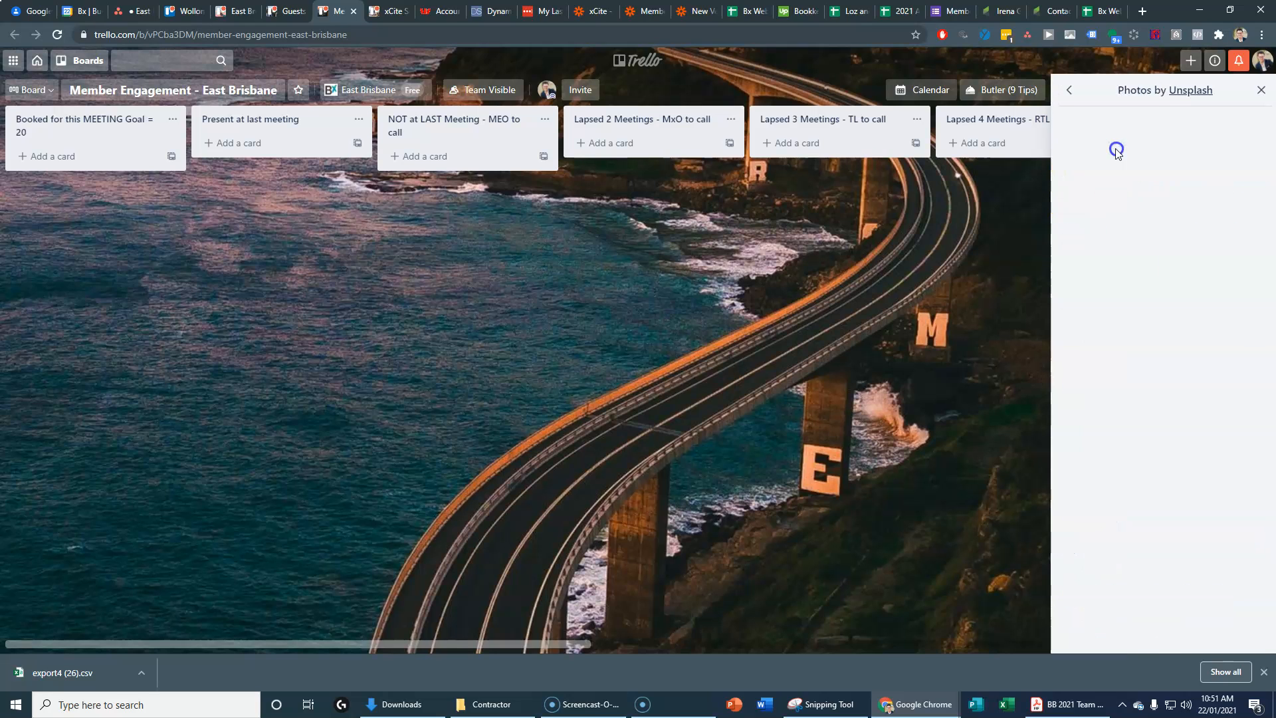
{"action": "left_click", "coordinate": [1105, 126]}
{"action": "type", "text": "brisbane"}
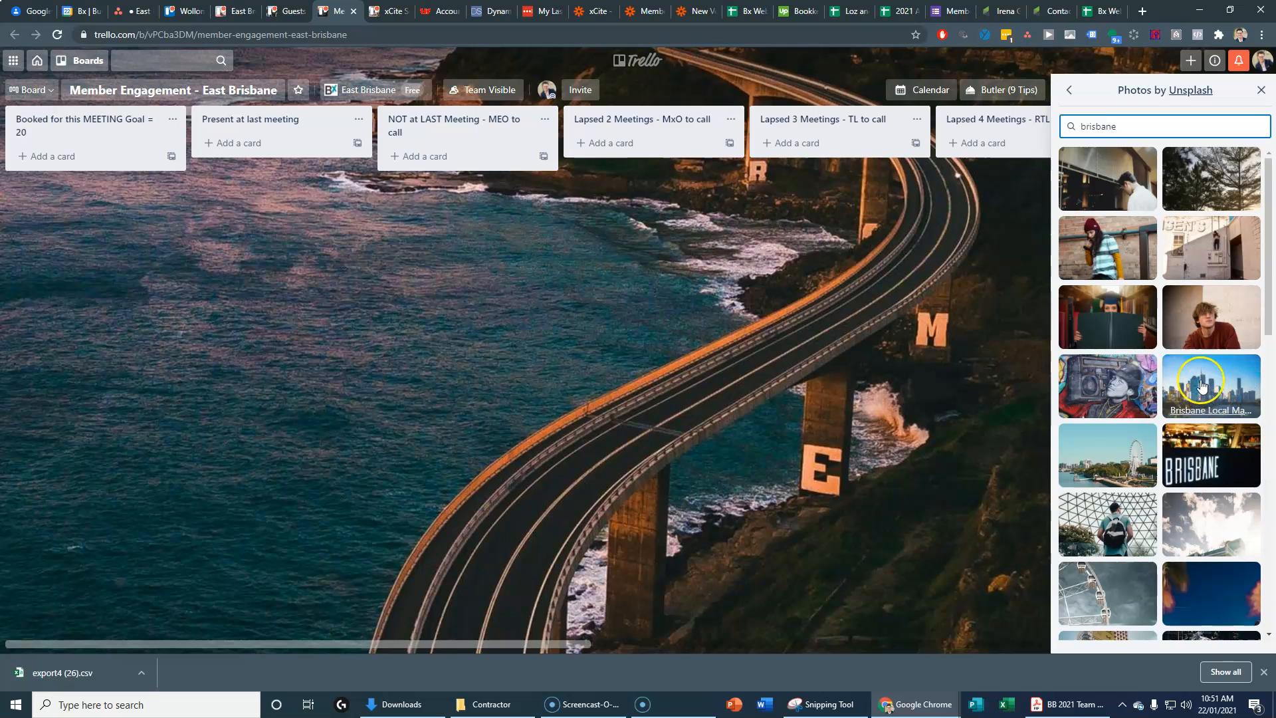
{"action": "left_click", "coordinate": [1203, 386]}
{"action": "left_click", "coordinate": [1221, 543]}
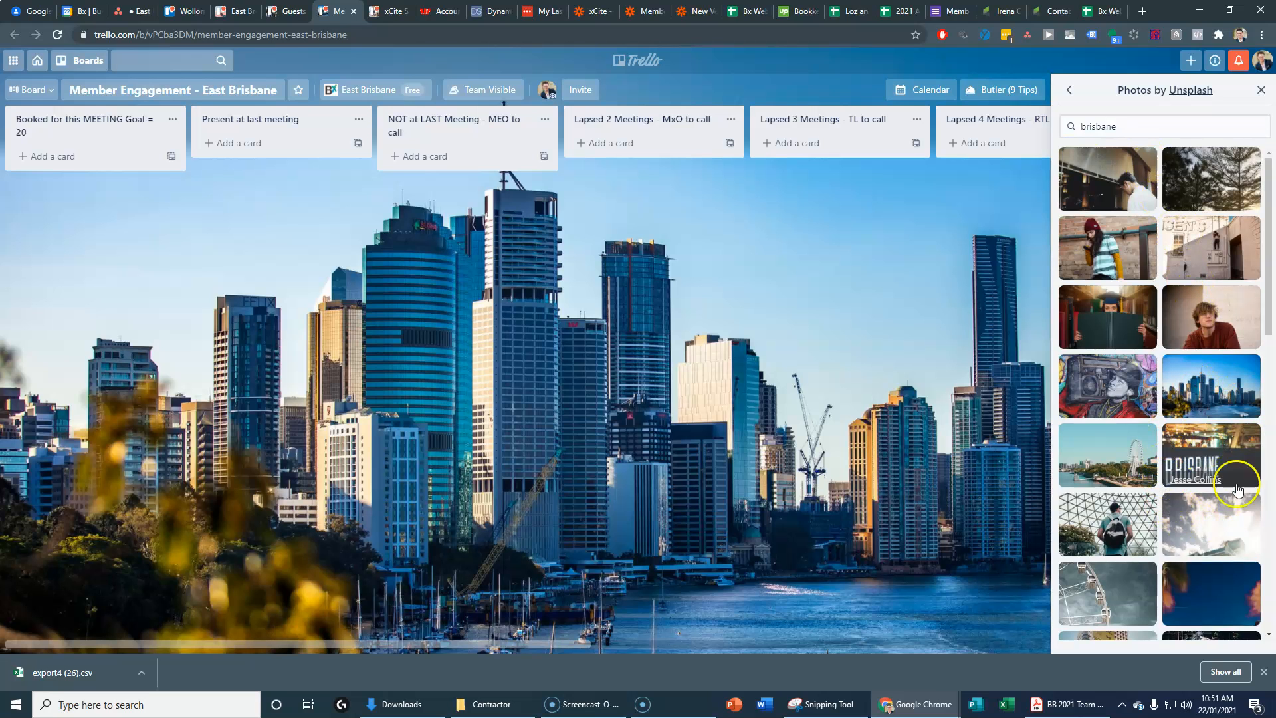
{"action": "scroll", "coordinate": [1223, 519], "scroll_direction": "down", "scroll_amount": 4}
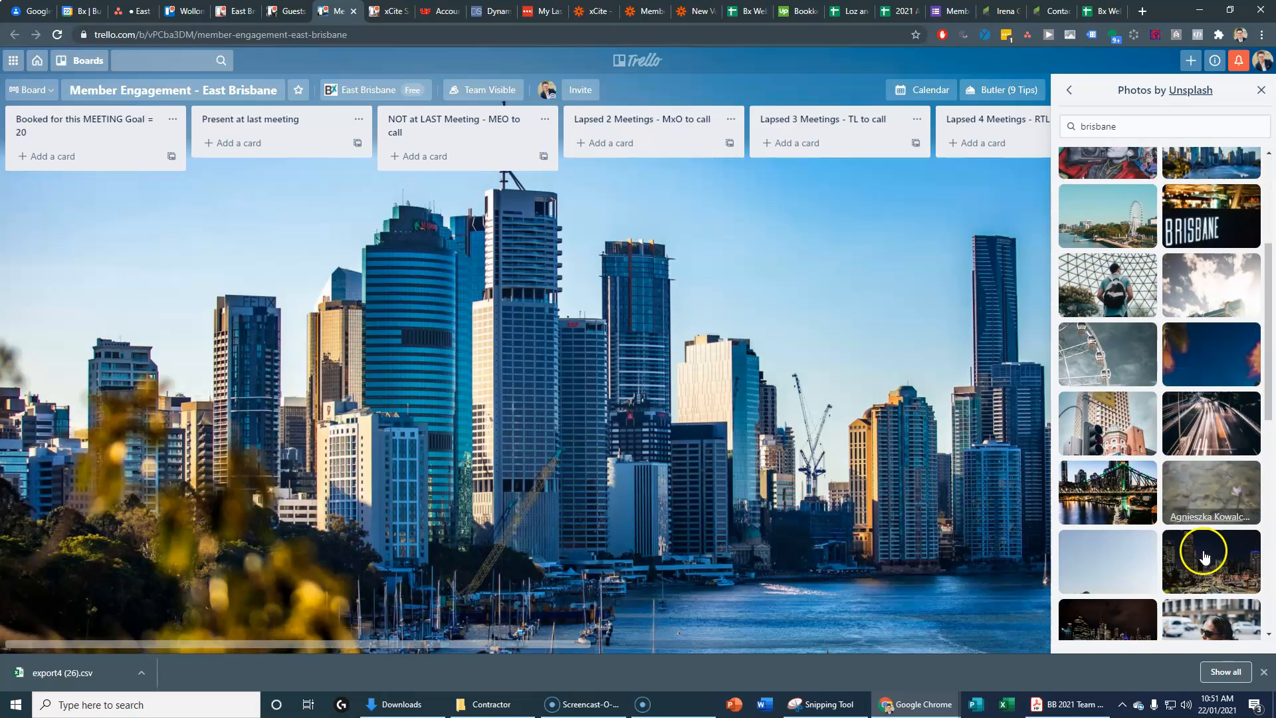
{"action": "left_click", "coordinate": [1107, 453]}
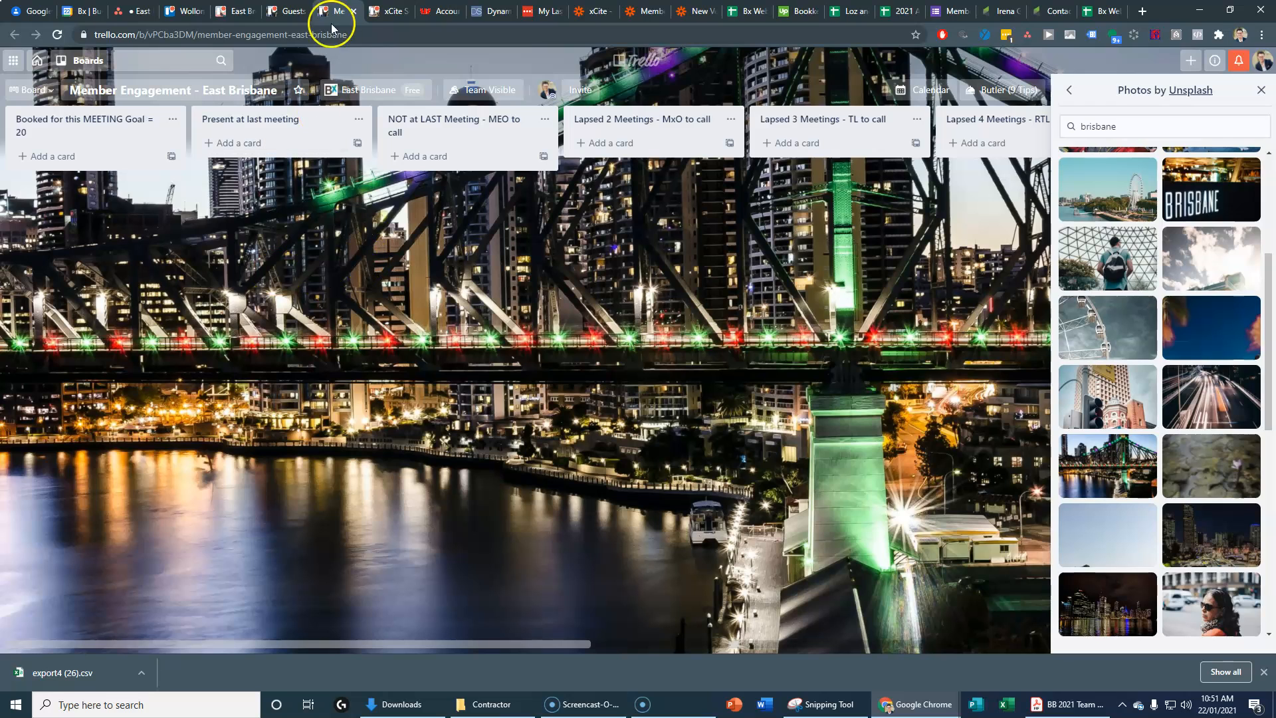
Step: Open the East Brisbane team page from the all-boards list to review its boards
{"action": "left_click", "coordinate": [386, 12]}
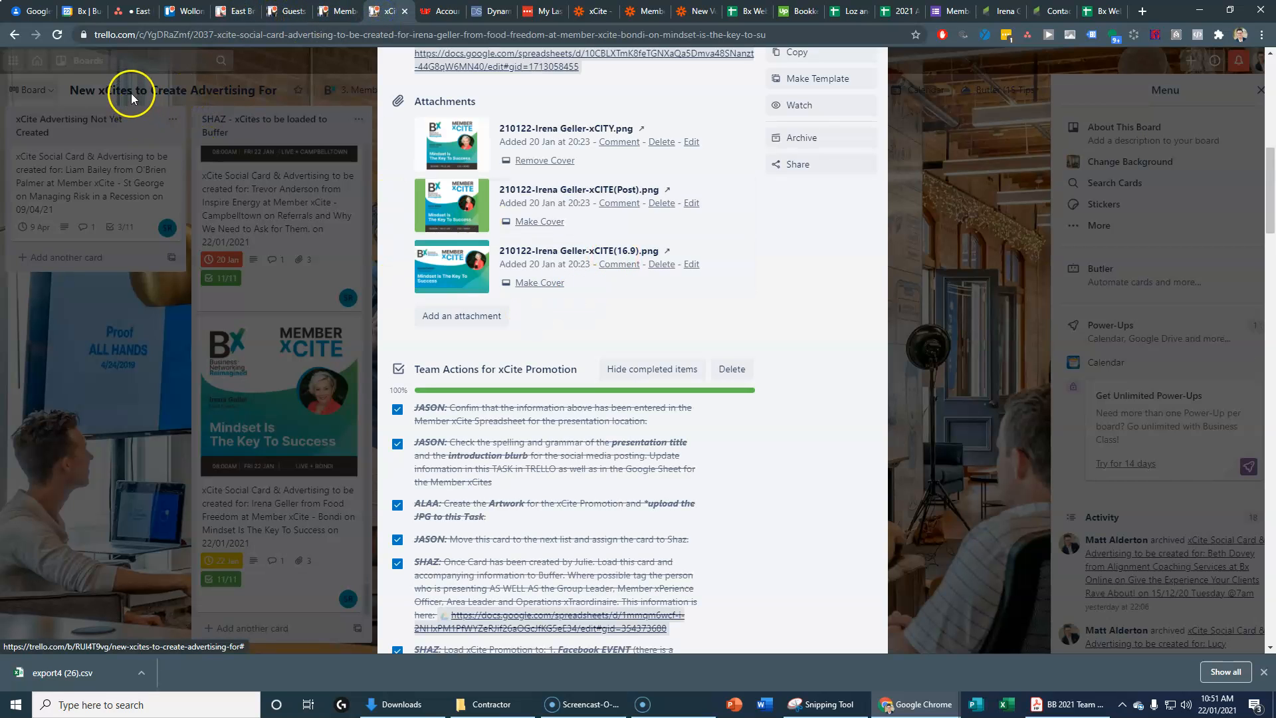
{"action": "left_click", "coordinate": [192, 14]}
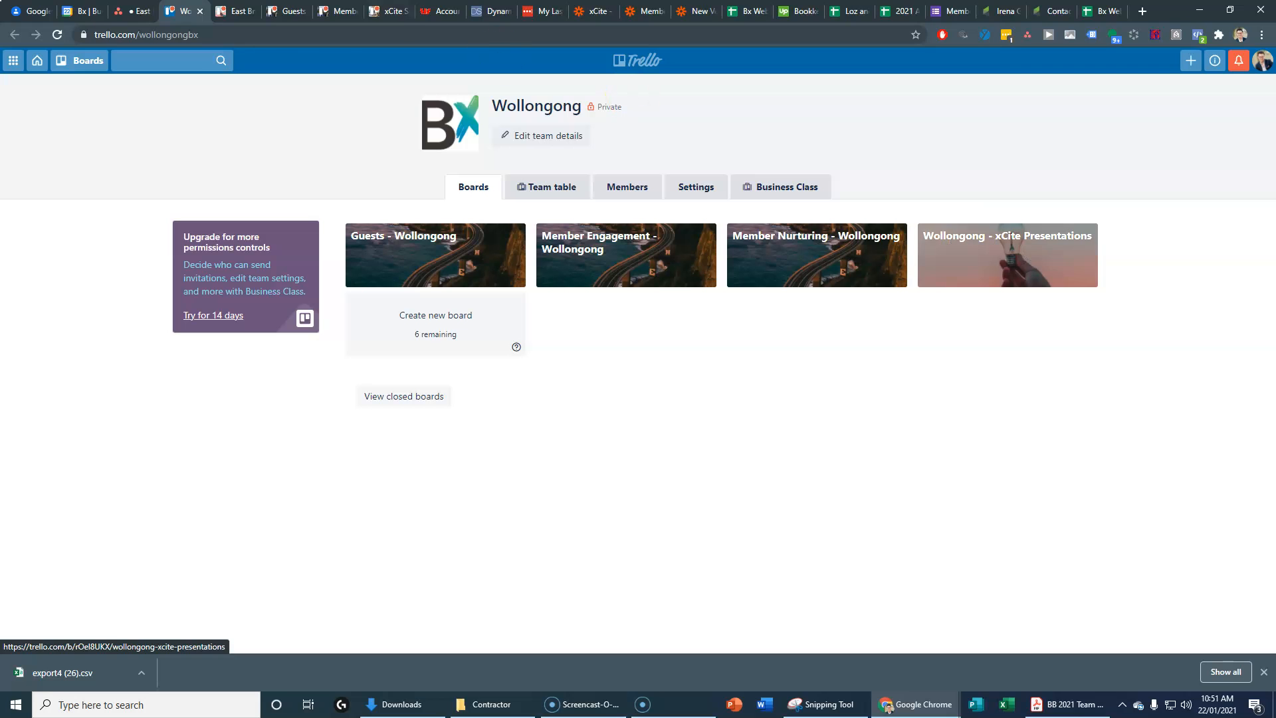
{"action": "left_click", "coordinate": [233, 11]}
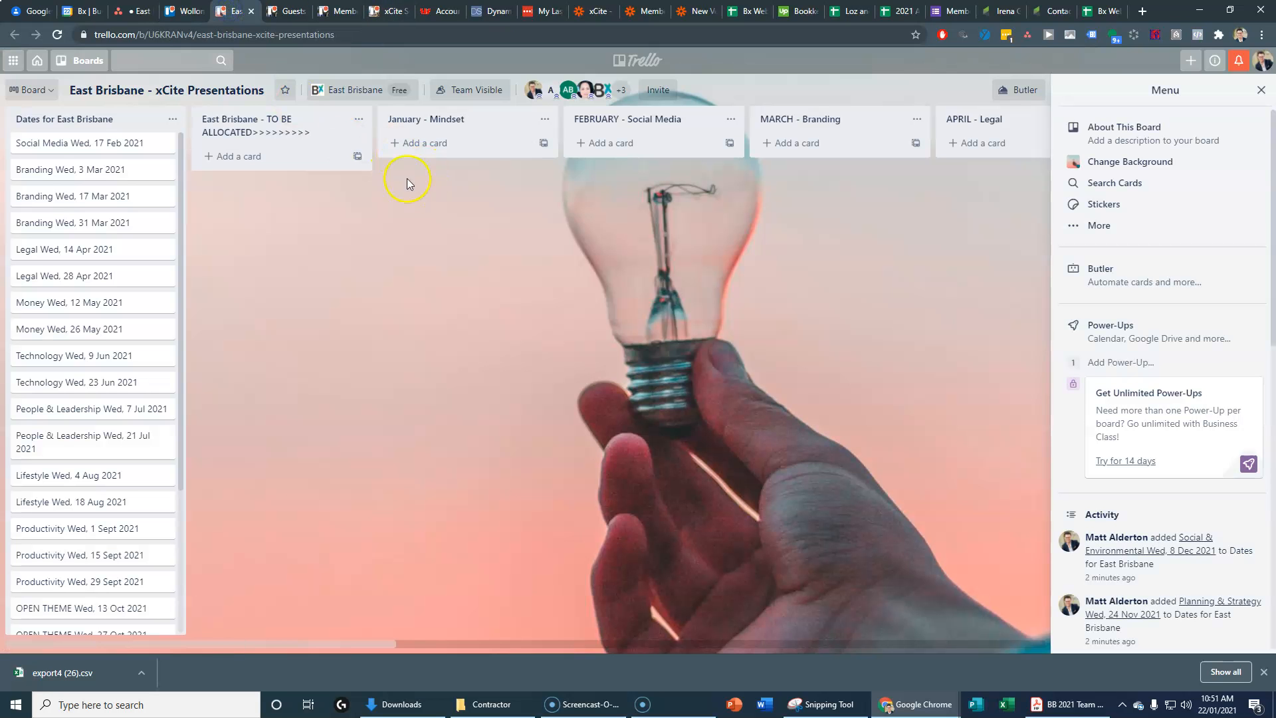
{"action": "left_click", "coordinate": [76, 59]}
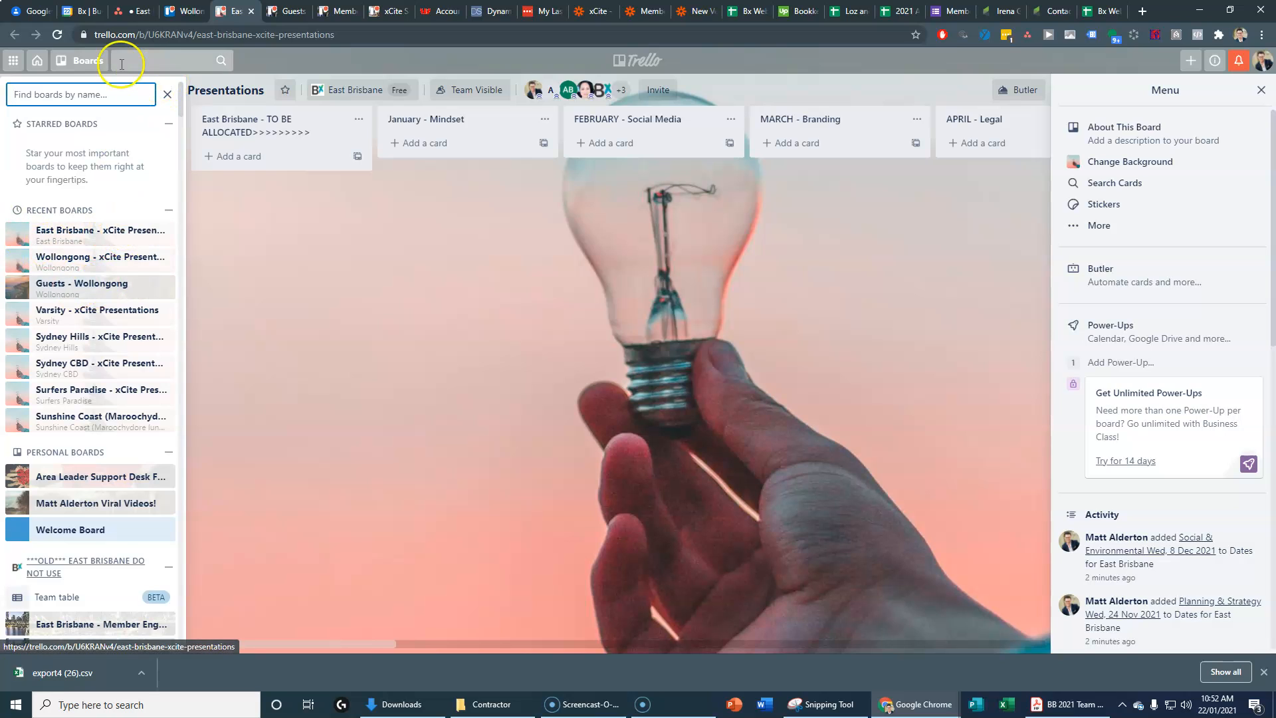
{"action": "left_click", "coordinate": [362, 91]}
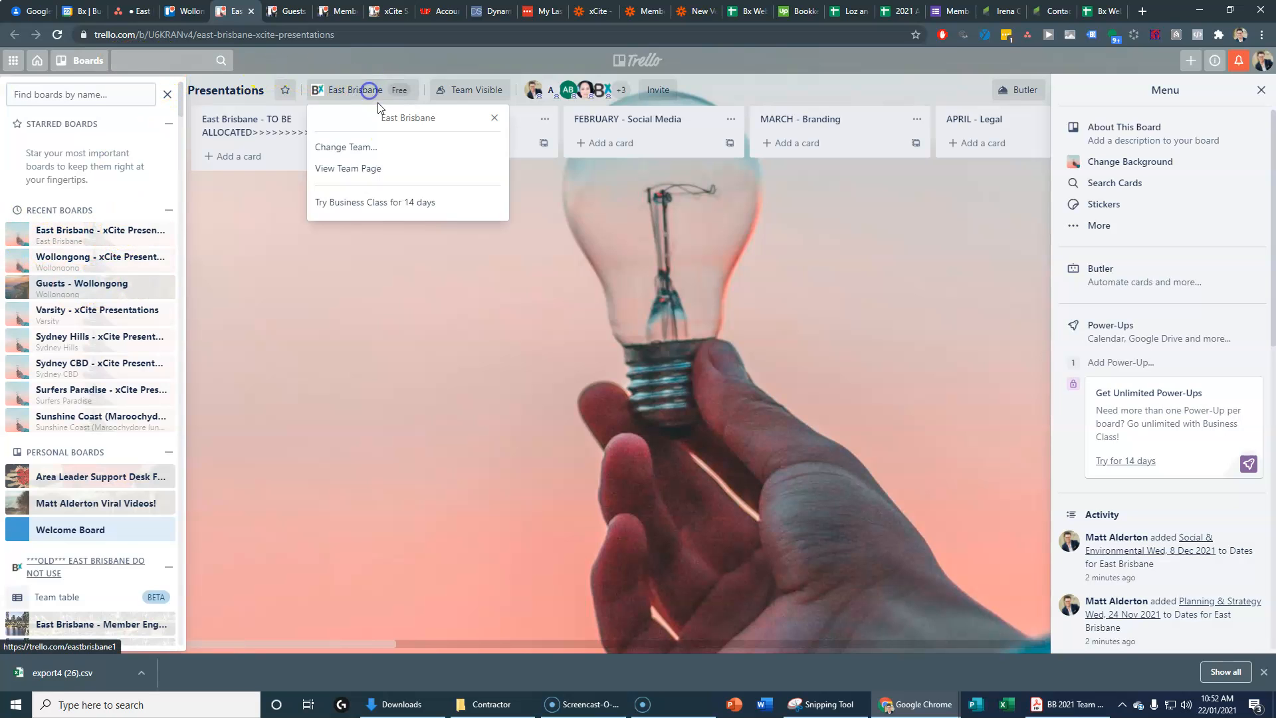
{"action": "left_click", "coordinate": [347, 169]}
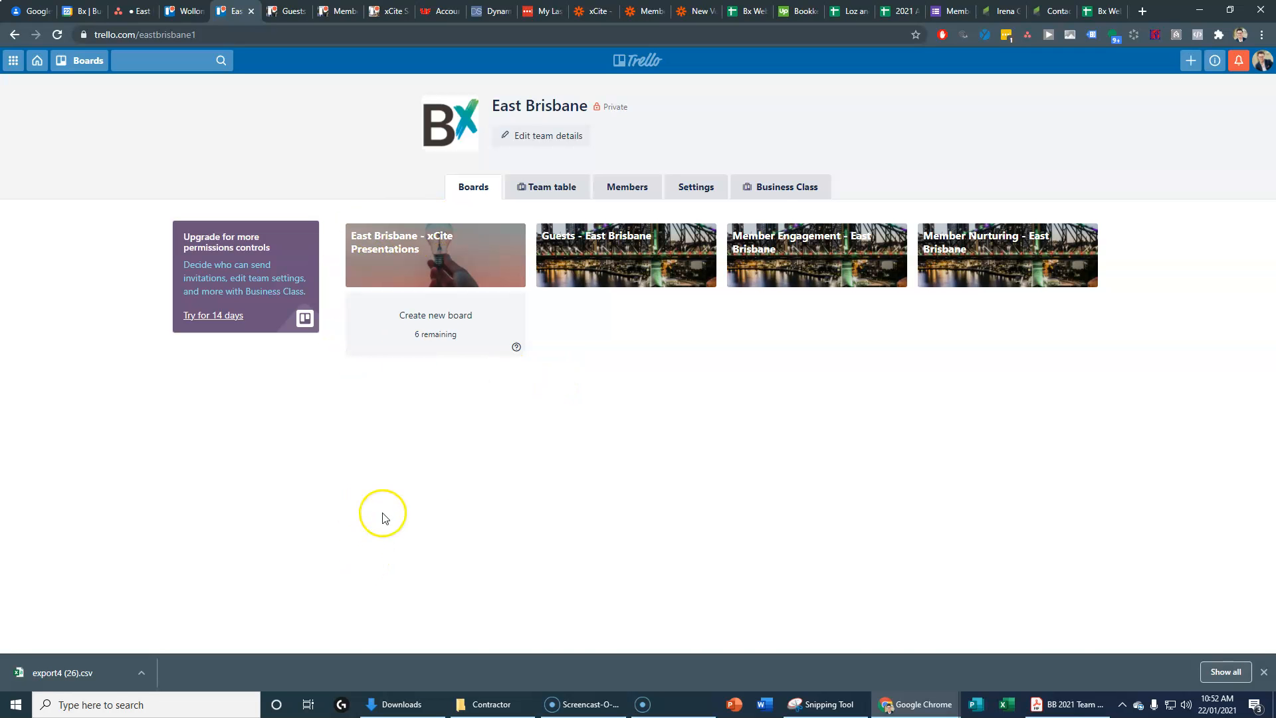
Step: Revisit the Guests and xCite Presentations boards, then open a new browser tab
{"action": "left_click", "coordinate": [308, 14]}
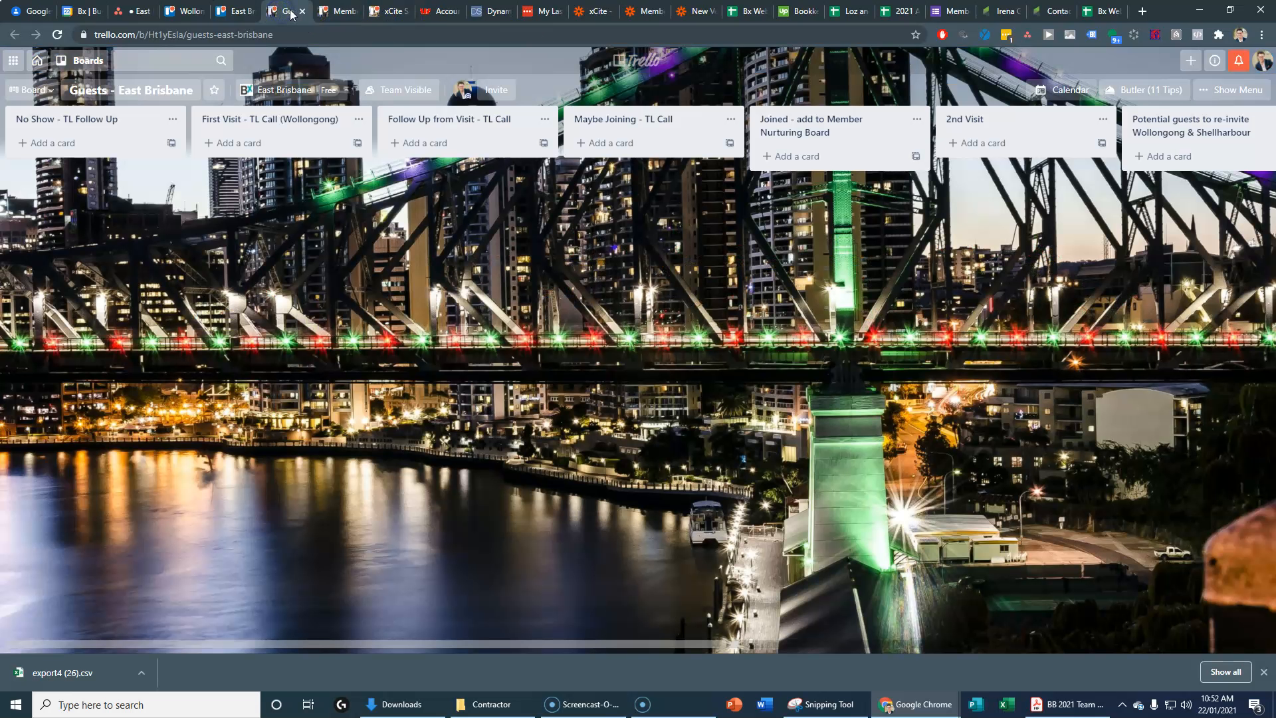
{"action": "left_click", "coordinate": [239, 11]}
{"action": "left_click", "coordinate": [414, 240]}
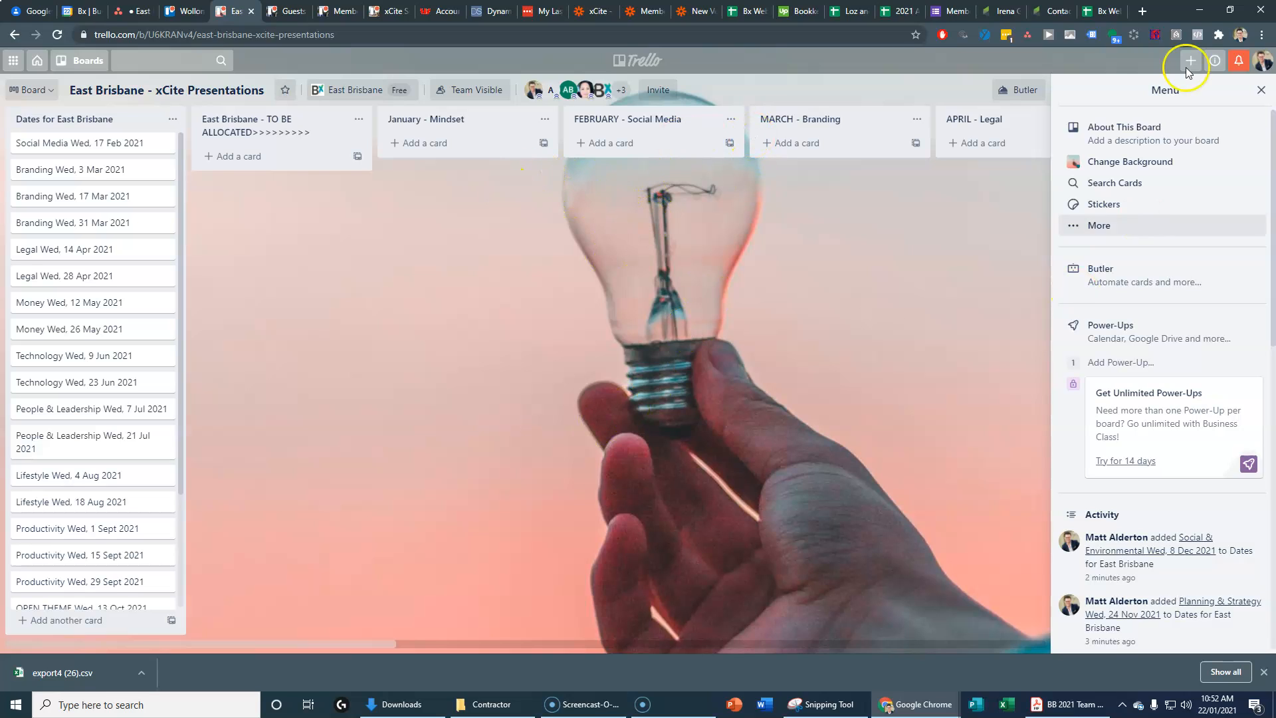
{"action": "left_click", "coordinate": [1143, 12]}
Step: Load the Zapier dashboard and open the xCites folder of zaps
{"action": "type", "text": "zapier.com/app/dashboard"}
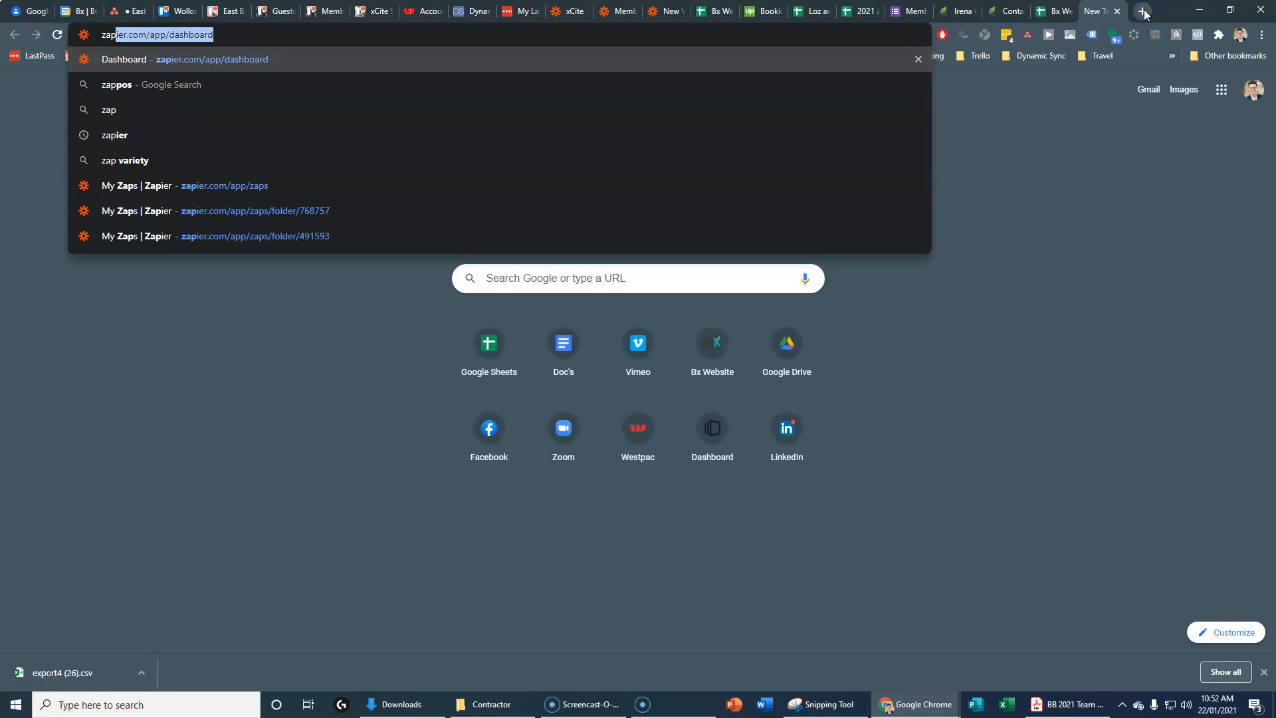
{"action": "key", "text": "Return"}
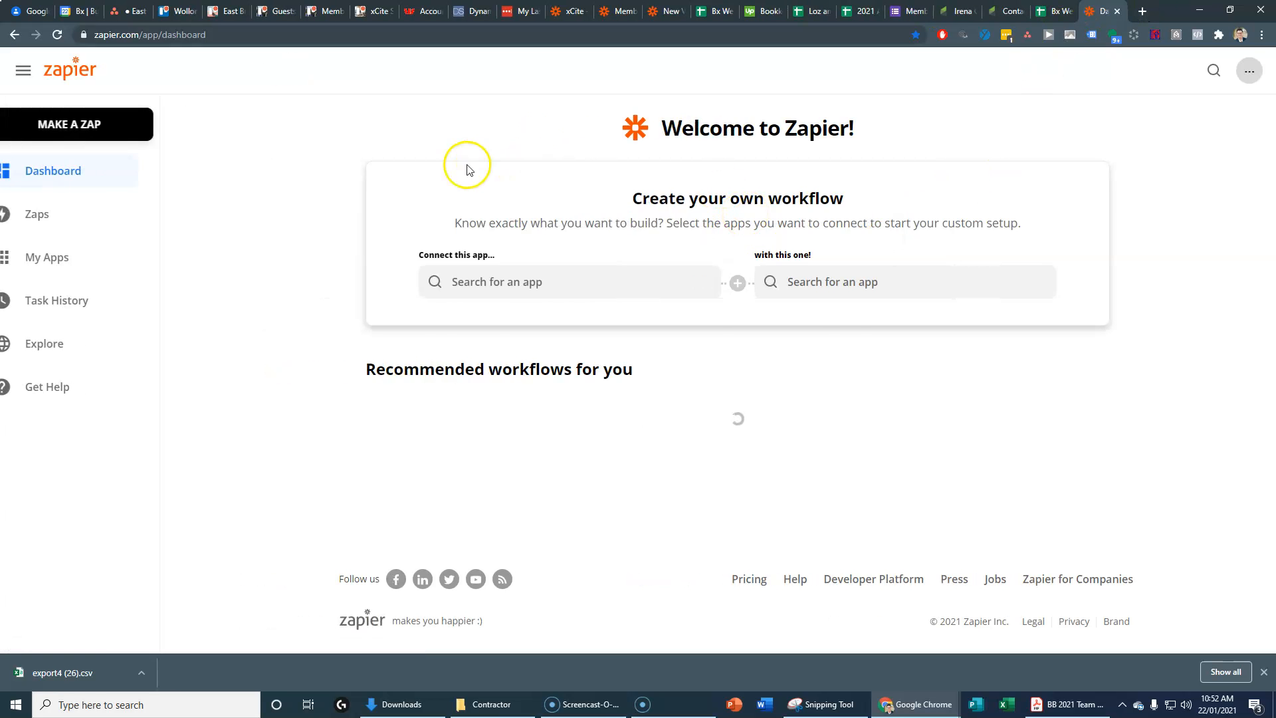
{"action": "left_click", "coordinate": [59, 250]}
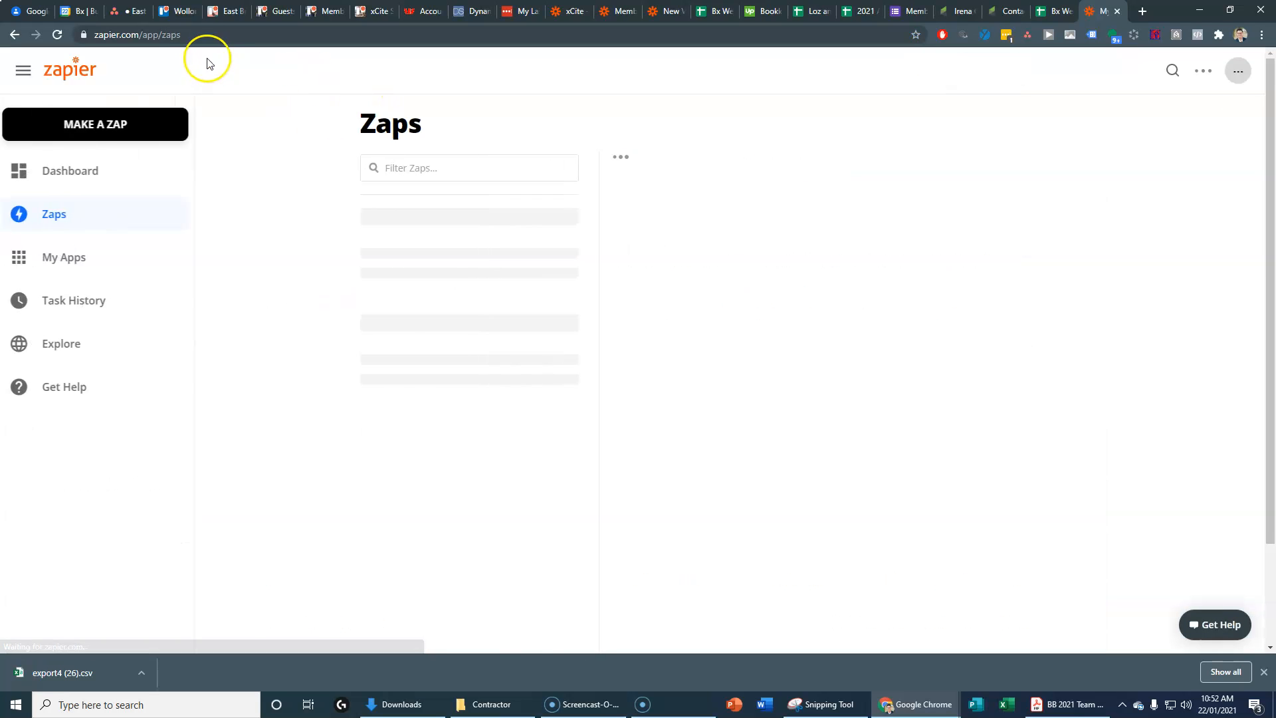
{"action": "left_click", "coordinate": [182, 13]}
{"action": "left_click", "coordinate": [224, 11]}
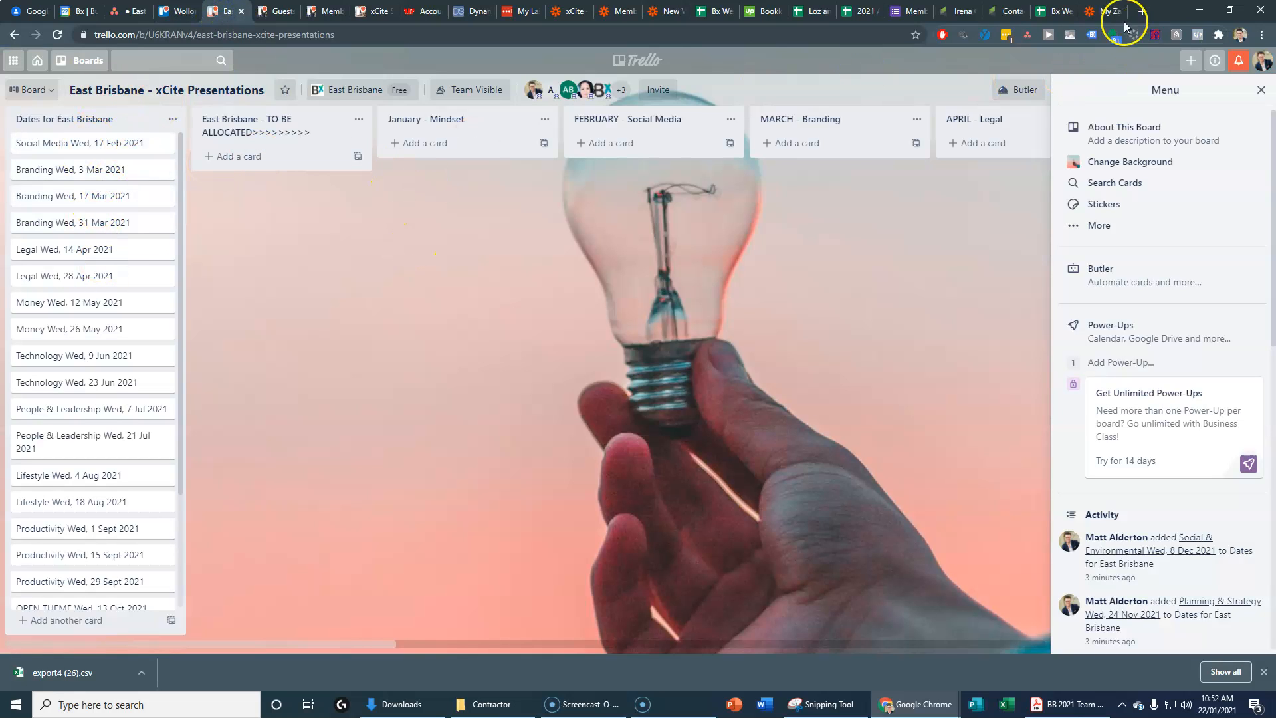
{"action": "left_click", "coordinate": [1097, 11]}
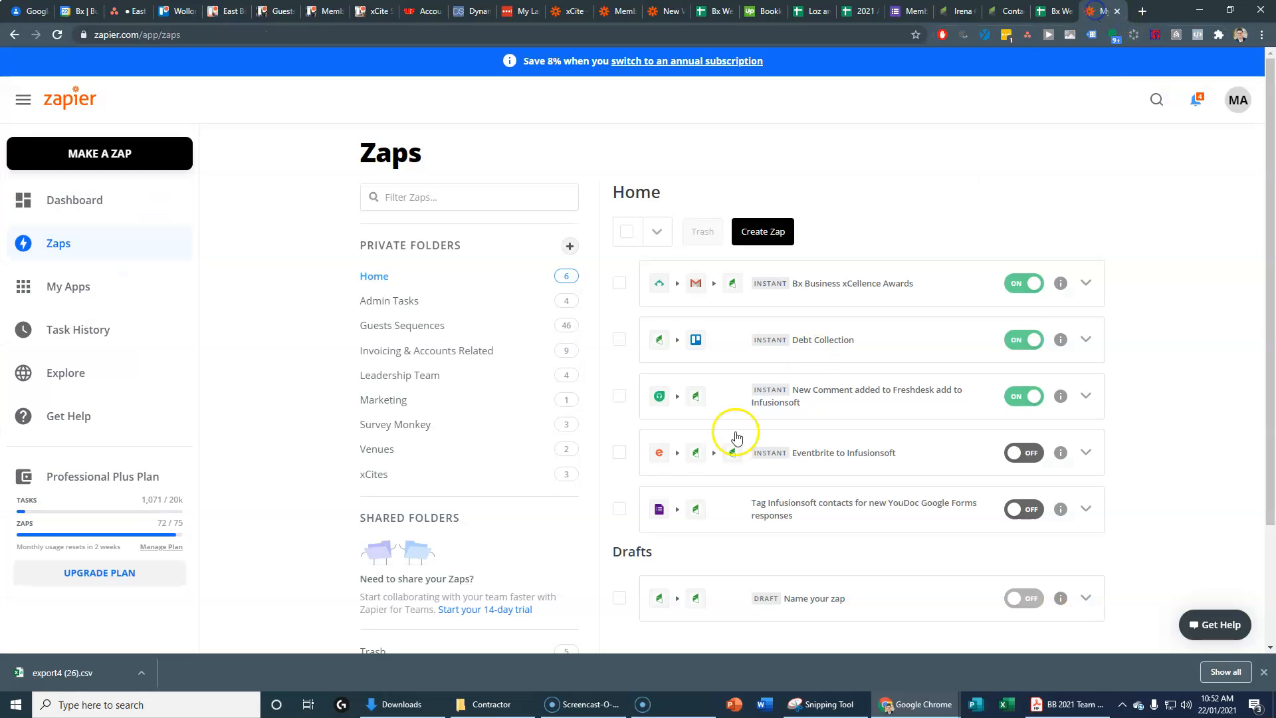
{"action": "left_click", "coordinate": [379, 479]}
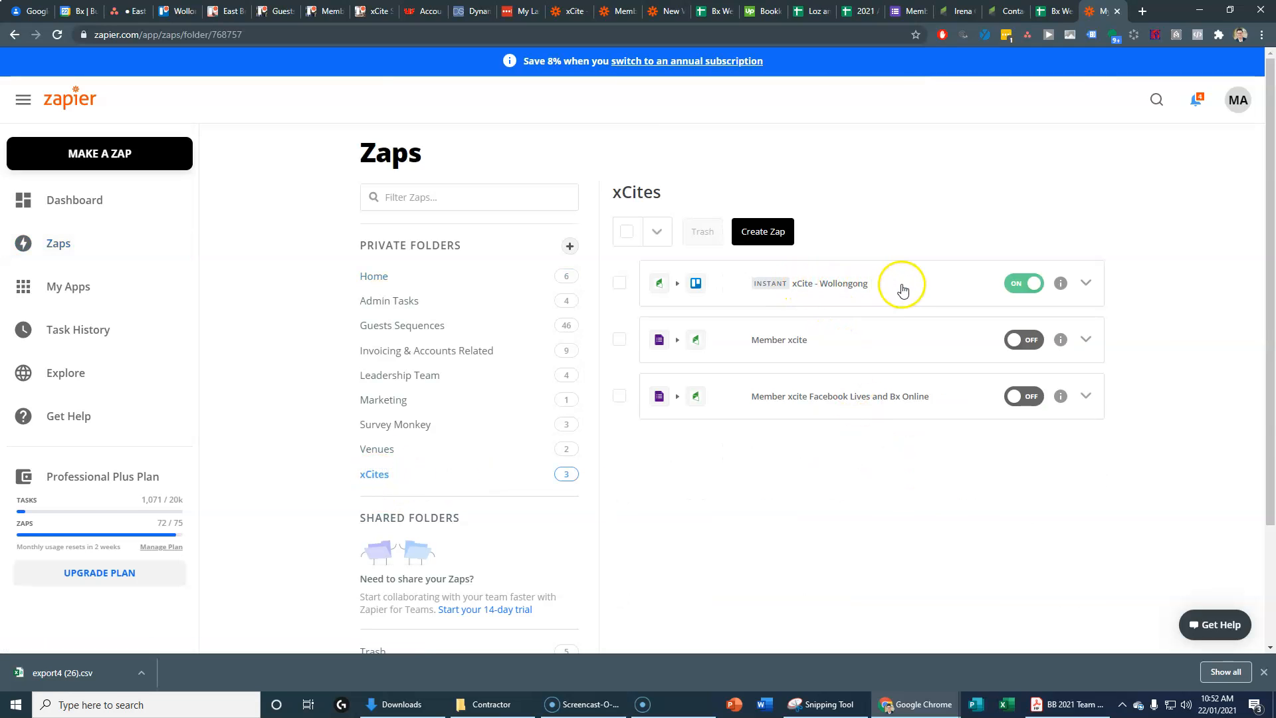
Step: Copy the xCite - Wollongong zap and rename the copy 'xCite - East Brisbane'
{"action": "left_click", "coordinate": [1088, 285]}
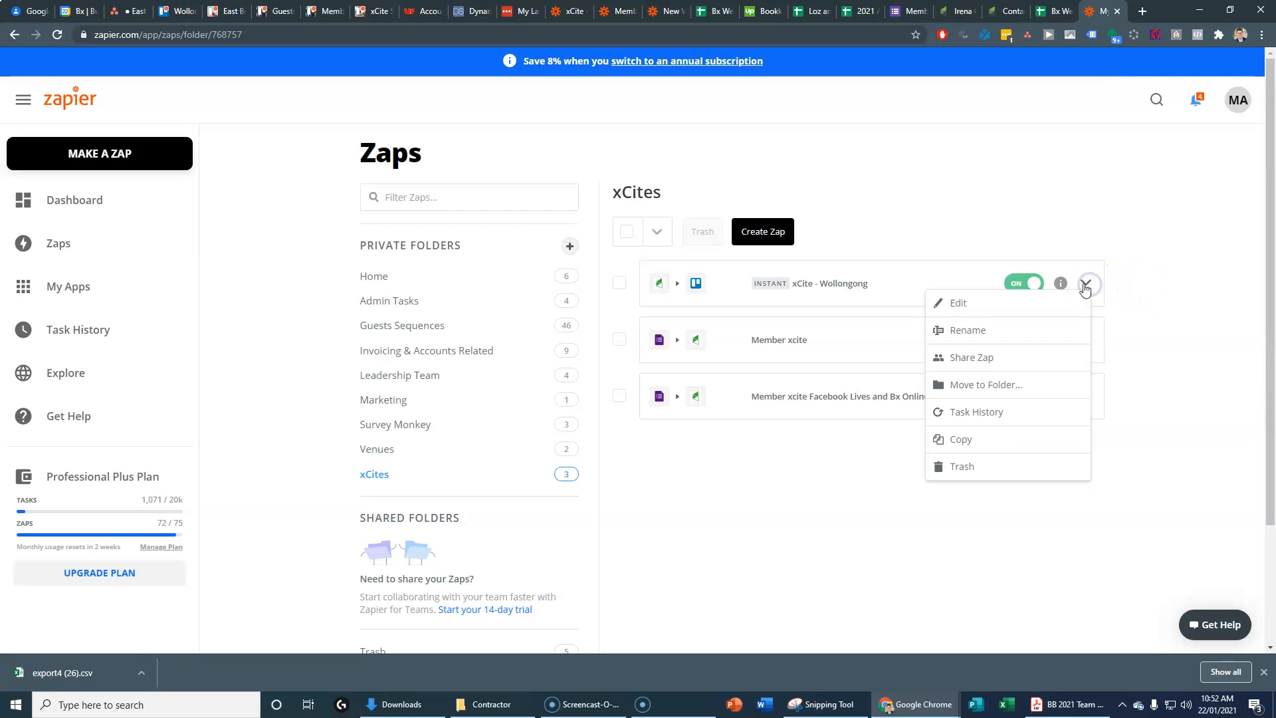
{"action": "left_click", "coordinate": [972, 444]}
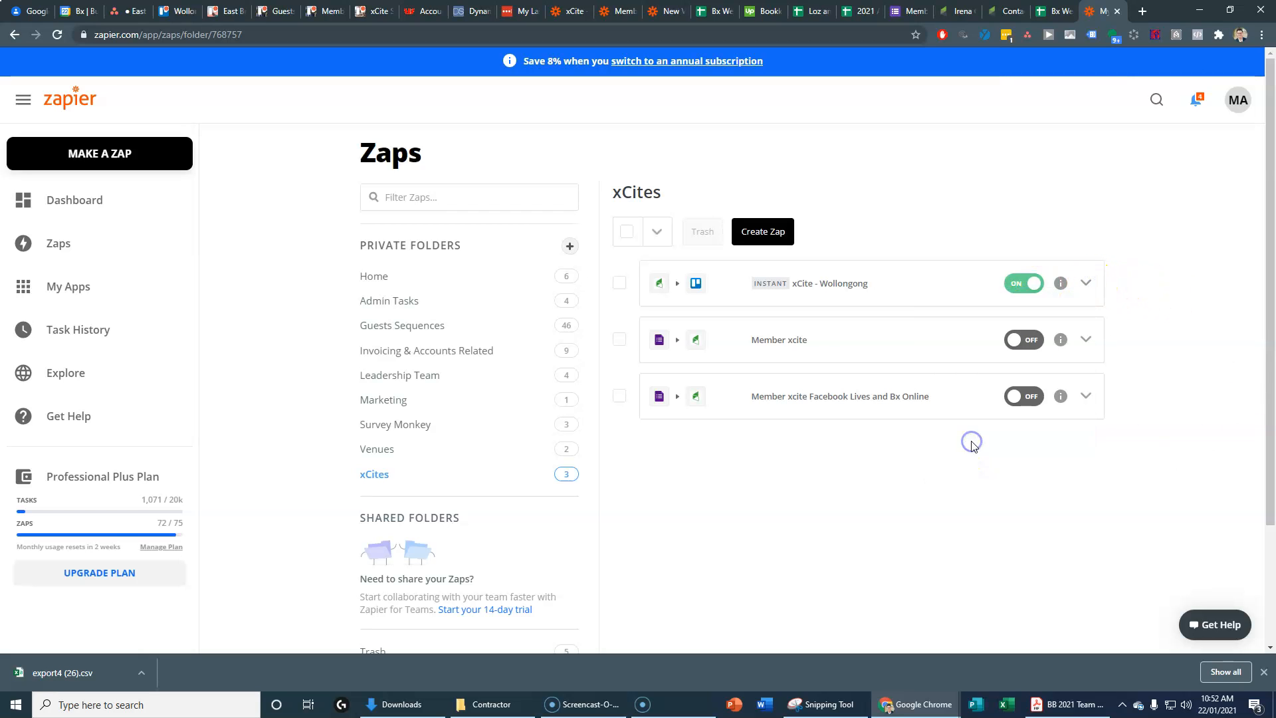
{"action": "left_click", "coordinate": [1086, 340]}
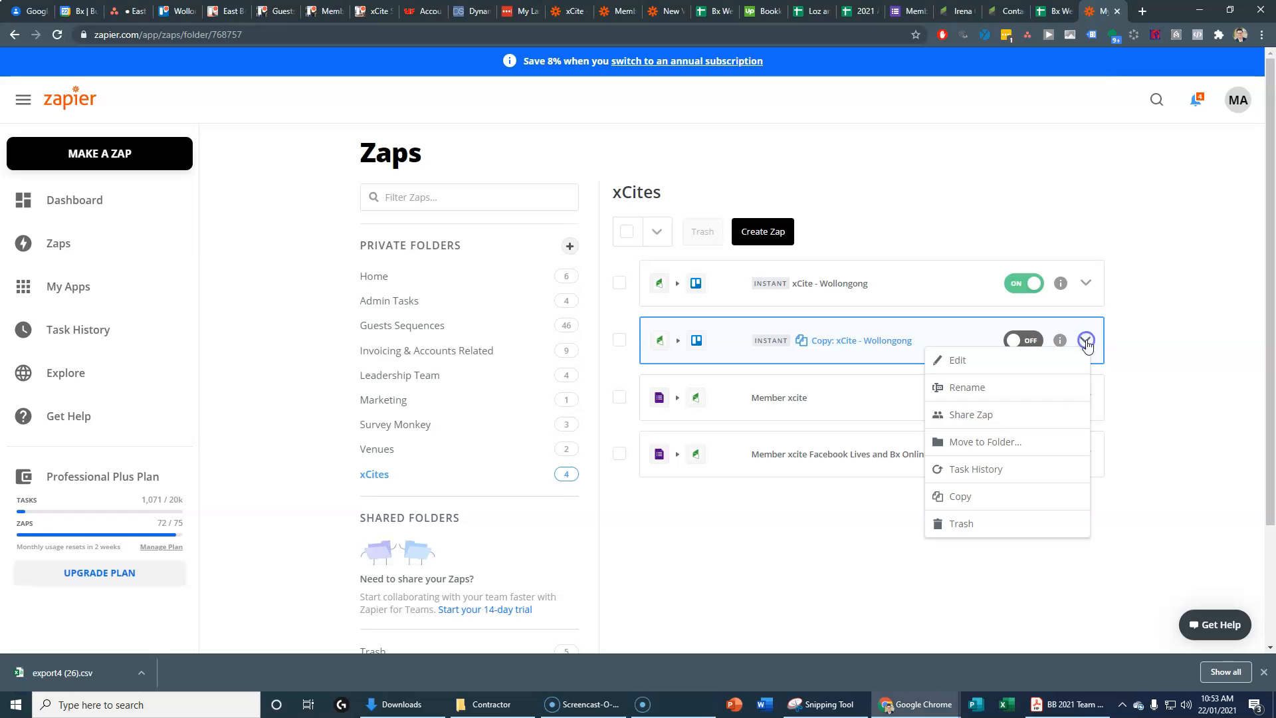
{"action": "left_click", "coordinate": [990, 388]}
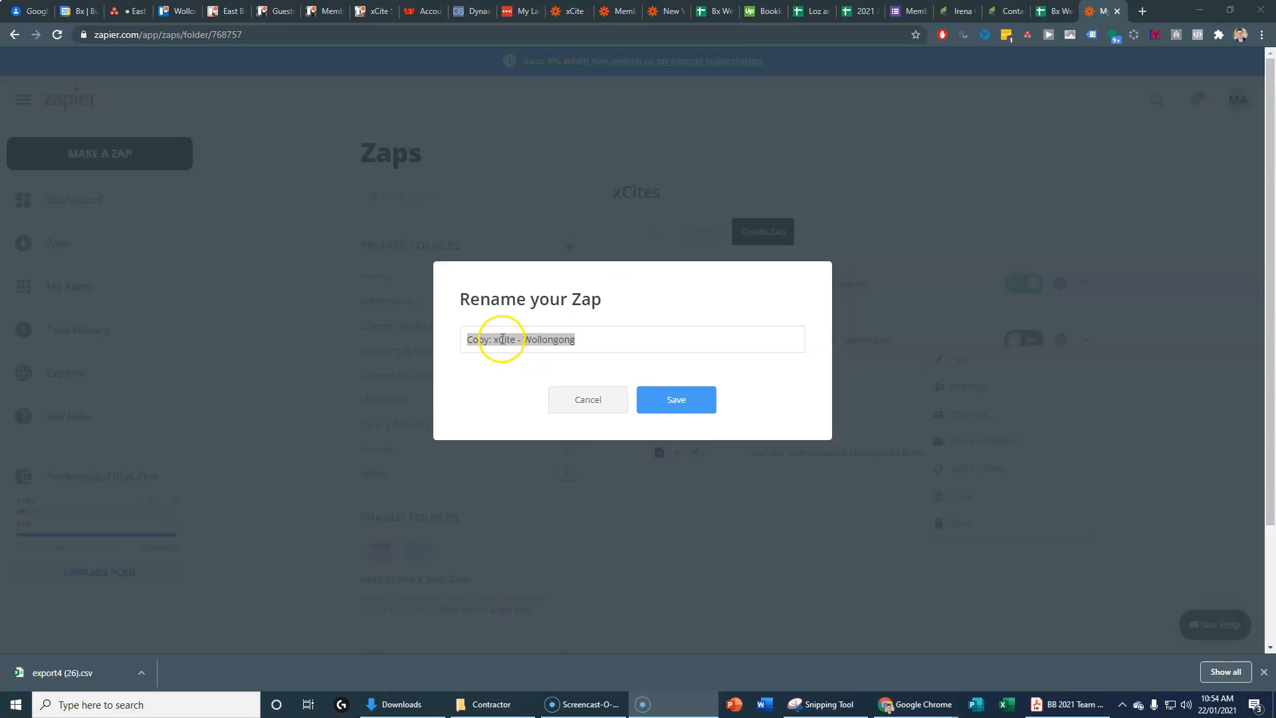
{"action": "left_click", "coordinate": [499, 339]}
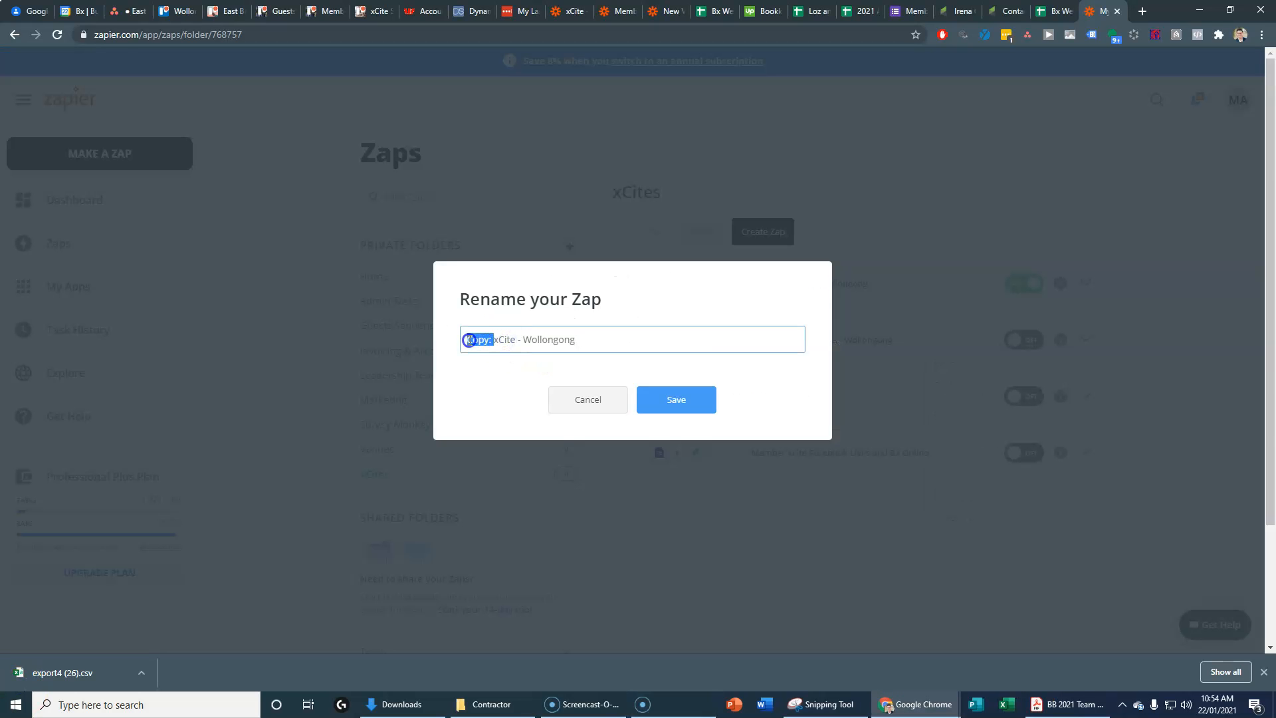
{"action": "key", "text": "BackSpace"}
{"action": "left_click", "coordinate": [653, 402]}
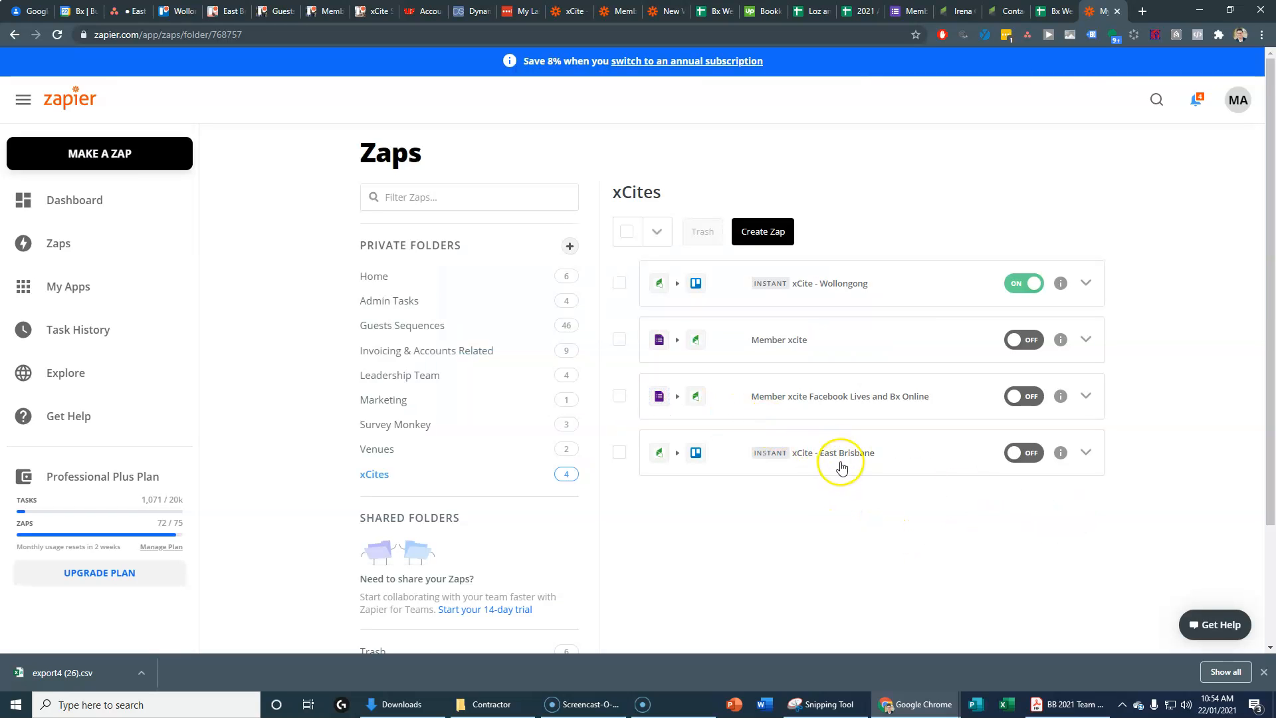
Step: Expand the copied zap's Infusionsoft trigger to reveal the Wollongong xCite tag, then switch to Infusionsoft
{"action": "left_click", "coordinate": [841, 456]}
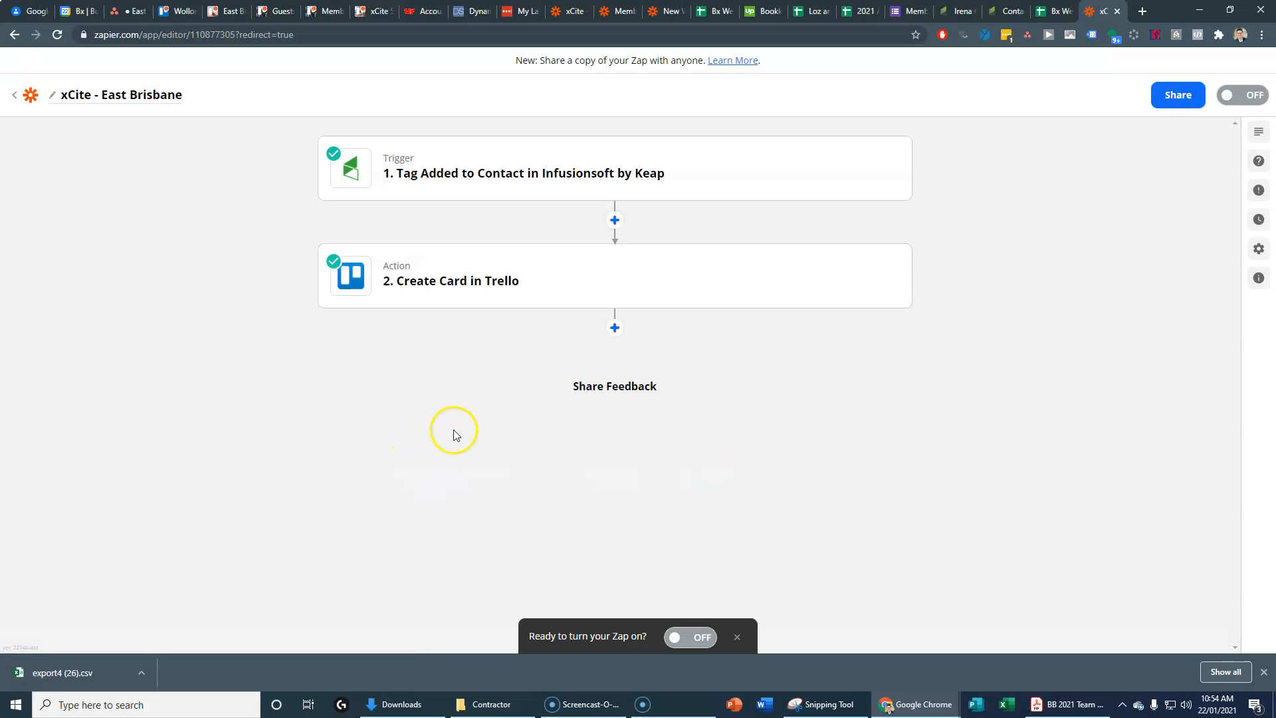
{"action": "left_click", "coordinate": [505, 177]}
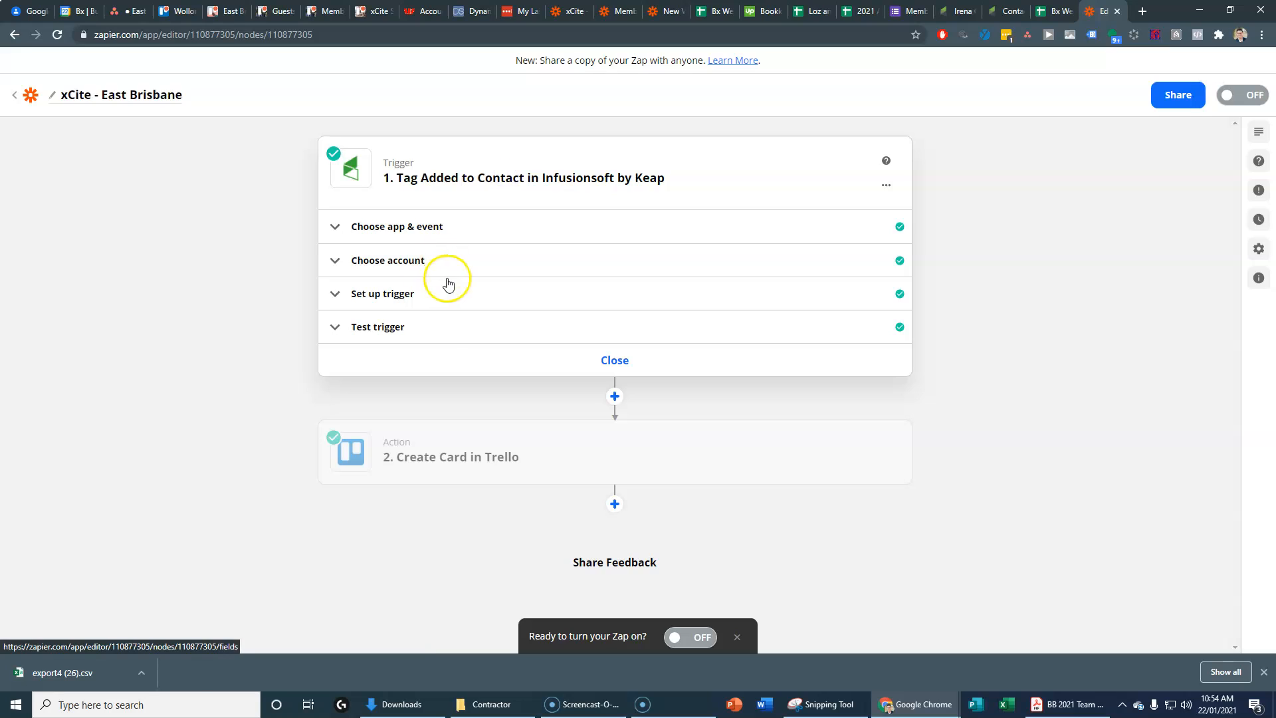
{"action": "left_click", "coordinate": [400, 228]}
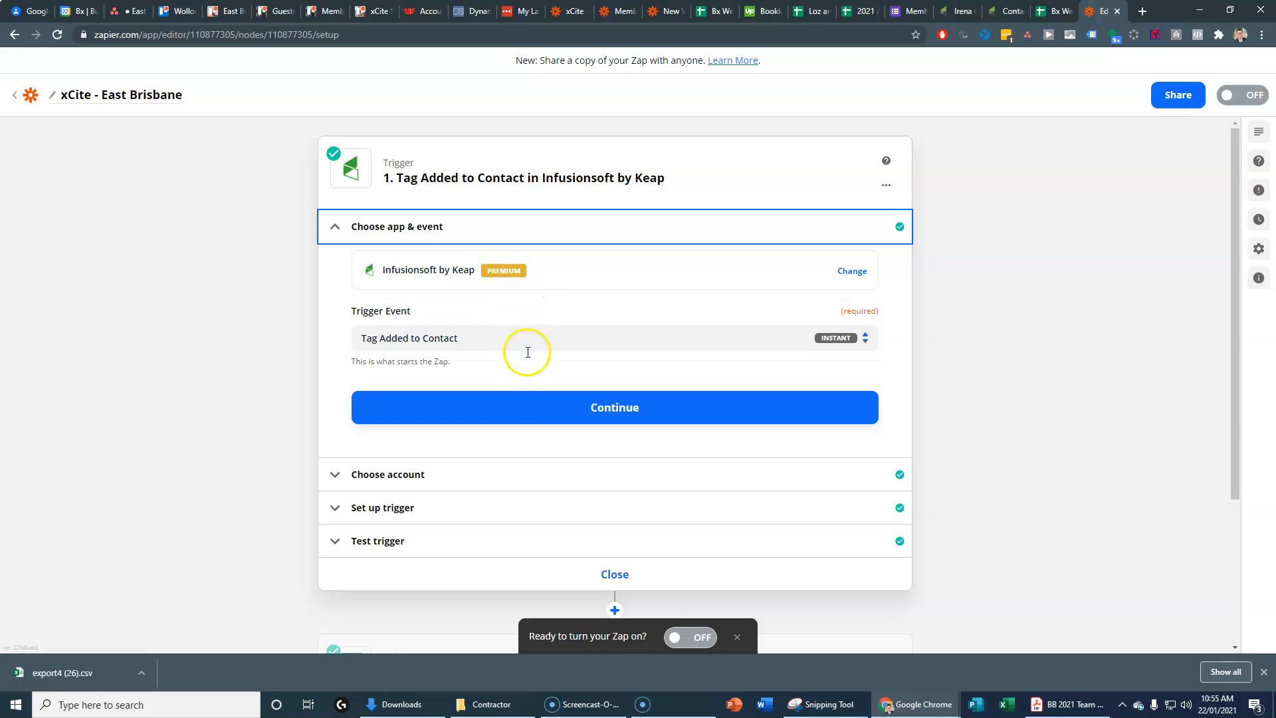
{"action": "scroll", "coordinate": [535, 385], "scroll_direction": "down", "scroll_amount": 1}
{"action": "left_click", "coordinate": [419, 442]}
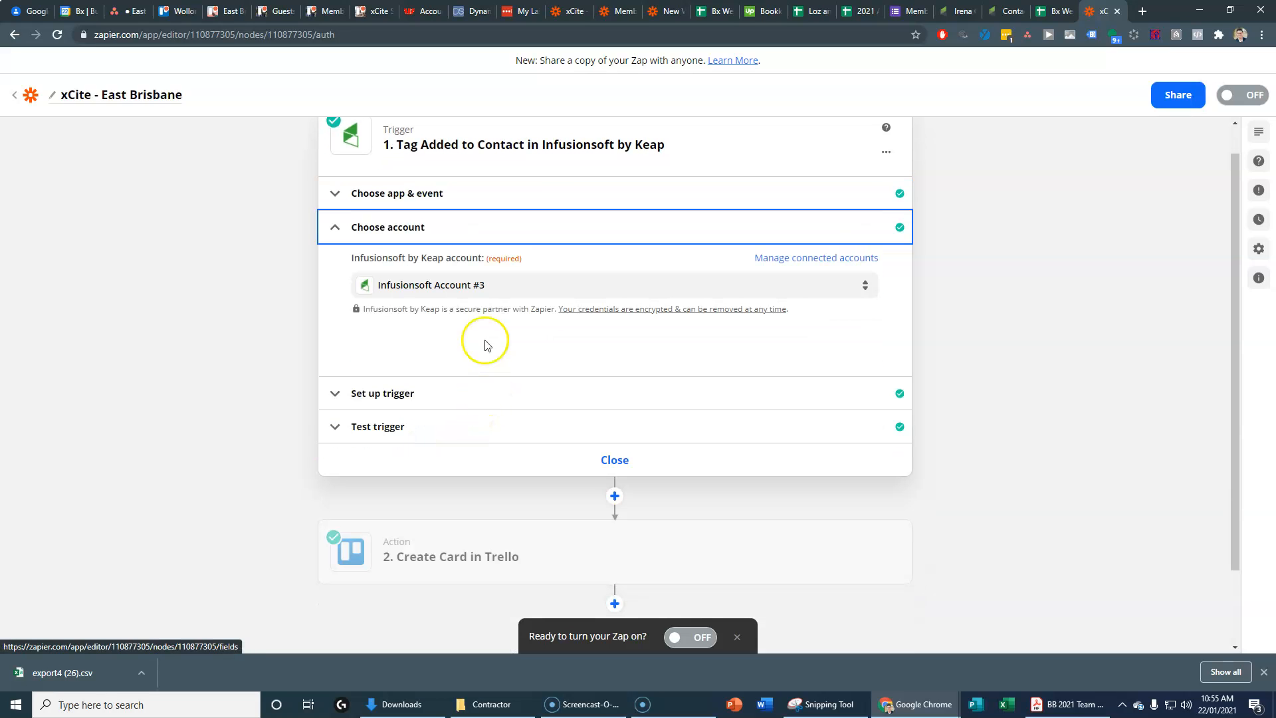
{"action": "left_click", "coordinate": [397, 348]}
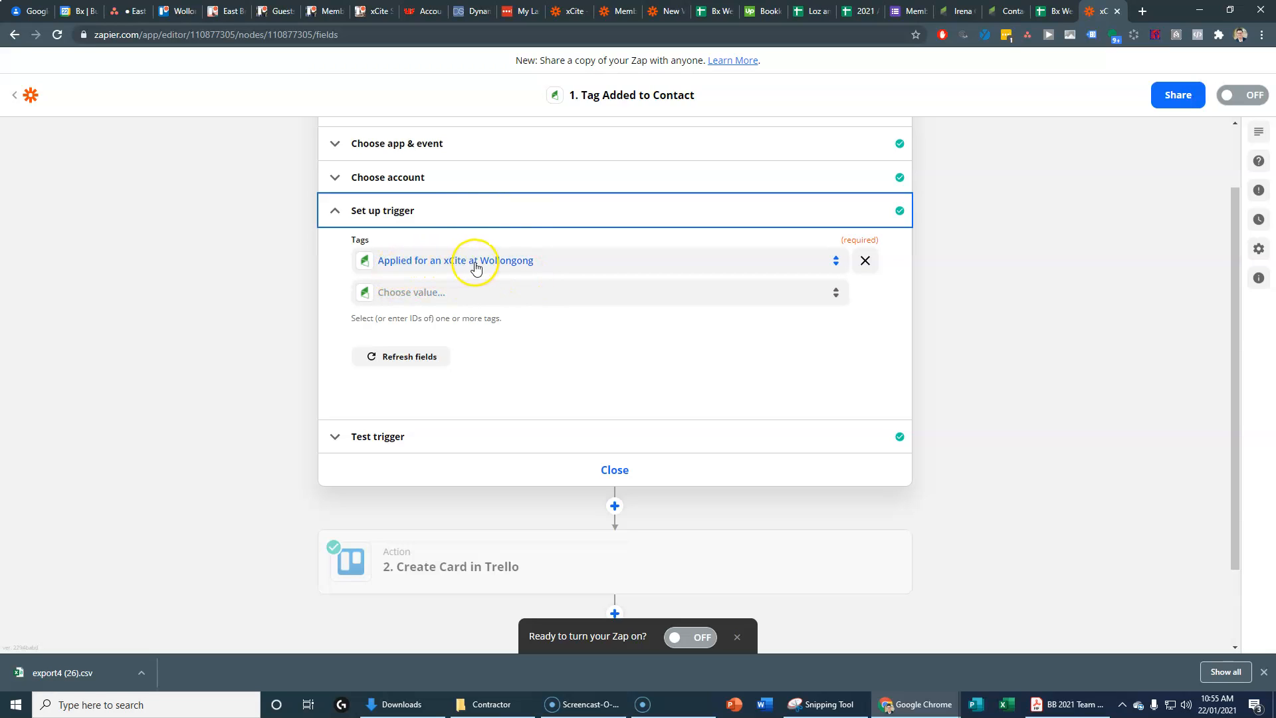
{"action": "left_click", "coordinate": [1007, 12]}
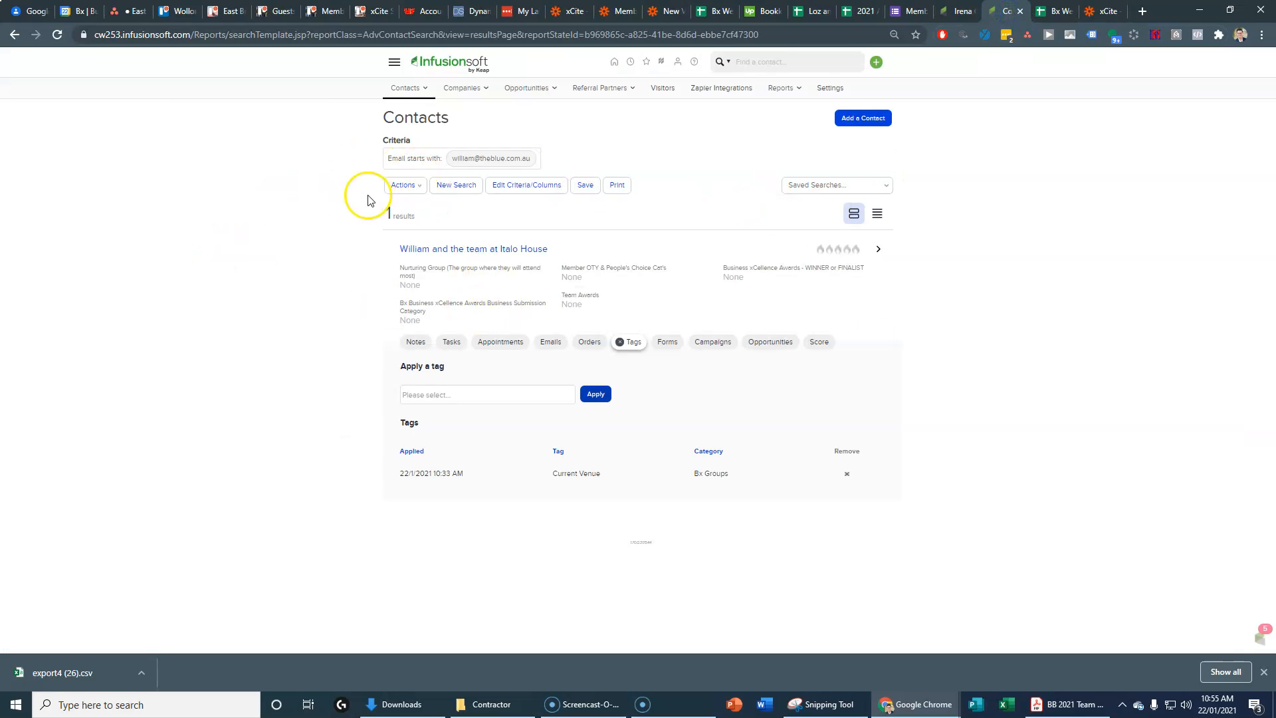
Step: Search the CRM Settings tag list for the existing Wollongong xCite tag
{"action": "left_click", "coordinate": [395, 66]}
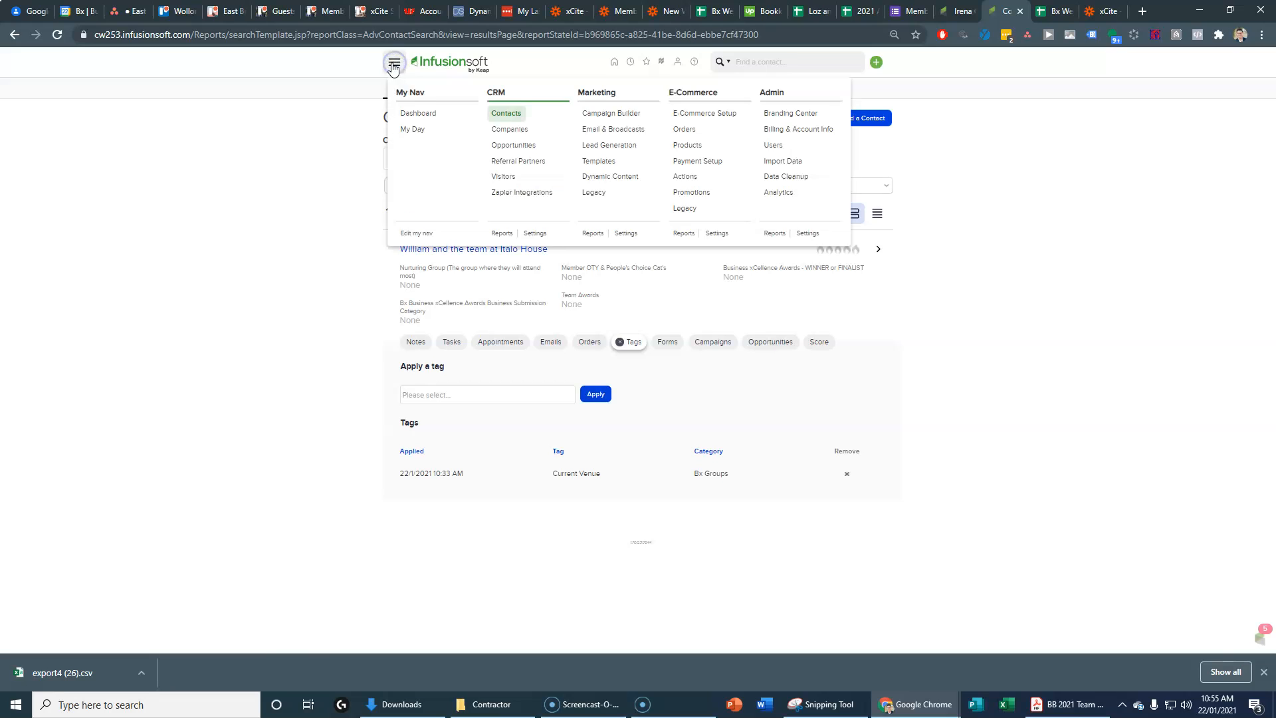
{"action": "left_click", "coordinate": [538, 233]}
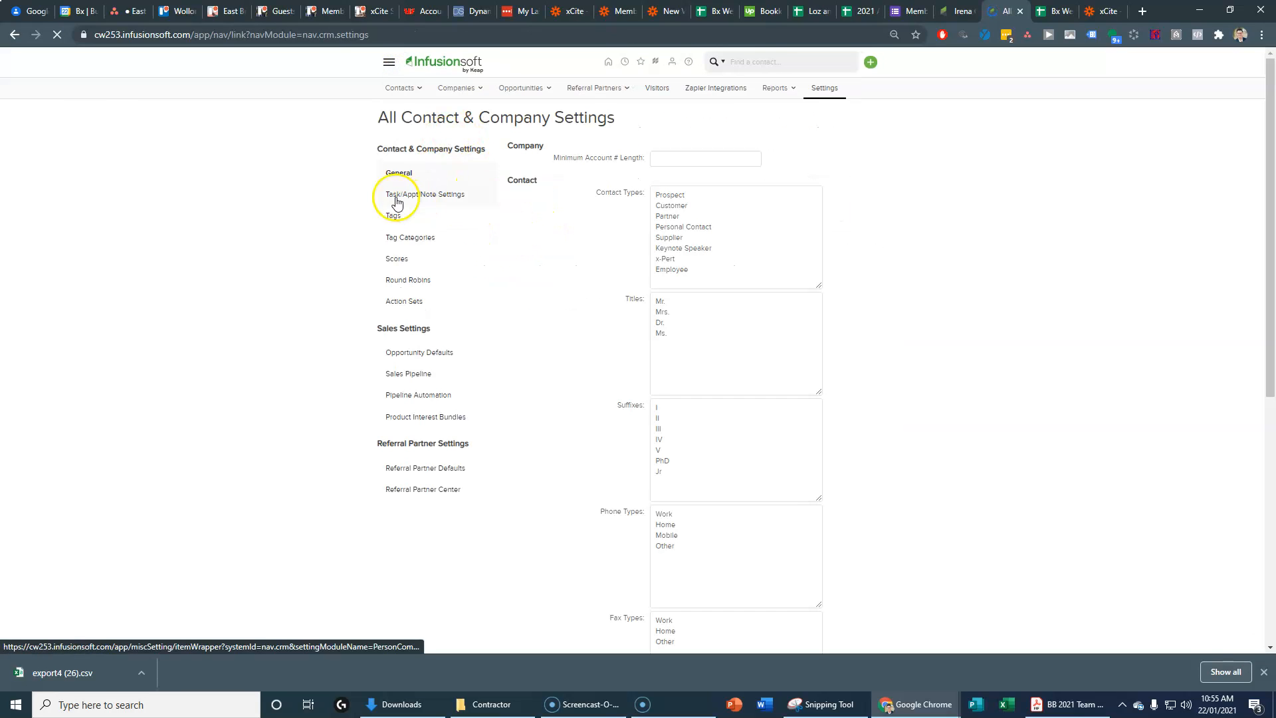
{"action": "left_click", "coordinate": [392, 218]}
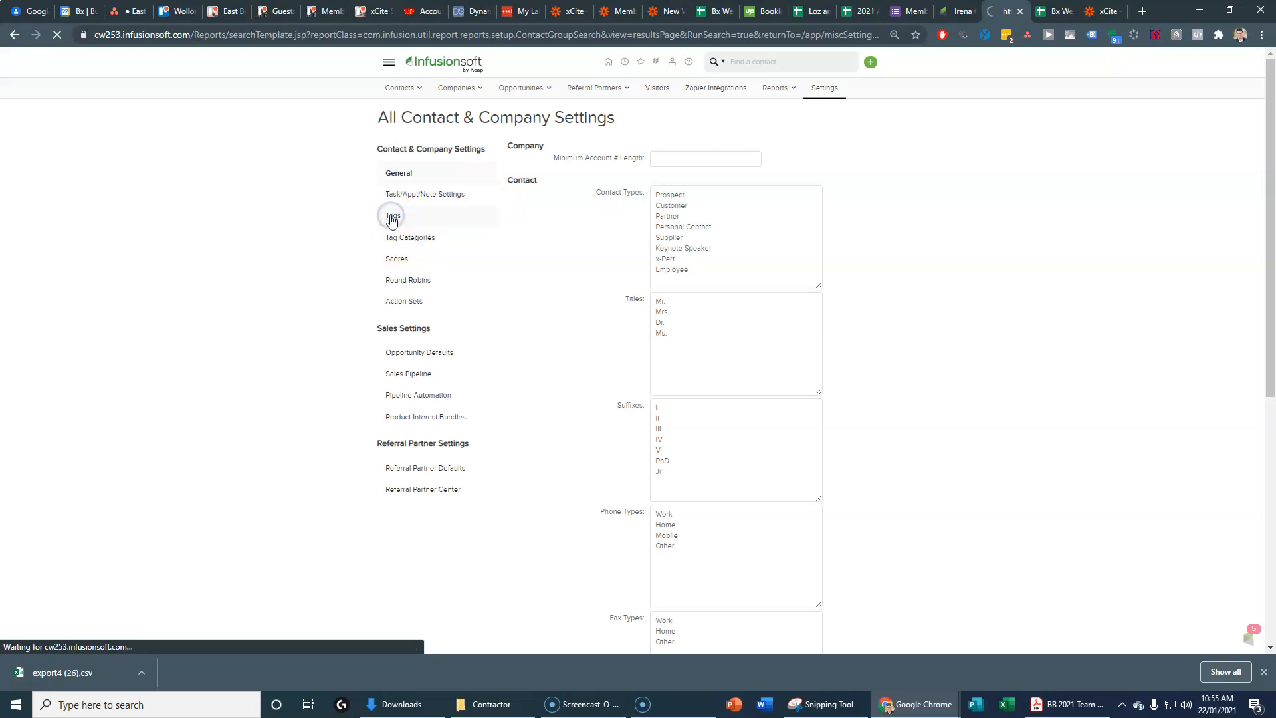
{"action": "left_click", "coordinate": [439, 141]}
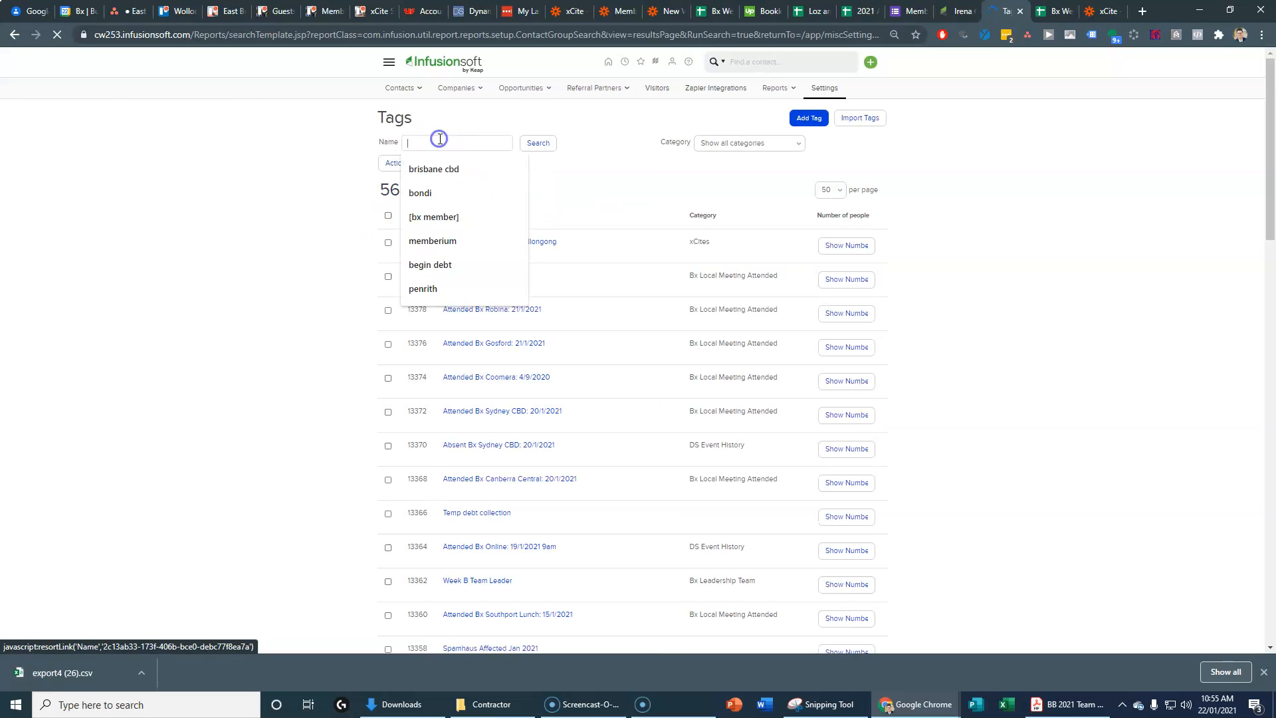
{"action": "type", "text": "applied for an xcite"}
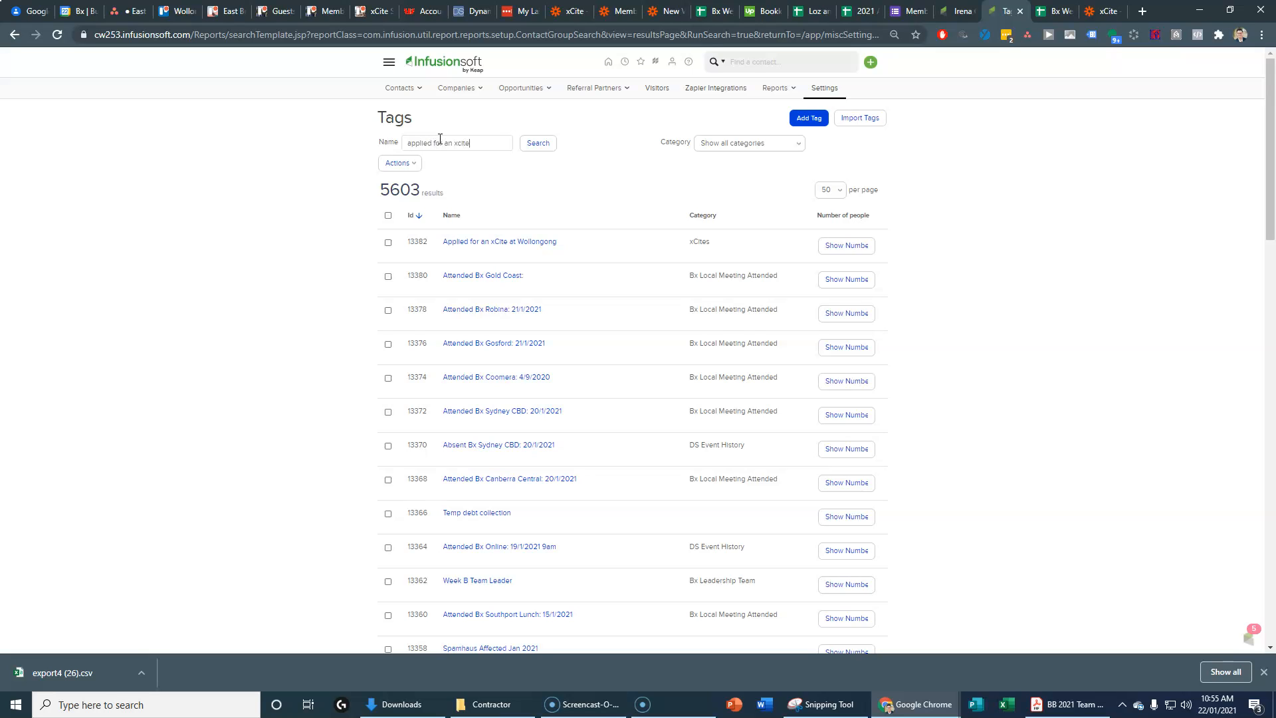
{"action": "key", "text": "Return"}
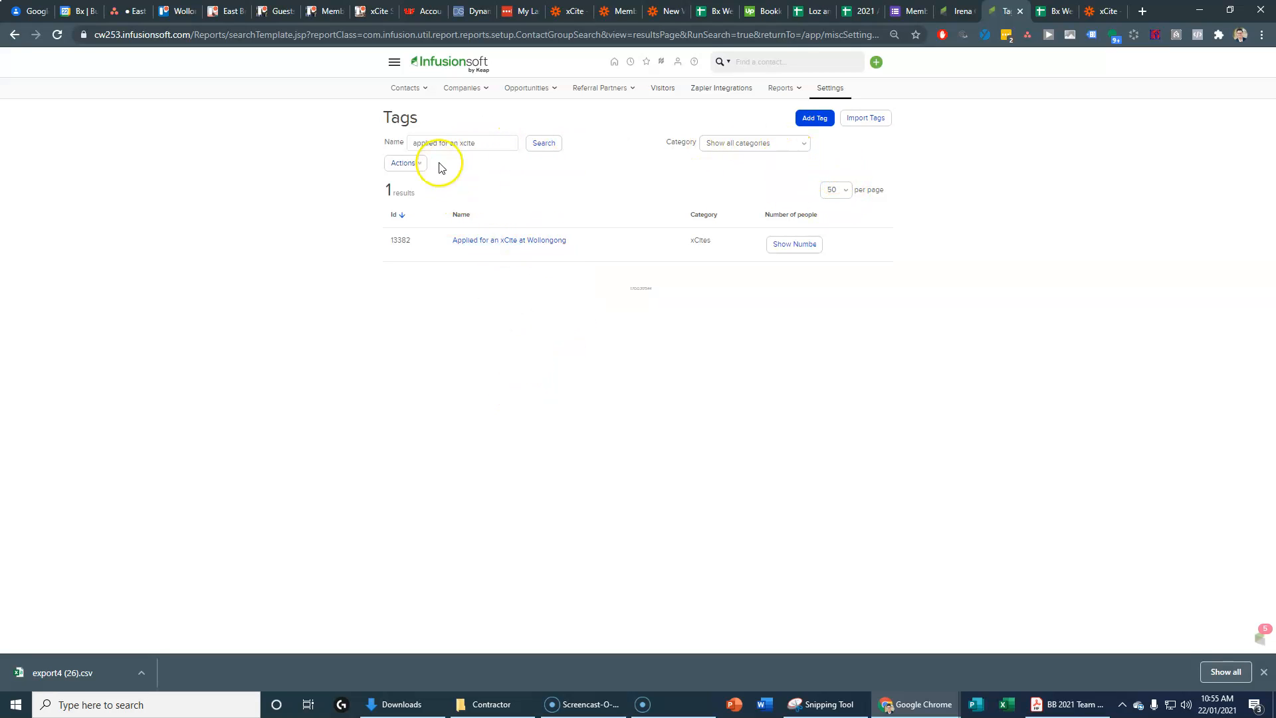
Step: Add the tag 'Applied for an xCite at East Brisbane' in the xCites category
{"action": "left_click", "coordinate": [812, 120]}
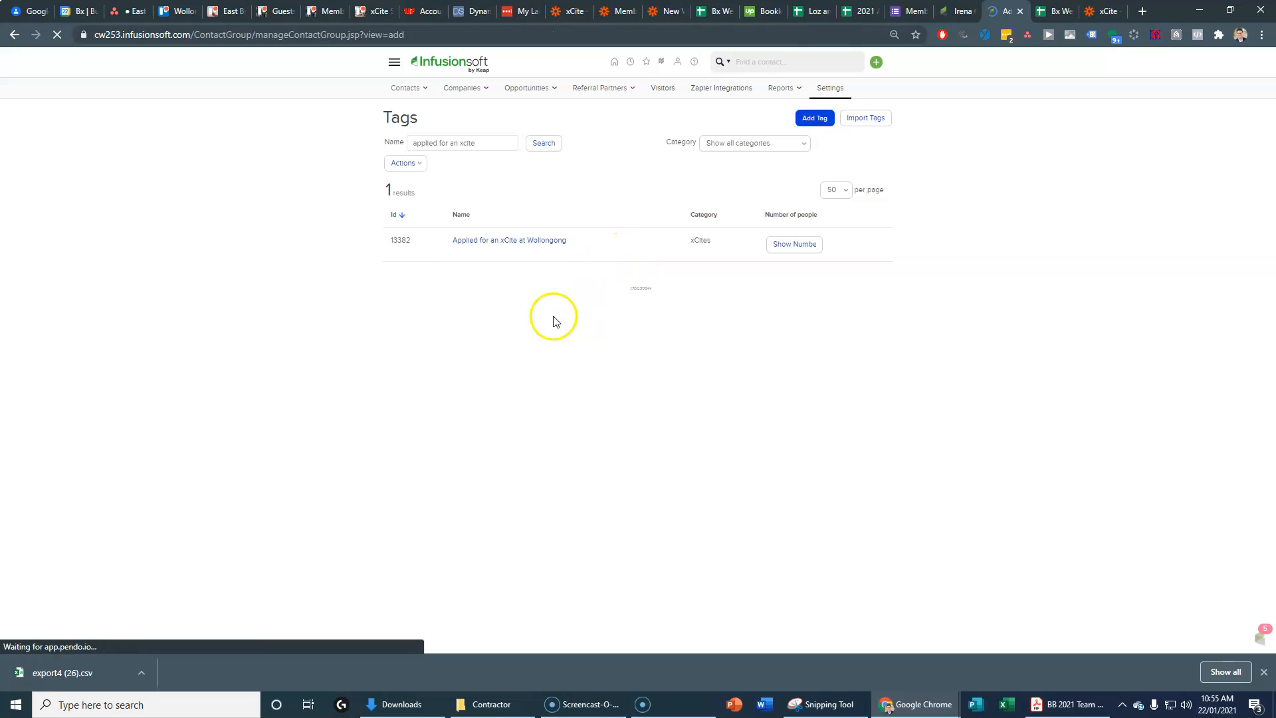
{"action": "left_click", "coordinate": [477, 198]}
{"action": "type", "text": "A"}
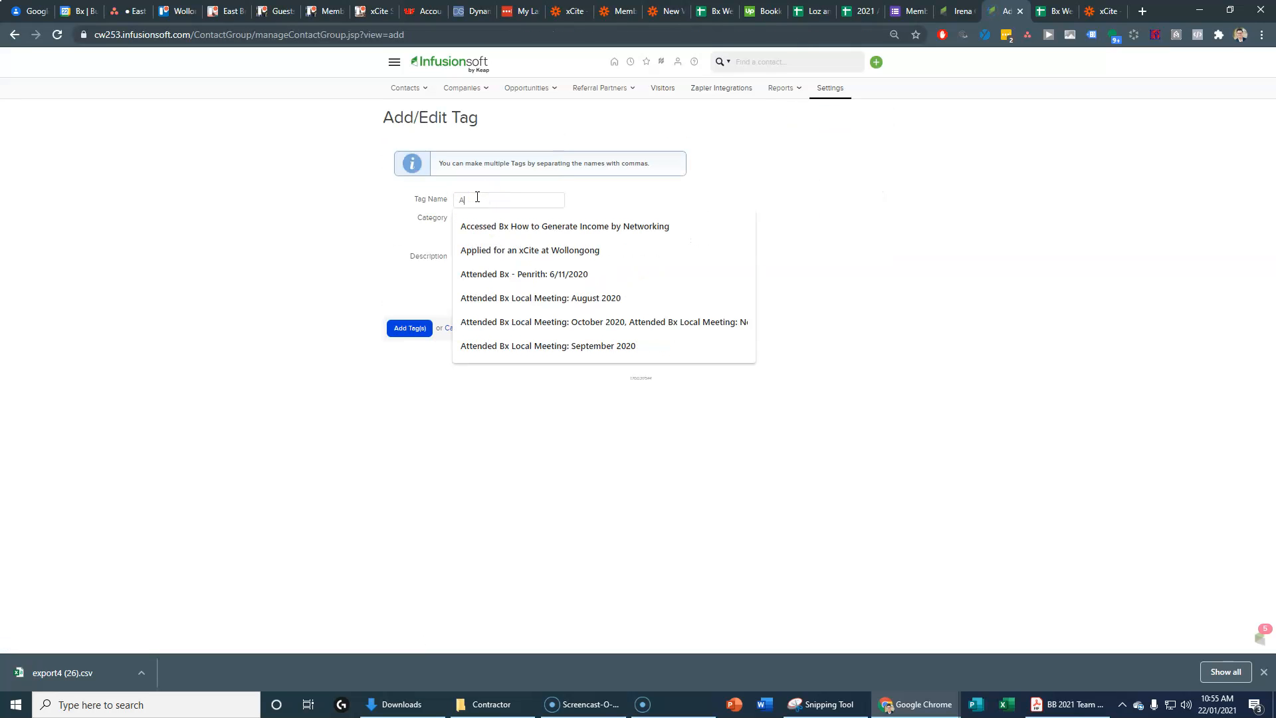
{"action": "type", "text": "pplied for an xCite at Wollongo"}
{"action": "left_click", "coordinate": [515, 228]}
{"action": "type", "text": "East Brisbane"}
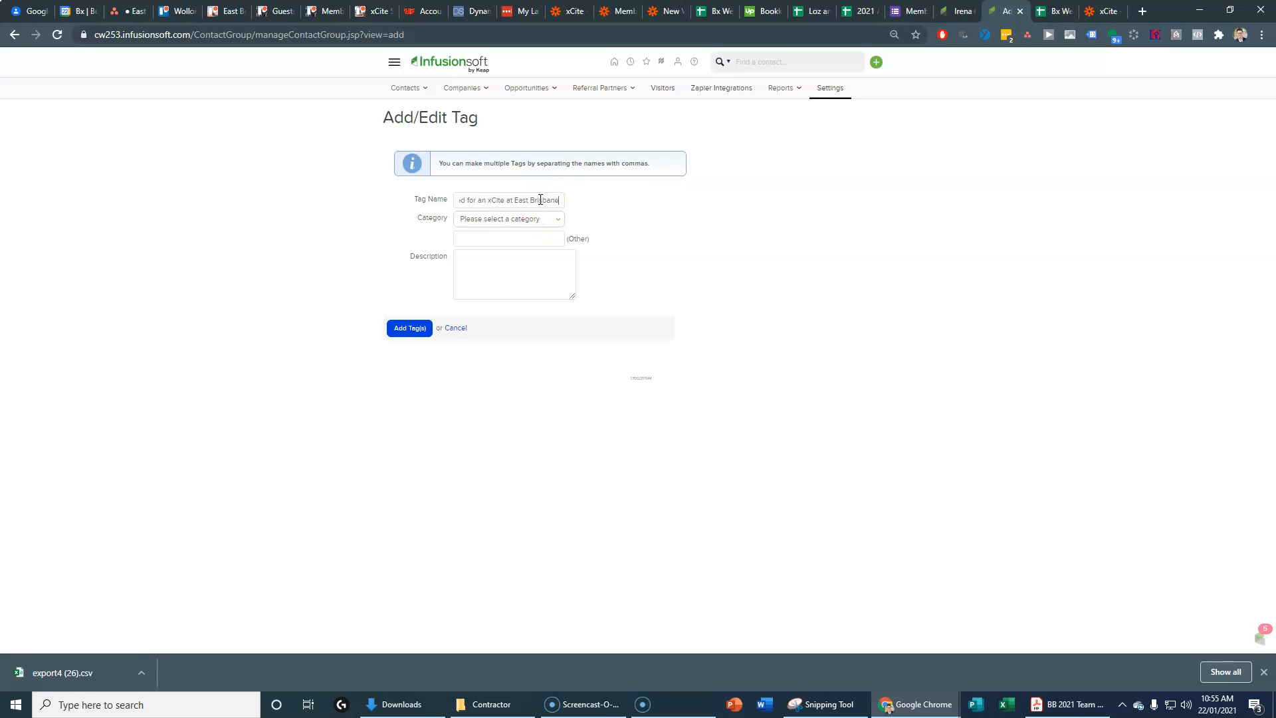
{"action": "left_click", "coordinate": [537, 221]}
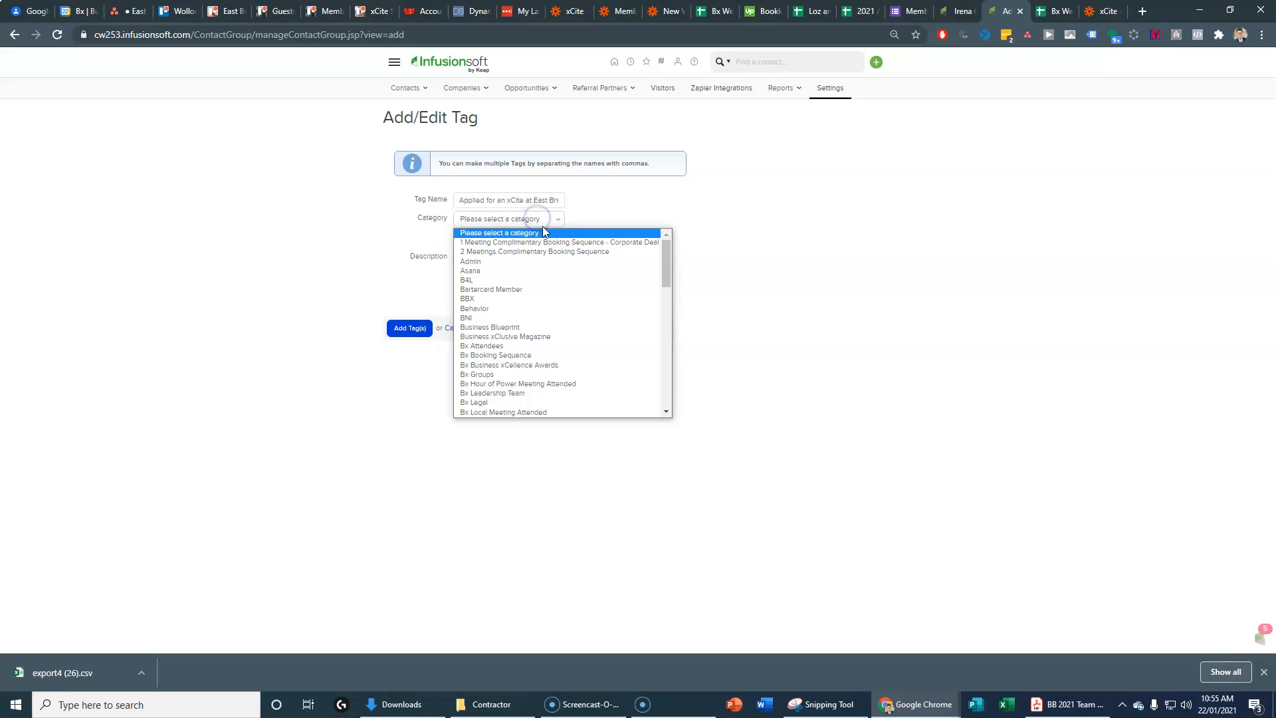
{"action": "left_click_drag", "start_coordinate": [663, 286], "coordinate": [681, 404]}
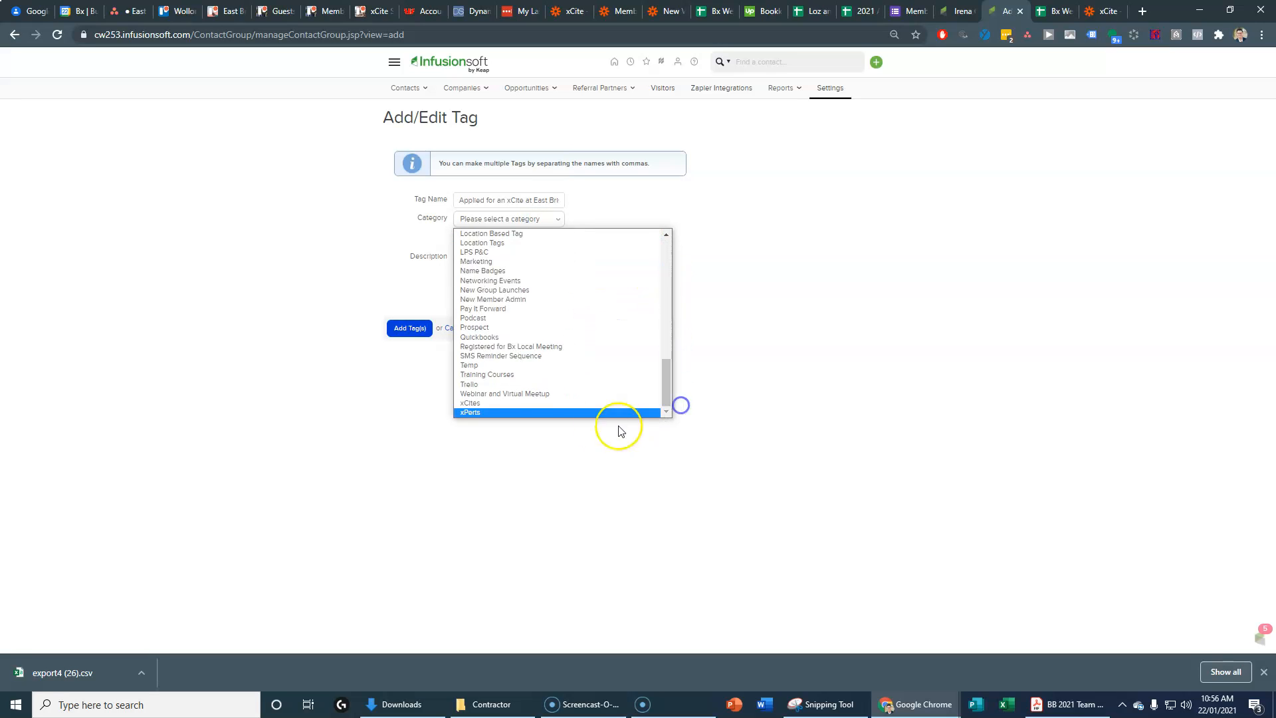
{"action": "left_click", "coordinate": [472, 404]}
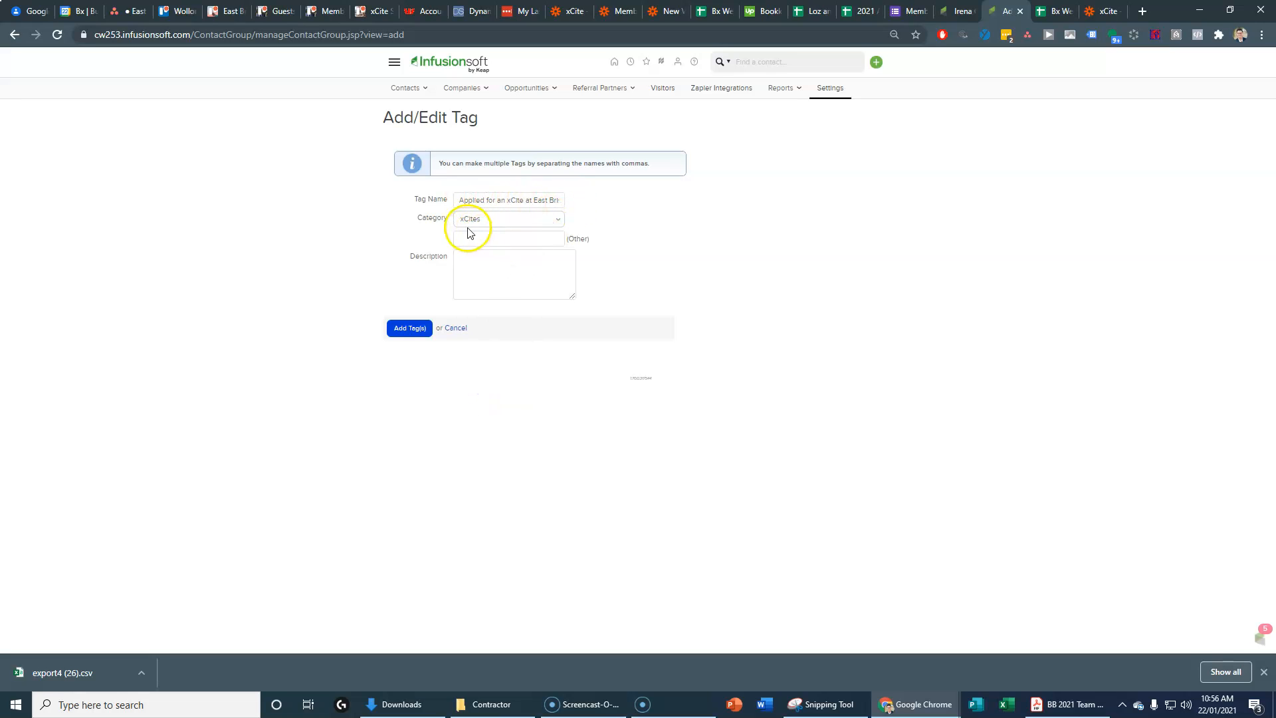
{"action": "left_click", "coordinate": [406, 328]}
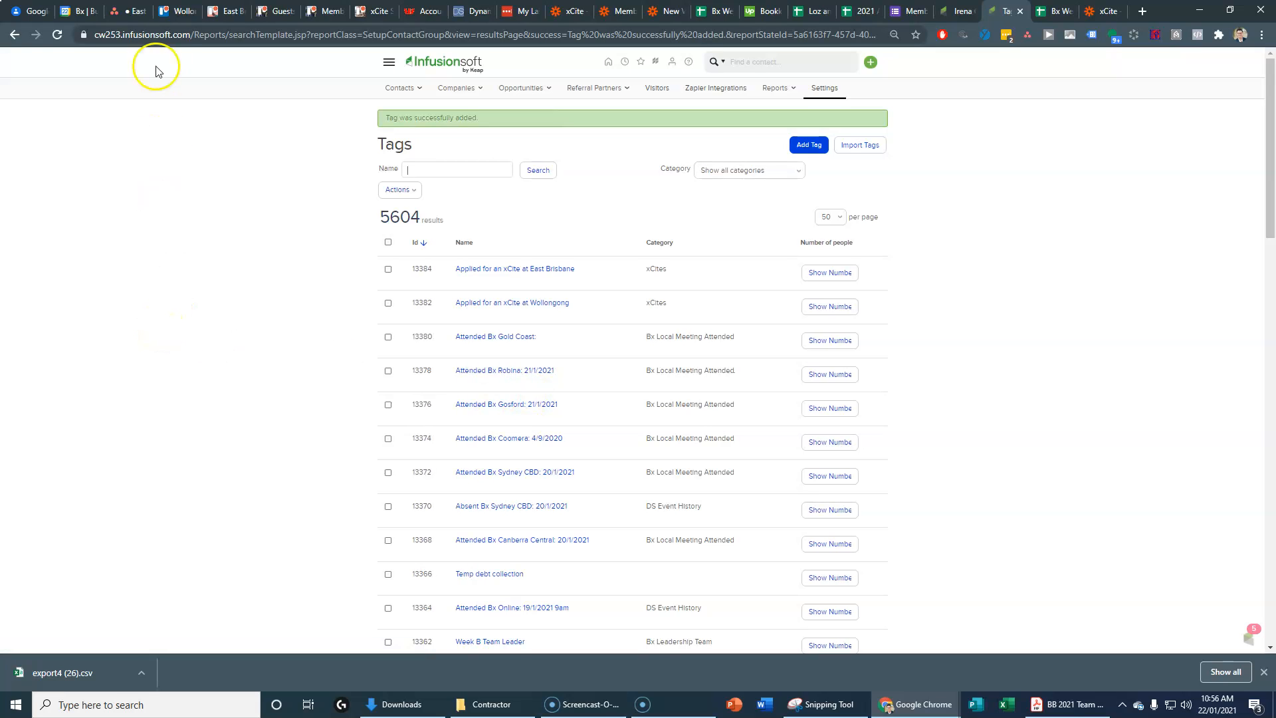
Step: Scroll up the East Brisbane Group Launch list and open the Create Tags in Infusionsoft (East Brisbane) task
{"action": "left_click", "coordinate": [133, 11]}
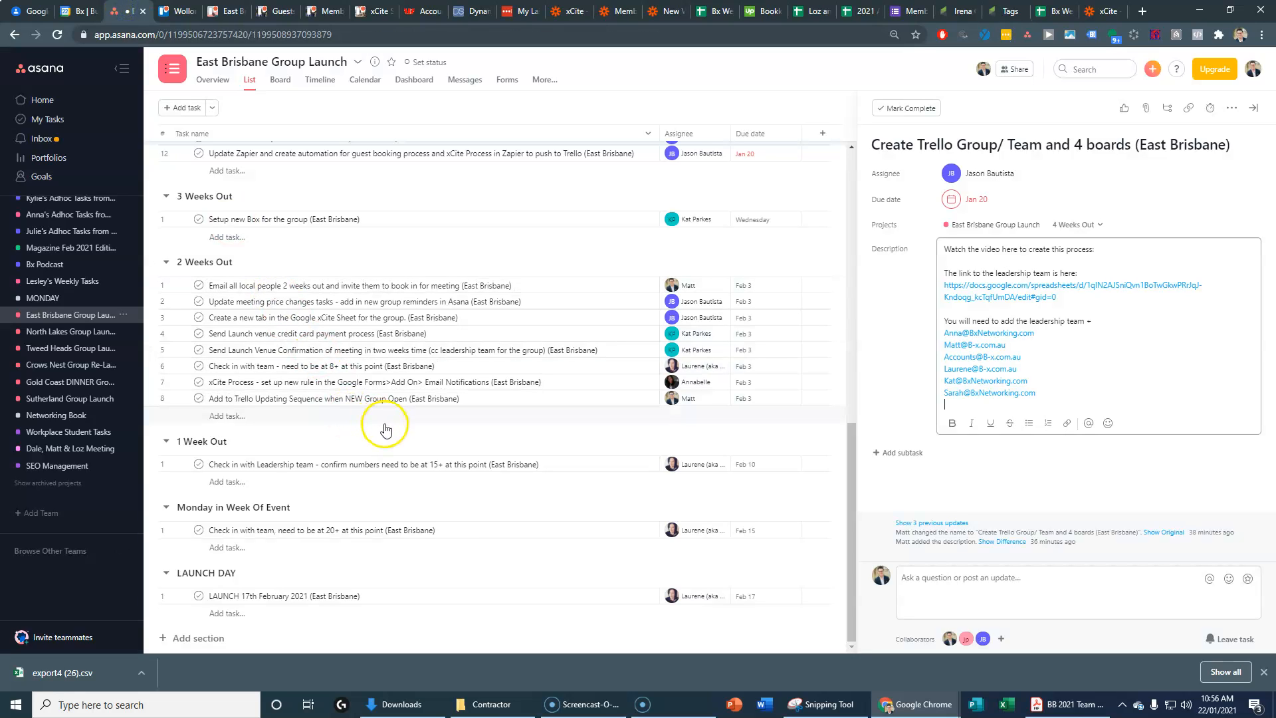
{"action": "scroll", "coordinate": [393, 433], "scroll_direction": "up", "scroll_amount": 1}
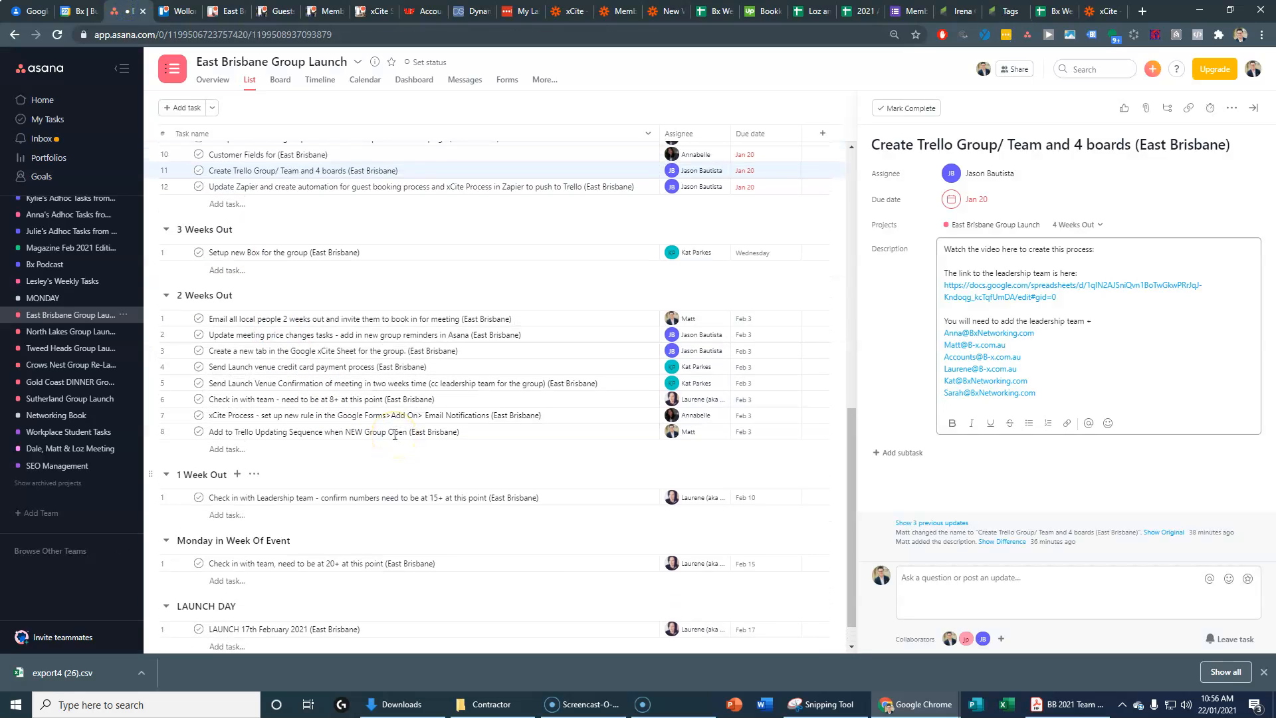
{"action": "scroll", "coordinate": [334, 367], "scroll_direction": "up", "scroll_amount": 4}
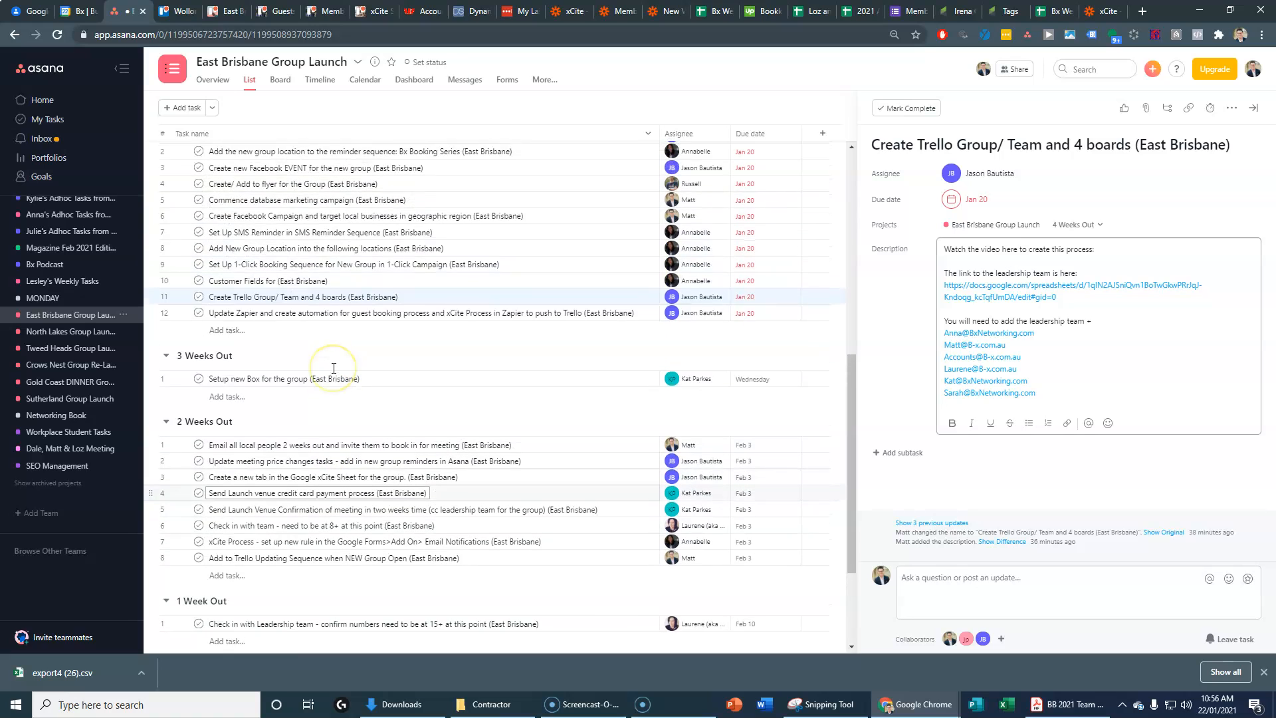
{"action": "scroll", "coordinate": [333, 367], "scroll_direction": "up", "scroll_amount": 5}
{"action": "scroll", "coordinate": [331, 364], "scroll_direction": "up", "scroll_amount": 4}
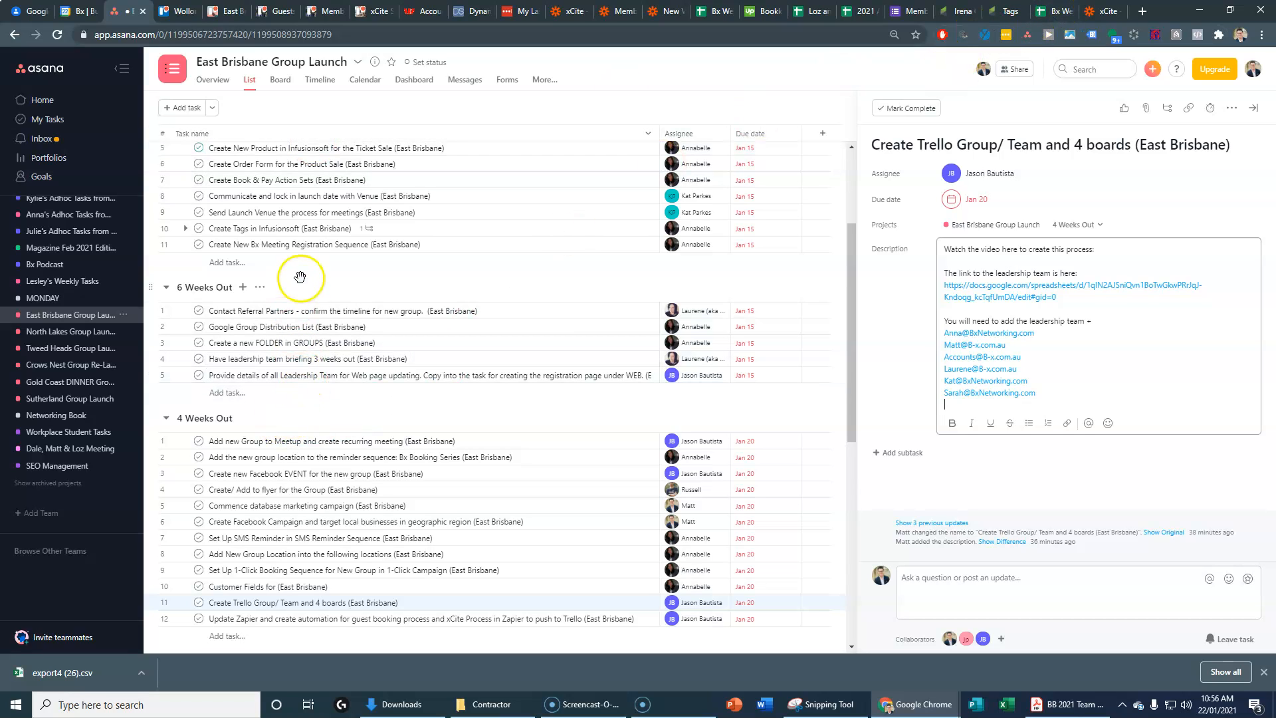
{"action": "left_click", "coordinate": [299, 228]}
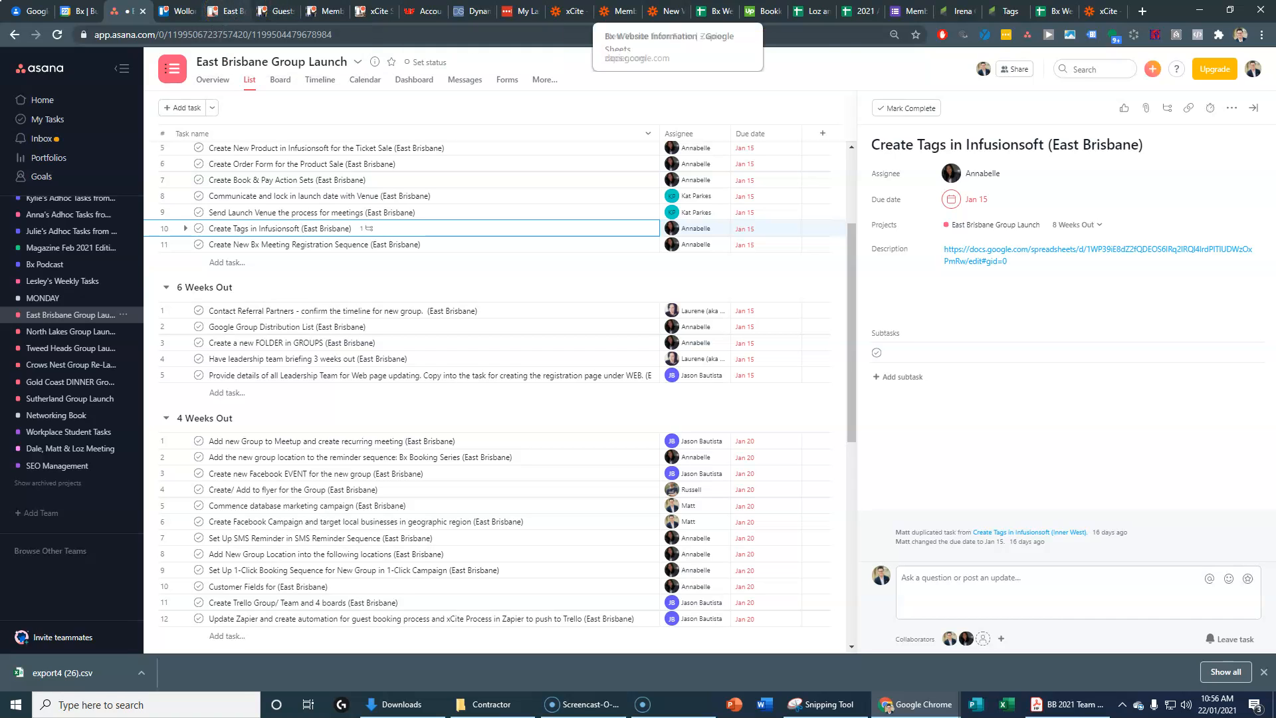
Step: Compare the zap trigger, Infusionsoft tags and 2021 Annual Calendar launch dates, ending on the Tags list
{"action": "left_click", "coordinate": [1104, 11]}
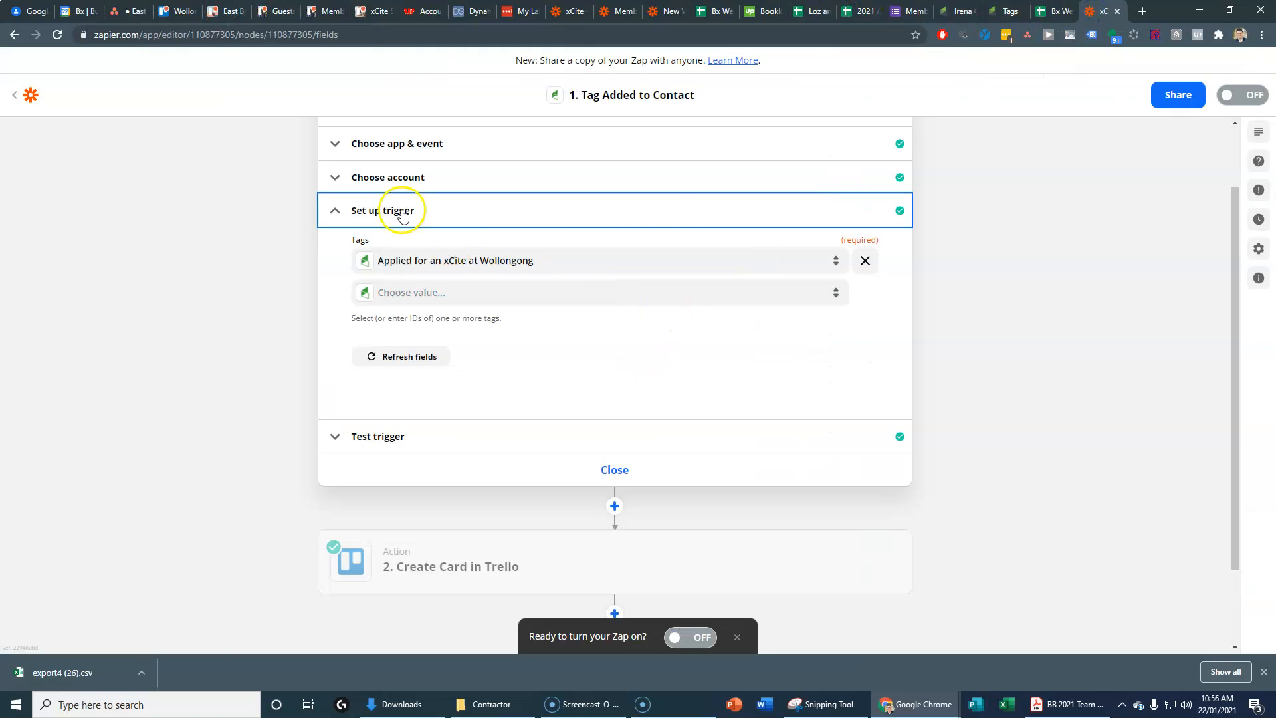
{"action": "left_click", "coordinate": [1006, 13]}
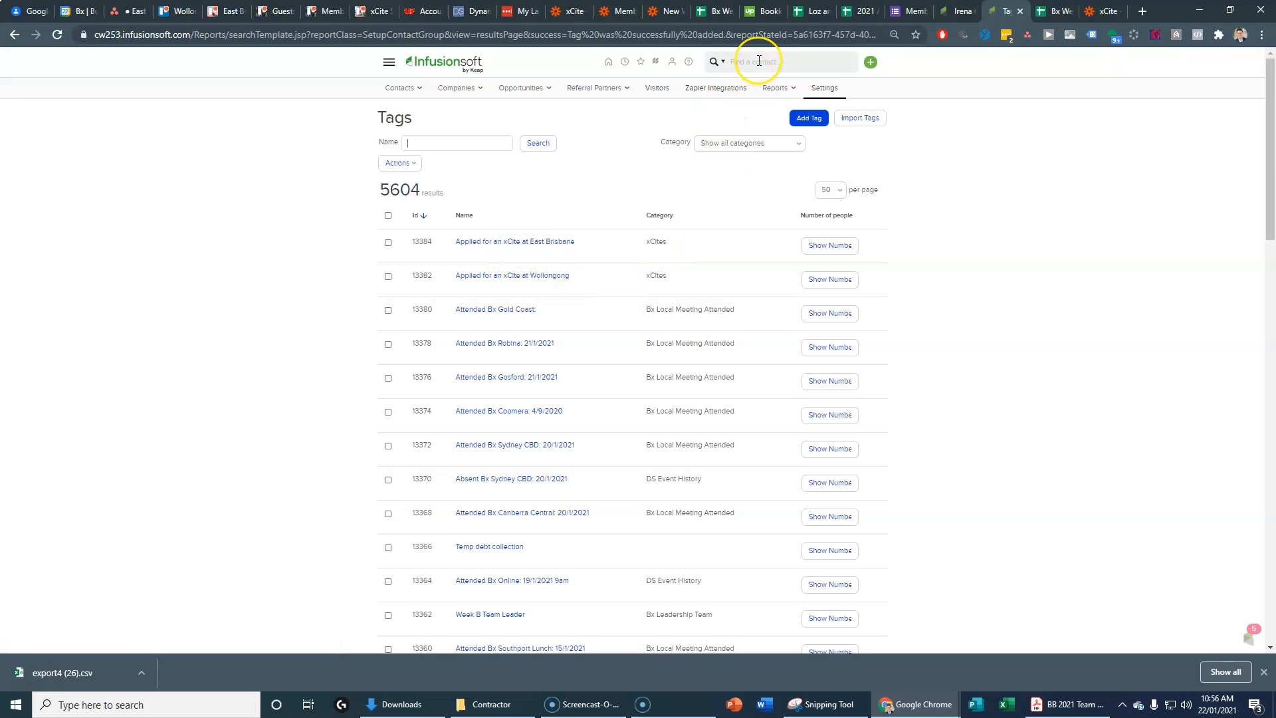
{"action": "left_click", "coordinate": [860, 12]}
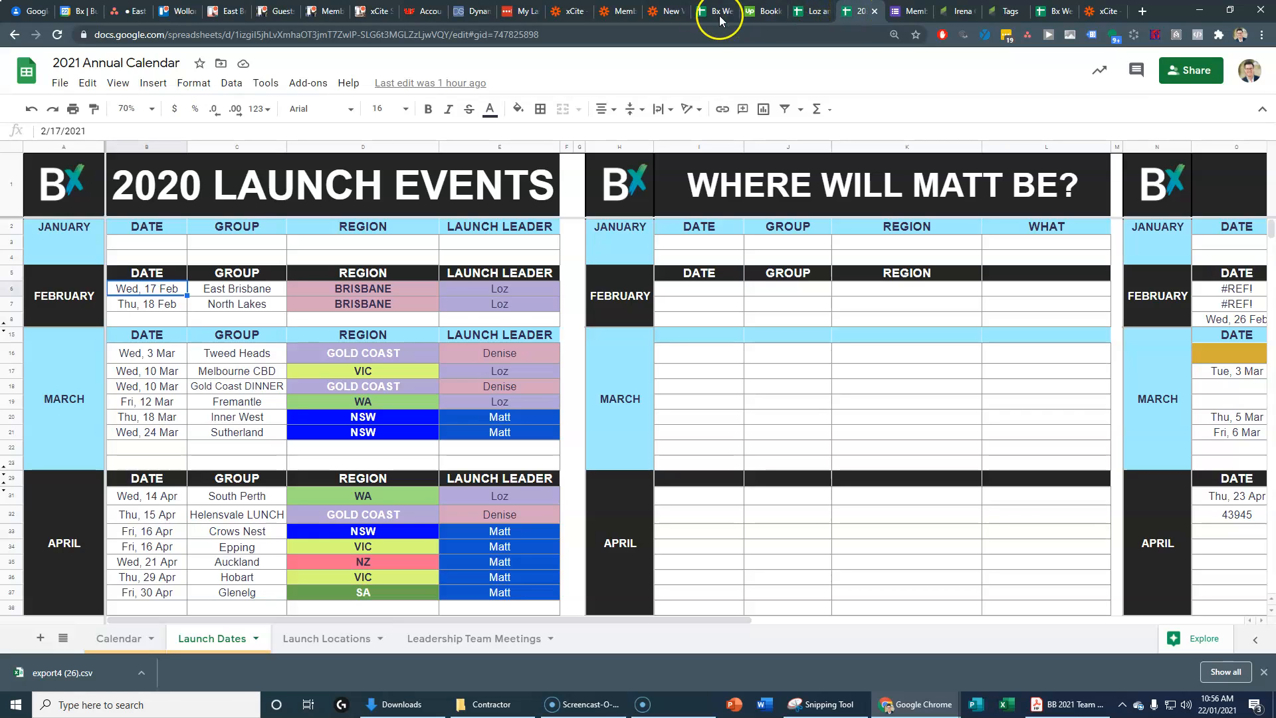
{"action": "left_click", "coordinate": [1005, 11]}
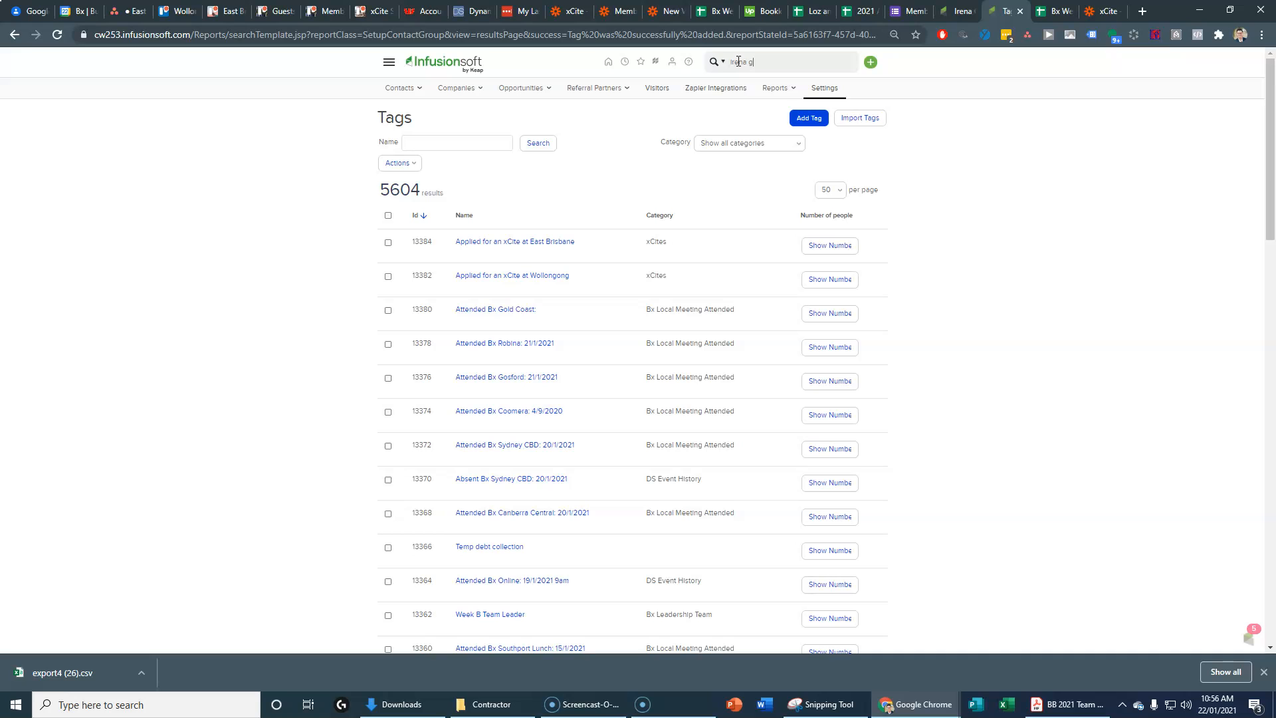
Step: Open the found contact's record, view its applied tags, and start applying a new tag
{"action": "left_click", "coordinate": [738, 91]}
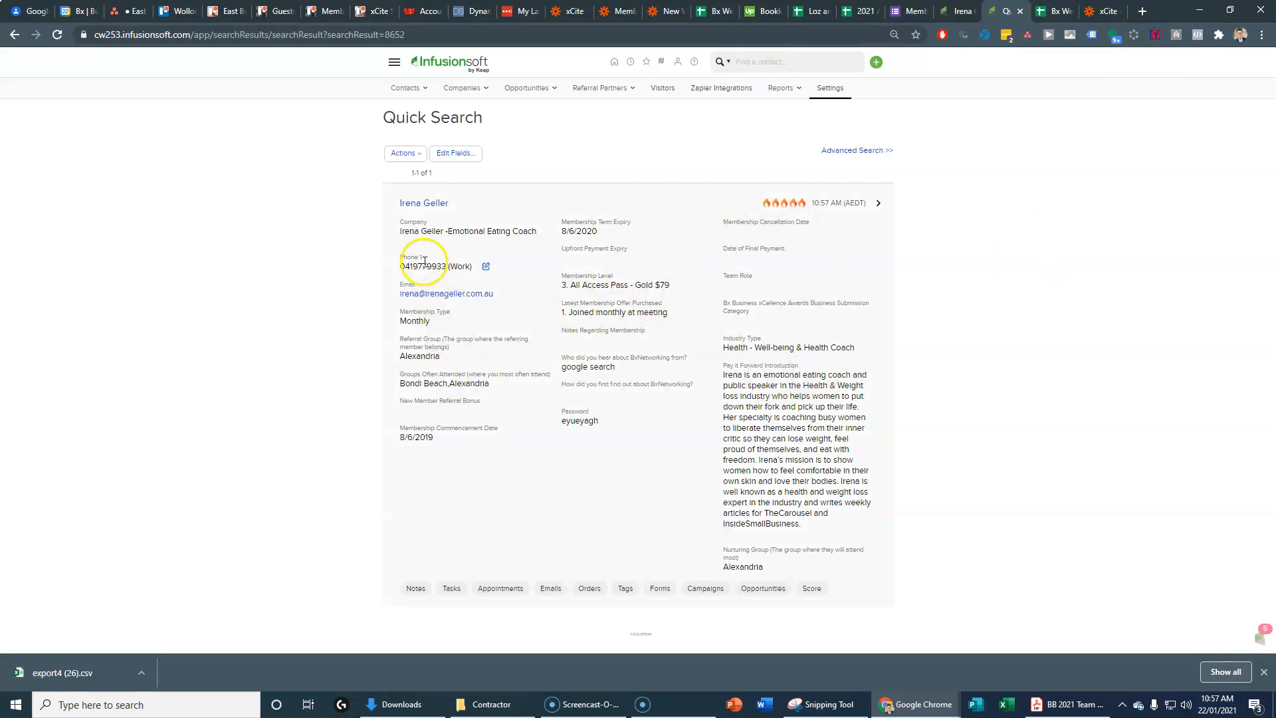
{"action": "left_click", "coordinate": [626, 589]}
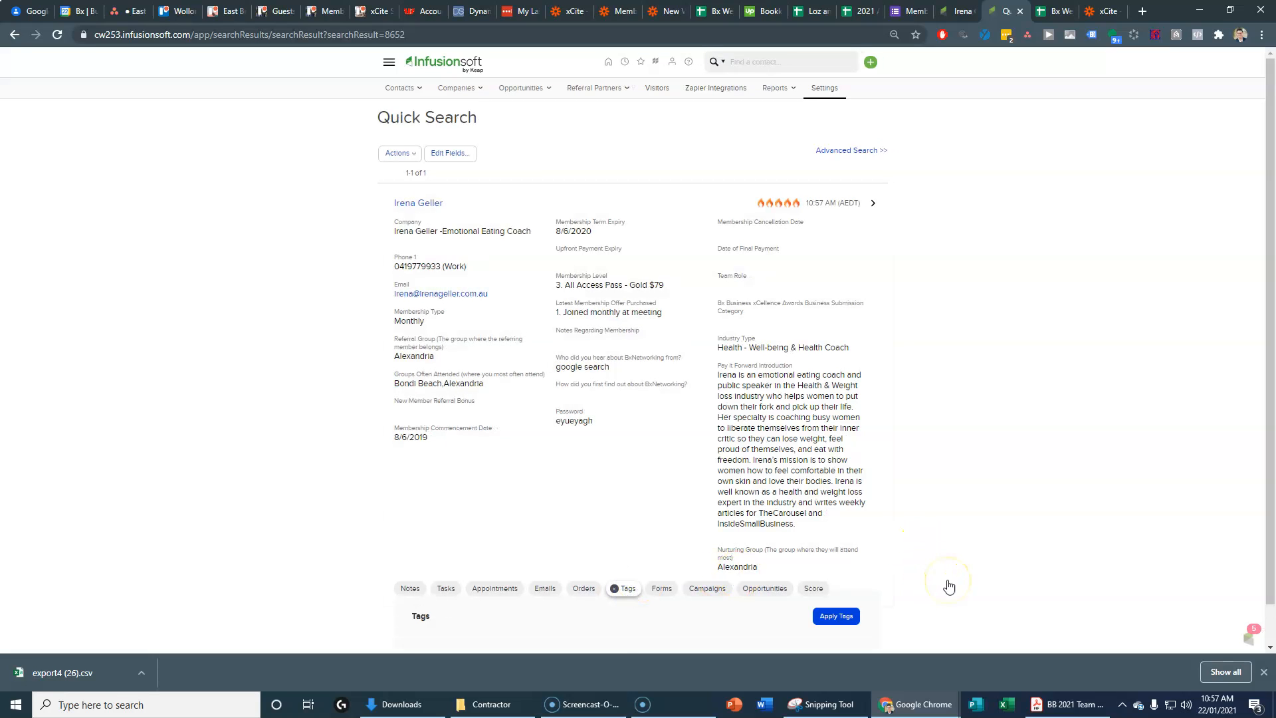
{"action": "scroll", "coordinate": [960, 585], "scroll_direction": "down", "scroll_amount": 1}
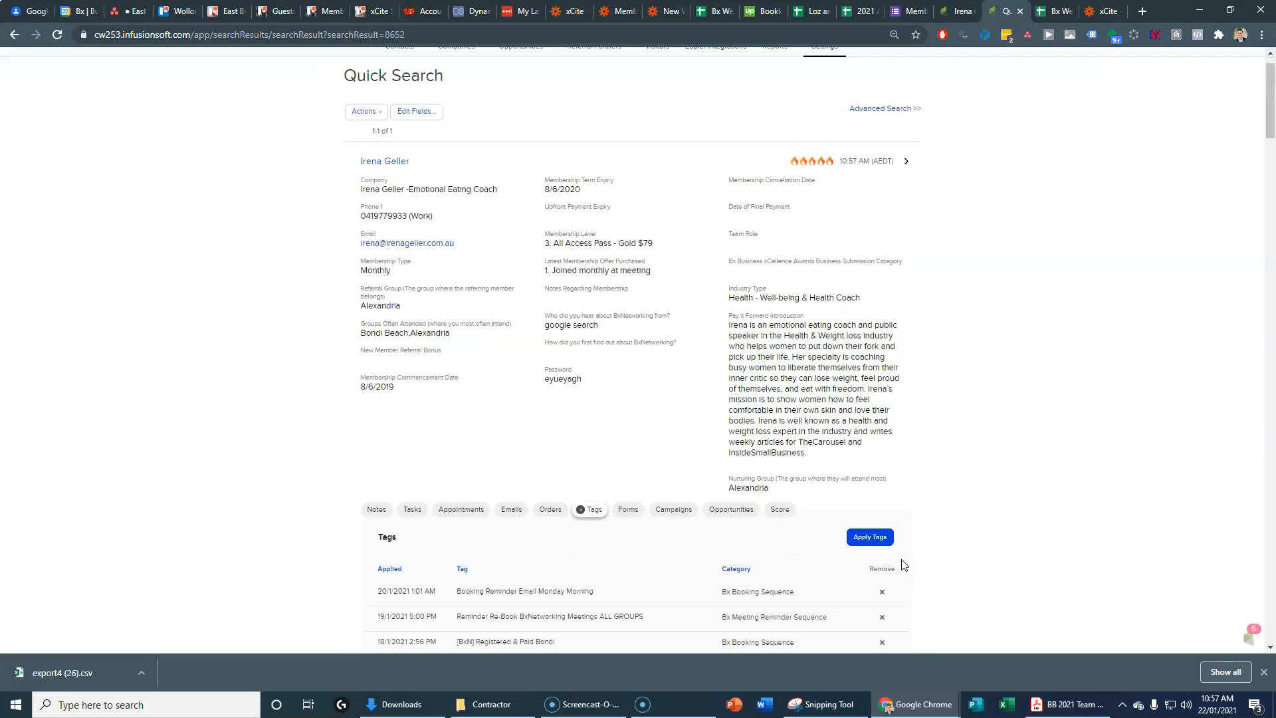
{"action": "left_click", "coordinate": [864, 537]}
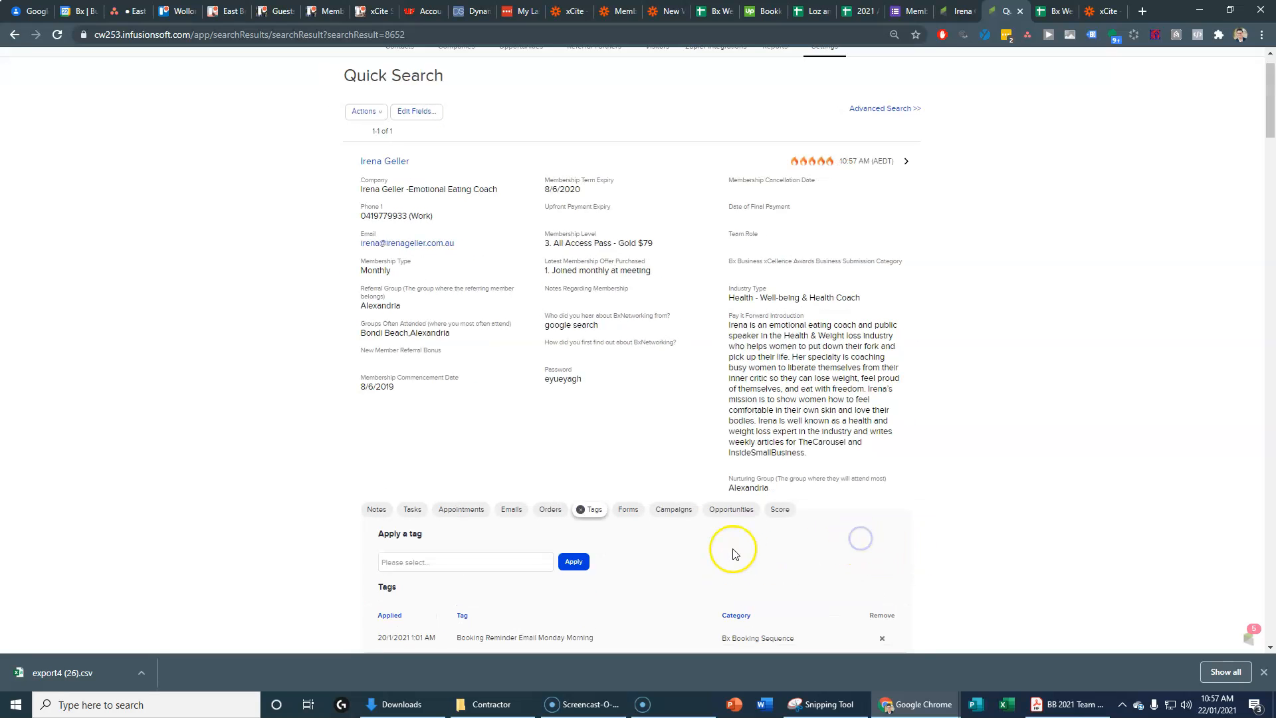
{"action": "left_click", "coordinate": [449, 562]}
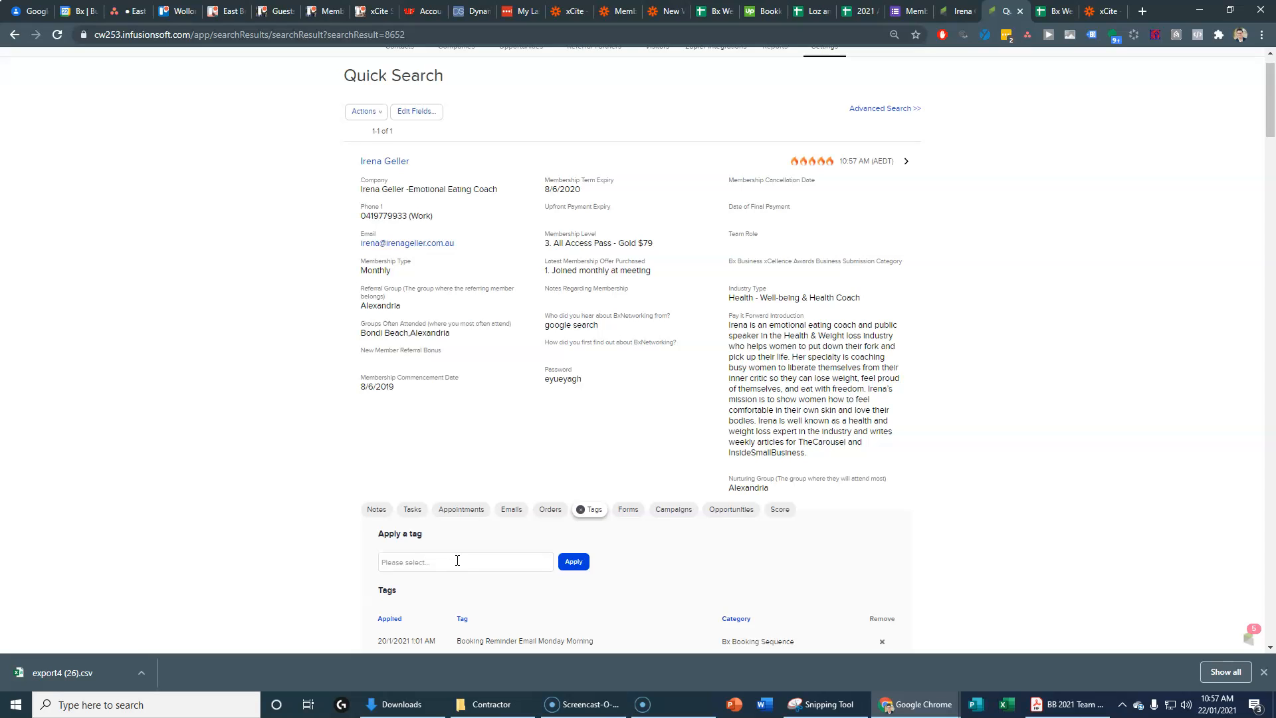
Step: Pick the 'Applied for an xCite at East Brisbane' tag for the contact in Infusionsoft
{"action": "type", "text": "xcite"}
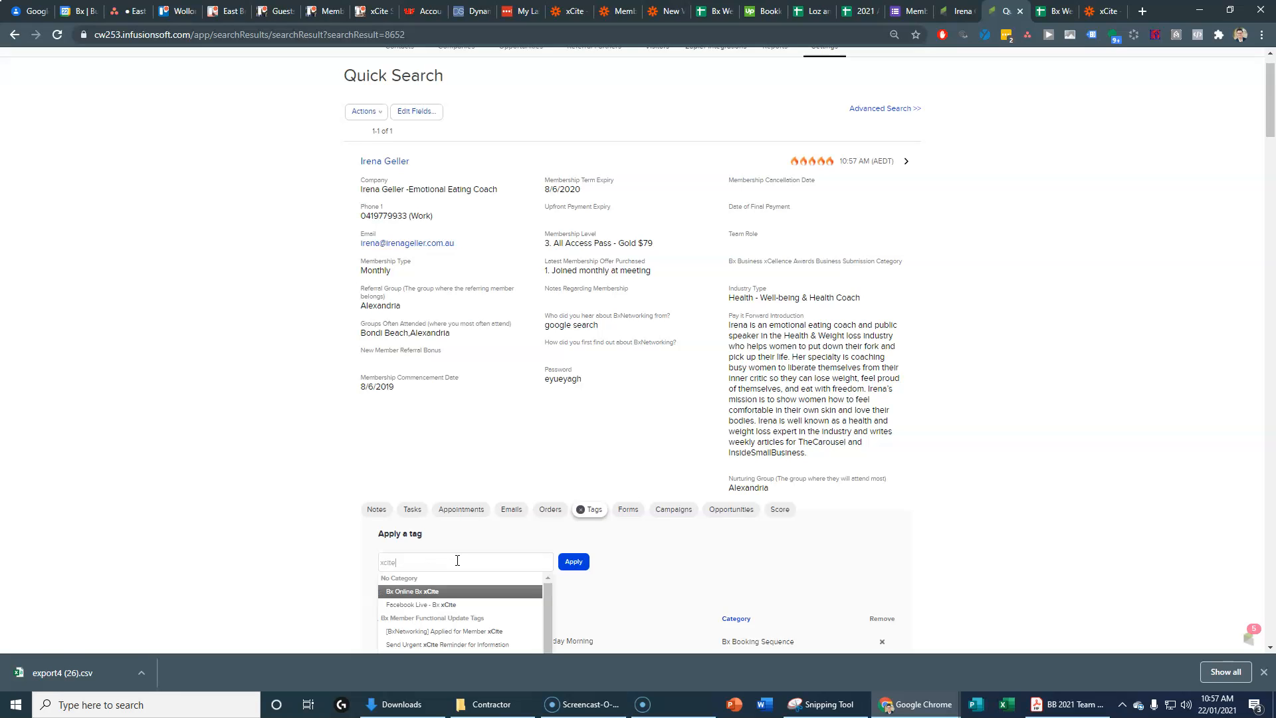
{"action": "scroll", "coordinate": [515, 593], "scroll_direction": "down", "scroll_amount": 3}
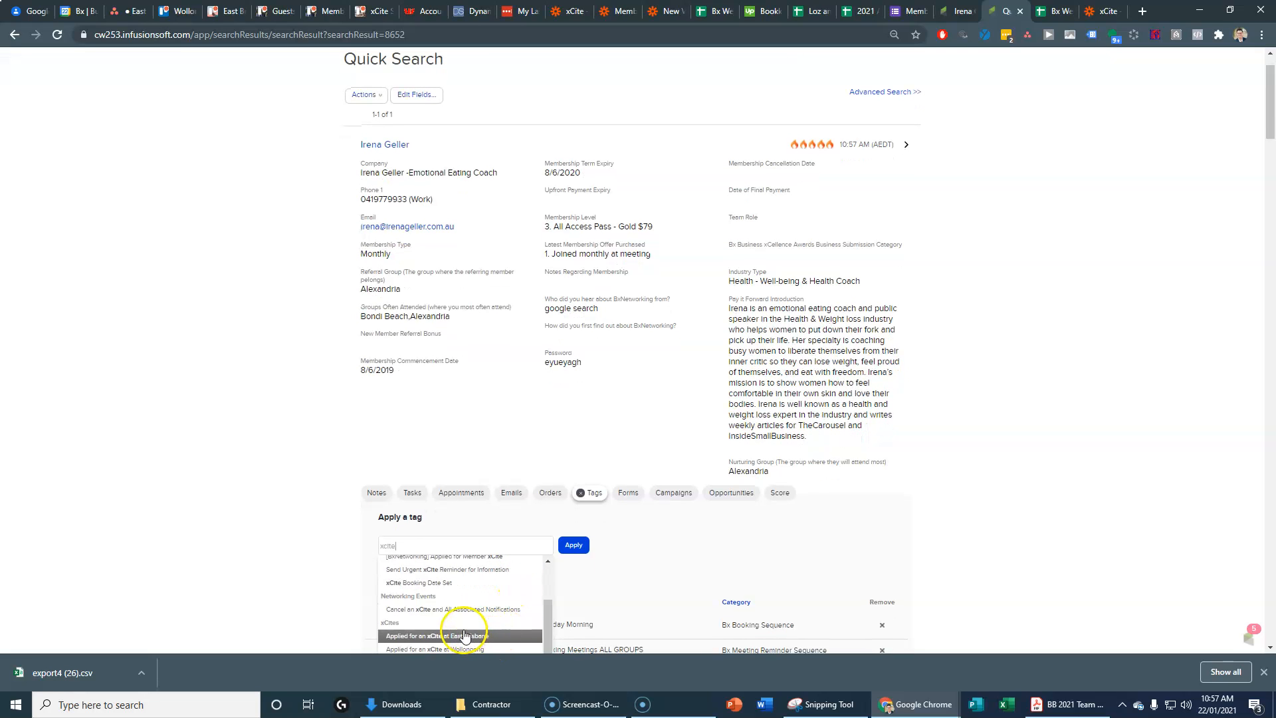
{"action": "left_click", "coordinate": [462, 636]}
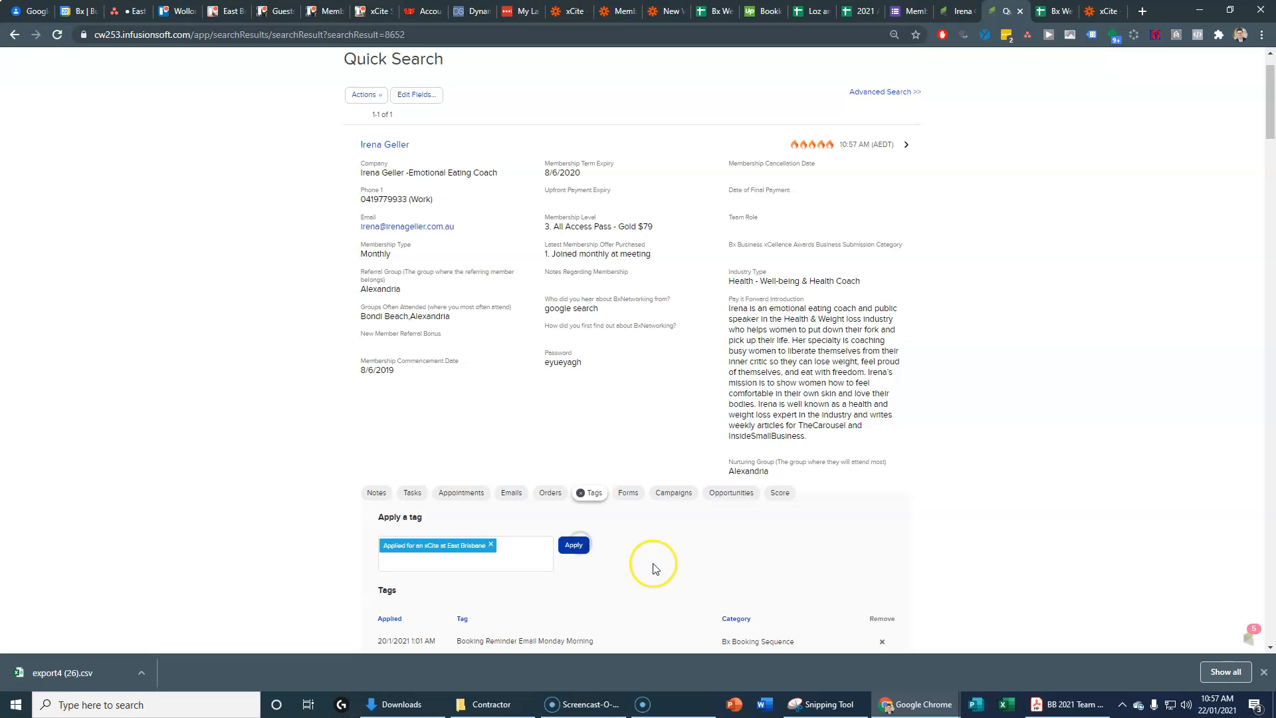
{"action": "left_click", "coordinate": [1098, 12]}
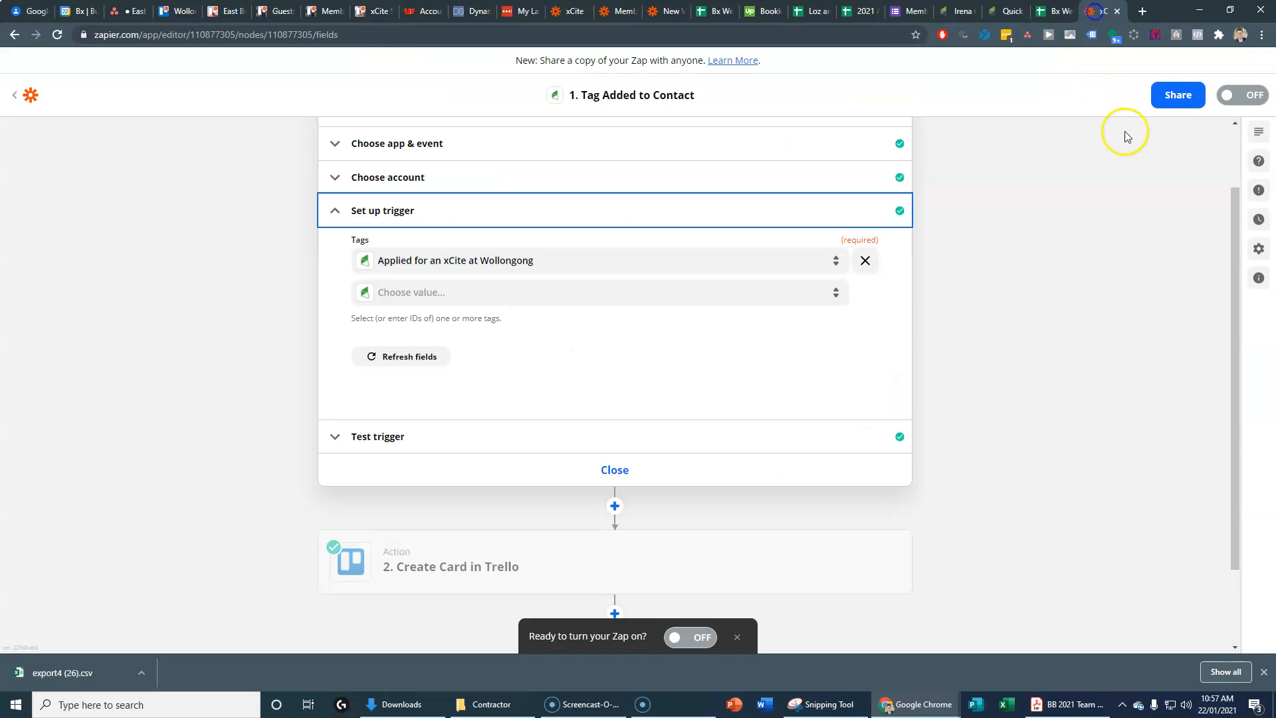
Step: Set the trigger's Tags field to 'Applied for an xCite at East Brisbane' and continue
{"action": "left_click", "coordinate": [445, 265]}
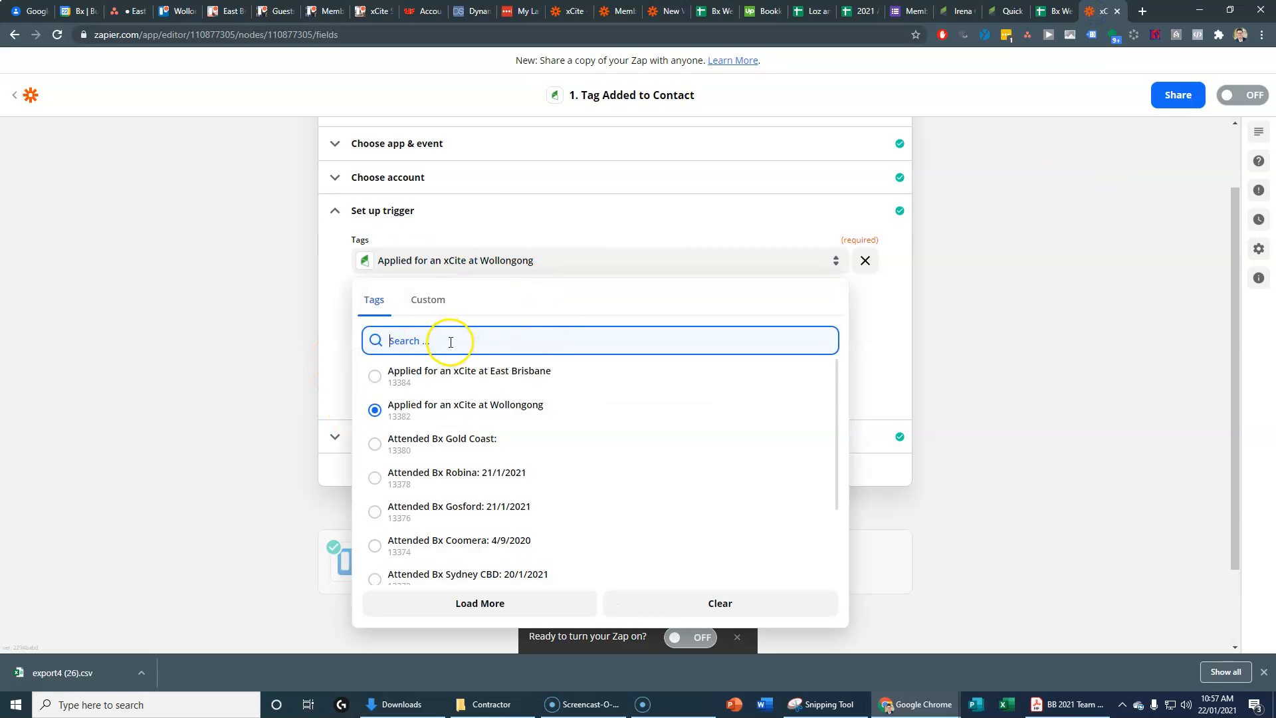
{"action": "left_click", "coordinate": [462, 377]}
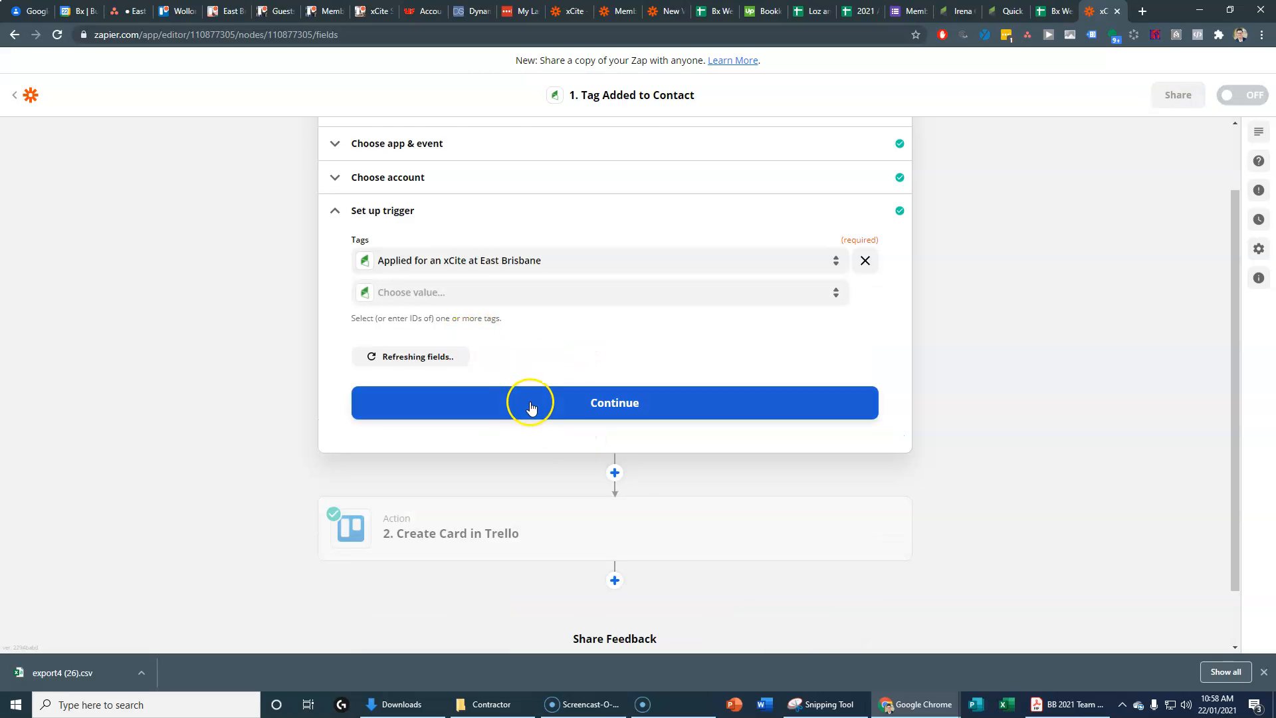
{"action": "left_click", "coordinate": [531, 399]}
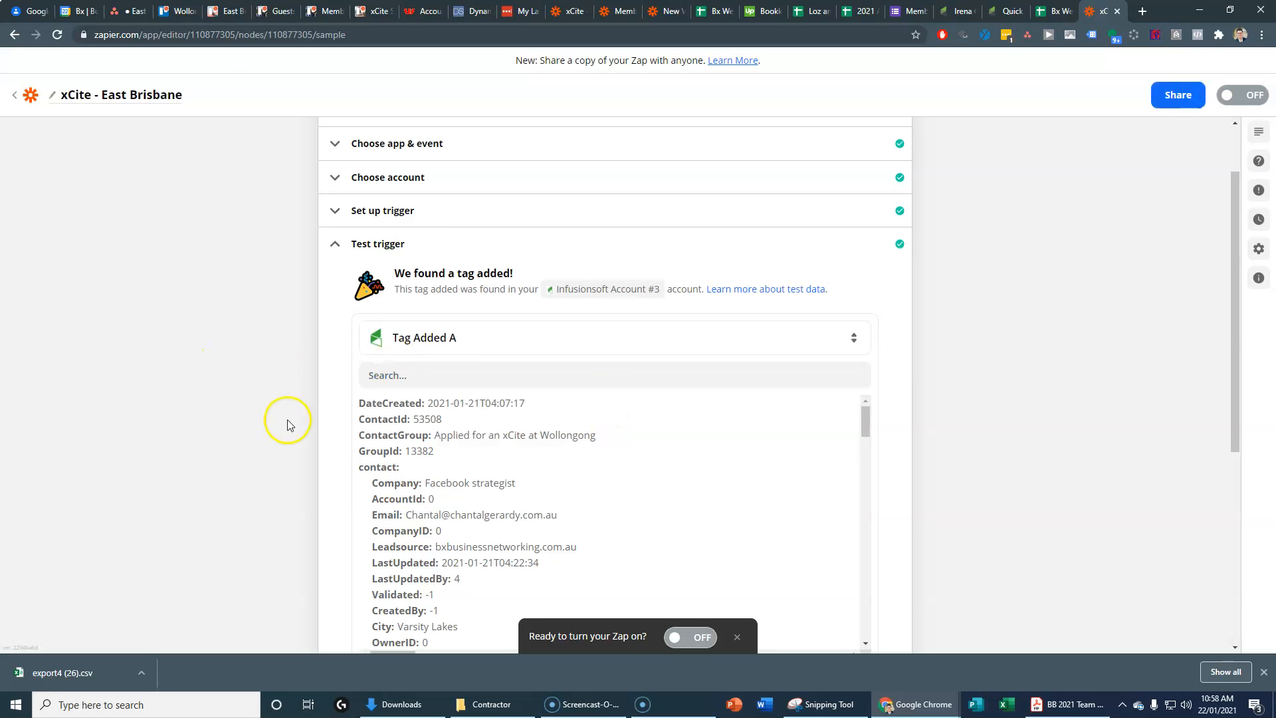
Step: Use the 'Tag Added B' sample record for the trigger test and continue
{"action": "scroll", "coordinate": [446, 455], "scroll_direction": "down", "scroll_amount": 3}
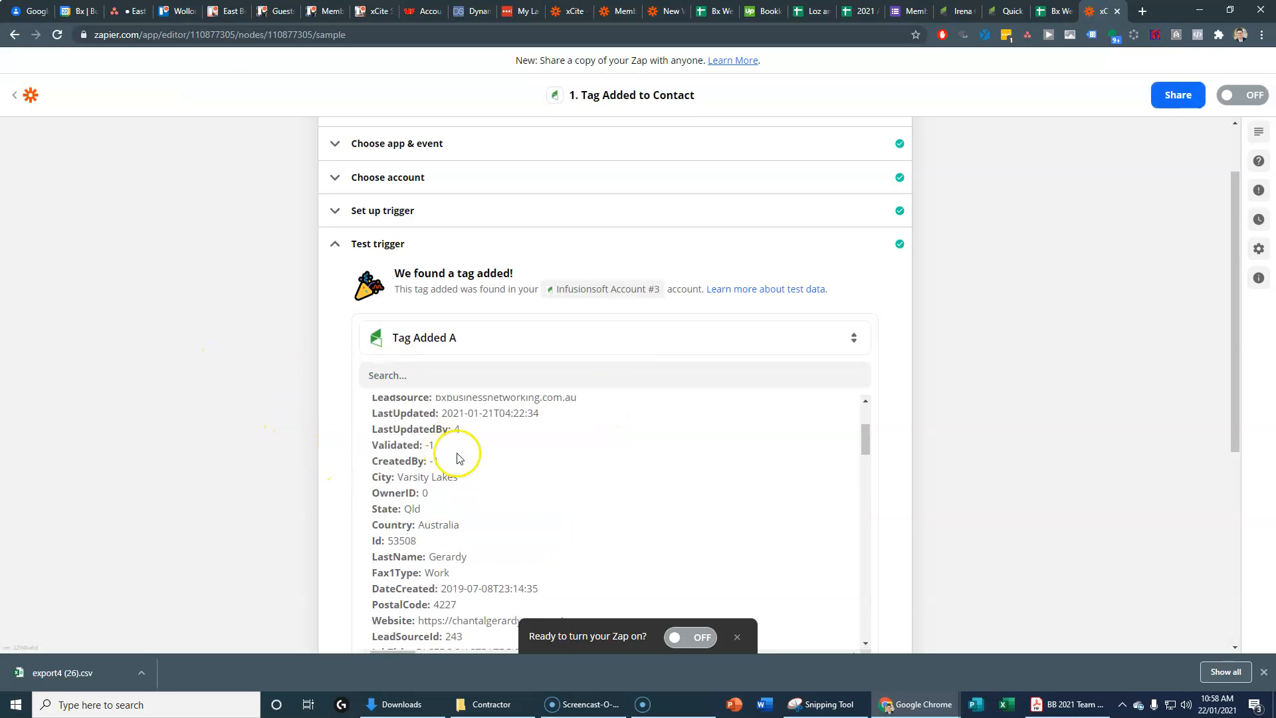
{"action": "scroll", "coordinate": [490, 462], "scroll_direction": "up", "scroll_amount": 2}
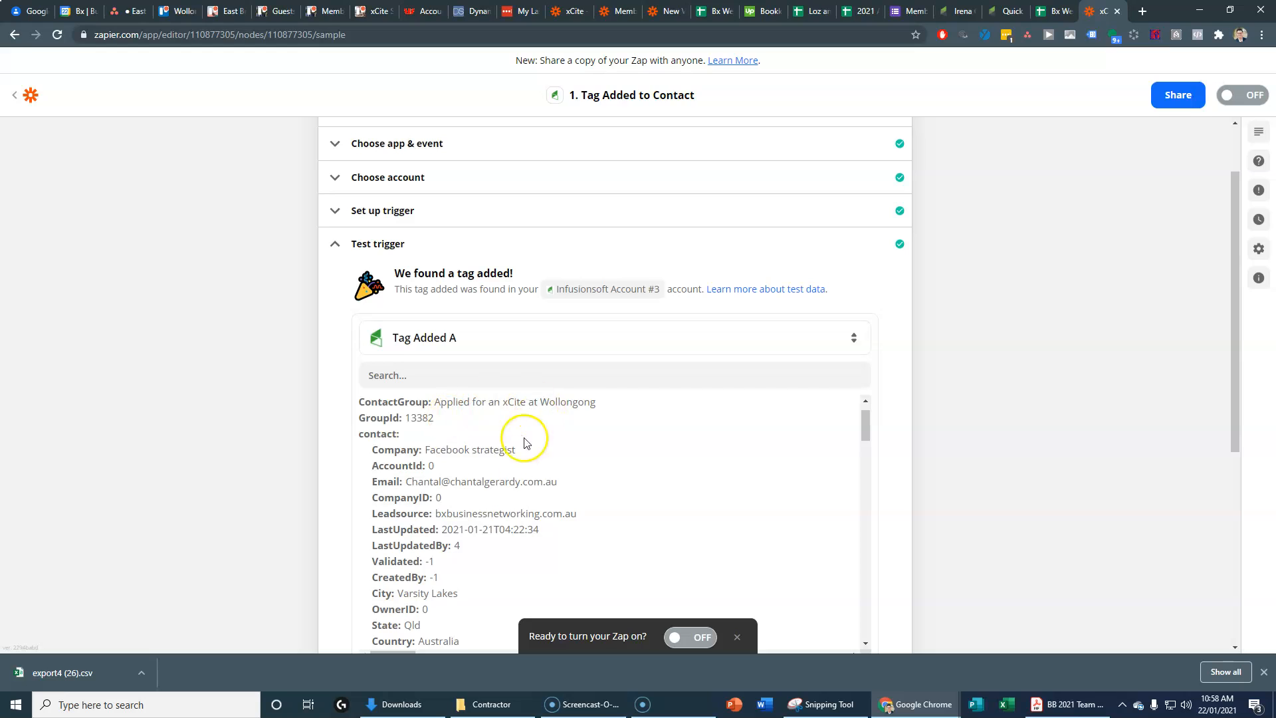
{"action": "scroll", "coordinate": [465, 479], "scroll_direction": "up", "scroll_amount": 1}
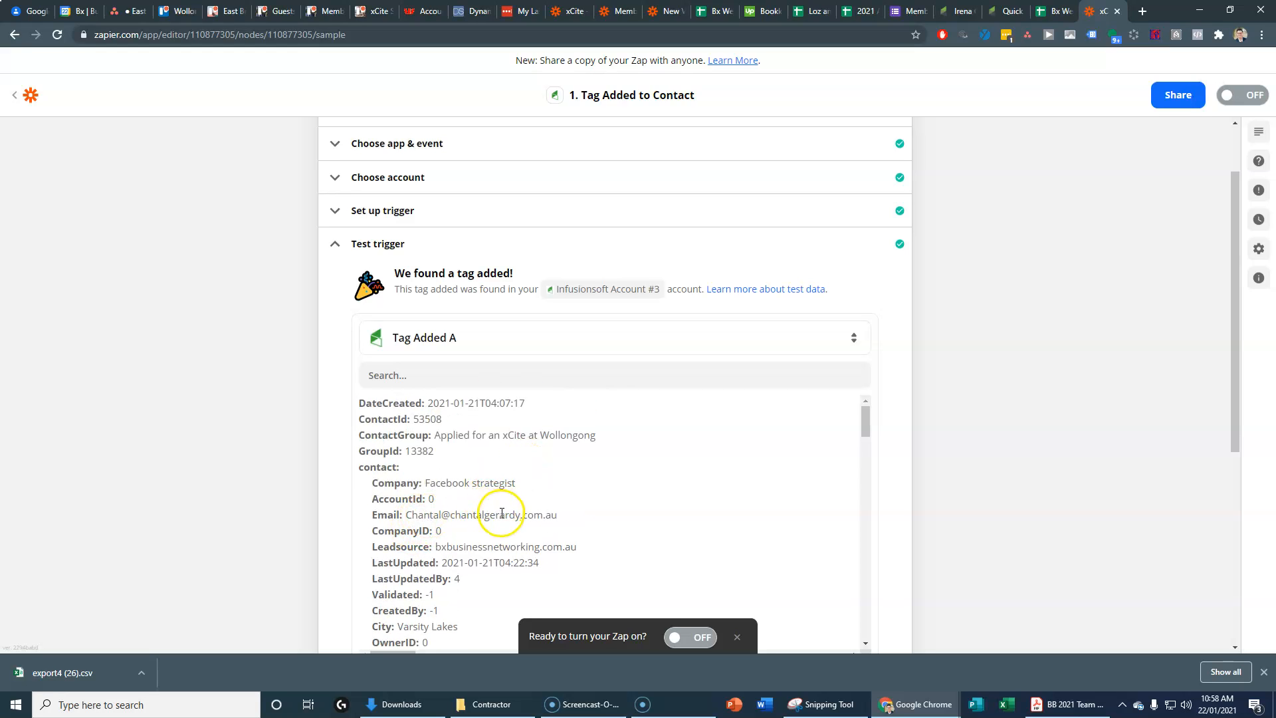
{"action": "left_click", "coordinate": [516, 338]}
{"action": "left_click", "coordinate": [504, 445]}
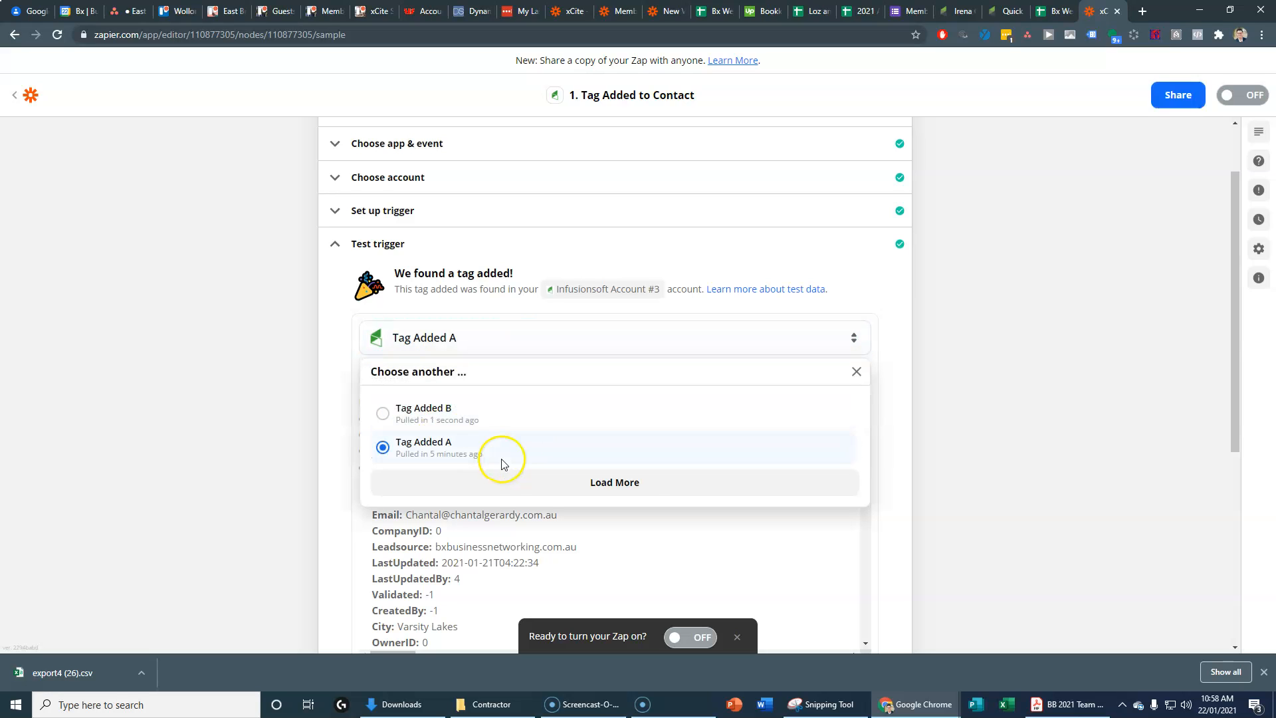
{"action": "left_click", "coordinate": [452, 412]}
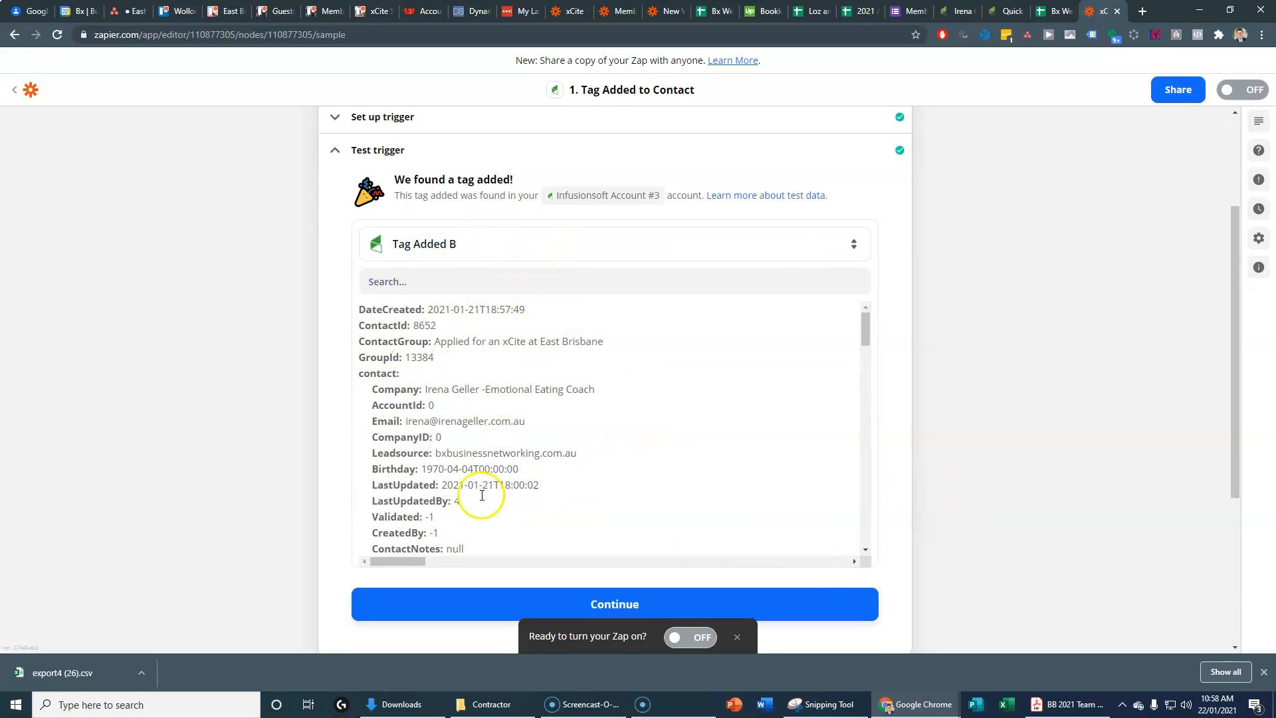
{"action": "left_click", "coordinate": [592, 605]}
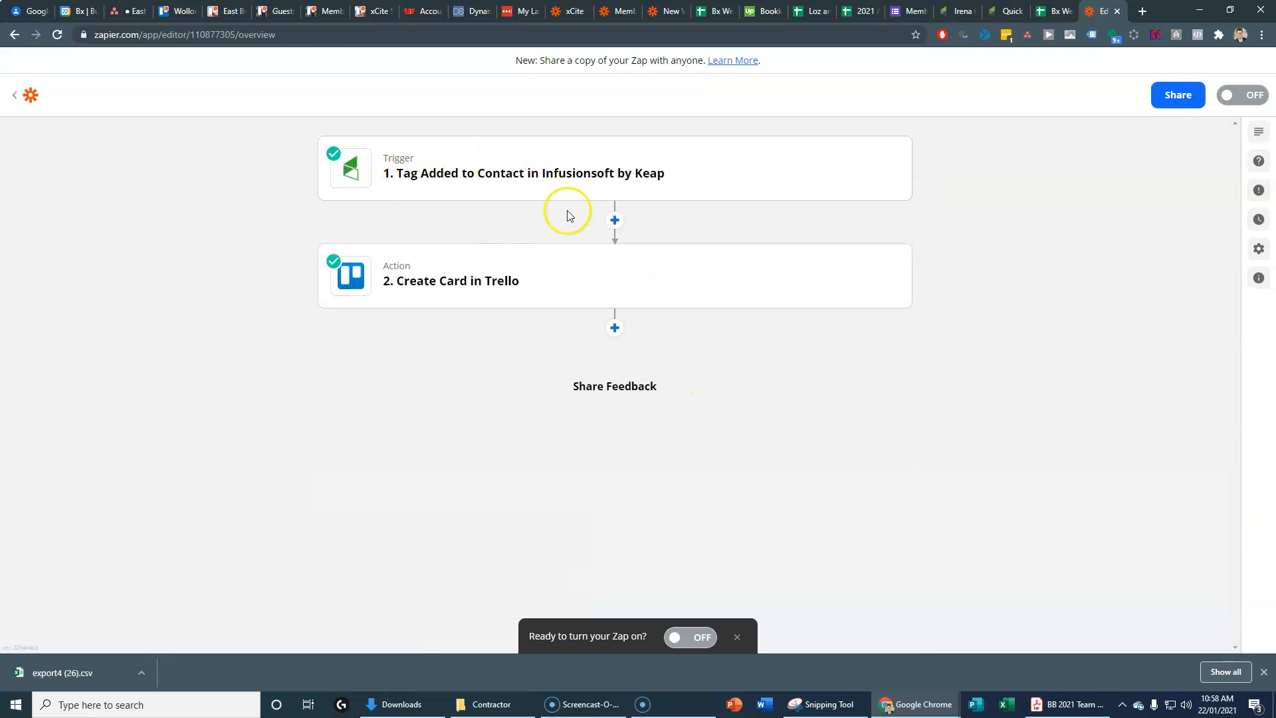
Step: Open the Trello Create Card action and confirm its app, event and account
{"action": "left_click", "coordinate": [476, 293]}
{"action": "left_click", "coordinate": [413, 334]}
{"action": "scroll", "coordinate": [272, 471], "scroll_direction": "down", "scroll_amount": 2}
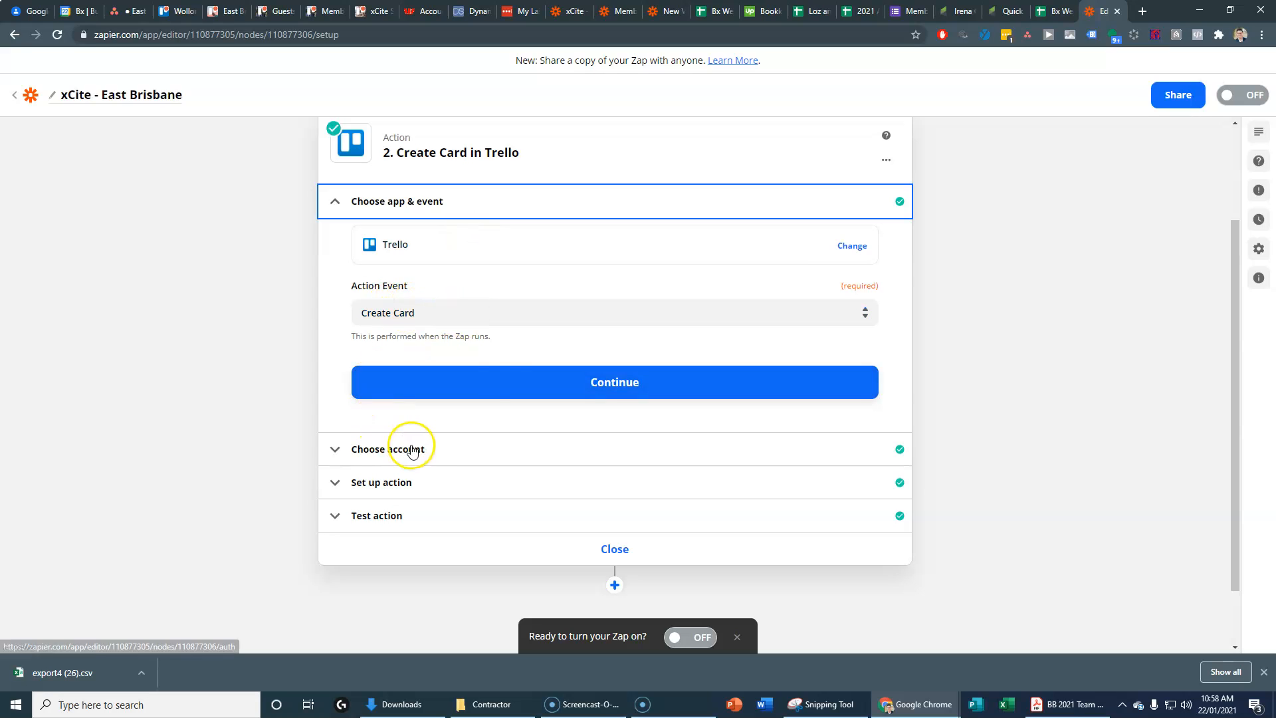
{"action": "left_click", "coordinate": [476, 397]}
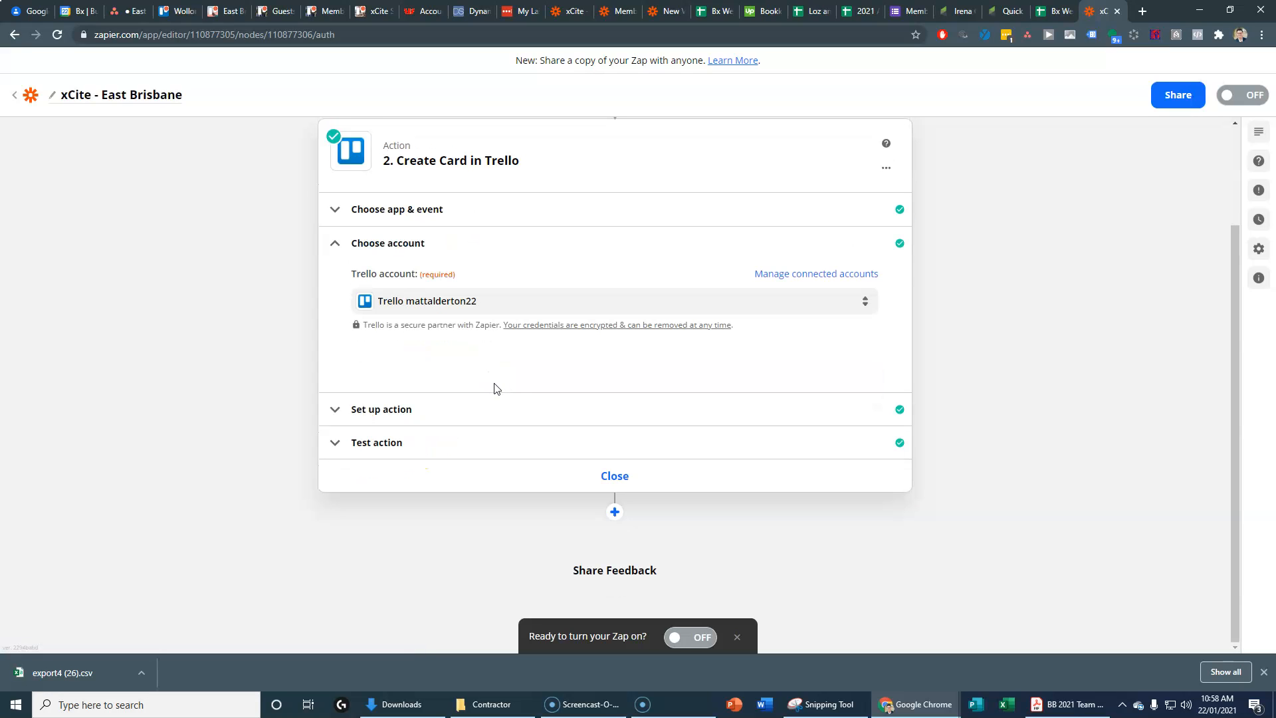
{"action": "left_click", "coordinate": [432, 410]}
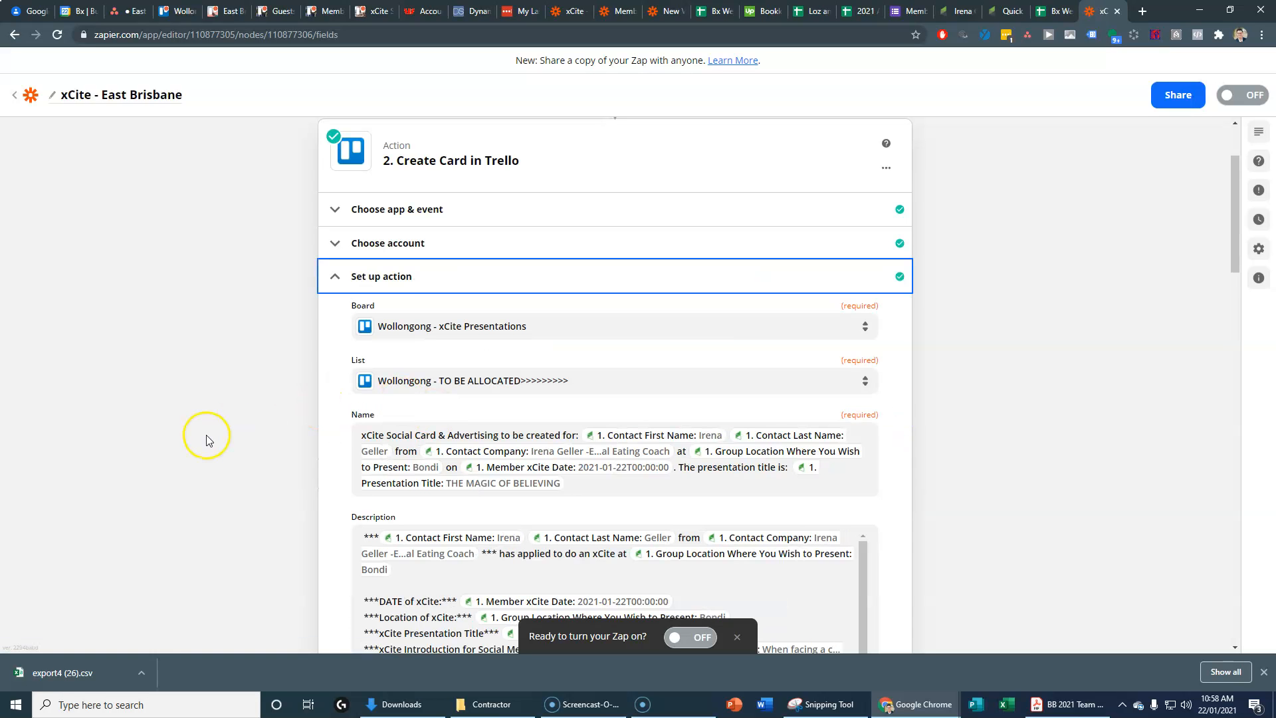
{"action": "scroll", "coordinate": [210, 439], "scroll_direction": "down", "scroll_amount": 1}
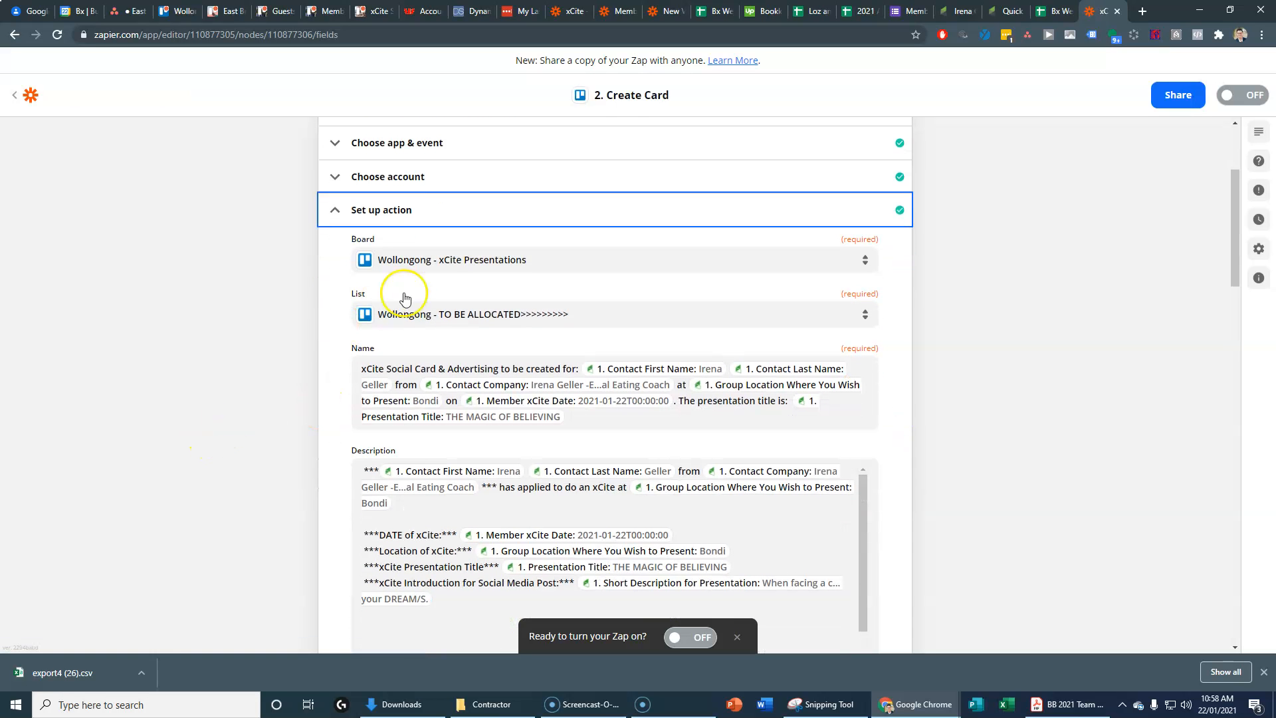
Step: Try the Brisbane CBD - xCite Presentations board and search its lists for 'brisba'
{"action": "left_click", "coordinate": [430, 262]}
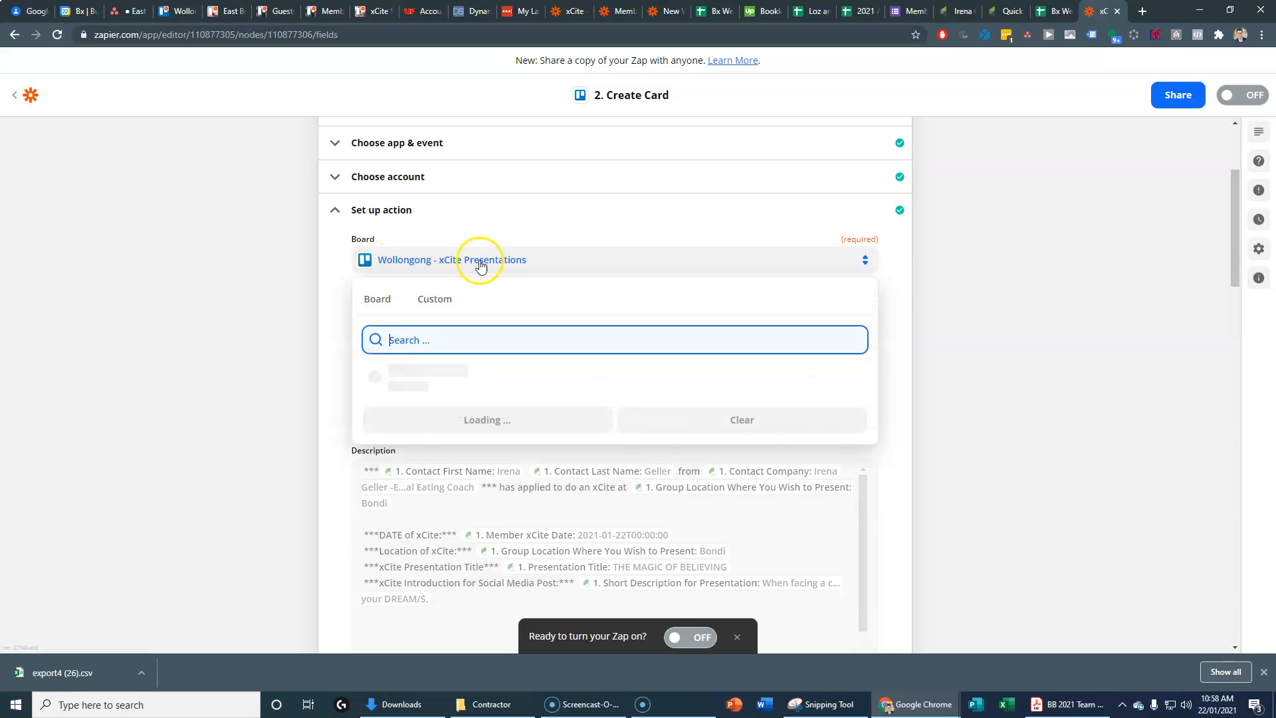
{"action": "type", "text": "brisbane cbd"}
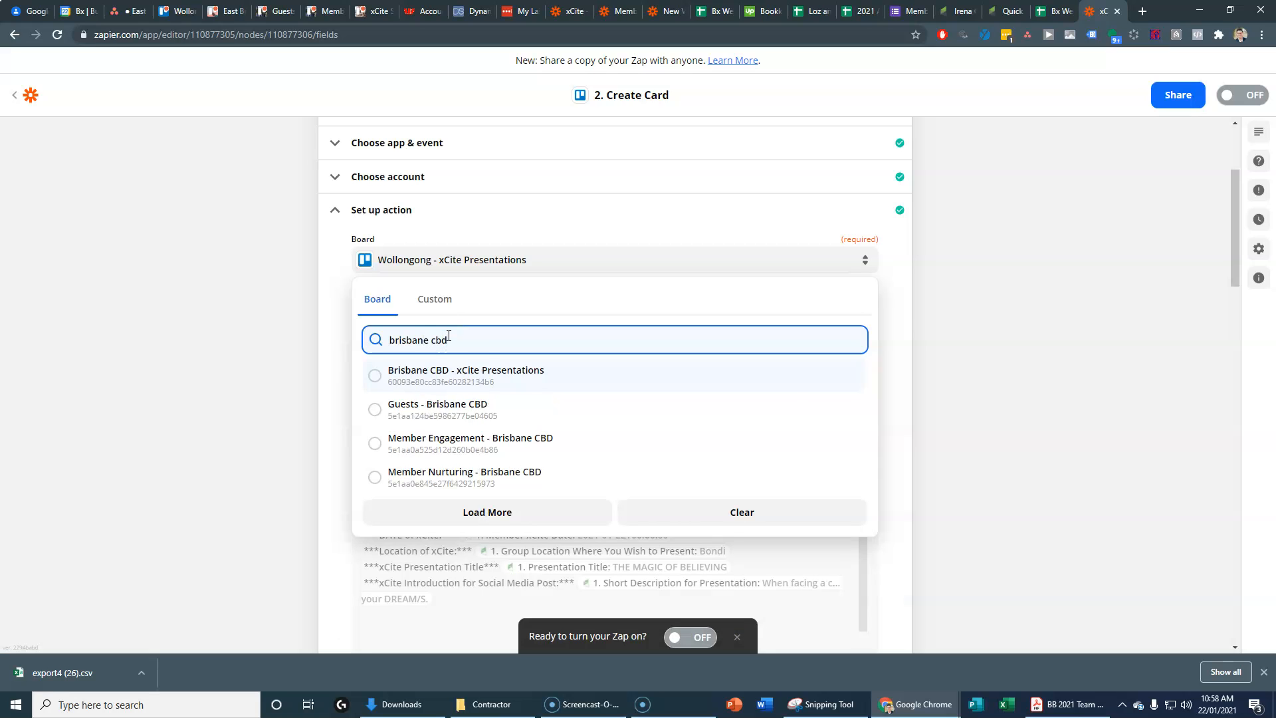
{"action": "left_click", "coordinate": [418, 370]}
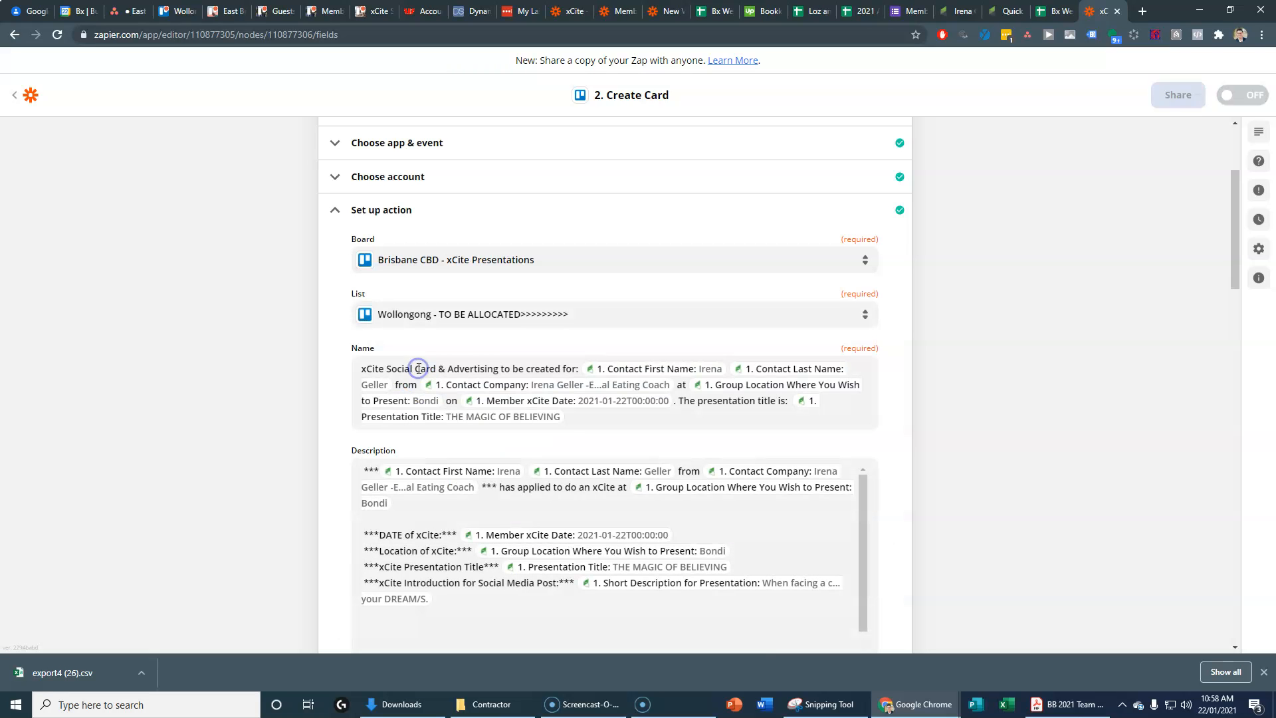
{"action": "left_click", "coordinate": [413, 350]}
{"action": "left_click", "coordinate": [414, 317]}
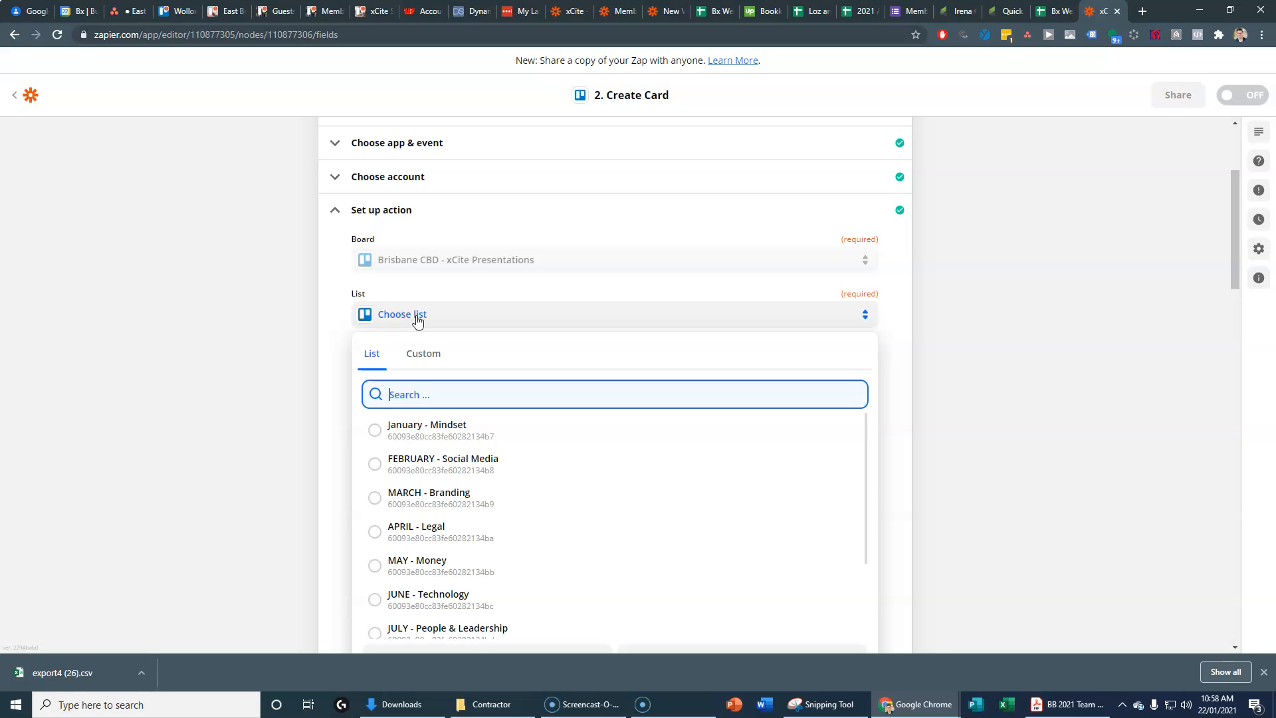
{"action": "type", "text": "brisbane cbd"}
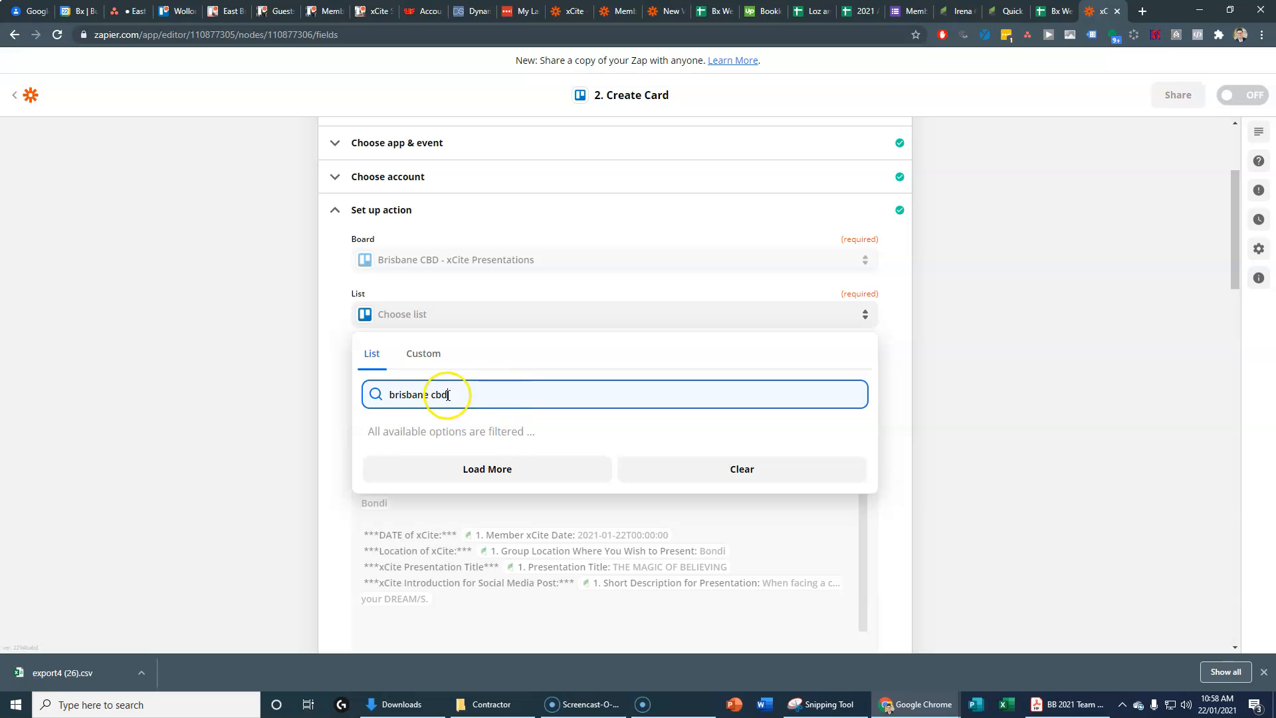
{"action": "left_click", "coordinate": [490, 260]}
{"action": "left_click", "coordinate": [447, 259]}
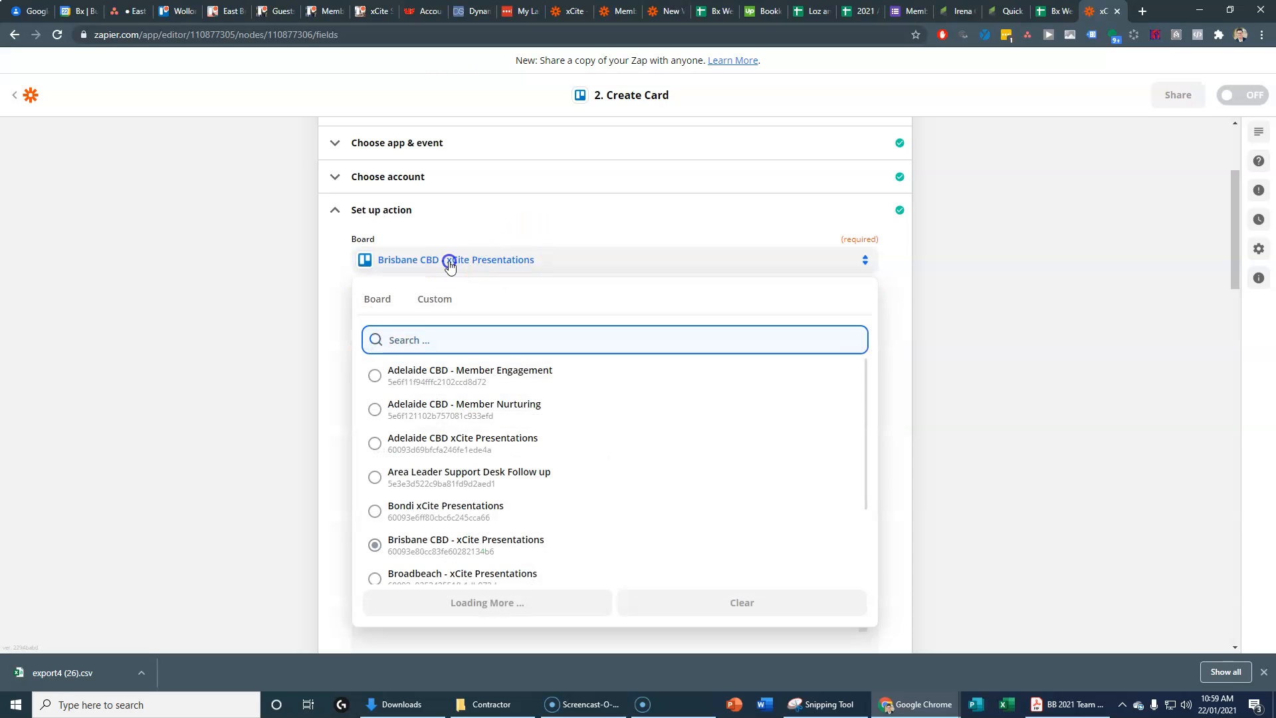
Step: Switch to an East Brisbane - xCite Presentations board, whose lists show no 'east' match
{"action": "left_click", "coordinate": [455, 343]}
{"action": "type", "text": "east brisbane"}
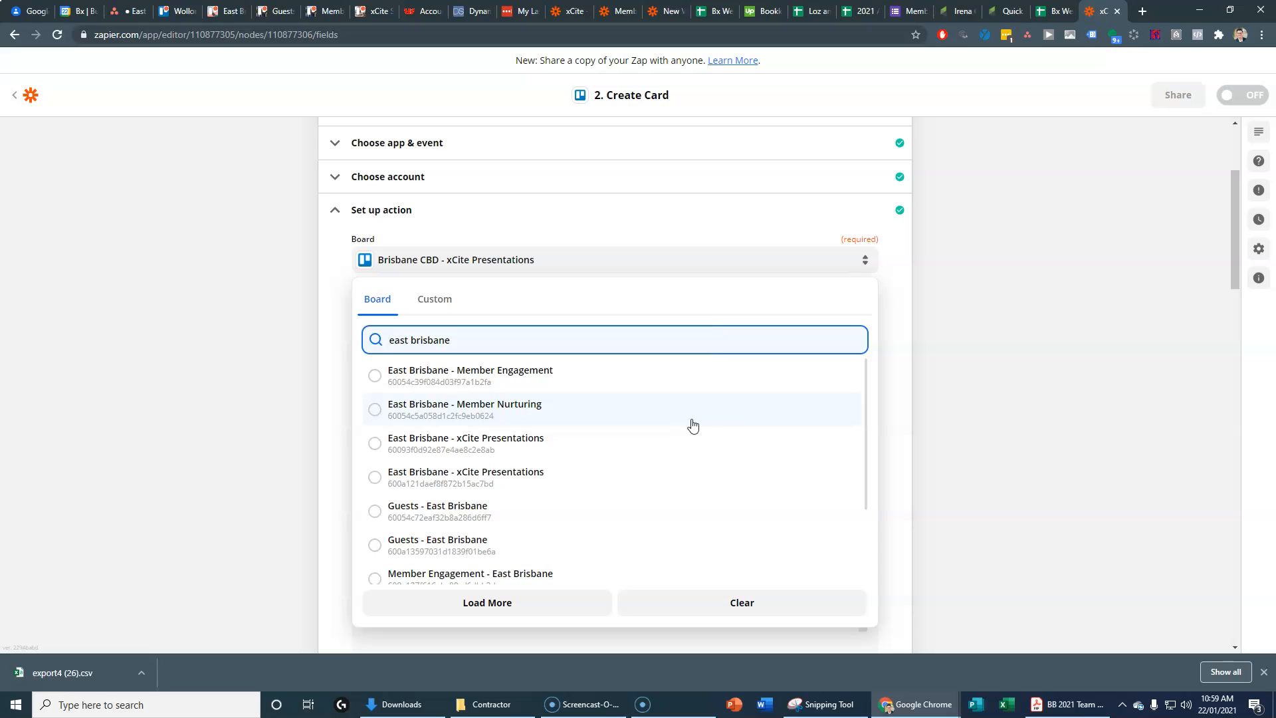
{"action": "left_click", "coordinate": [440, 446]}
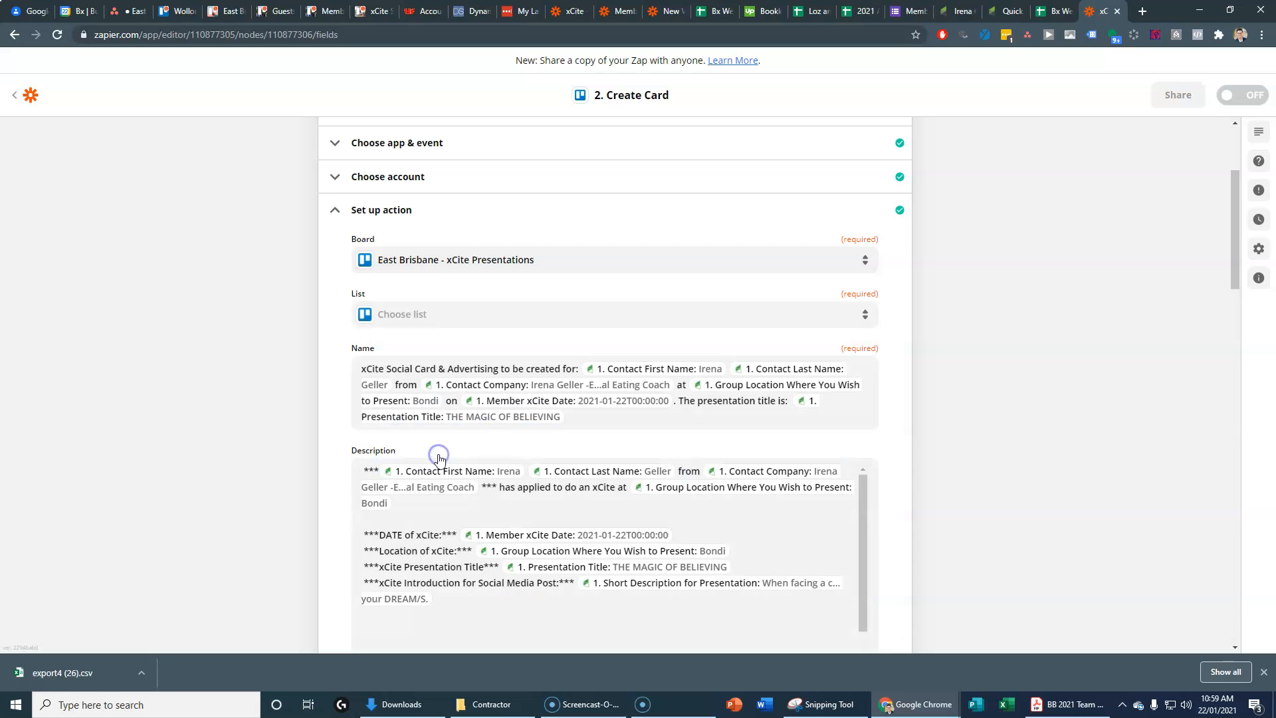
{"action": "left_click", "coordinate": [417, 319]}
{"action": "type", "text": "east bris"}
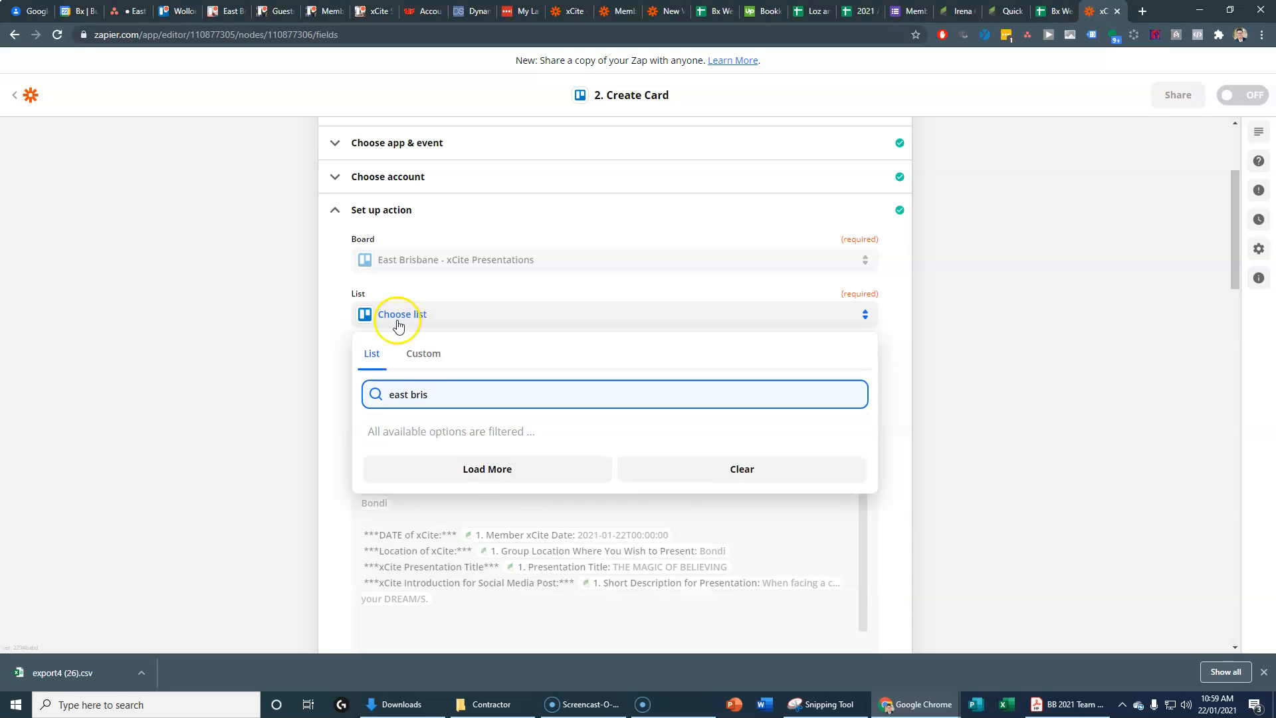
{"action": "left_click", "coordinate": [444, 469]}
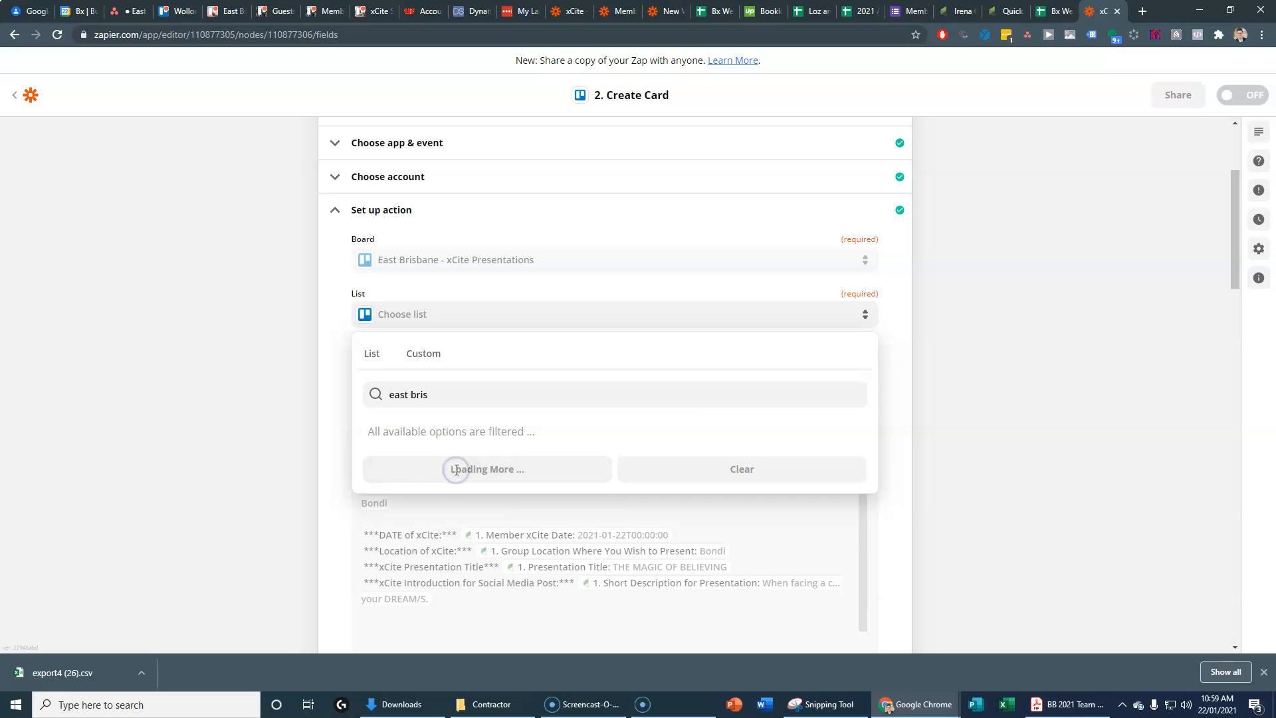
{"action": "left_click", "coordinate": [455, 286]}
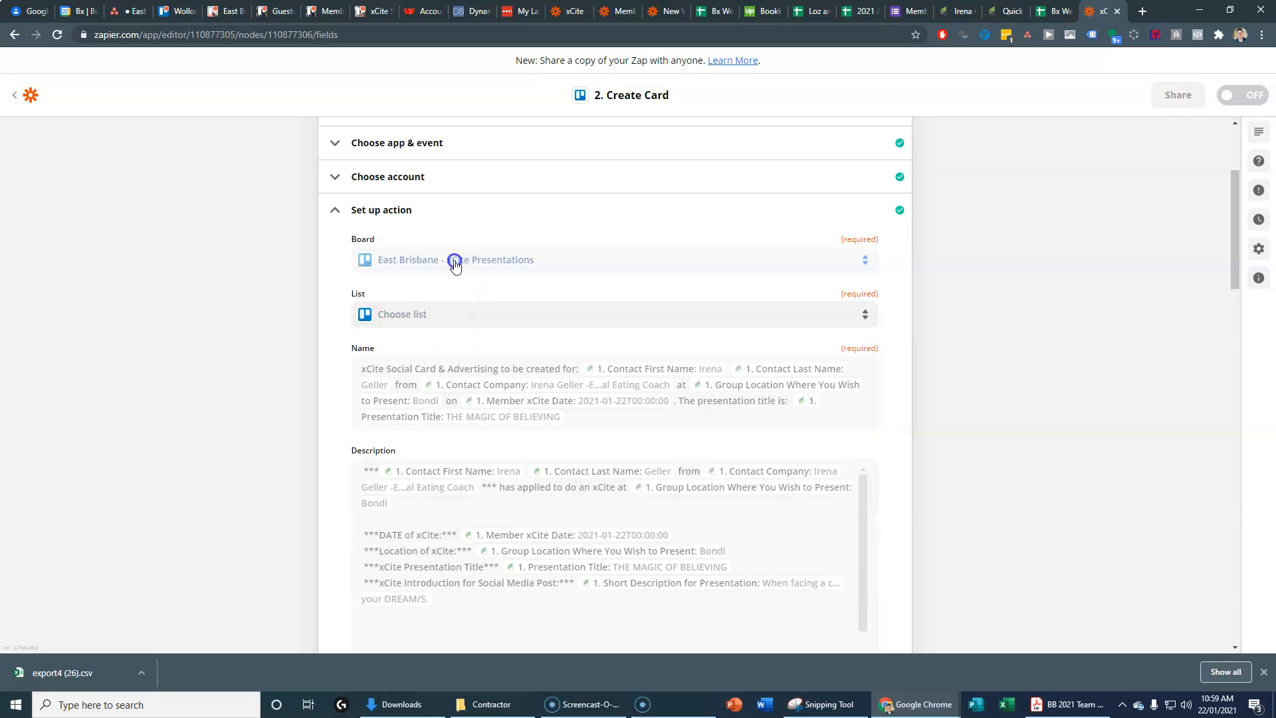
Step: Choose the other East Brisbane - xCite Presentations board and its 'East Brisbane - TO BE ALLOCATED>>>>>>>>>' list
{"action": "left_click", "coordinate": [455, 262]}
{"action": "left_click", "coordinate": [436, 338]}
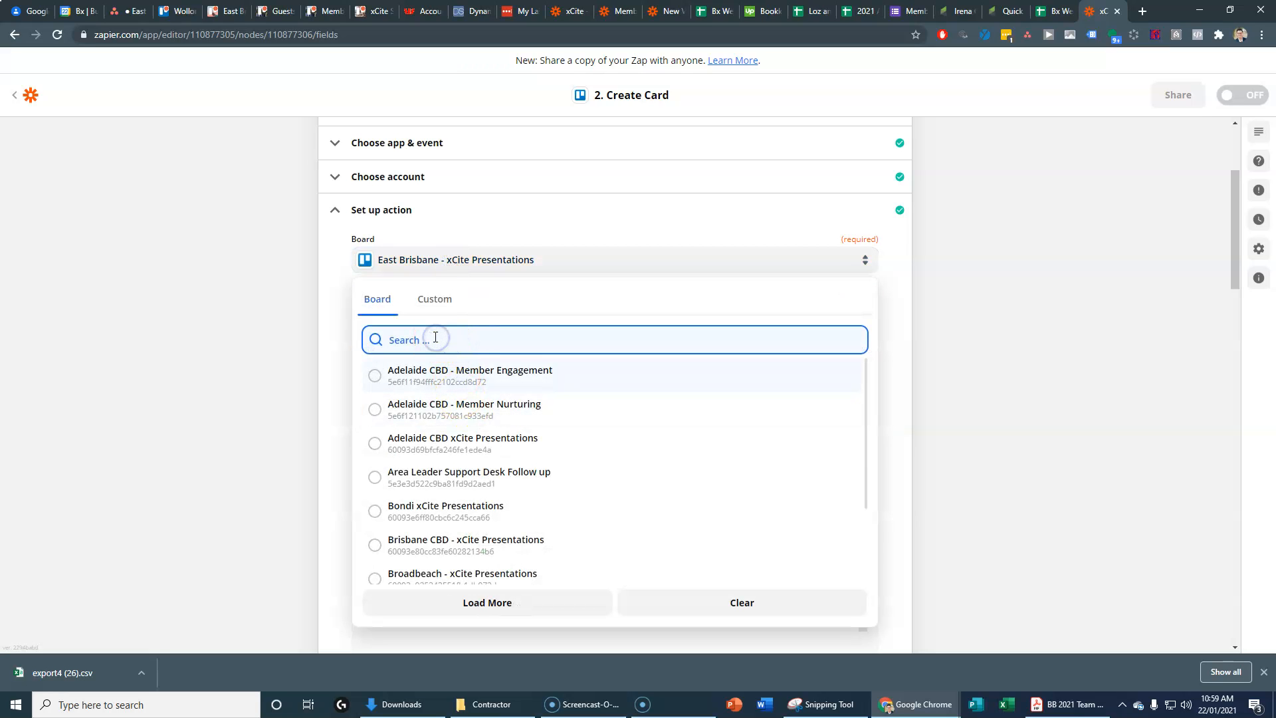
{"action": "type", "text": "east bri"}
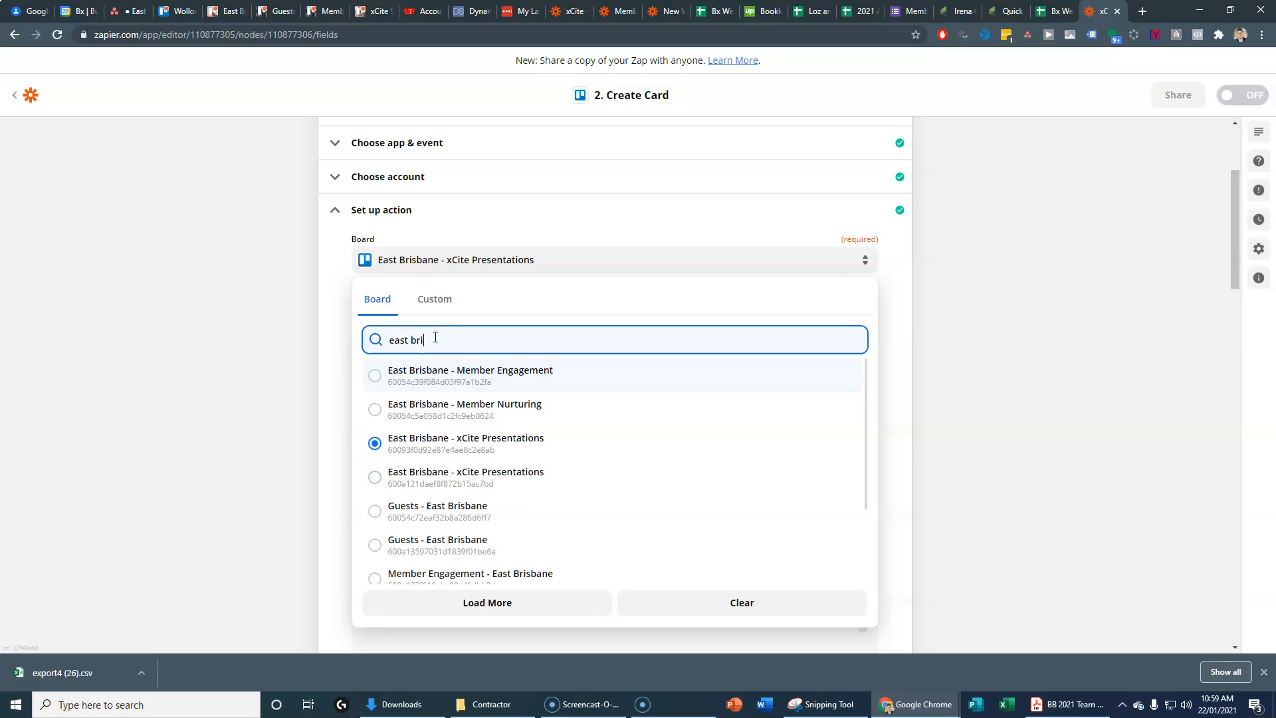
{"action": "left_click", "coordinate": [437, 477]}
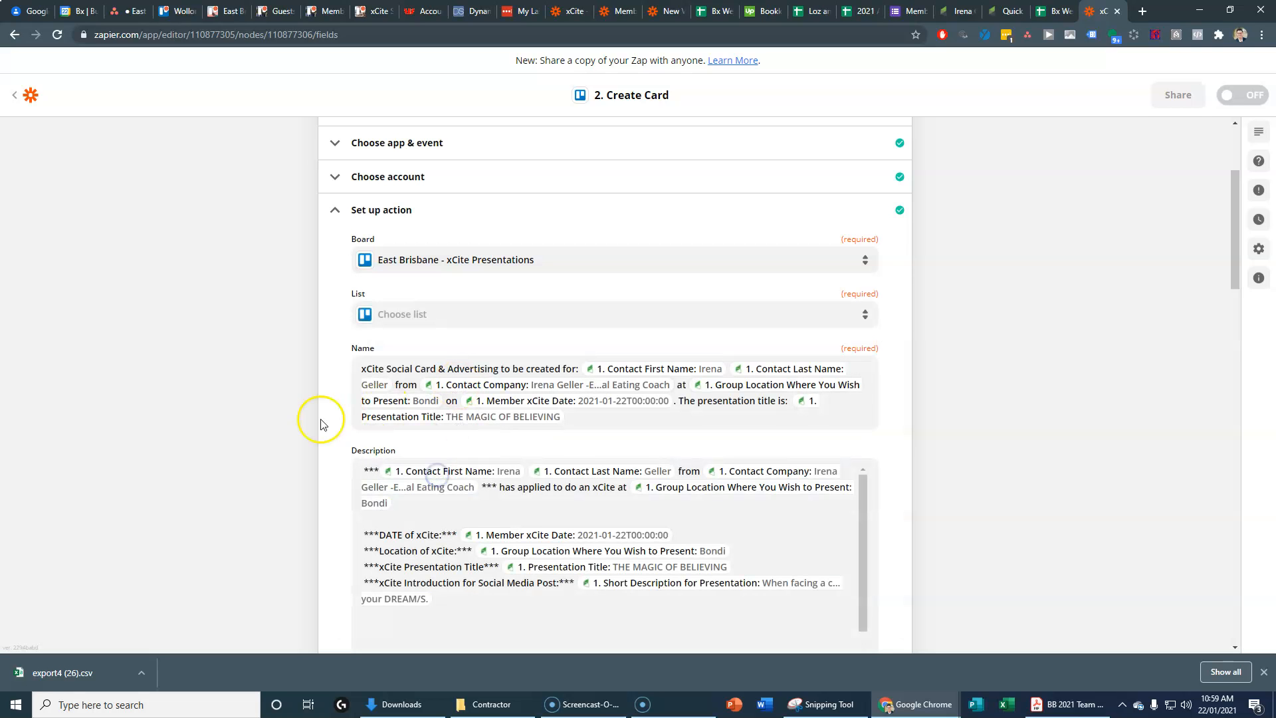
{"action": "left_click", "coordinate": [445, 318]}
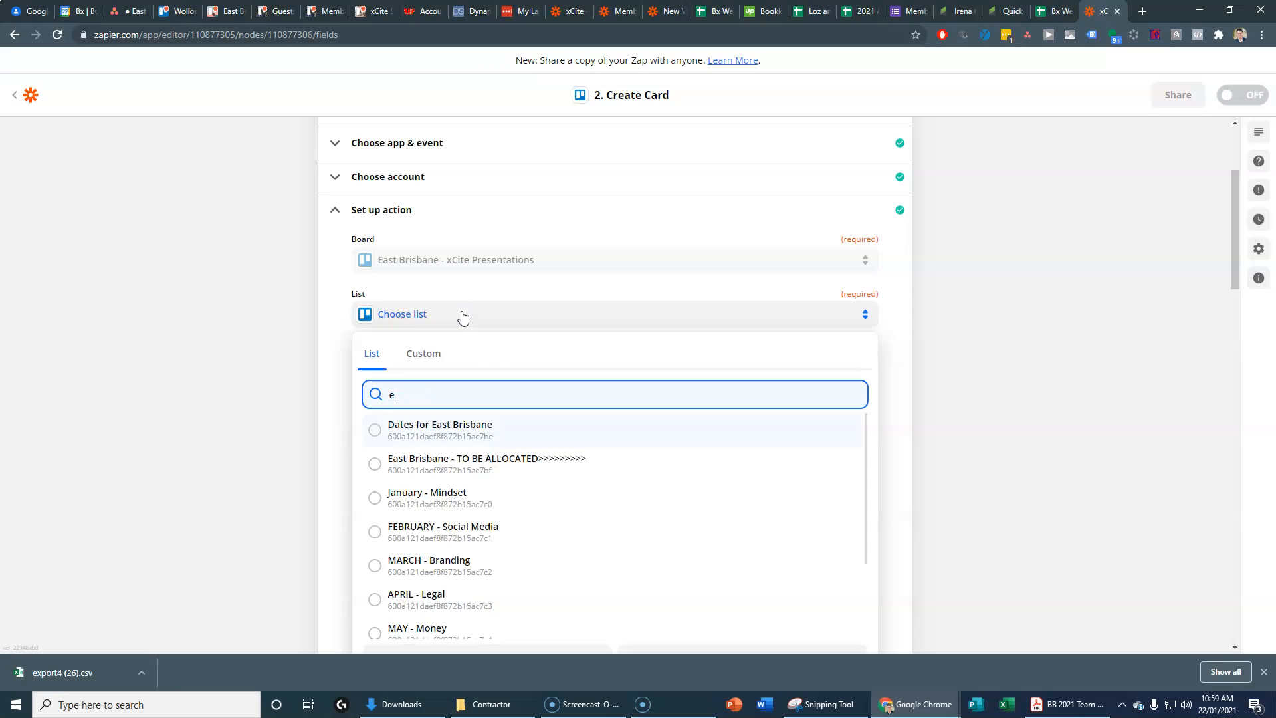
{"action": "left_click", "coordinate": [500, 459]}
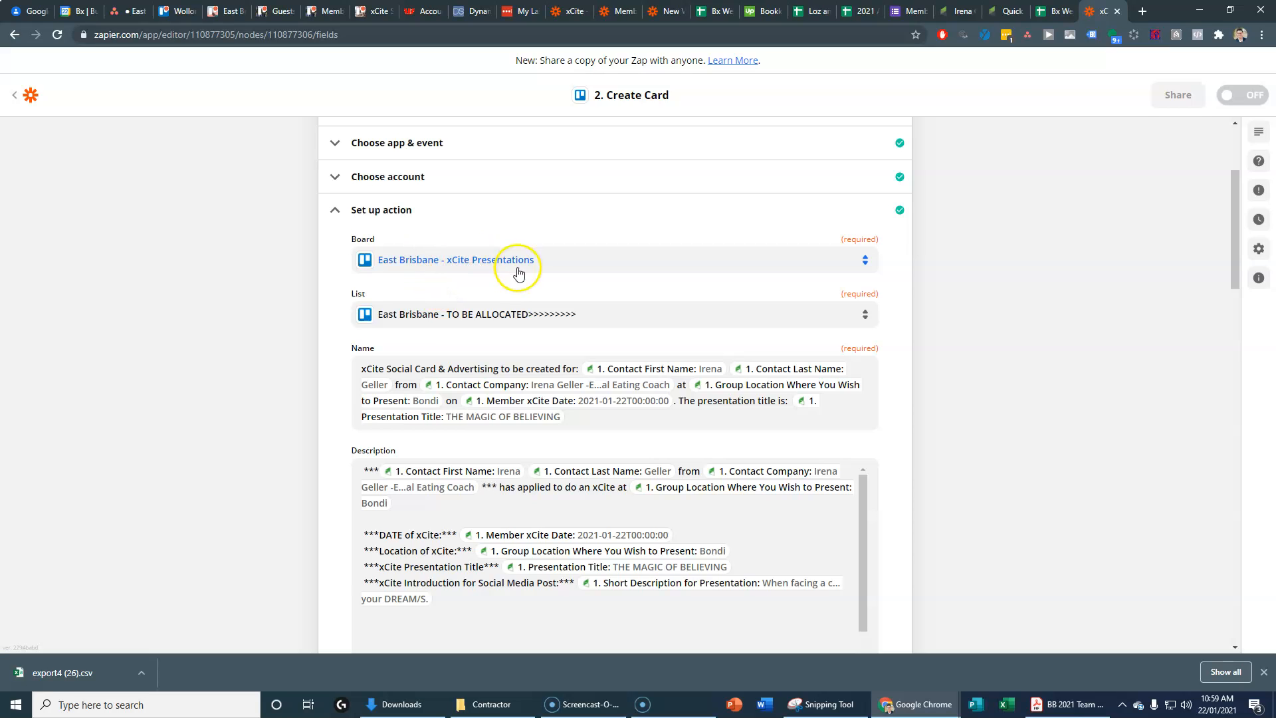
{"action": "left_click", "coordinate": [228, 12]}
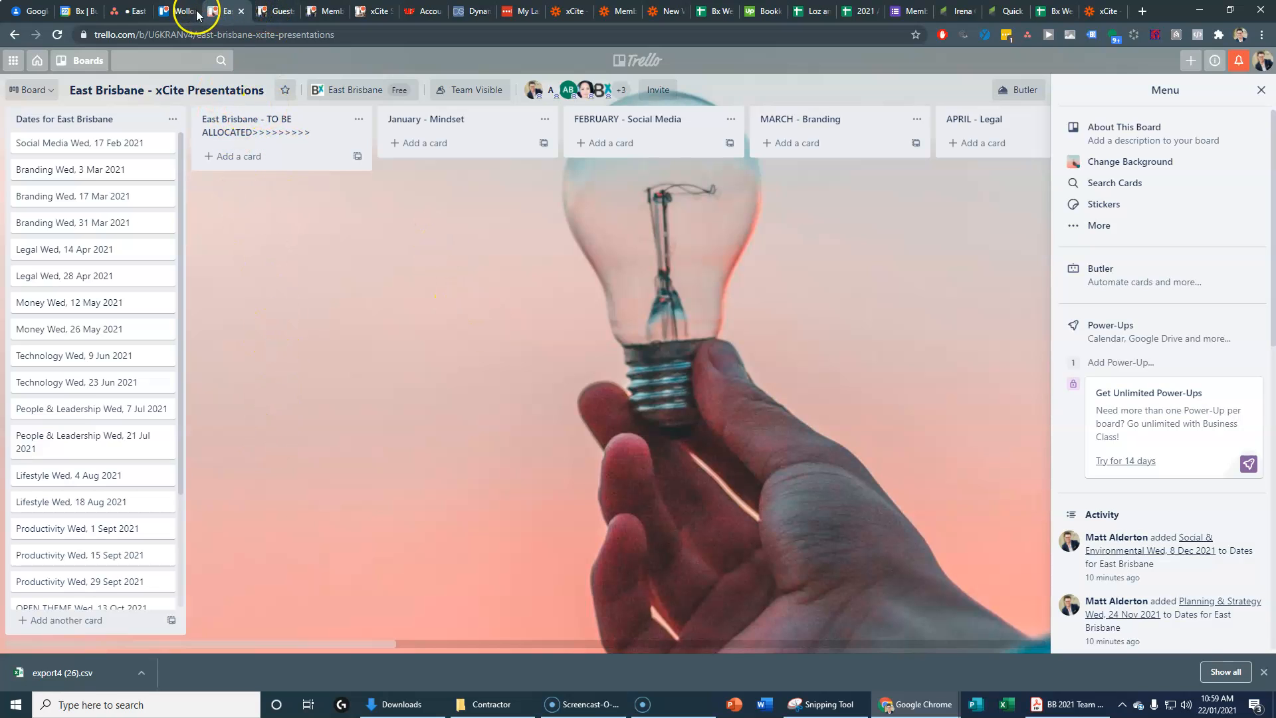
{"action": "left_click", "coordinate": [1100, 11]}
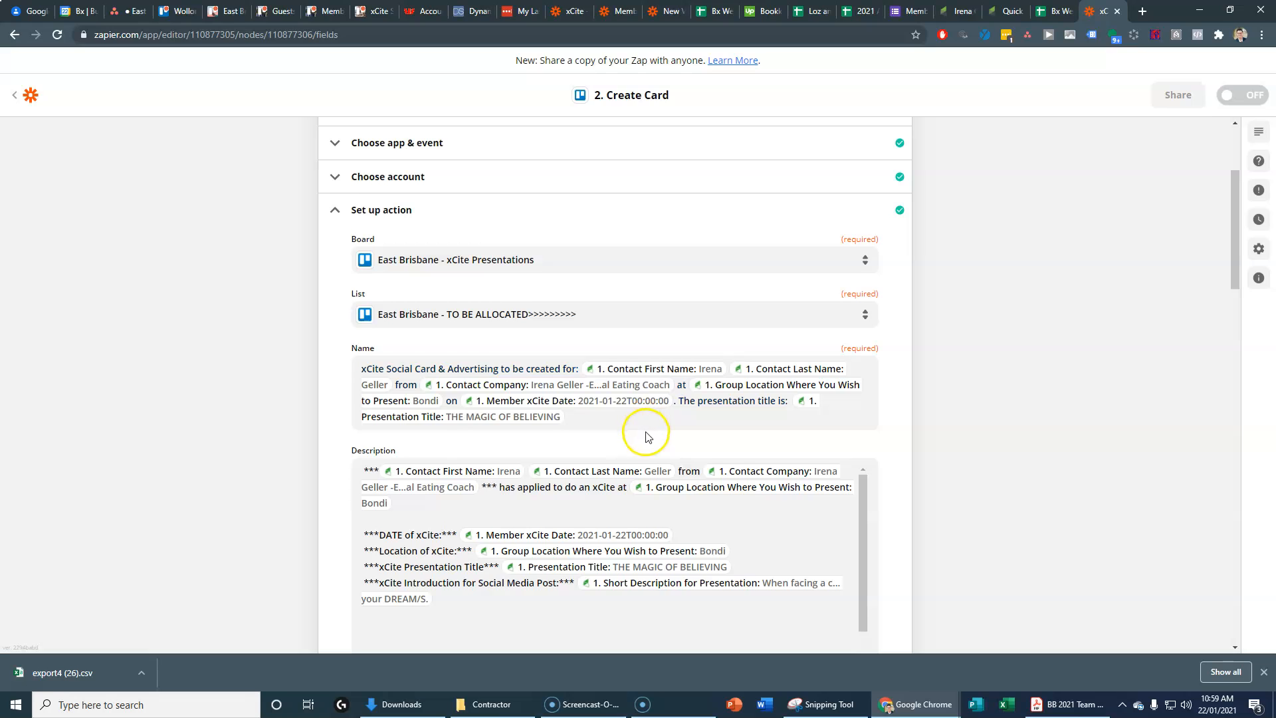
Step: Scroll through the Create Card fields to review member, due date and checklist settings
{"action": "scroll", "coordinate": [617, 466], "scroll_direction": "down", "scroll_amount": 2}
{"action": "scroll", "coordinate": [617, 466], "scroll_direction": "down", "scroll_amount": 4}
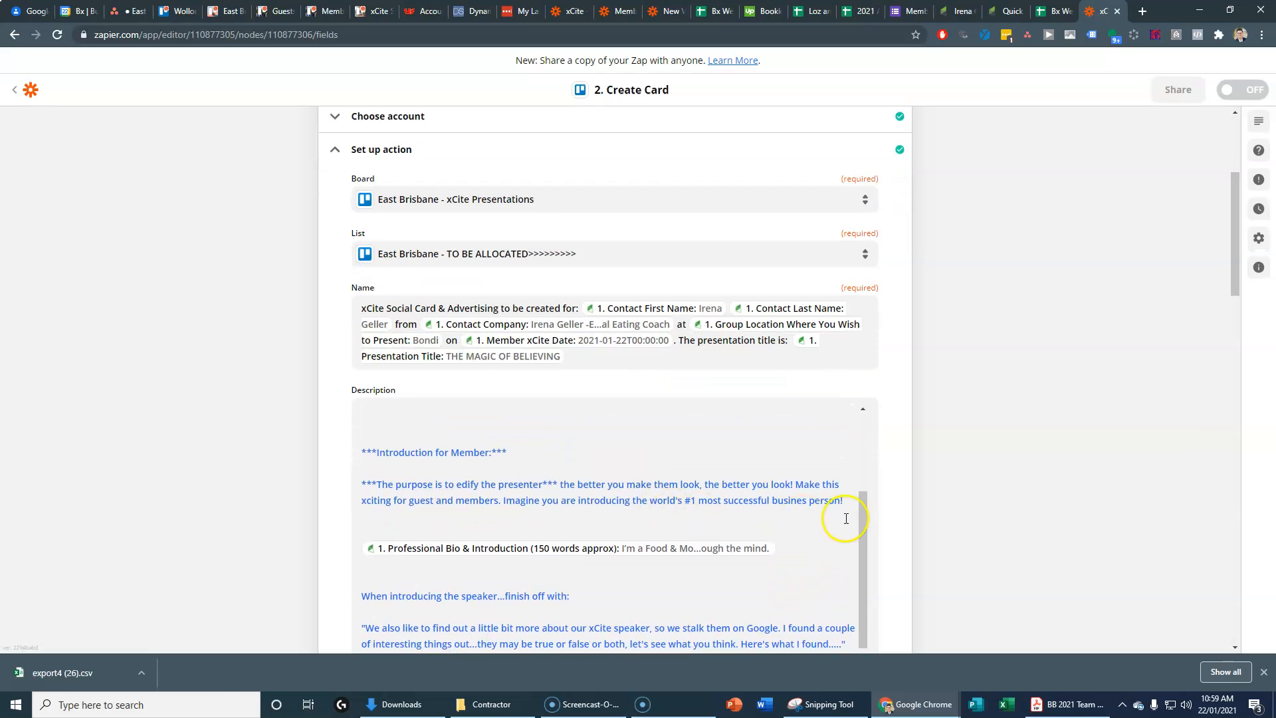
{"action": "scroll", "coordinate": [754, 534], "scroll_direction": "down", "scroll_amount": 5}
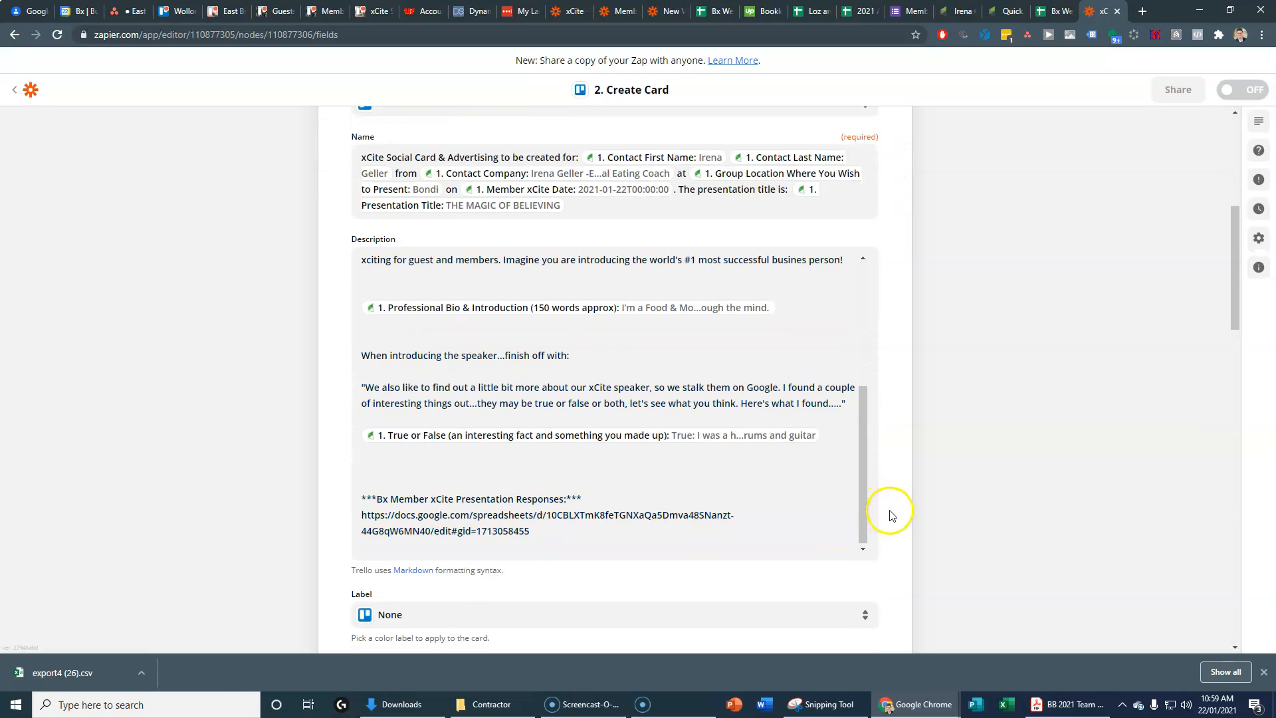
{"action": "scroll", "coordinate": [896, 513], "scroll_direction": "down", "scroll_amount": 5}
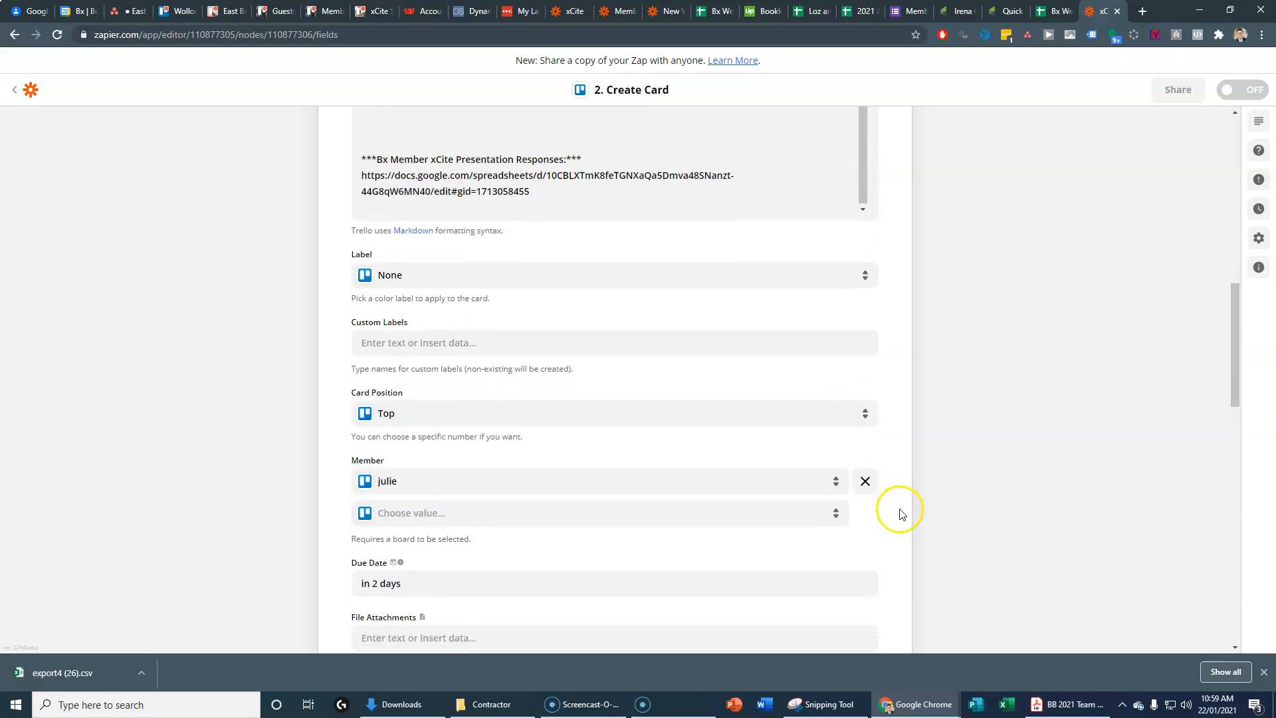
{"action": "scroll", "coordinate": [902, 513], "scroll_direction": "down", "scroll_amount": 6}
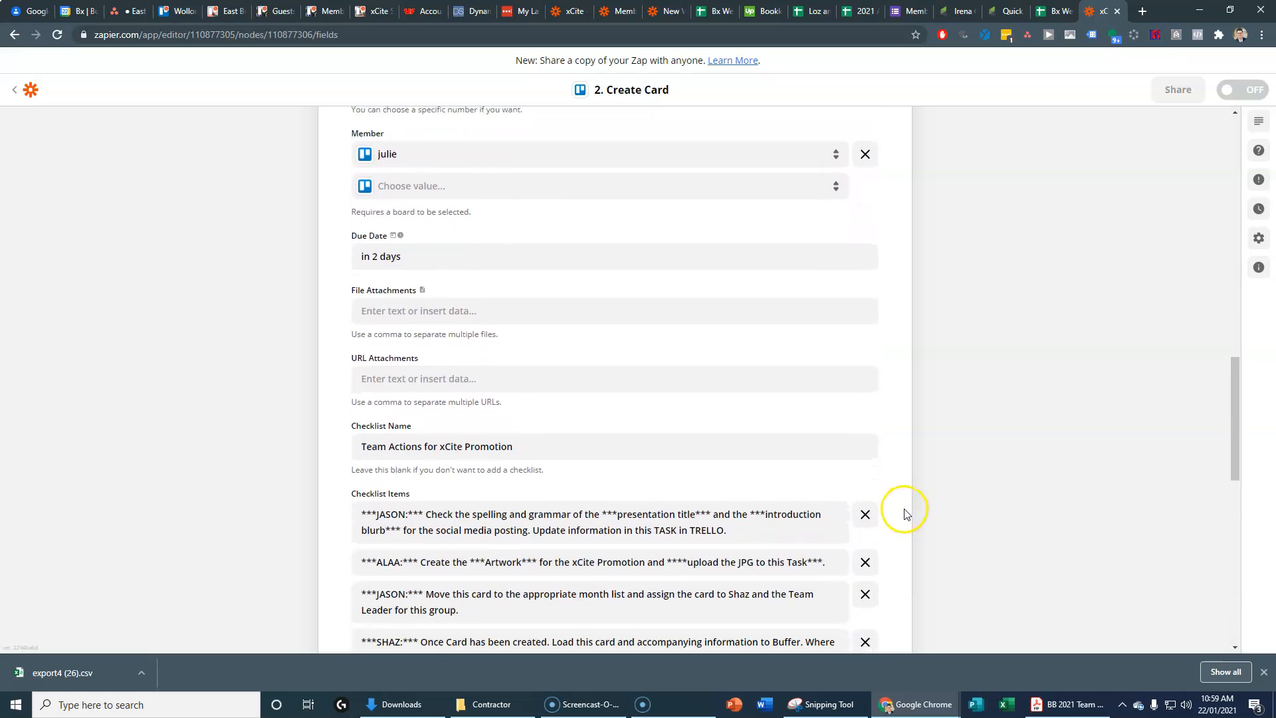
{"action": "scroll", "coordinate": [906, 512], "scroll_direction": "down", "scroll_amount": 7}
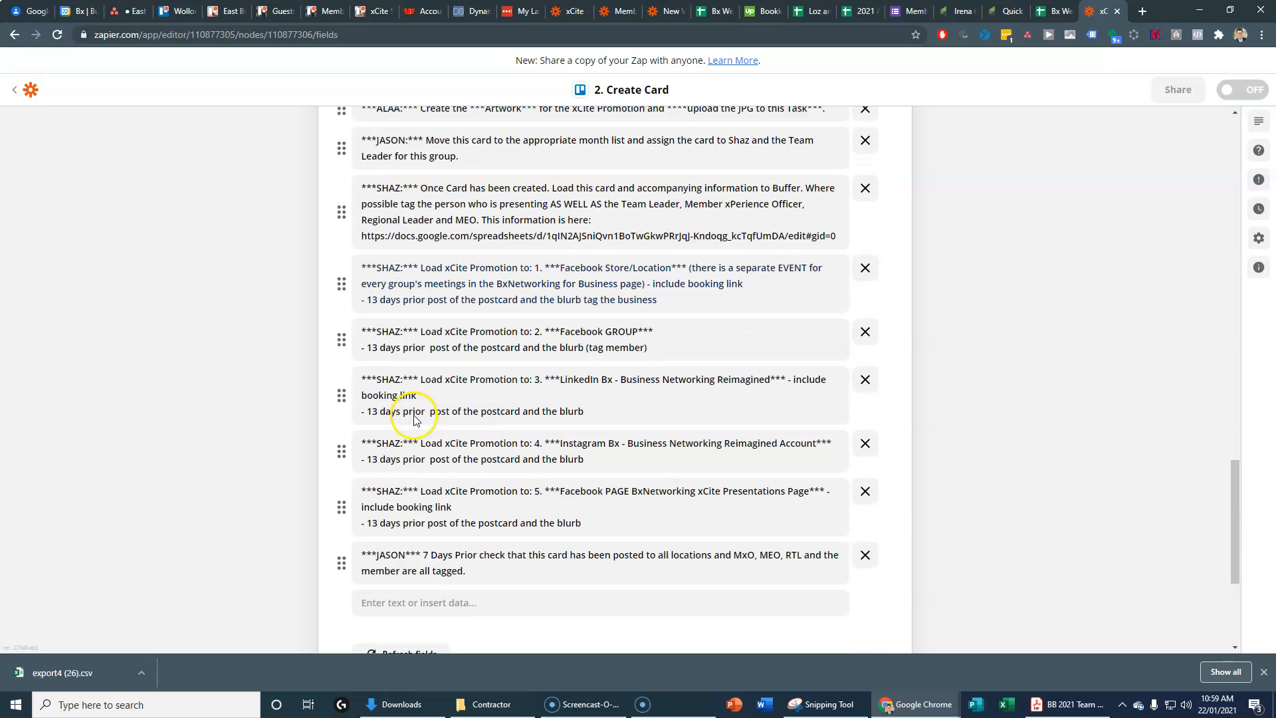
{"action": "scroll", "coordinate": [484, 435], "scroll_direction": "up", "scroll_amount": 3}
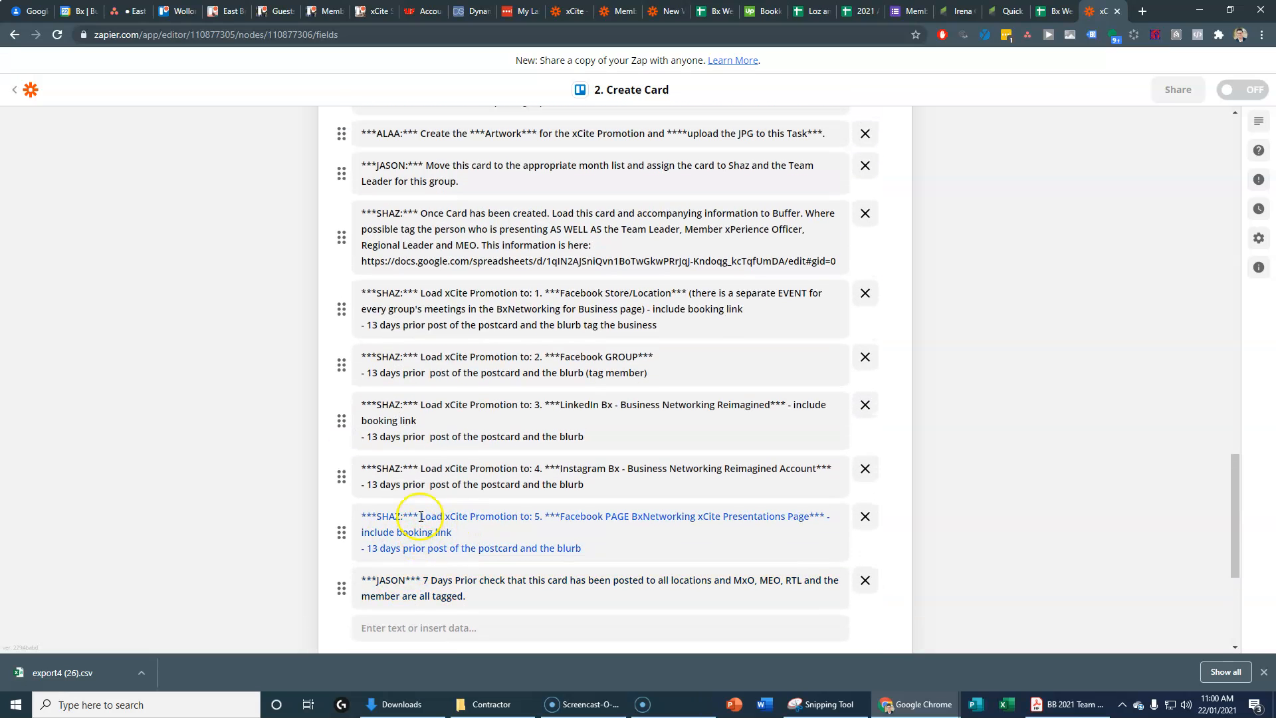
{"action": "scroll", "coordinate": [425, 516], "scroll_direction": "up", "scroll_amount": 2}
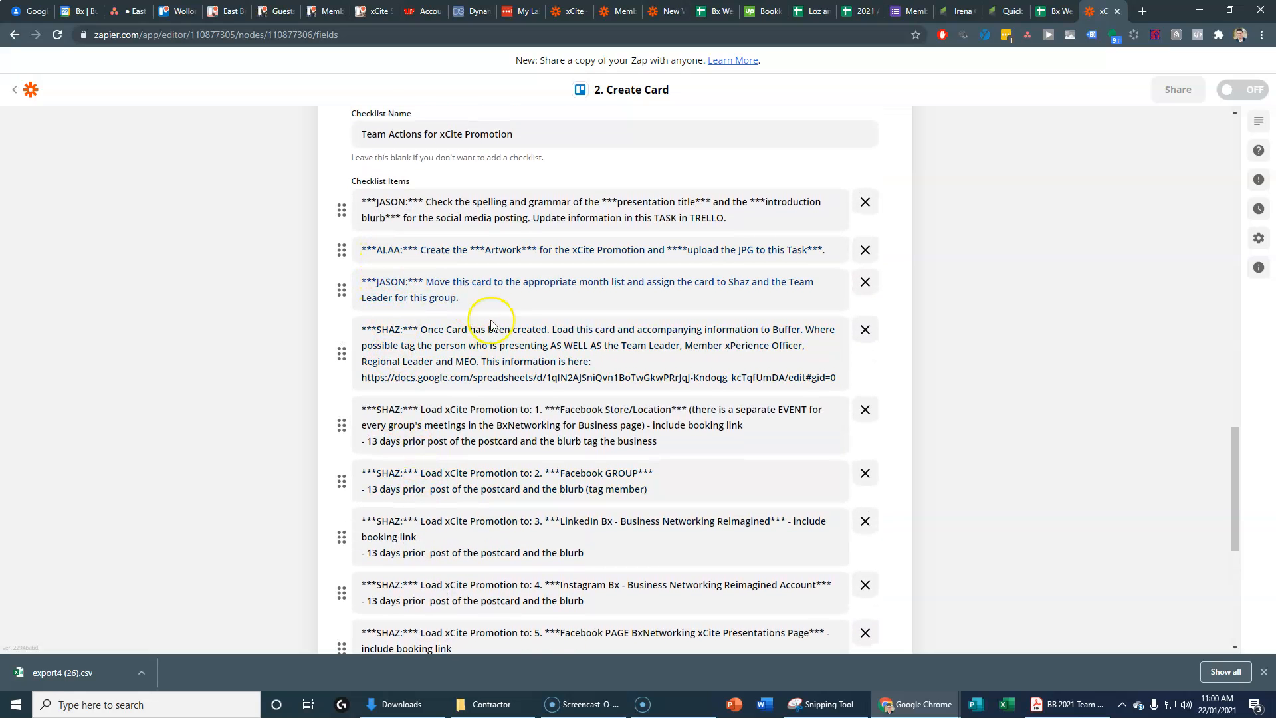
{"action": "scroll", "coordinate": [524, 490], "scroll_direction": "up", "scroll_amount": 4}
{"action": "scroll", "coordinate": [581, 489], "scroll_direction": "up", "scroll_amount": 4}
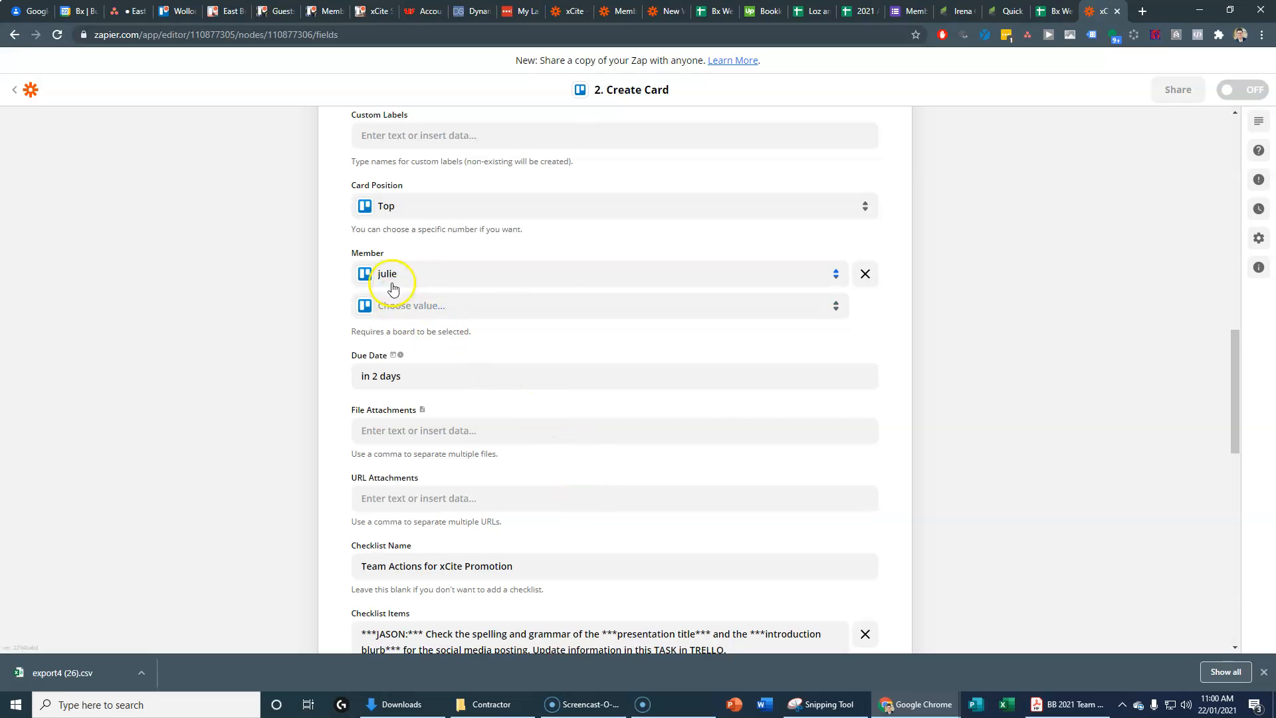
Step: Search the Member dropdown for two people without selecting either
{"action": "left_click", "coordinate": [403, 305]}
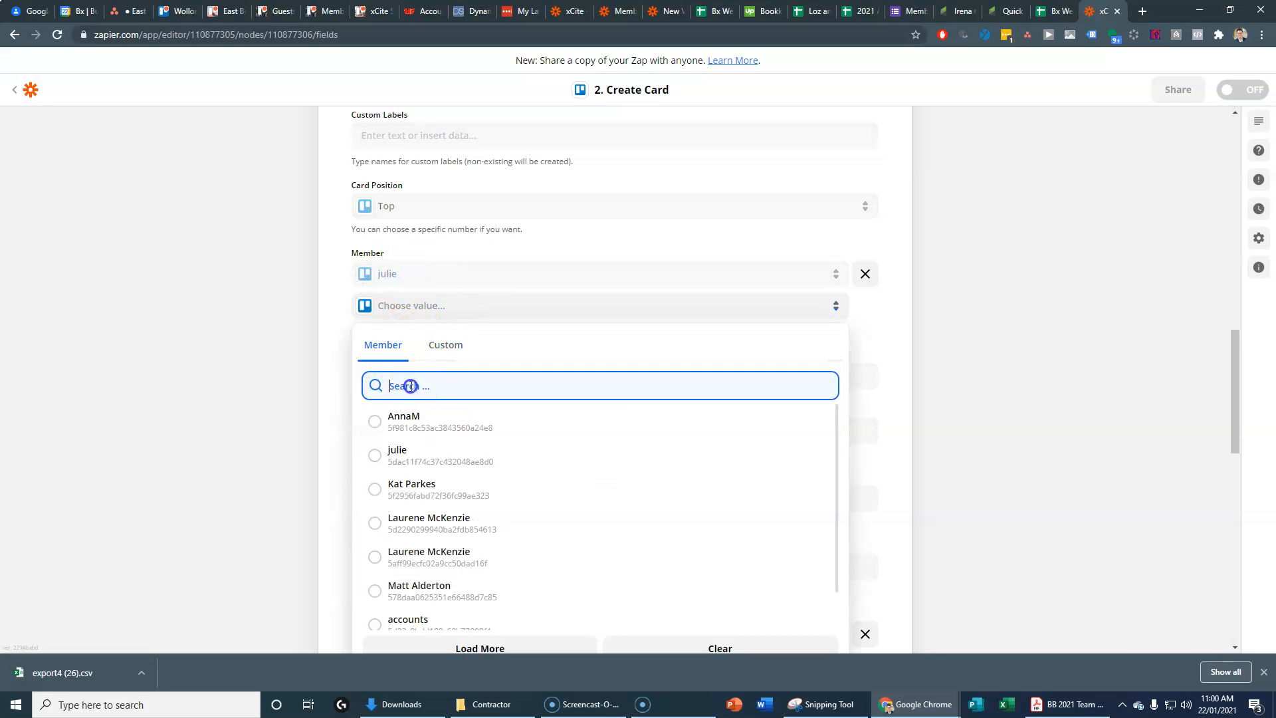
{"action": "type", "text": "ala"}
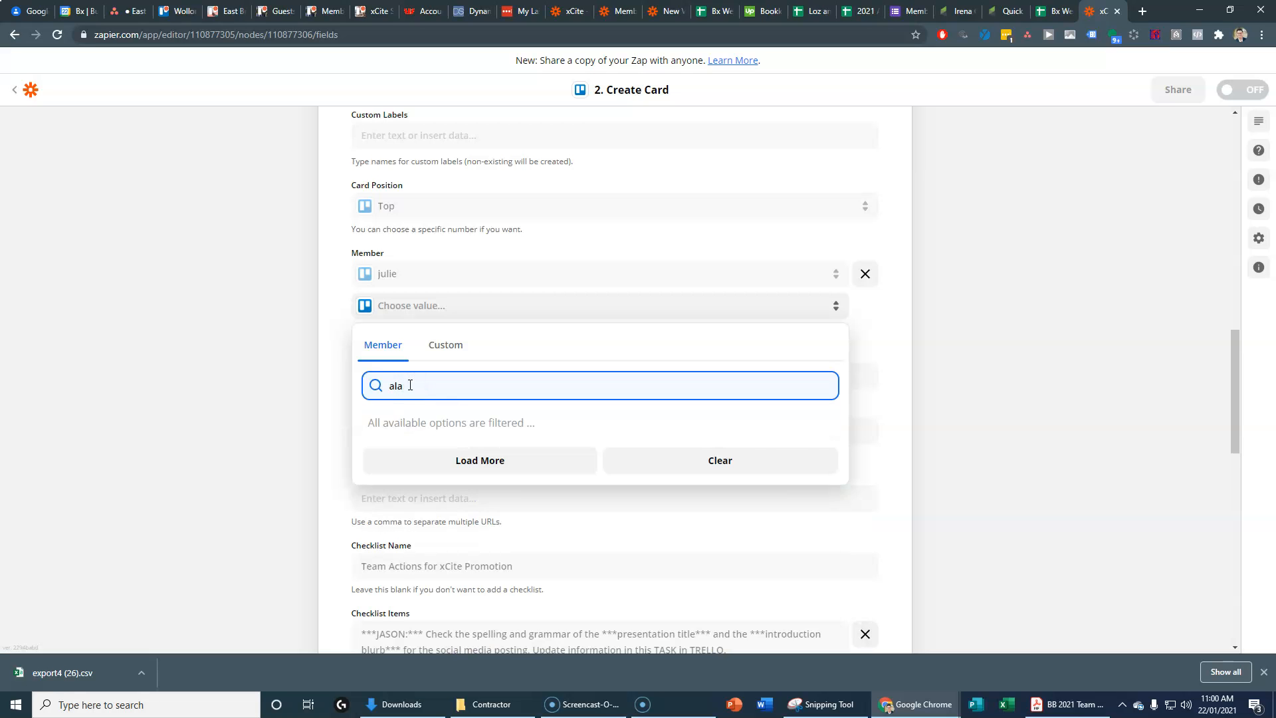
{"action": "key", "text": "BackSpace"}
{"action": "key", "text": "BackSpace"}
{"action": "key", "text": "BackSpace"}
{"action": "left_click", "coordinate": [250, 356]}
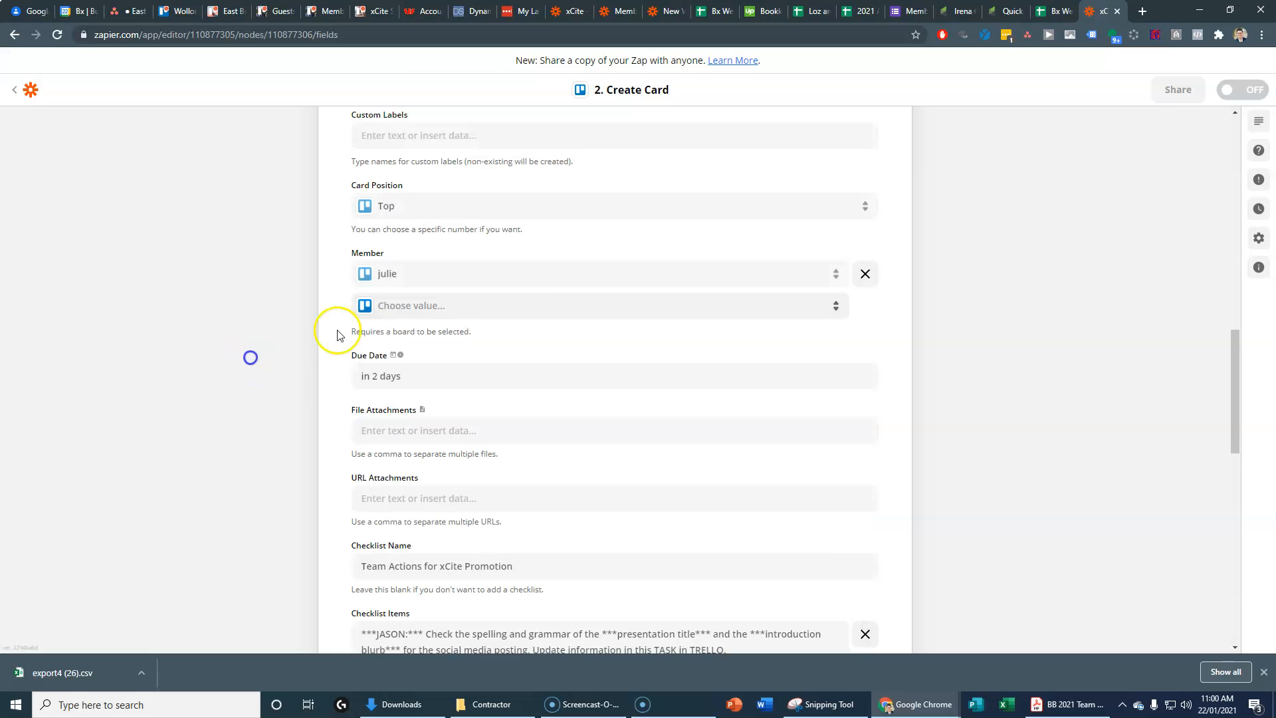
{"action": "left_click", "coordinate": [394, 319]}
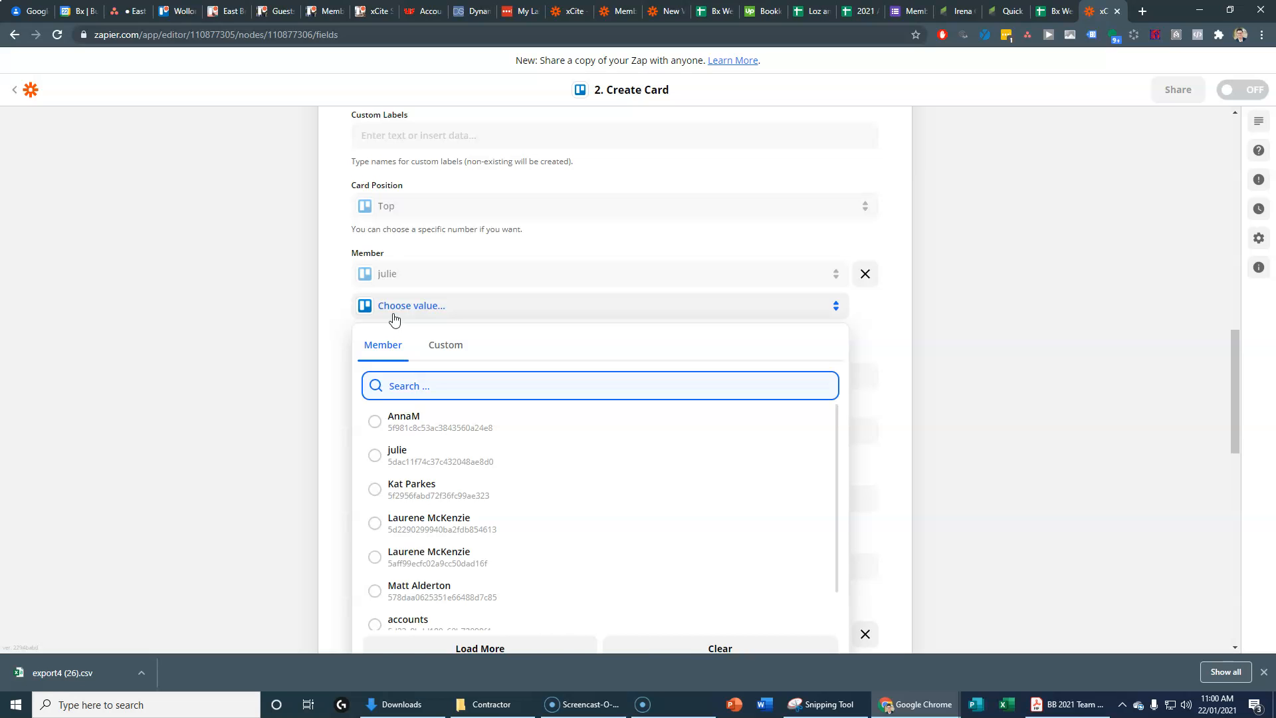
{"action": "type", "text": "shaz"}
{"action": "left_click", "coordinate": [172, 341]}
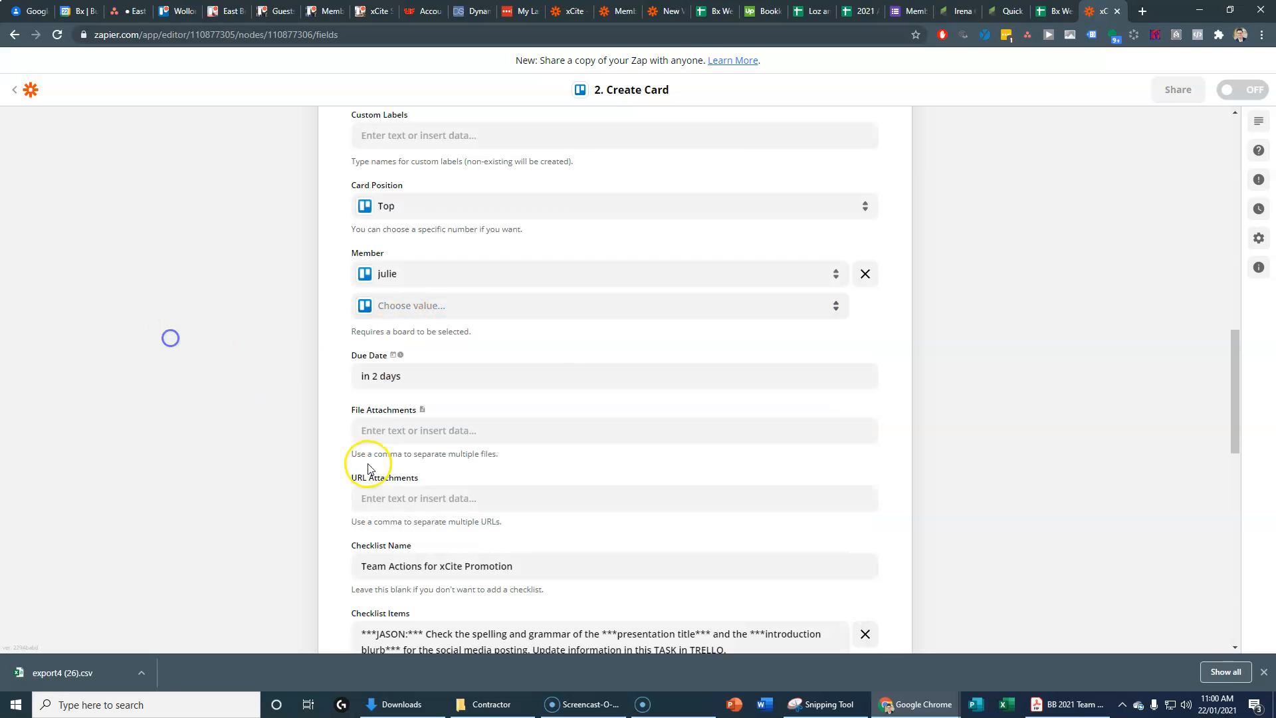
{"action": "left_click", "coordinate": [226, 11]}
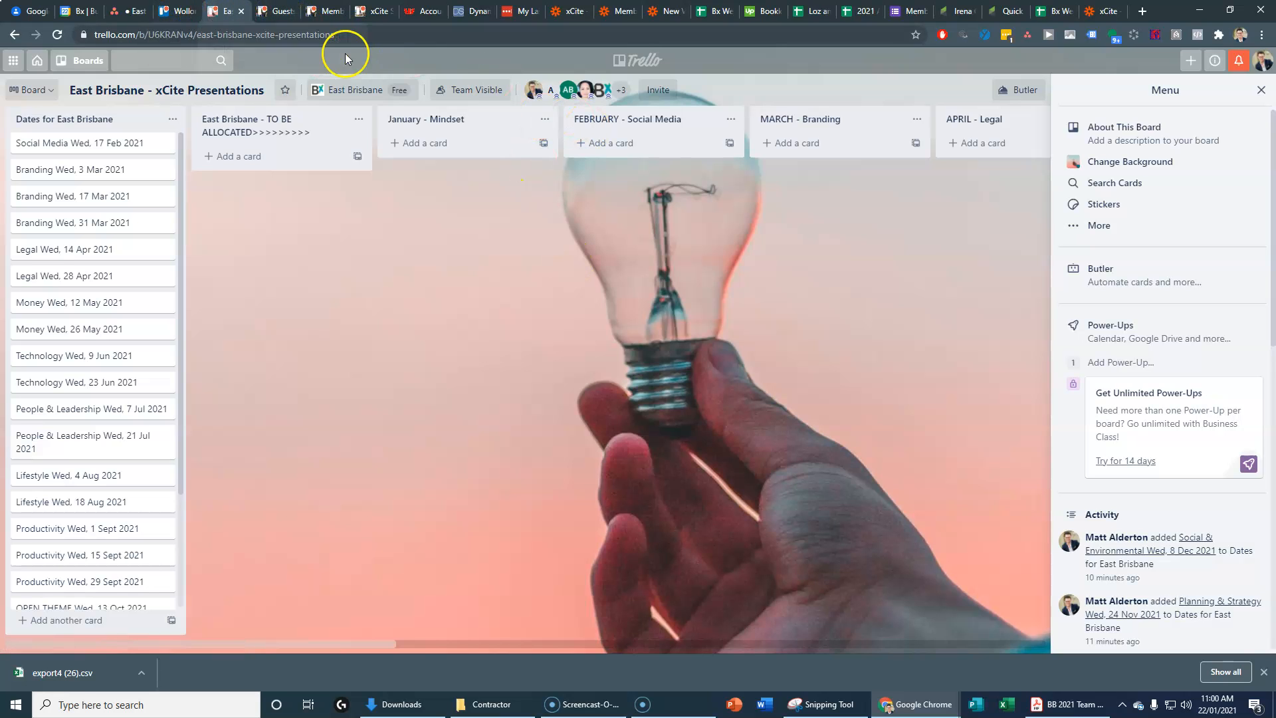
Step: Open the East Brisbane team's members and add the first new person by e-mail
{"action": "right_click", "coordinate": [372, 90]}
{"action": "left_click", "coordinate": [393, 100]}
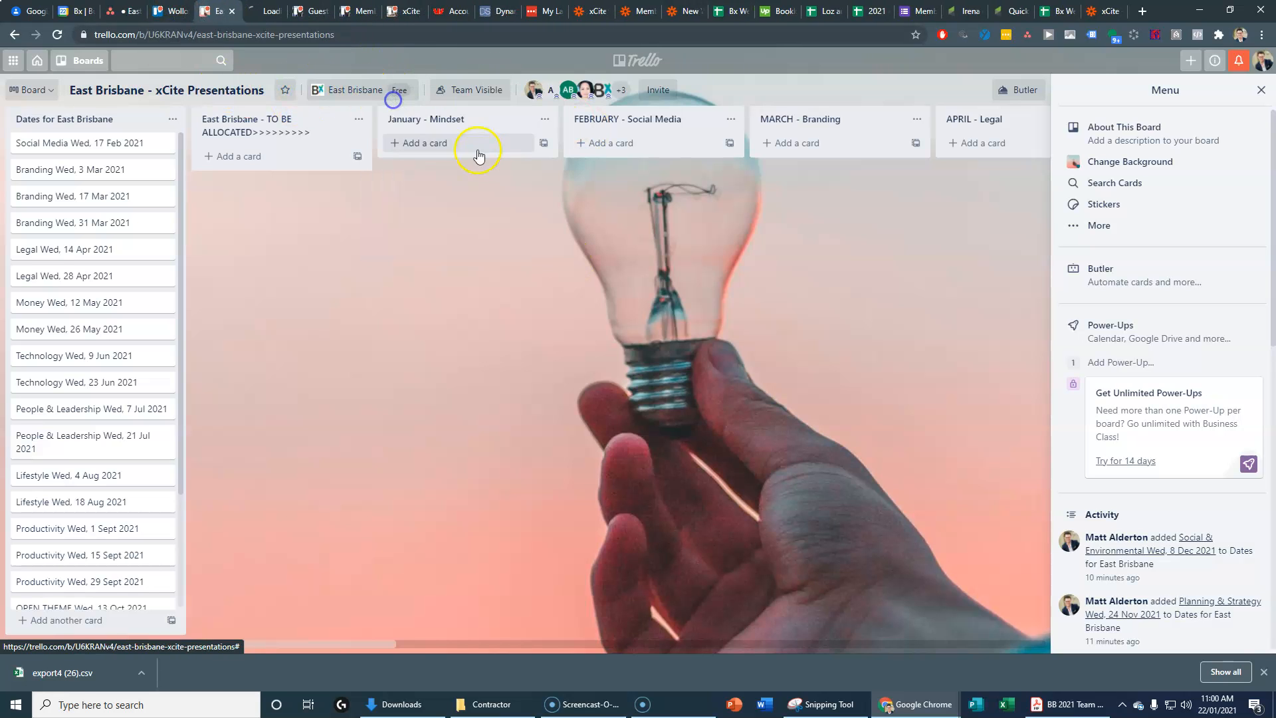
{"action": "left_click", "coordinate": [263, 10]}
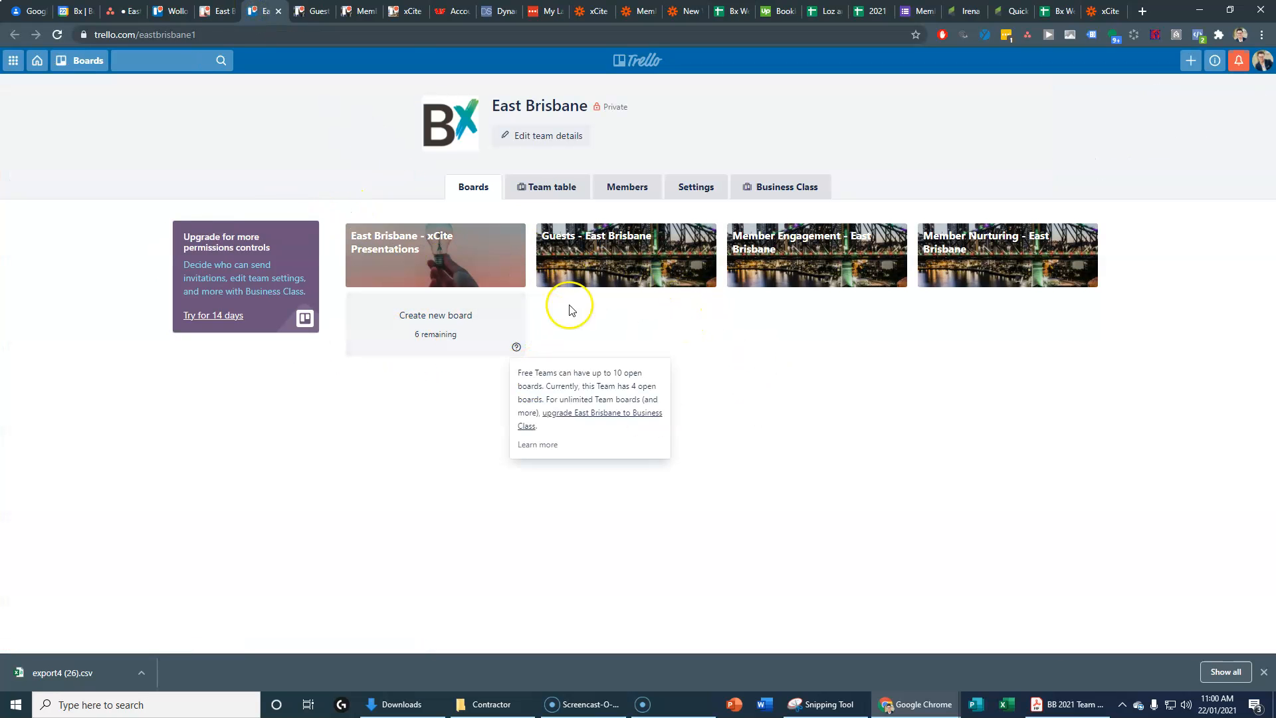
{"action": "left_click", "coordinate": [625, 187]}
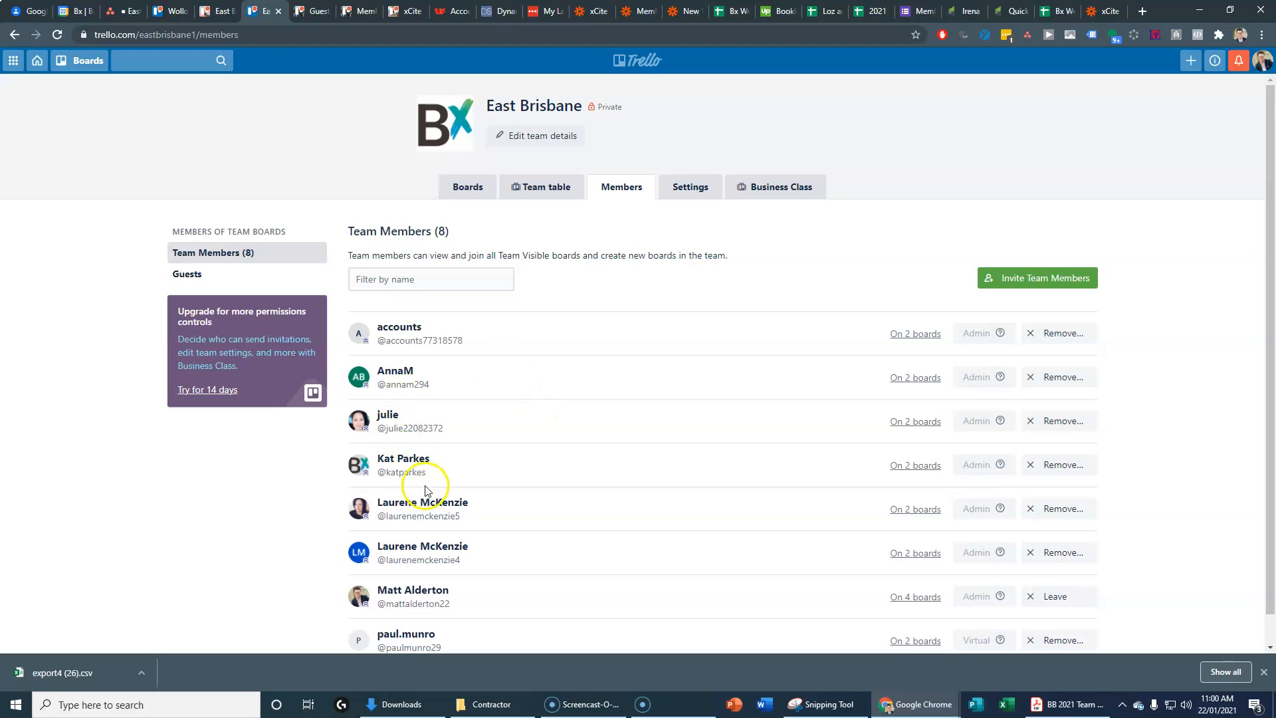
{"action": "left_click", "coordinate": [1014, 277]}
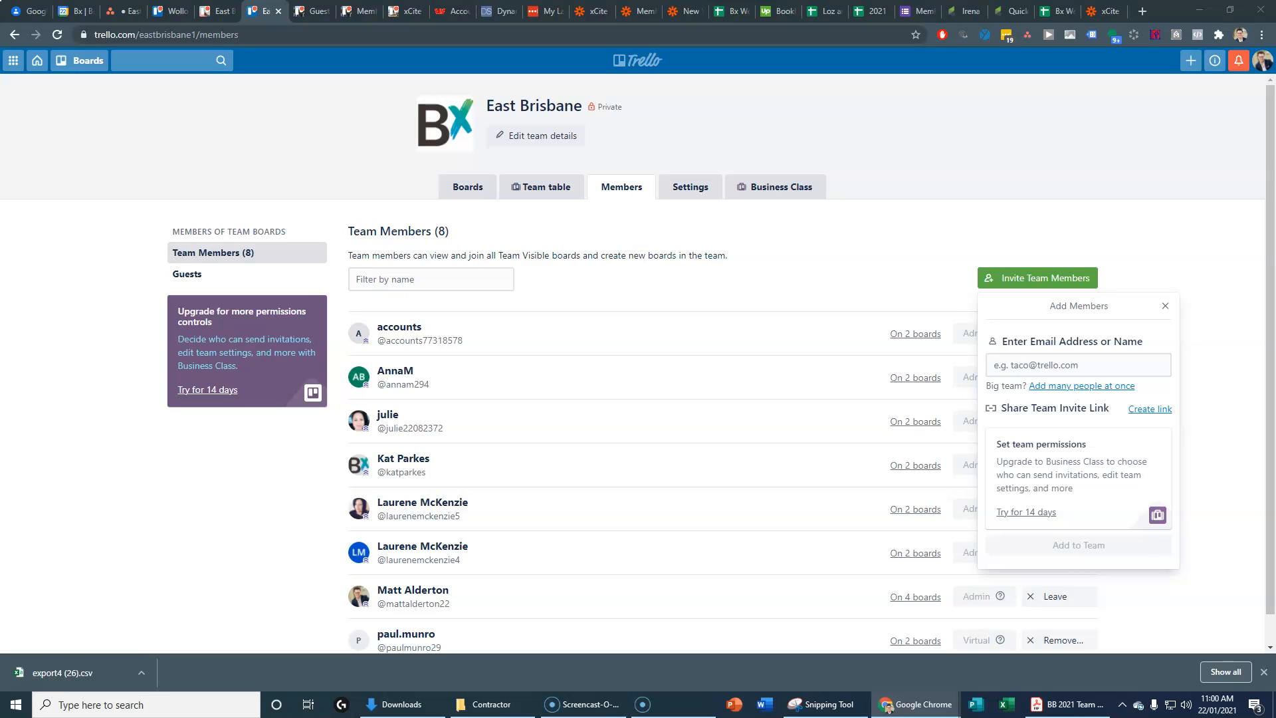
{"action": "left_click", "coordinate": [1023, 364]}
{"action": "key", "text": "ctrl+v"}
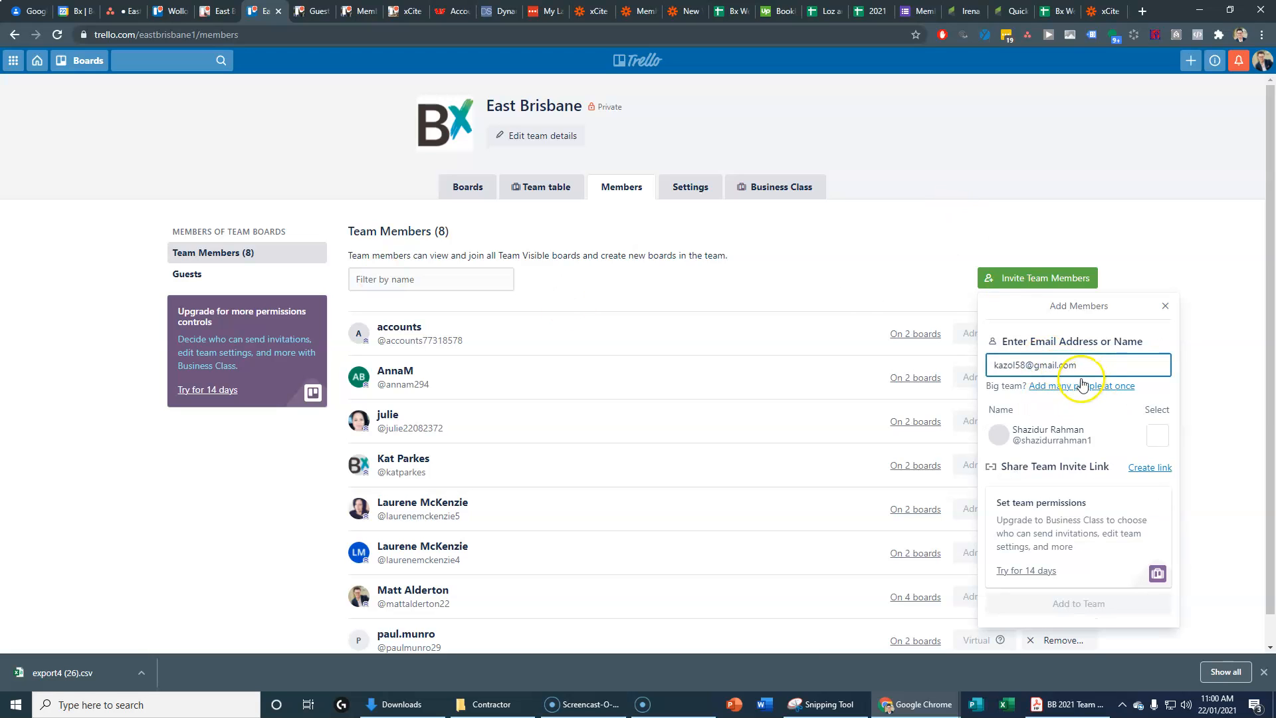
{"action": "left_click", "coordinate": [1157, 435]}
{"action": "left_click", "coordinate": [1103, 606]}
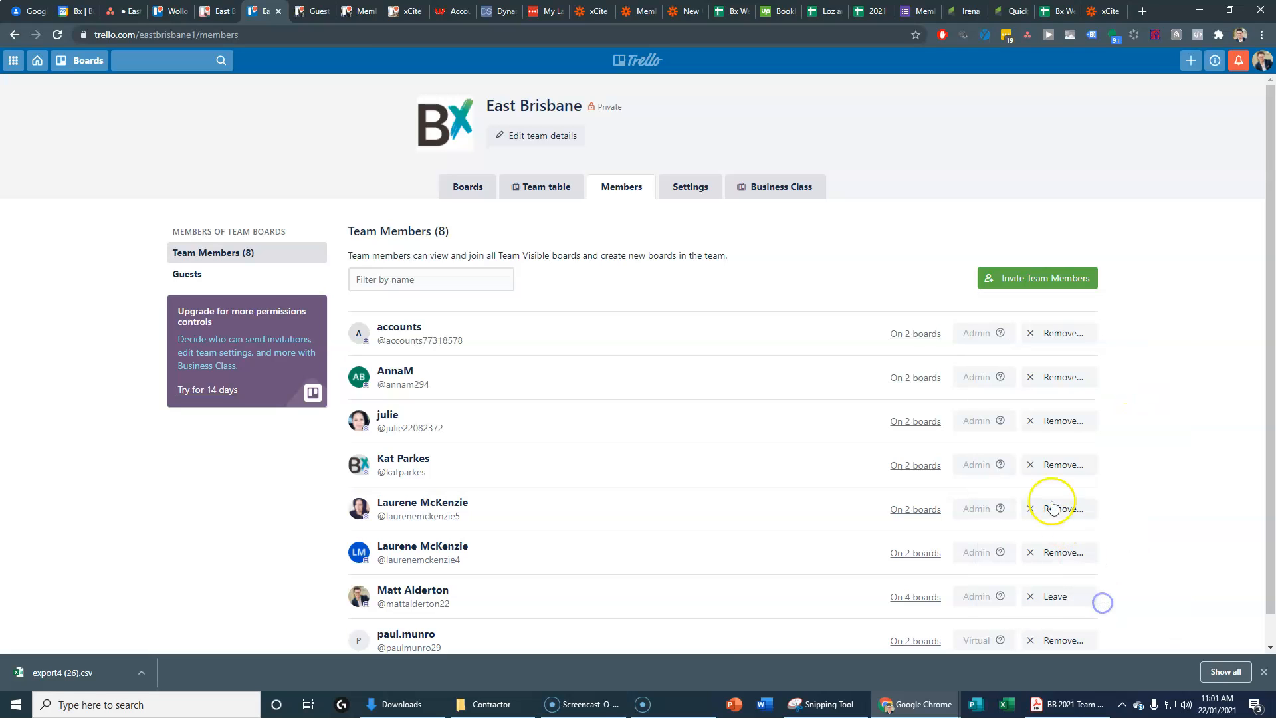
Step: Add a second new person to the East Brisbane team
{"action": "left_click", "coordinate": [1024, 278]}
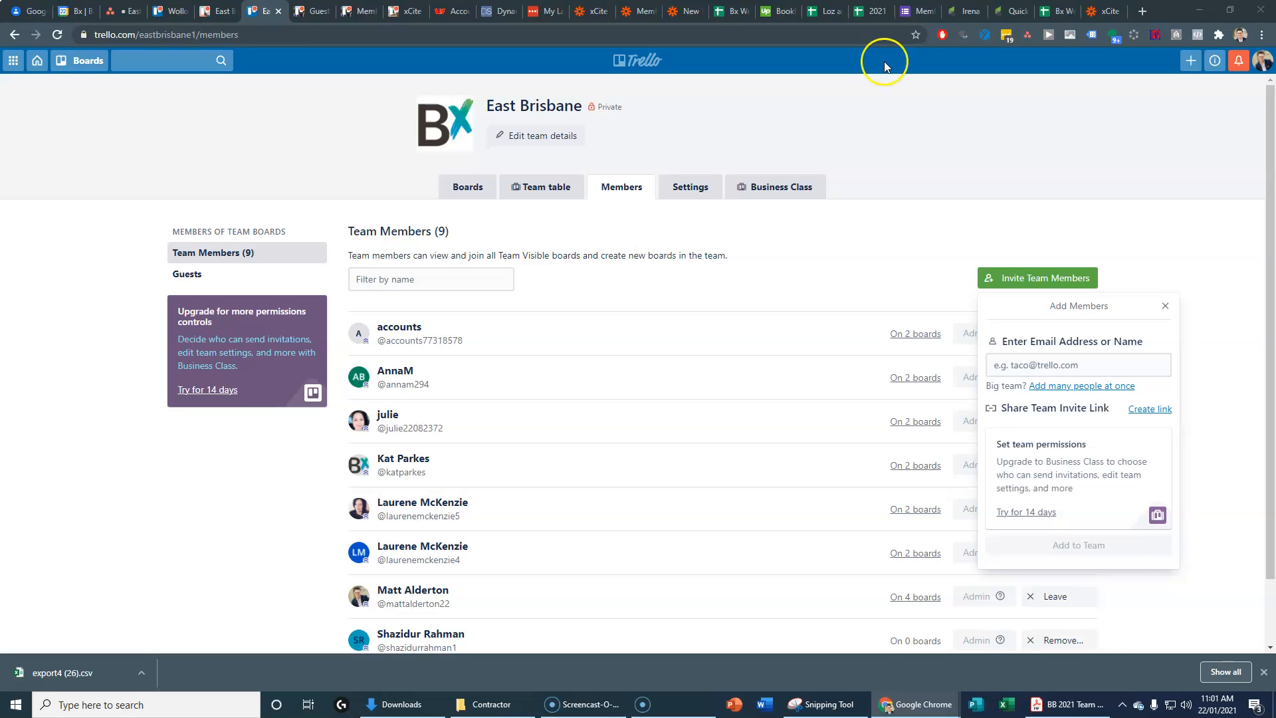
{"action": "left_click", "coordinate": [1057, 358]}
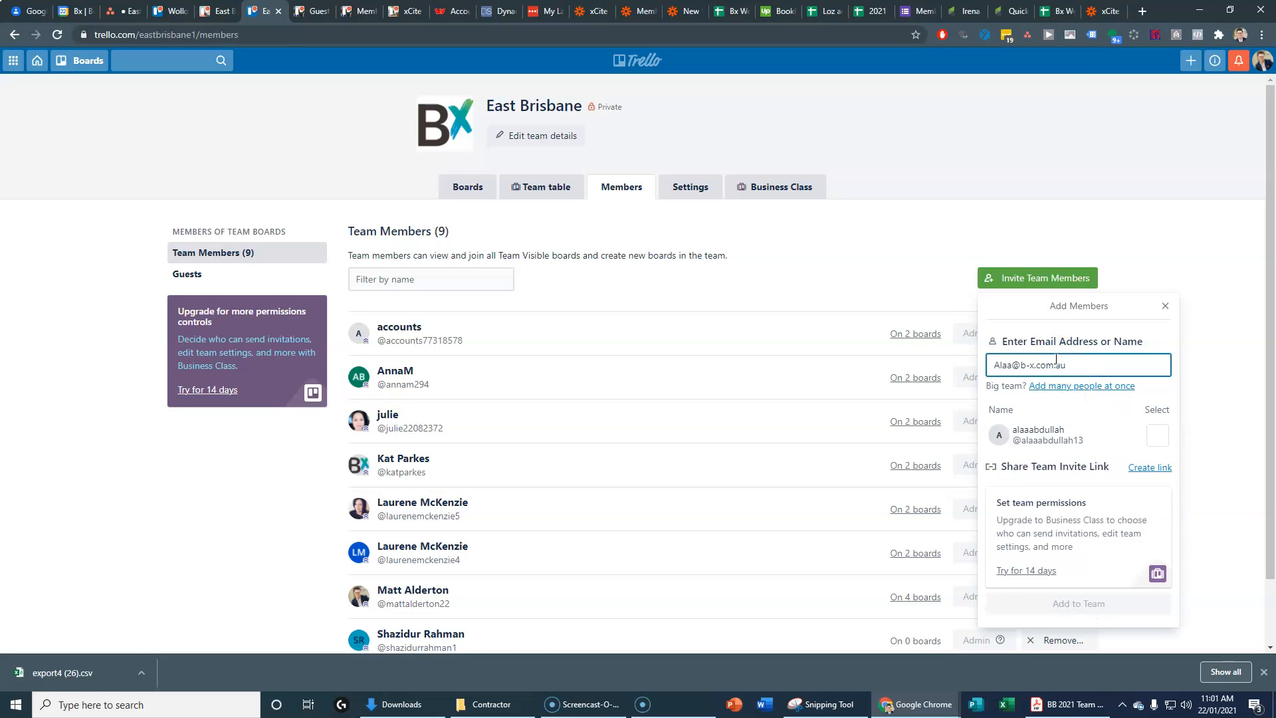
{"action": "left_click", "coordinate": [1157, 435]}
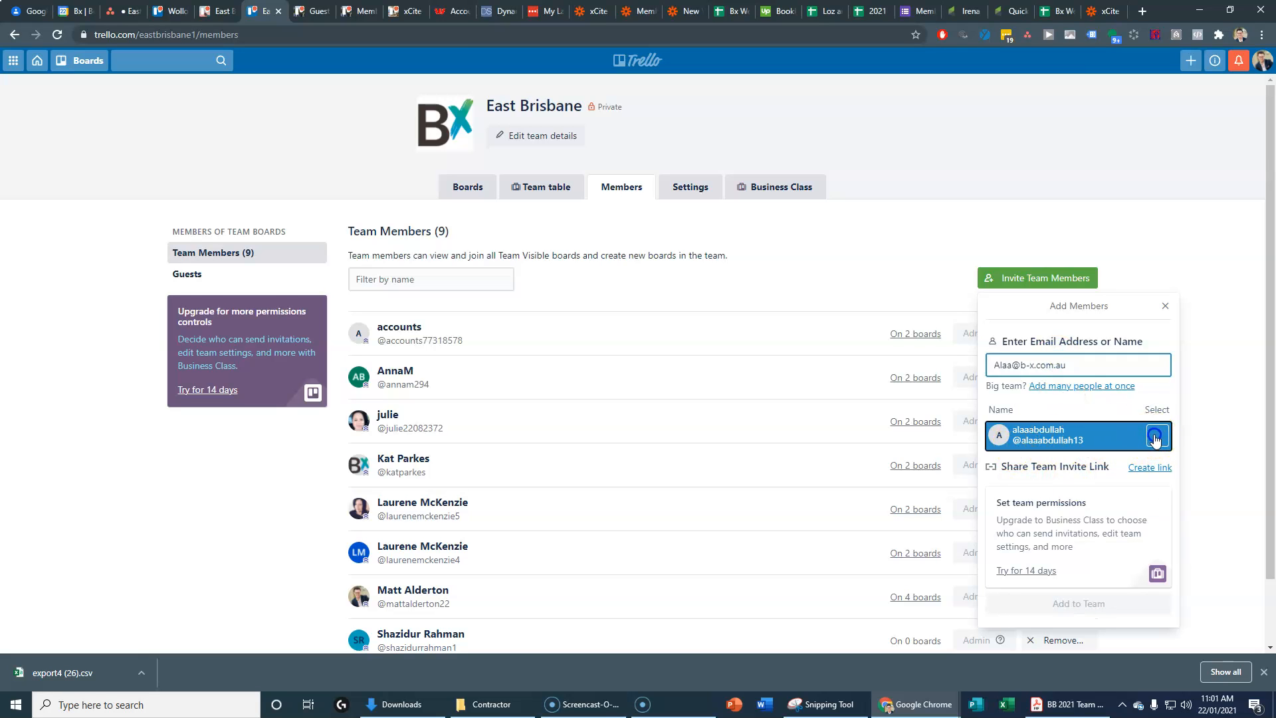
{"action": "left_click", "coordinate": [1091, 604]}
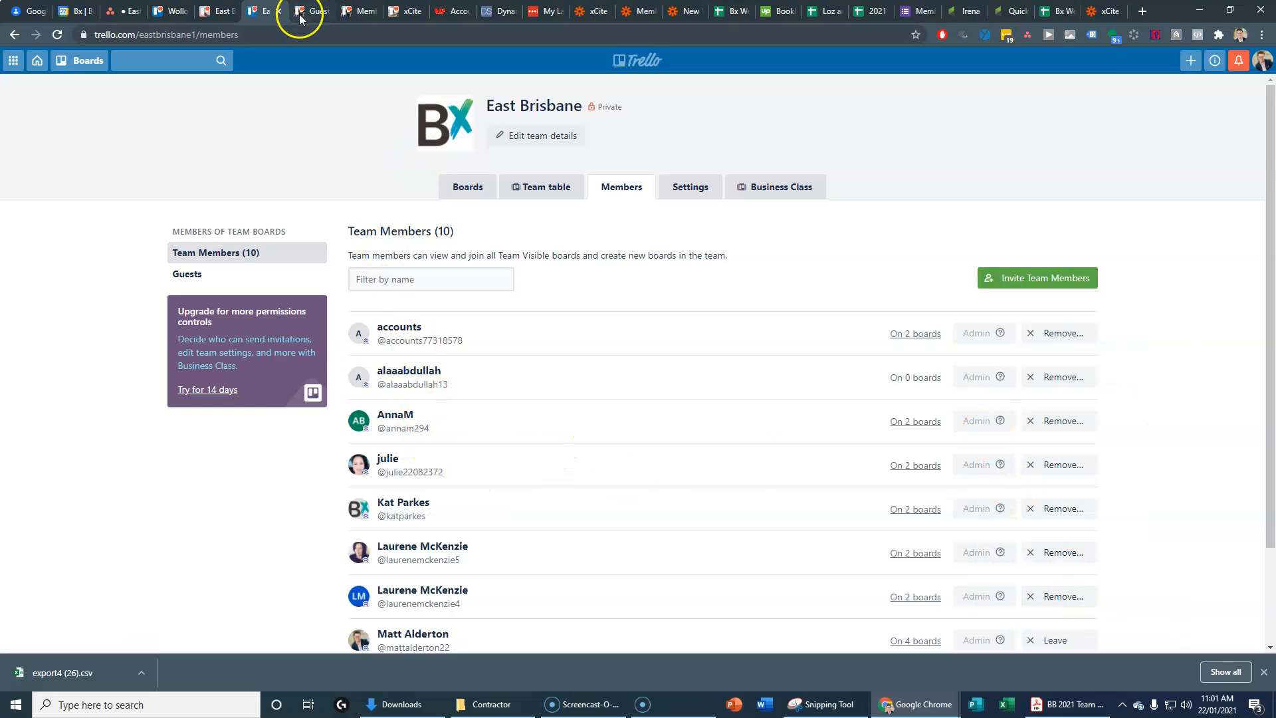
Step: Invite both new team members to the East Brisbane - xCite Presentations board
{"action": "left_click", "coordinate": [218, 12]}
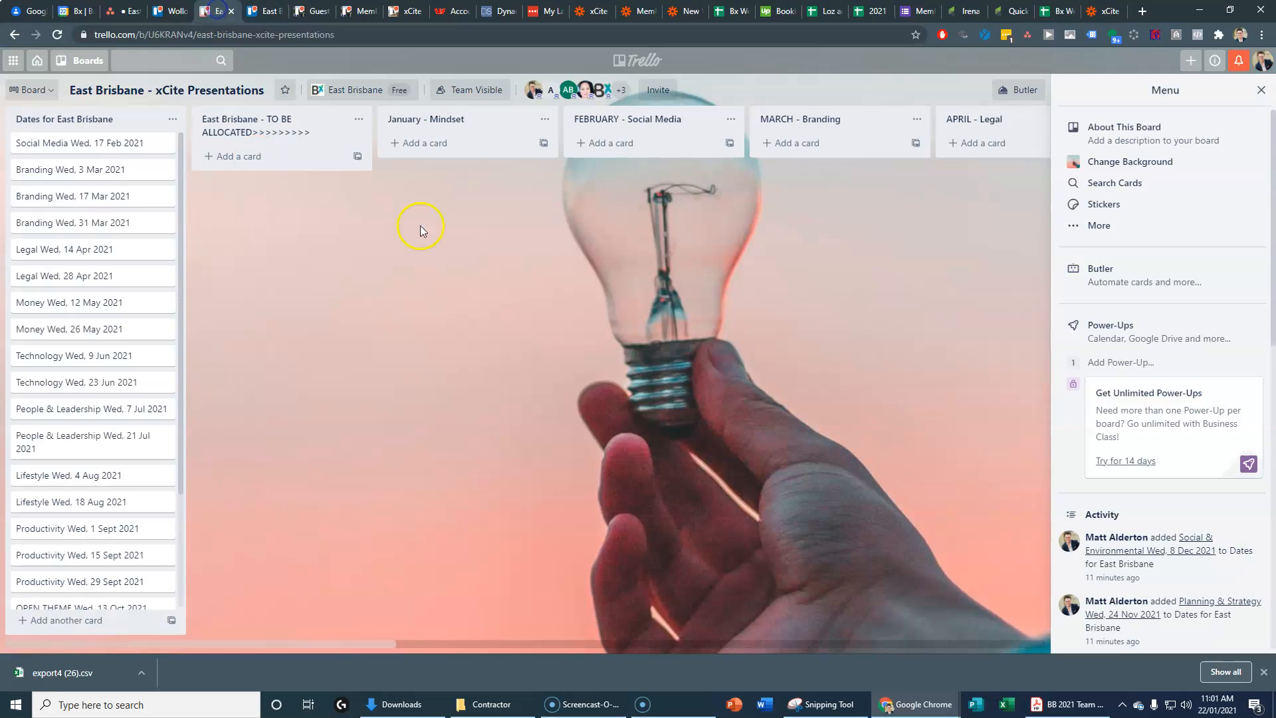
{"action": "left_click", "coordinate": [642, 91]}
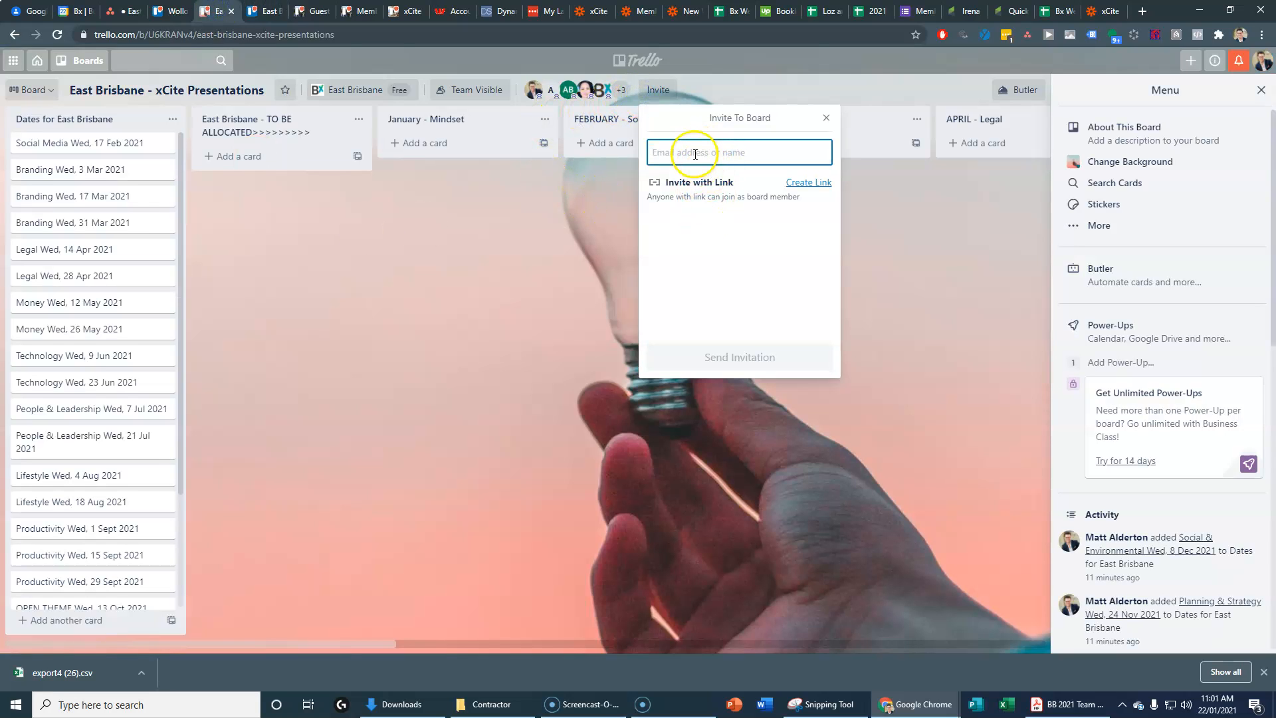
{"action": "type", "text": "a"}
{"action": "left_click", "coordinate": [711, 279]}
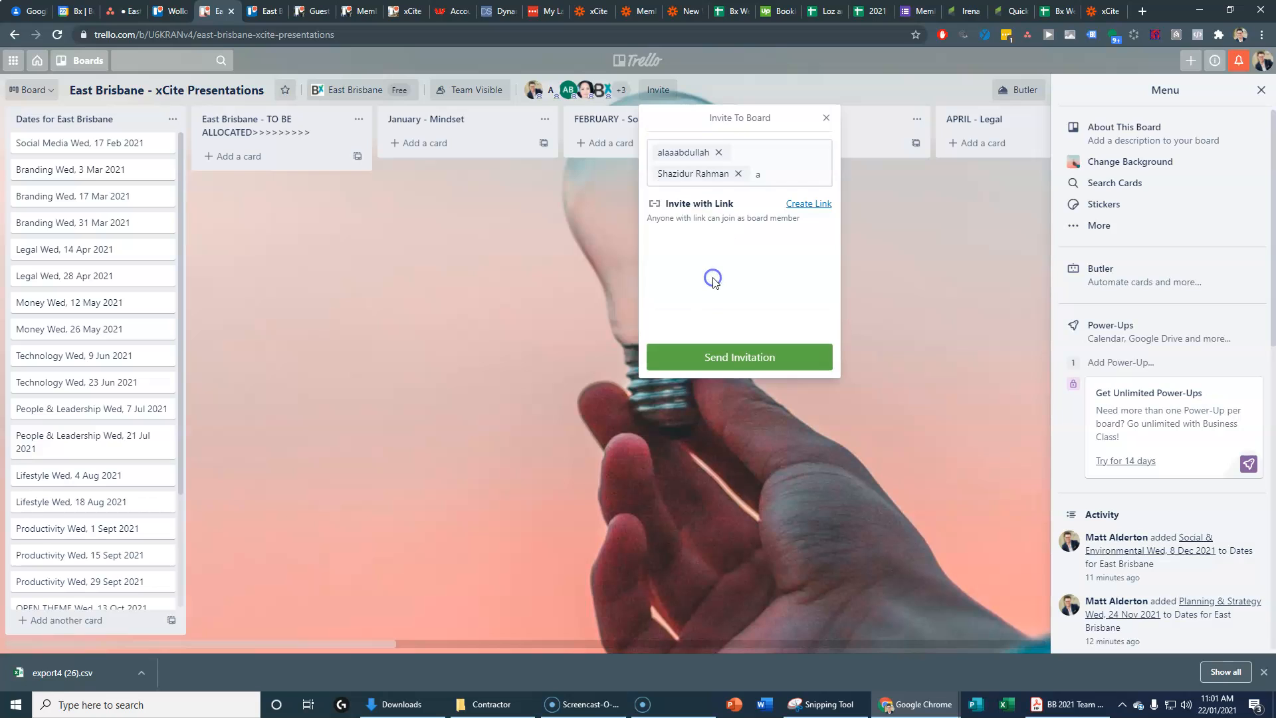
{"action": "left_click", "coordinate": [767, 178]}
{"action": "left_click", "coordinate": [757, 353]}
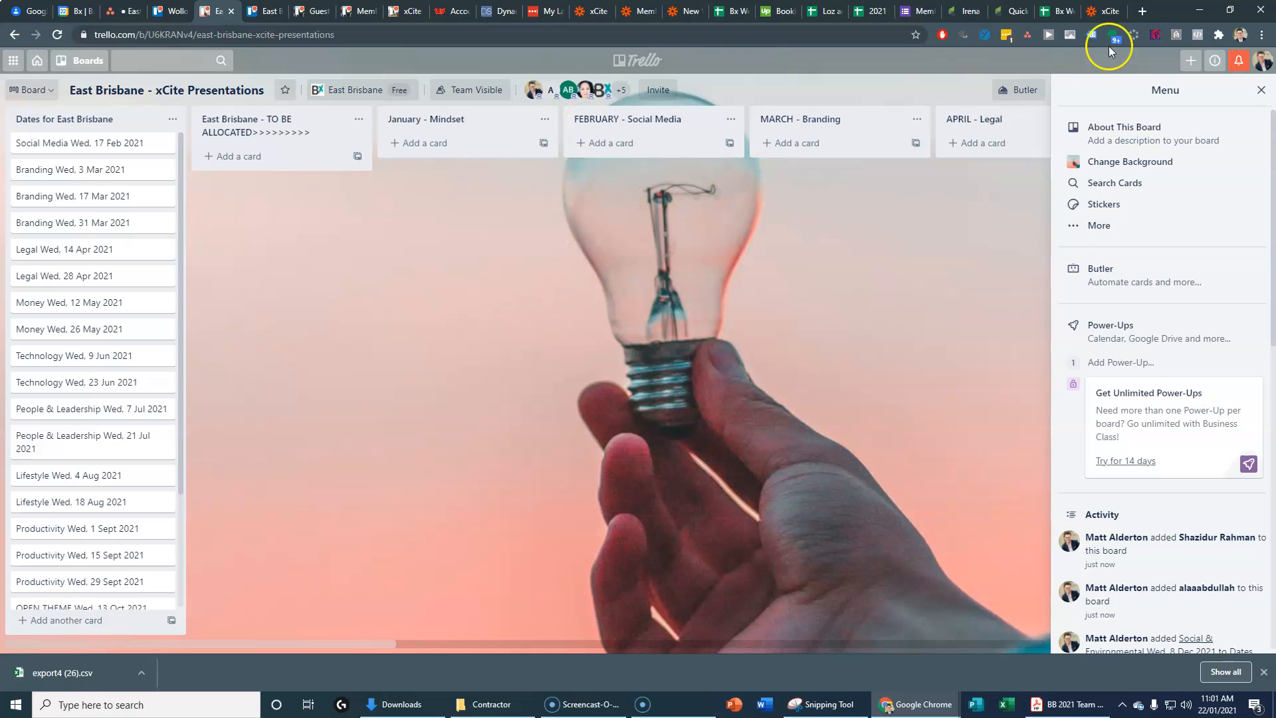
{"action": "left_click", "coordinate": [1108, 10]}
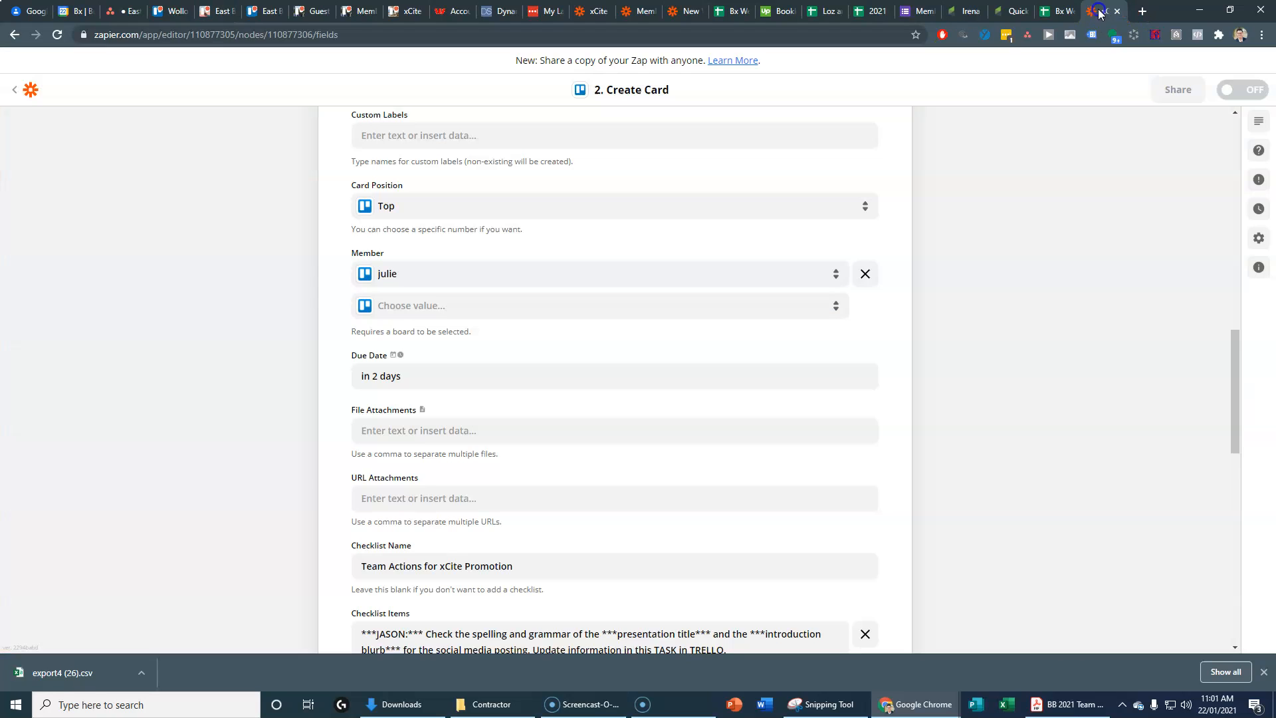
Step: Add two more members to the Create Card Member field
{"action": "left_click", "coordinate": [416, 318]}
{"action": "type", "text": "a"}
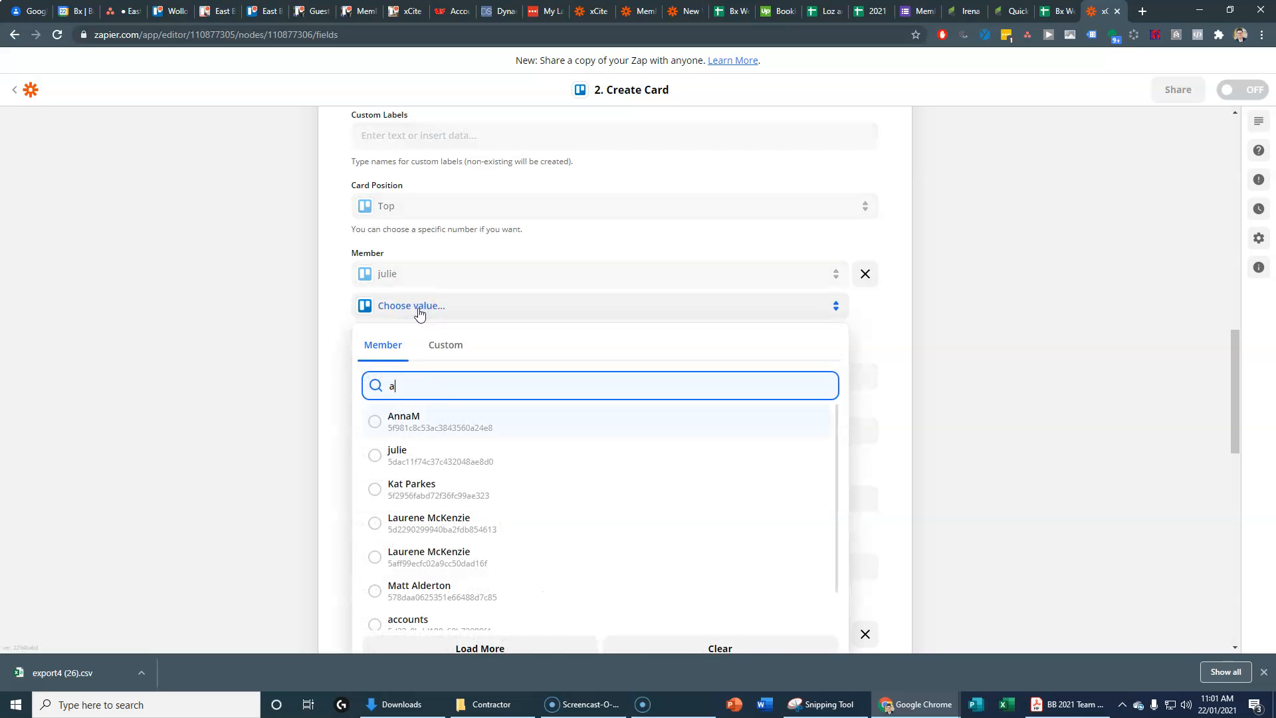
{"action": "type", "text": "la"}
{"action": "left_click", "coordinate": [477, 465]}
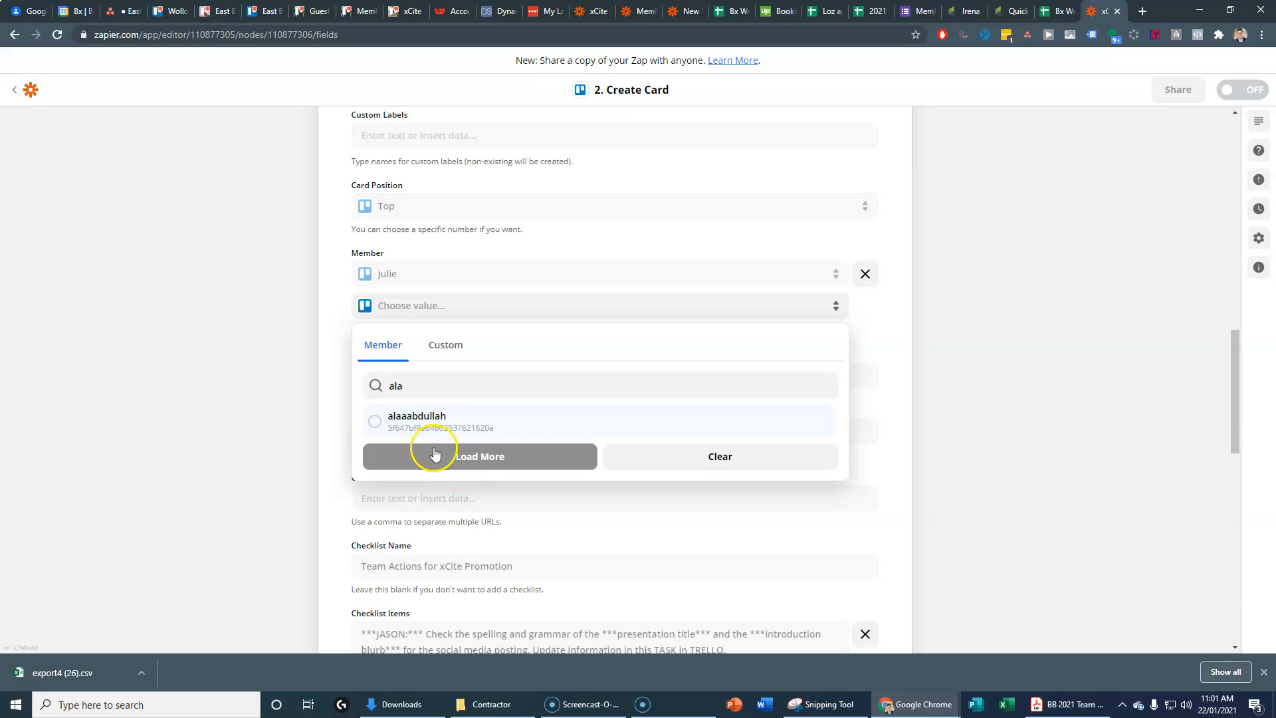
{"action": "left_click", "coordinate": [429, 429]}
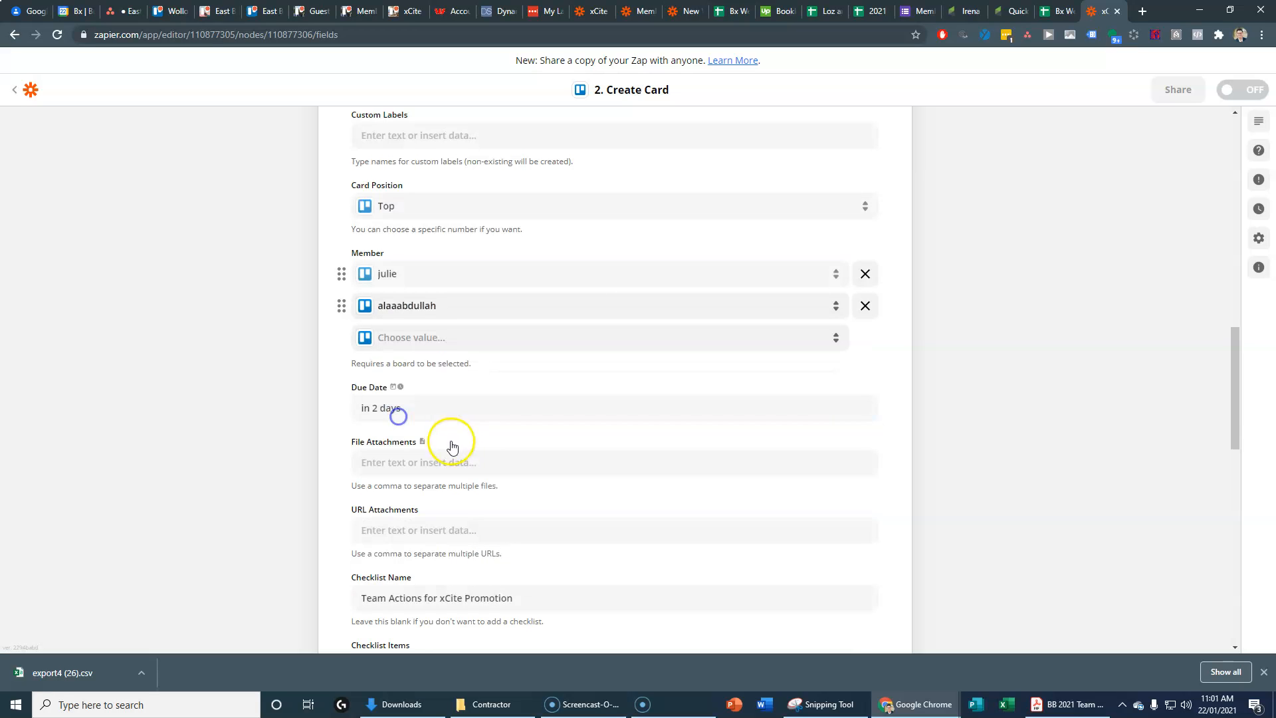
{"action": "left_click", "coordinate": [422, 340]}
{"action": "type", "text": "sha"}
{"action": "left_click", "coordinate": [399, 447]}
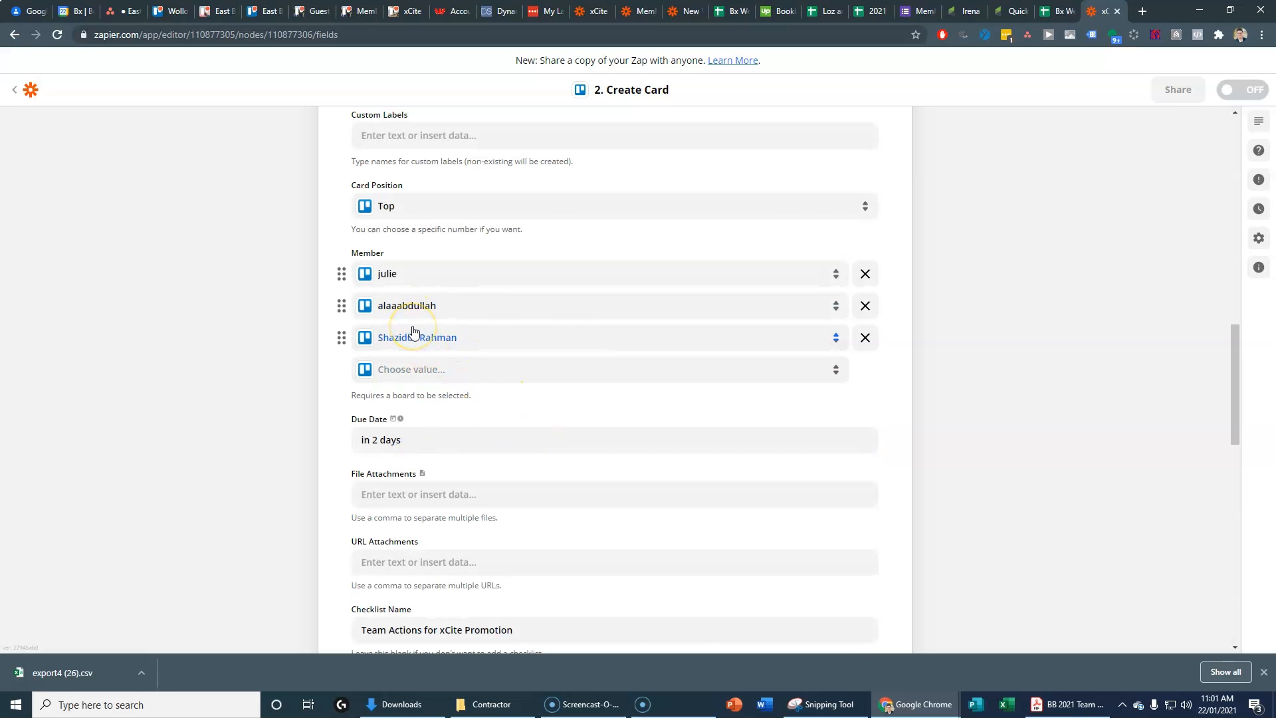
Step: Check the Trello board and card fields, then view the Leadership Team Location sheet
{"action": "left_click", "coordinate": [219, 12]}
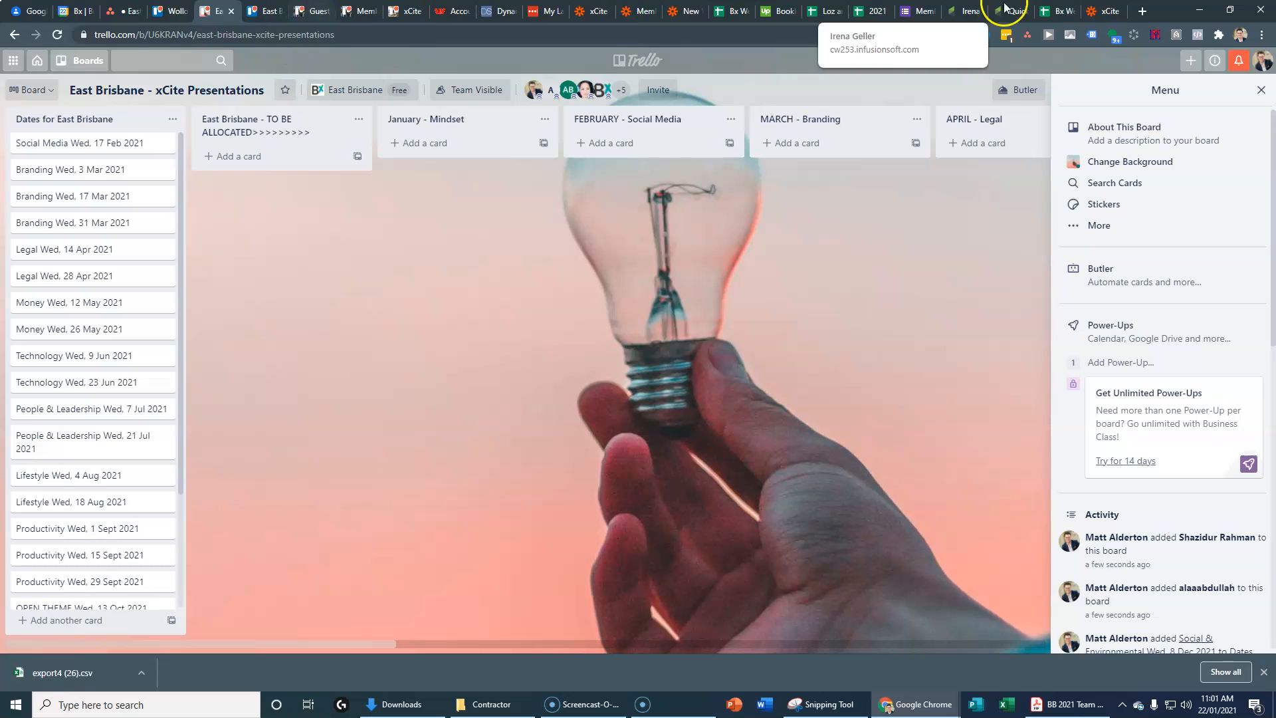
{"action": "left_click", "coordinate": [1087, 8]}
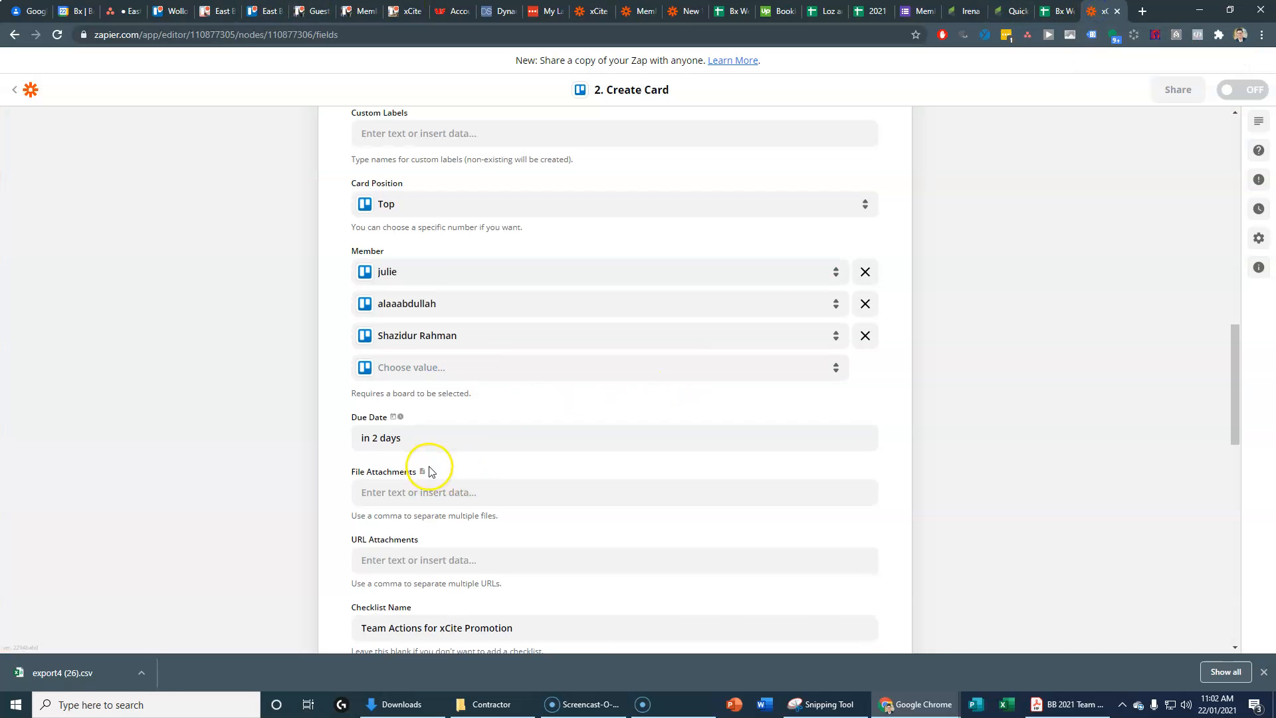
{"action": "scroll", "coordinate": [412, 470], "scroll_direction": "down", "scroll_amount": 7}
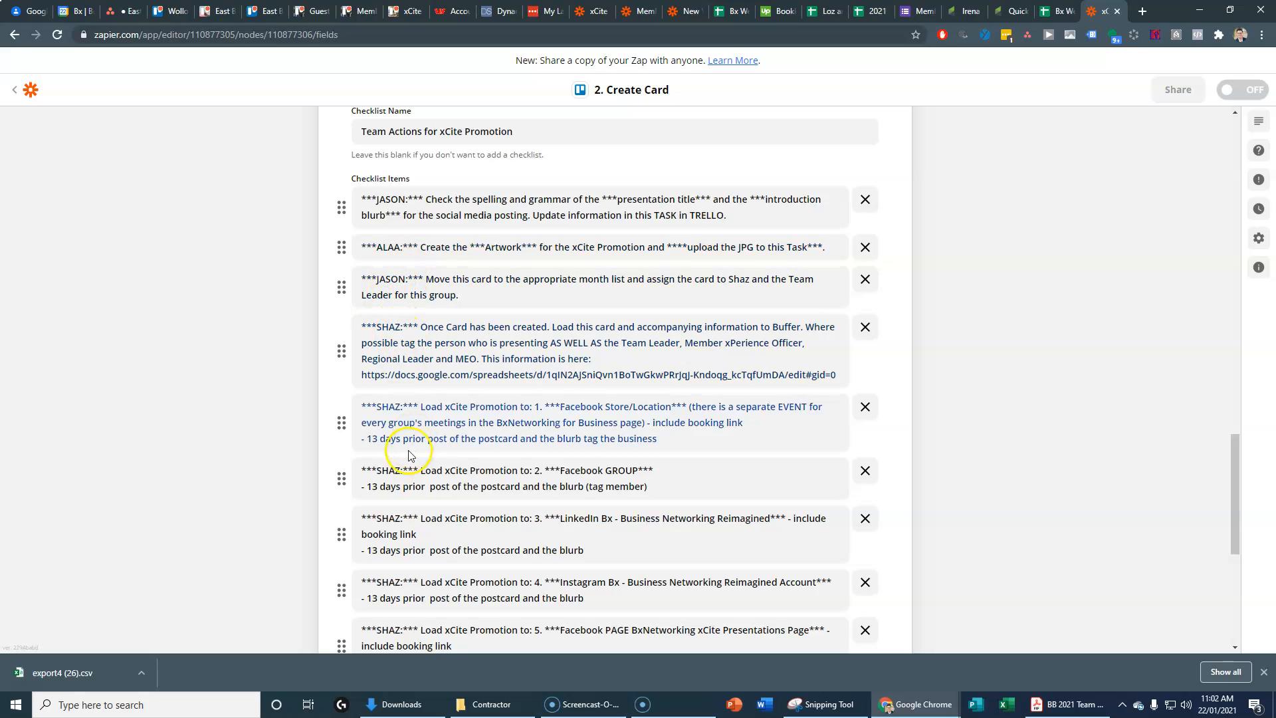
{"action": "scroll", "coordinate": [385, 474], "scroll_direction": "down", "scroll_amount": 2}
{"action": "scroll", "coordinate": [392, 474], "scroll_direction": "down", "scroll_amount": 2}
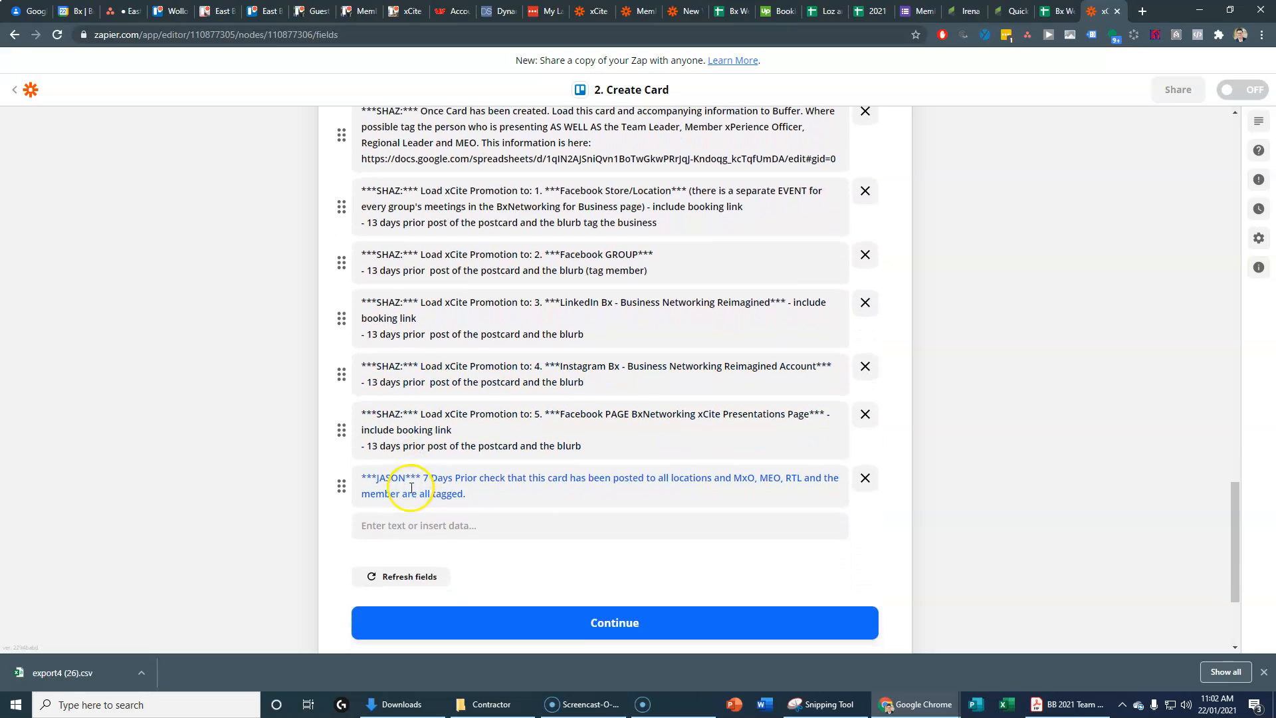
{"action": "scroll", "coordinate": [418, 487], "scroll_direction": "up", "scroll_amount": 3}
{"action": "scroll", "coordinate": [417, 487], "scroll_direction": "up", "scroll_amount": 6}
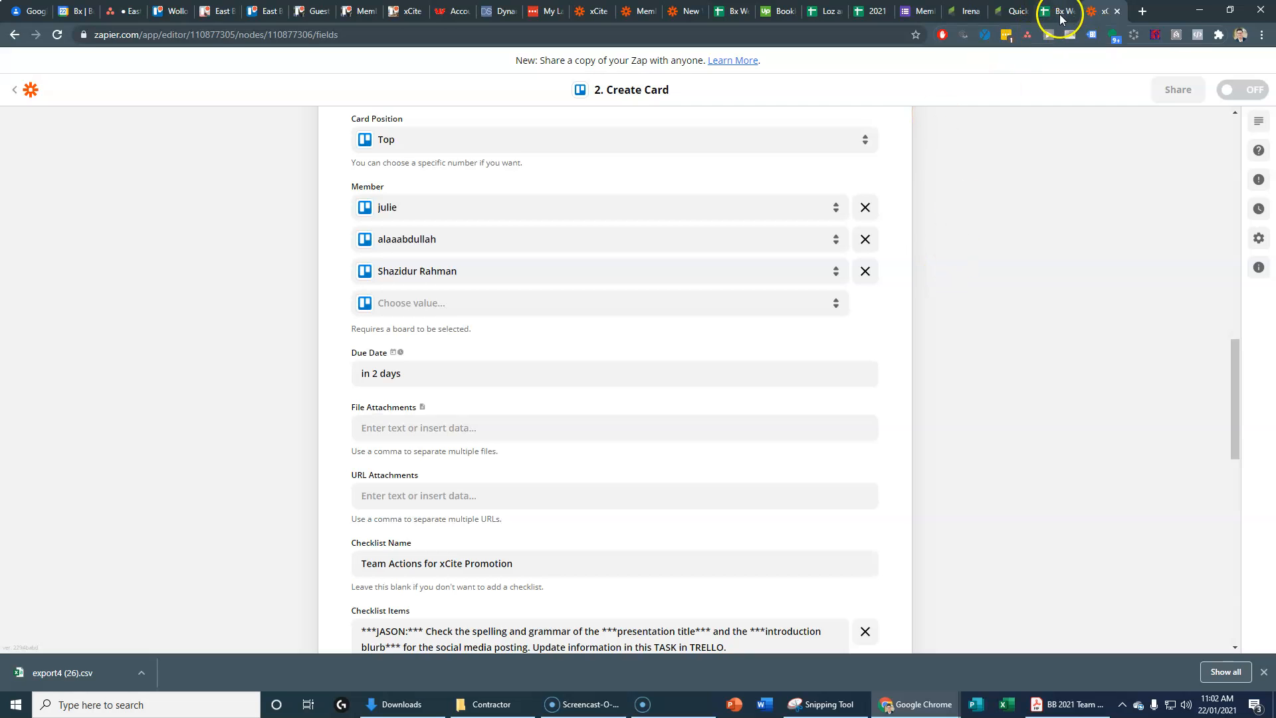
{"action": "left_click", "coordinate": [1061, 12]}
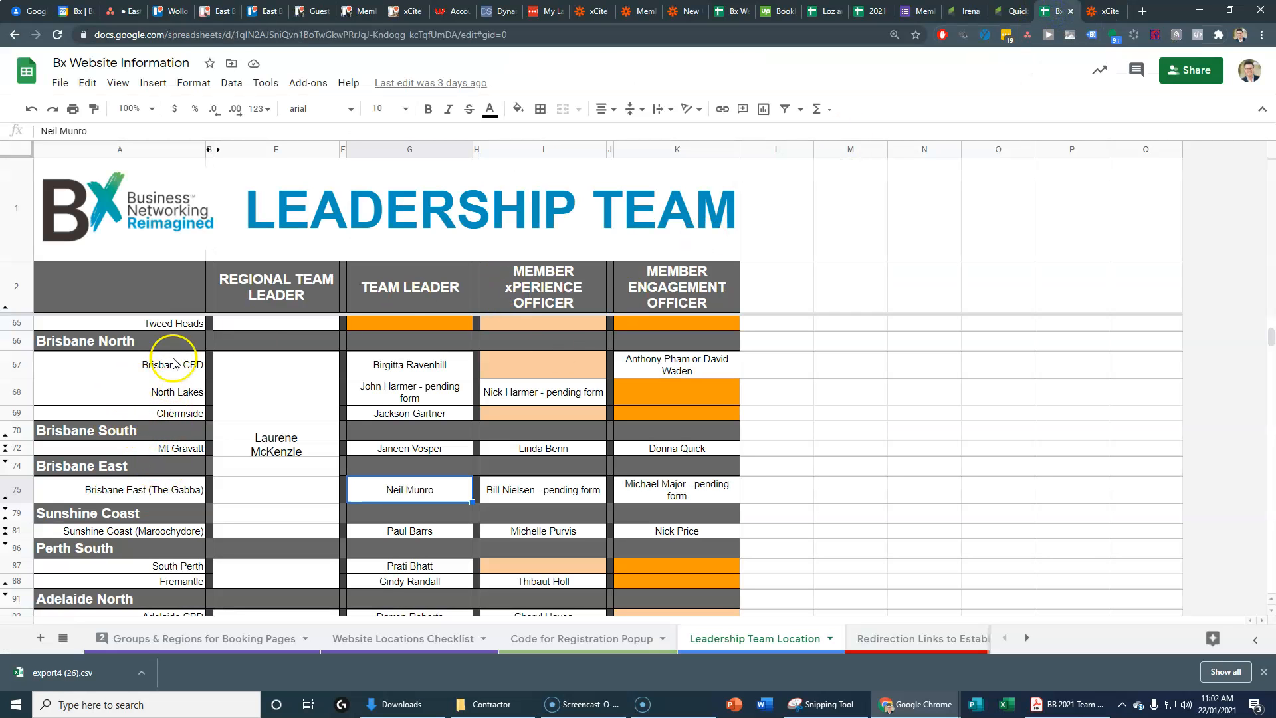
{"action": "left_click", "coordinate": [389, 495]}
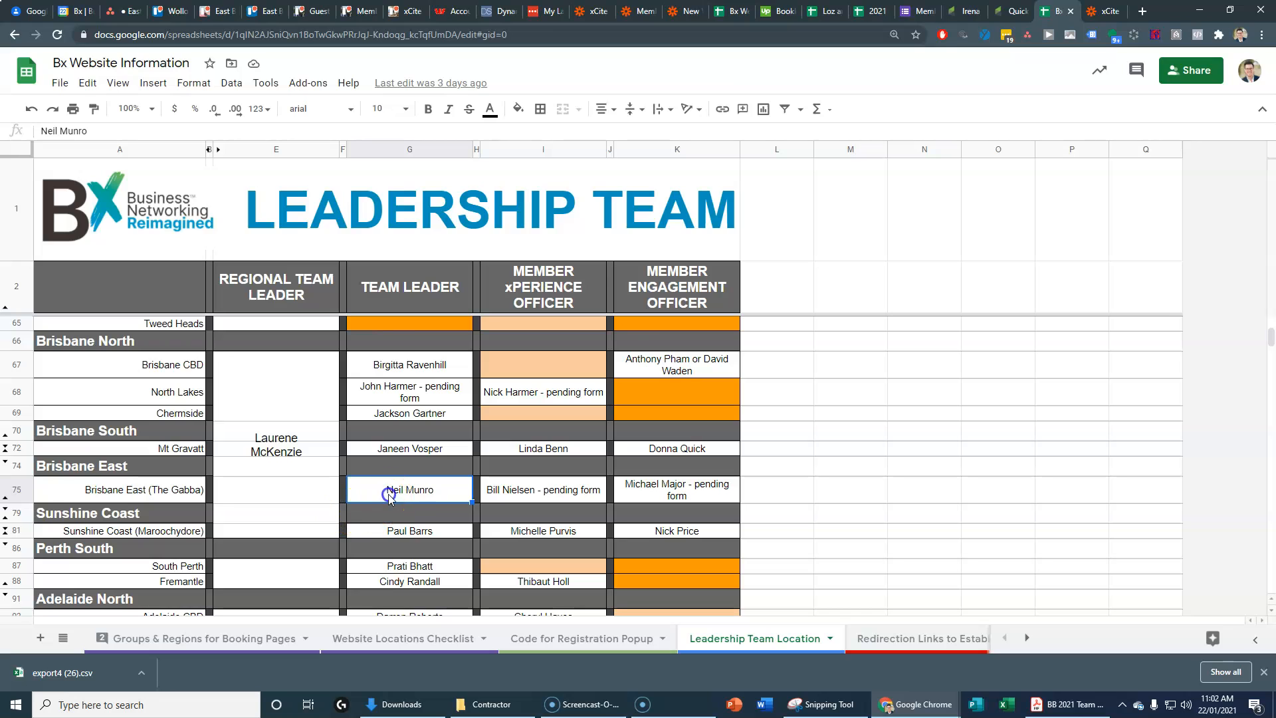
{"action": "left_click", "coordinate": [1103, 11]}
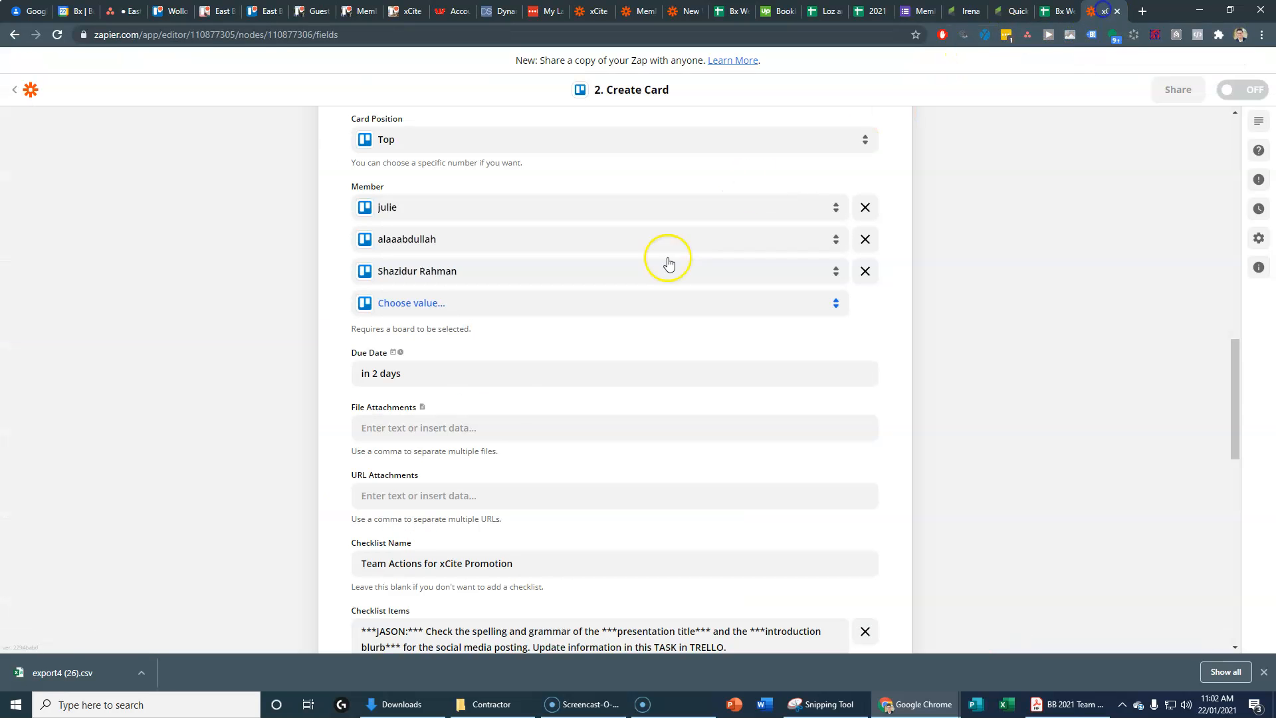
{"action": "left_click", "coordinate": [432, 304]}
{"action": "type", "text": "neil"}
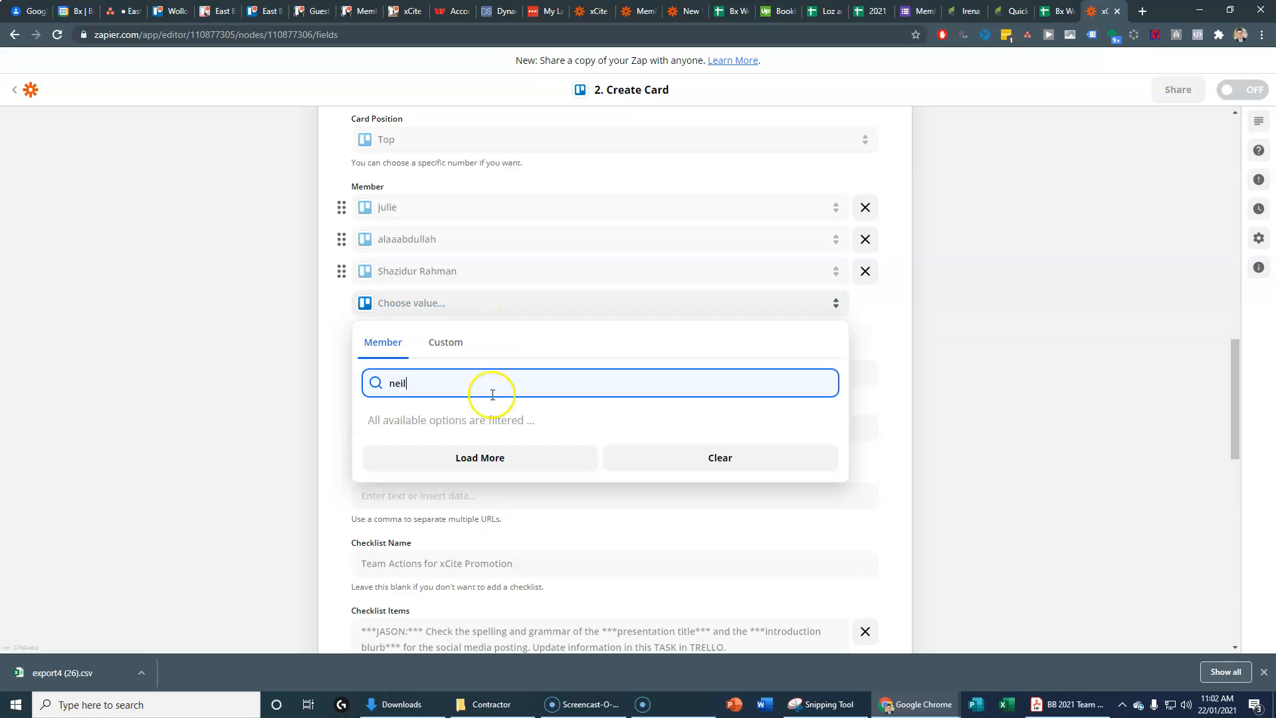
{"action": "left_click", "coordinate": [486, 457]}
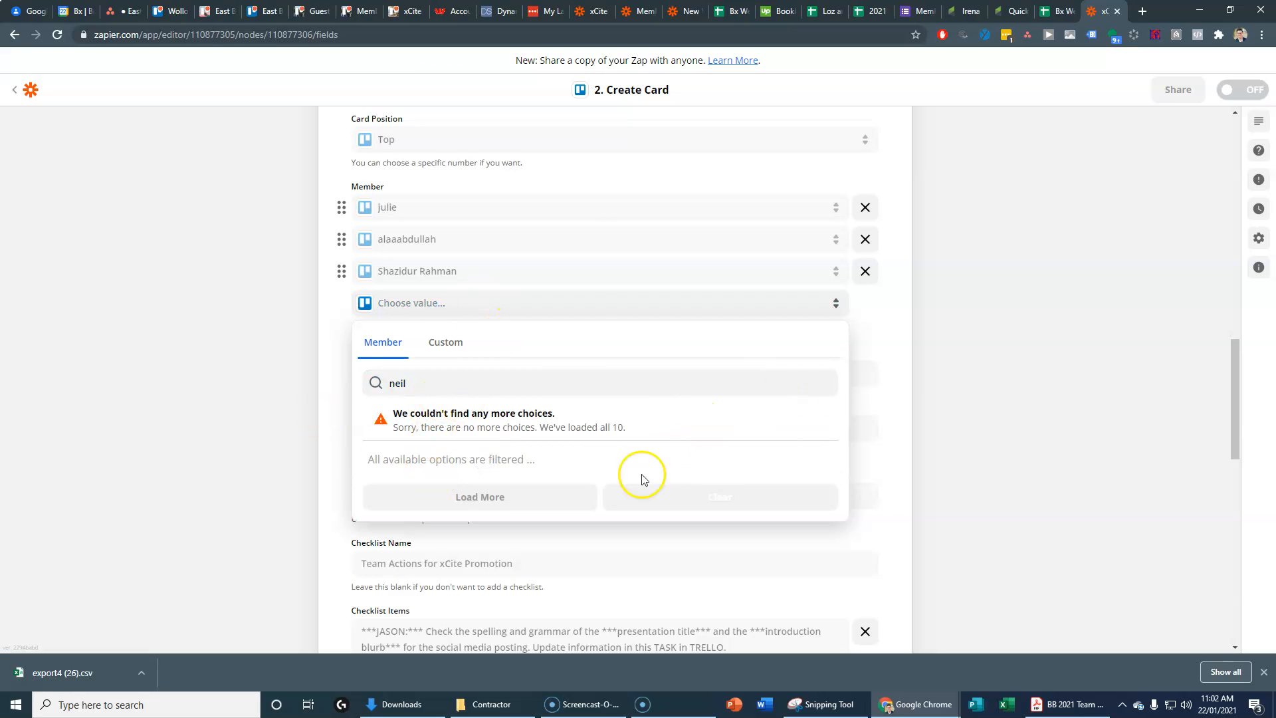
{"action": "left_click", "coordinate": [233, 354]}
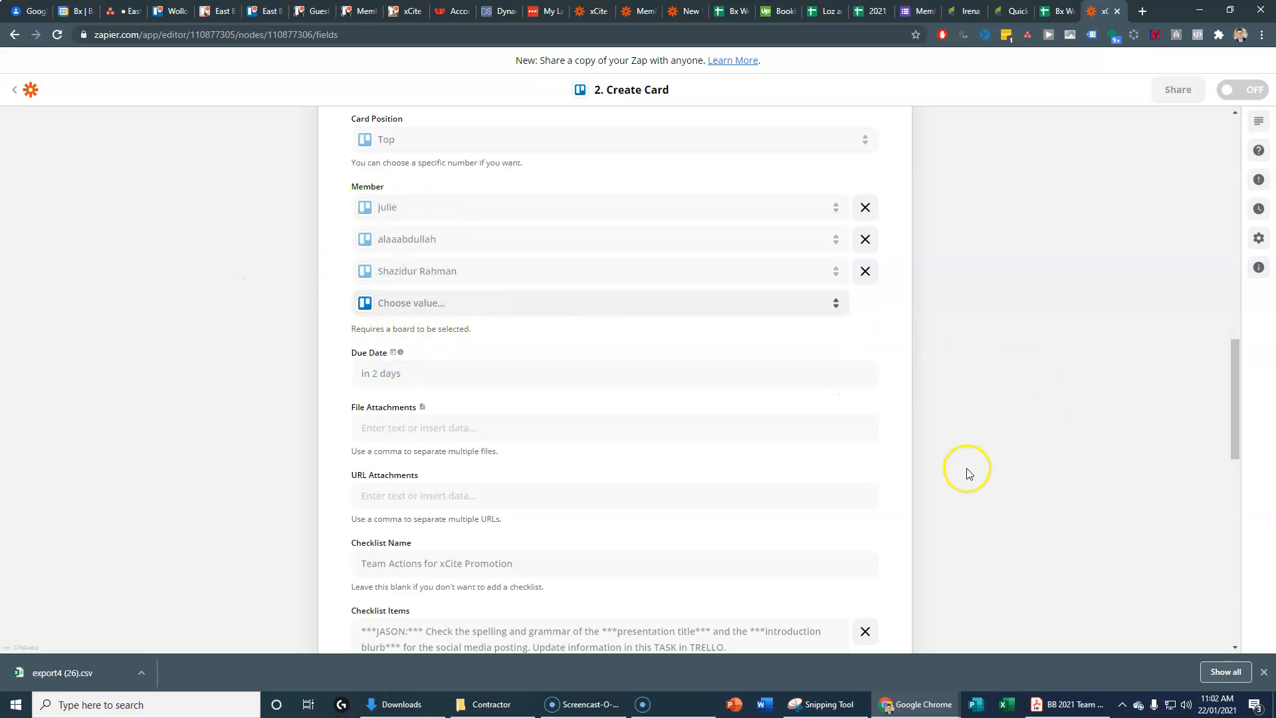
{"action": "scroll", "coordinate": [967, 473], "scroll_direction": "down", "scroll_amount": 4}
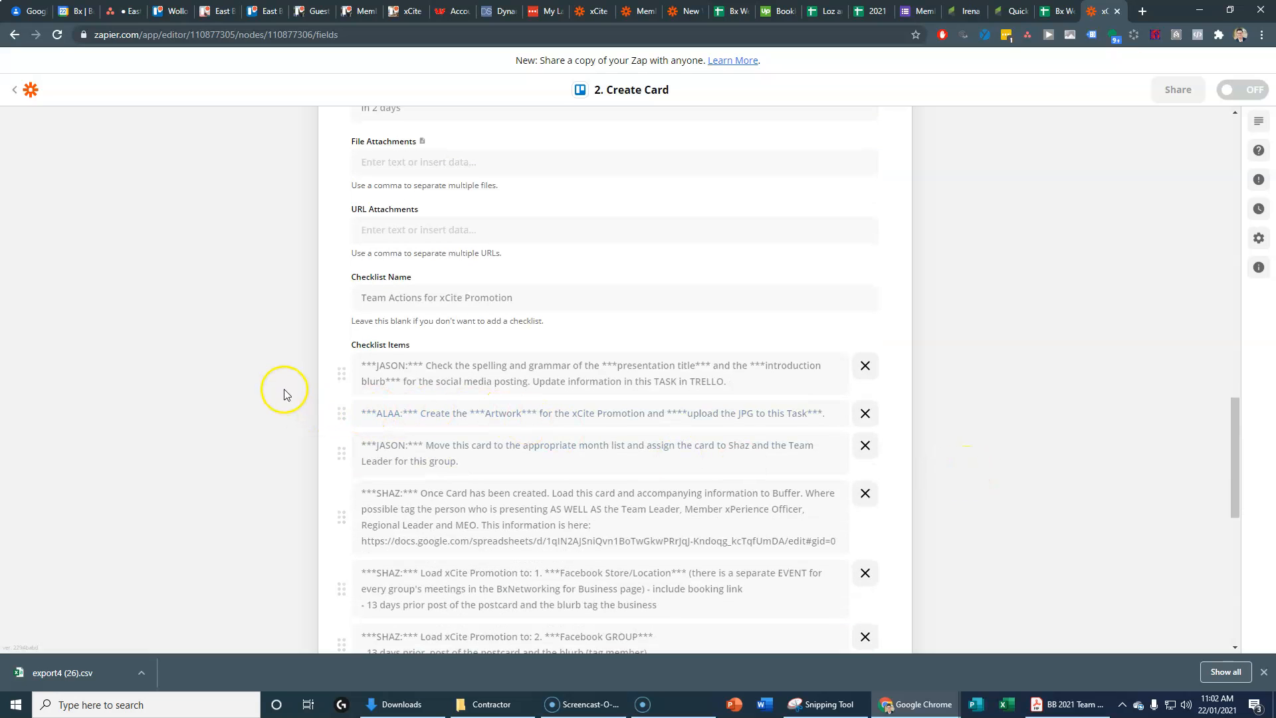
{"action": "scroll", "coordinate": [1011, 394], "scroll_direction": "up", "scroll_amount": 5}
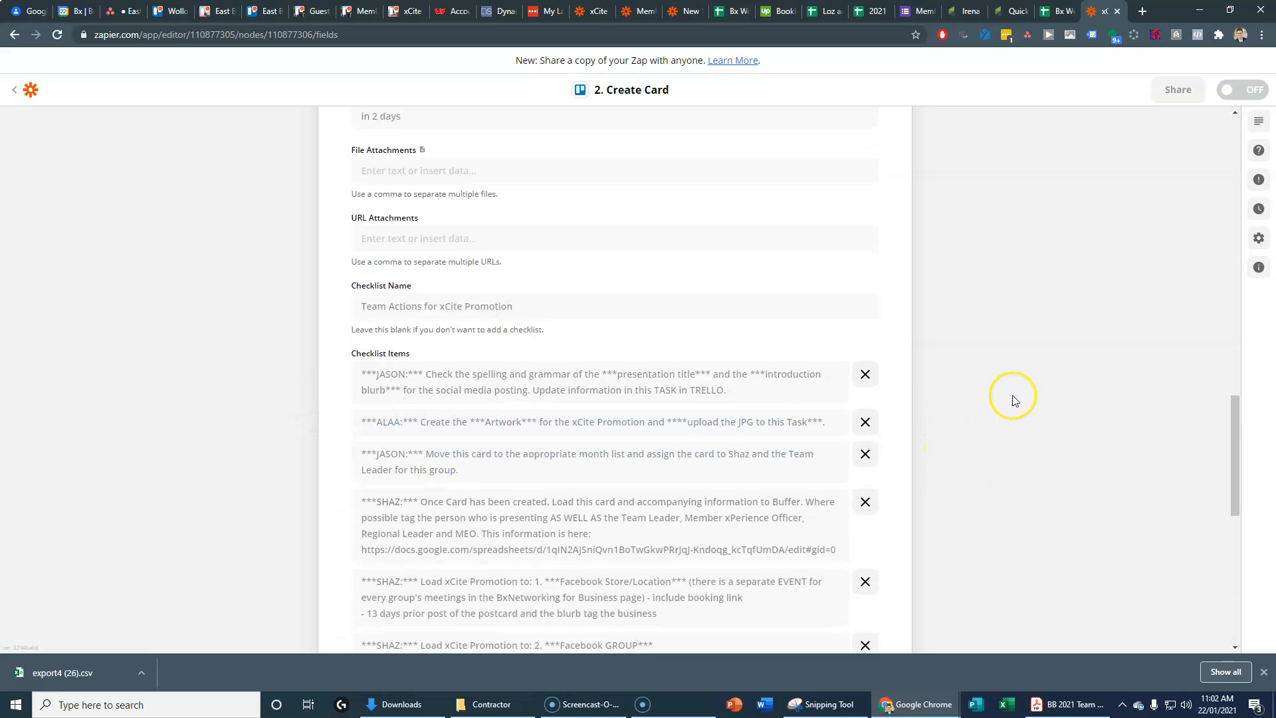
{"action": "scroll", "coordinate": [990, 398], "scroll_direction": "down", "scroll_amount": 4}
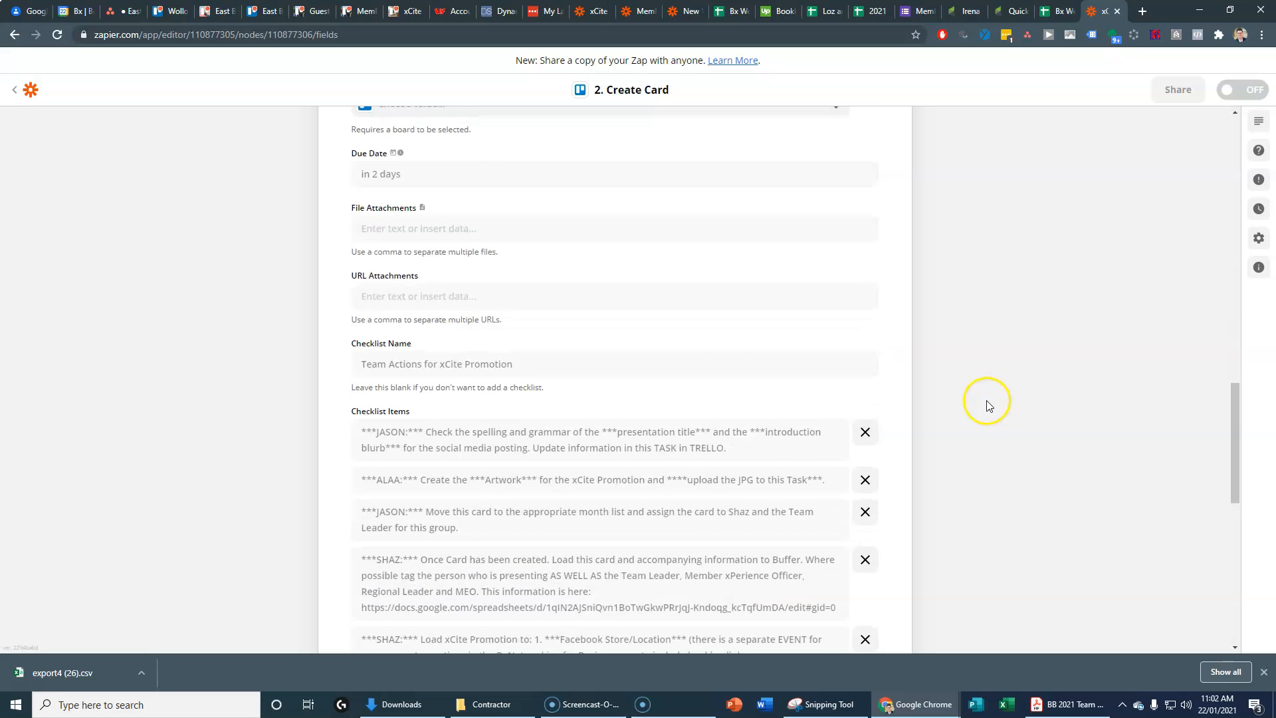
{"action": "scroll", "coordinate": [942, 353], "scroll_direction": "up", "scroll_amount": 7}
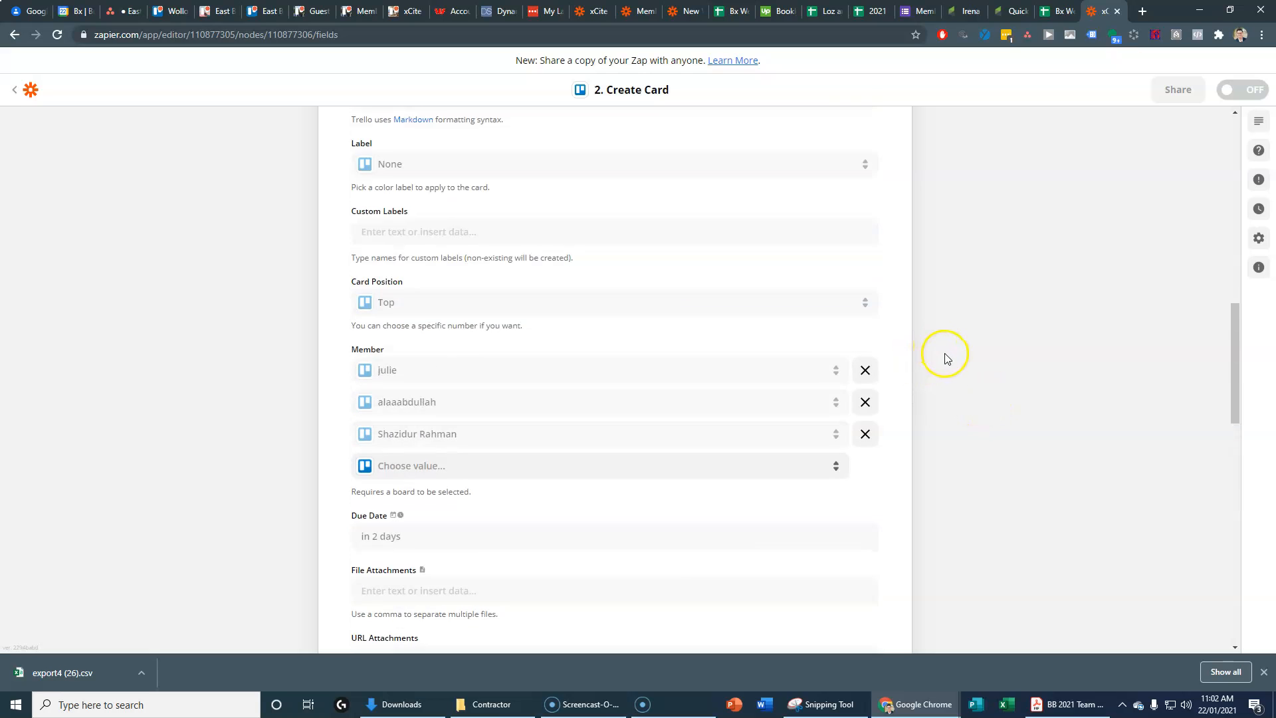
{"action": "scroll", "coordinate": [600, 302], "scroll_direction": "up", "scroll_amount": 6}
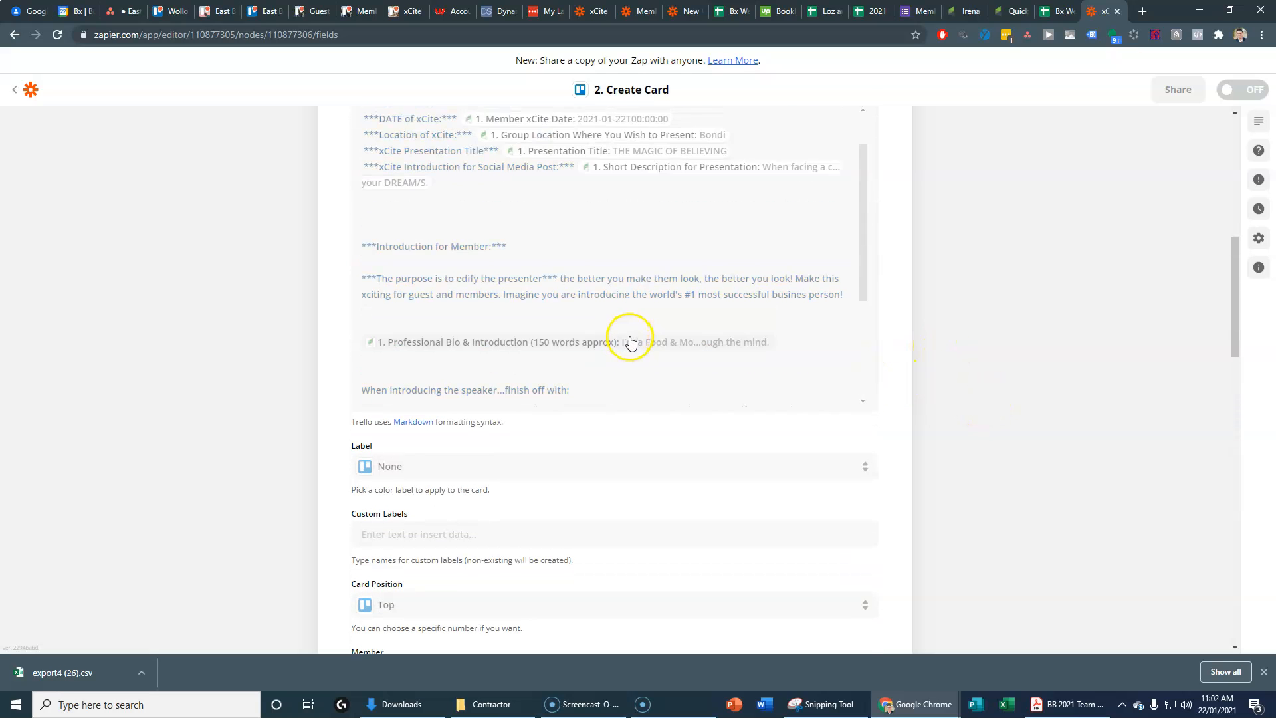
{"action": "scroll", "coordinate": [857, 327], "scroll_direction": "up", "scroll_amount": 4}
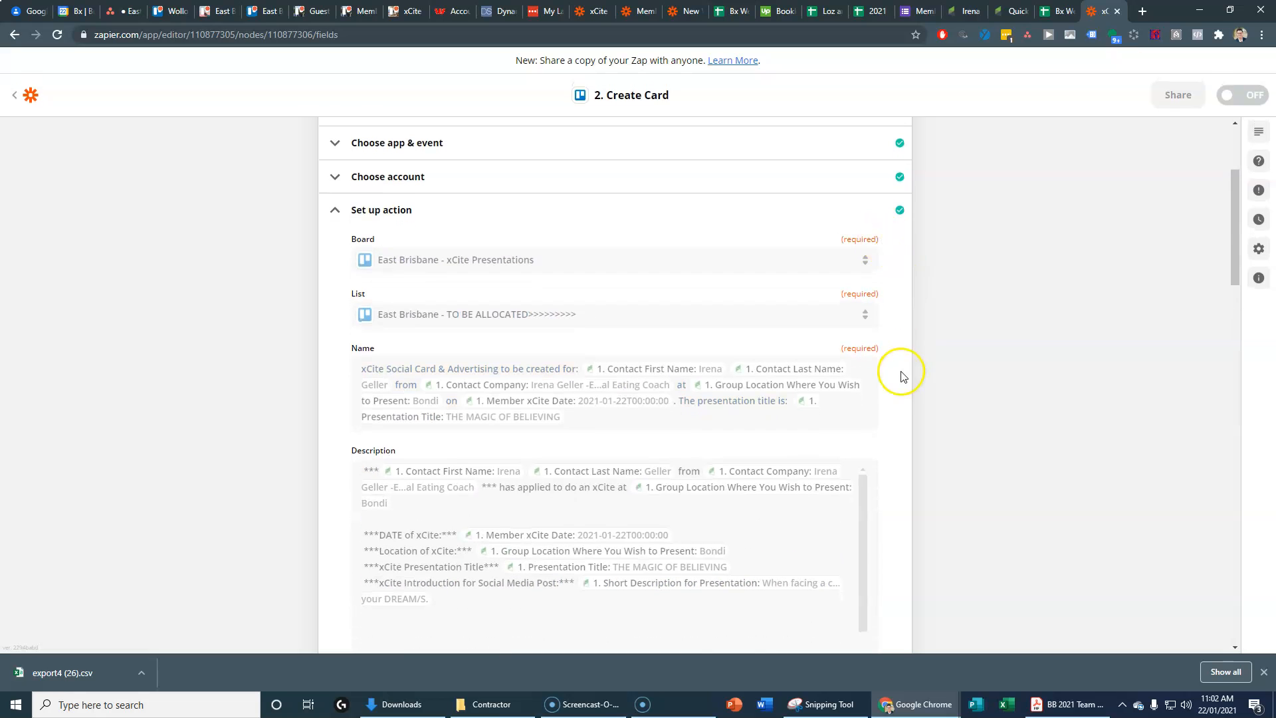
{"action": "scroll", "coordinate": [903, 372], "scroll_direction": "down", "scroll_amount": 20}
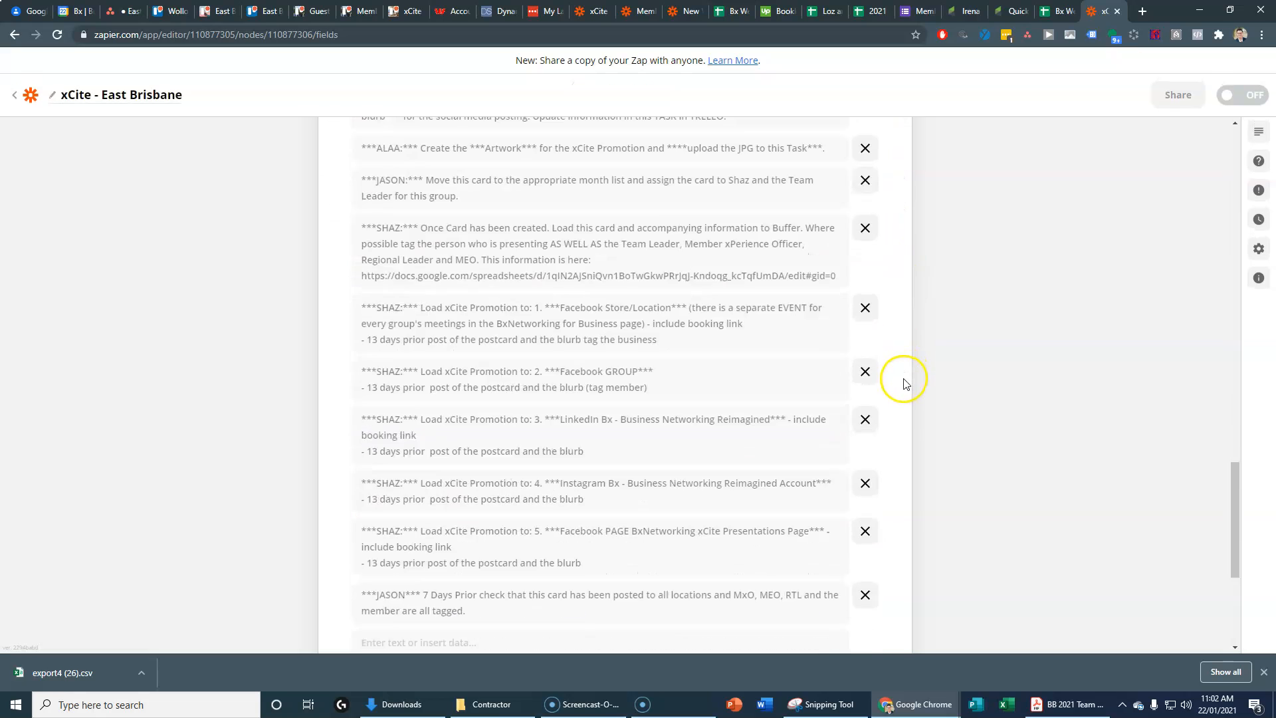
Step: Continue to Test action and send a test card to the East Brisbane Trello board
{"action": "left_click", "coordinate": [608, 458]}
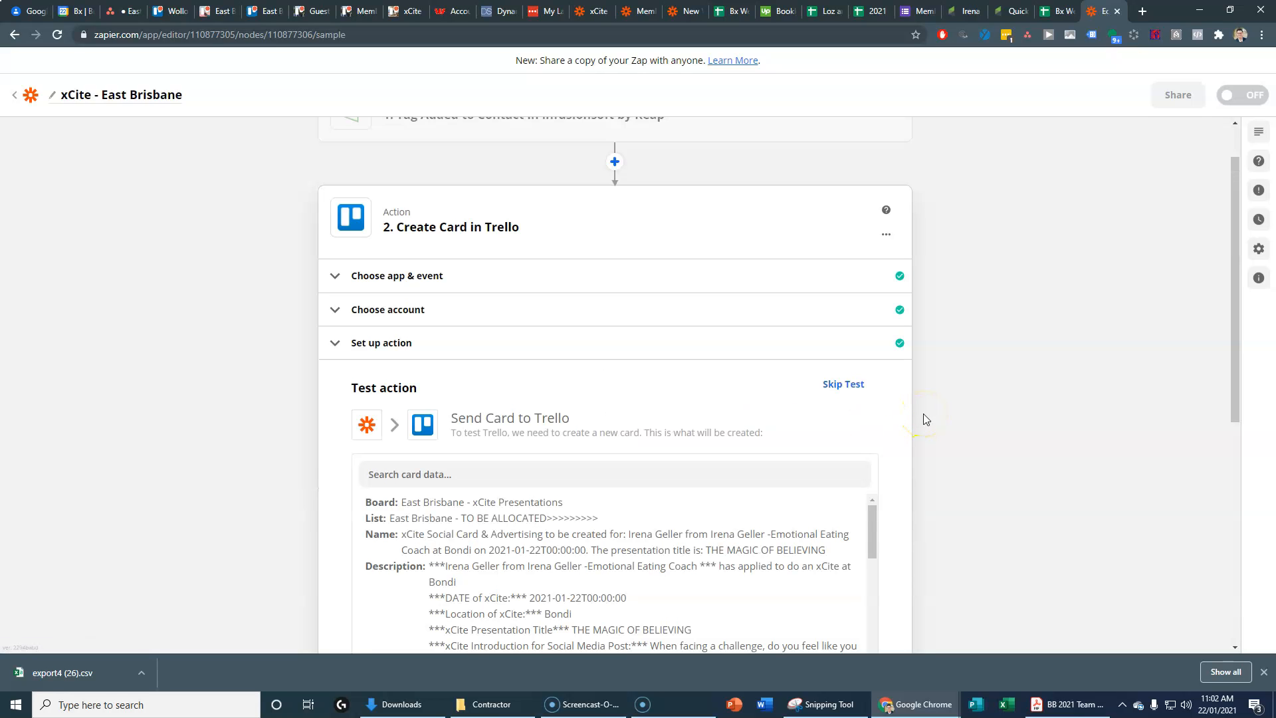
{"action": "scroll", "coordinate": [893, 465], "scroll_direction": "down", "scroll_amount": 4}
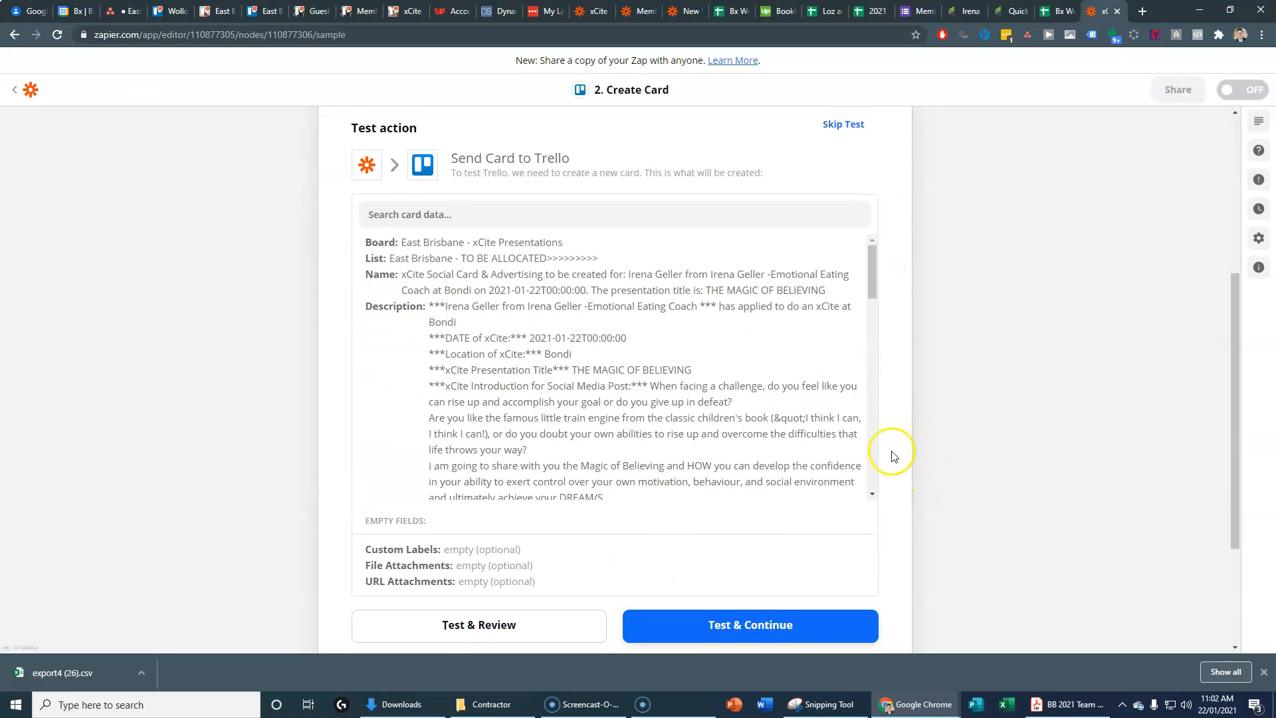
{"action": "left_click", "coordinate": [478, 624]}
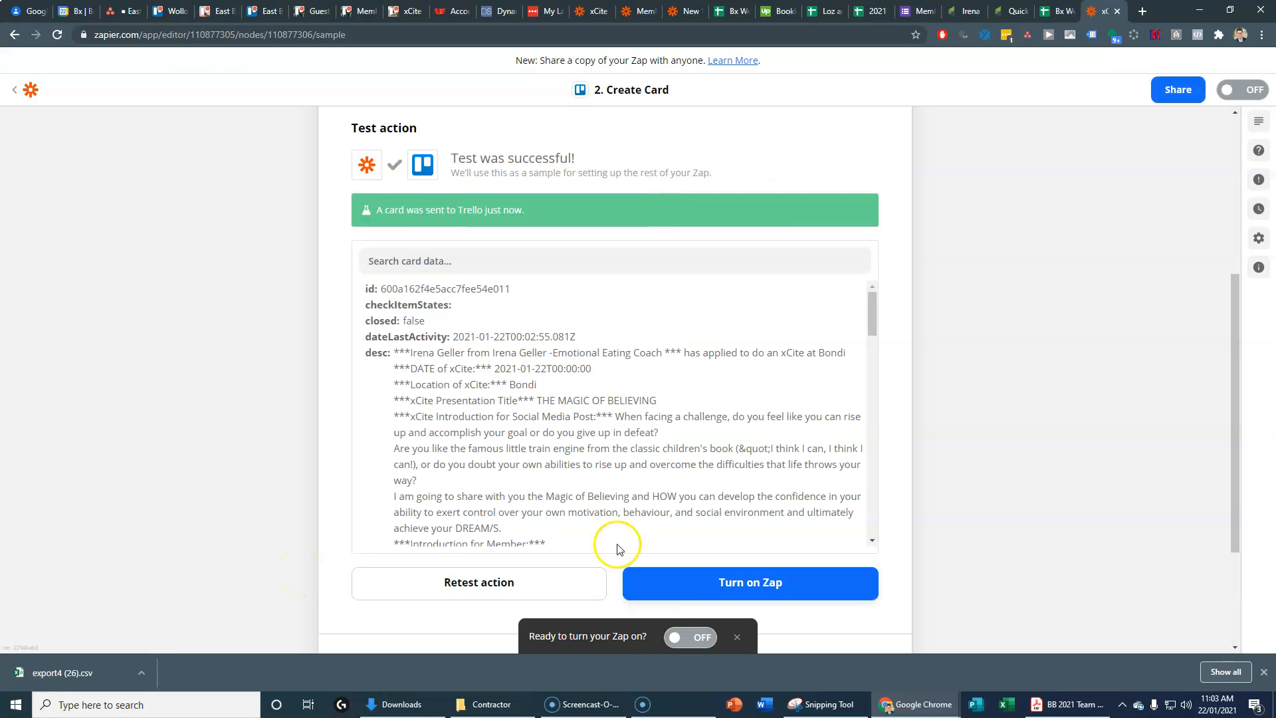
Step: Move the test card into January - Mindset, return the 17 Feb card, and archive the test card
{"action": "left_click", "coordinate": [220, 14]}
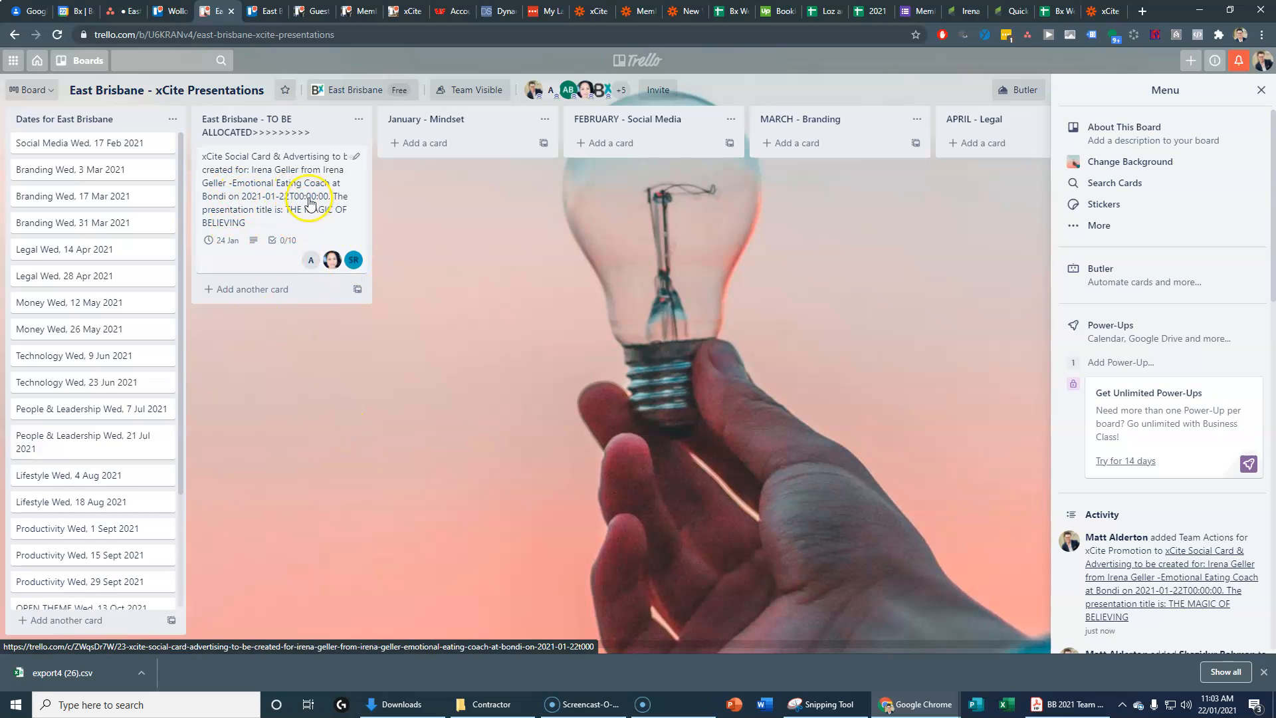
{"action": "left_click_drag", "start_coordinate": [257, 163], "coordinate": [432, 200]}
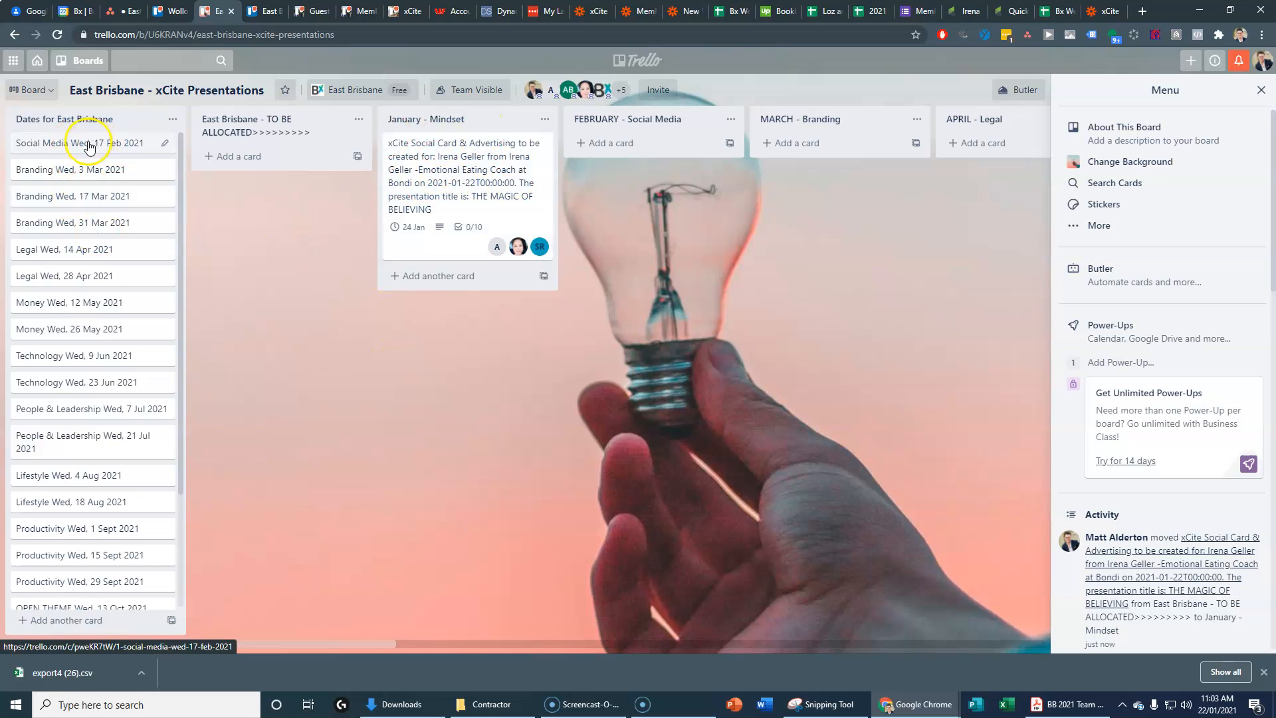
{"action": "left_click_drag", "start_coordinate": [74, 147], "coordinate": [448, 160]}
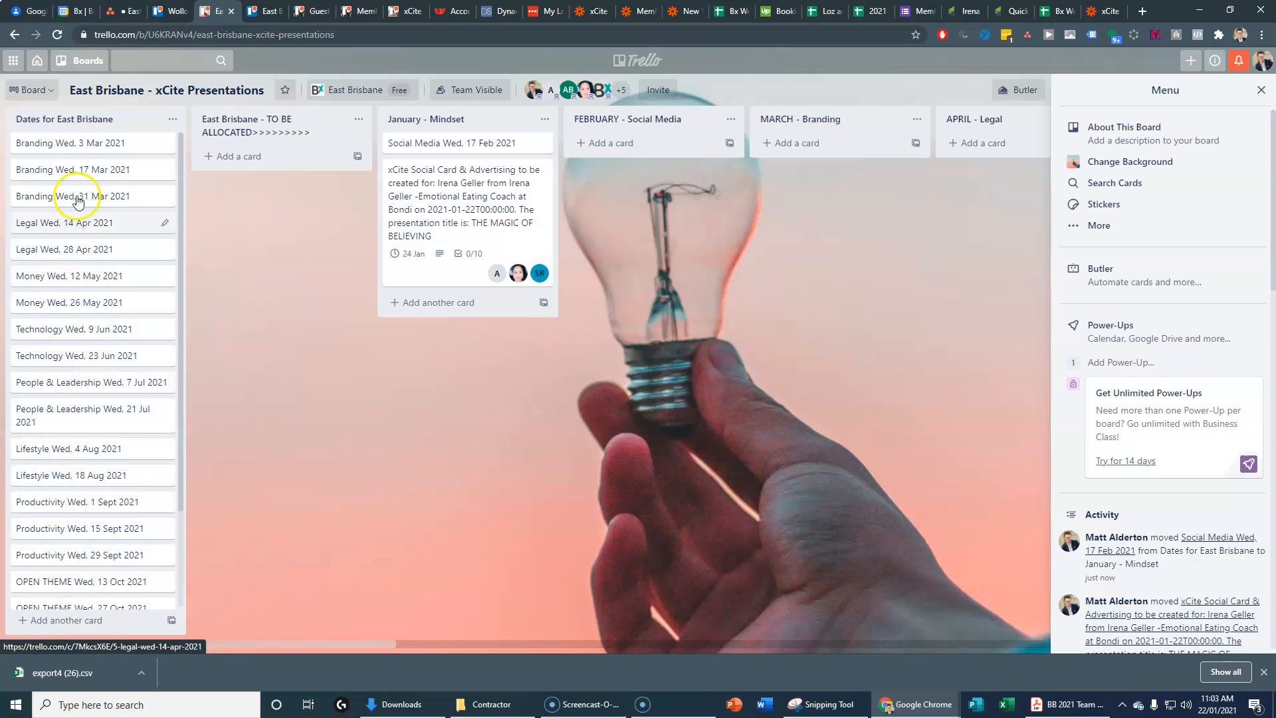
{"action": "left_click_drag", "start_coordinate": [421, 143], "coordinate": [157, 142]}
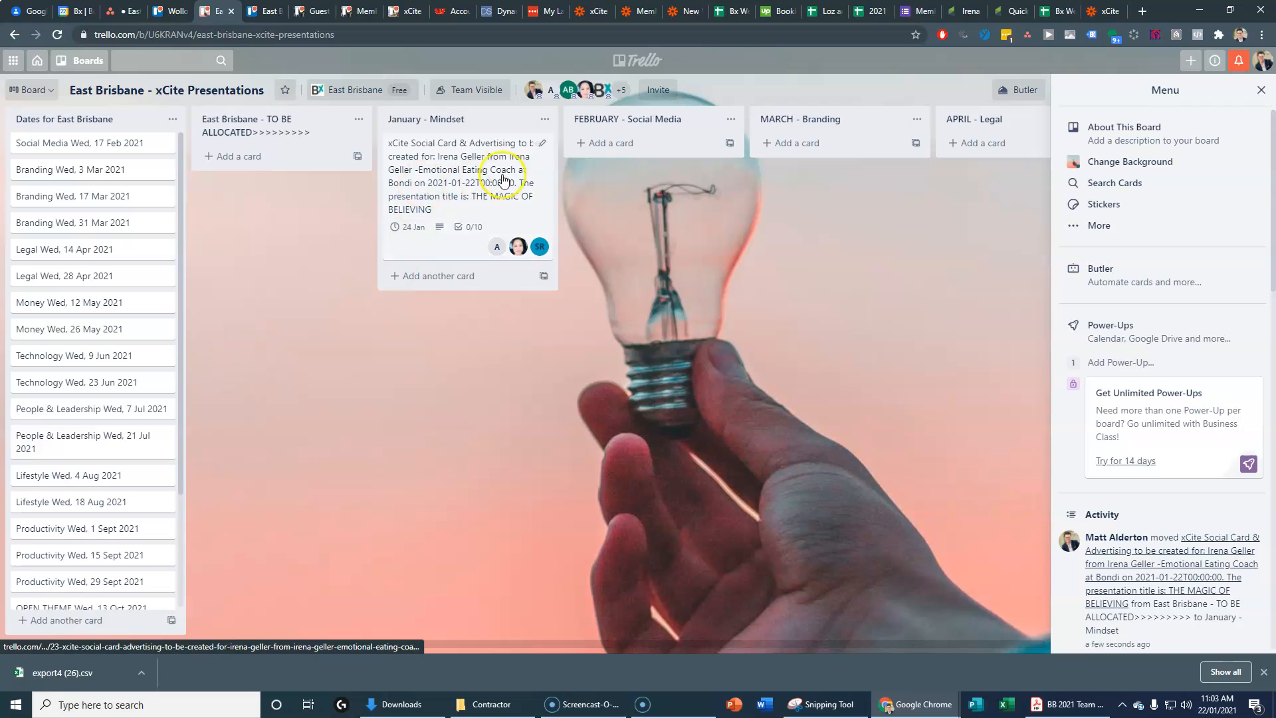
{"action": "left_click", "coordinate": [543, 146]}
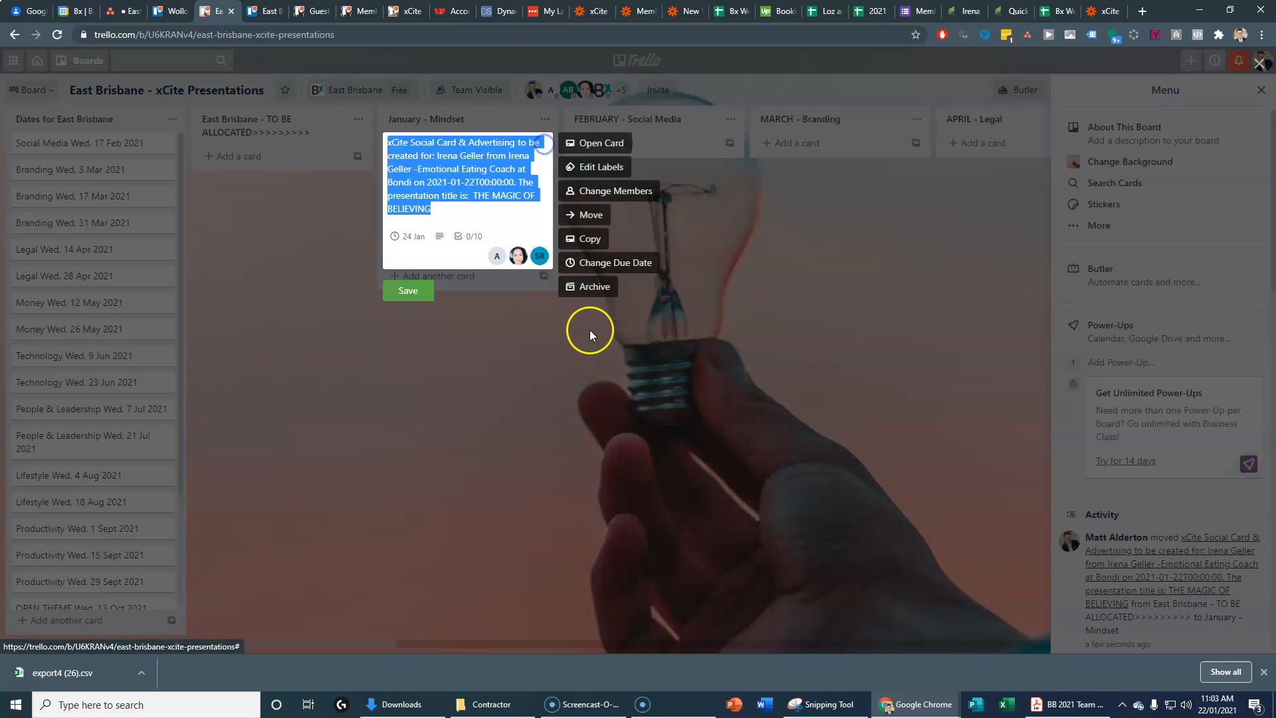
{"action": "left_click", "coordinate": [596, 289]}
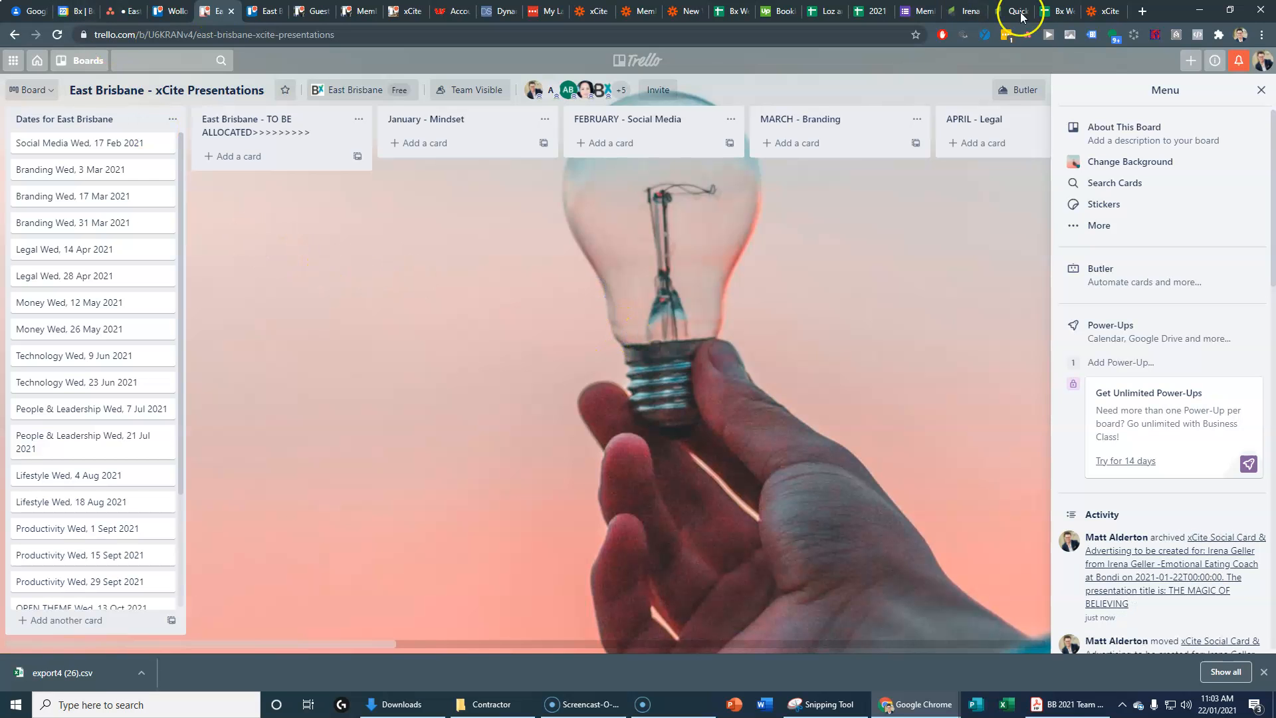
Step: Turn on the xCite - East Brisbane zap and go back to the xCites folder
{"action": "left_click", "coordinate": [1100, 11]}
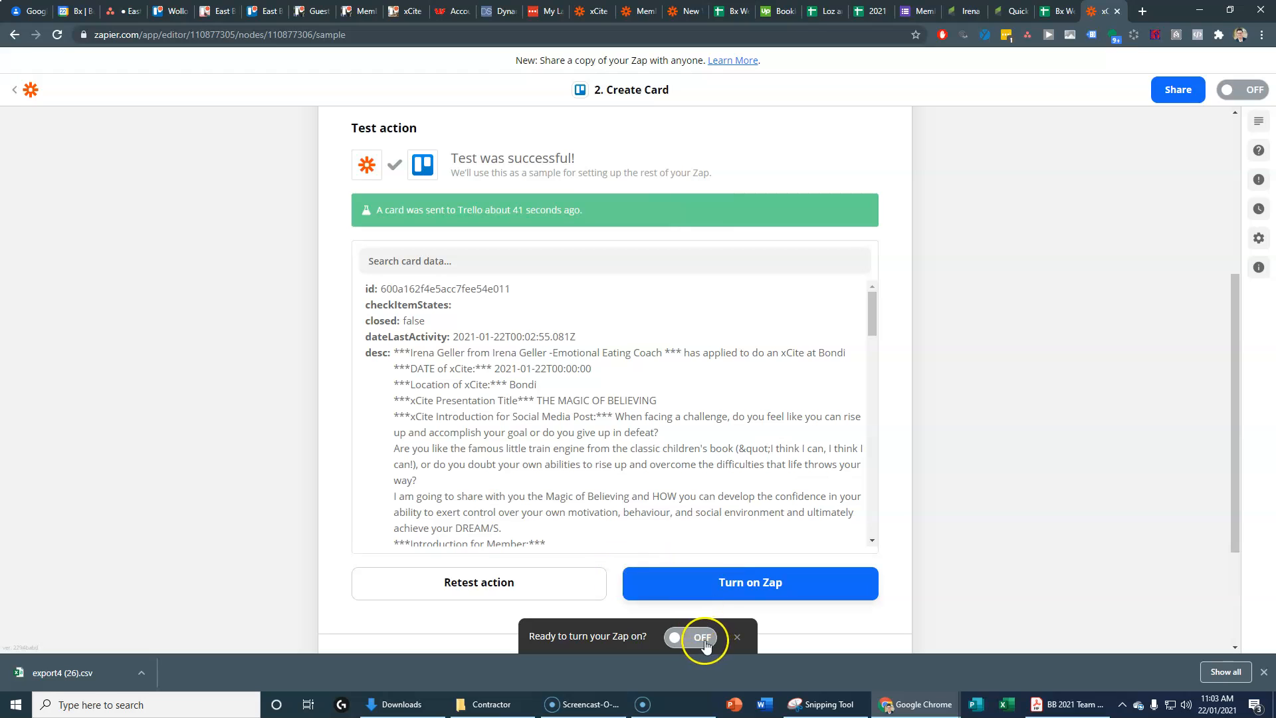
{"action": "left_click", "coordinate": [711, 583]}
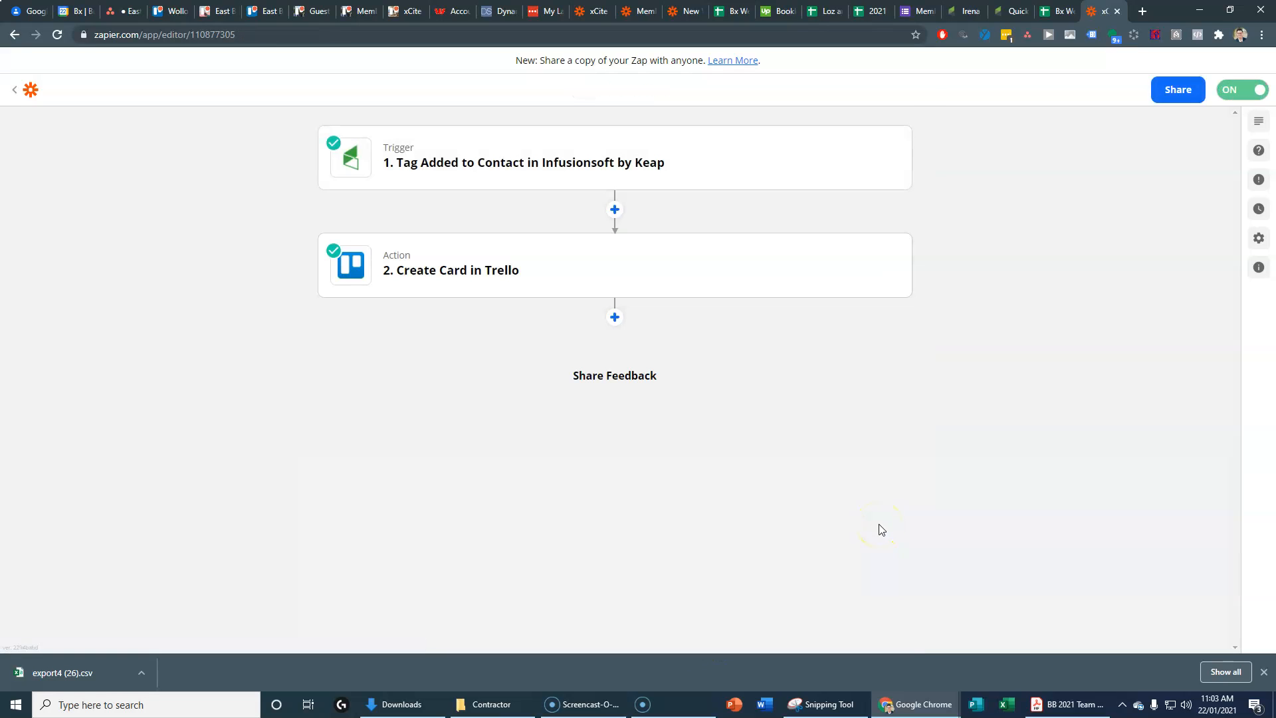
{"action": "left_click", "coordinate": [15, 90]}
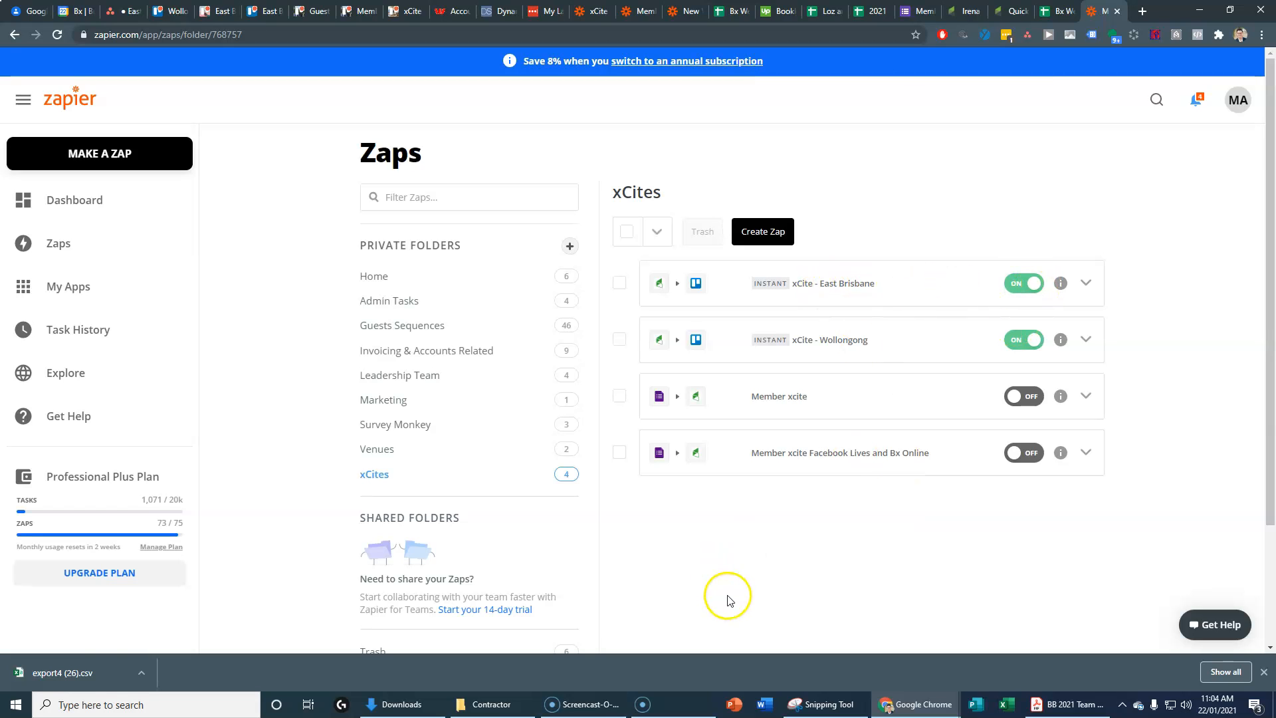
Step: Rename 'First Visit - TL Call (Wollongong)' to 'First Visit - TL Call (East Brisbane)'
{"action": "left_click", "coordinate": [311, 10]}
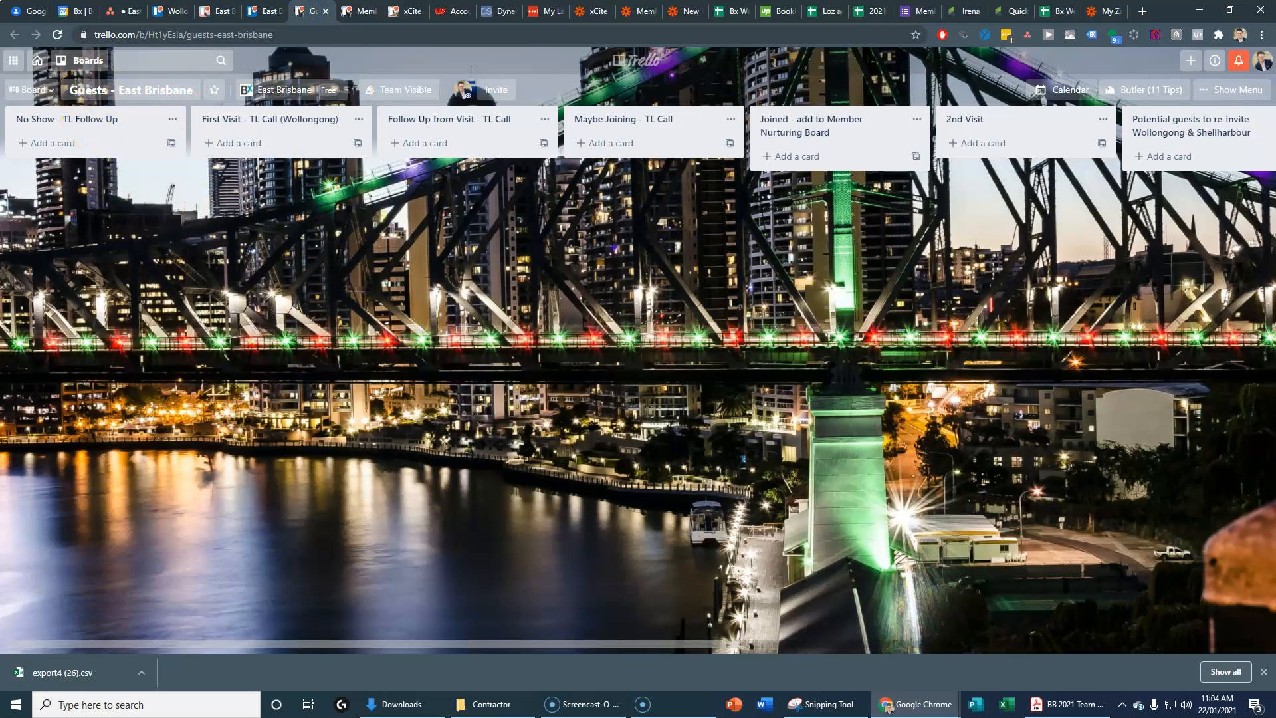
{"action": "left_click", "coordinate": [303, 125]}
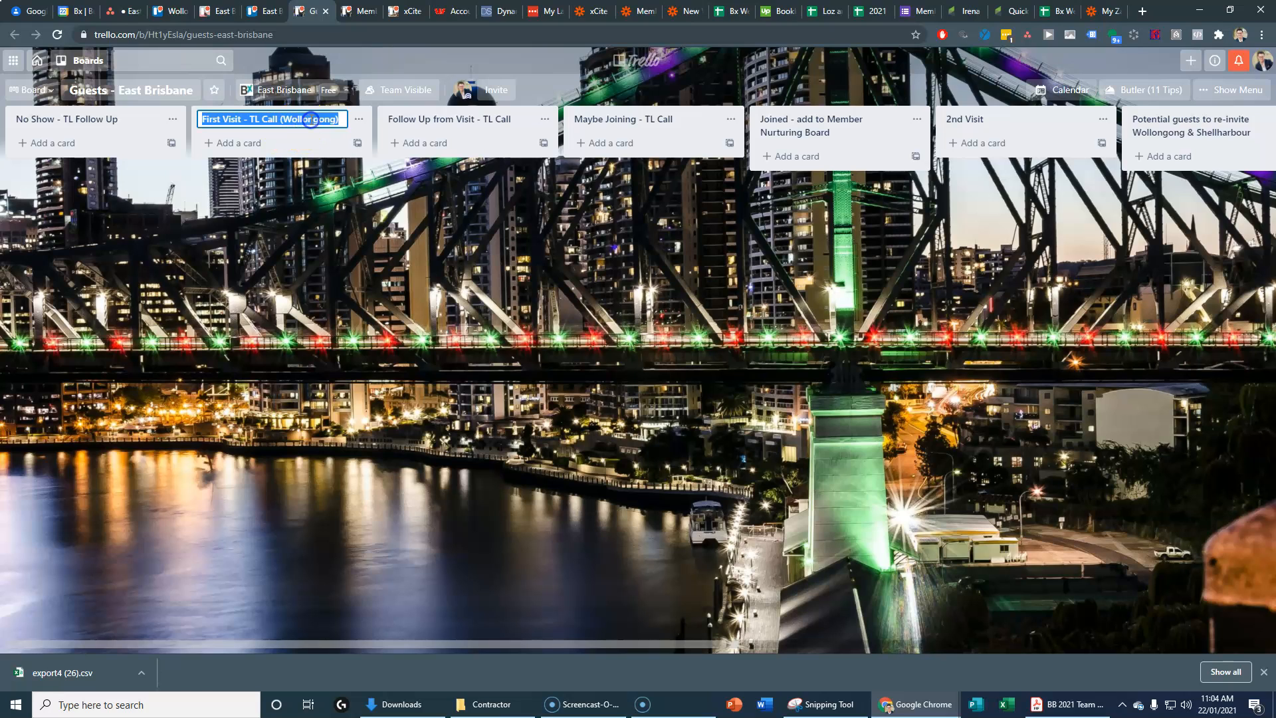
{"action": "double_click", "coordinate": [310, 119]}
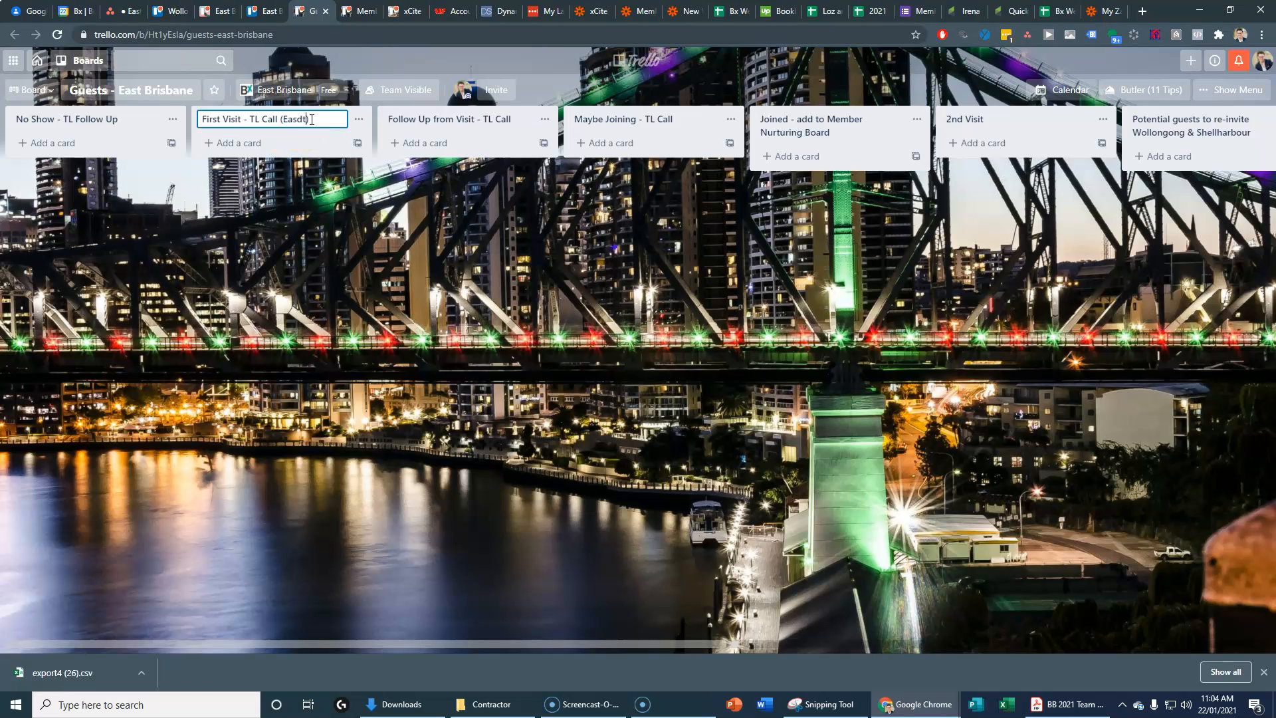
{"action": "type", "text": "Easdt Brisbane"}
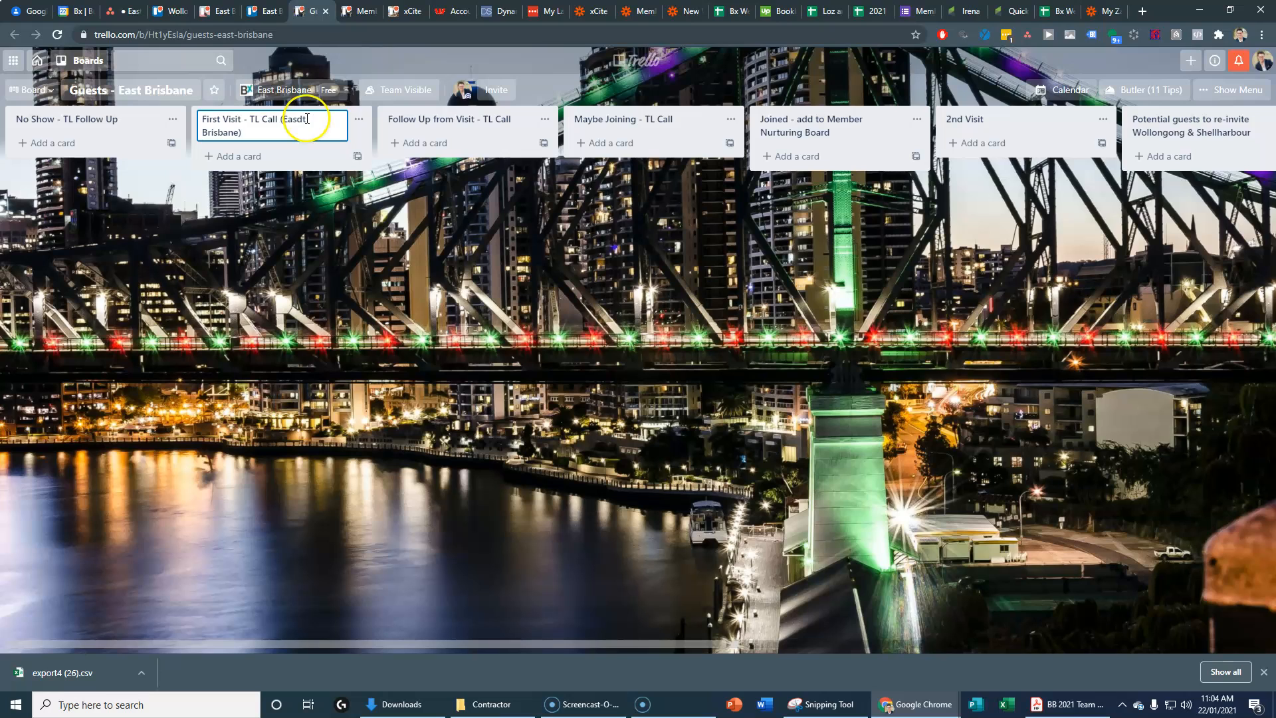
{"action": "key", "text": "BackSpace"}
{"action": "left_click", "coordinate": [308, 228]}
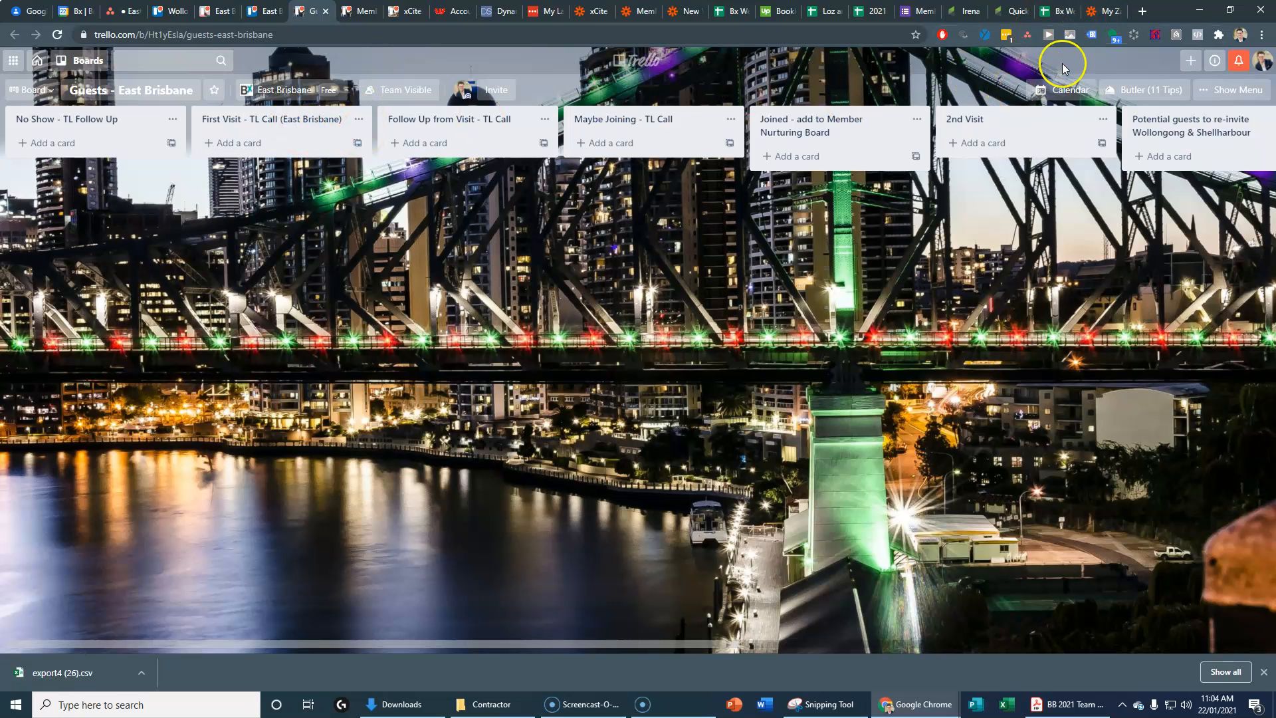
{"action": "left_click", "coordinate": [1100, 10]}
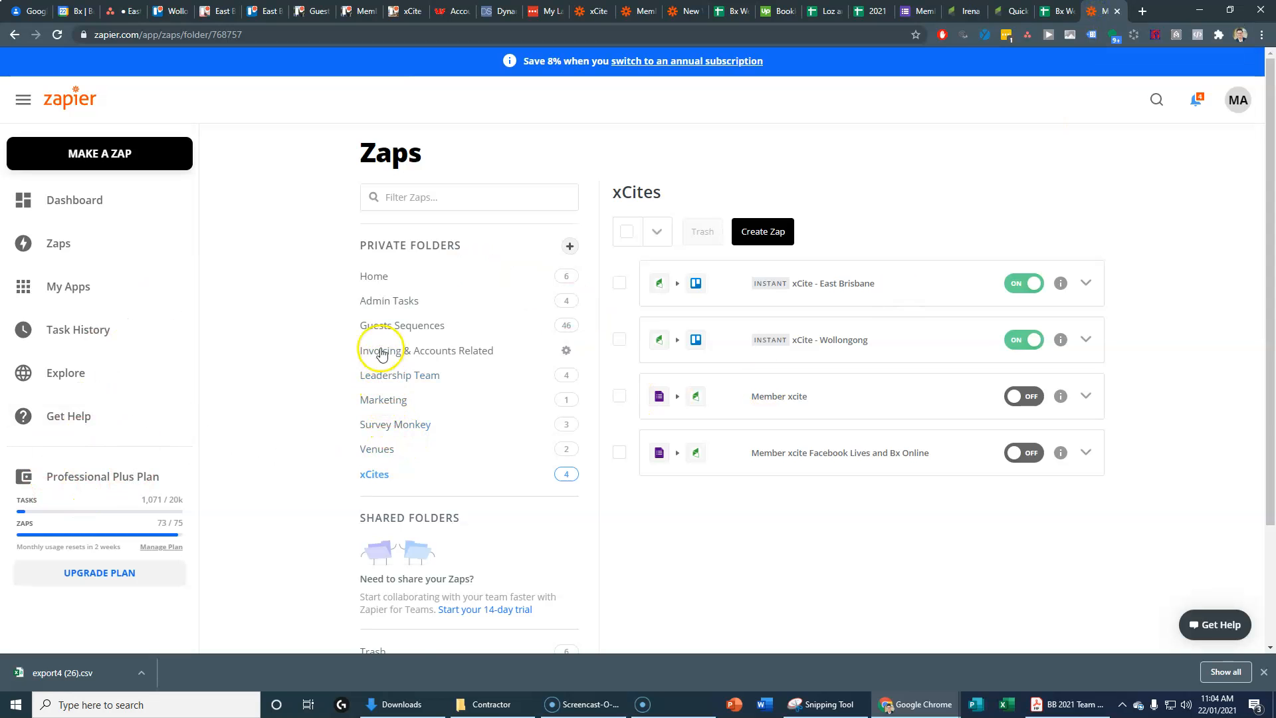
Step: Make a copy of the Guests - Adelaide CBD zap in the Guests Sequences folder
{"action": "left_click", "coordinate": [382, 326]}
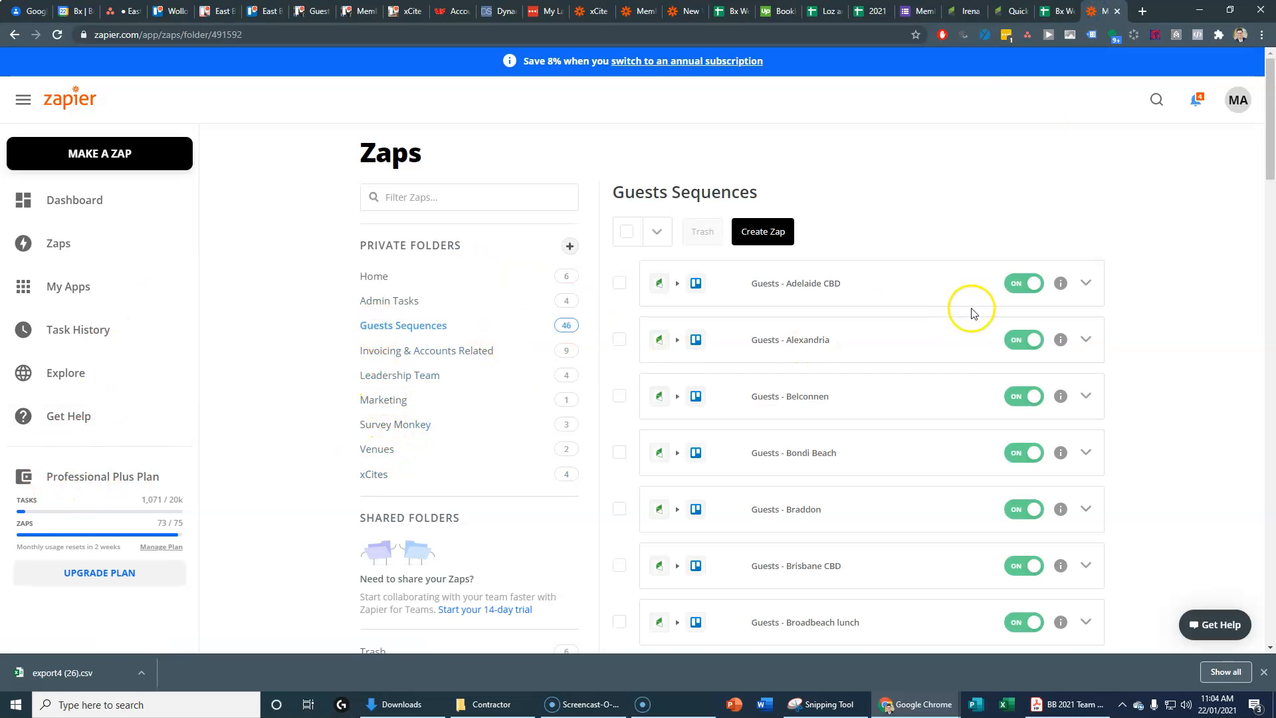
{"action": "scroll", "coordinate": [920, 432], "scroll_direction": "down", "scroll_amount": 2}
{"action": "scroll", "coordinate": [918, 436], "scroll_direction": "down", "scroll_amount": 10}
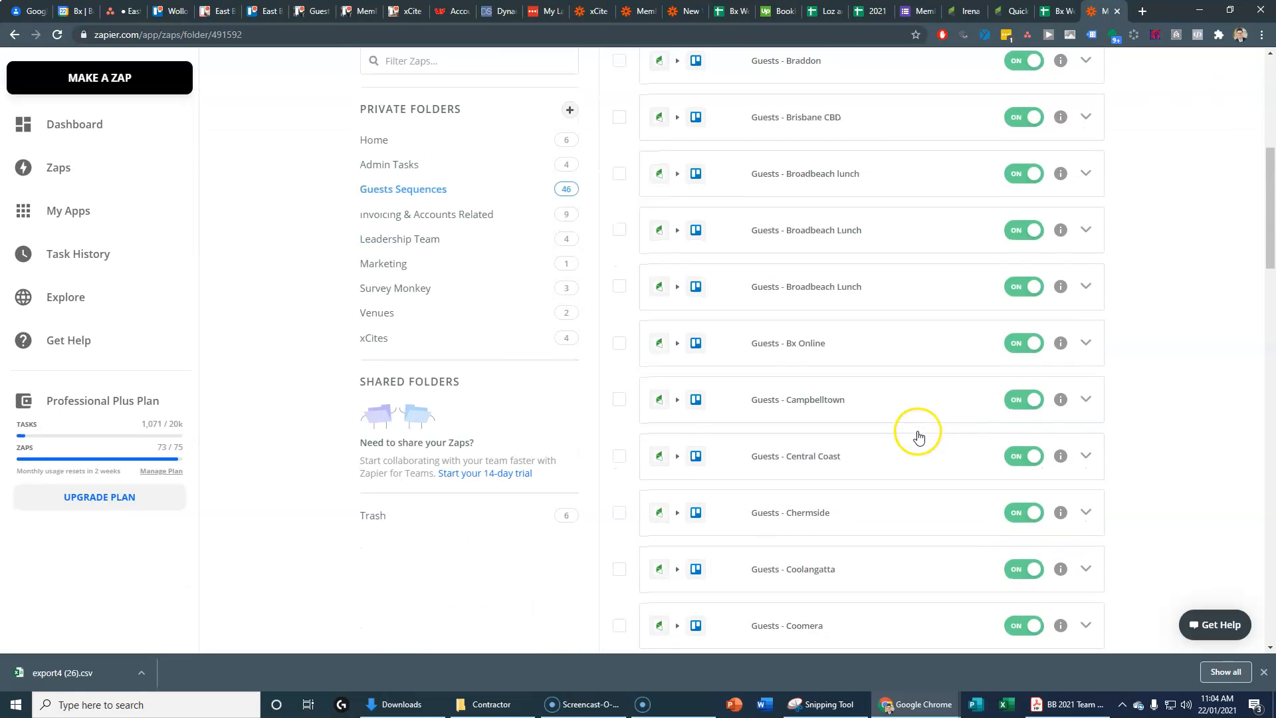
{"action": "scroll", "coordinate": [918, 437], "scroll_direction": "down", "scroll_amount": 2}
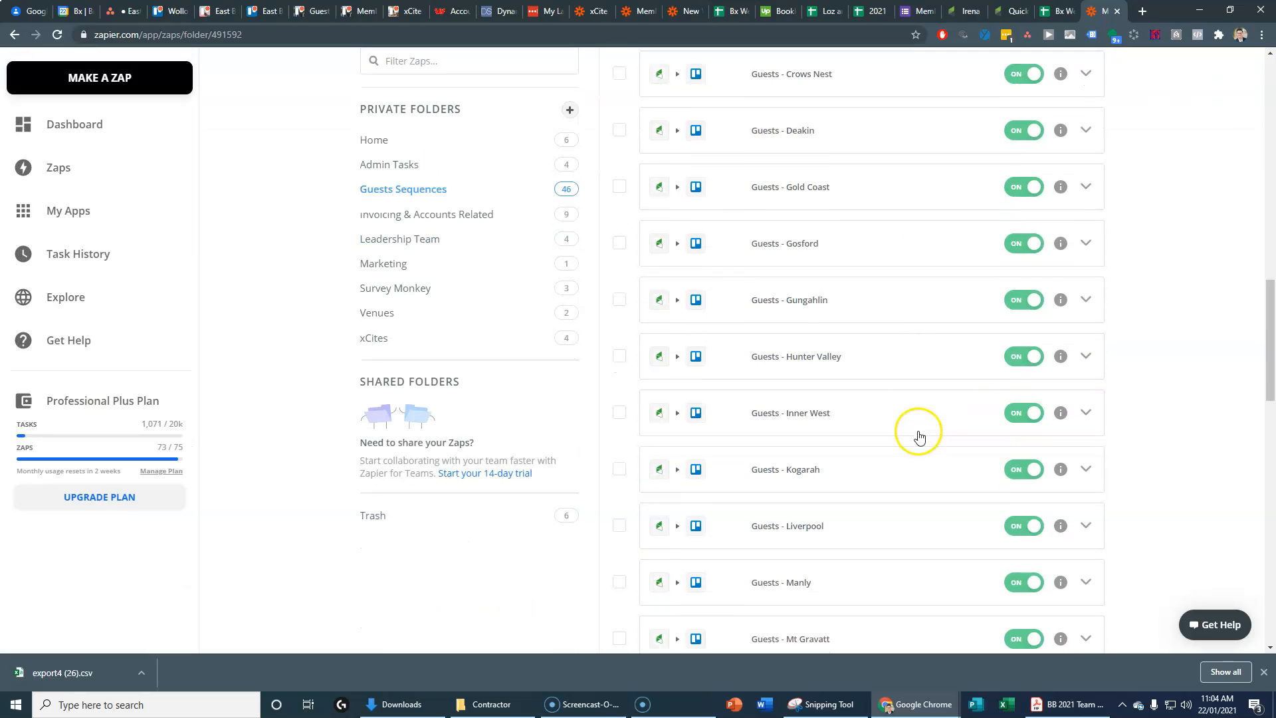
{"action": "scroll", "coordinate": [920, 437], "scroll_direction": "up", "scroll_amount": 17}
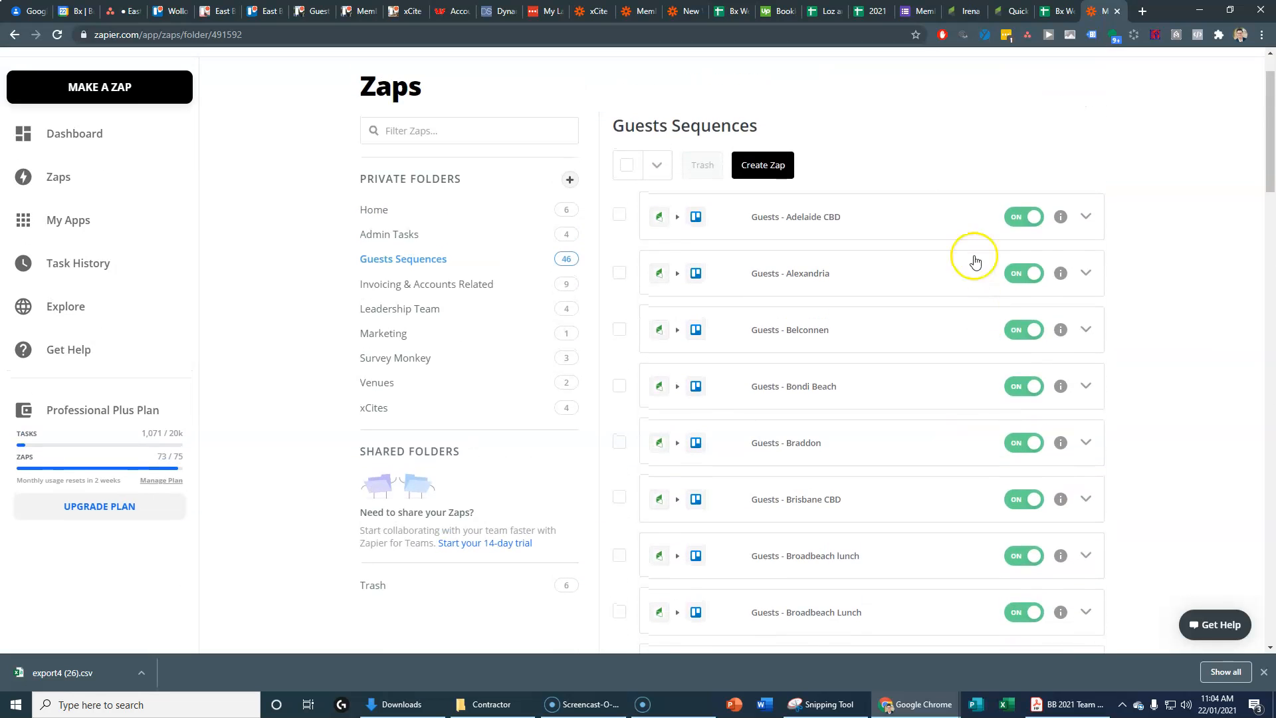
{"action": "left_click", "coordinate": [1086, 219]}
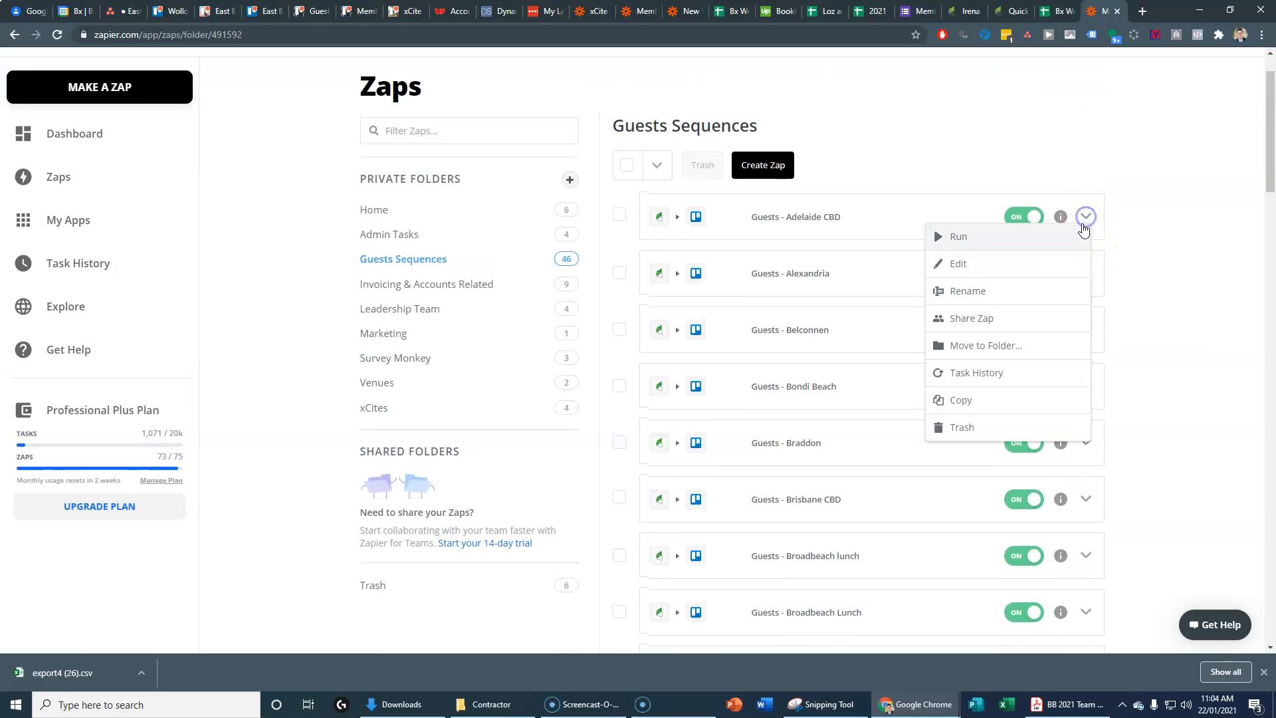
{"action": "left_click", "coordinate": [959, 403]}
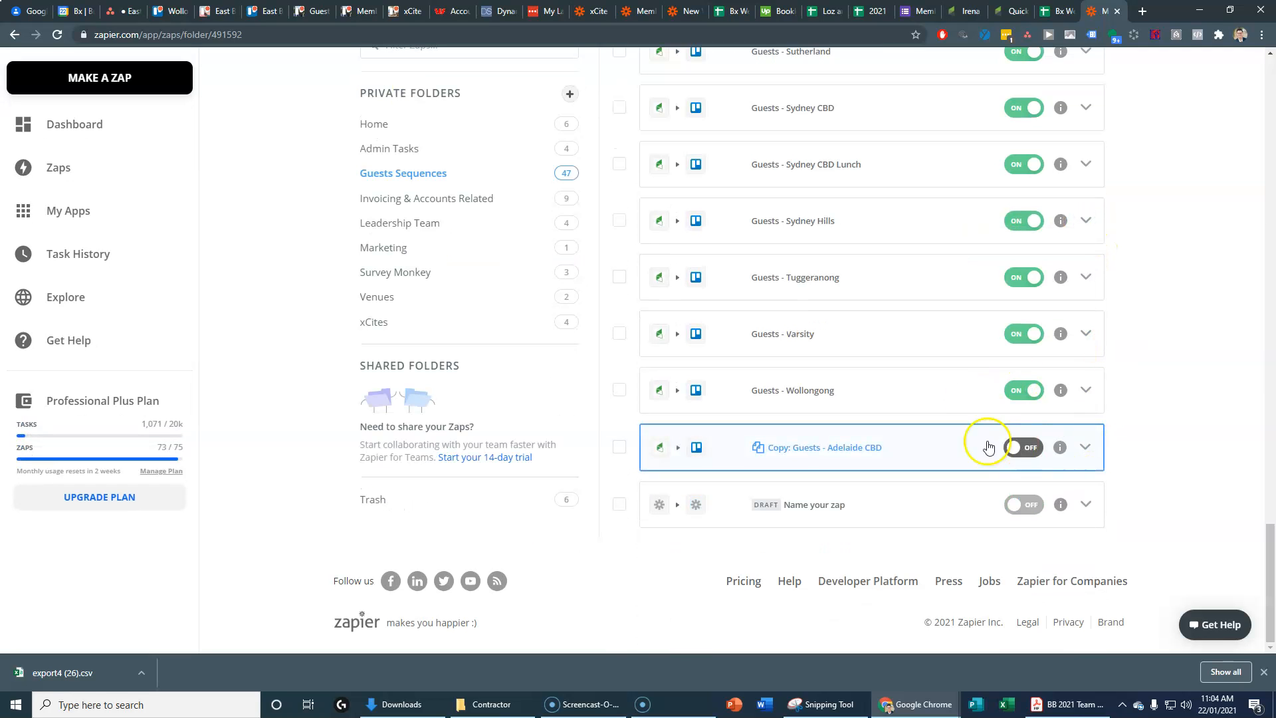
Step: Rename the copied zap to 'Guests - East Brisbane' and save the name
{"action": "left_click", "coordinate": [1089, 450]}
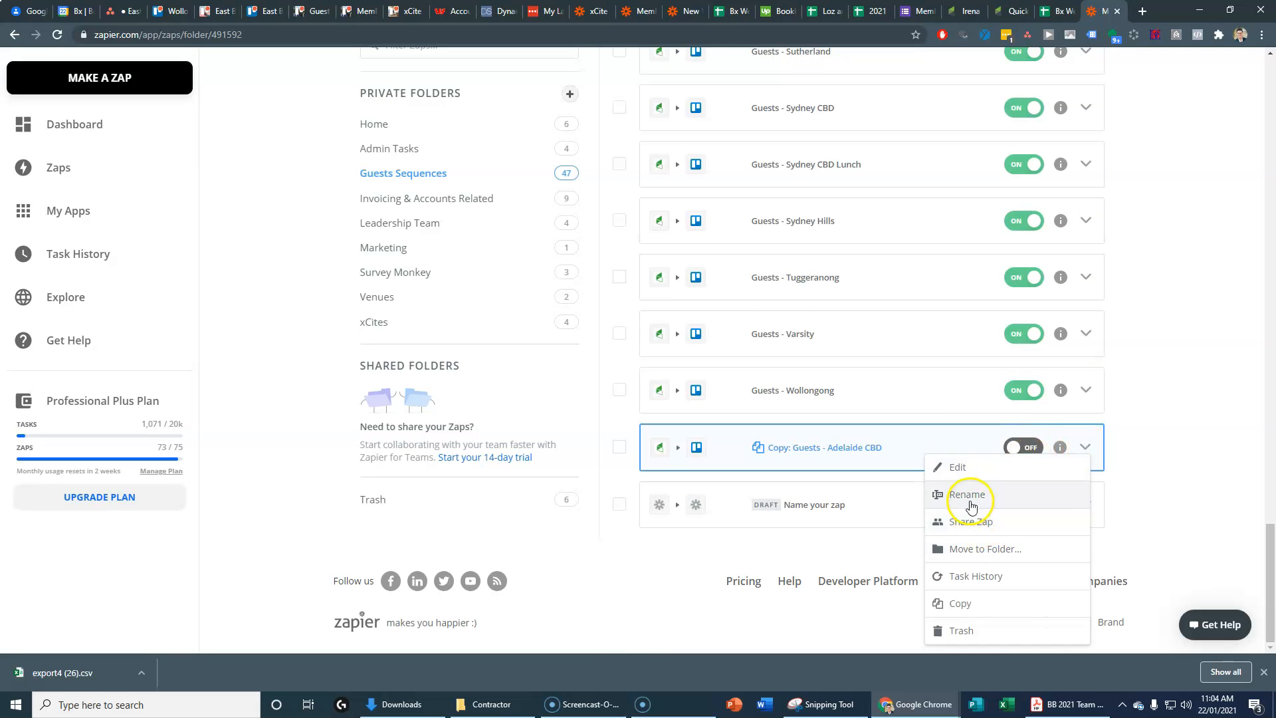
{"action": "left_click", "coordinate": [1037, 494]}
{"action": "left_click", "coordinate": [523, 339]}
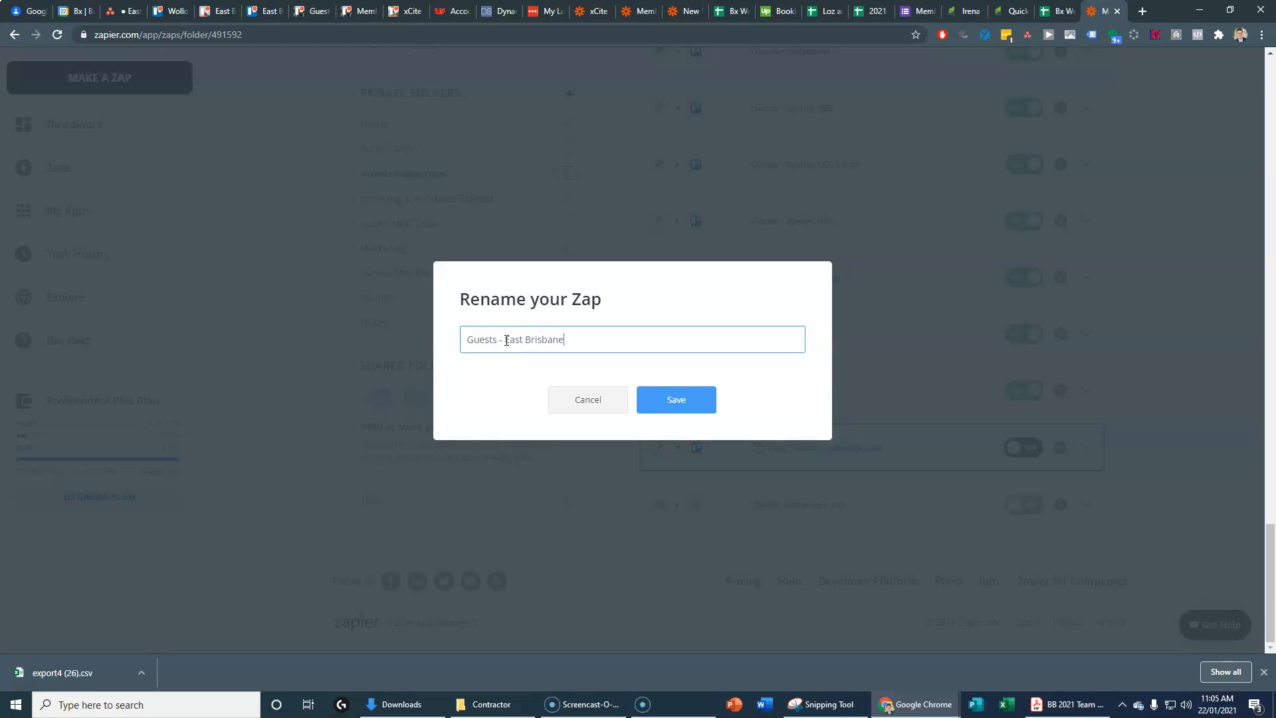
{"action": "left_click", "coordinate": [675, 398]}
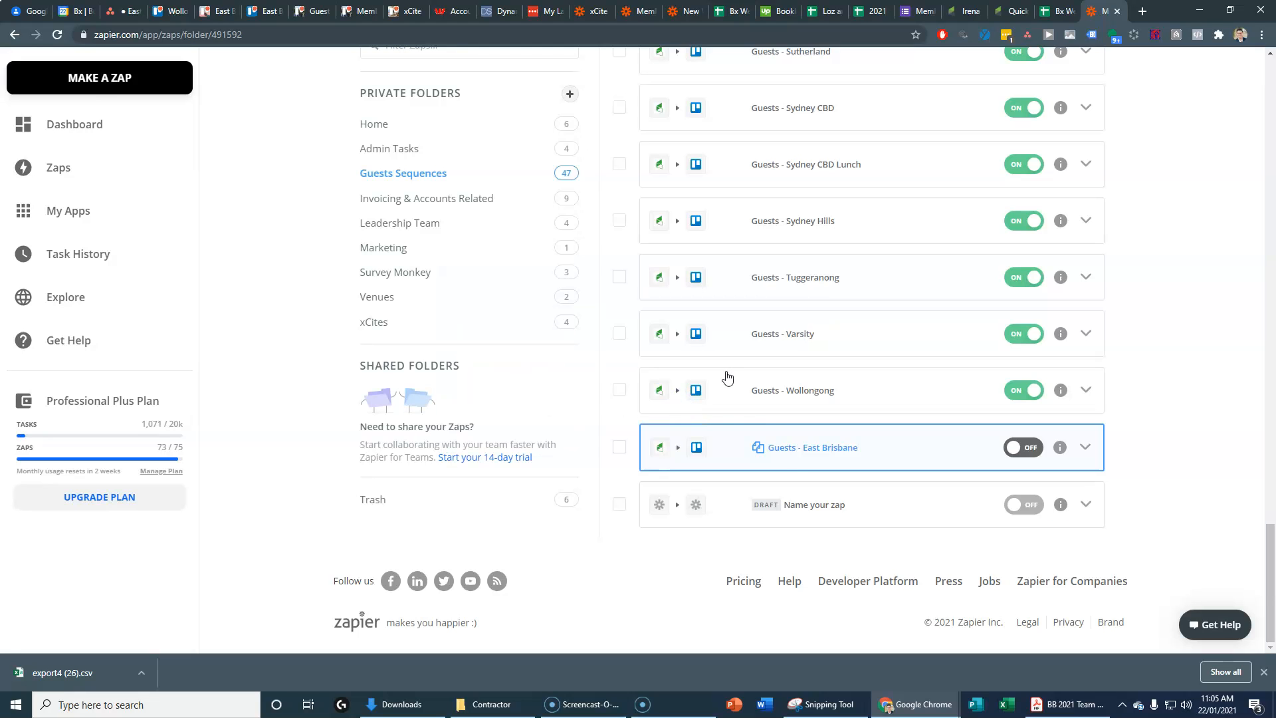
Step: Open the Guests - East Brisbane zap and review its trigger's Tags field, still set to 9078
{"action": "left_click", "coordinate": [819, 452]}
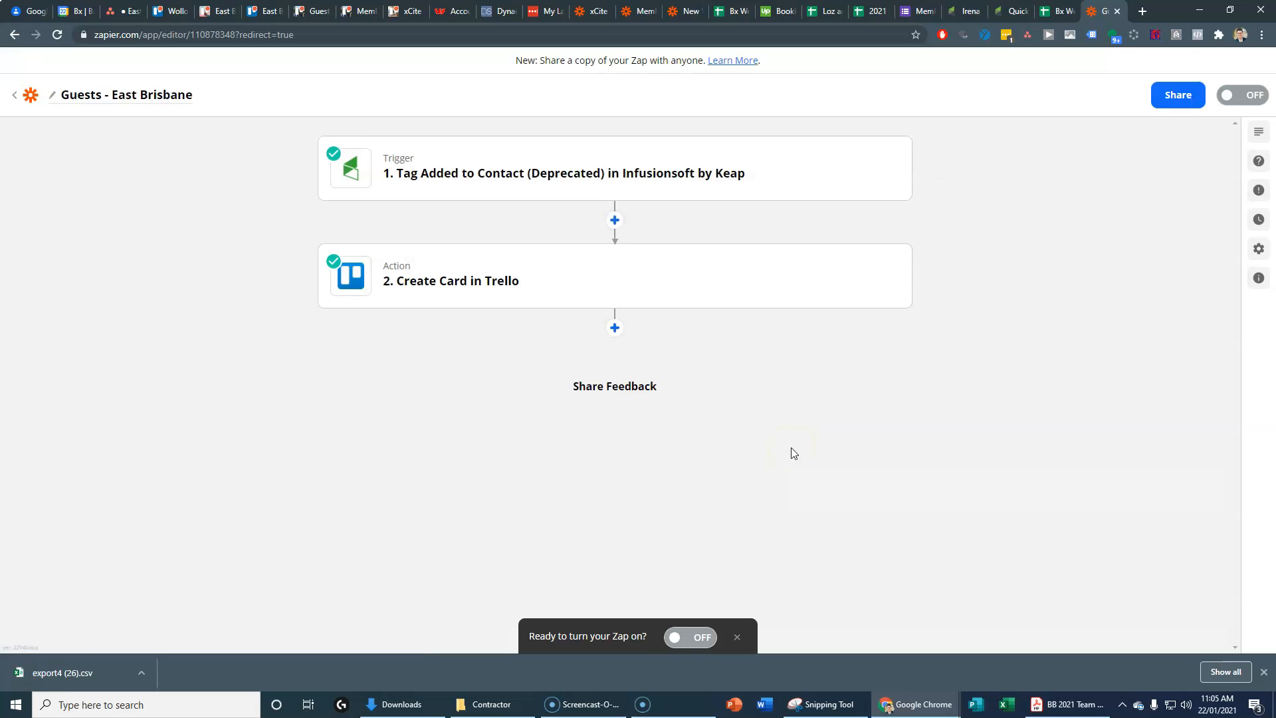
{"action": "left_click", "coordinate": [509, 174]}
{"action": "left_click", "coordinate": [410, 229]}
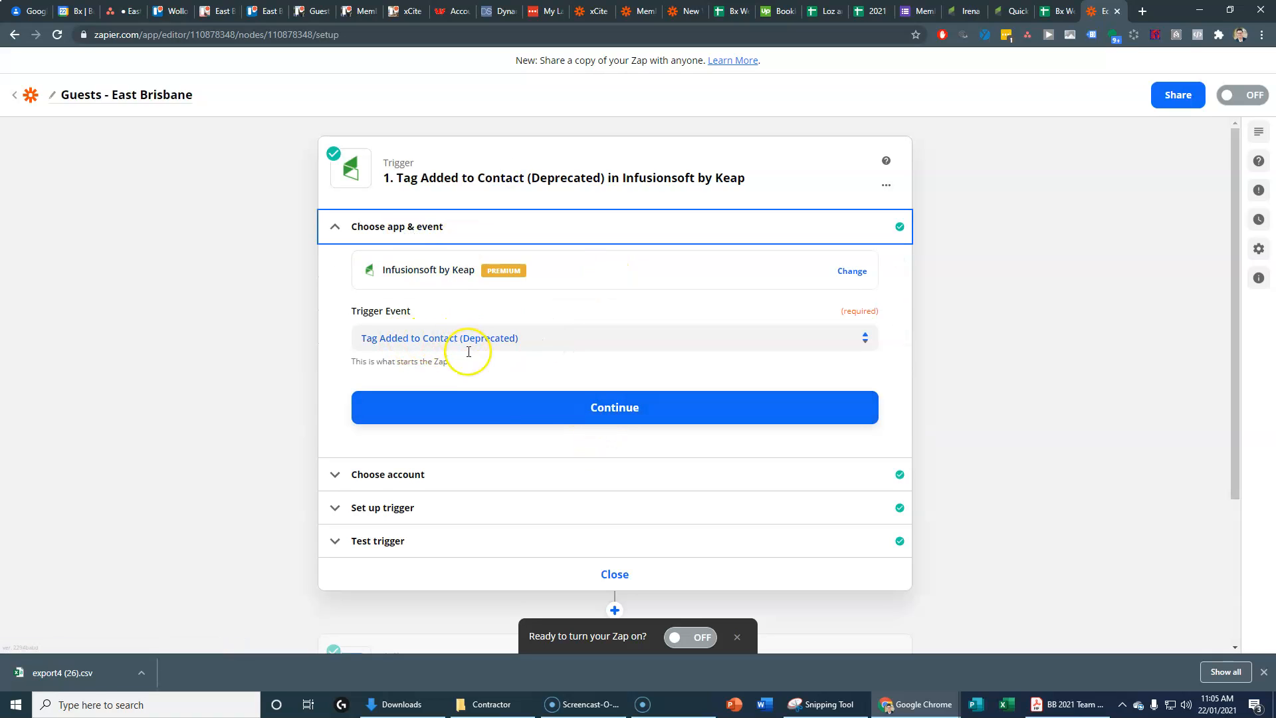
{"action": "left_click", "coordinate": [540, 412]}
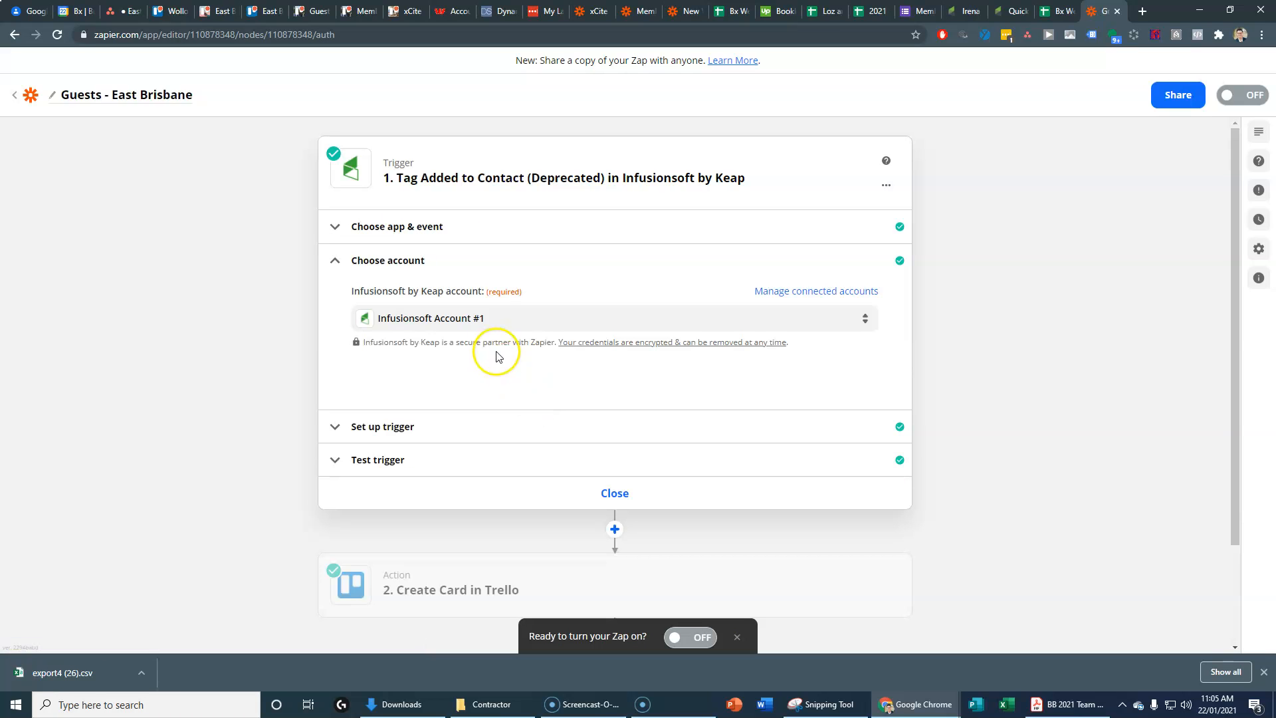
{"action": "left_click", "coordinate": [433, 430]}
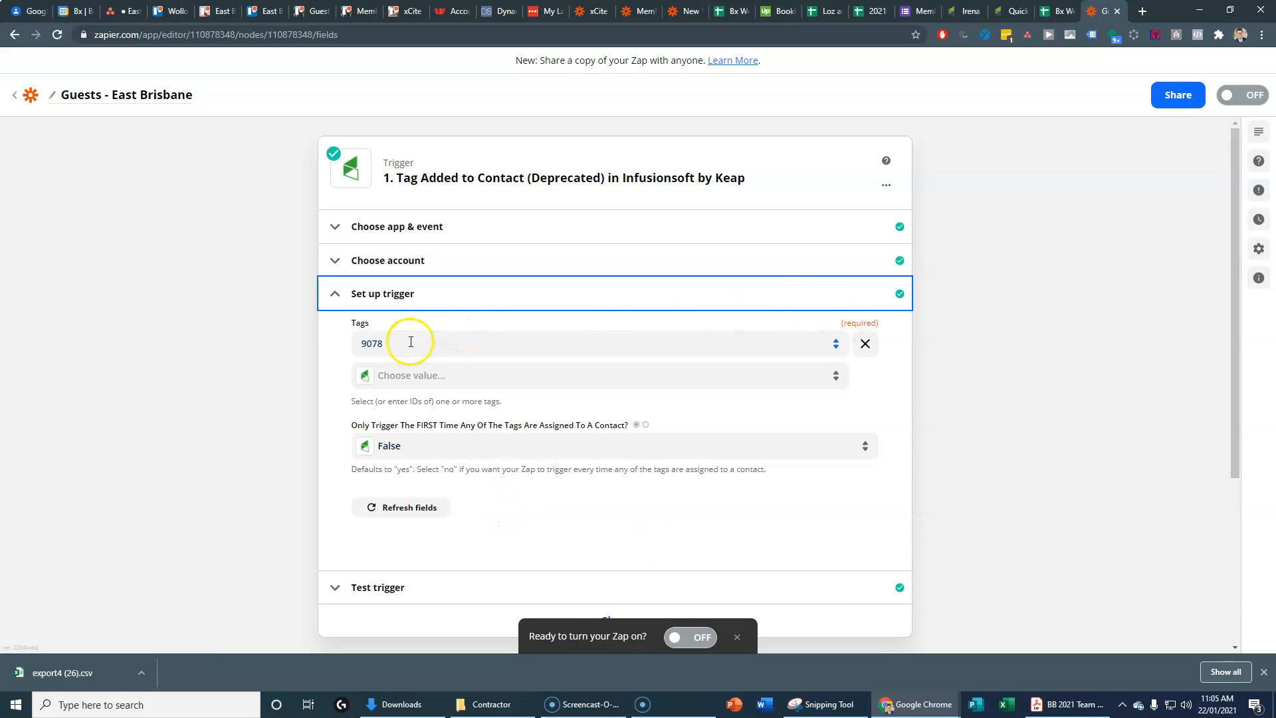
{"action": "scroll", "coordinate": [525, 532], "scroll_direction": "down", "scroll_amount": 2}
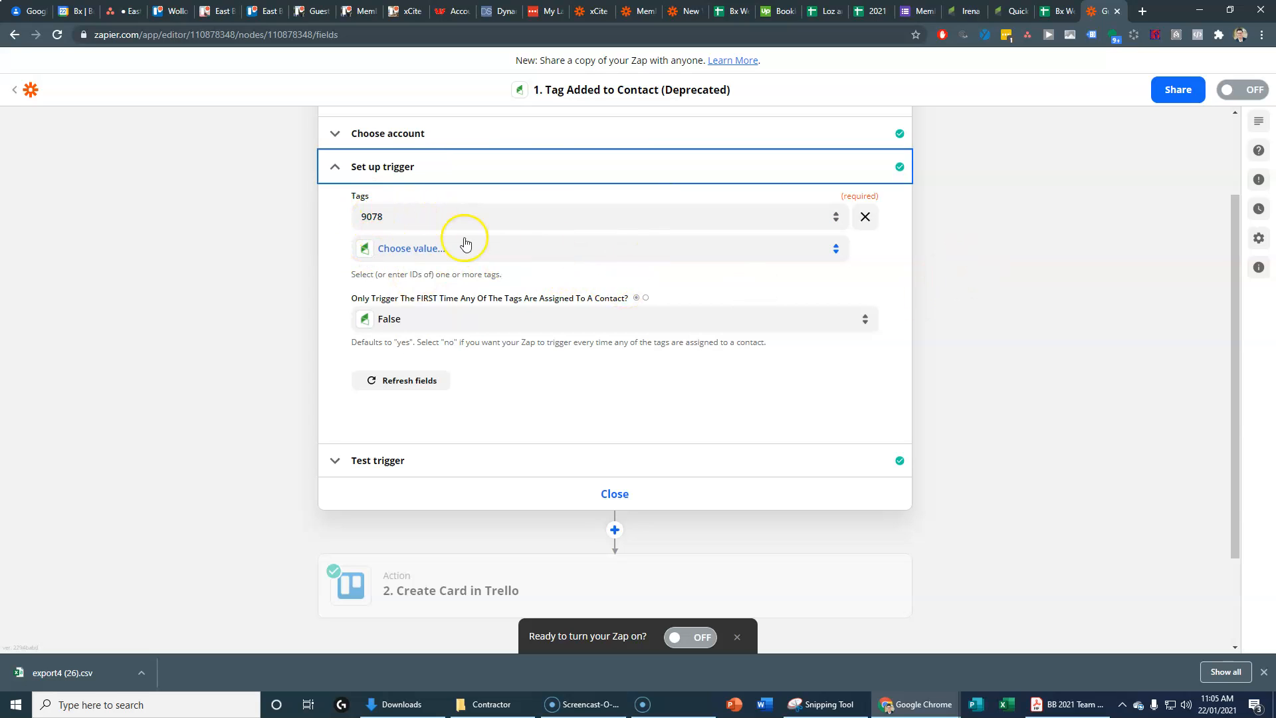
{"action": "left_click", "coordinate": [441, 216]}
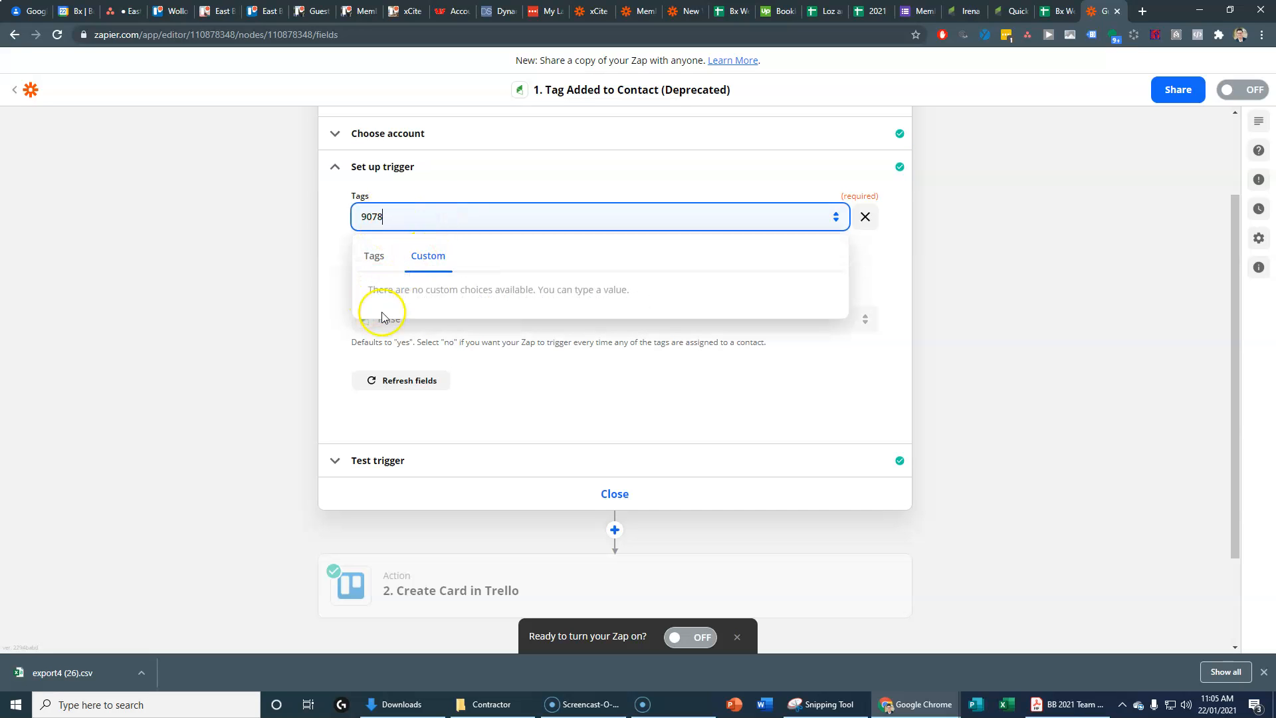
{"action": "left_click", "coordinate": [374, 256]}
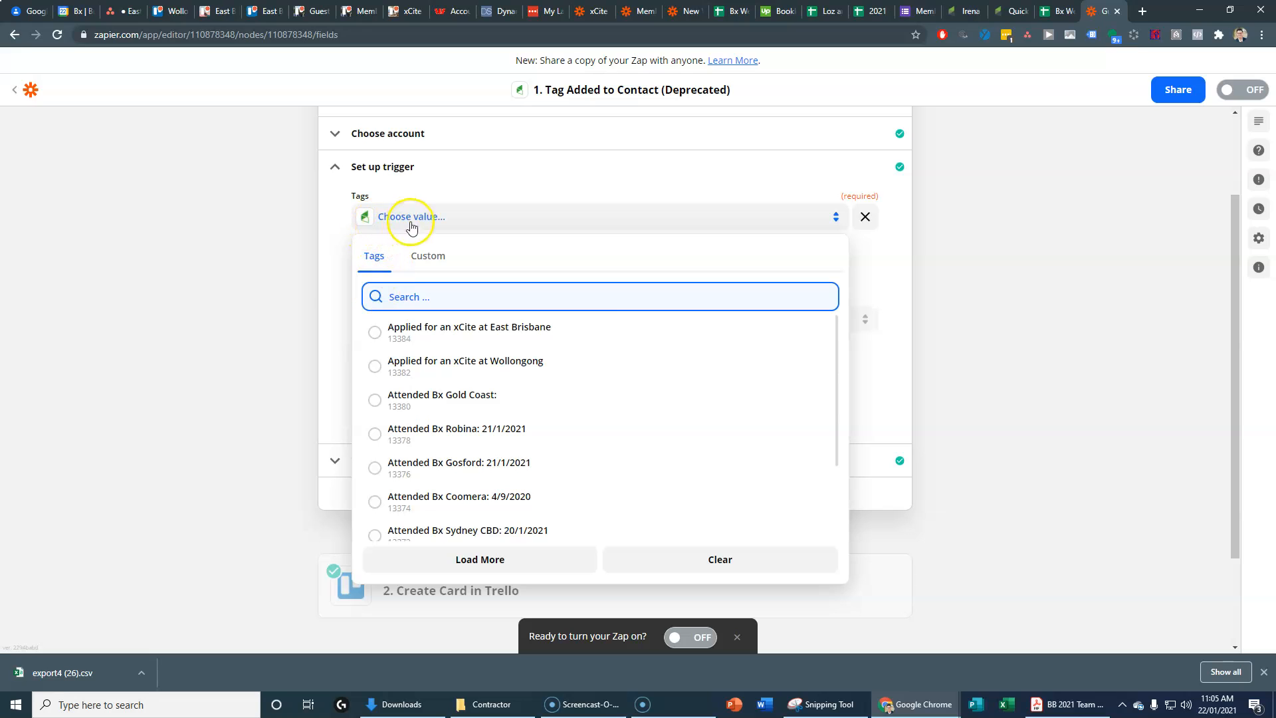
{"action": "left_click", "coordinate": [303, 266]}
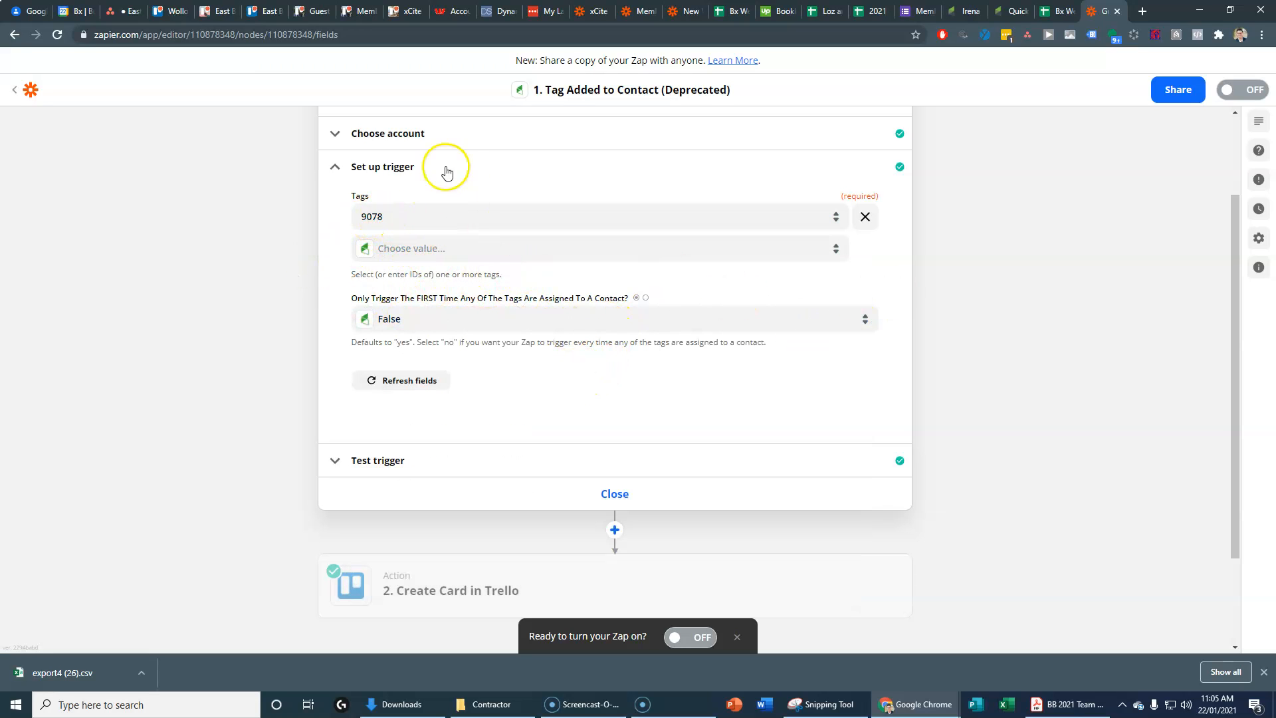
Step: Search the second tag value for 'trell' tags, loading more results, then close the list
{"action": "left_click", "coordinate": [447, 251]}
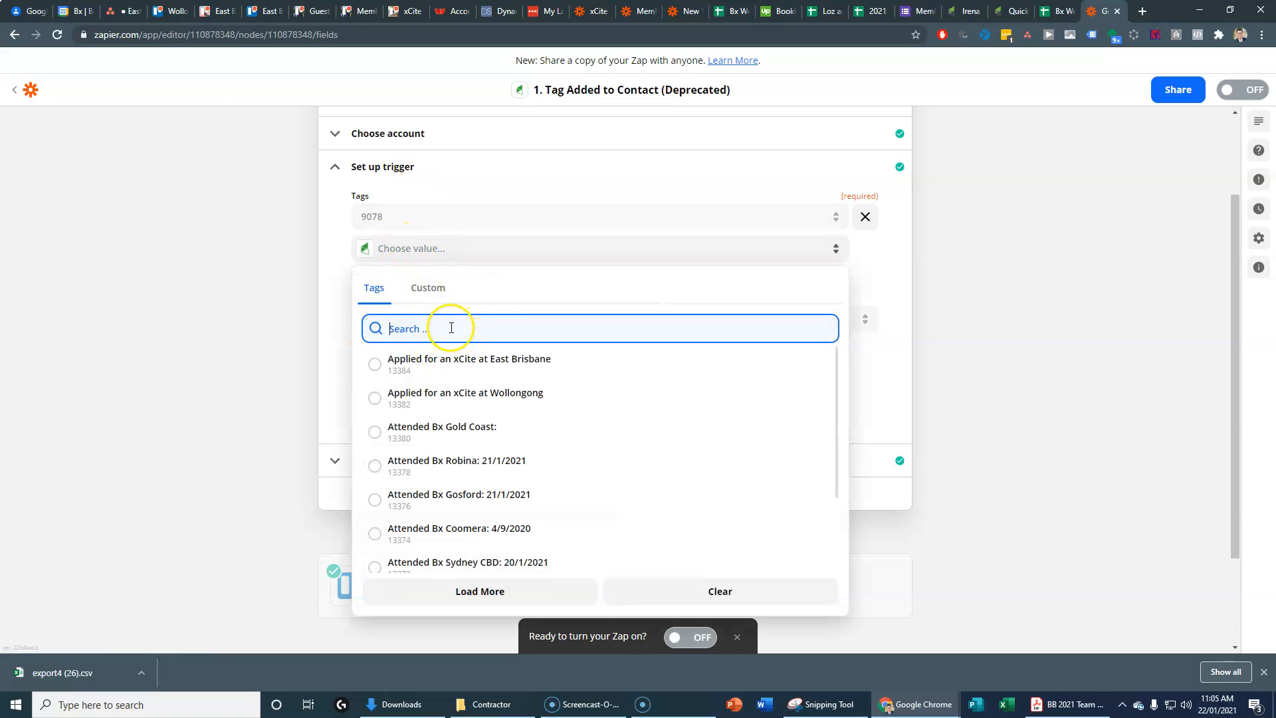
{"action": "type", "text": "trello"}
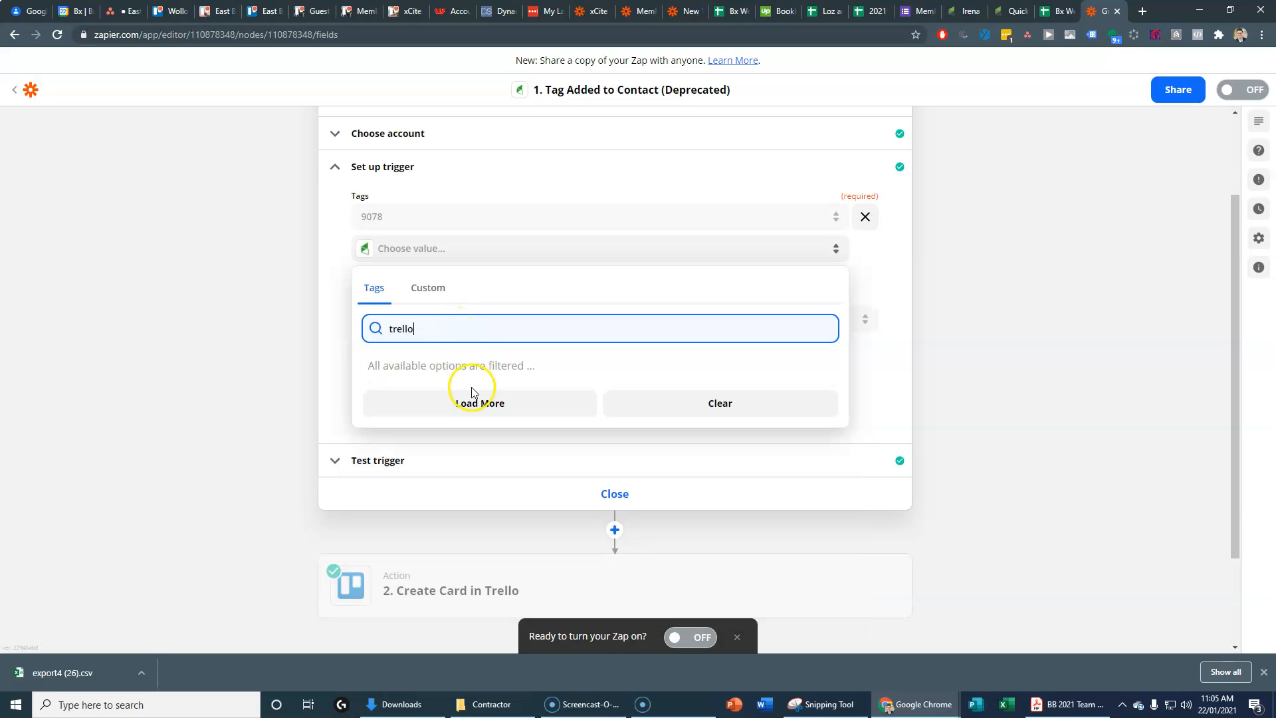
{"action": "left_click", "coordinate": [474, 396]}
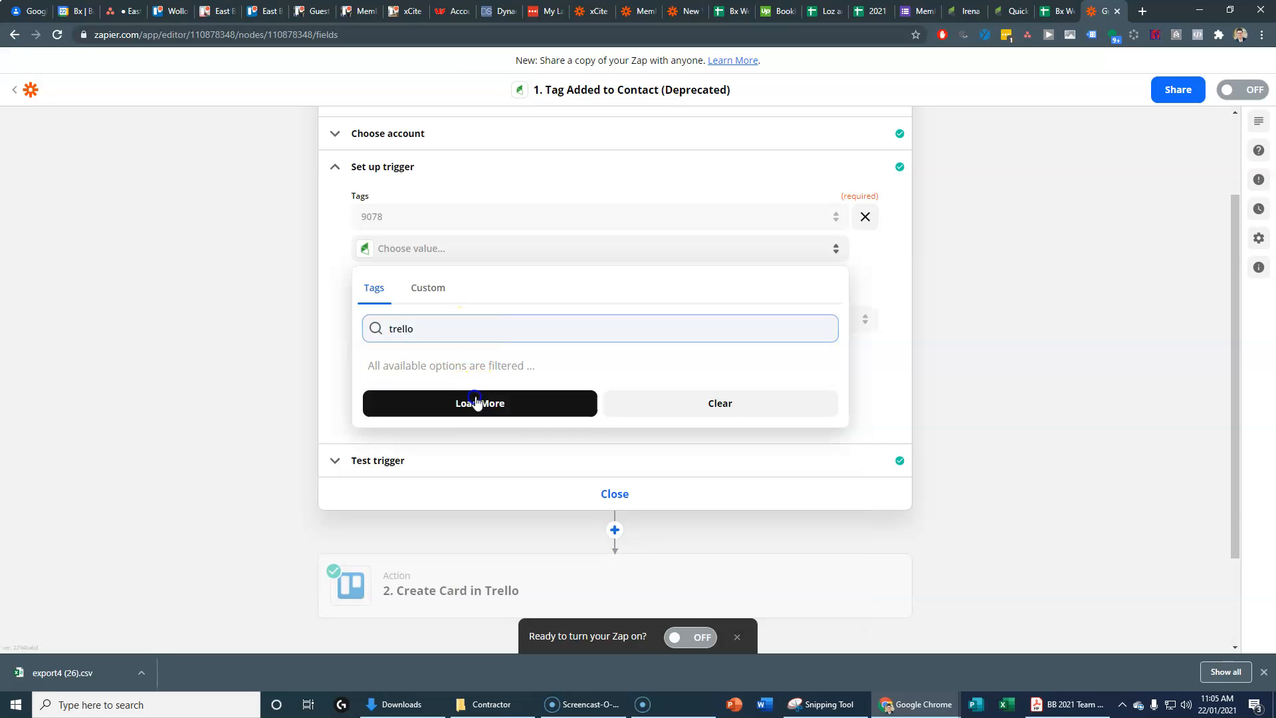
{"action": "left_click", "coordinate": [490, 404]}
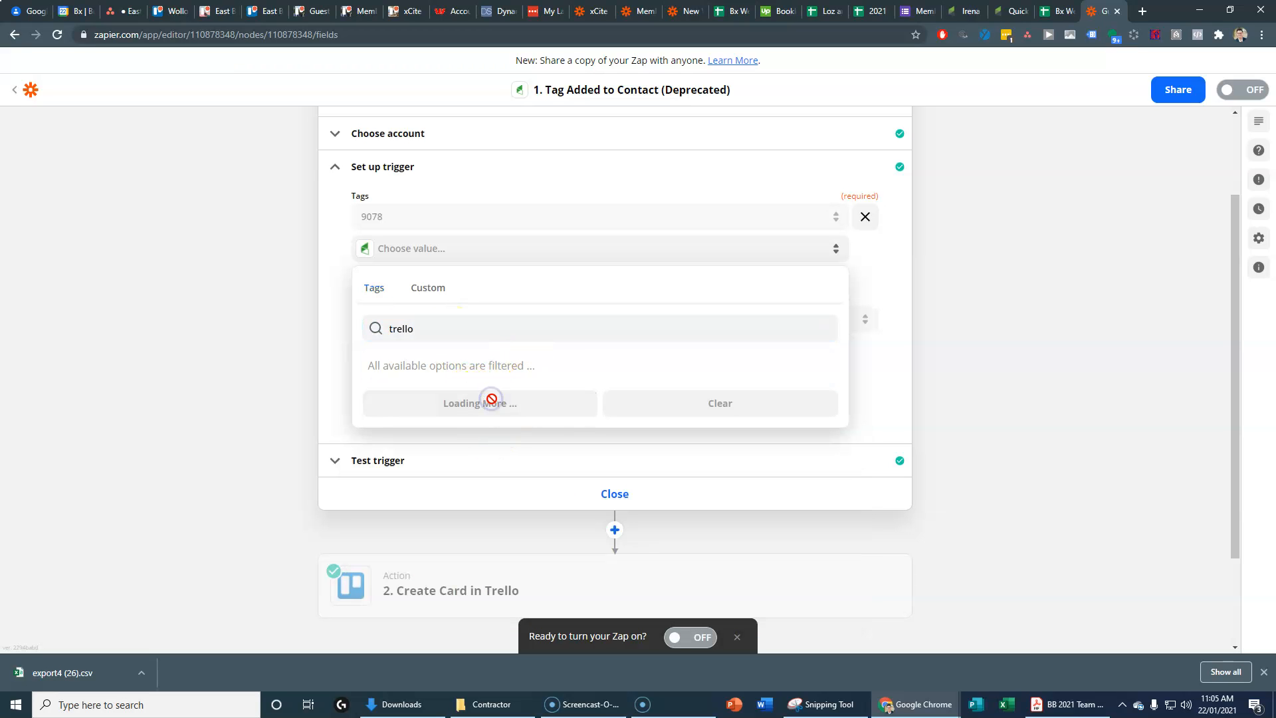
{"action": "left_click", "coordinate": [489, 404]}
{"action": "left_click", "coordinate": [489, 403]}
{"action": "left_click", "coordinate": [489, 404]}
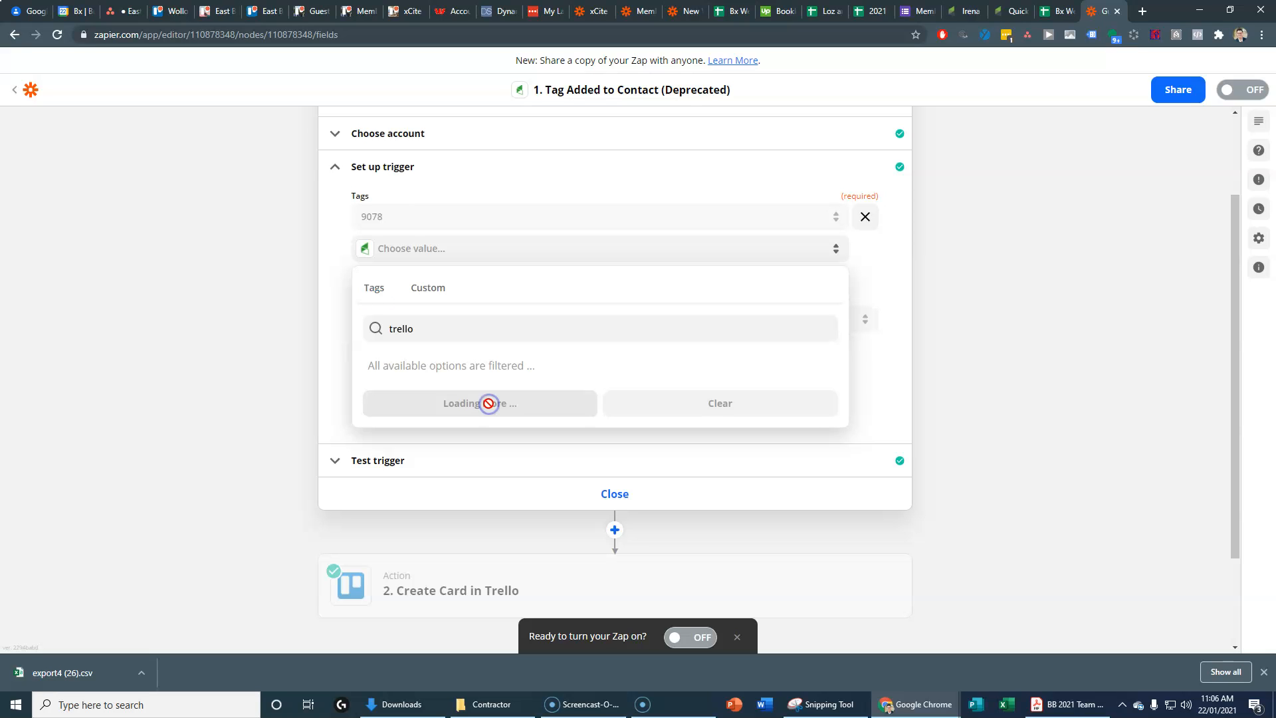
{"action": "left_click", "coordinate": [489, 404]}
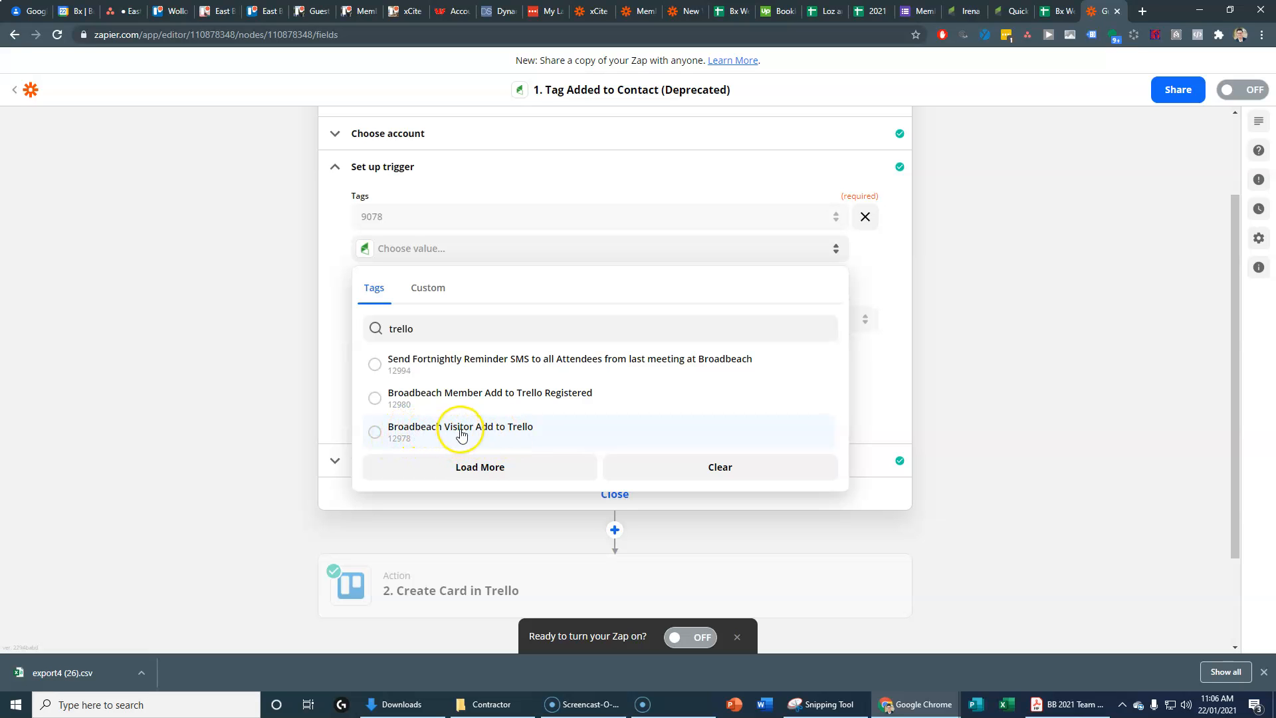
{"action": "left_click", "coordinate": [240, 341]}
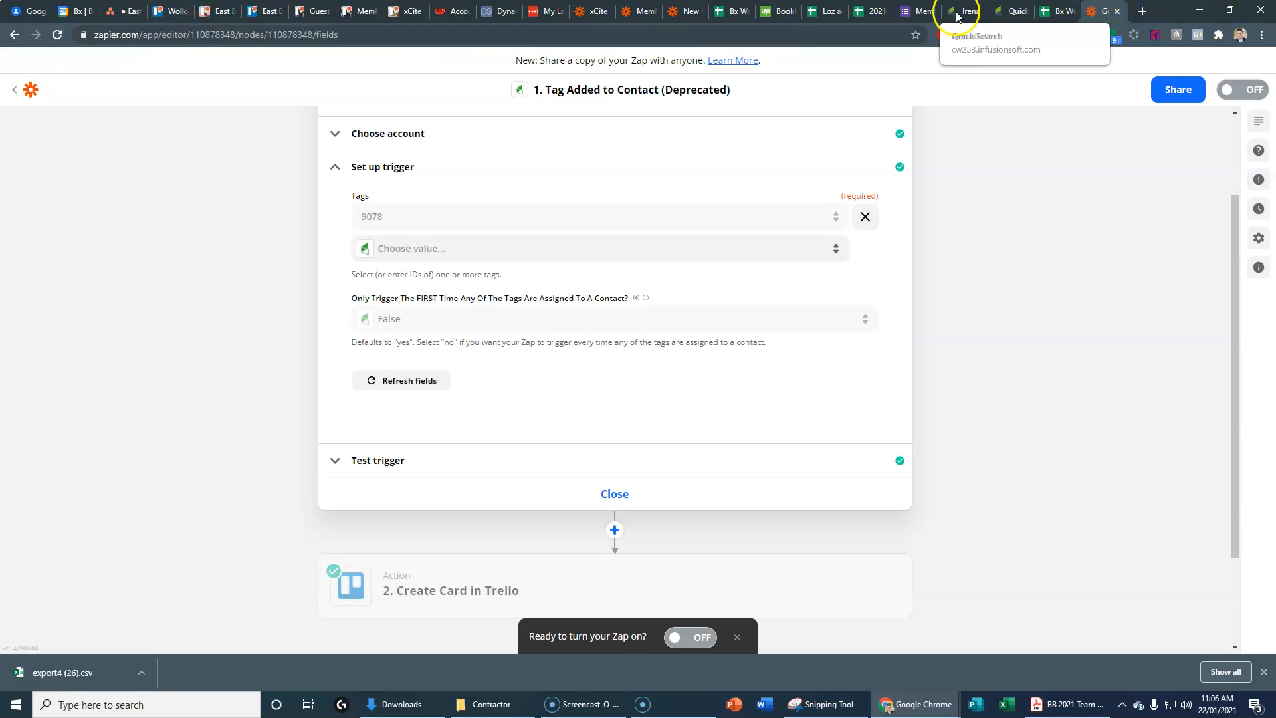
Step: In Infusionsoft, go to CRM Settings and open the Tags list
{"action": "left_click", "coordinate": [1012, 13]}
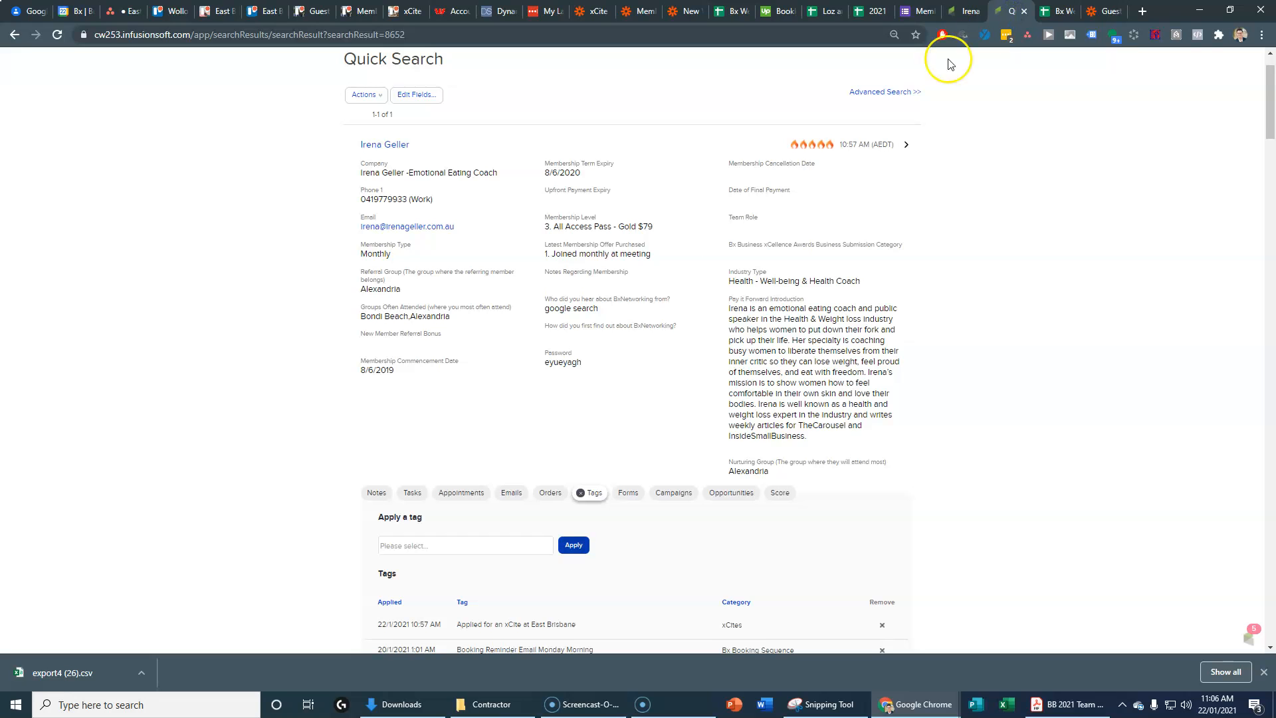
{"action": "scroll", "coordinate": [319, 251], "scroll_direction": "up", "scroll_amount": 1}
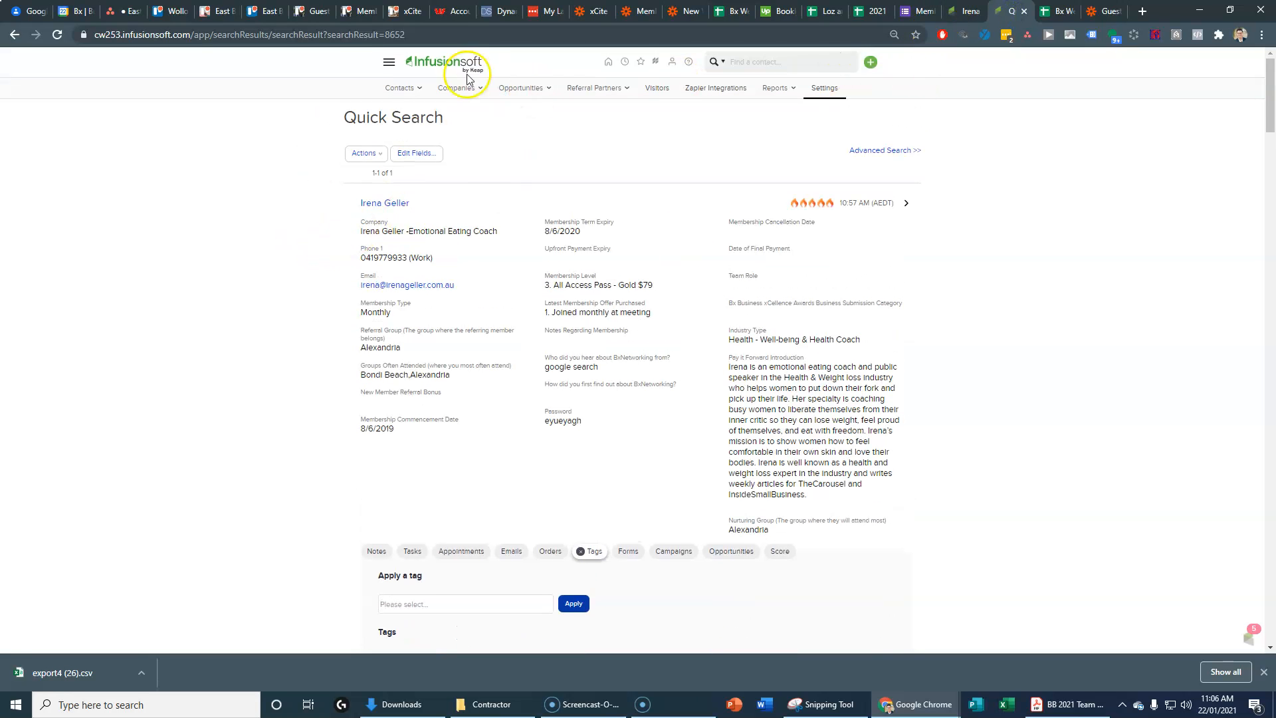
{"action": "left_click", "coordinate": [390, 63]}
{"action": "left_click", "coordinate": [535, 233]}
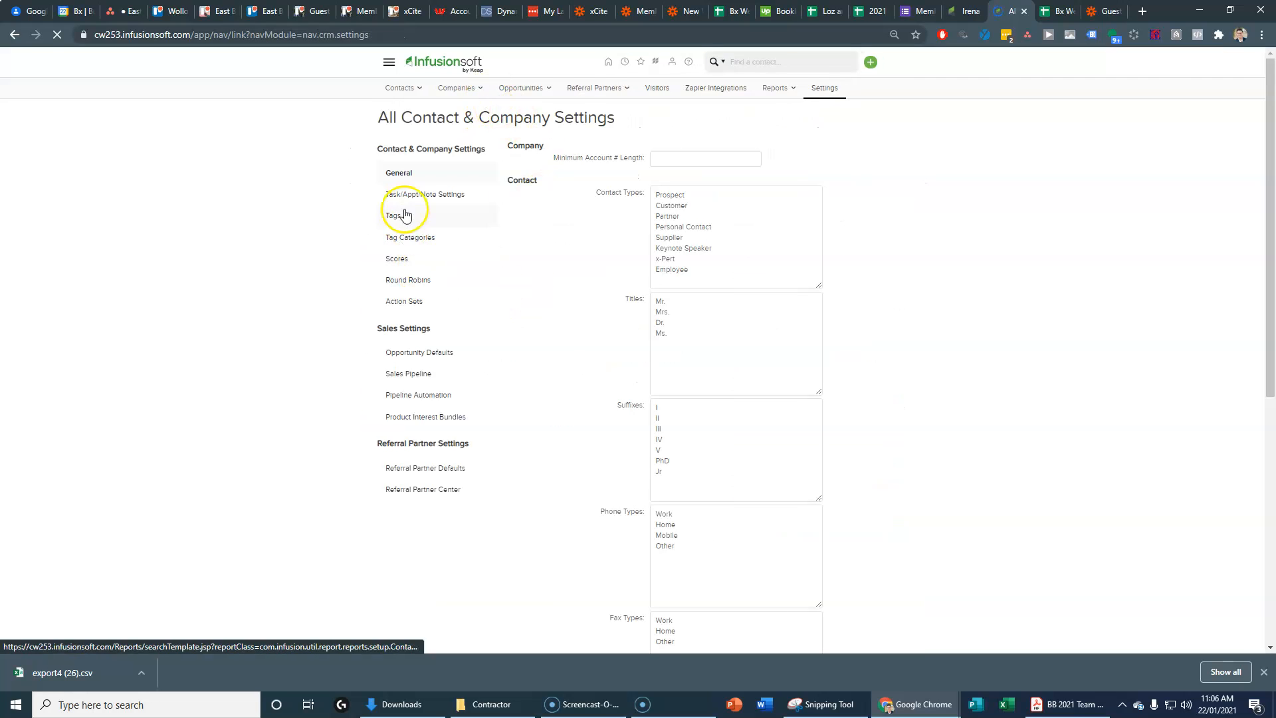
{"action": "left_click", "coordinate": [398, 217]}
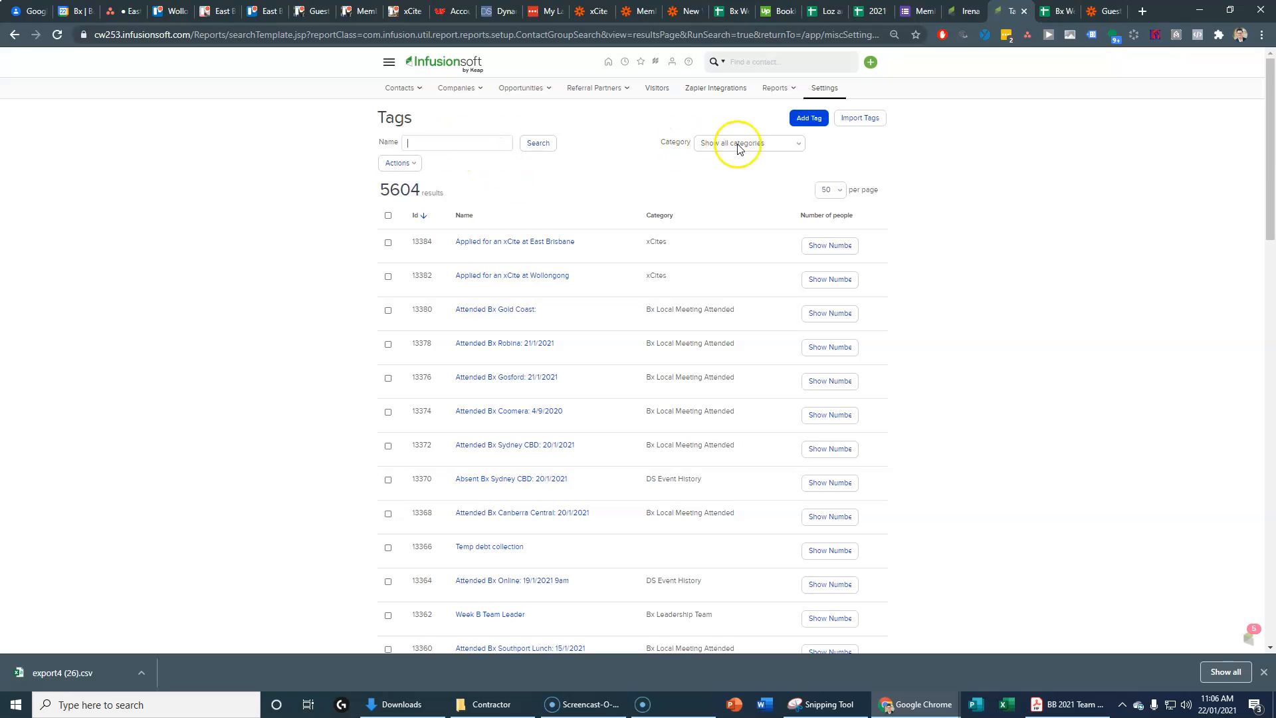
Step: Add the tag 'East Brisbane Guest Add to Trello' under the Trello category
{"action": "left_click", "coordinate": [805, 124]}
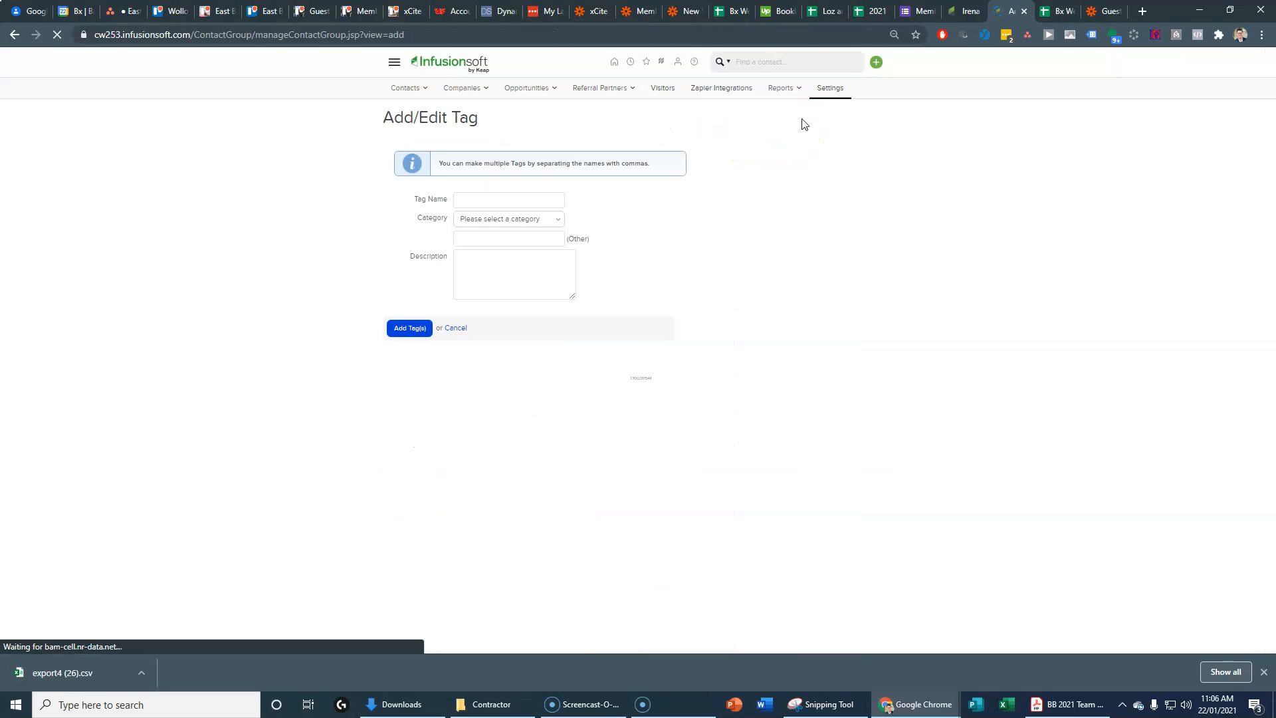
{"action": "left_click", "coordinate": [482, 202]}
{"action": "type", "text": "Eass"}
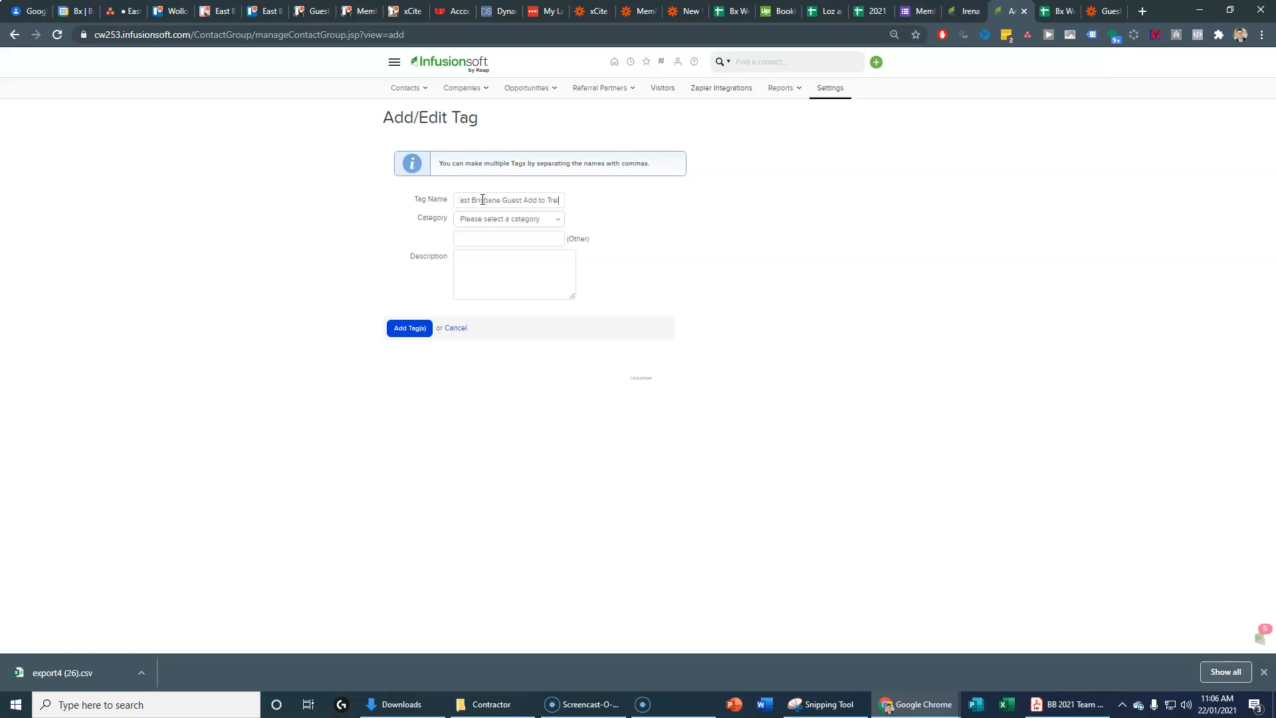
{"action": "left_click", "coordinate": [520, 225]}
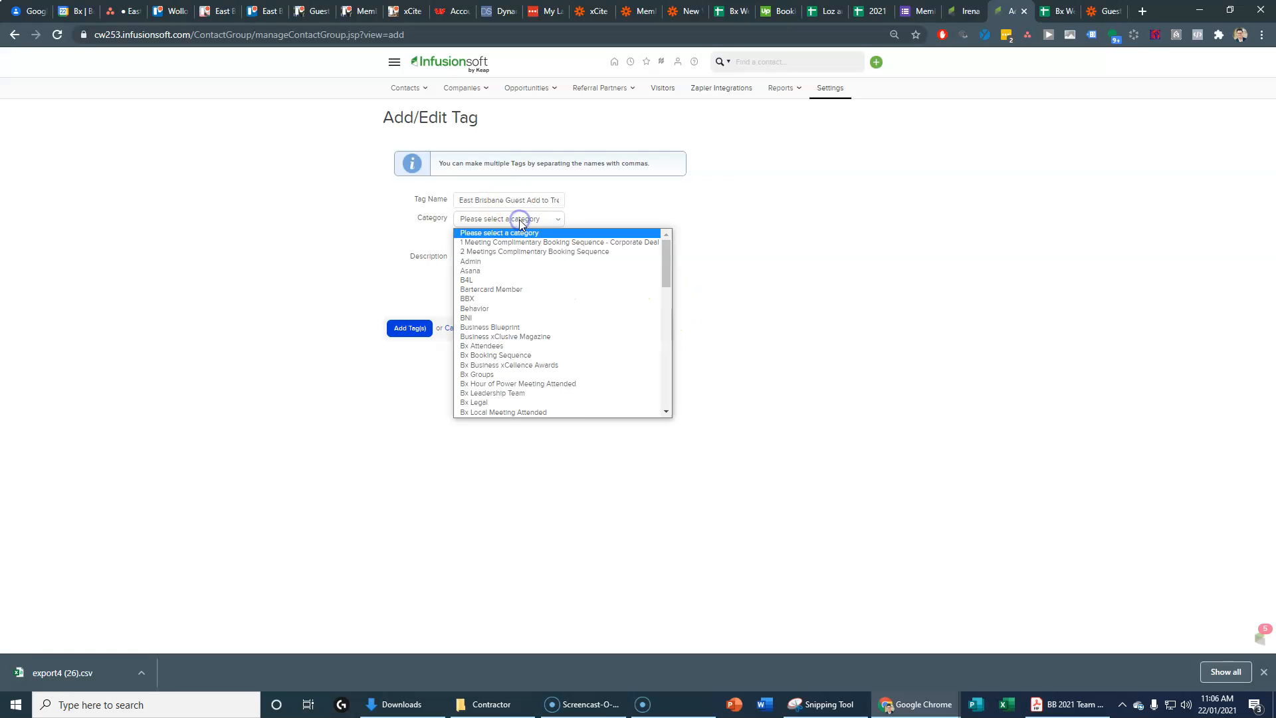
{"action": "left_click_drag", "start_coordinate": [666, 273], "coordinate": [677, 396]}
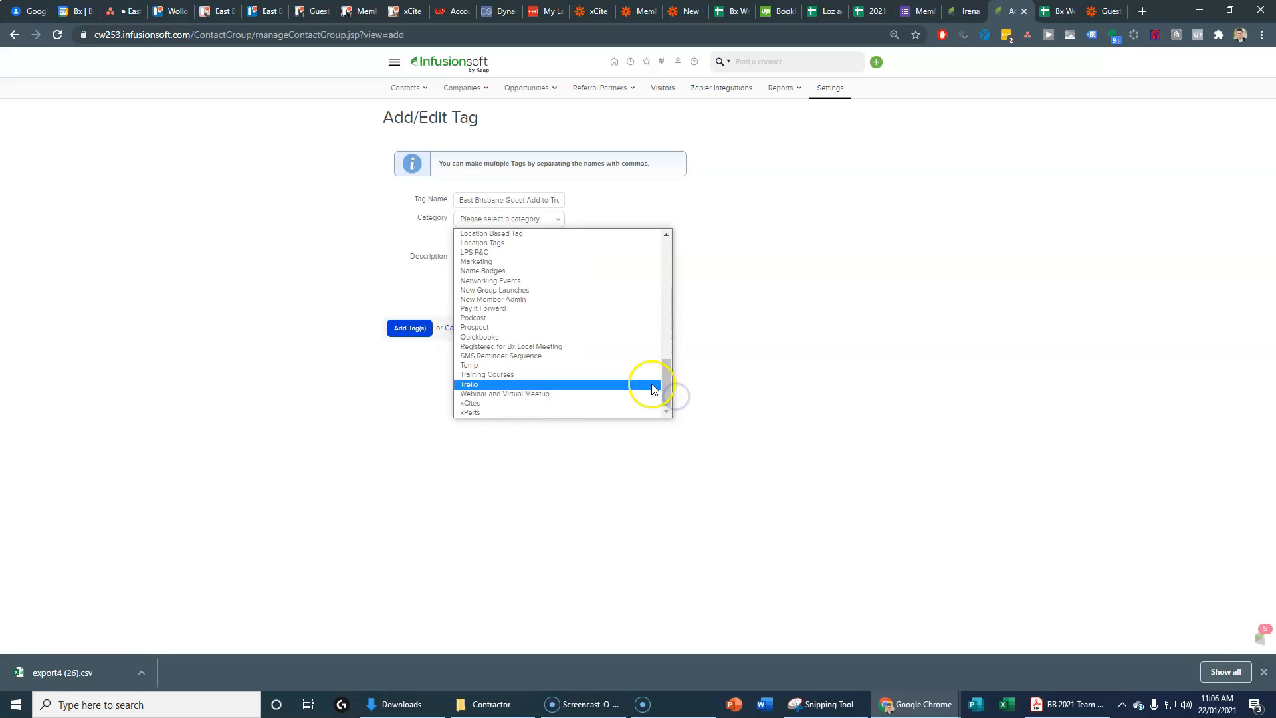
{"action": "left_click", "coordinate": [471, 385]}
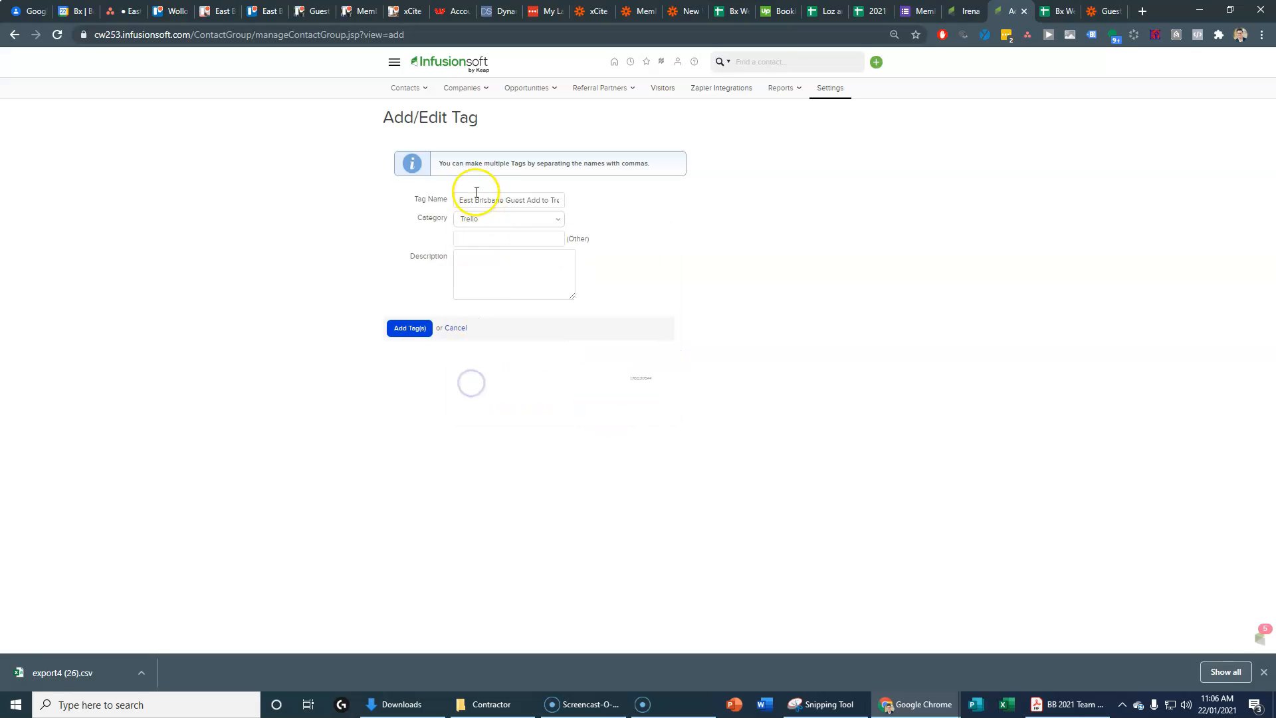
{"action": "left_click", "coordinate": [429, 330]}
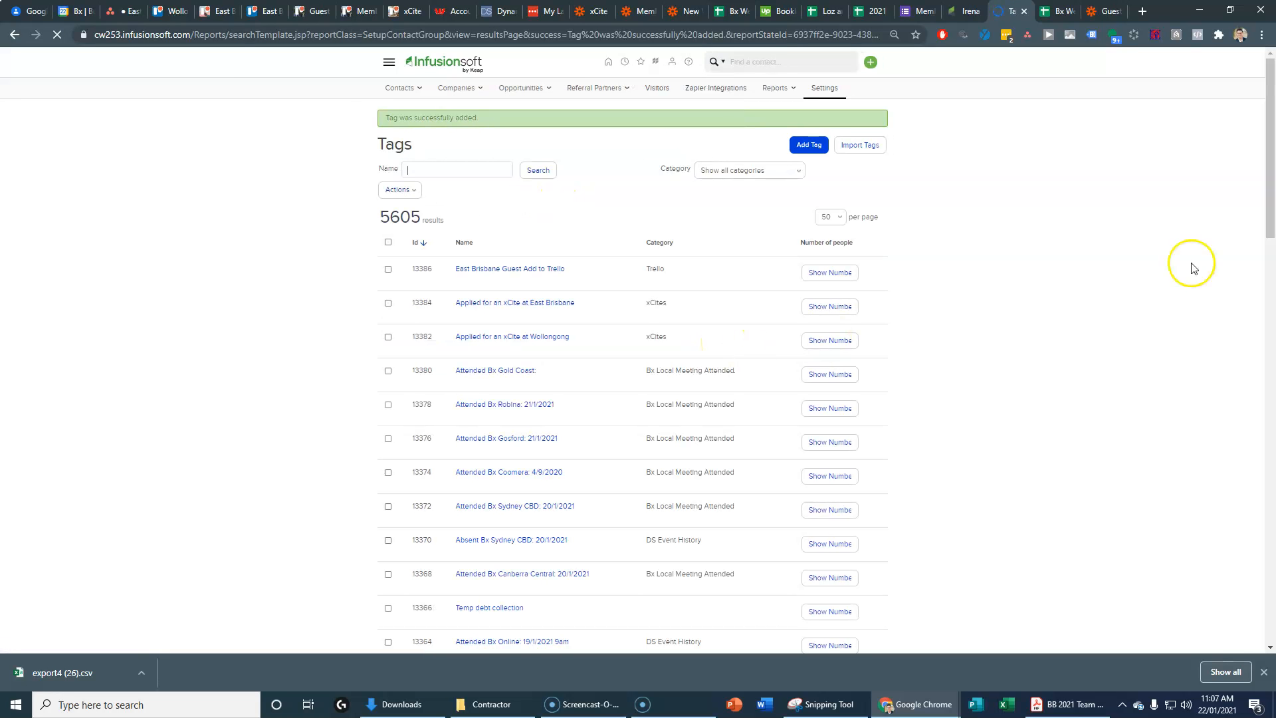
{"action": "left_click", "coordinate": [1103, 11]}
Step: Search the trigger's tag list for 'trello' tags, loading more results
{"action": "left_click", "coordinate": [405, 249]}
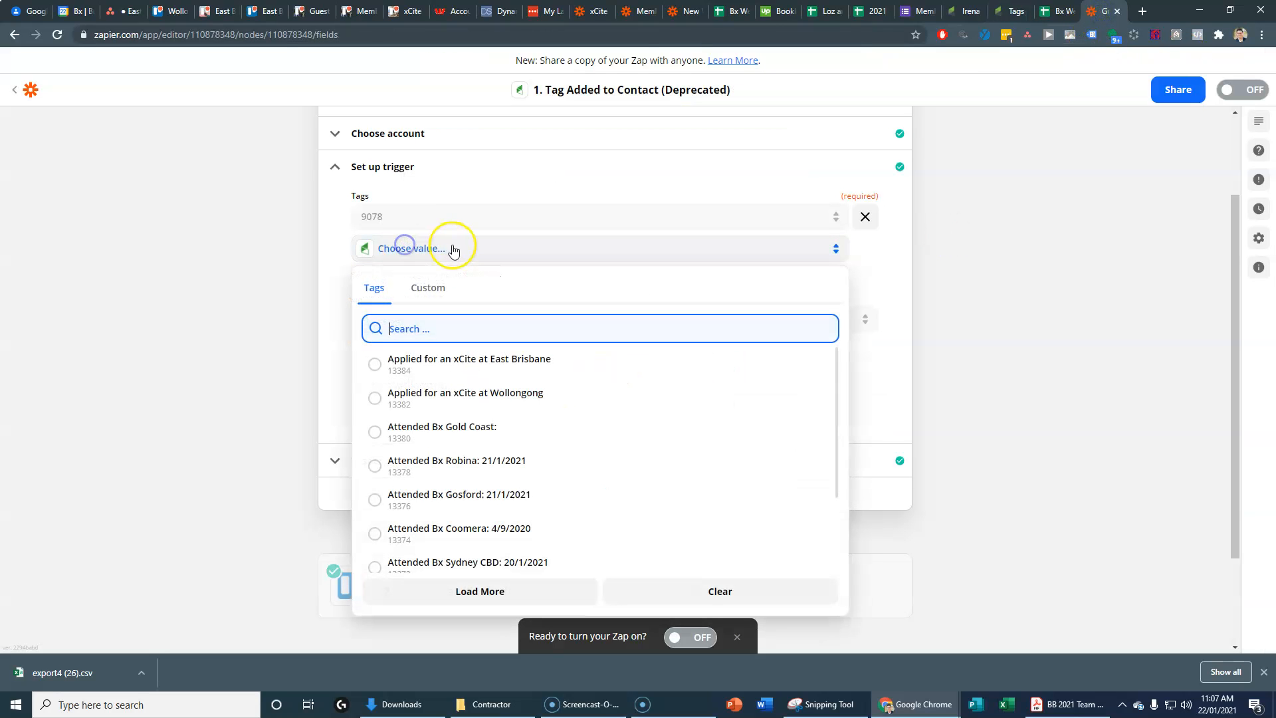
{"action": "left_click", "coordinate": [483, 592]}
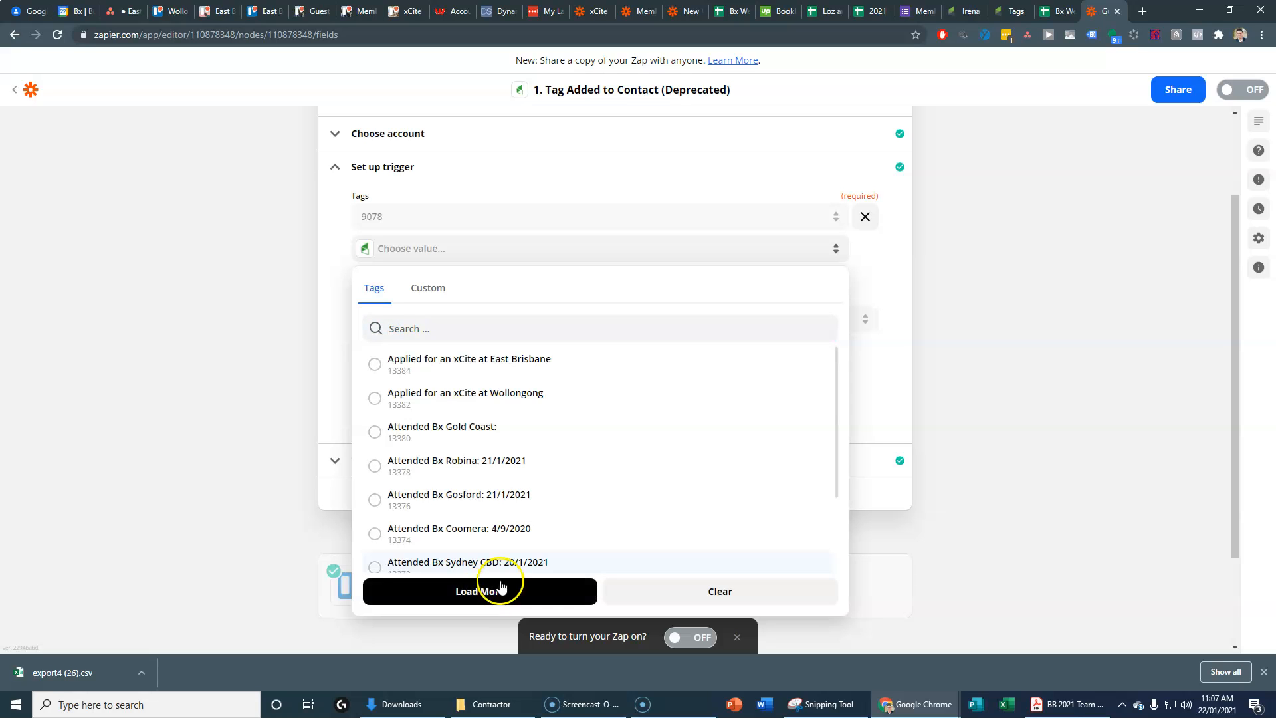
{"action": "left_click", "coordinate": [399, 327]}
{"action": "type", "text": "trello"}
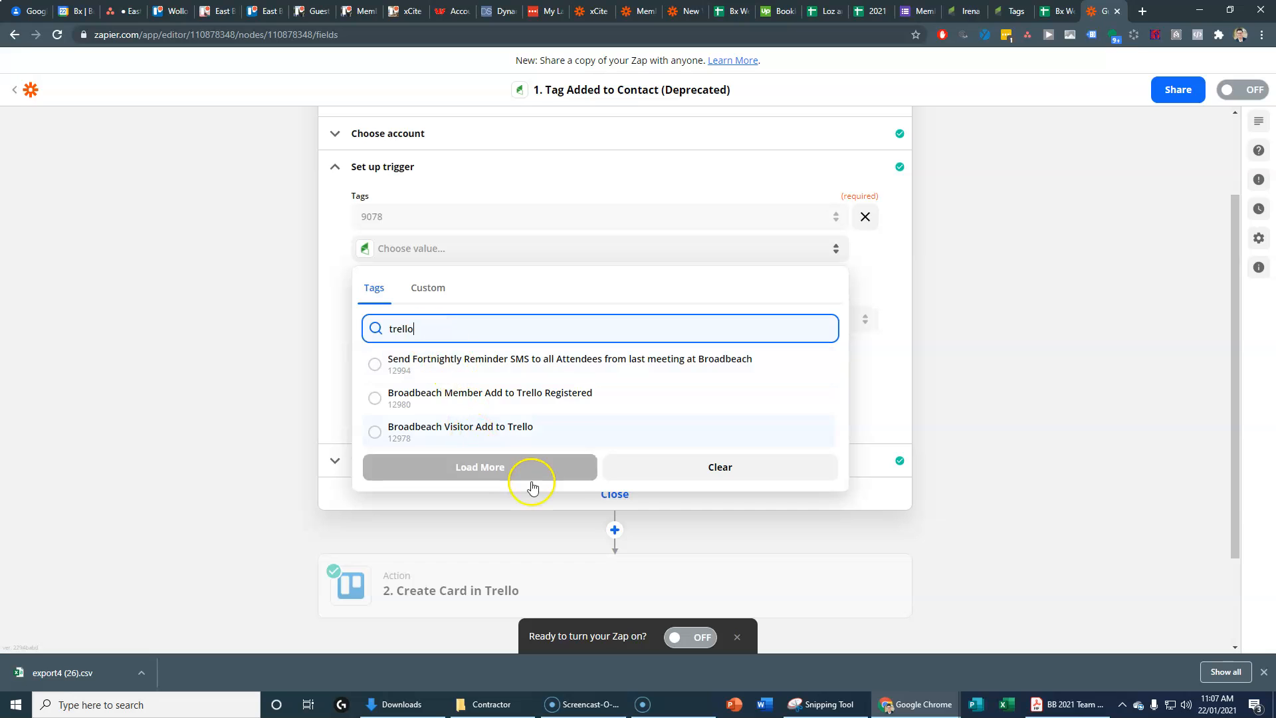
{"action": "left_click", "coordinate": [477, 467]}
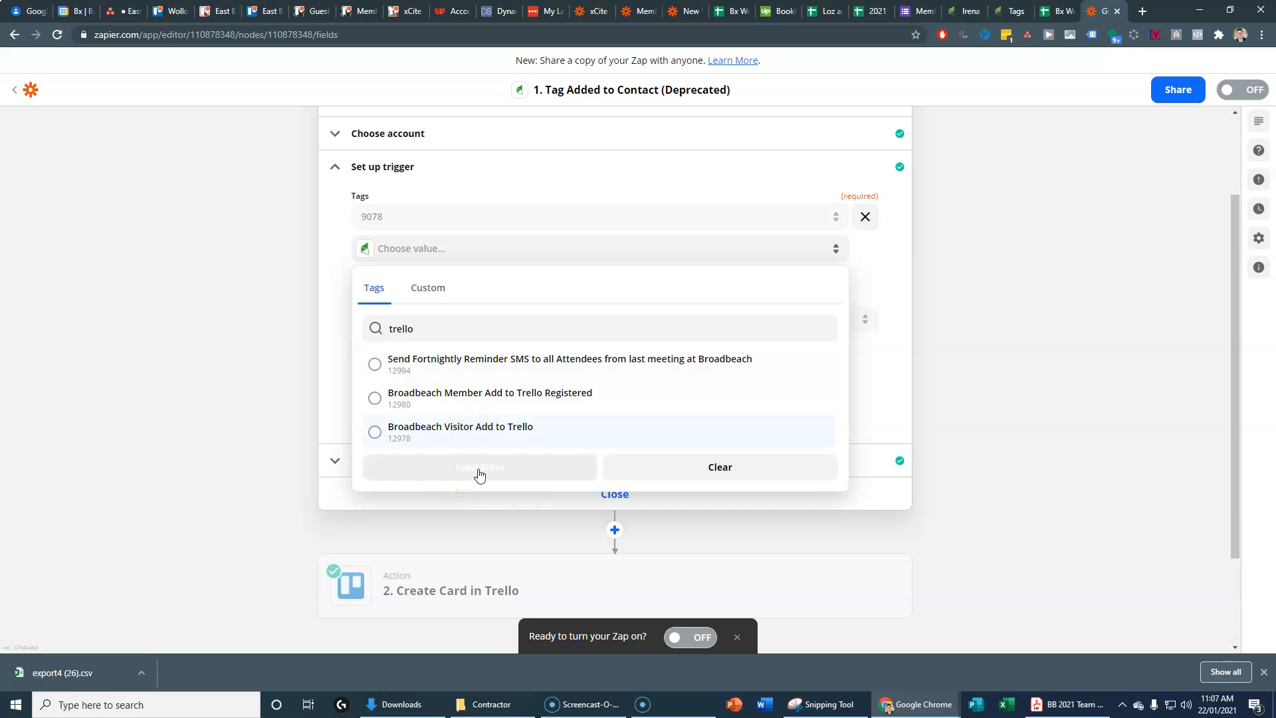
{"action": "left_click", "coordinate": [479, 473]}
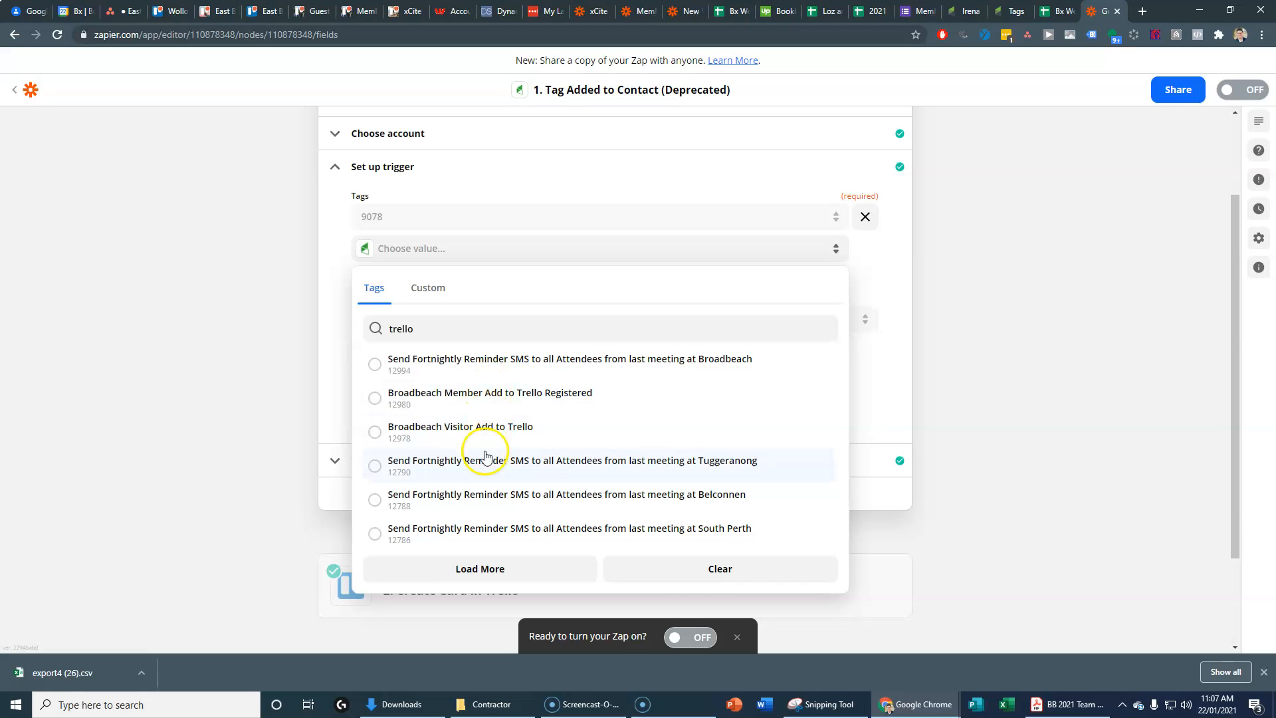
{"action": "left_click", "coordinate": [715, 575]}
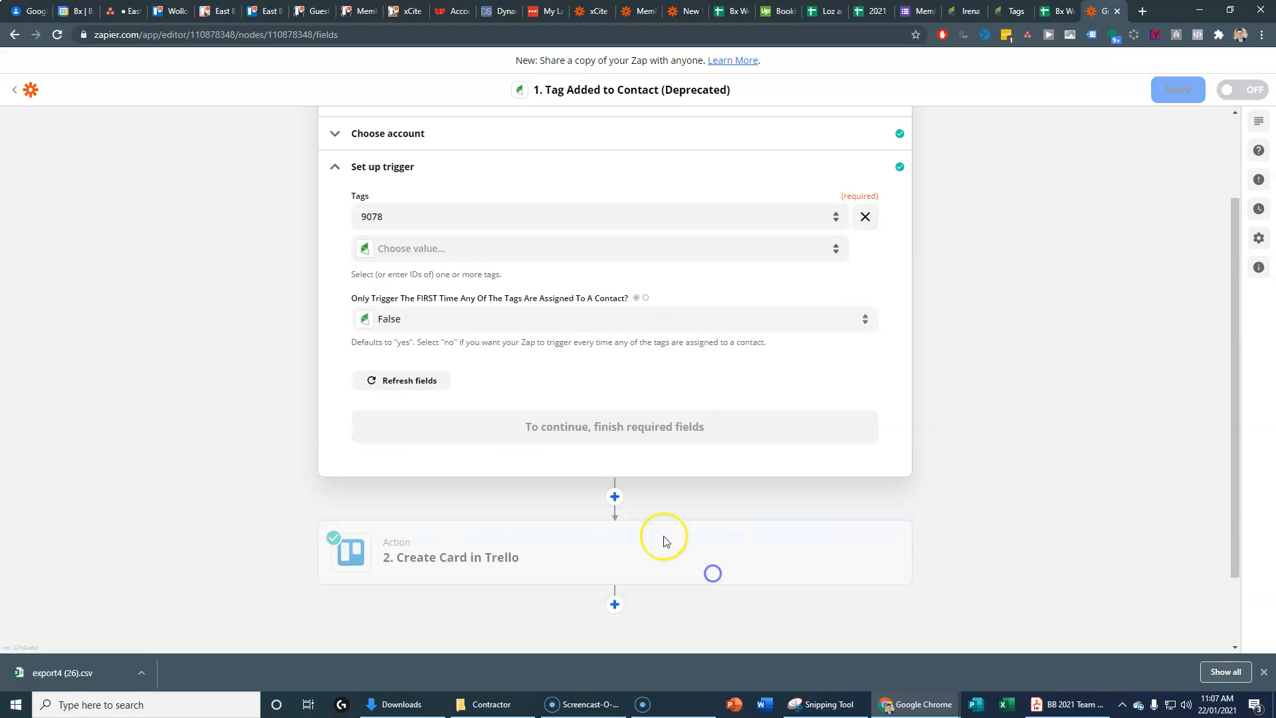
Step: Refresh fields, select 'East Brisbane Guest Add to Trello', remove tag 9078, and continue
{"action": "left_click", "coordinate": [490, 359]}
{"action": "left_click", "coordinate": [413, 248]}
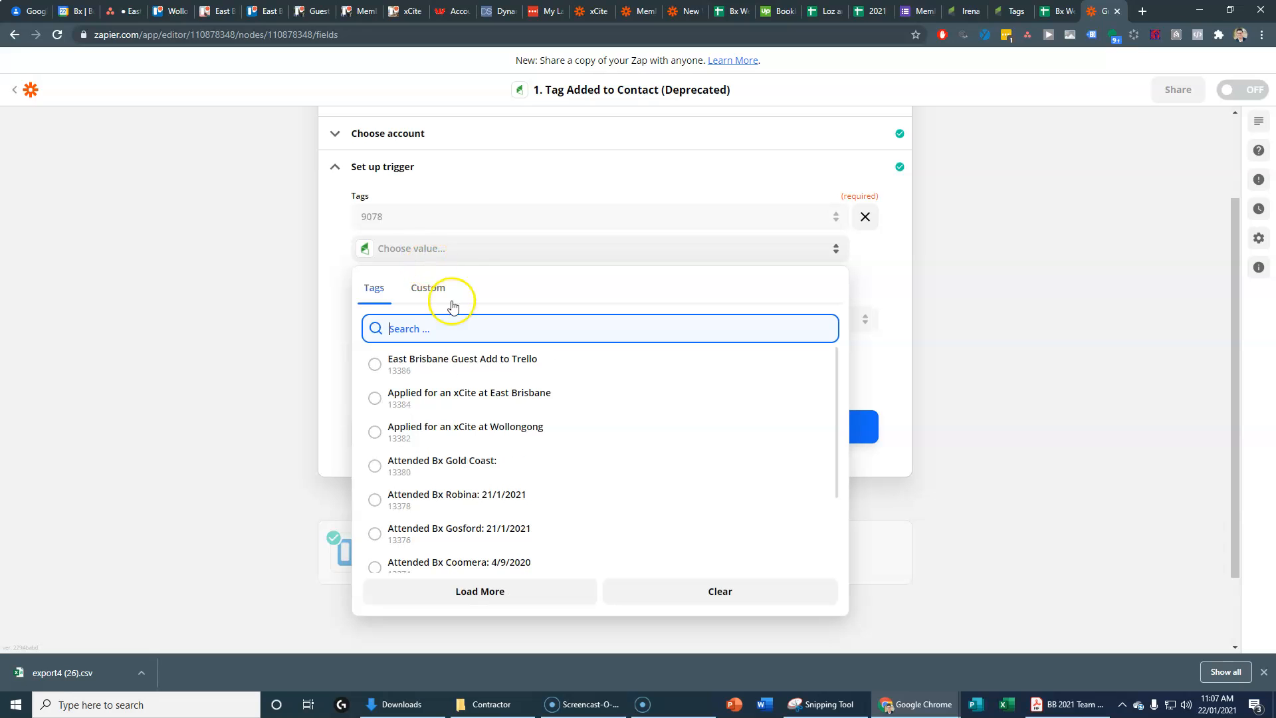
{"action": "left_click", "coordinate": [506, 362]}
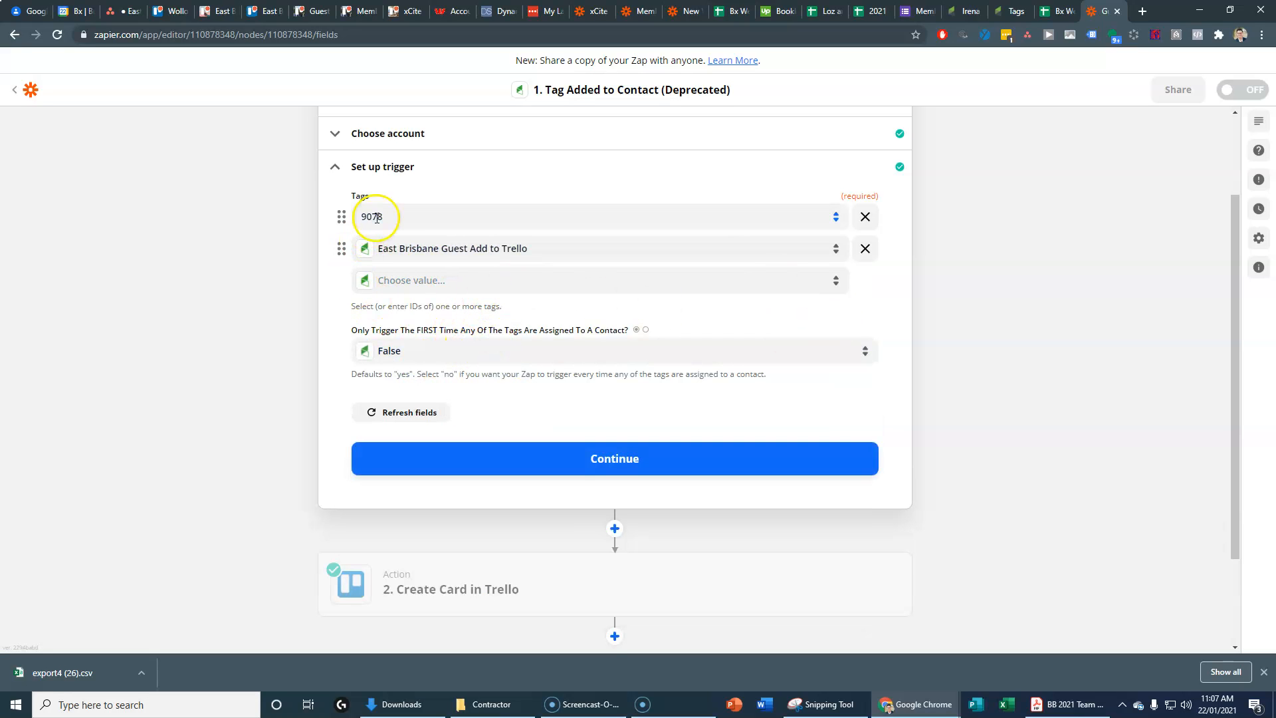
{"action": "left_click", "coordinate": [866, 213]}
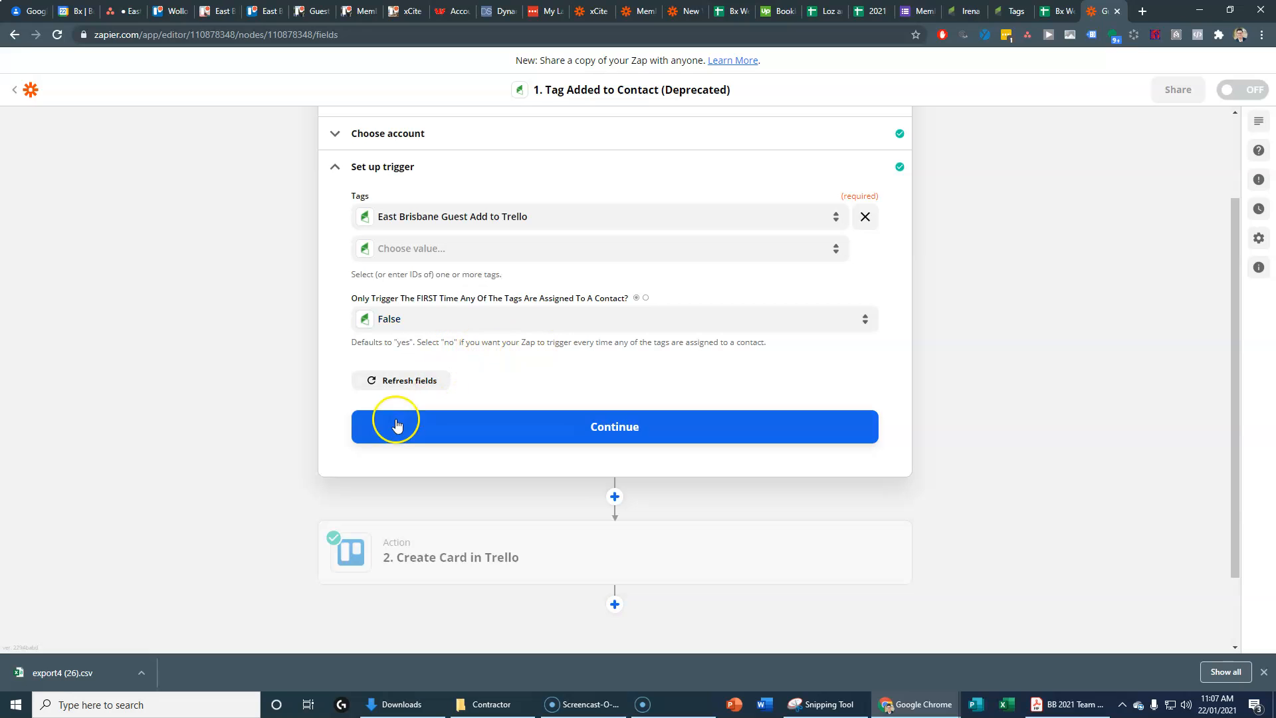
{"action": "left_click", "coordinate": [492, 429]}
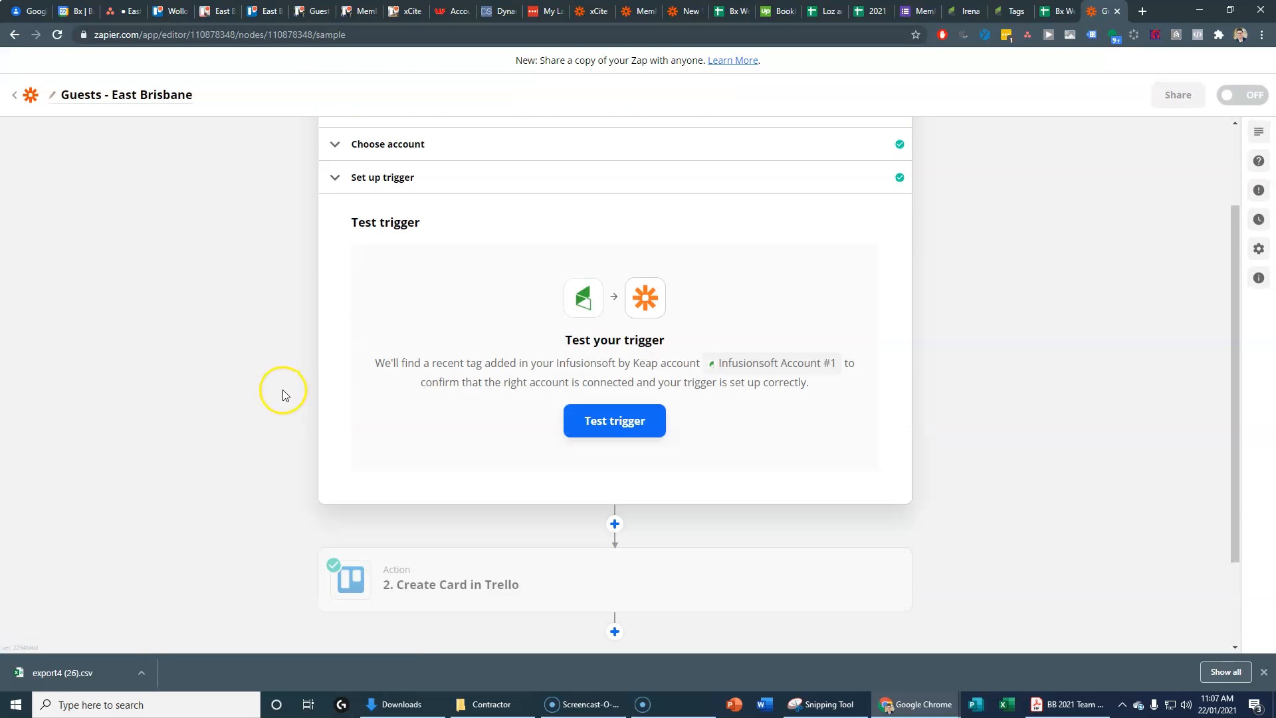
Step: Run the trigger test, which reports no added tag found yet
{"action": "left_click", "coordinate": [649, 431]}
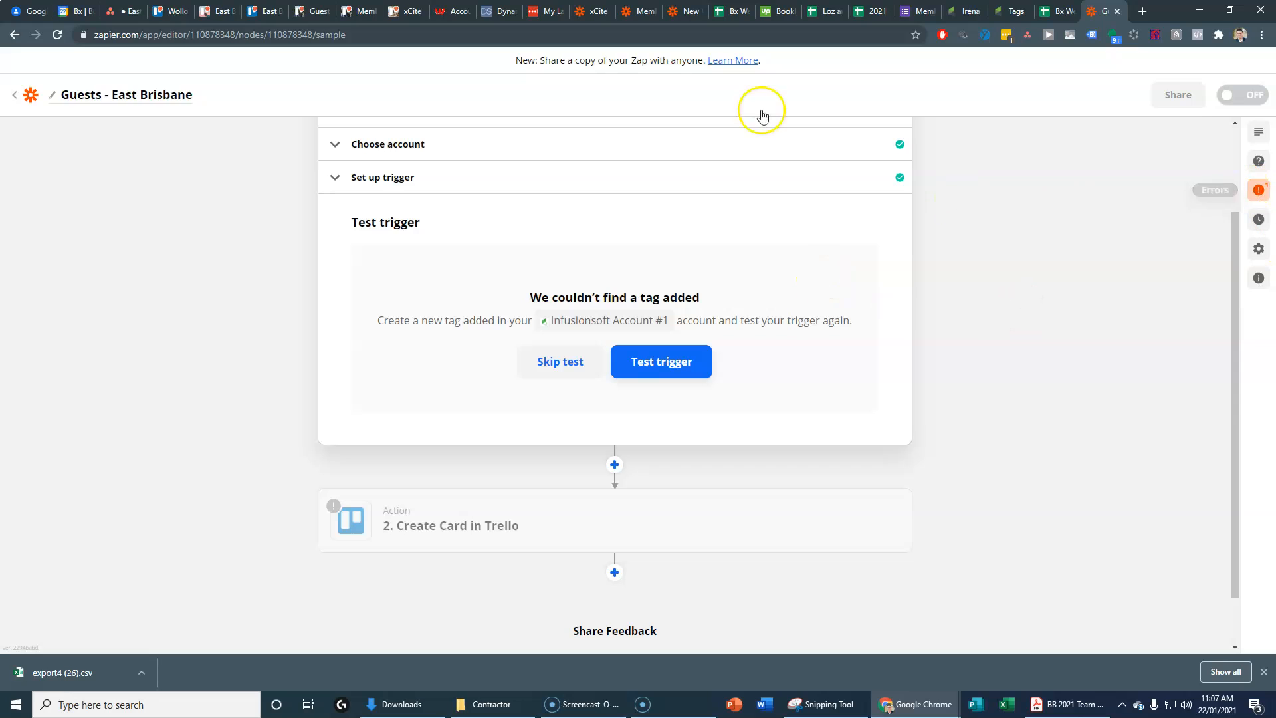
{"action": "left_click", "coordinate": [1005, 12]}
Step: Open the test contact, apply the 'East Brisbane Guest Add to Trello' tag, and save
{"action": "left_click", "coordinate": [763, 63]}
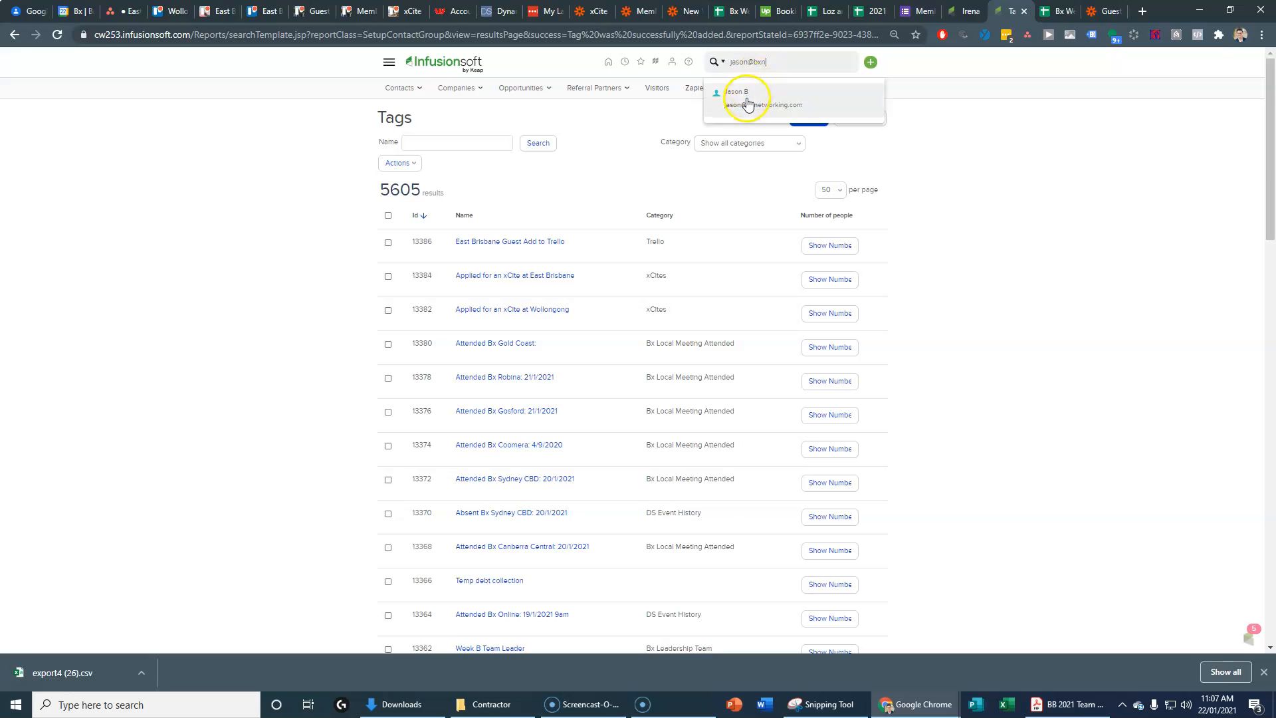
{"action": "left_click", "coordinate": [748, 101]}
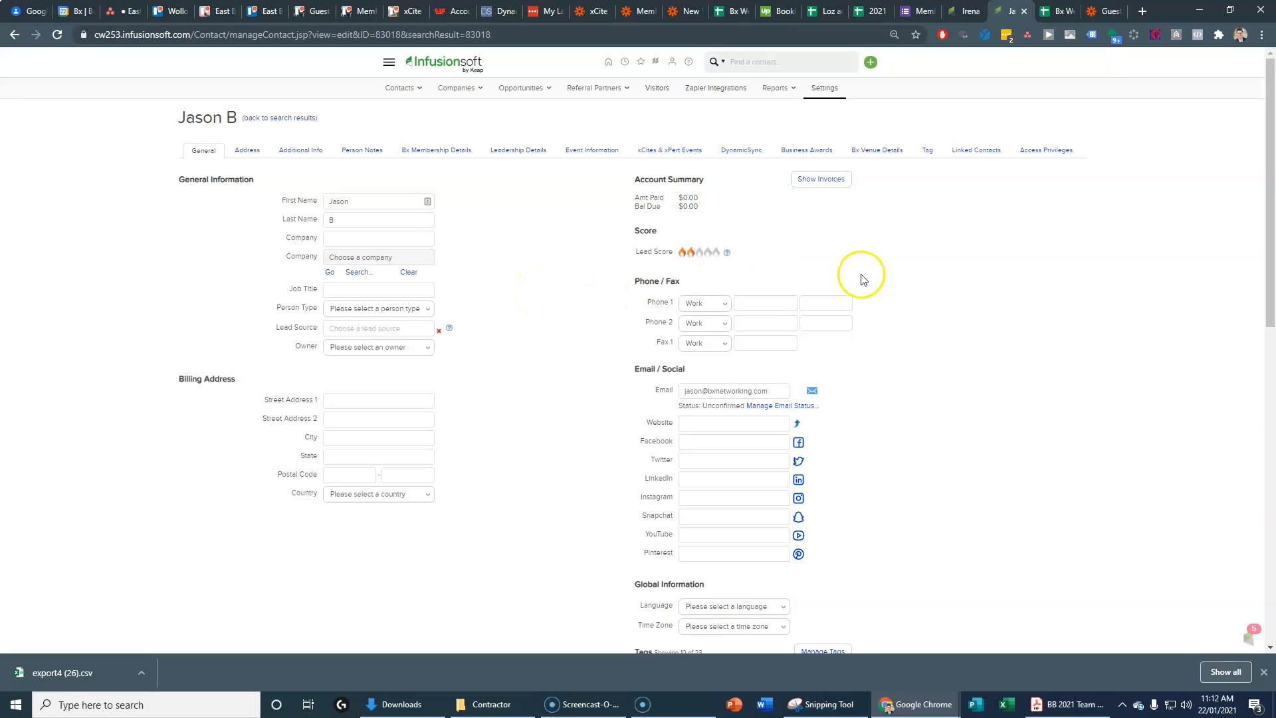
{"action": "left_click", "coordinate": [929, 151]}
{"action": "scroll", "coordinate": [442, 462], "scroll_direction": "down", "scroll_amount": 20}
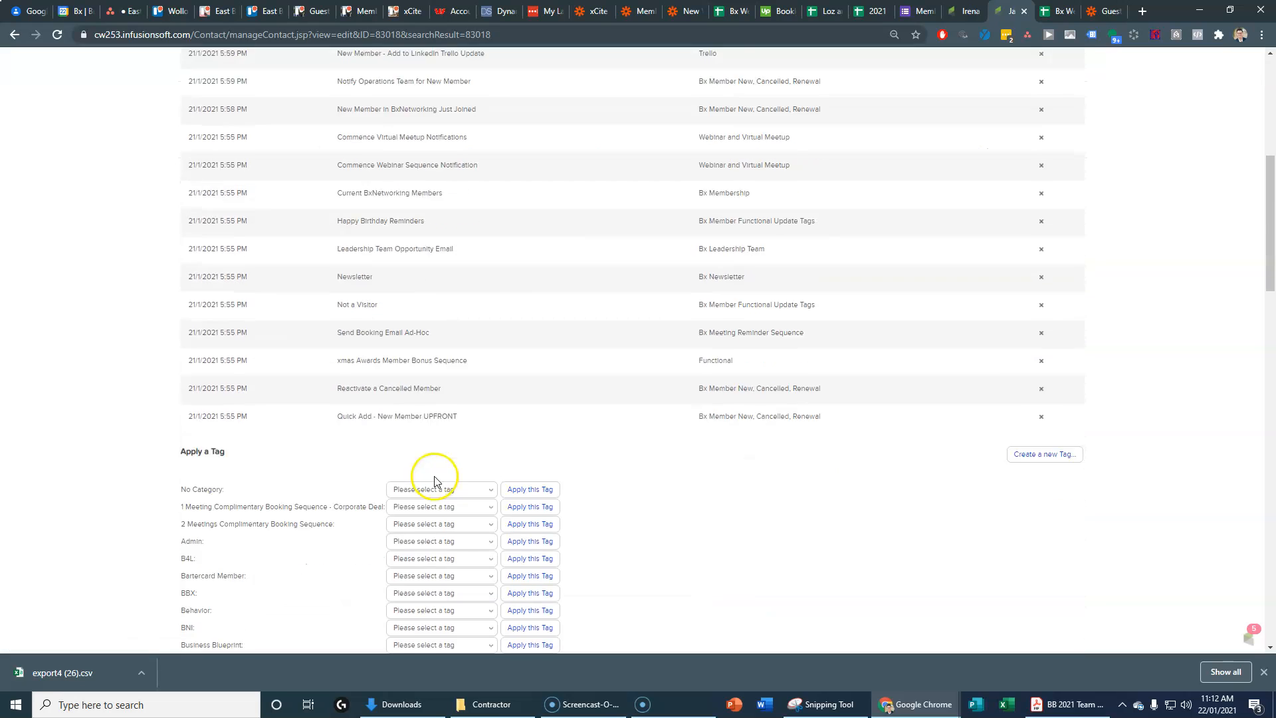
{"action": "scroll", "coordinate": [324, 488], "scroll_direction": "down", "scroll_amount": 4}
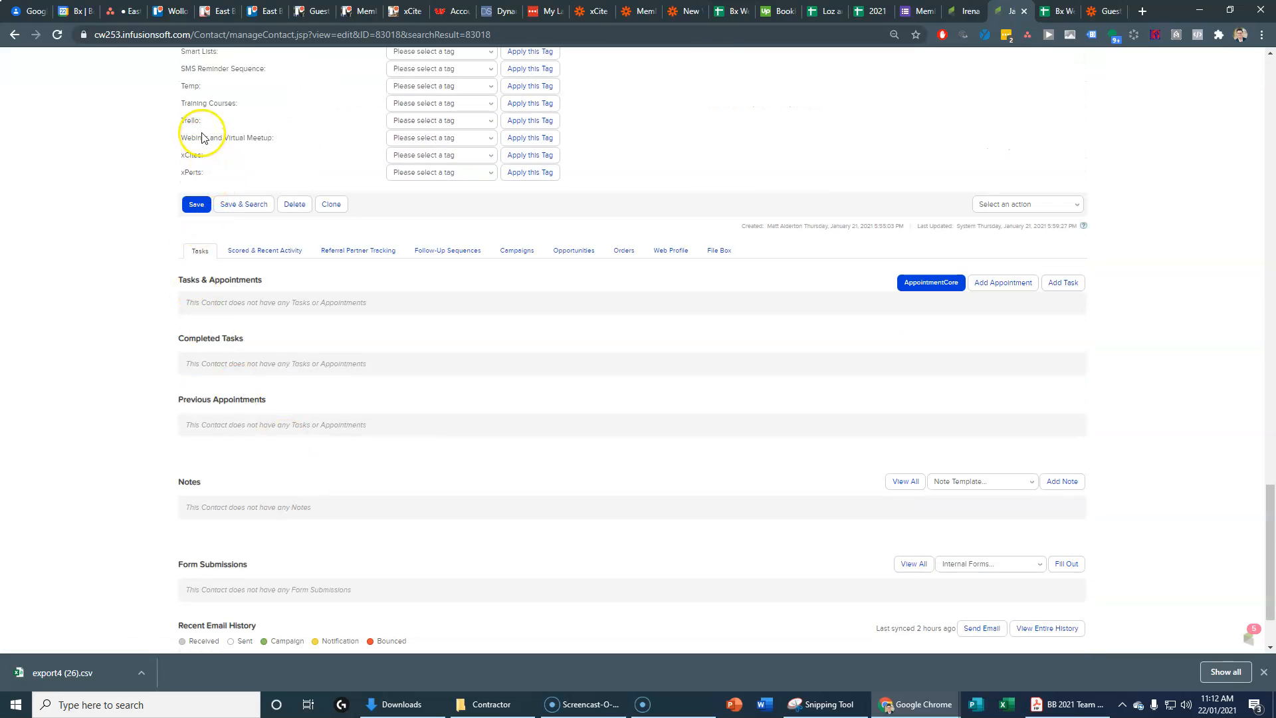
{"action": "left_click", "coordinate": [421, 121]}
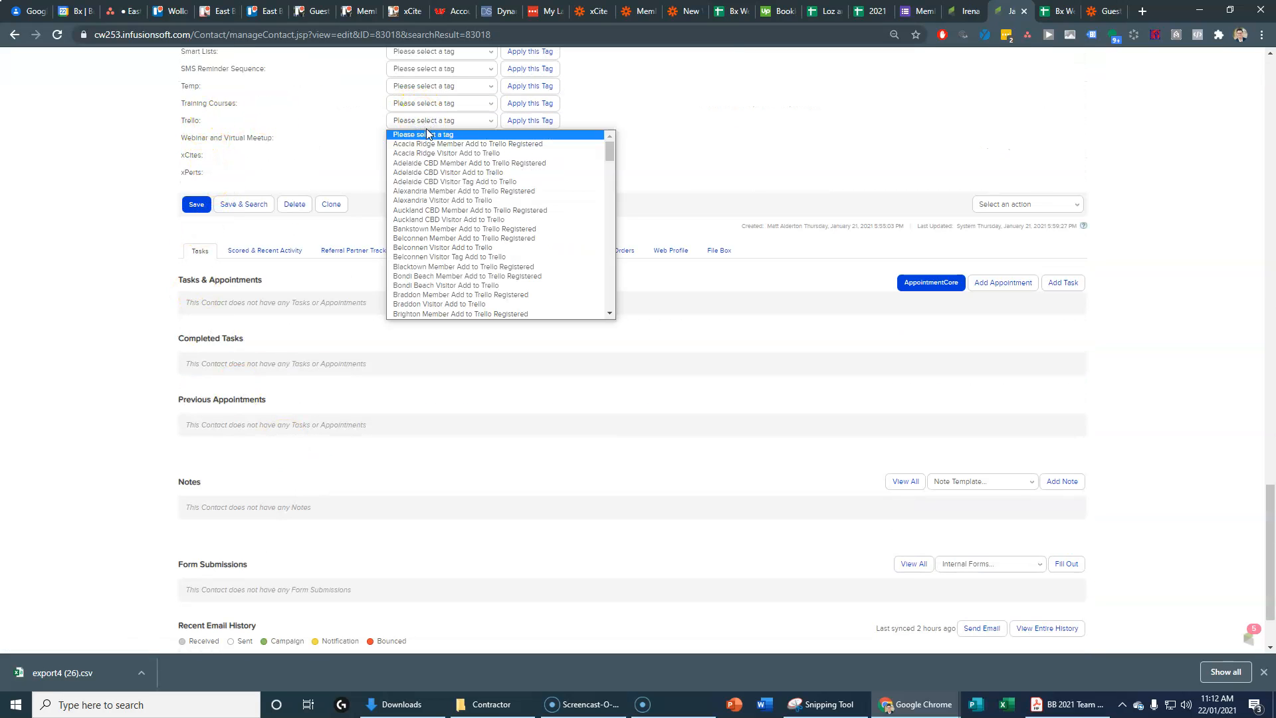
{"action": "scroll", "coordinate": [428, 290], "scroll_direction": "down", "scroll_amount": 1}
{"action": "scroll", "coordinate": [427, 290], "scroll_direction": "down", "scroll_amount": 8}
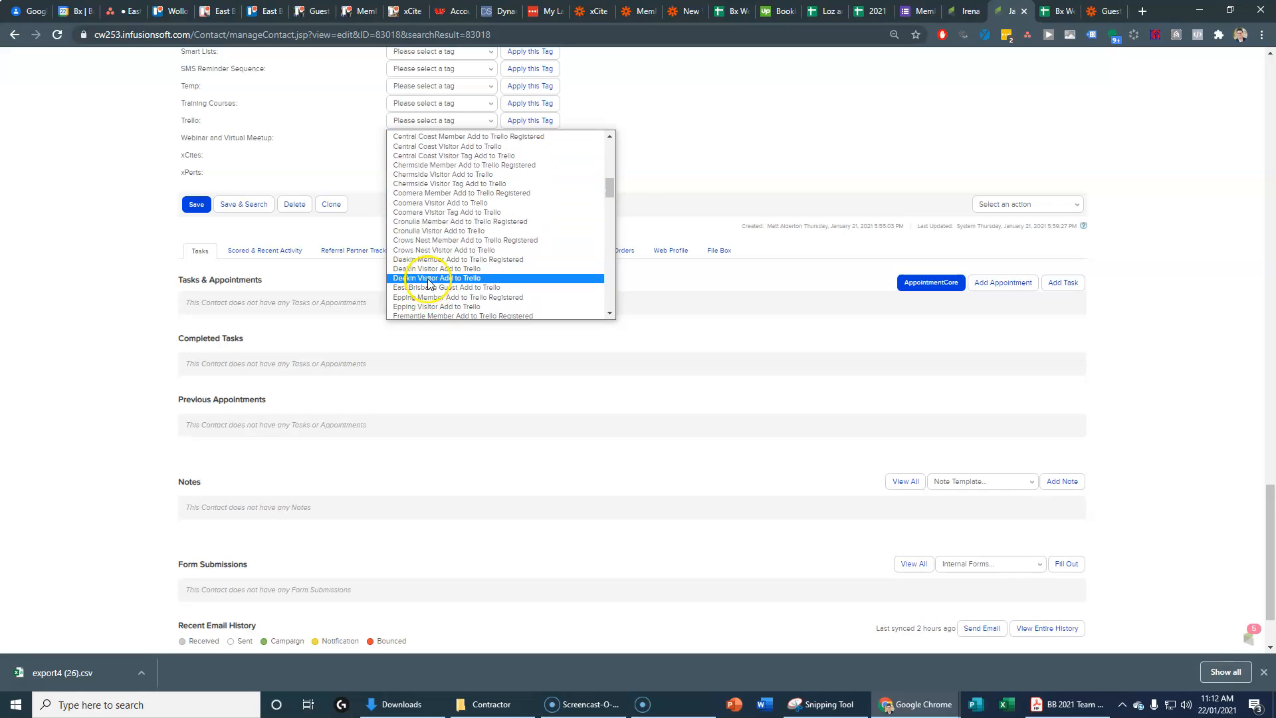
{"action": "left_click", "coordinate": [431, 288]}
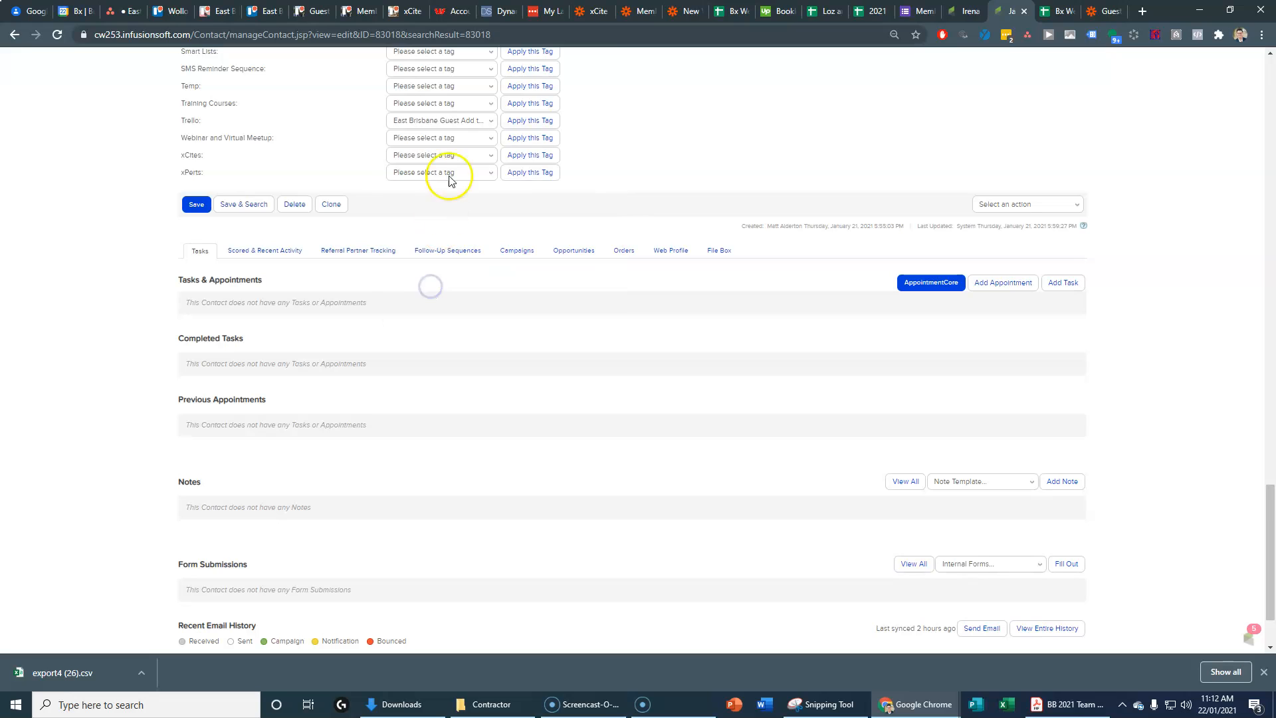
{"action": "left_click", "coordinate": [196, 204]}
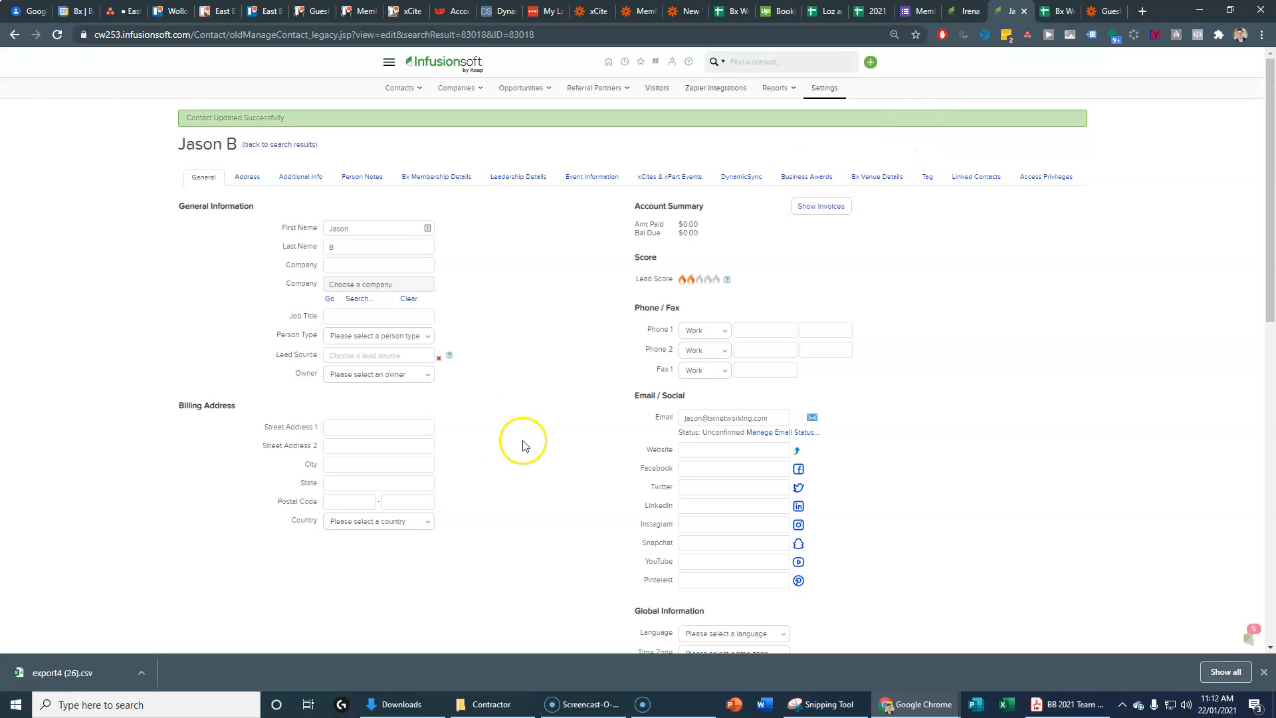
Step: Retest the trigger to get sample 'Tag Added A', then open the Create Card in Trello step
{"action": "left_click", "coordinate": [1100, 19]}
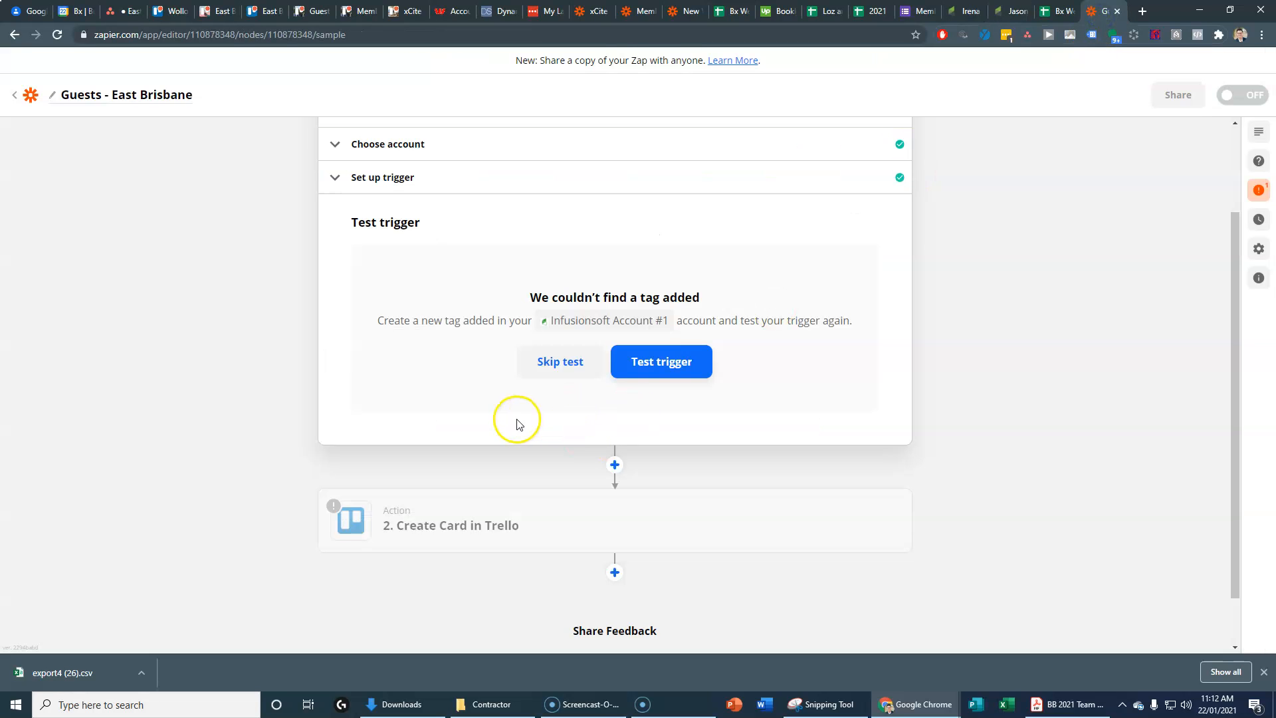
{"action": "left_click", "coordinate": [625, 365]}
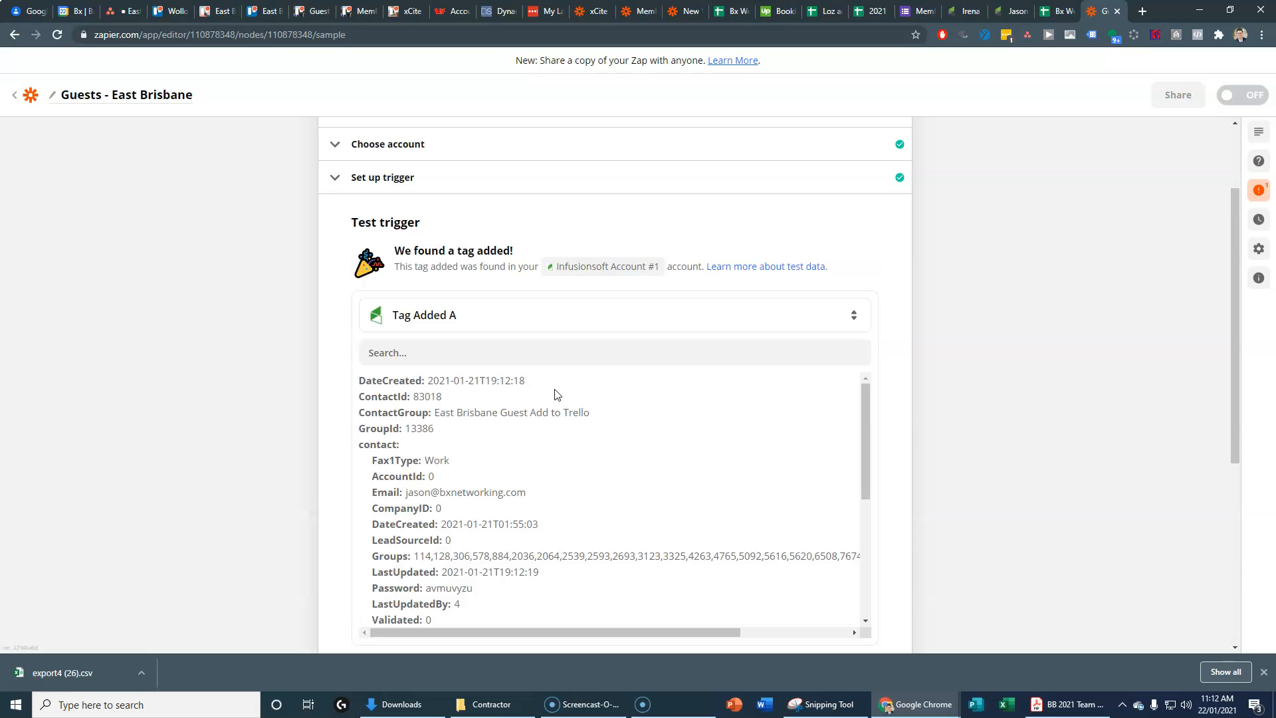
{"action": "scroll", "coordinate": [910, 513], "scroll_direction": "down", "scroll_amount": 3}
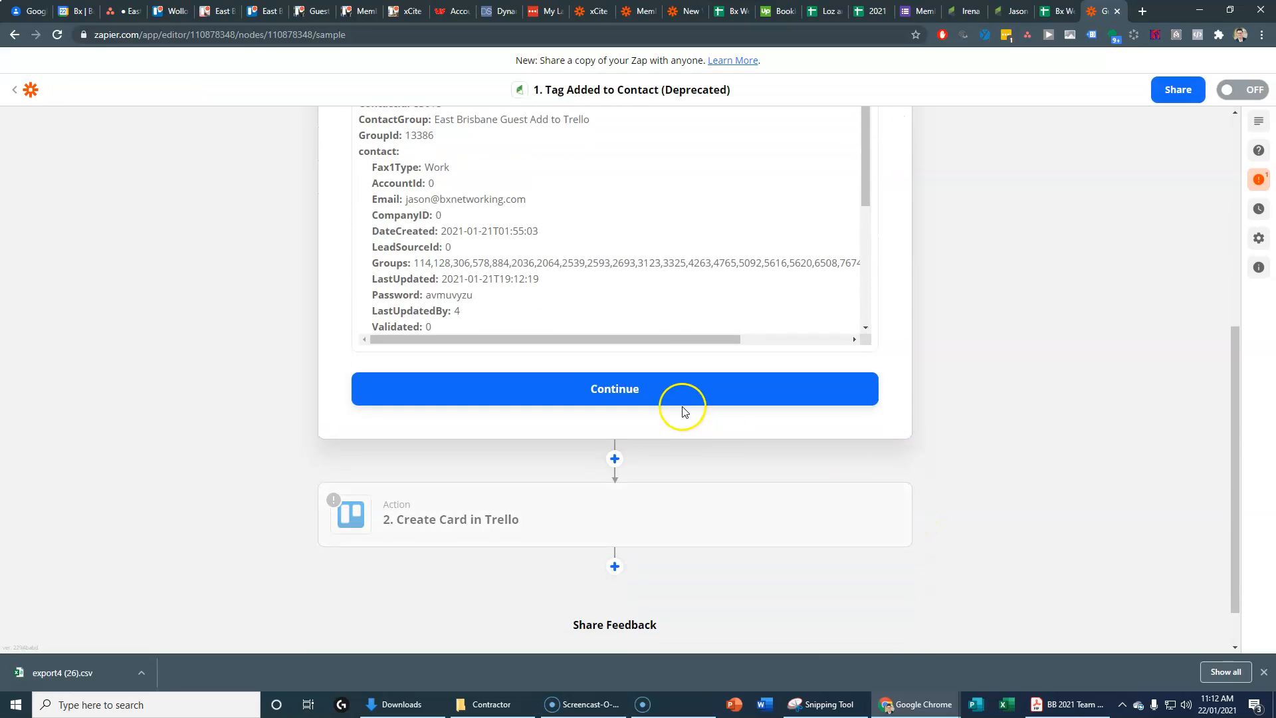
{"action": "left_click", "coordinate": [678, 399]}
{"action": "left_click", "coordinate": [451, 444]}
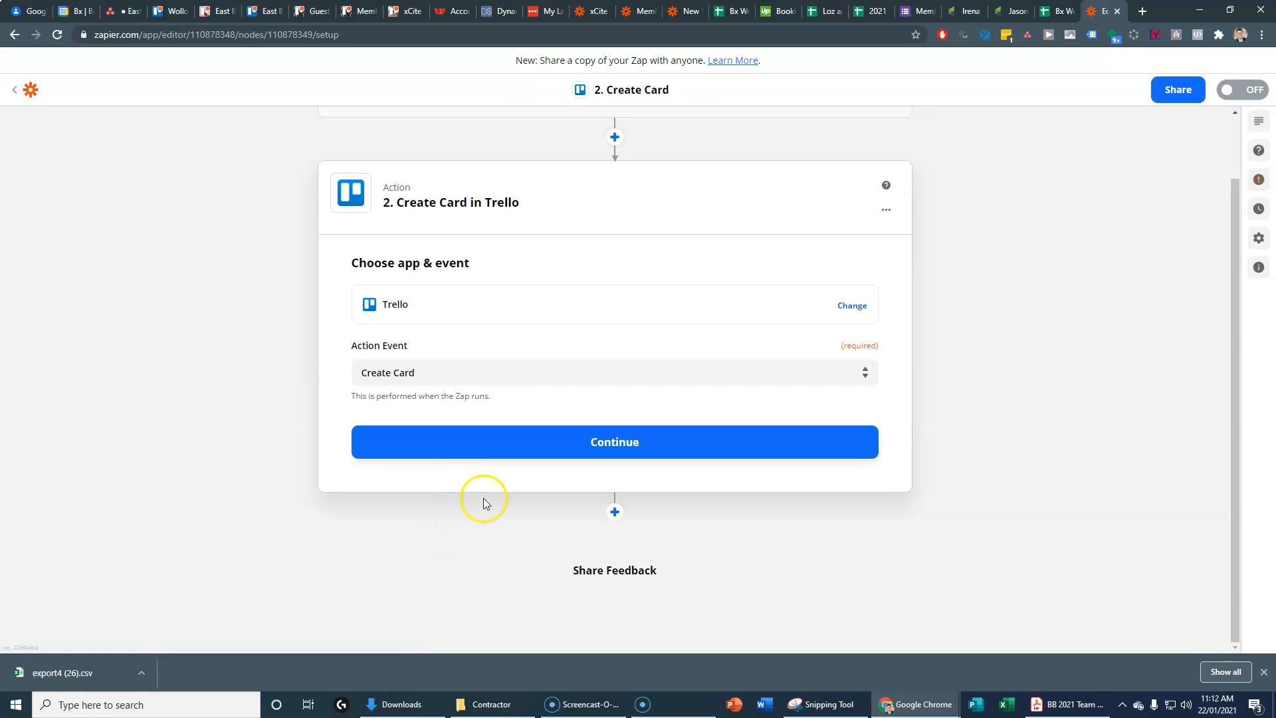
Step: Set Board to 'Guests - East Brisbane' and List to 'First Visit - TL Call (East Brisbane)'
{"action": "left_click", "coordinate": [590, 446]}
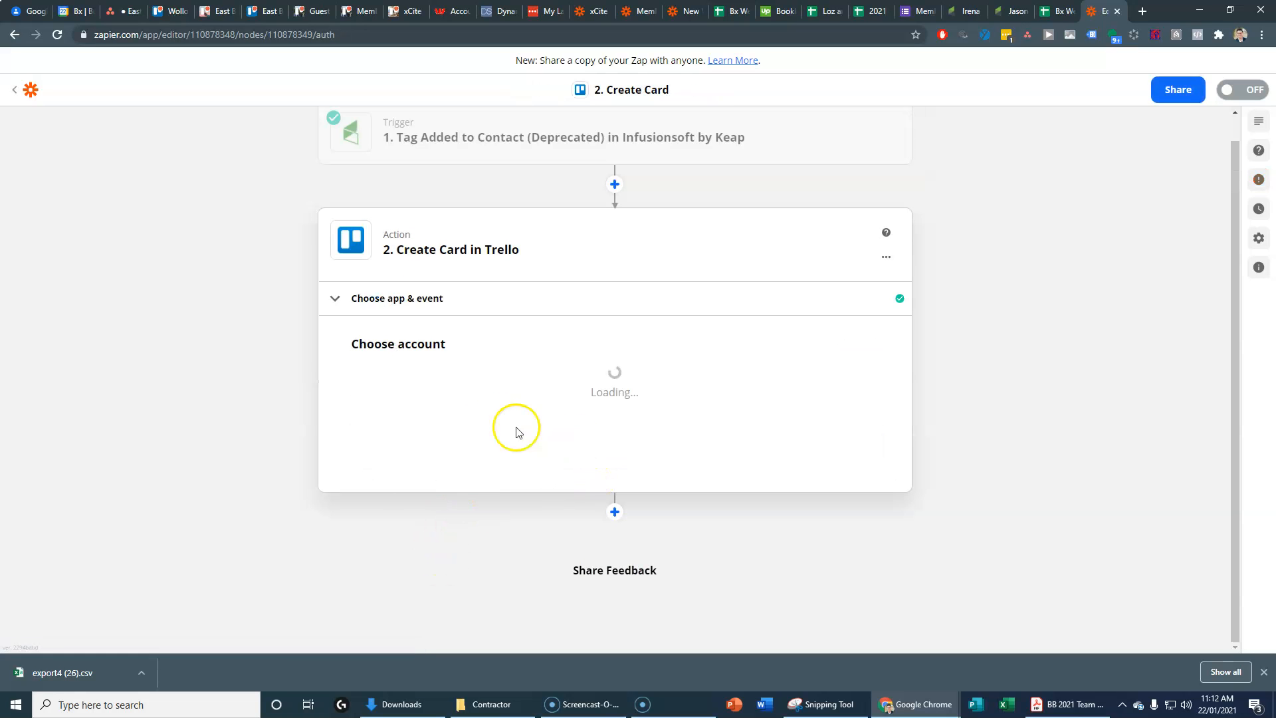
{"action": "left_click", "coordinate": [484, 441]}
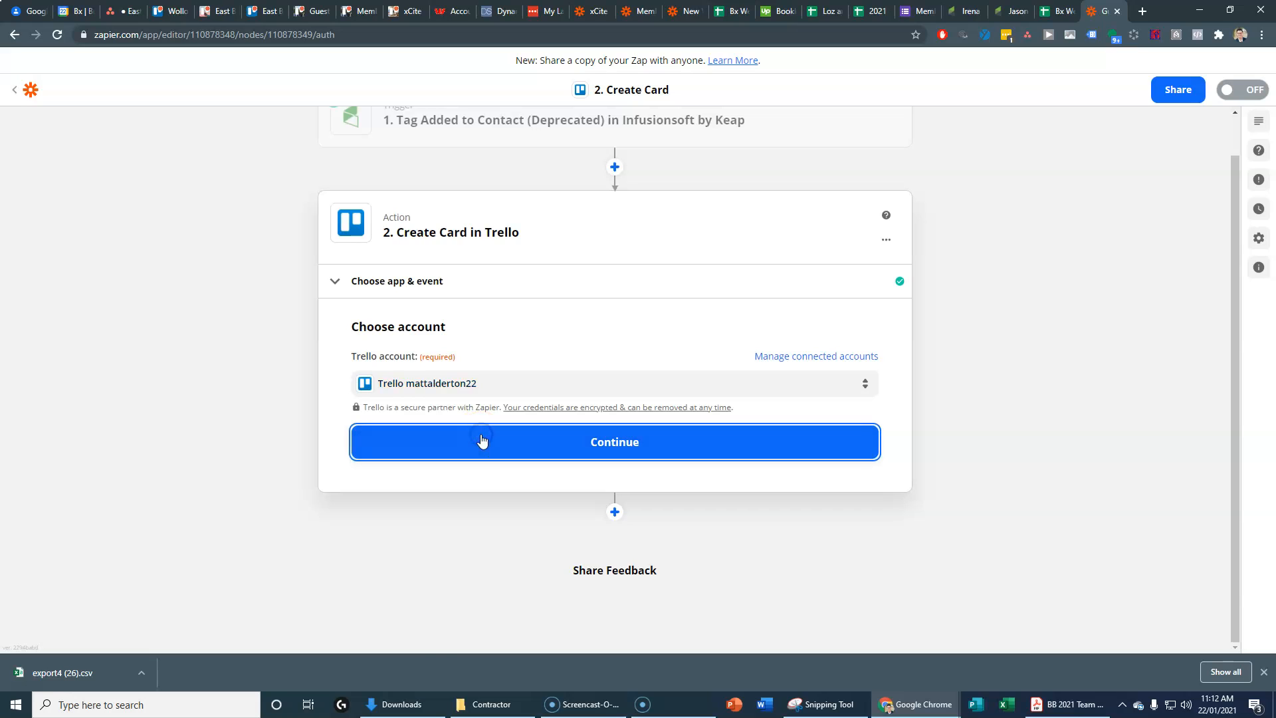
{"action": "scroll", "coordinate": [256, 556], "scroll_direction": "down", "scroll_amount": 2}
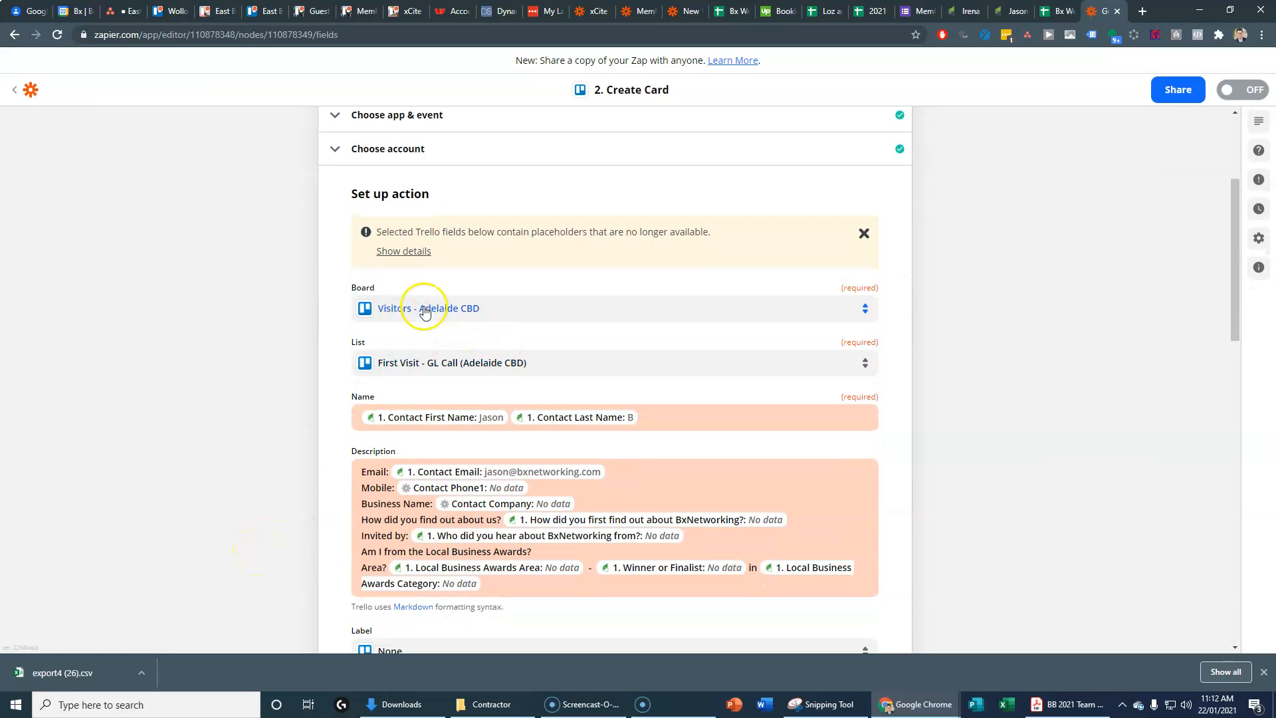
{"action": "left_click", "coordinate": [470, 311]}
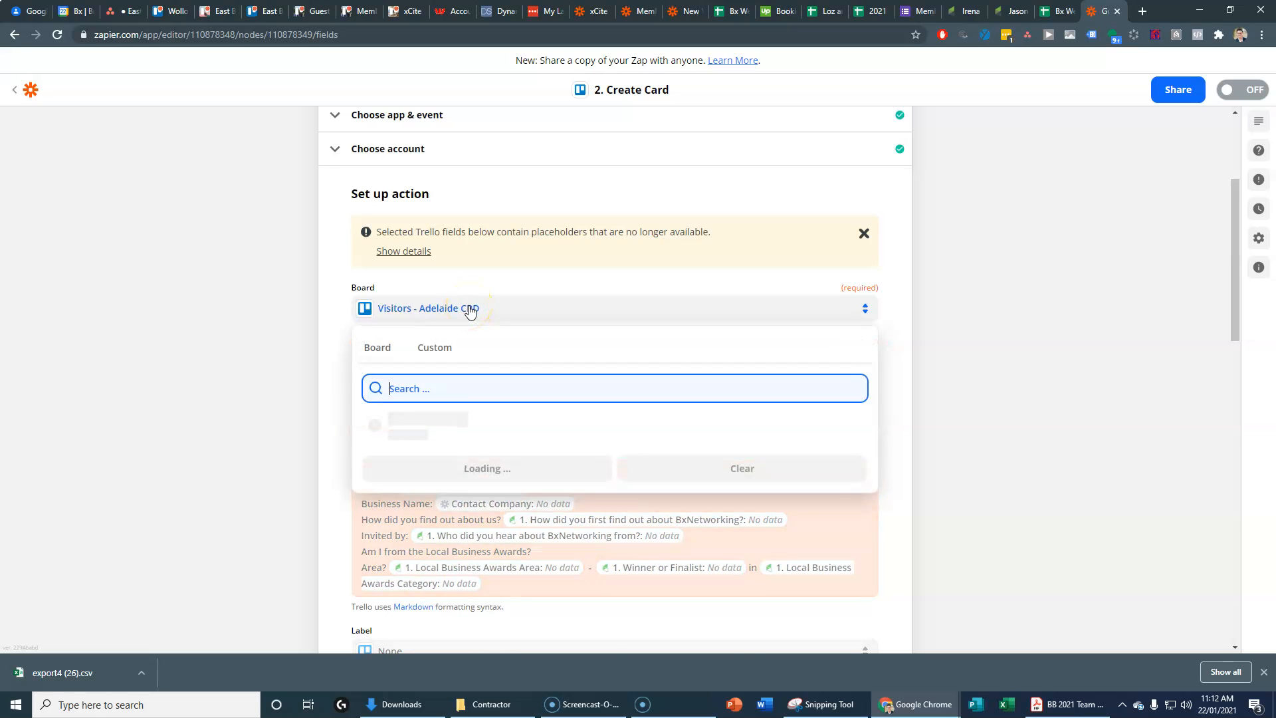
{"action": "type", "text": "gu"}
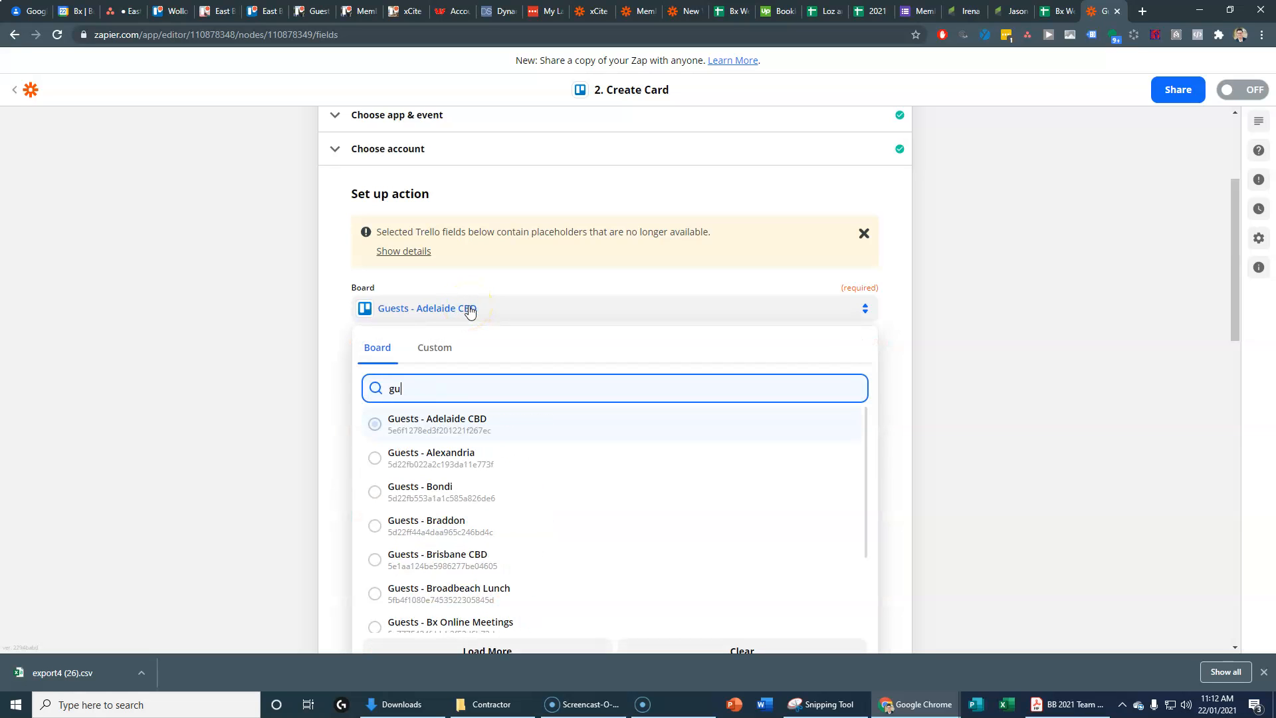
{"action": "type", "text": "ests - eas"}
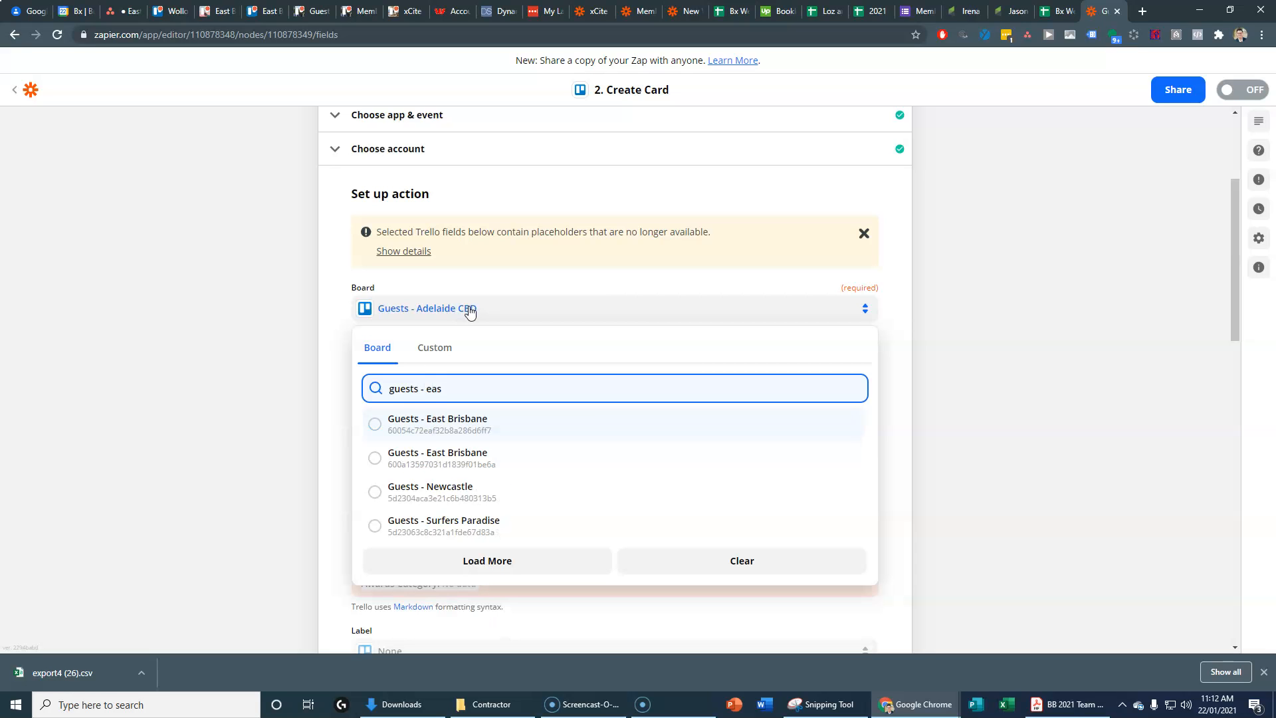
{"action": "left_click", "coordinate": [422, 459]}
{"action": "left_click", "coordinate": [432, 364]}
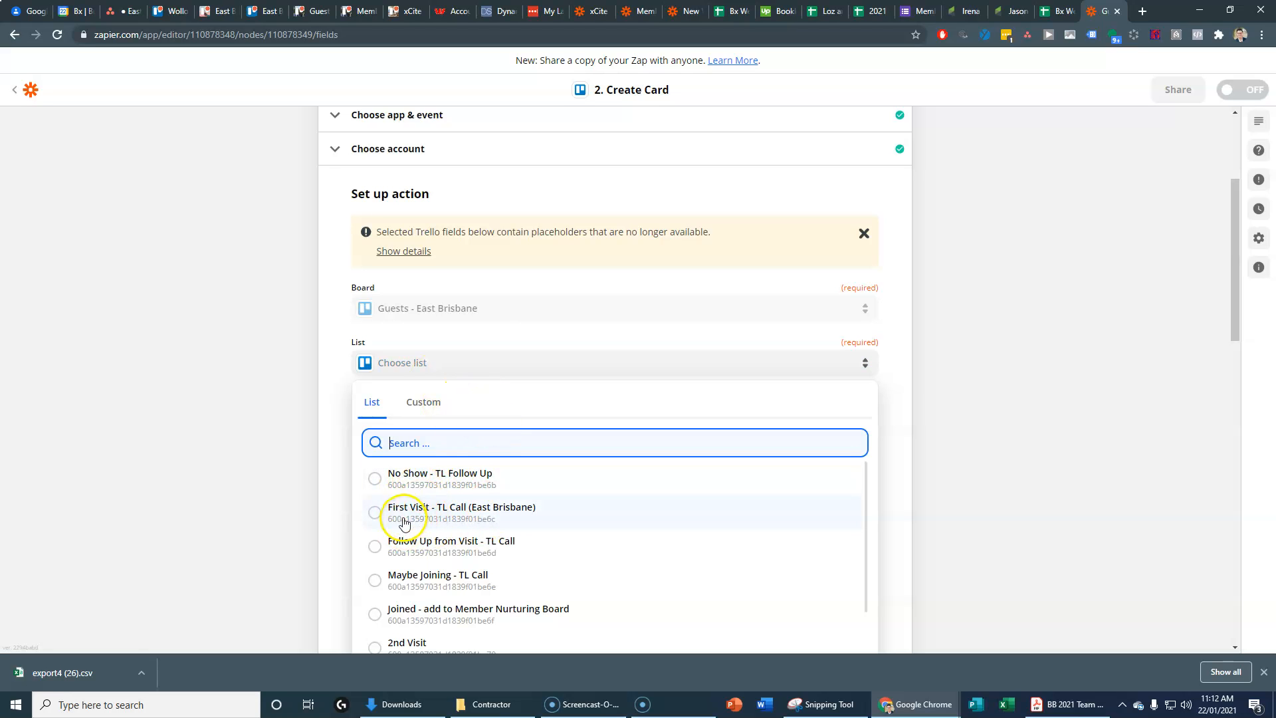
{"action": "left_click", "coordinate": [496, 511]}
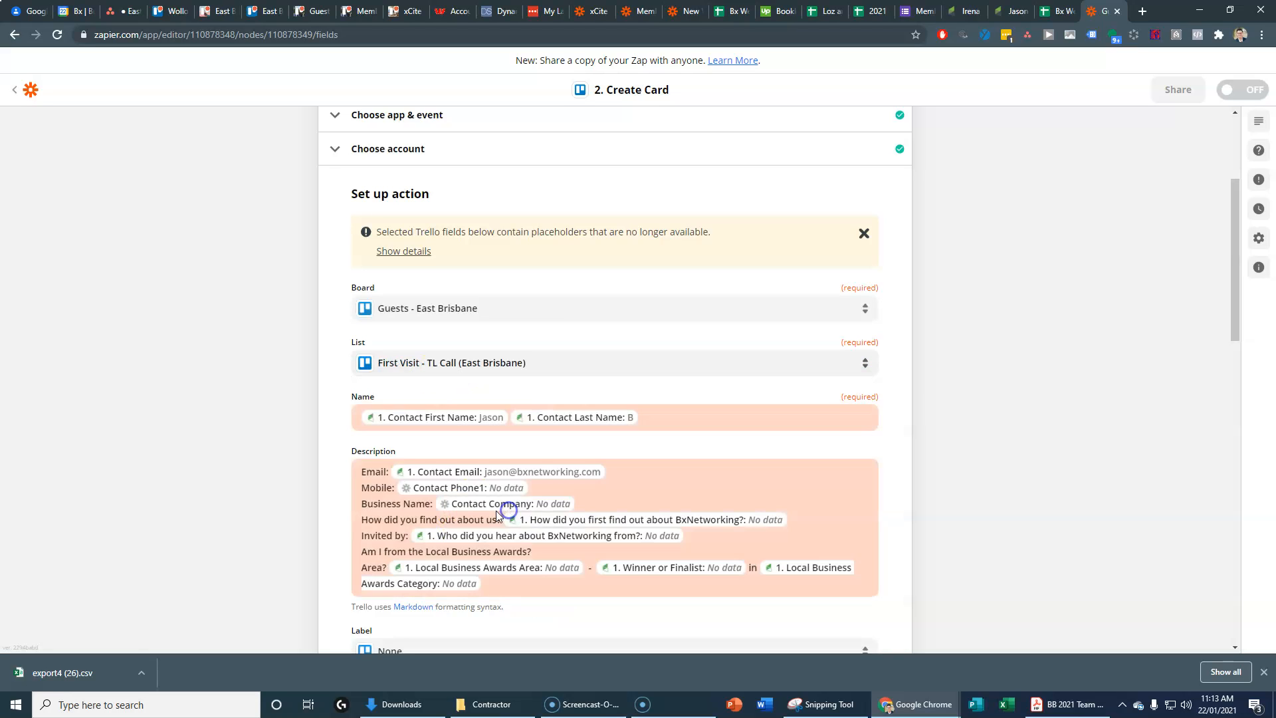
Step: Review the card description and the 'Guest Checklist' with its three script-linked items
{"action": "left_click", "coordinate": [728, 459]}
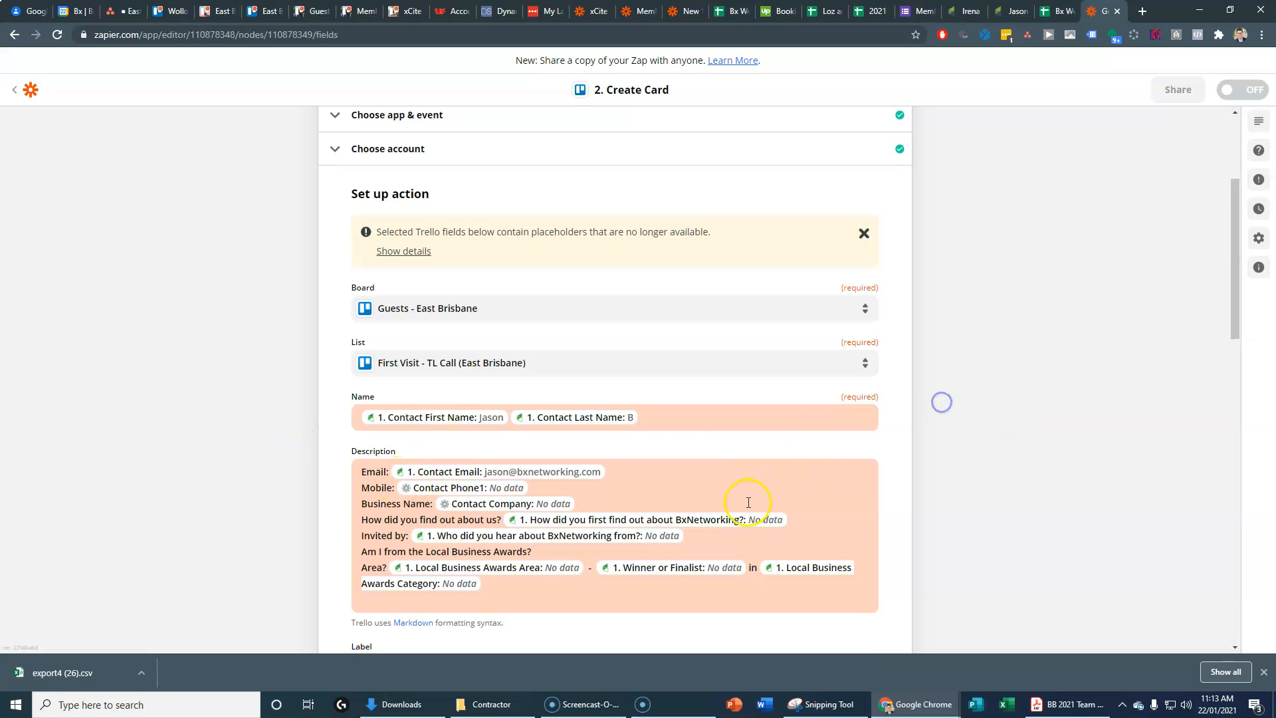
{"action": "scroll", "coordinate": [748, 503], "scroll_direction": "down", "scroll_amount": 2}
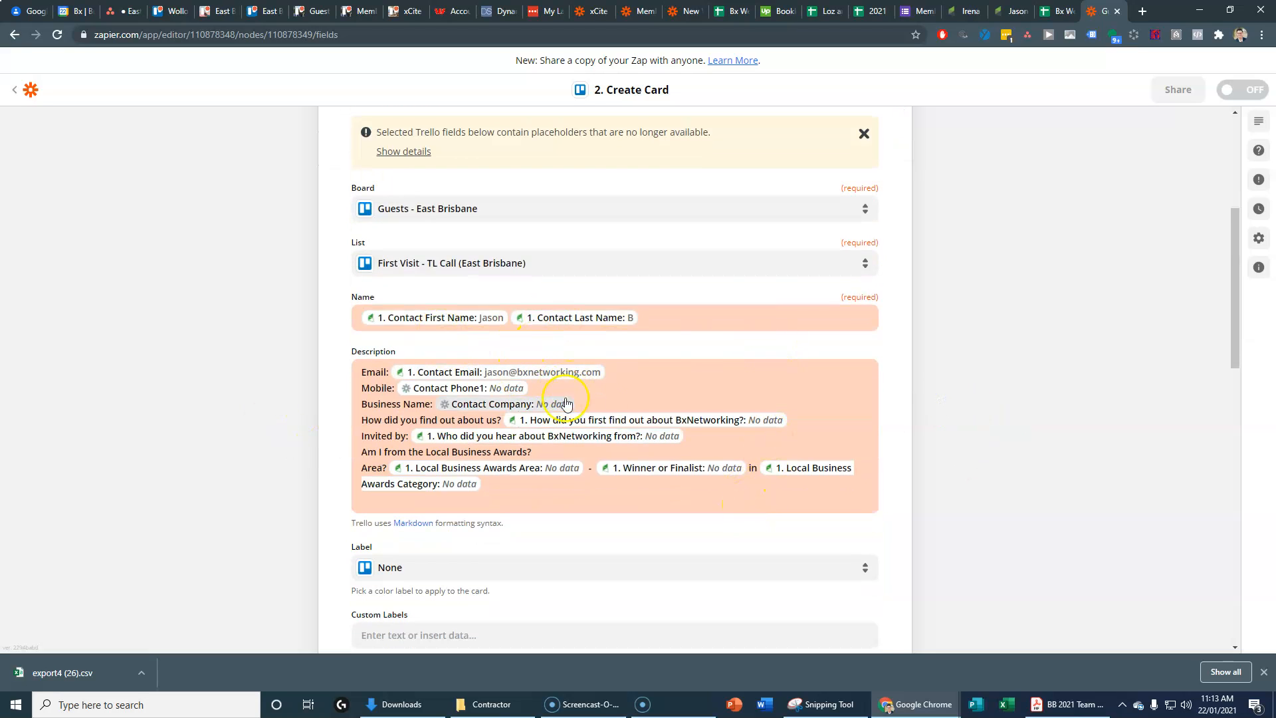
{"action": "scroll", "coordinate": [643, 487], "scroll_direction": "down", "scroll_amount": 3}
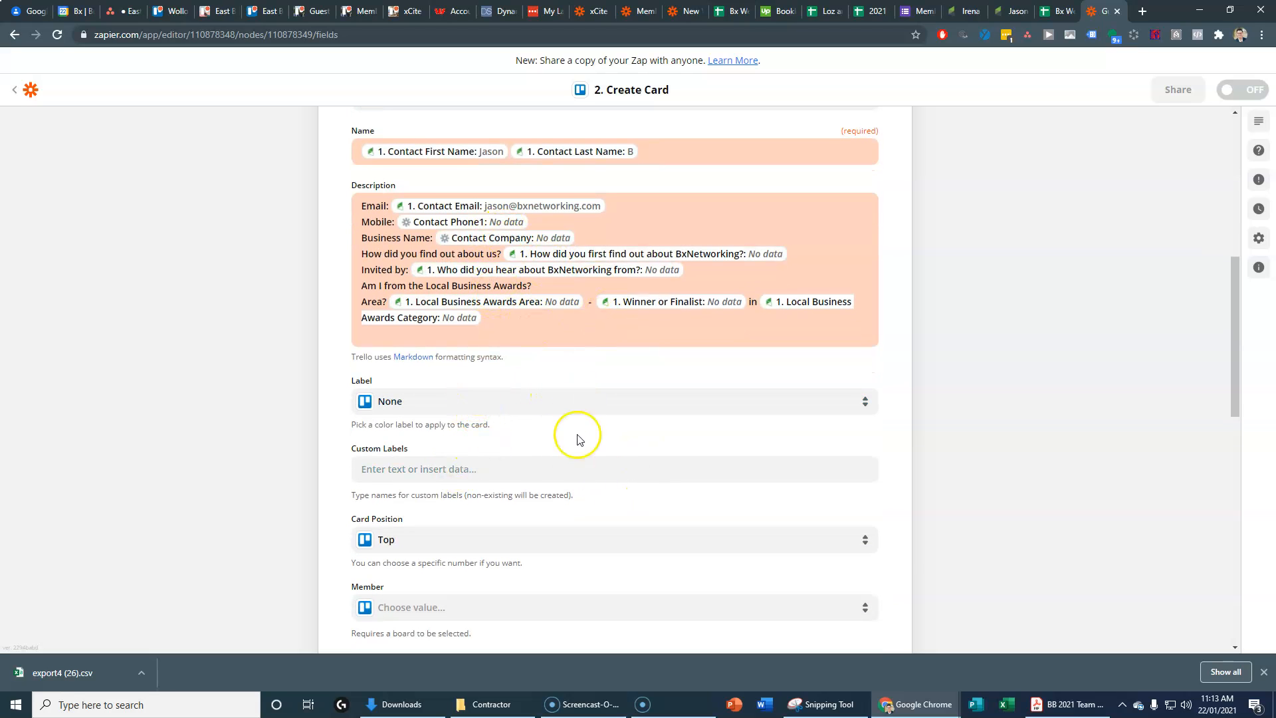
{"action": "scroll", "coordinate": [544, 504], "scroll_direction": "down", "scroll_amount": 3}
{"action": "scroll", "coordinate": [546, 505], "scroll_direction": "down", "scroll_amount": 2}
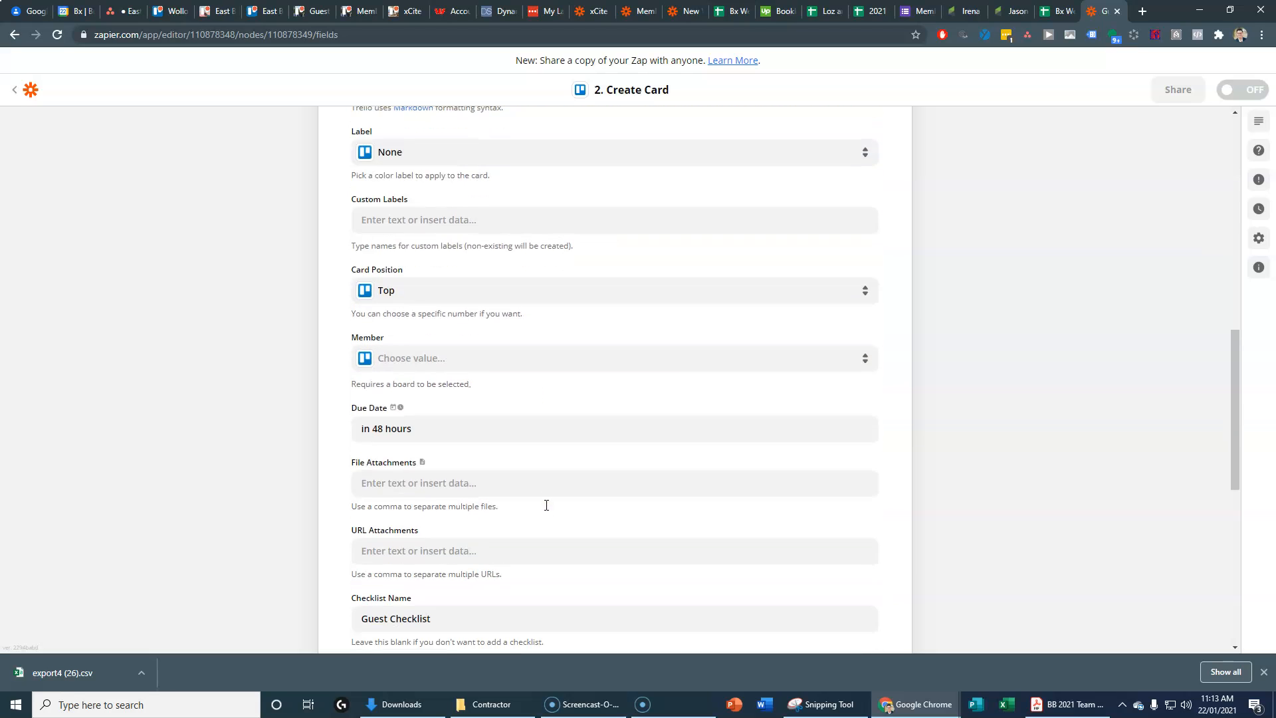
{"action": "scroll", "coordinate": [549, 509], "scroll_direction": "down", "scroll_amount": 2}
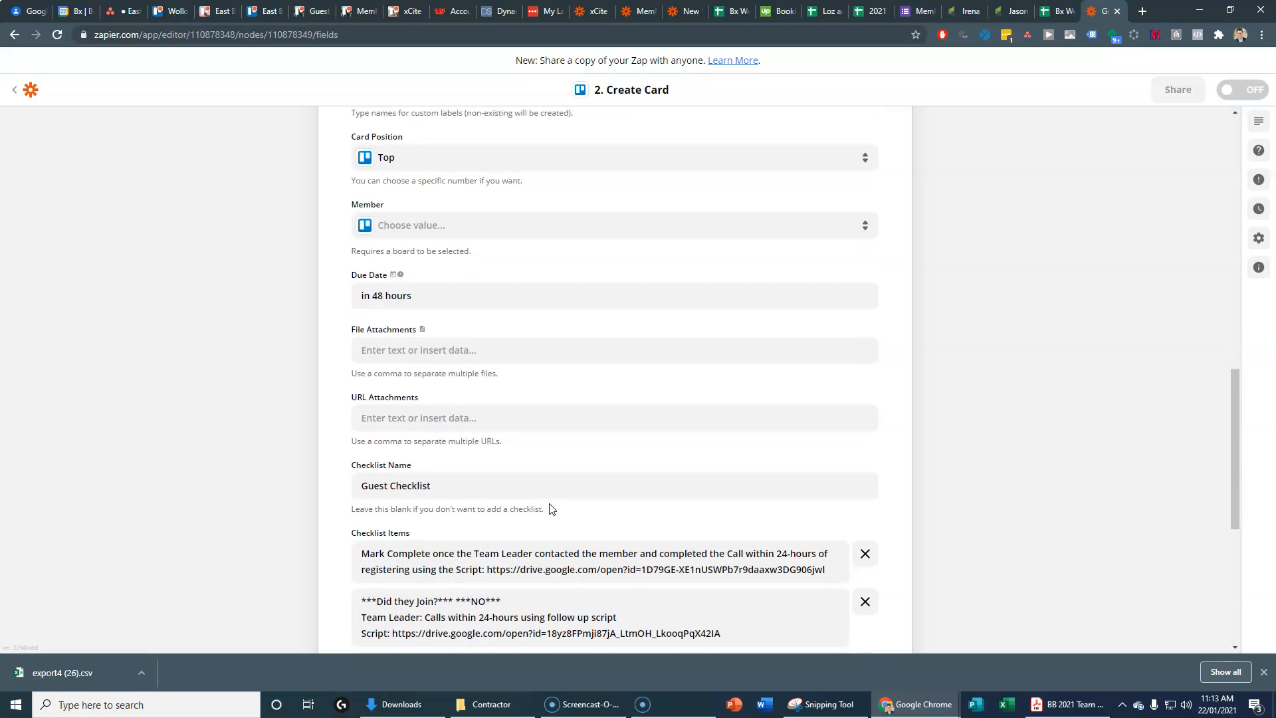
{"action": "scroll", "coordinate": [474, 456], "scroll_direction": "down", "scroll_amount": 3}
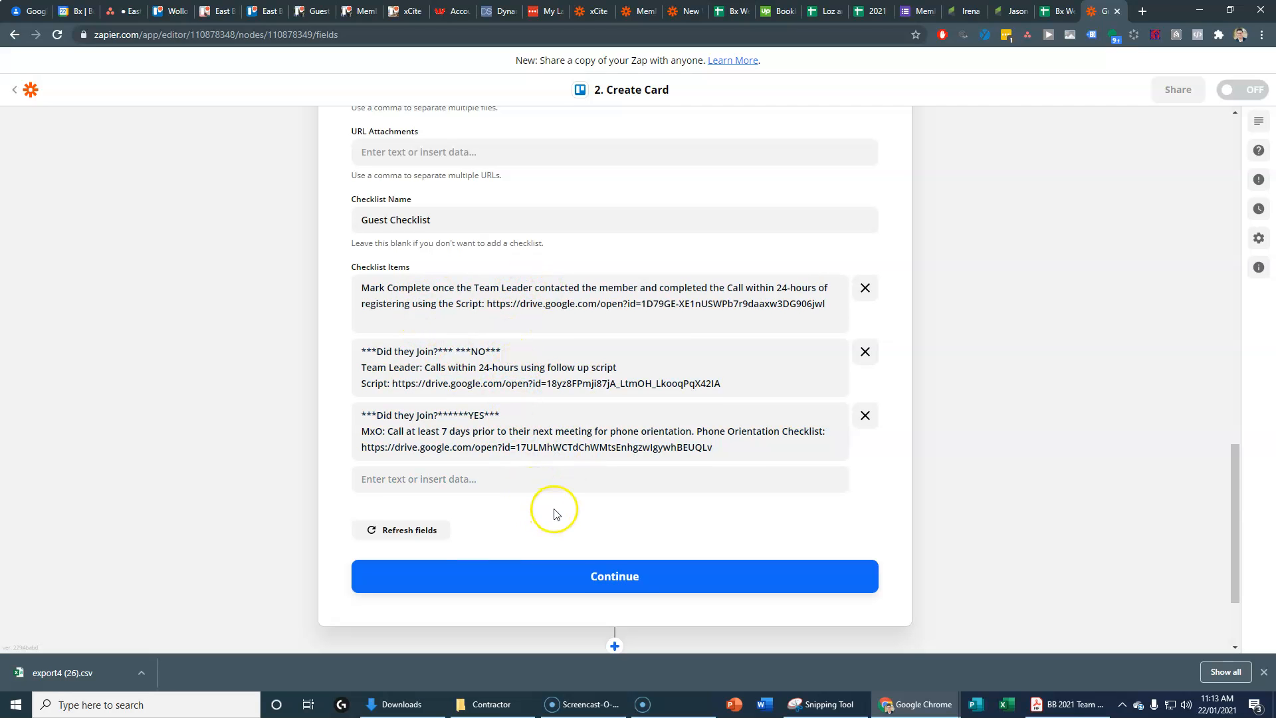
{"action": "scroll", "coordinate": [556, 513], "scroll_direction": "down", "scroll_amount": 2}
Step: Finish the card fields and send a test card to Trello
{"action": "left_click", "coordinate": [602, 473]}
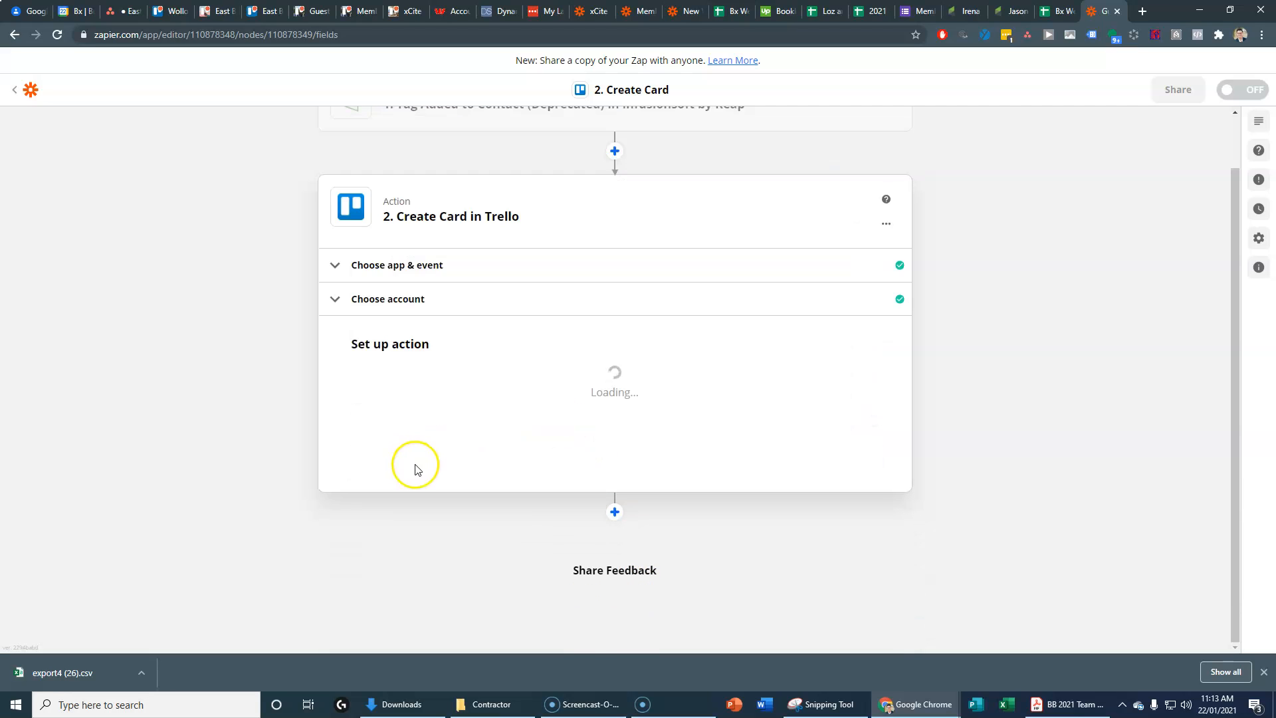
{"action": "scroll", "coordinate": [882, 510], "scroll_direction": "down", "scroll_amount": 6}
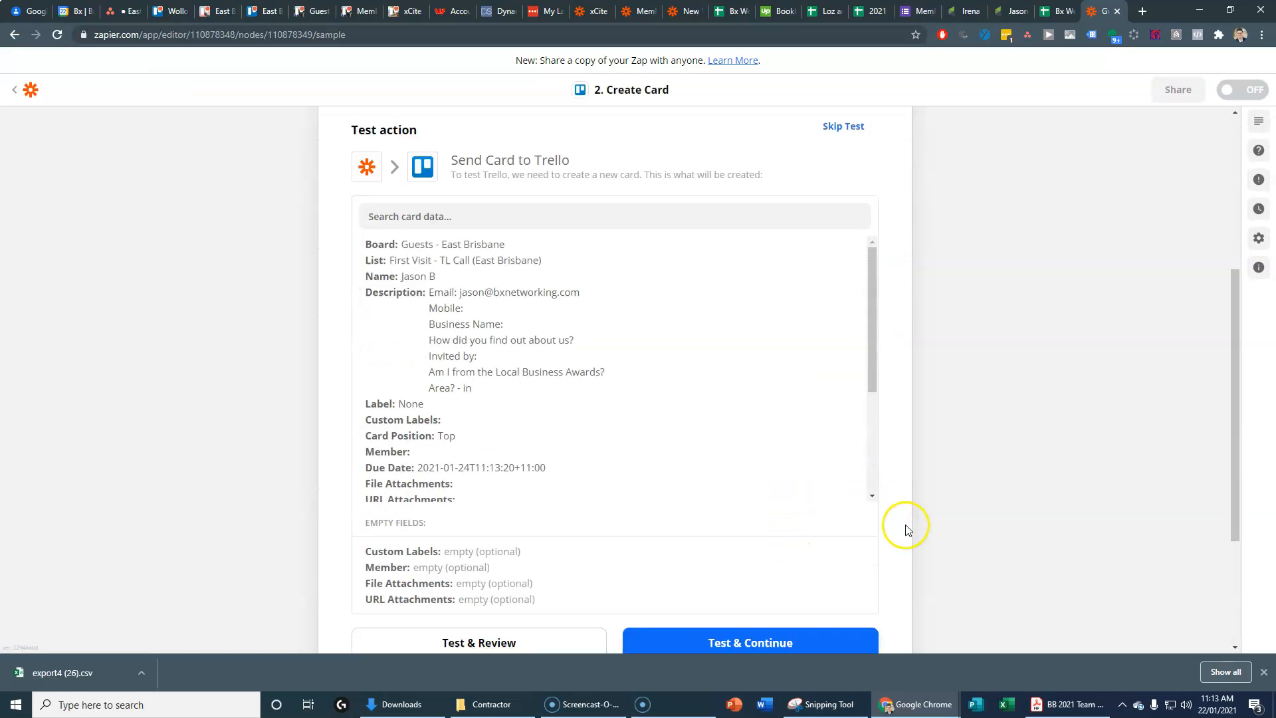
{"action": "left_click", "coordinate": [457, 499]}
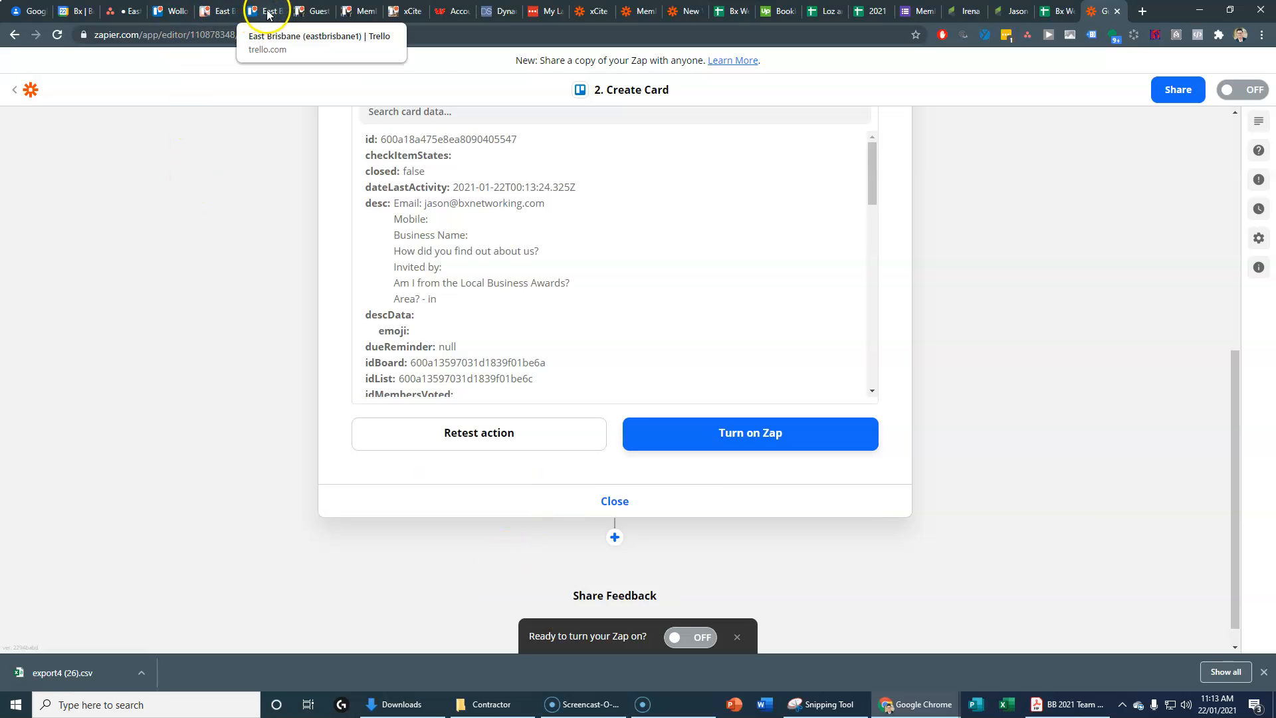
Step: Archive the Zap's test card from the Guests - East Brisbane board's first-visit list
{"action": "left_click", "coordinate": [314, 11]}
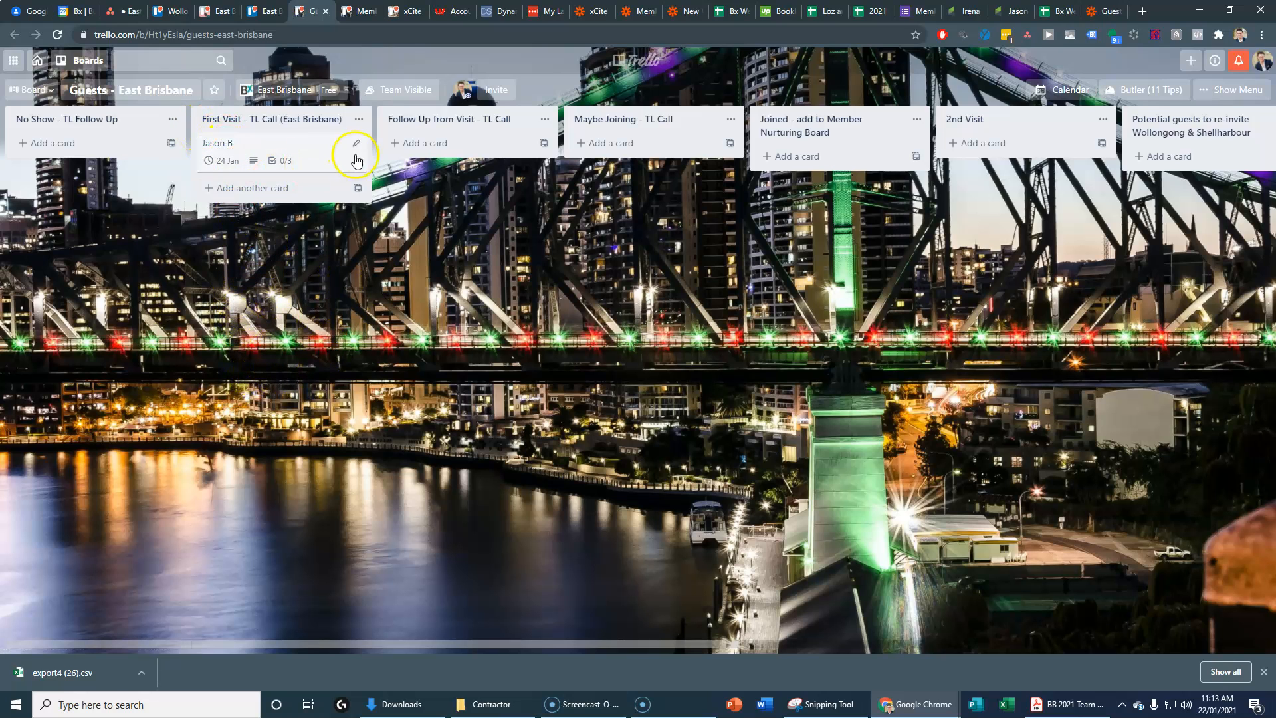
{"action": "left_click", "coordinate": [354, 143]}
{"action": "left_click", "coordinate": [387, 285]}
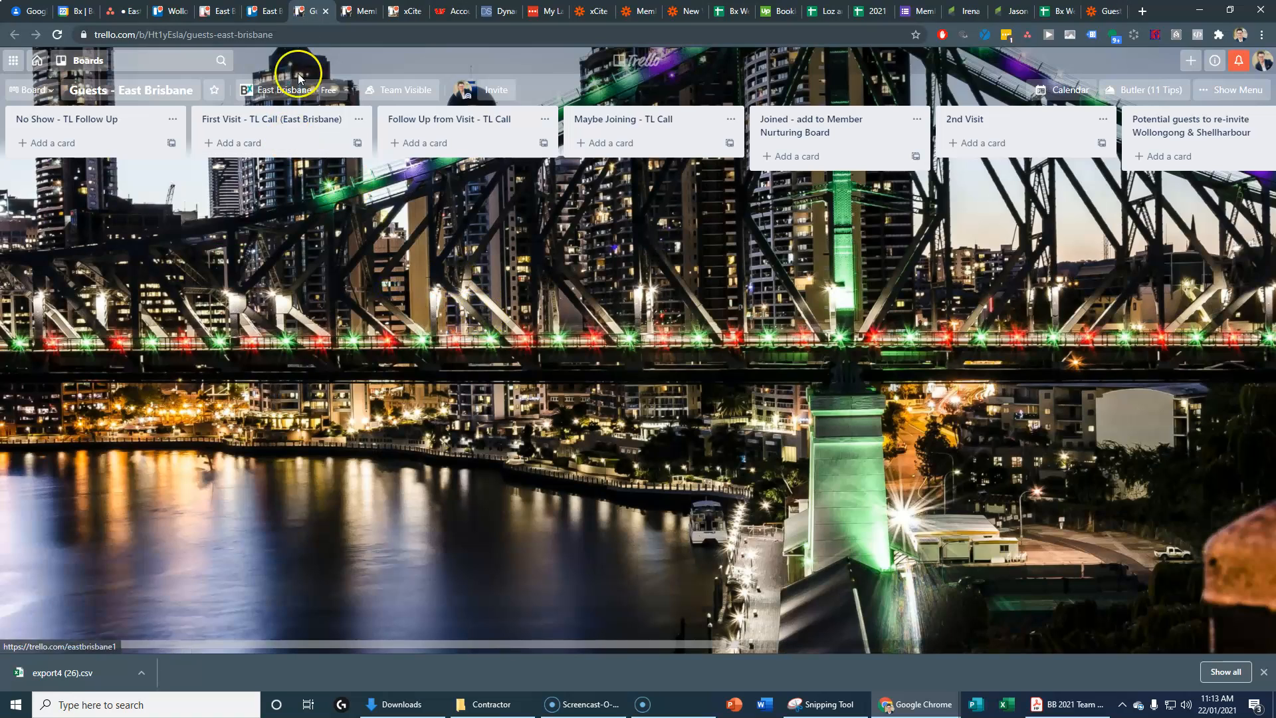
Step: Switch the Guests - East Brisbane Zap to ON and confirm it in the Guests Sequences list
{"action": "left_click", "coordinate": [1085, 13]}
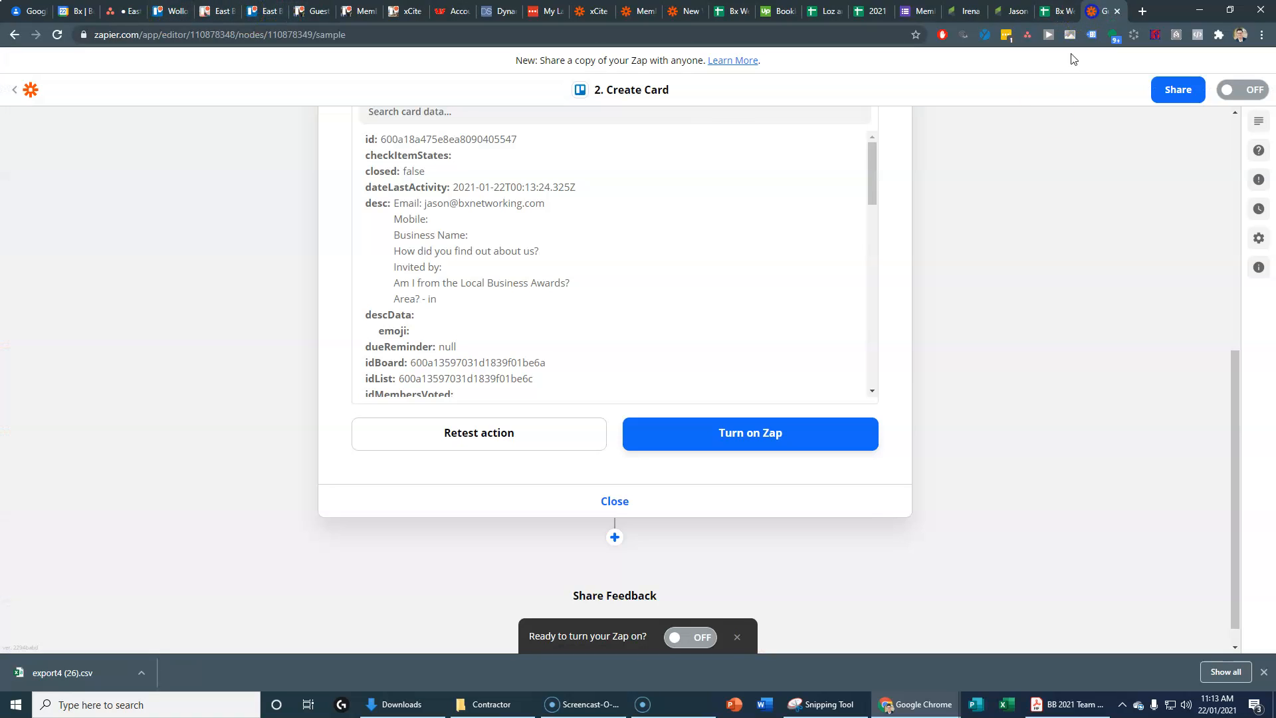
{"action": "left_click", "coordinate": [691, 636]}
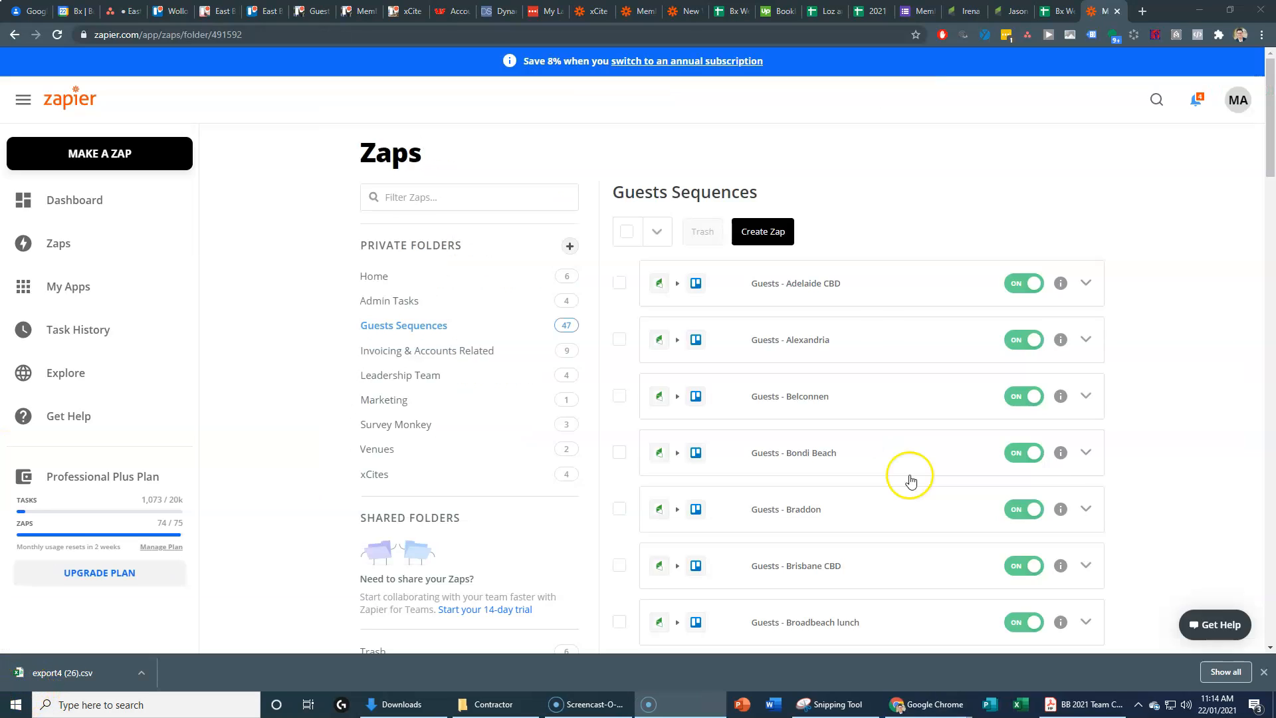
{"action": "scroll", "coordinate": [909, 478], "scroll_direction": "down", "scroll_amount": 3}
{"action": "scroll", "coordinate": [843, 498], "scroll_direction": "down", "scroll_amount": 2}
{"action": "scroll", "coordinate": [845, 499], "scroll_direction": "down", "scroll_amount": 5}
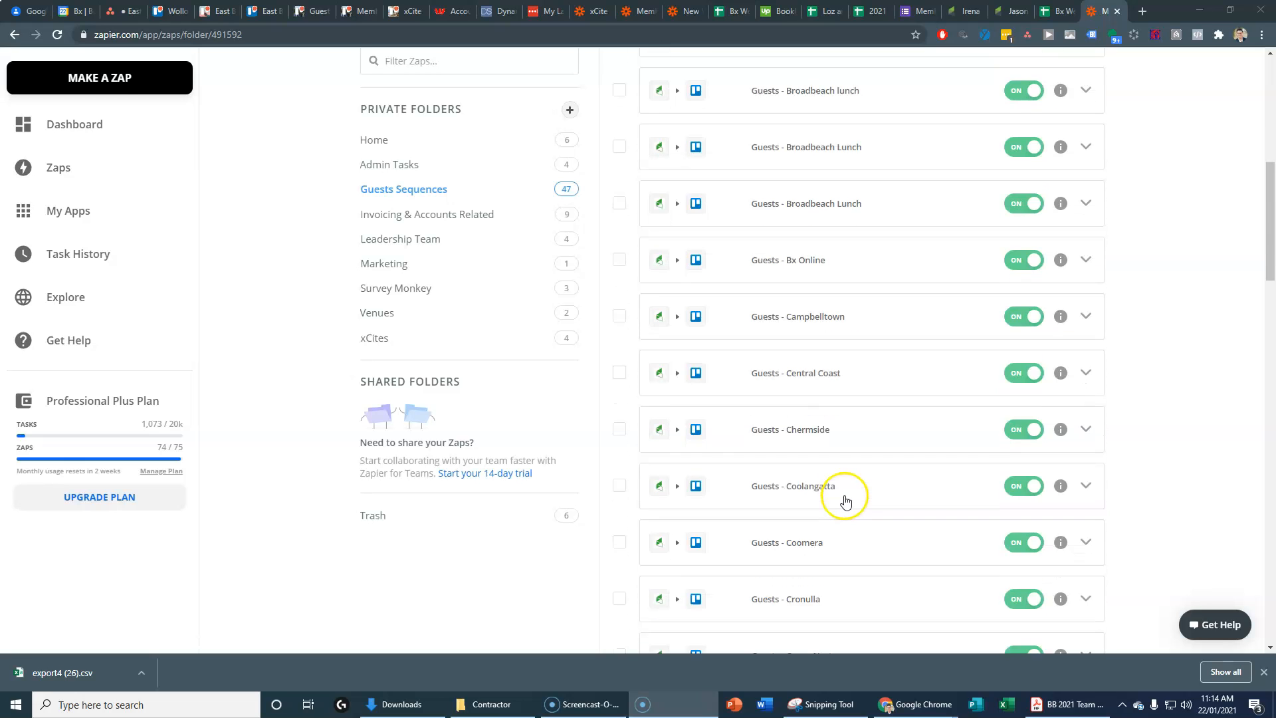
{"action": "scroll", "coordinate": [846, 496], "scroll_direction": "down", "scroll_amount": 3}
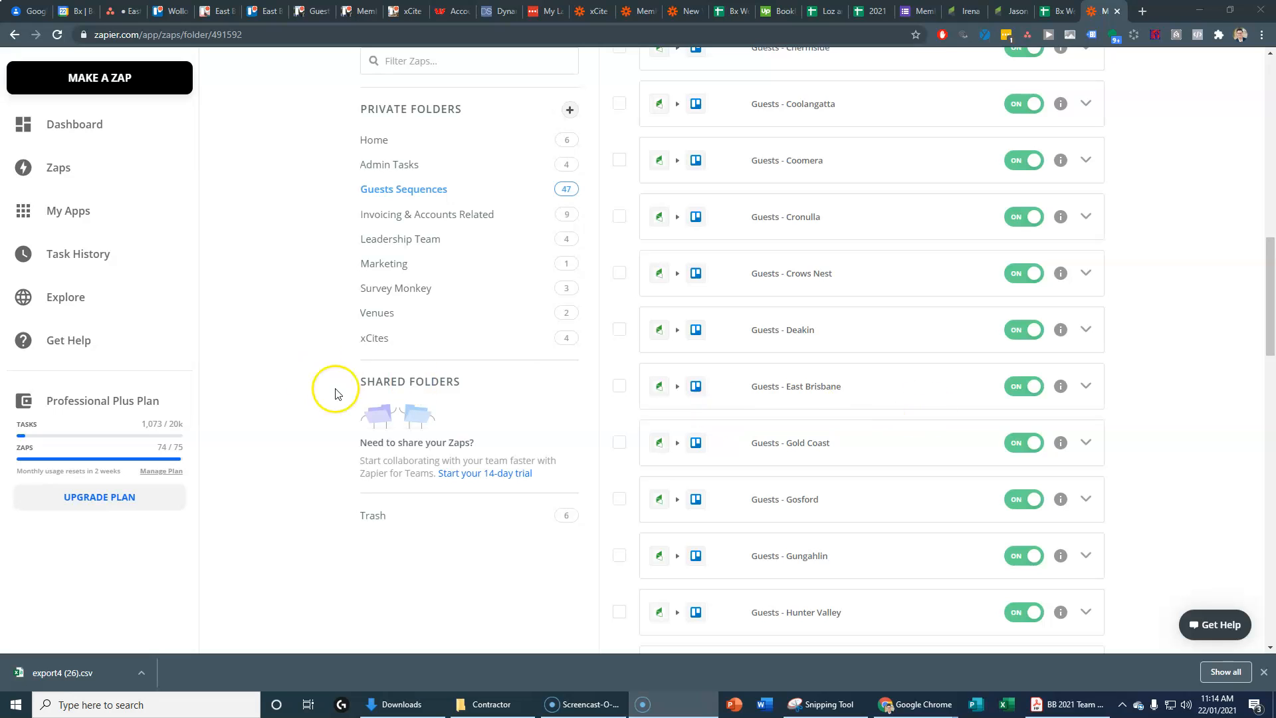
{"action": "left_click", "coordinate": [210, 12]}
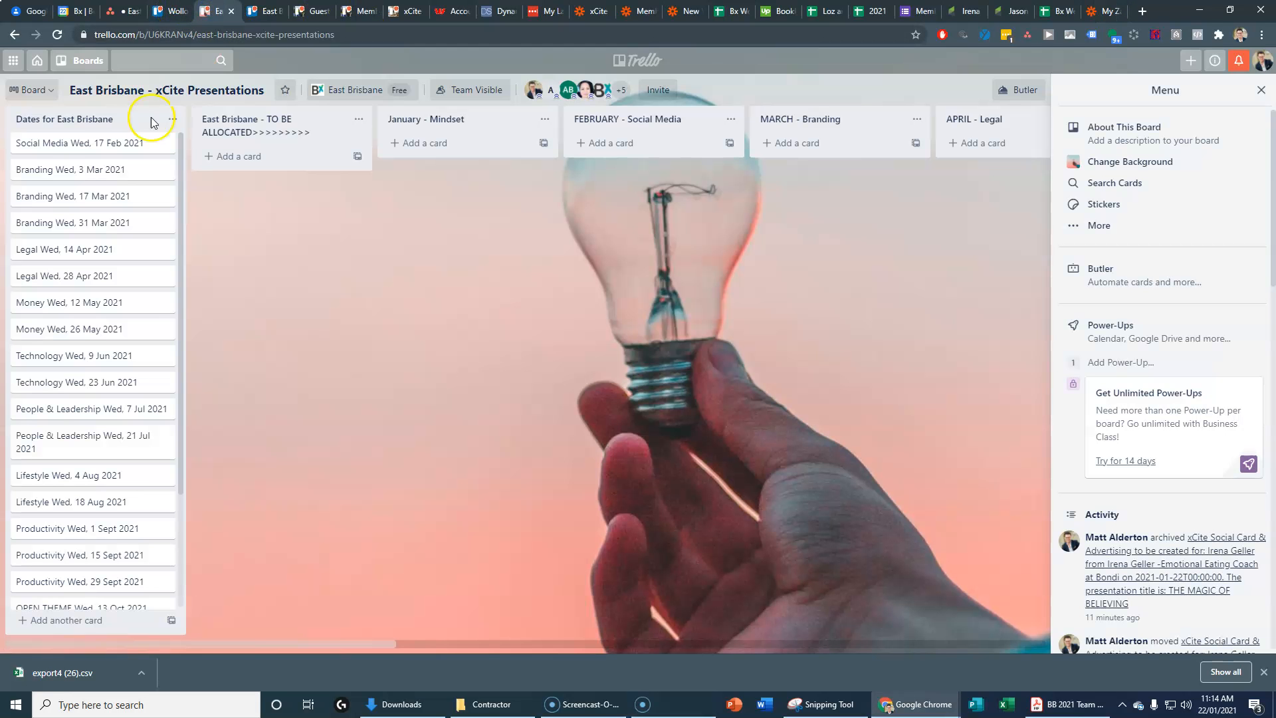
Step: Review the Guests and Member Engagement boards, then list the East Brisbane team's four boards
{"action": "left_click", "coordinate": [262, 12]}
{"action": "left_click", "coordinate": [312, 11]}
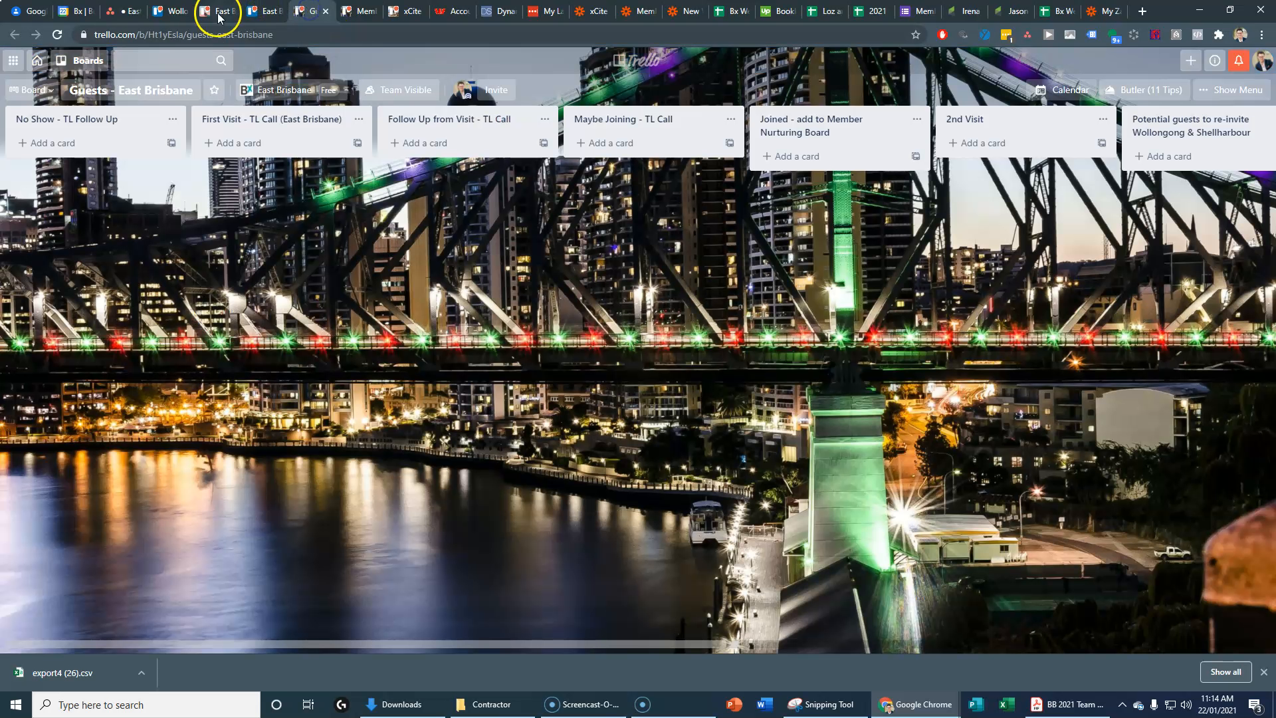
{"action": "left_click", "coordinate": [359, 12]}
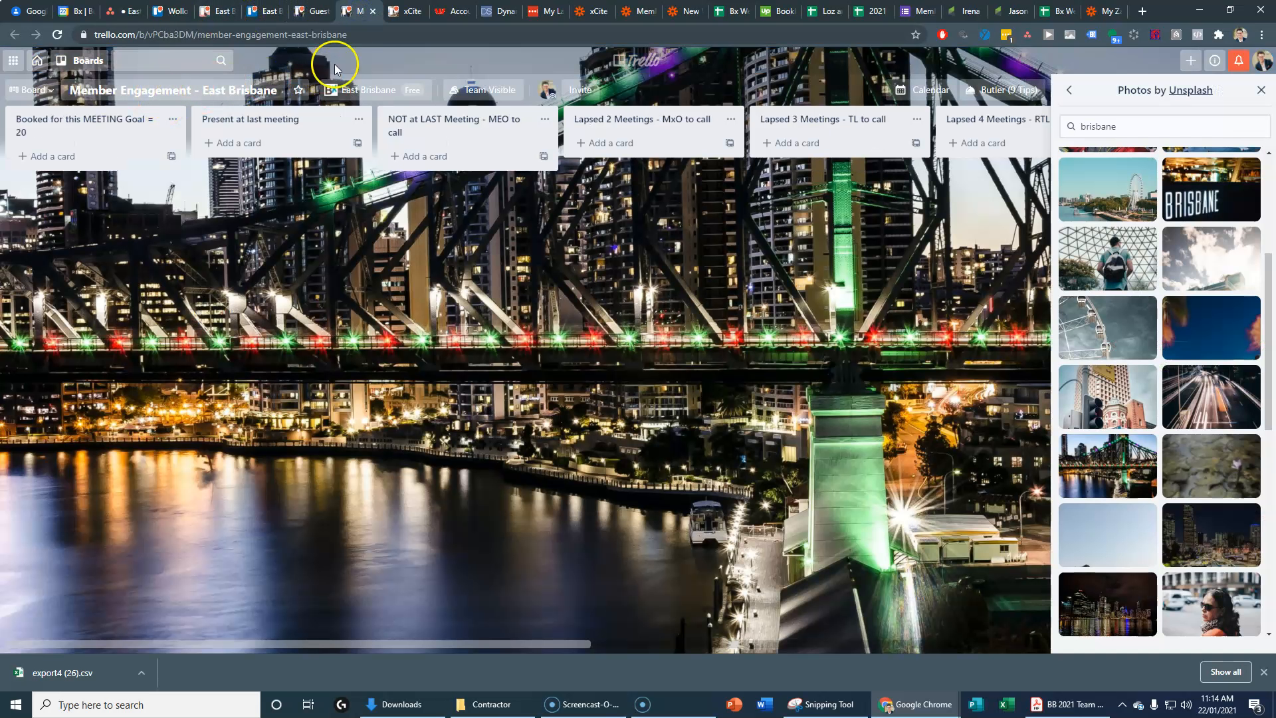
{"action": "left_click", "coordinate": [402, 14]}
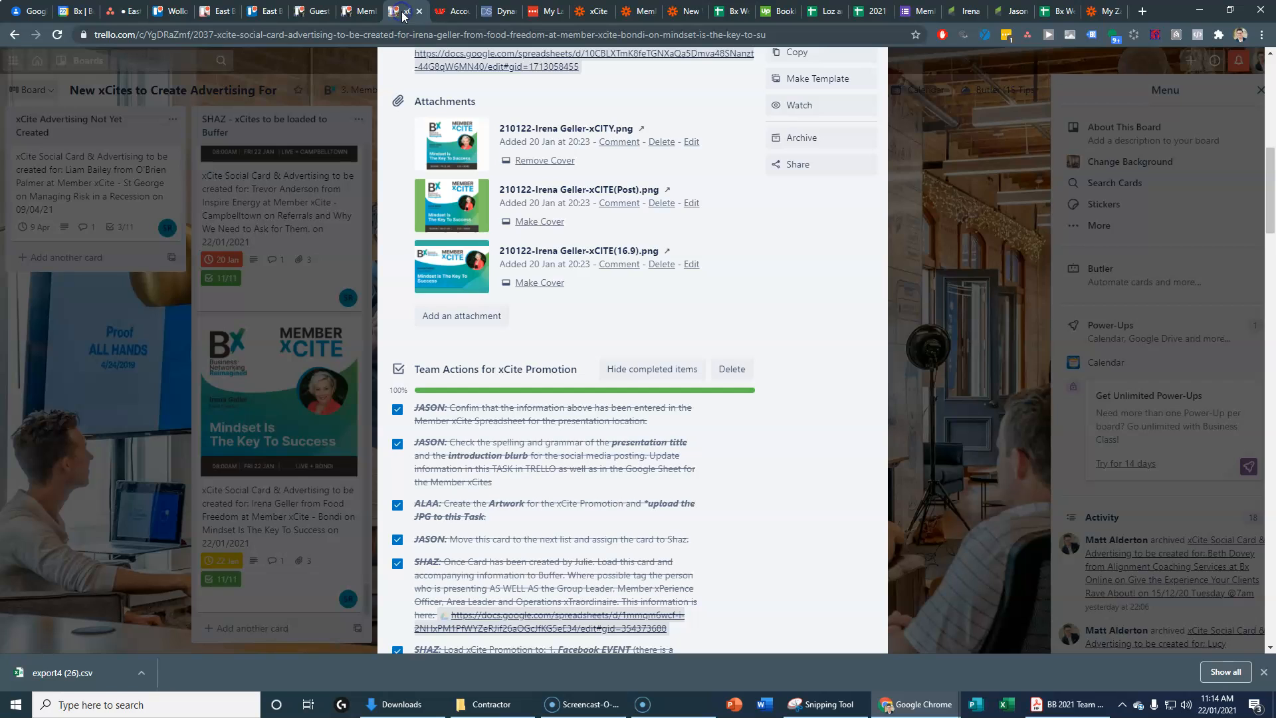
{"action": "left_click", "coordinate": [267, 13]}
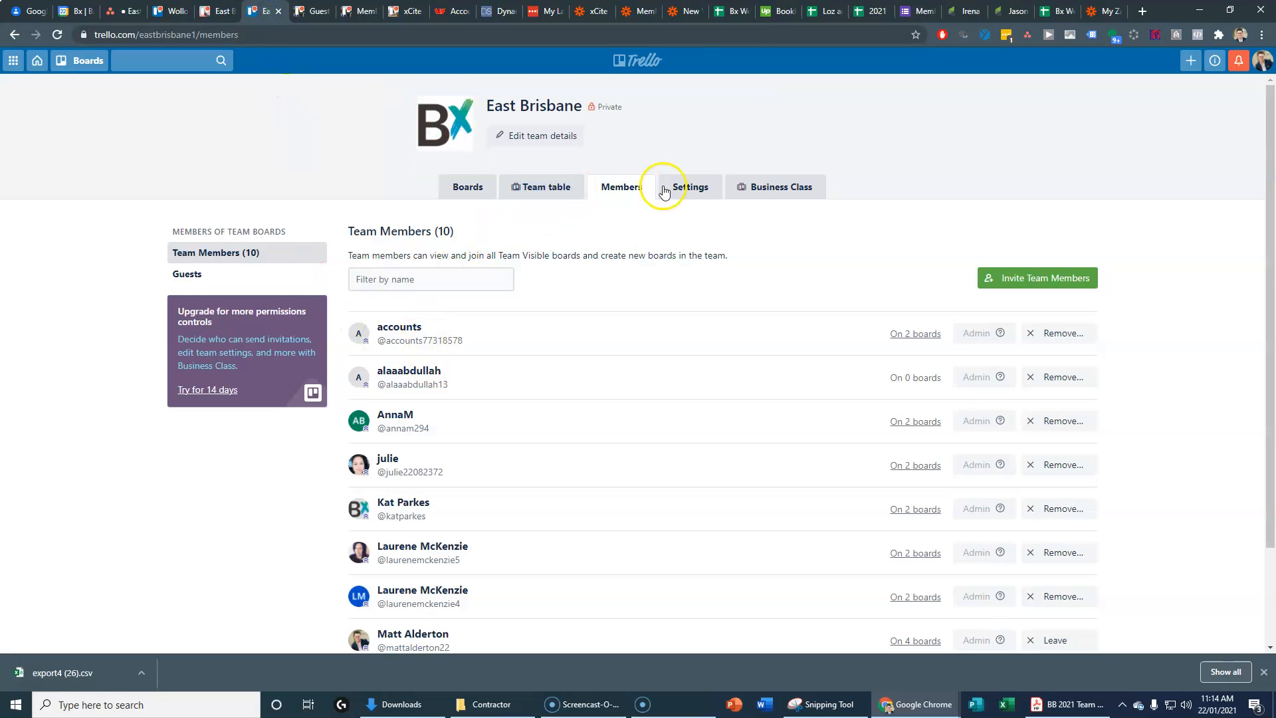
{"action": "left_click", "coordinate": [466, 185]}
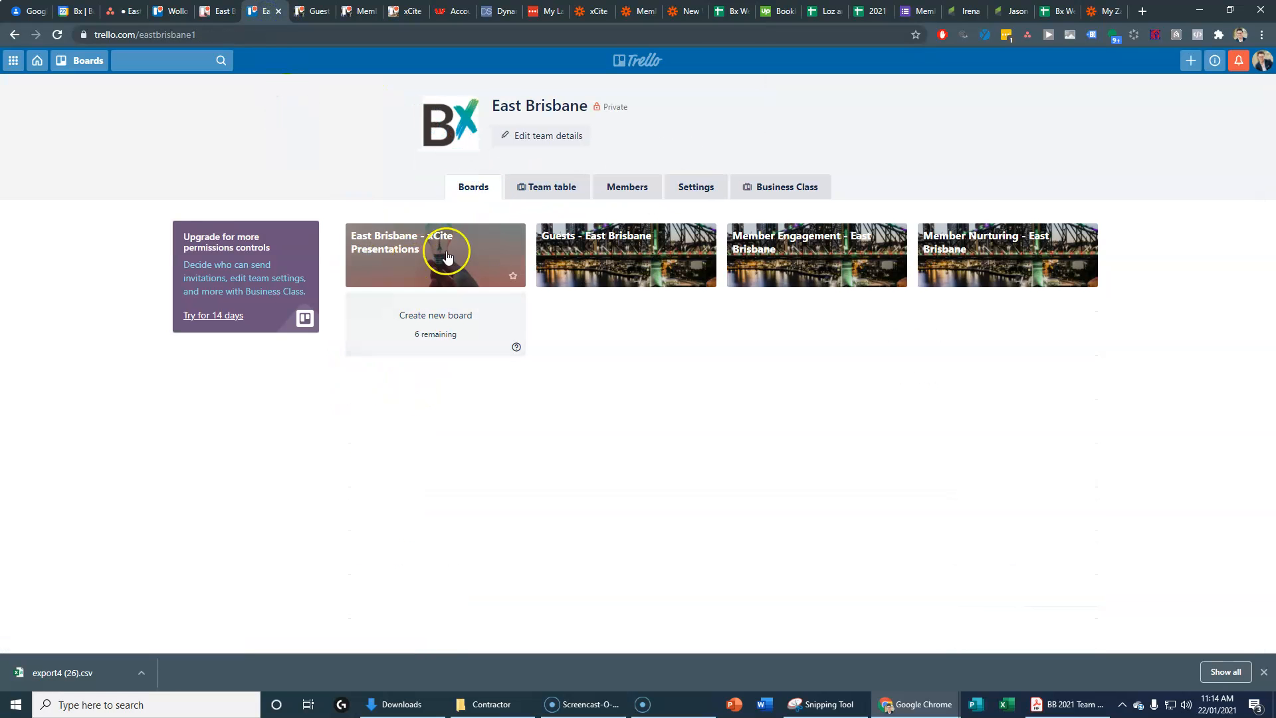